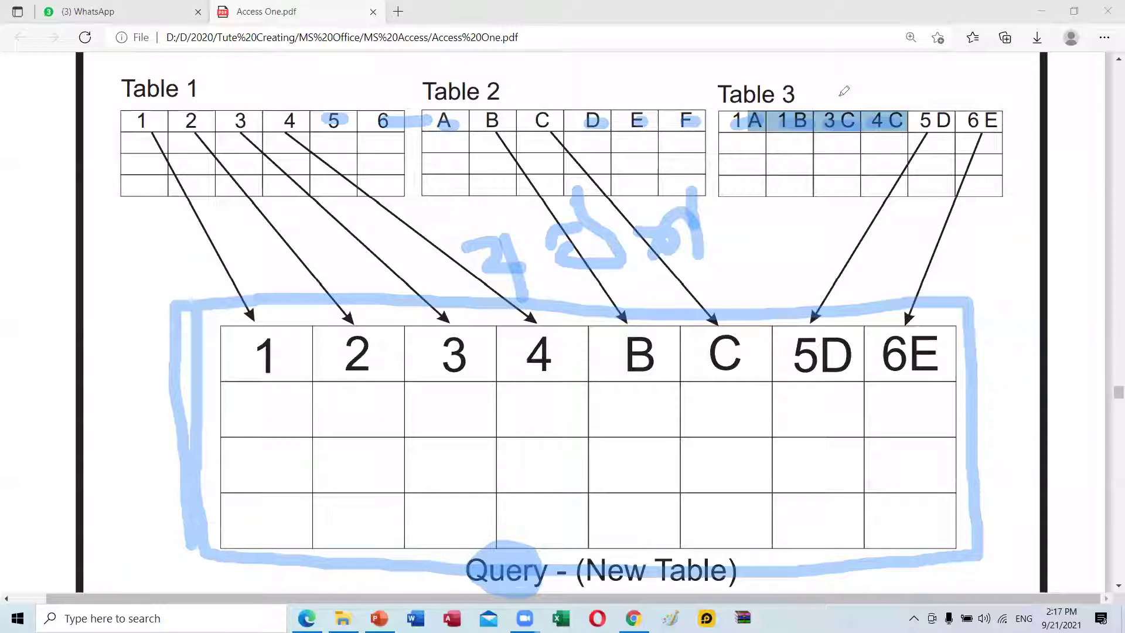
Clear the pen annotations from the query diagram and select its caption "Query - (New Table"
key("Escape")
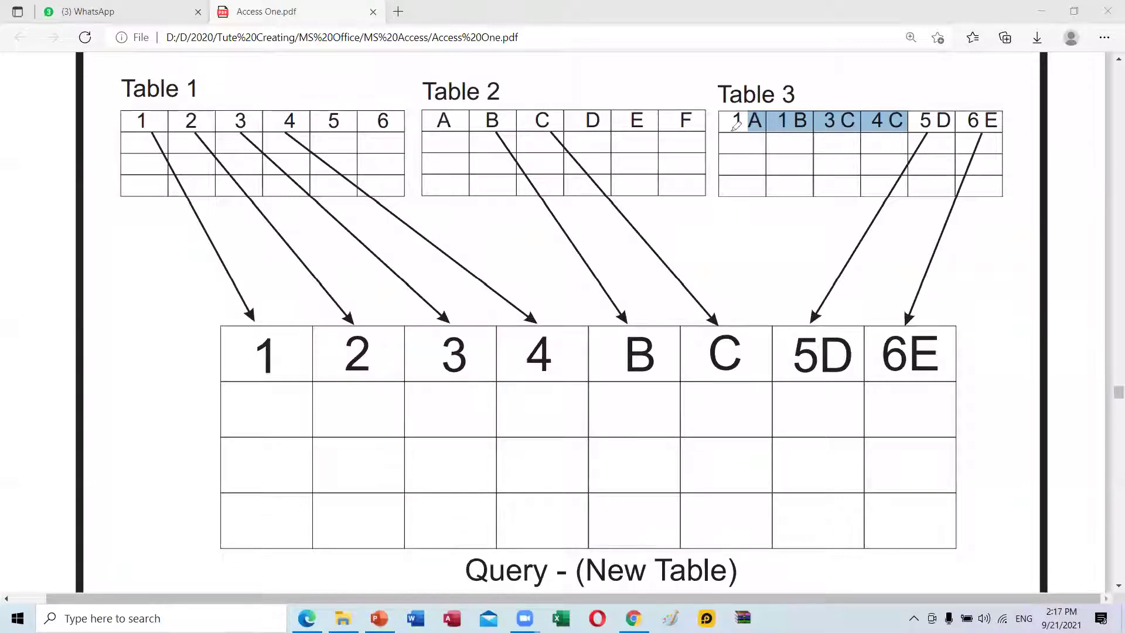
left_click(678, 195)
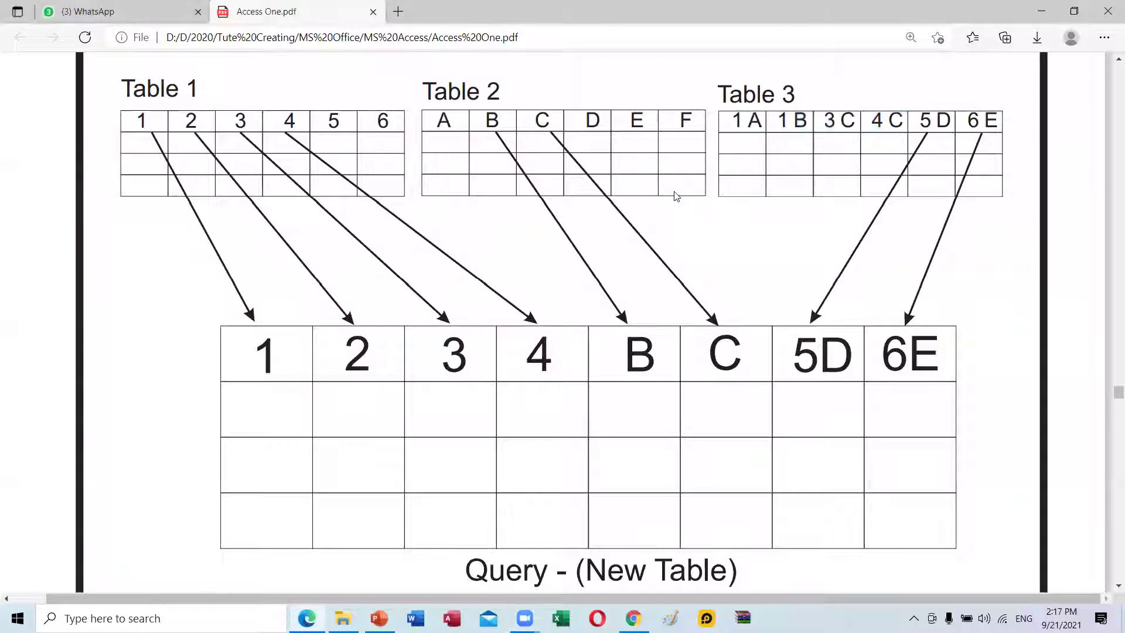
scroll(680, 194, "down", 5)
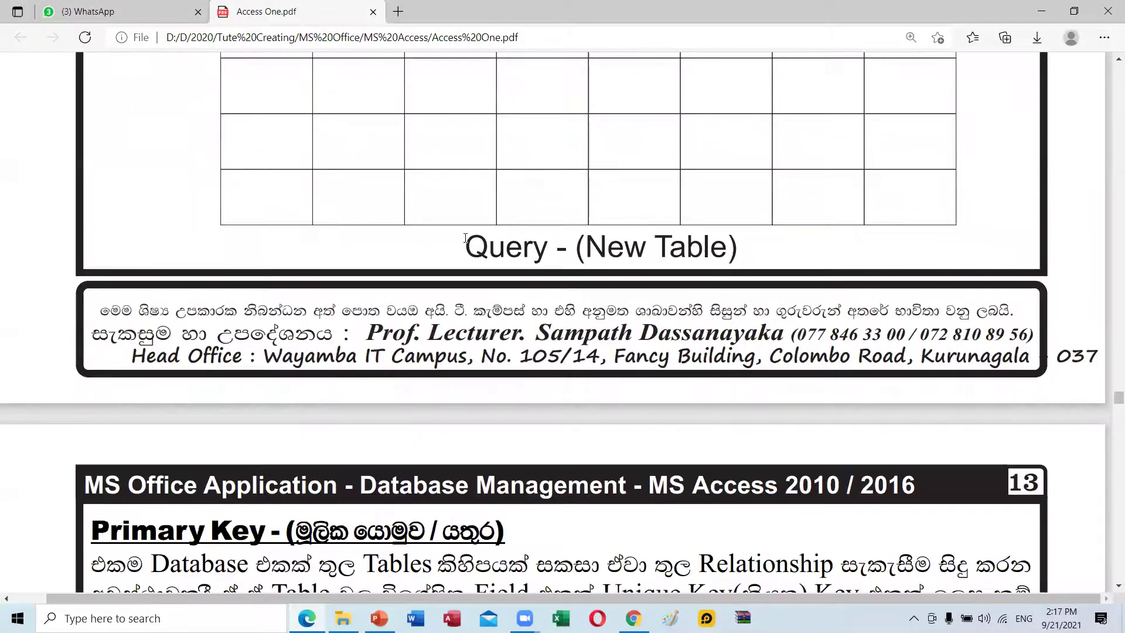
left_click_drag(465, 238, 727, 252)
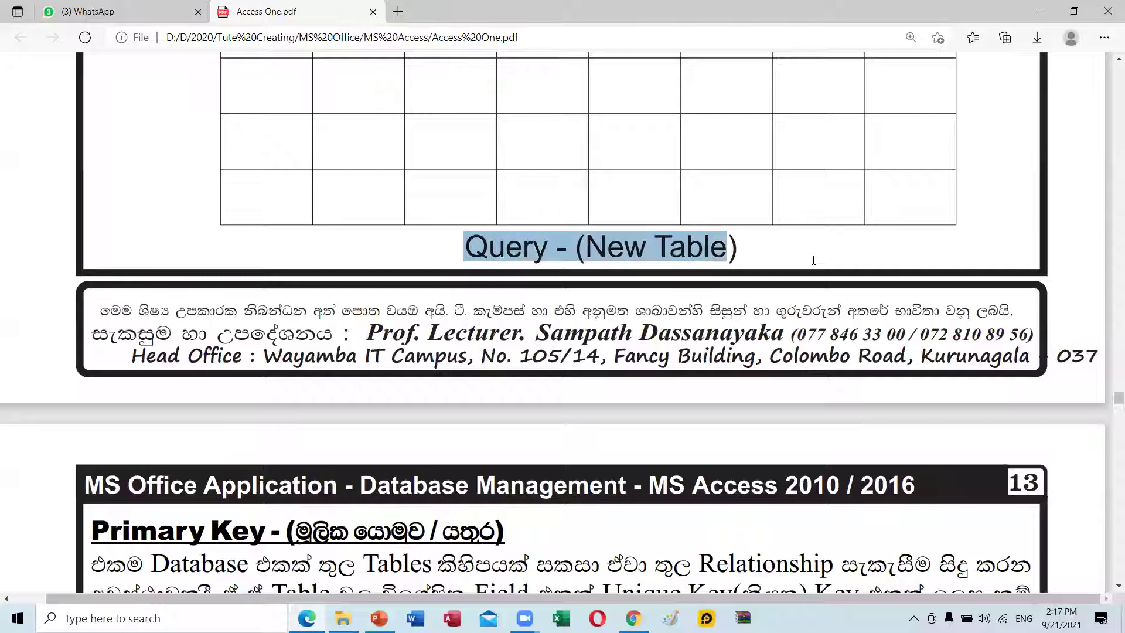
In the Primary Key section's message figure, cross out No and draw a large tick over Yes in red
scroll(661, 241, "down", 2)
scroll(661, 240, "down", 3)
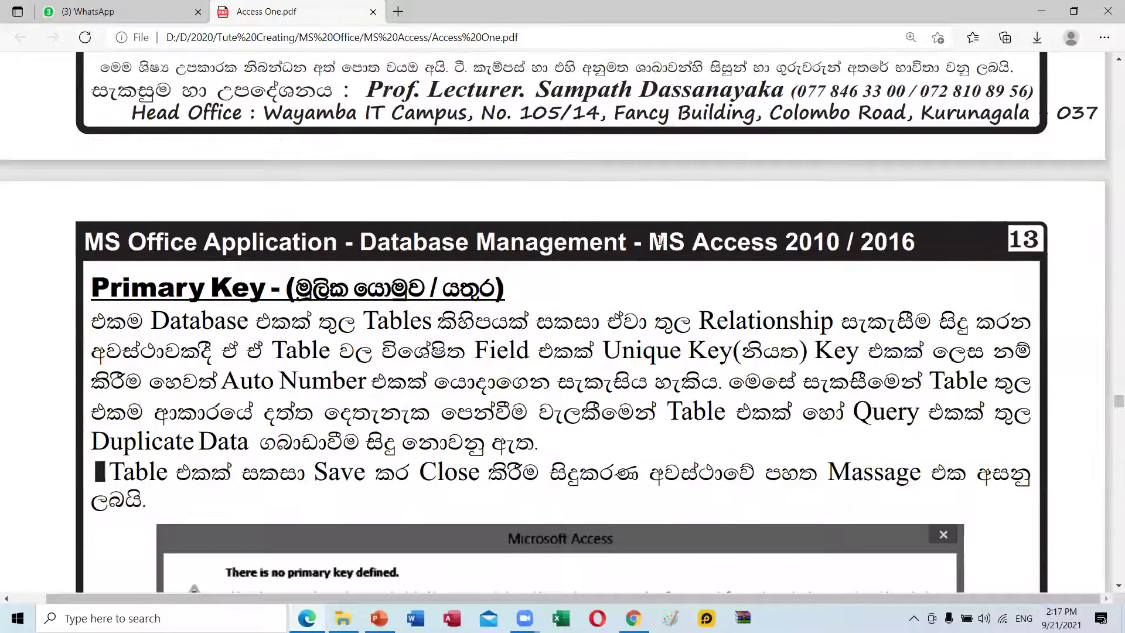
scroll(660, 241, "up", 2)
scroll(660, 240, "down", 5)
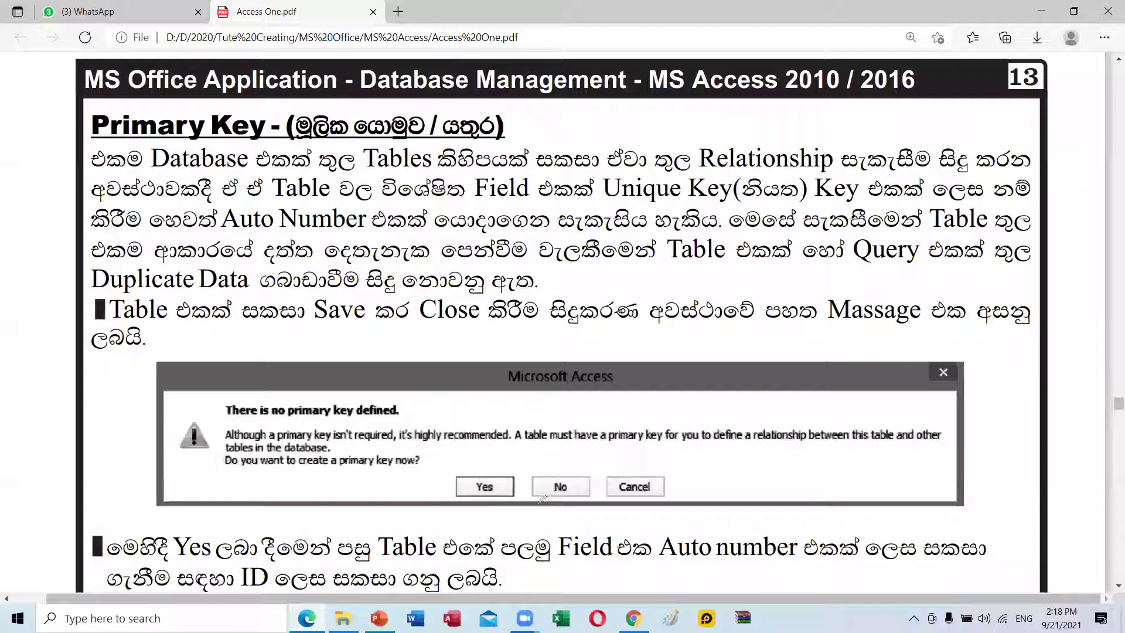
mouse_move(571, 475)
left_mouse_down()
mouse_move(561, 503)
mouse_move(546, 481)
left_mouse_up()
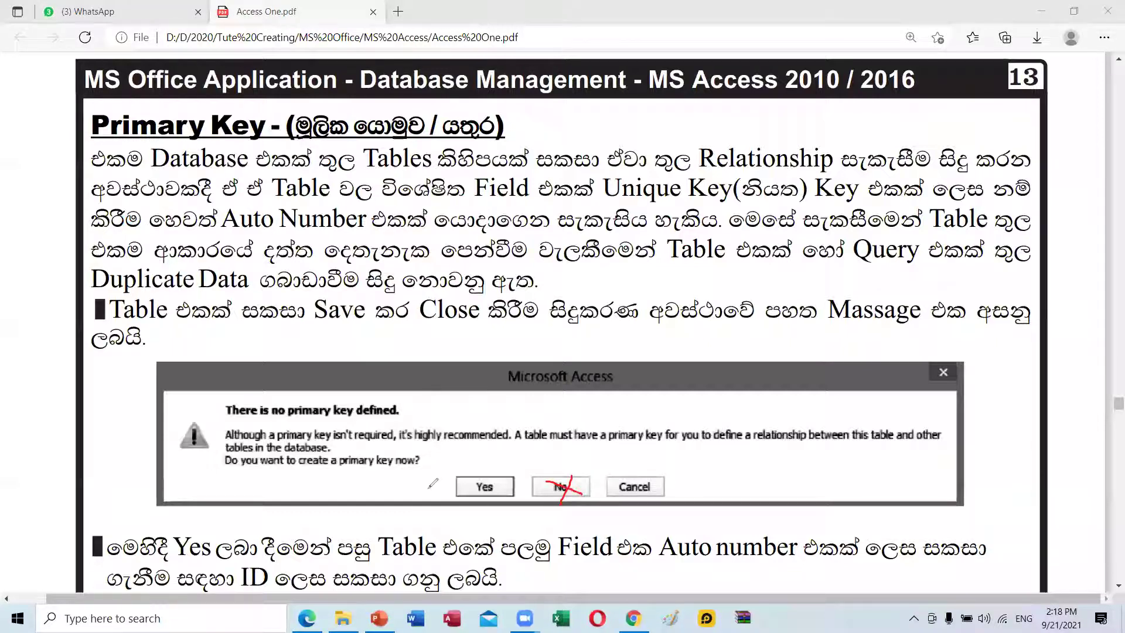
mouse_move(429, 495)
left_mouse_down()
mouse_move(476, 488)
mouse_move(555, 415)
left_mouse_up()
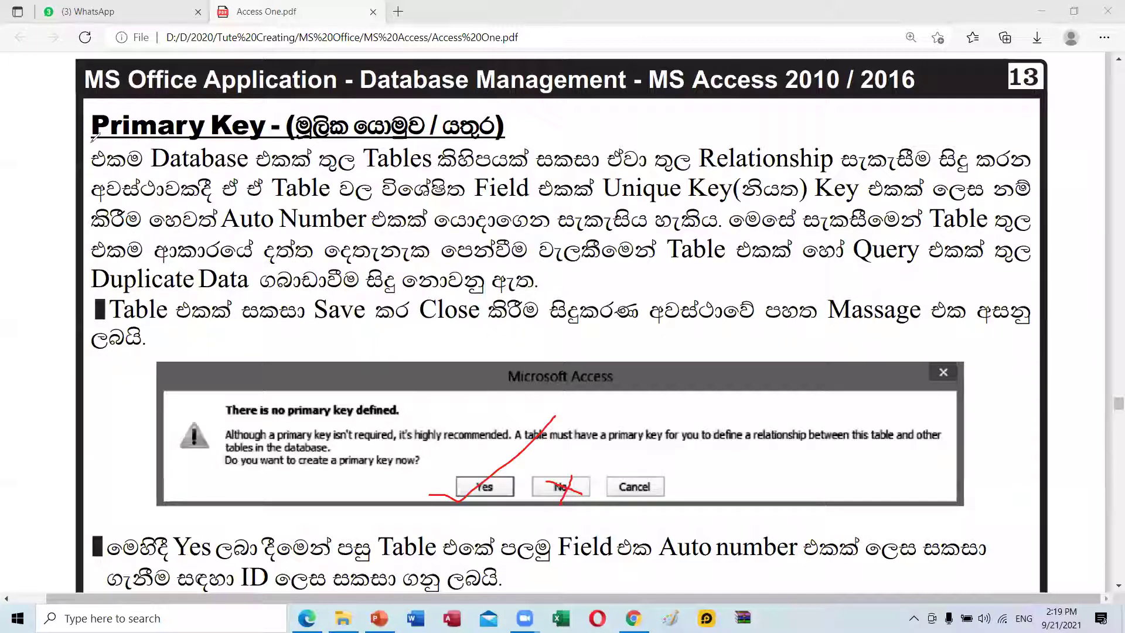
Underline the Primary Key heading and box the Unique Key phrase in red, and clear all the pen marks
left_click_drag(91, 141, 269, 148)
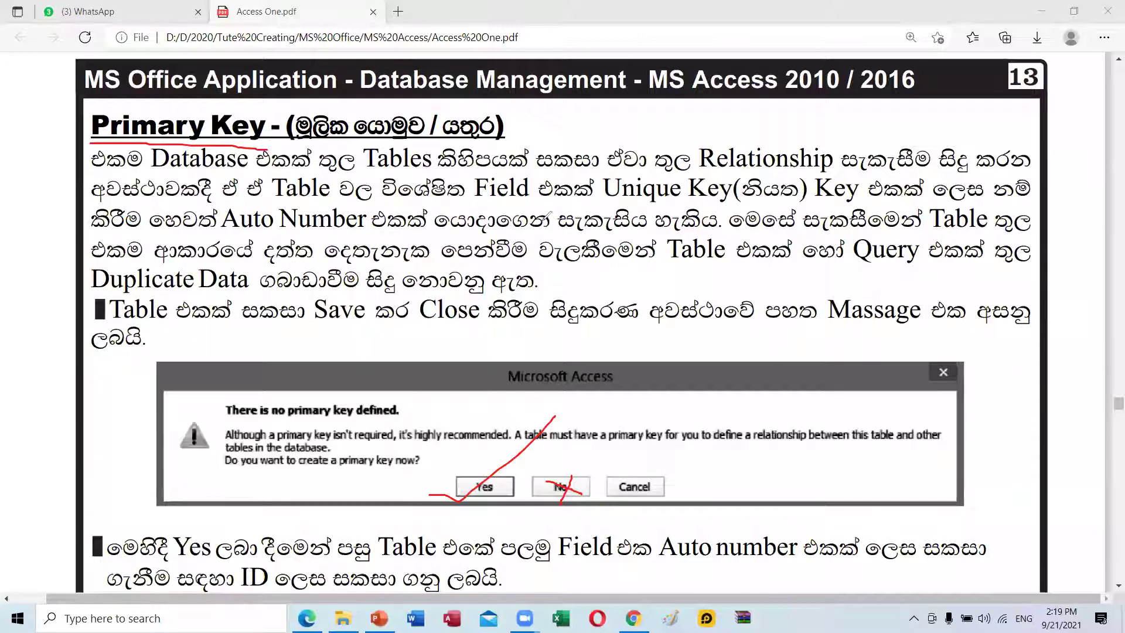
left_click_drag(612, 204, 831, 205)
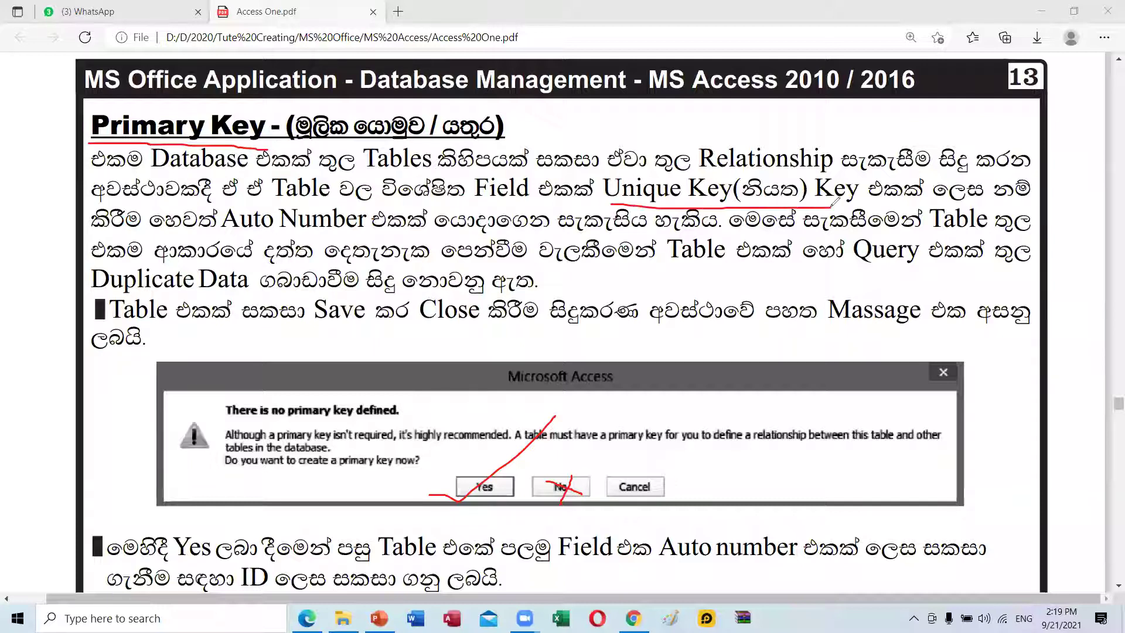
mouse_move(600, 179)
left_mouse_down()
mouse_move(601, 198)
mouse_move(692, 174)
mouse_move(809, 174)
mouse_move(770, 218)
left_mouse_up()
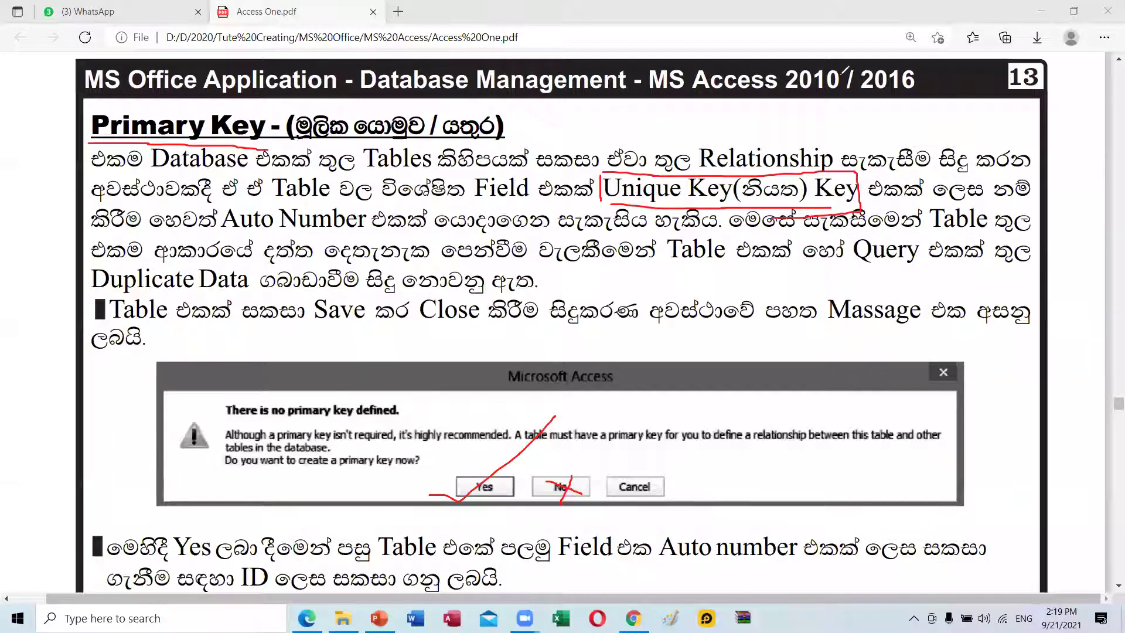
key("Escape")
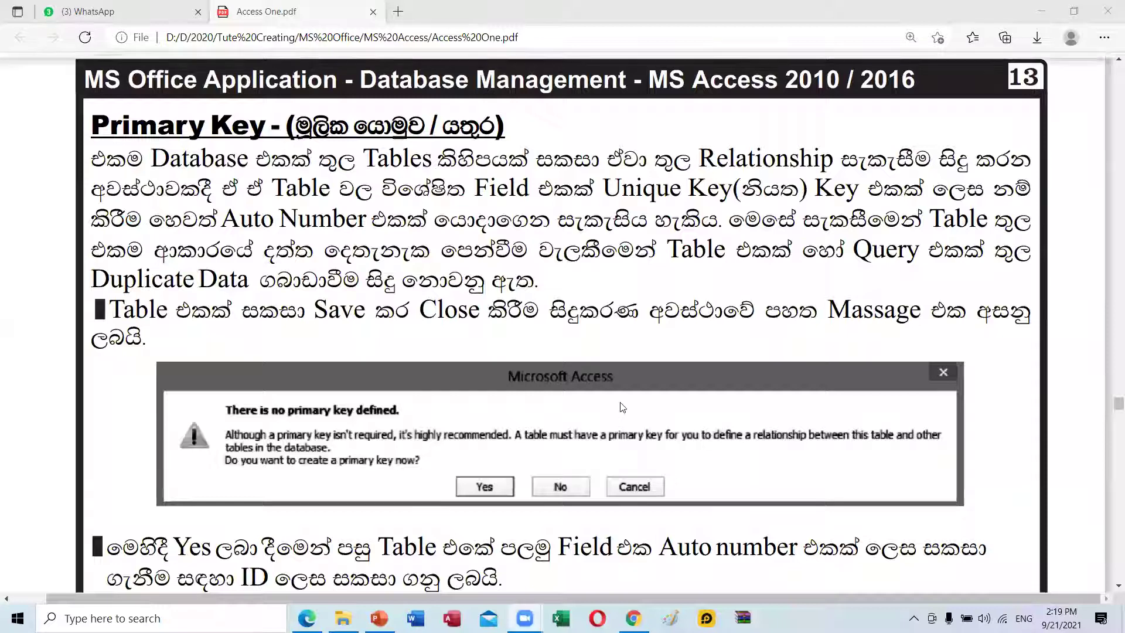
Examine the explanation of the automatic ID field and the Table2 example with its Auto Number column
scroll(222, 274, "down", 5)
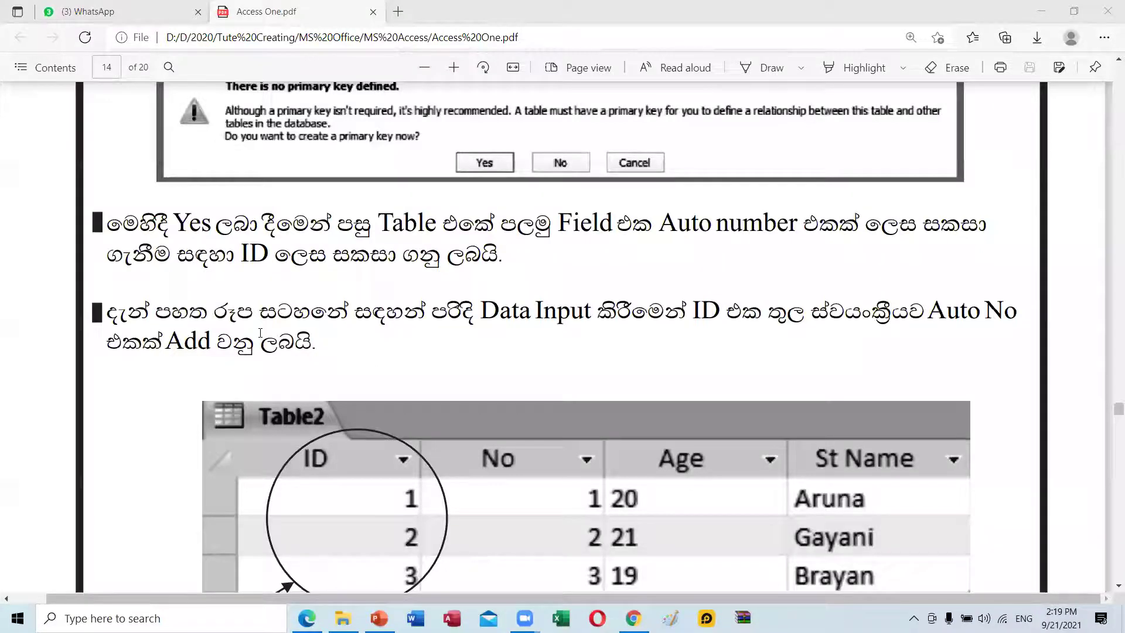
scroll(260, 333, "down", 1)
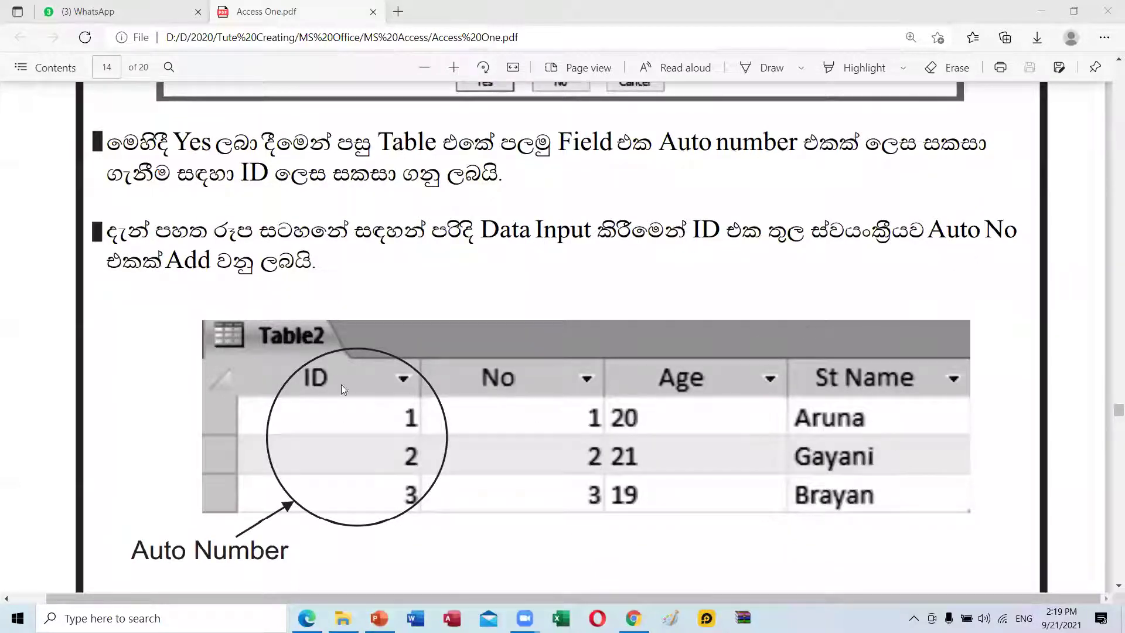
scroll(326, 485, "down", 1)
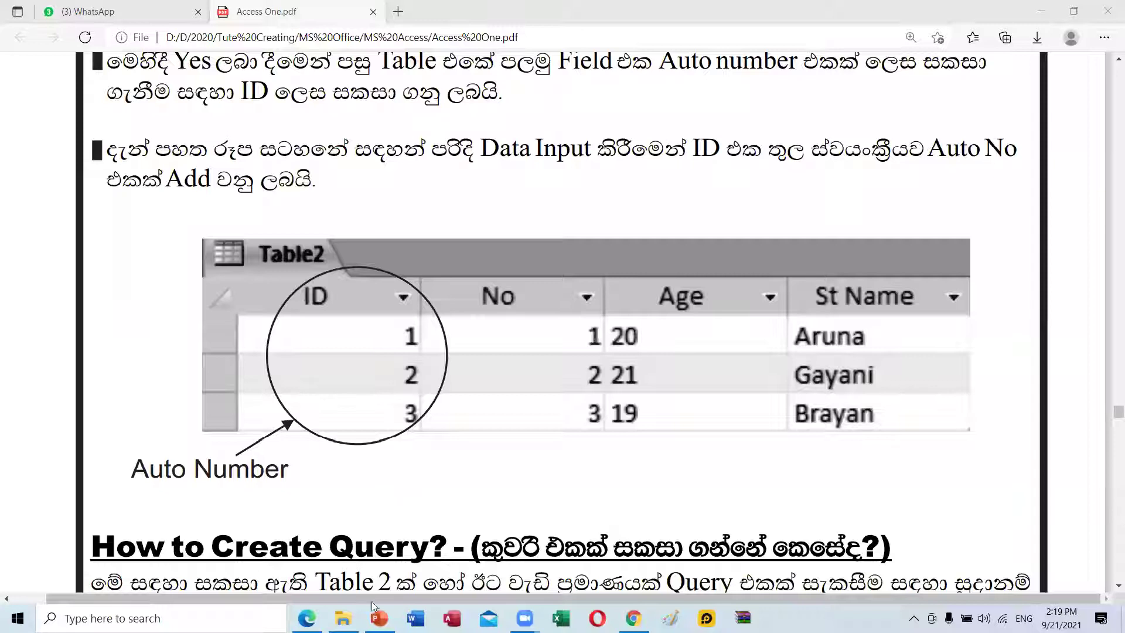
scroll(292, 268, "down", 2)
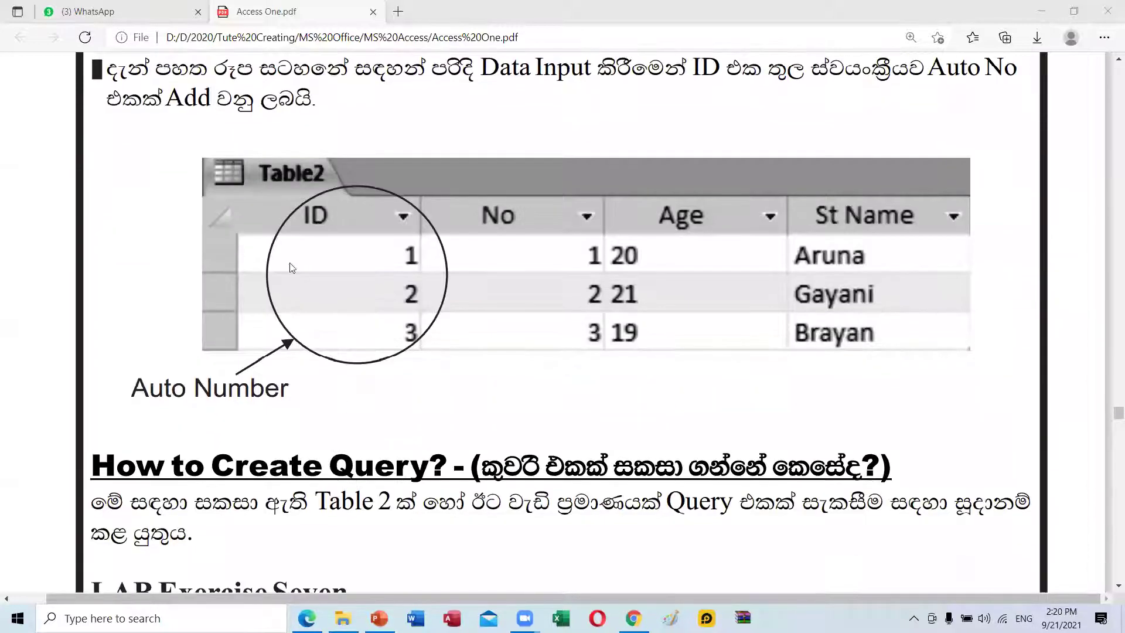
scroll(455, 380, "down", 2)
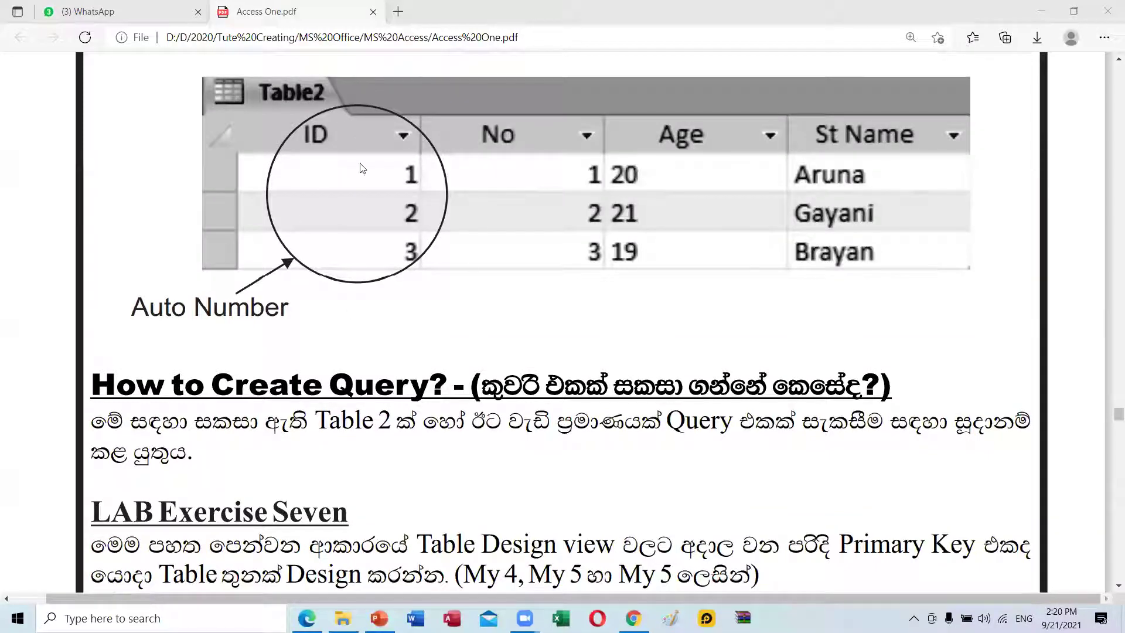
scroll(341, 180, "up", 2)
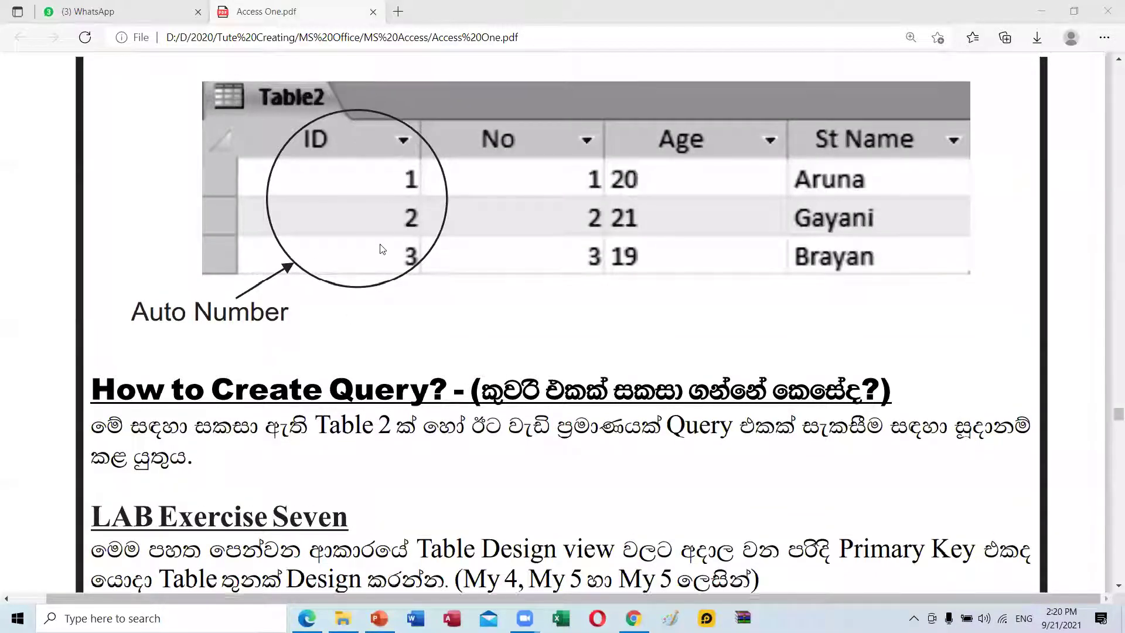
scroll(389, 337, "down", 2)
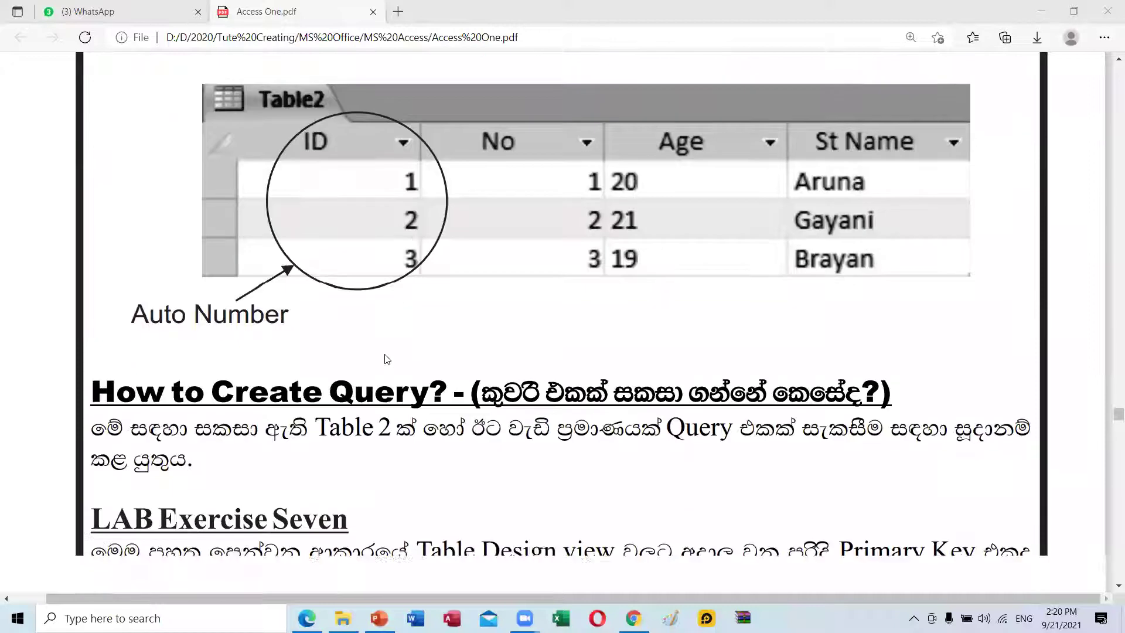
Review the three table designs in LAB Exercise Seven, selecting the names My 4 and My 5 in its instruction
scroll(387, 359, "down", 2)
scroll(387, 359, "down", 4)
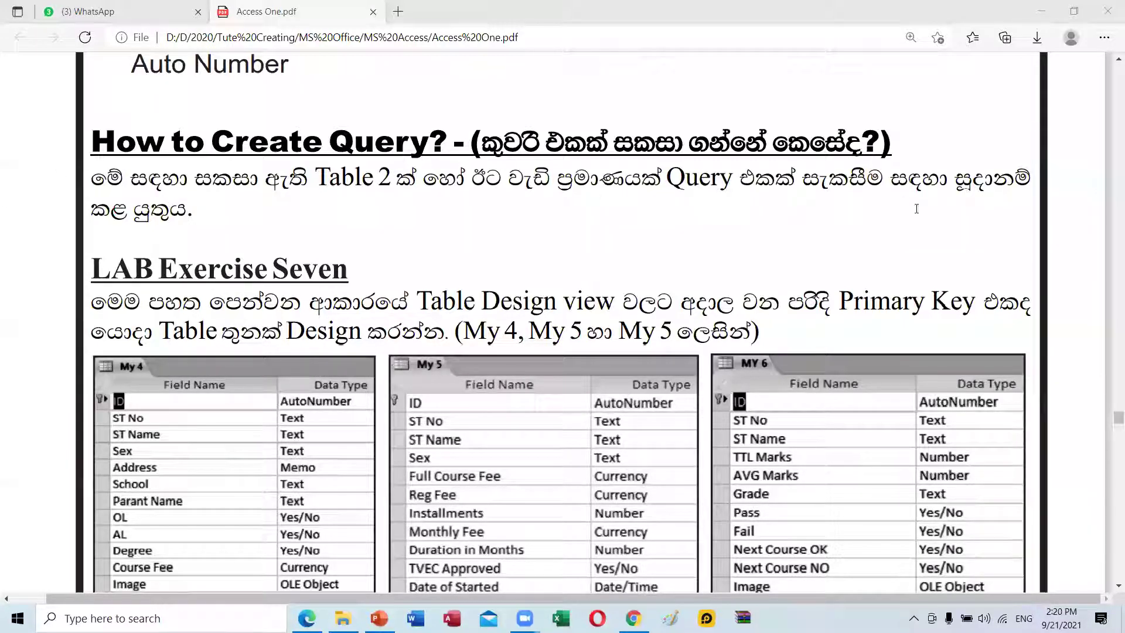
scroll(656, 233, "down", 3)
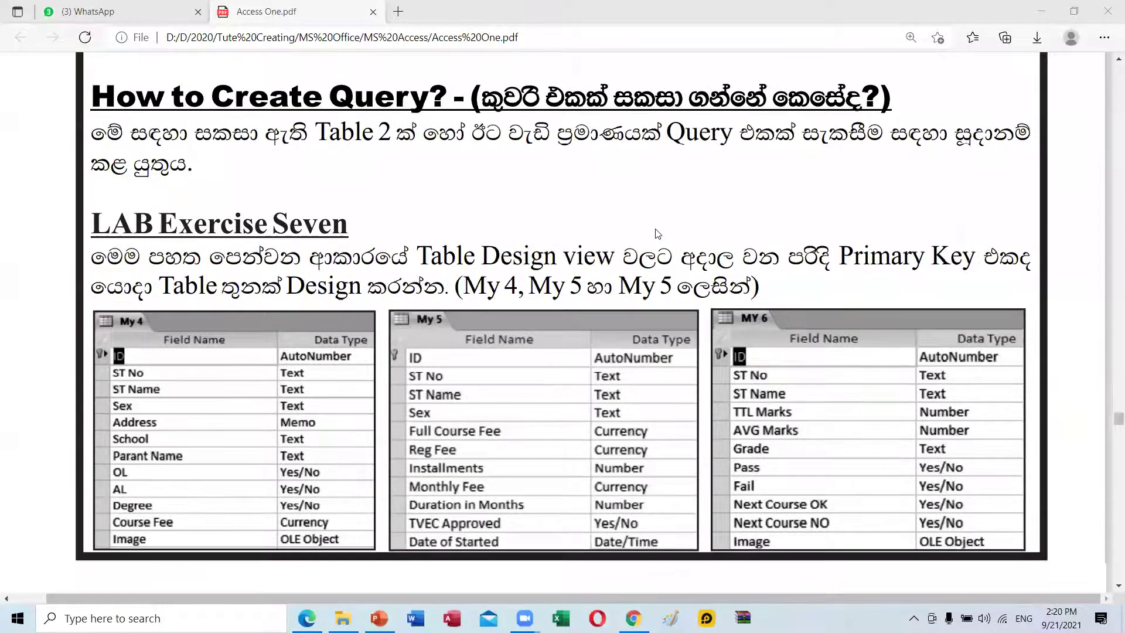
scroll(655, 234, "down", 1)
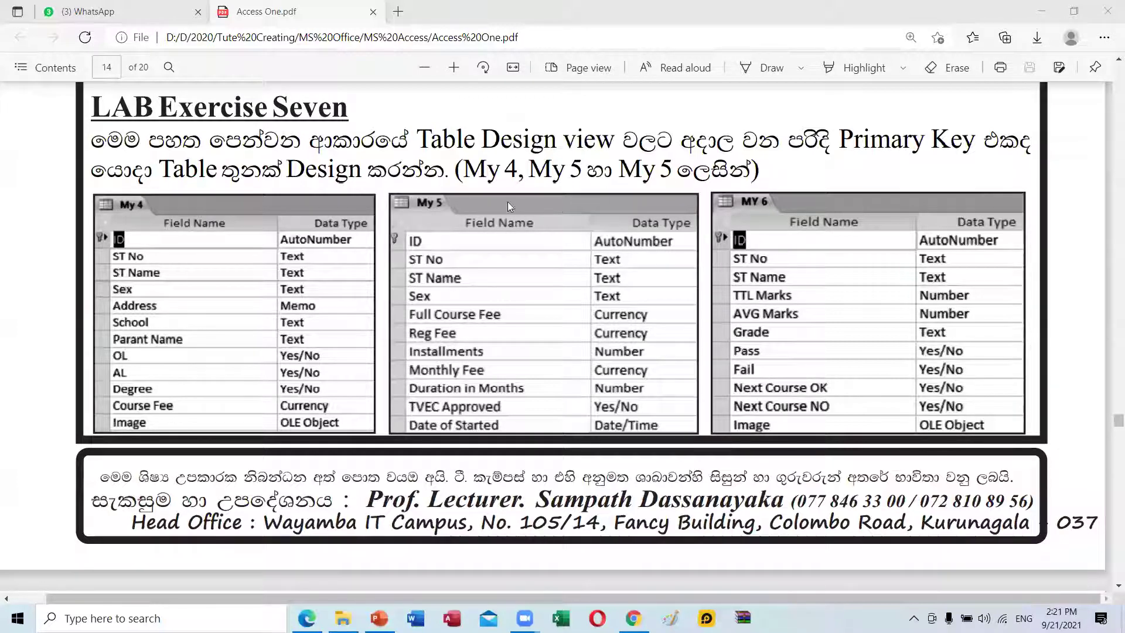
left_click_drag(449, 170, 667, 169)
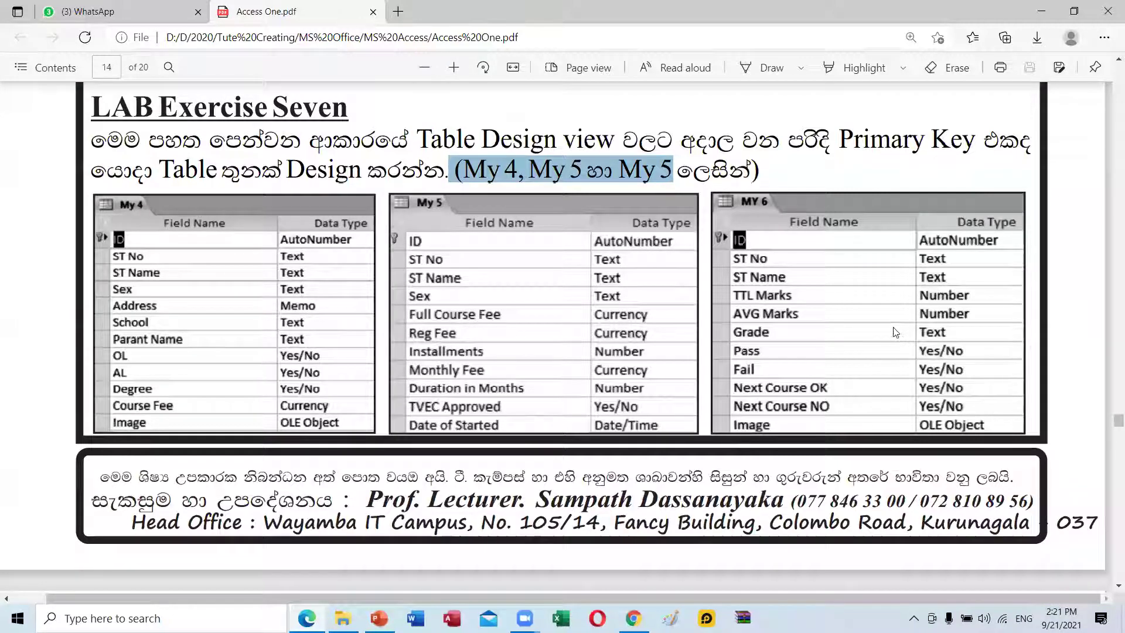
left_click(667, 176)
left_click_drag(690, 174, 465, 185)
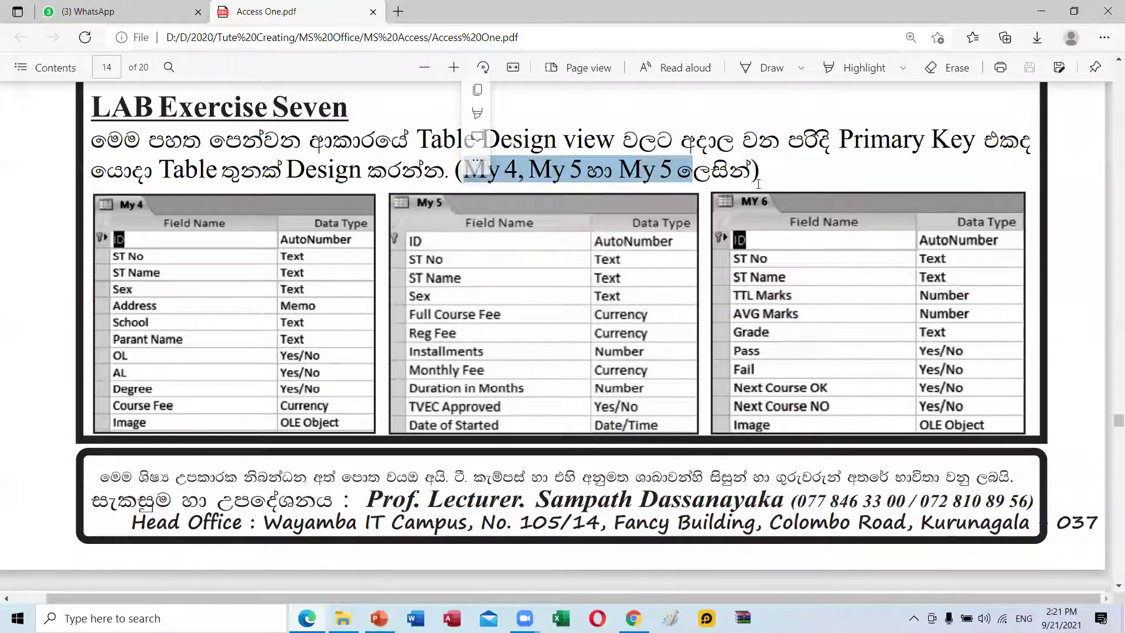
left_click(463, 176)
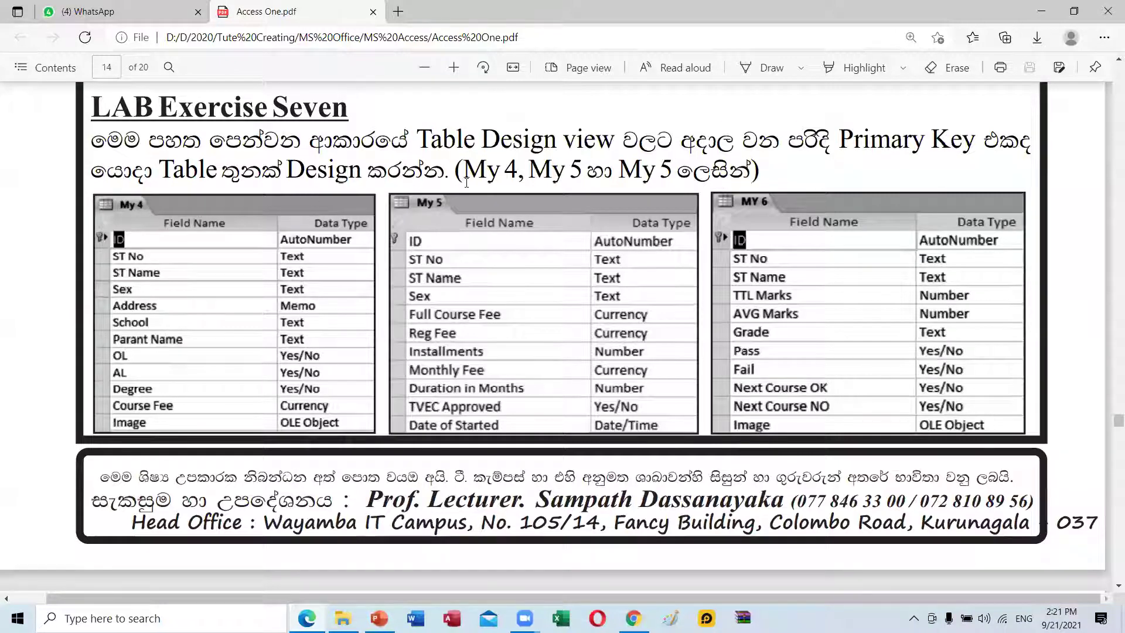
left_click_drag(468, 172, 519, 172)
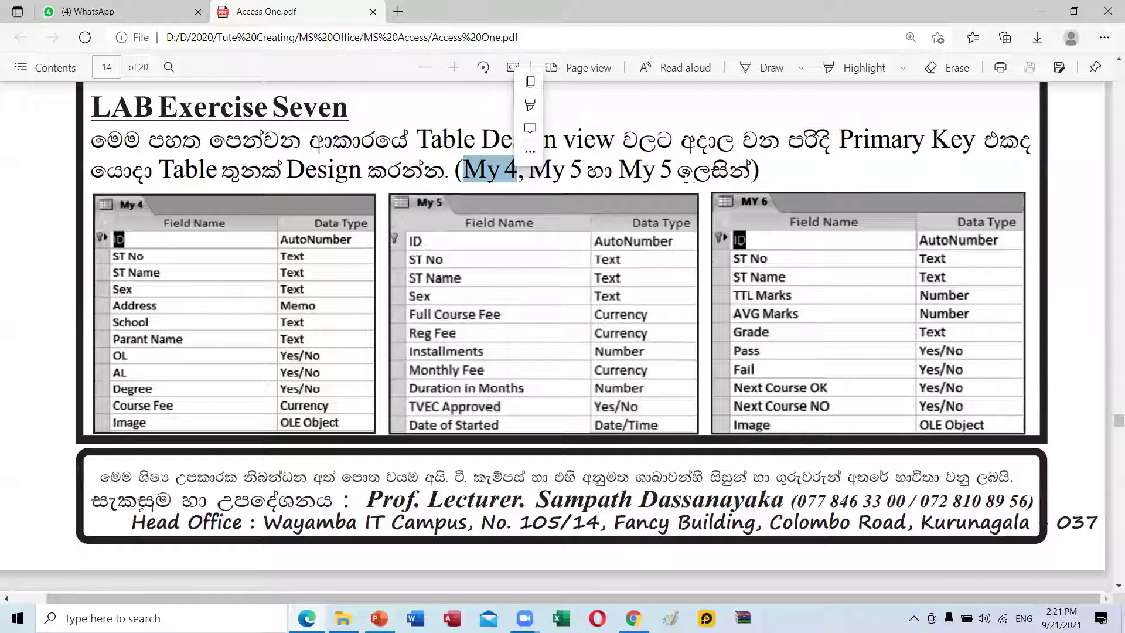
left_click(669, 174)
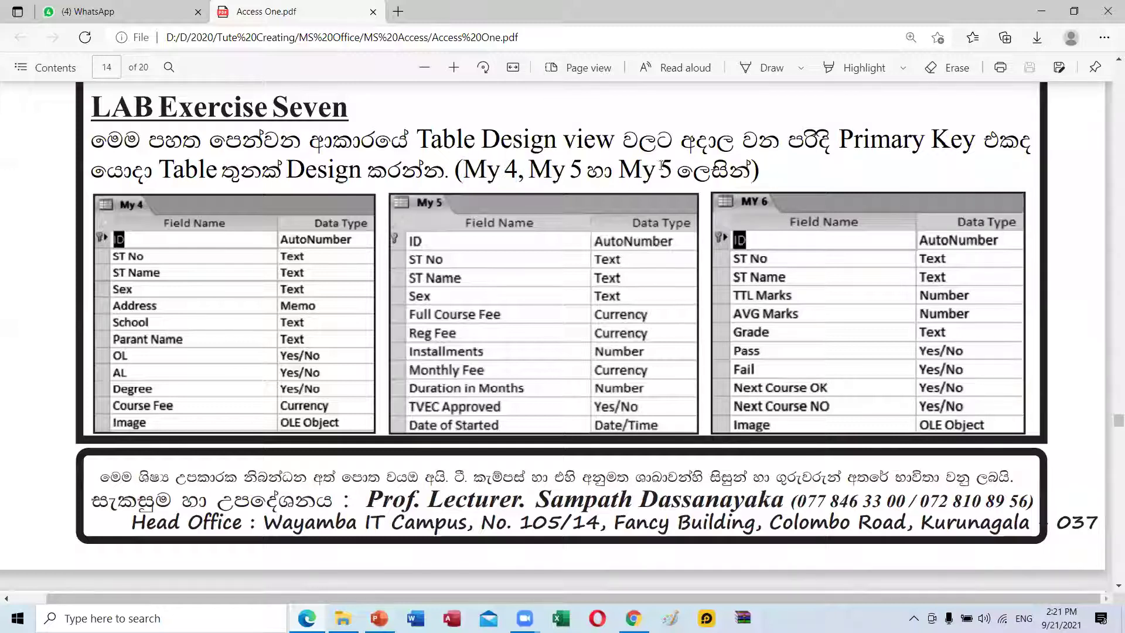
left_click_drag(640, 172, 674, 172)
Review the sample records for the MY 4, MY 5 and MY 6 tables, selecting each table name in the instructions
scroll(526, 261, "down", 3)
scroll(525, 262, "down", 6)
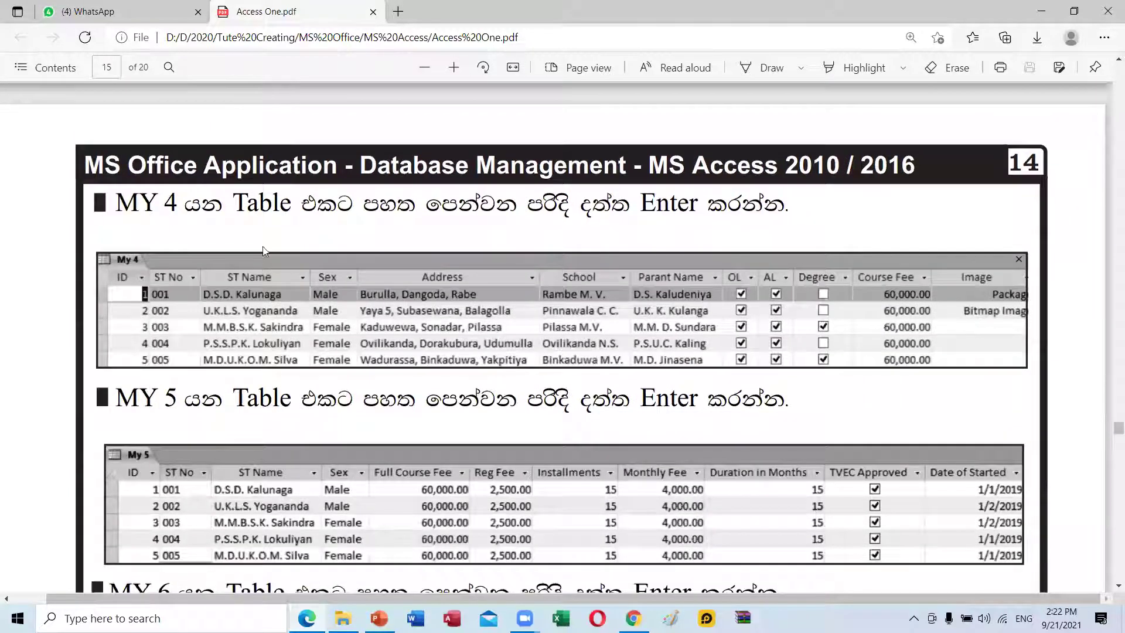
left_click_drag(115, 203, 178, 205)
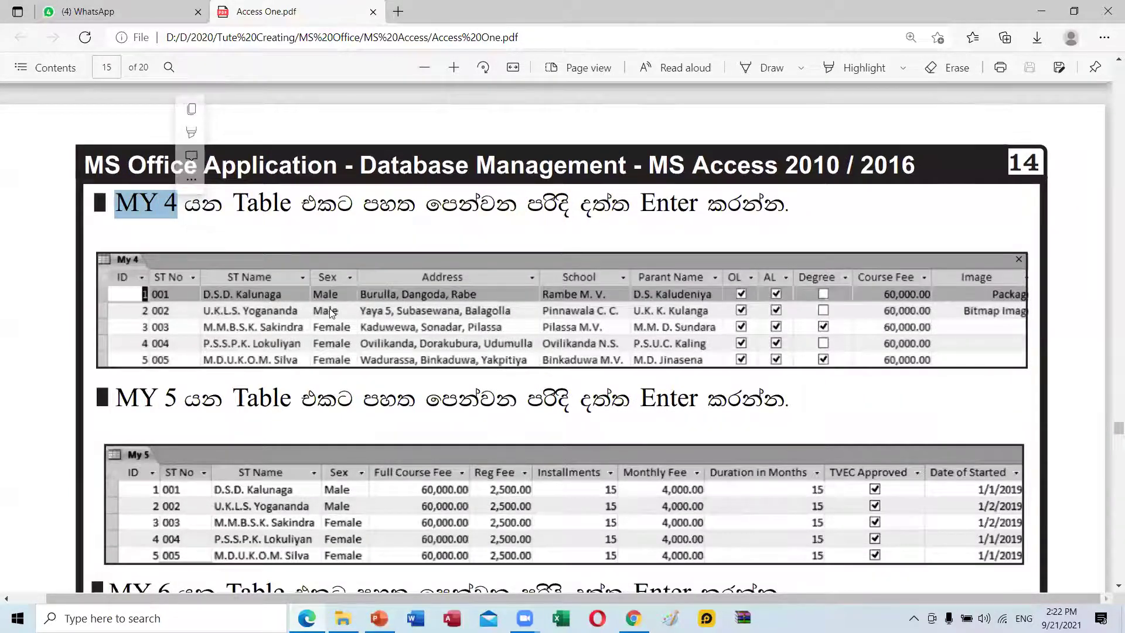
scroll(239, 284, "down", 3)
left_click_drag(115, 236, 178, 237)
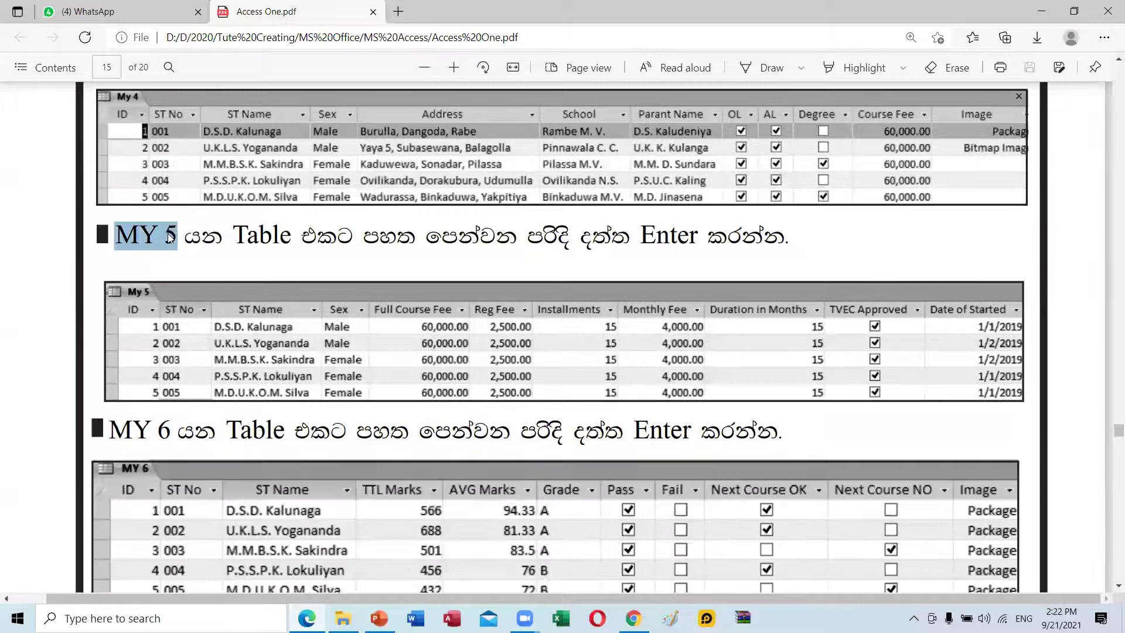
scroll(120, 269, "down", 3)
left_click_drag(117, 269, 172, 270)
Look over the query design instructions, then go back through the primary key, relationship and query pages to LAB Exercise Six on page 12
scroll(300, 346, "down", 1)
scroll(300, 342, "down", 8)
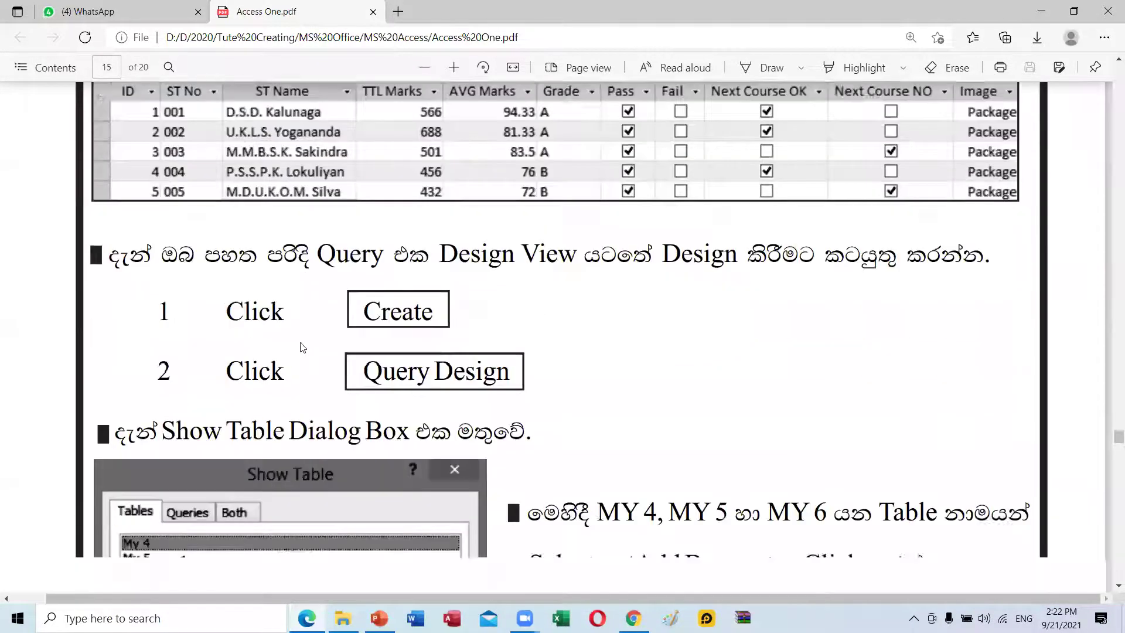
scroll(303, 347, "up", 9)
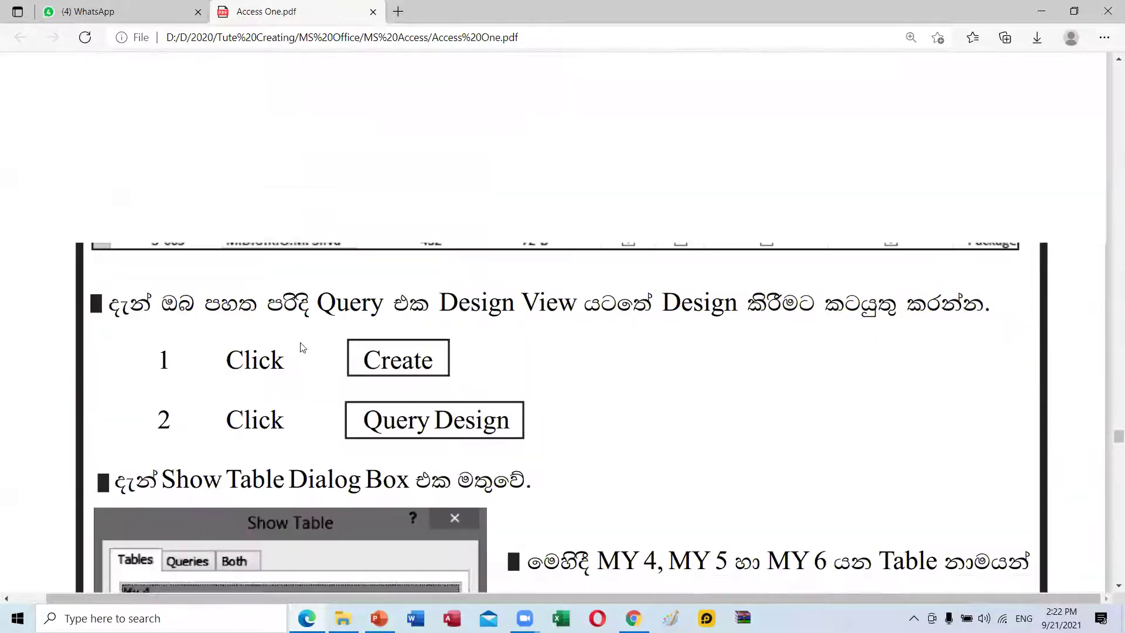
scroll(300, 348, "up", 17)
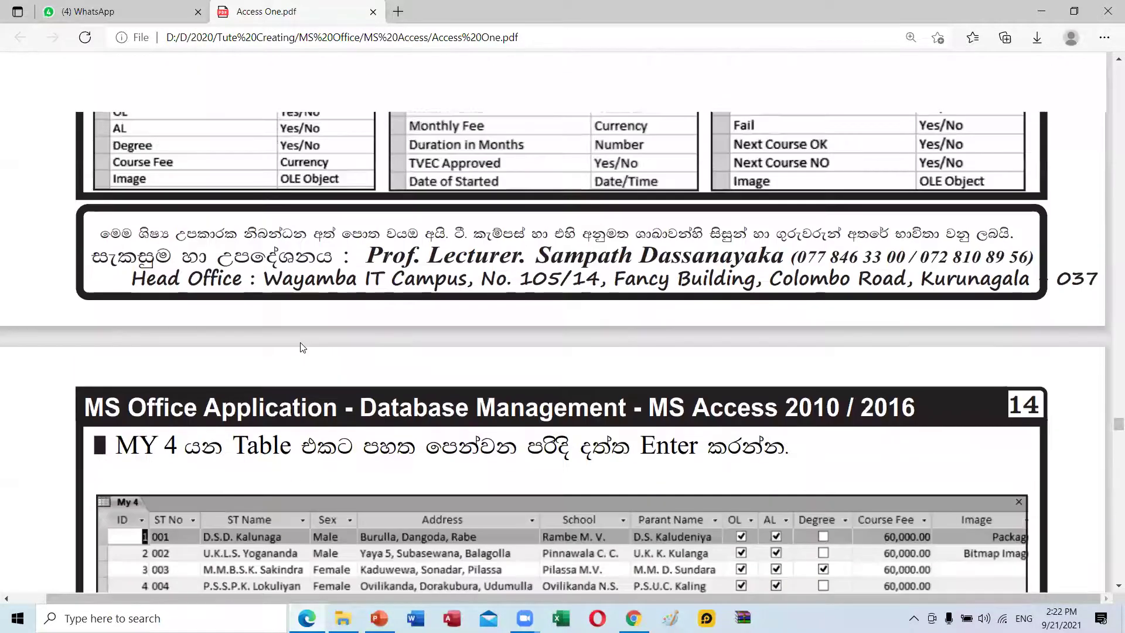
scroll(300, 344, "down", 2)
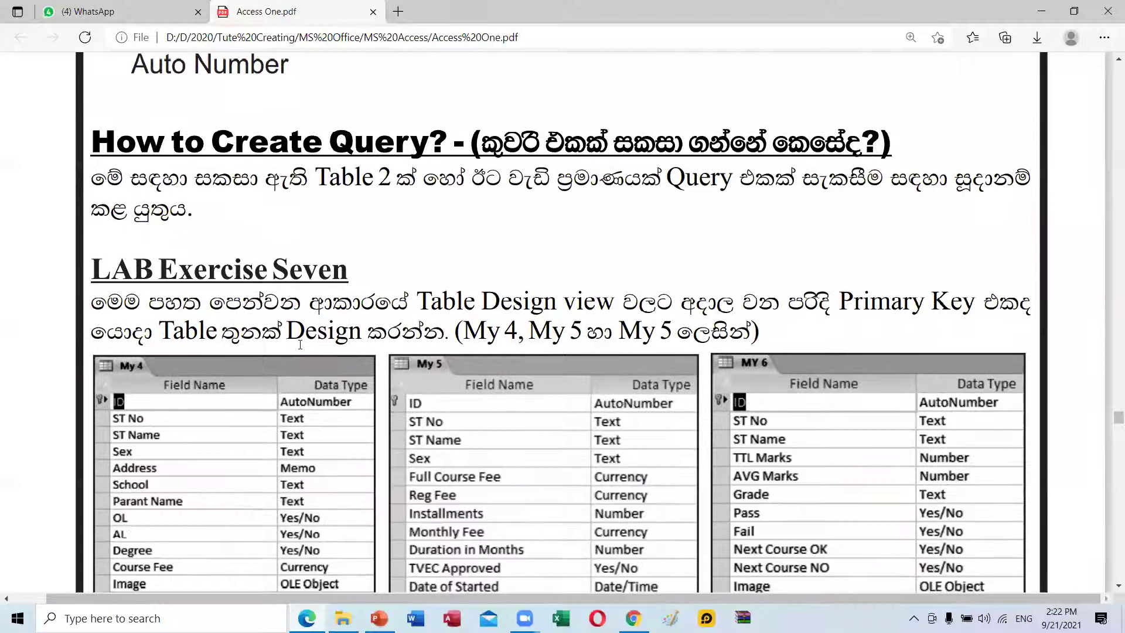
scroll(300, 345, "up", 4)
scroll(300, 345, "up", 20)
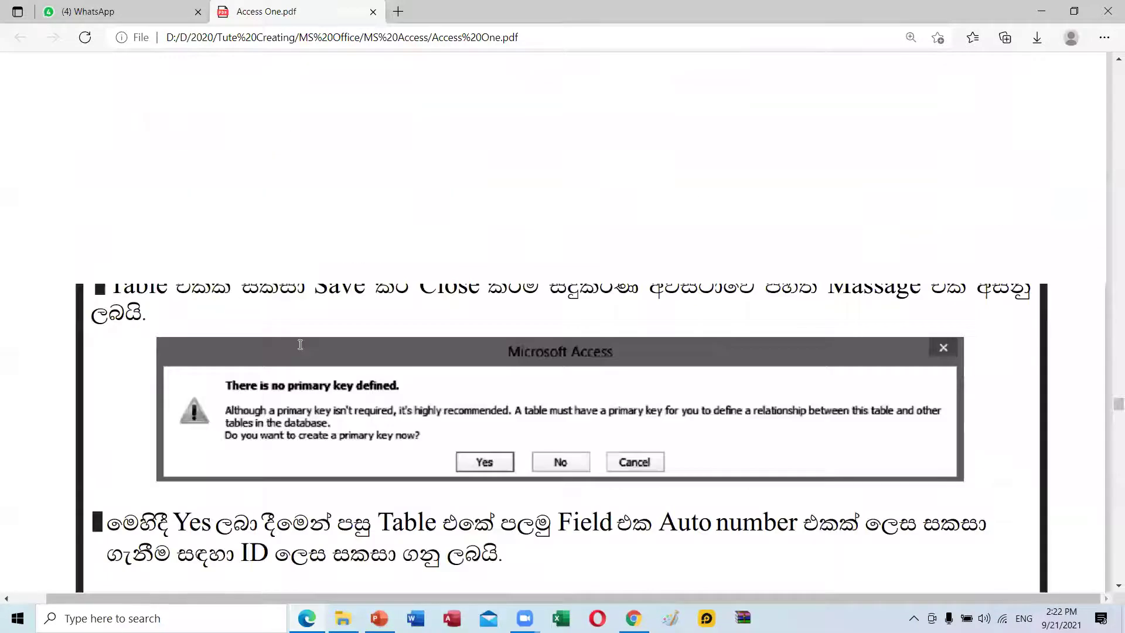
scroll(300, 346, "up", 6)
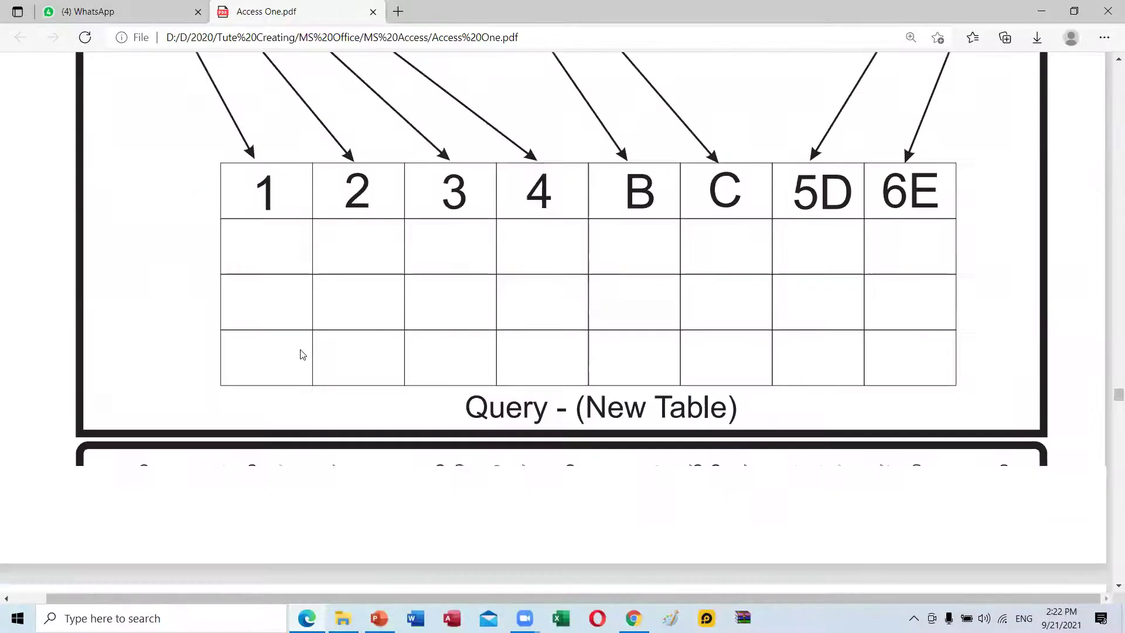
scroll(301, 350, "down", 4)
scroll(302, 354, "down", 3)
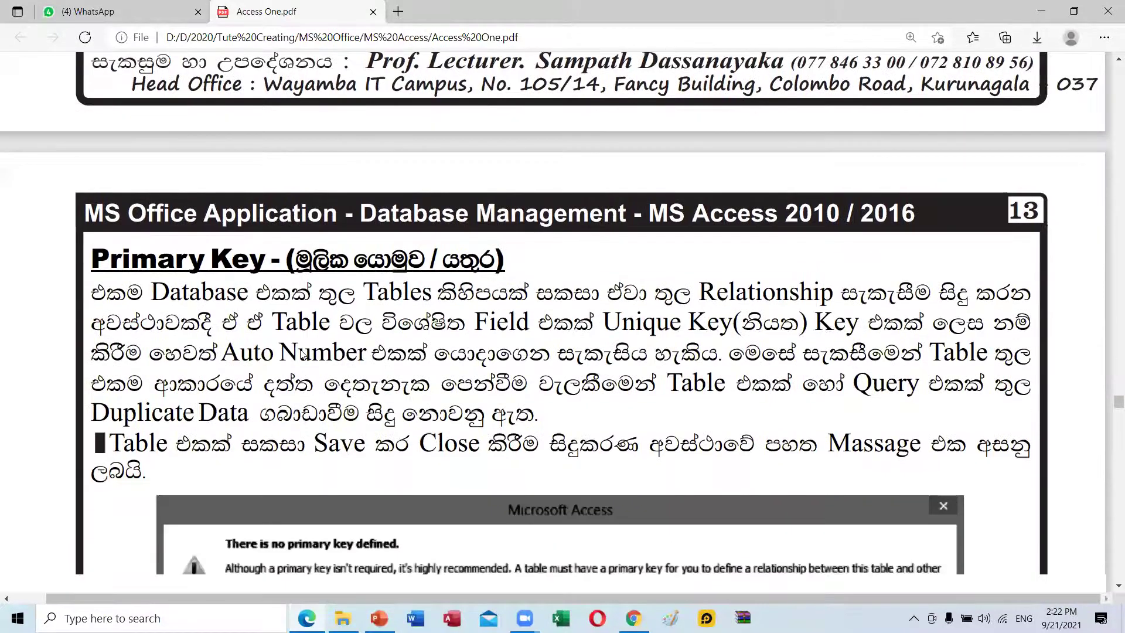
scroll(302, 355, "up", 4)
scroll(302, 355, "up", 10)
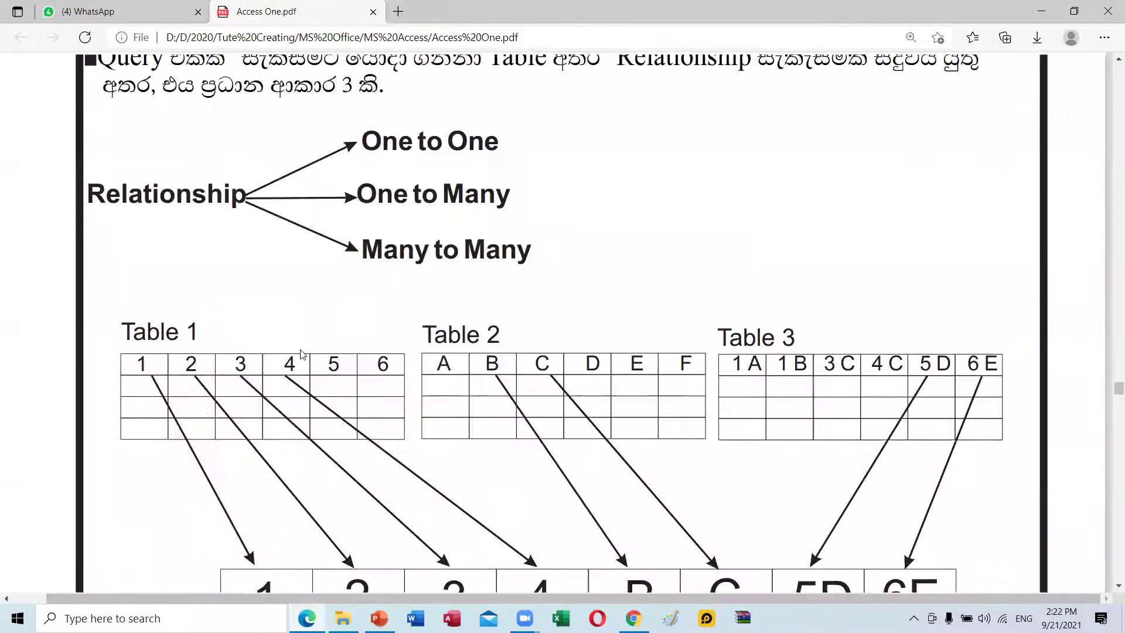
scroll(302, 354, "up", 8)
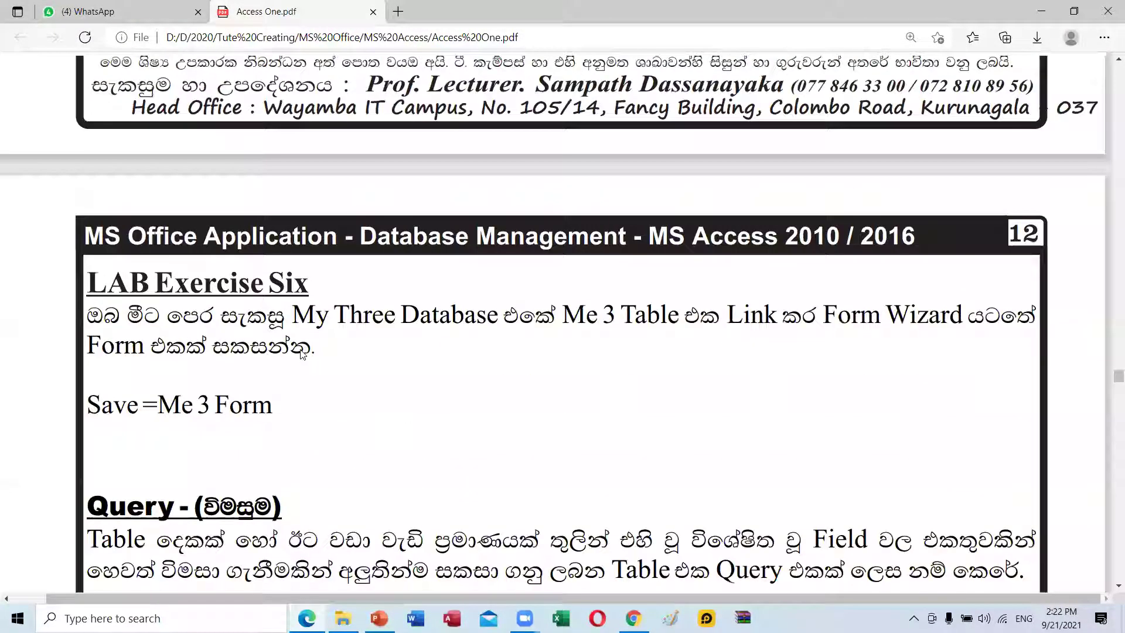
Review the material from LAB Exercise Six through the query rules and Primary Key section to the Show Table dialog instructions
scroll(302, 355, "down", 1)
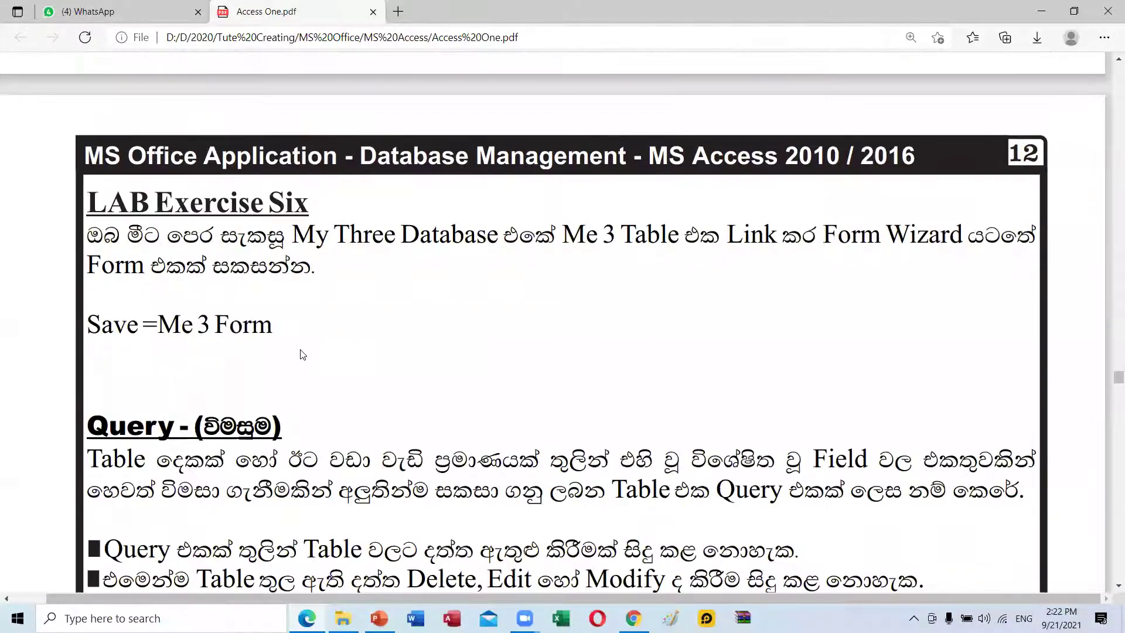
scroll(302, 355, "down", 2)
scroll(303, 355, "down", 14)
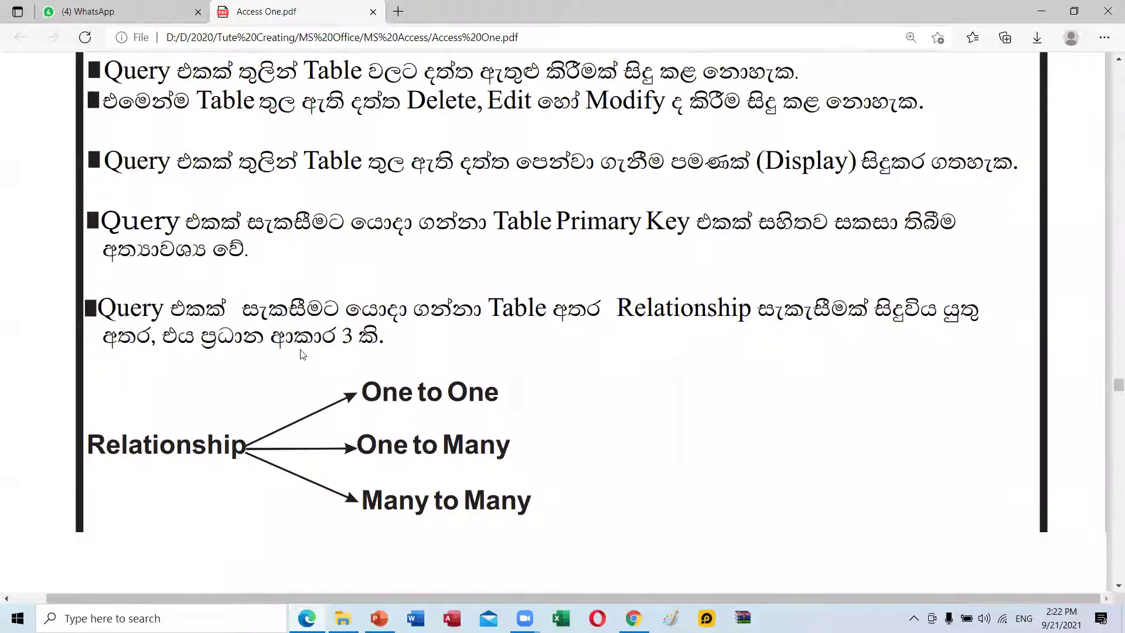
scroll(302, 355, "down", 12)
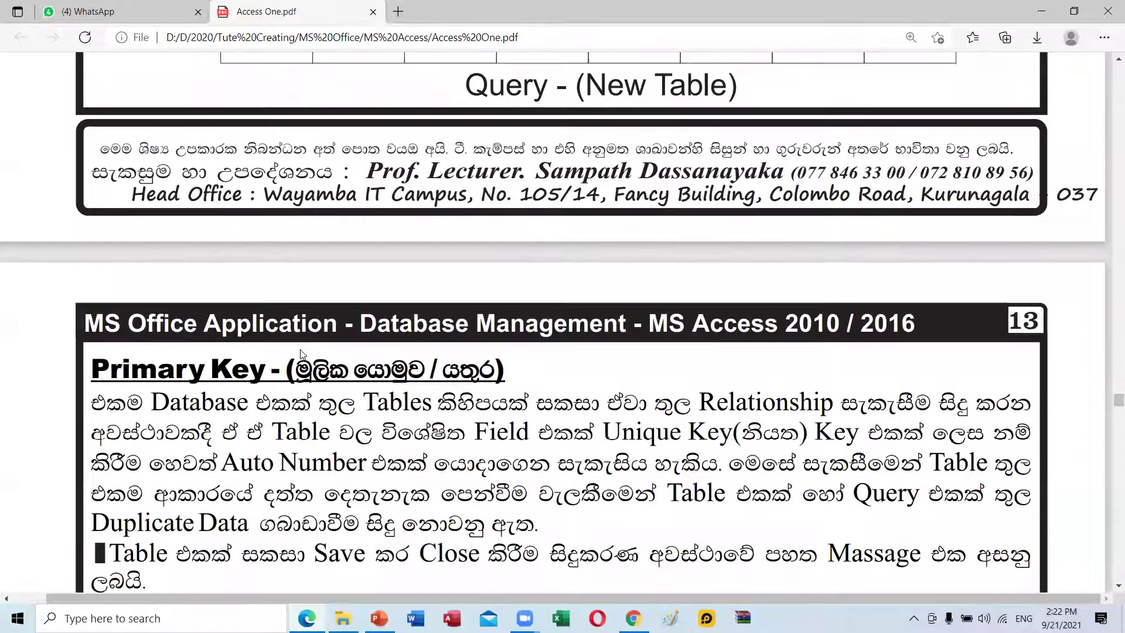
scroll(303, 355, "down", 14)
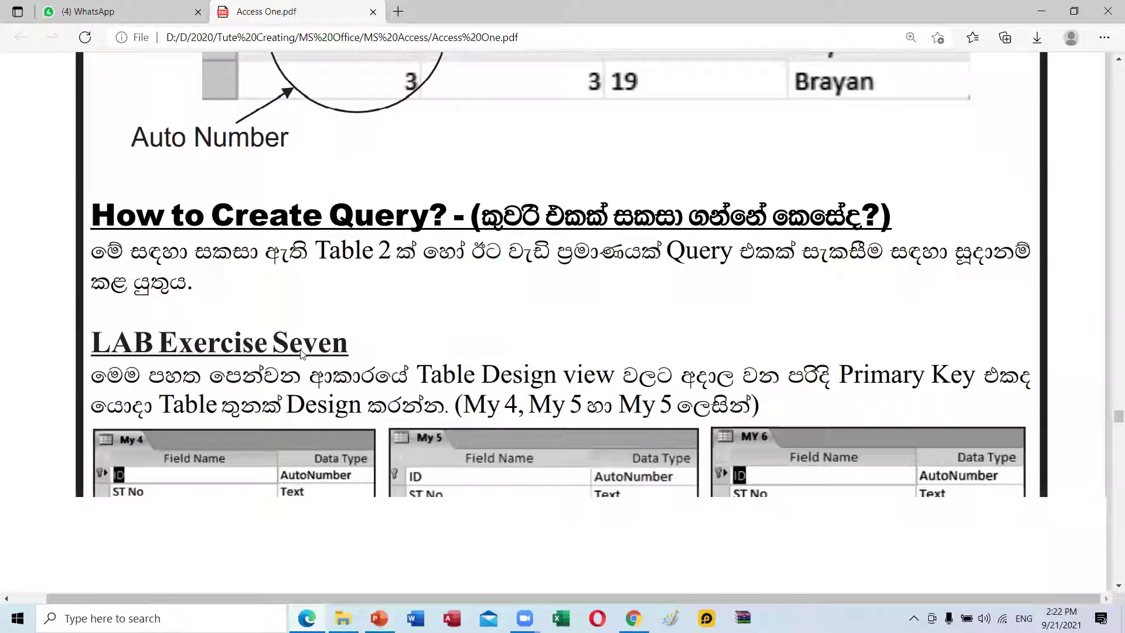
scroll(302, 354, "down", 5)
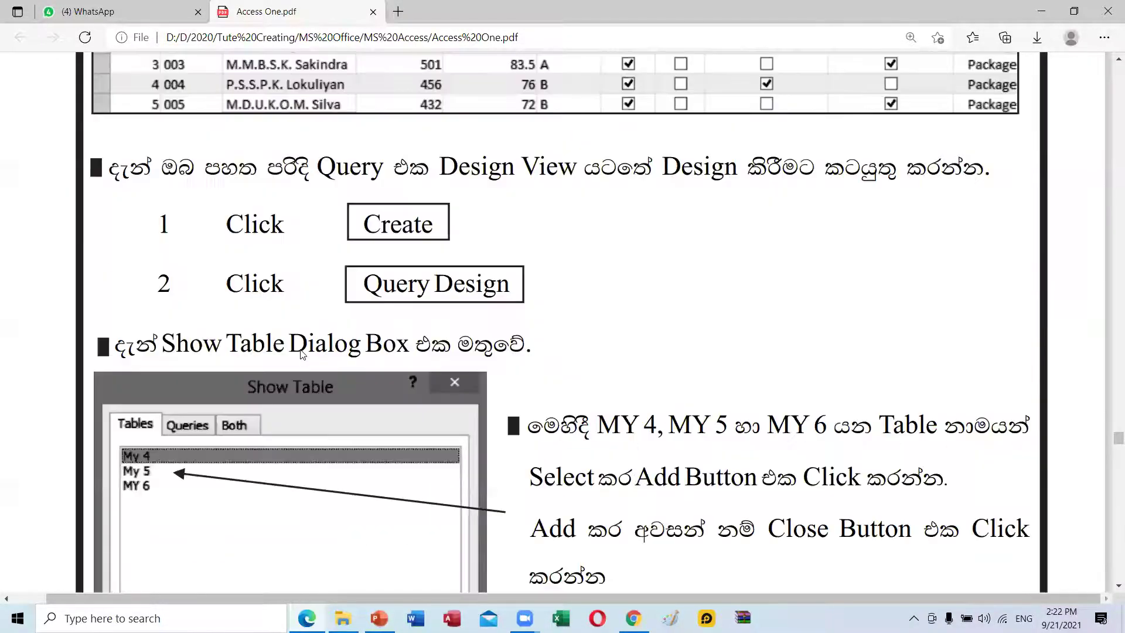
scroll(302, 355, "down", 2)
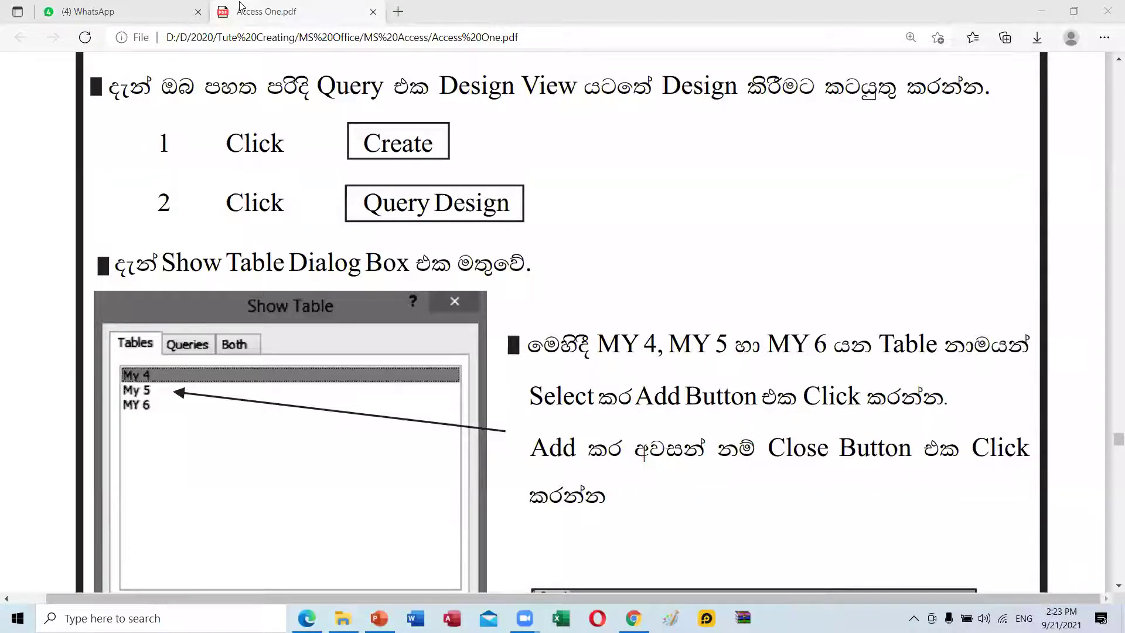
Revisit the sample records on page 14, return to the Primary Key section and select its page number 13
scroll(603, 231, "up", 10)
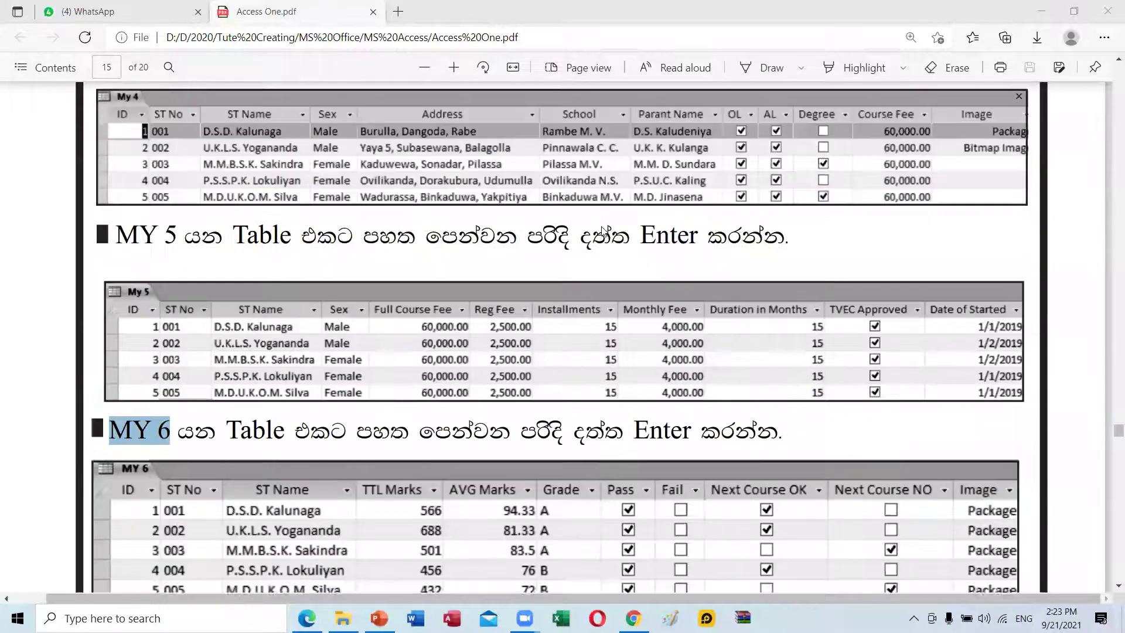
scroll(603, 231, "up", 3)
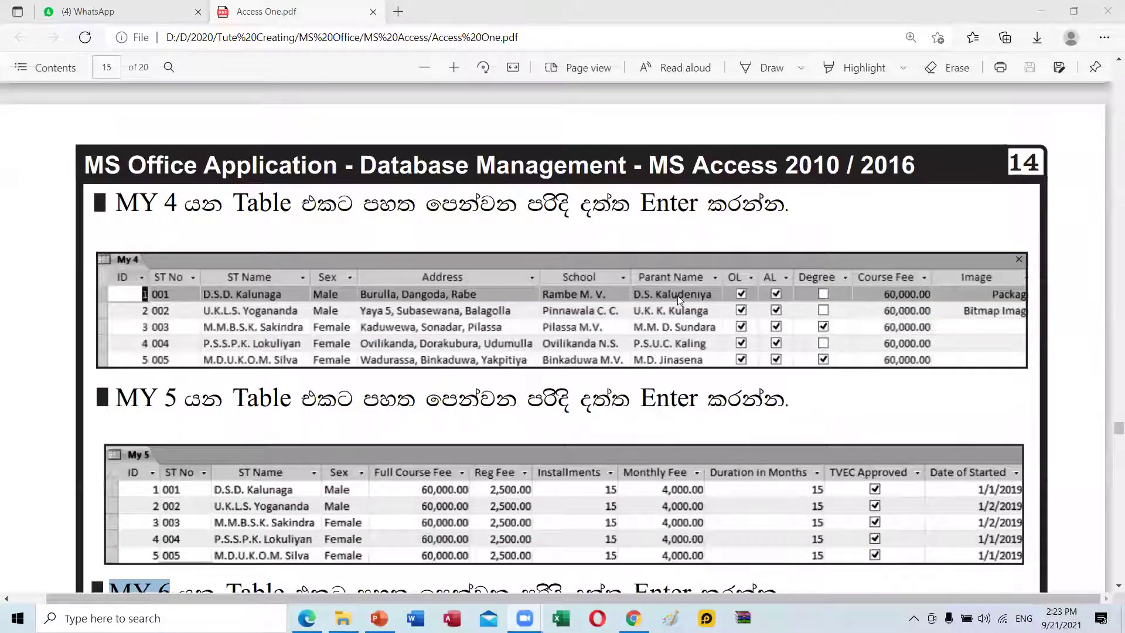
scroll(690, 309, "down", 8)
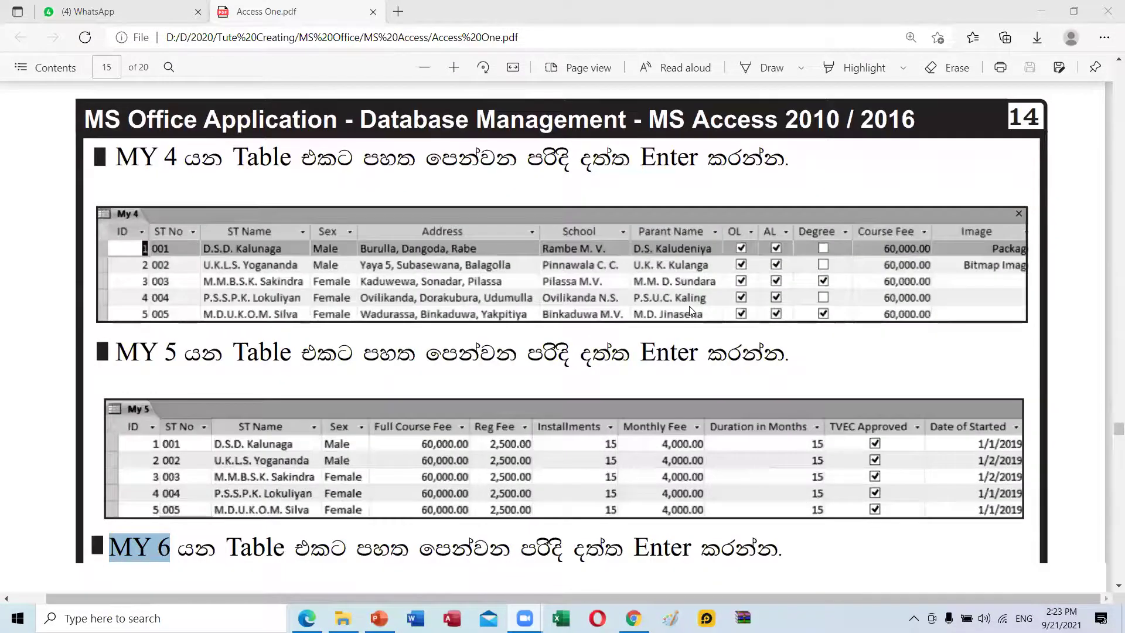
scroll(692, 314, "down", 2)
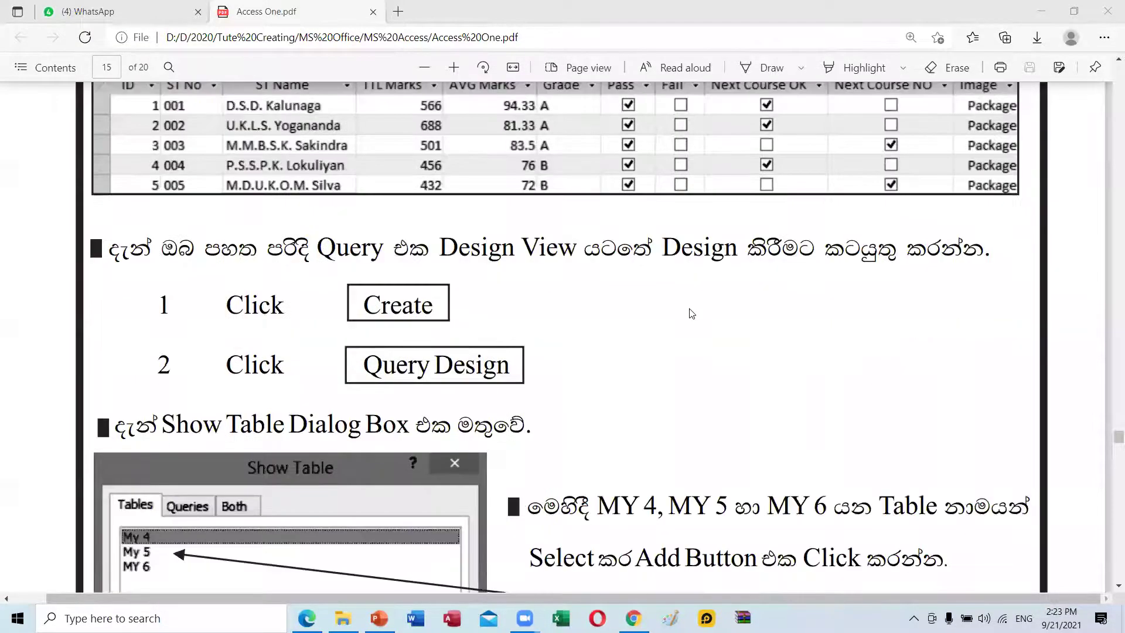
scroll(691, 314, "up", 15)
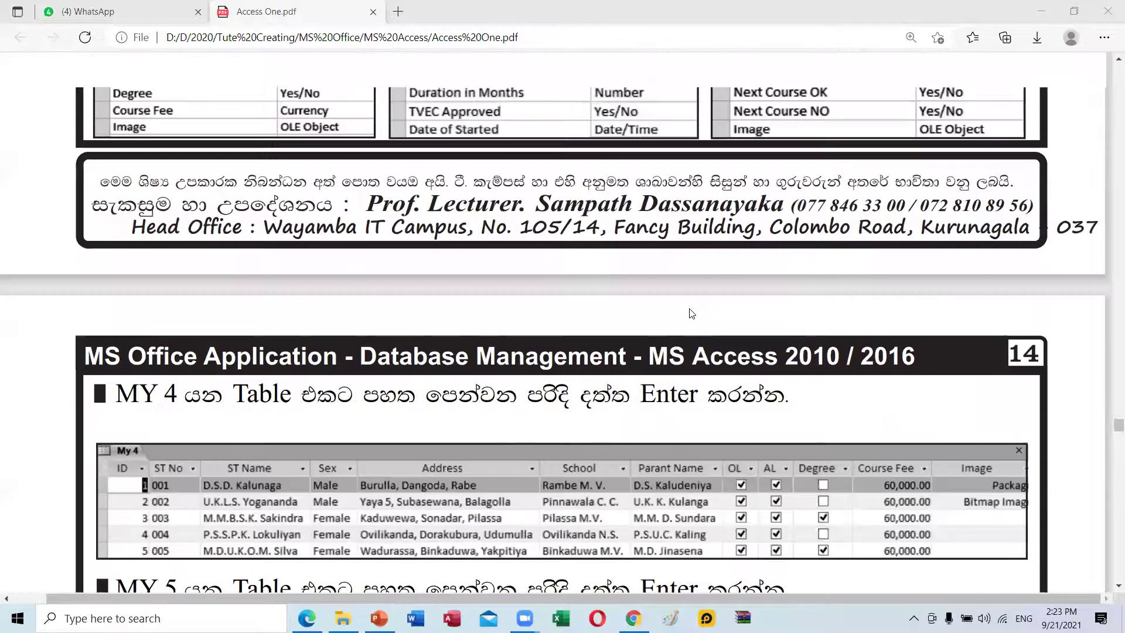
scroll(691, 313, "up", 7)
scroll(692, 313, "up", 6)
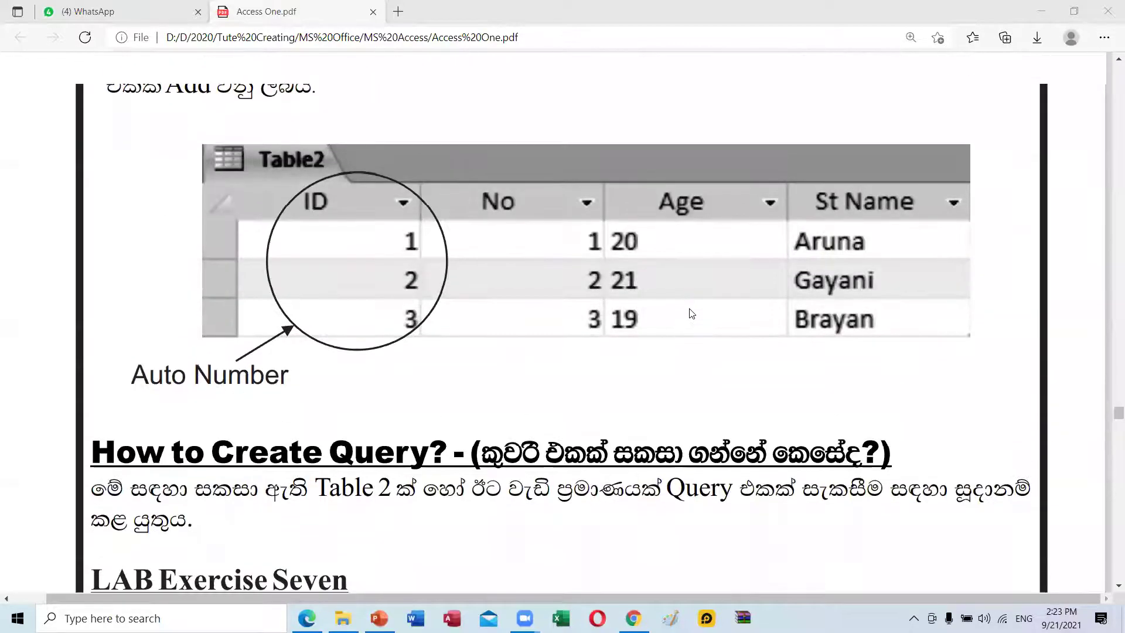
scroll(689, 308, "up", 8)
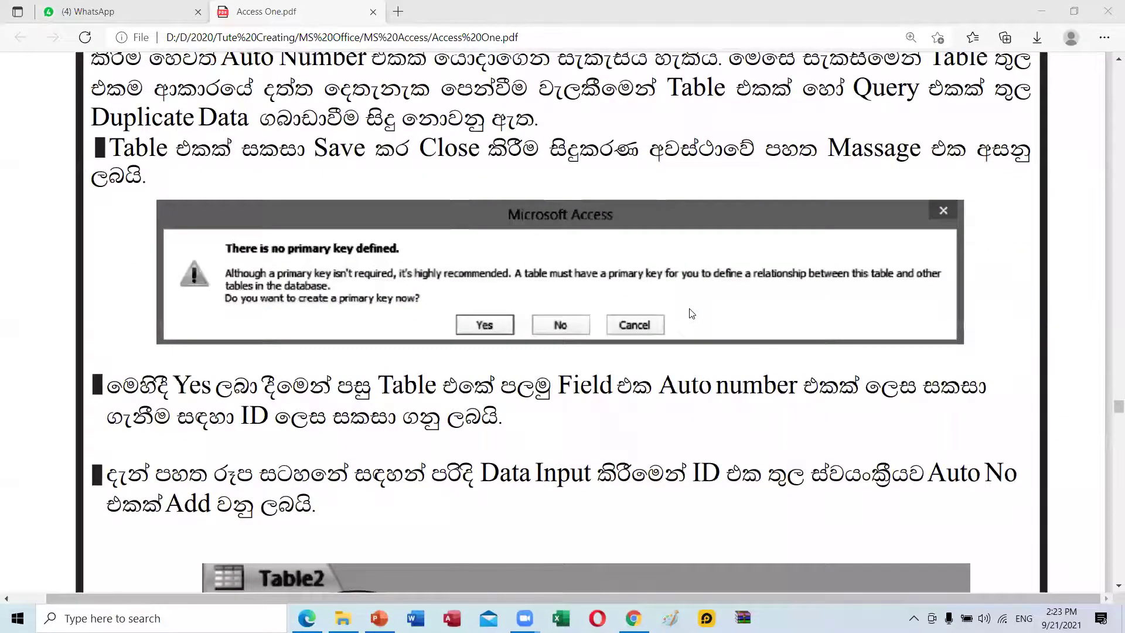
scroll(711, 275, "up", 3)
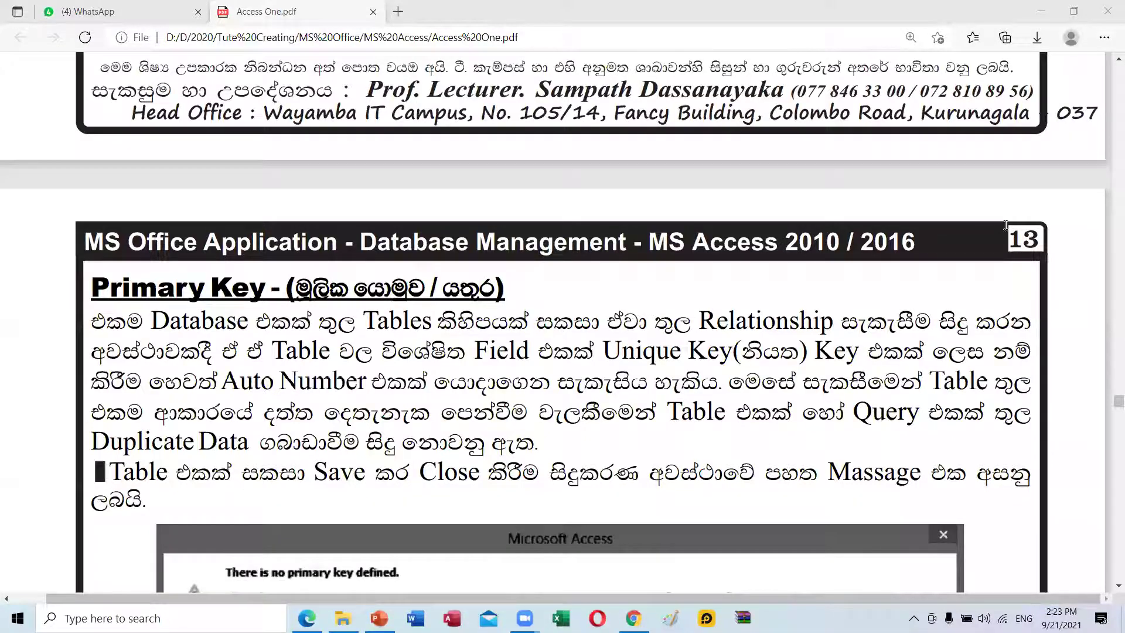
scroll(1014, 193, "down", 2)
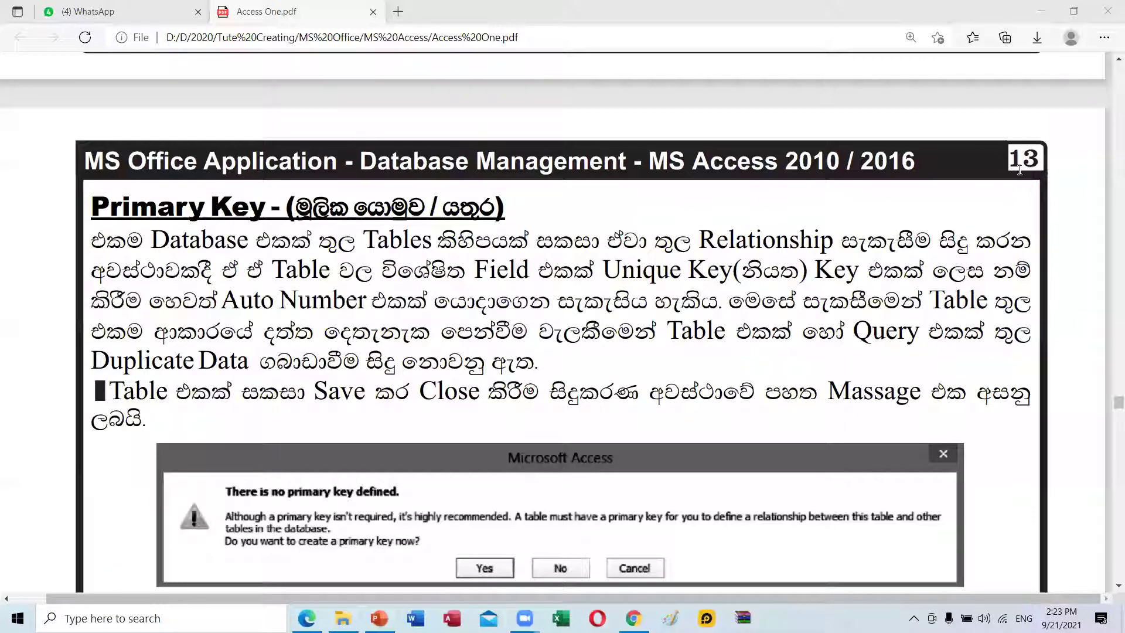
double_click(1039, 159)
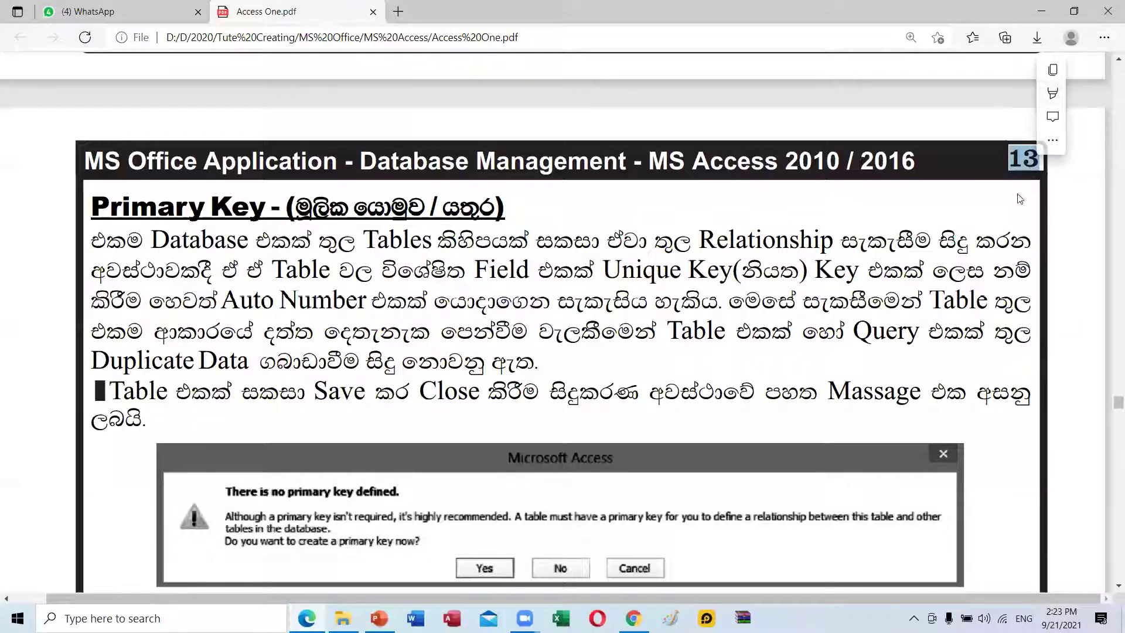
Look through page 13 down to the LAB Exercise Seven heading, return to the Primary Key section and clear the page number selection
scroll(992, 198, "down", 1)
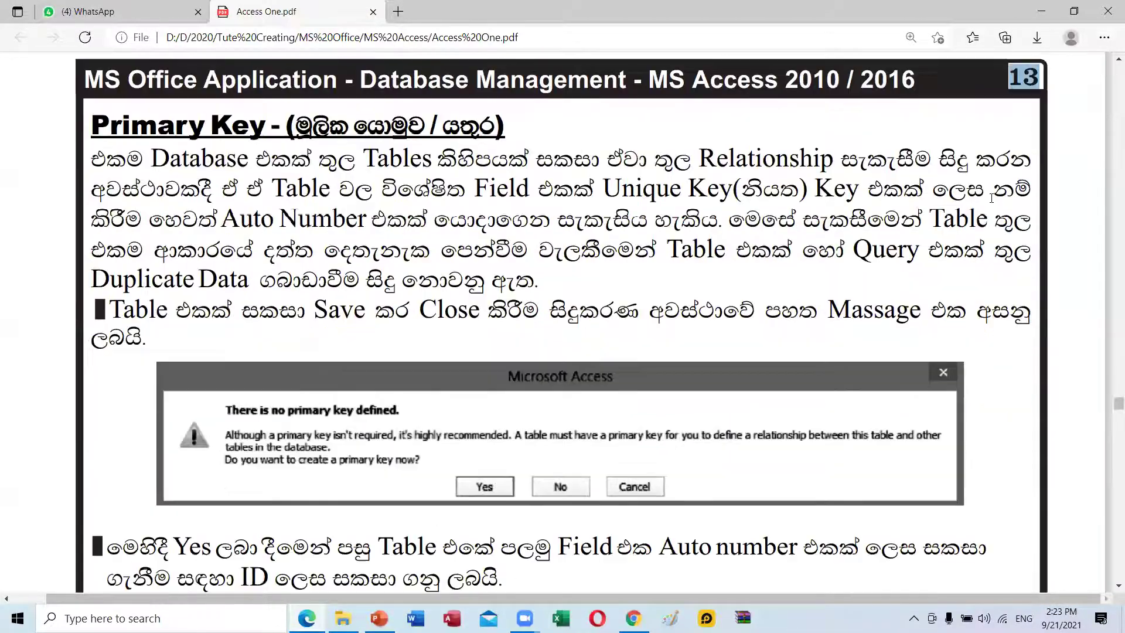
scroll(992, 198, "down", 3)
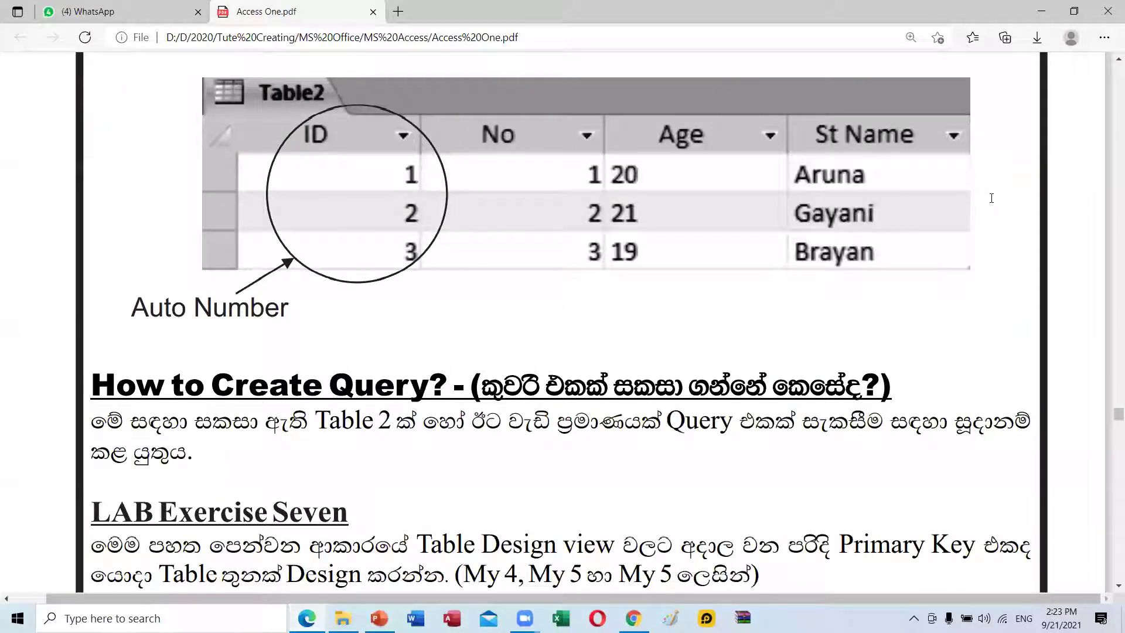
scroll(992, 198, "up", 10)
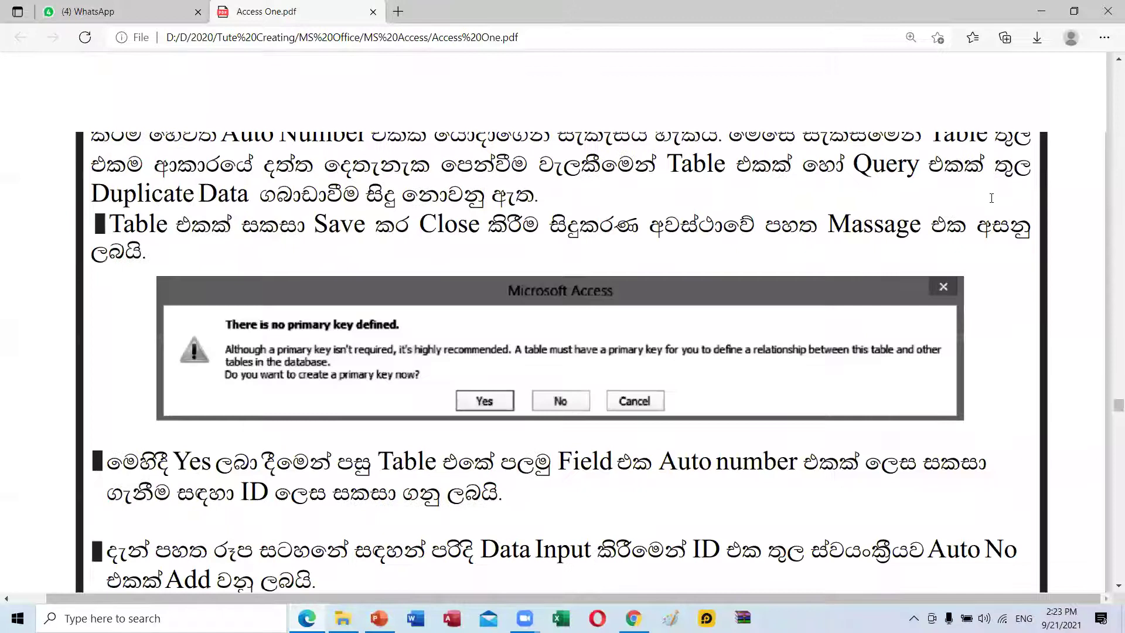
scroll(992, 198, "up", 3)
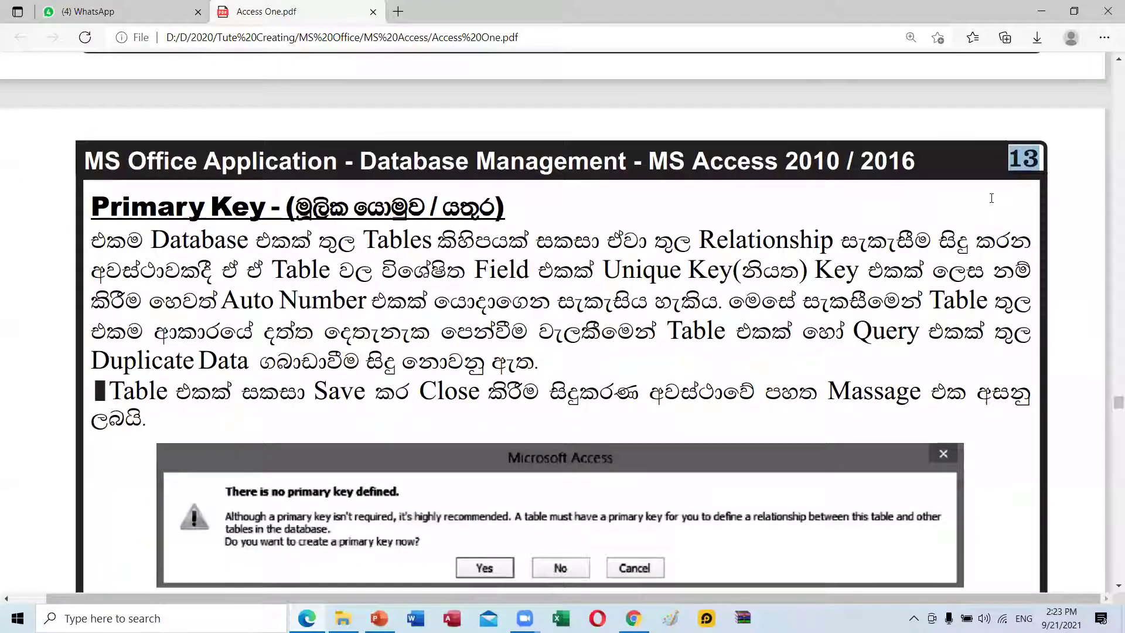
left_click(553, 313)
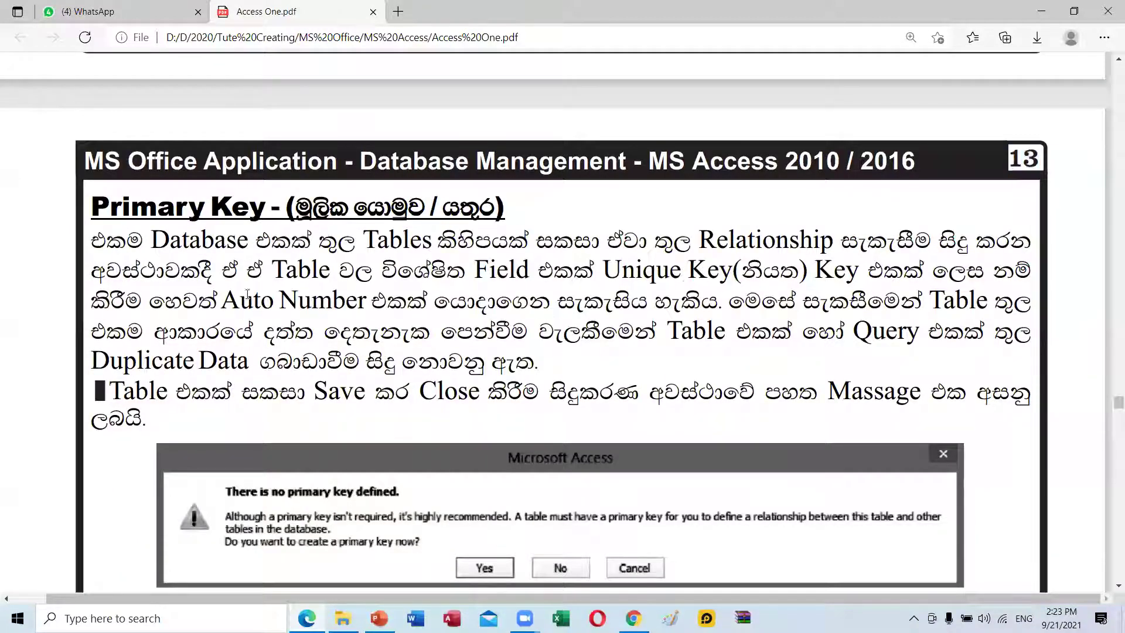
Review the primary key message, the Table2 example, the LAB Exercise Seven table designs and the MY 4 to MY 6 sample records
scroll(370, 318, "down", 3)
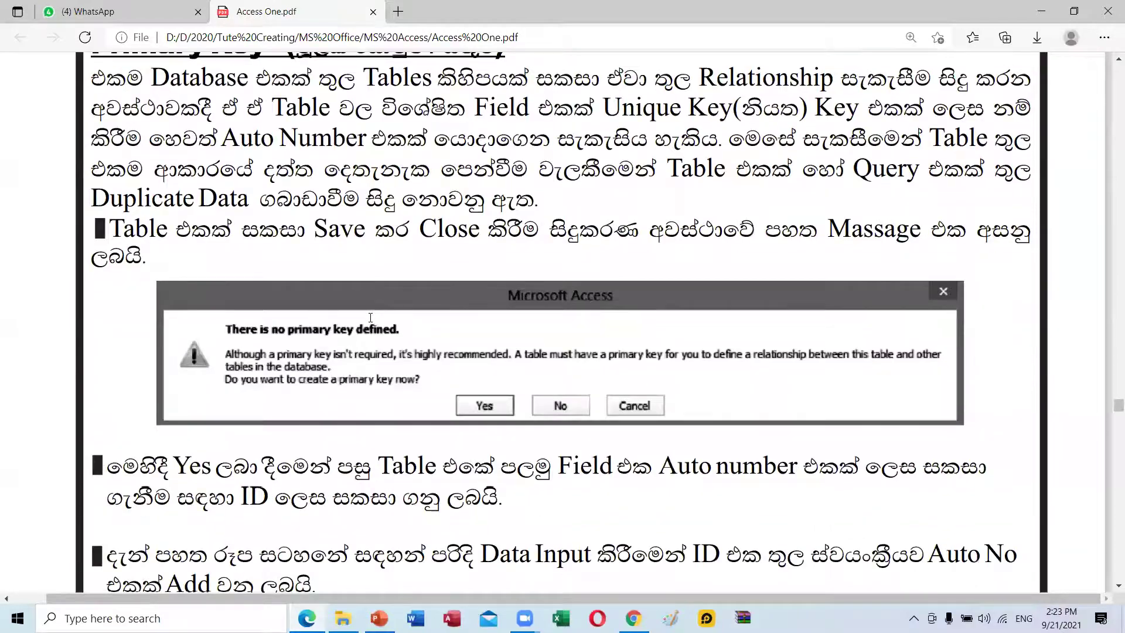
scroll(370, 318, "down", 4)
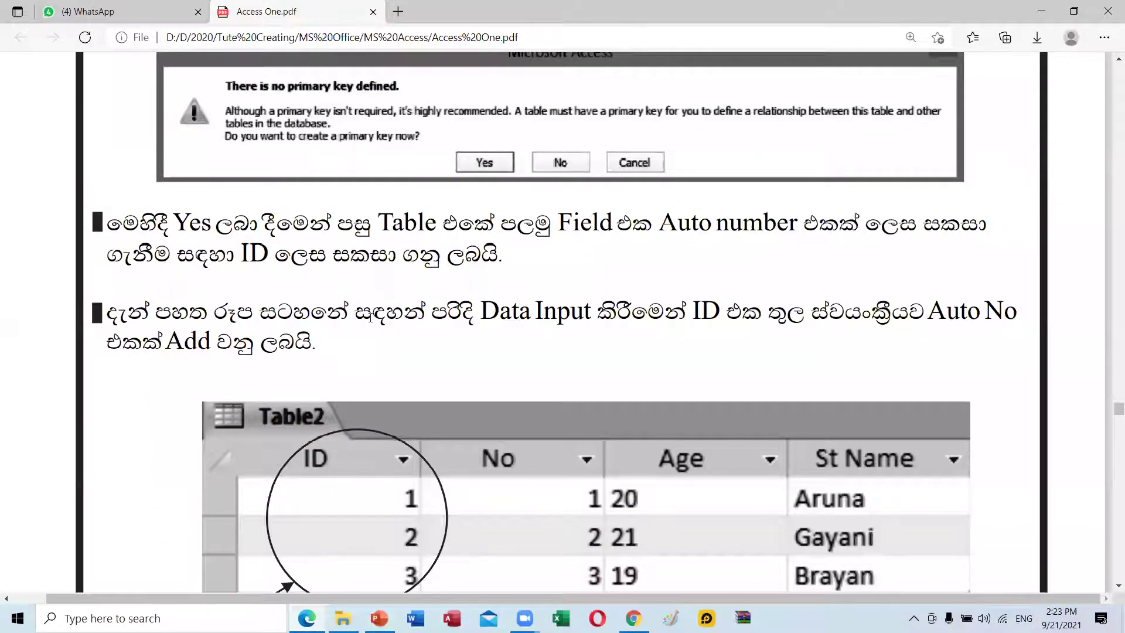
scroll(371, 318, "down", 3)
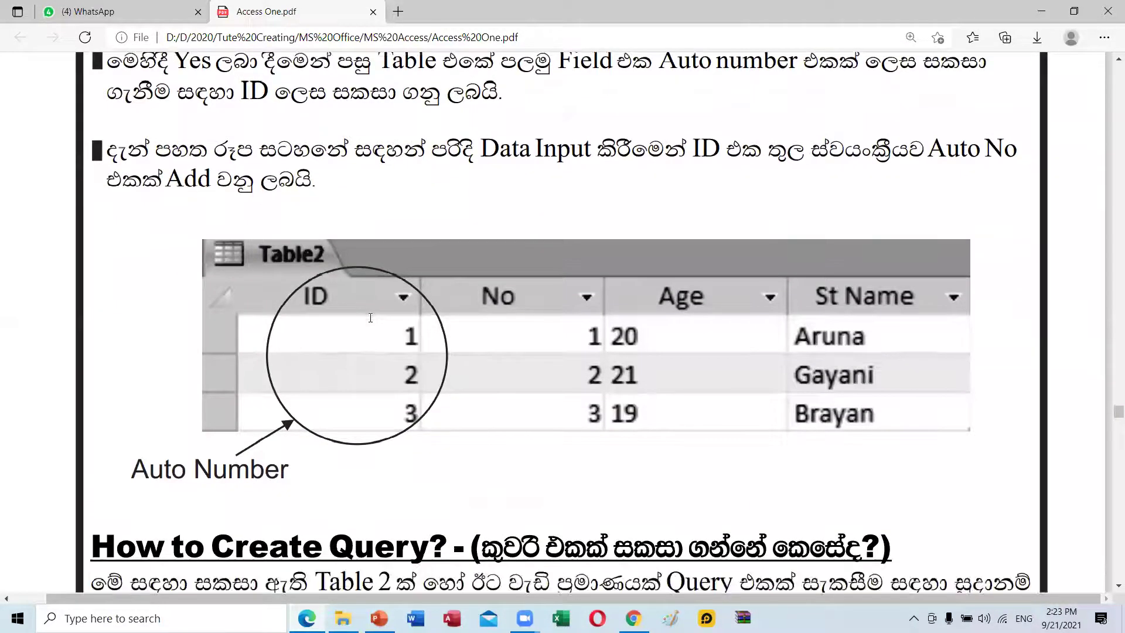
scroll(370, 317, "down", 5)
scroll(370, 318, "down", 3)
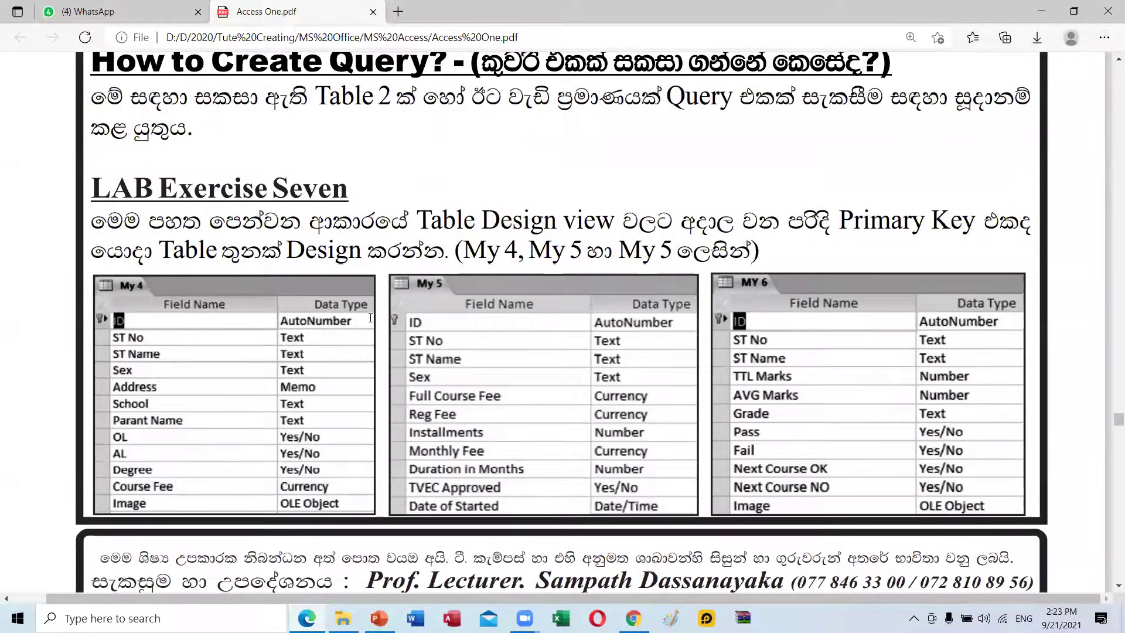
scroll(370, 318, "down", 5)
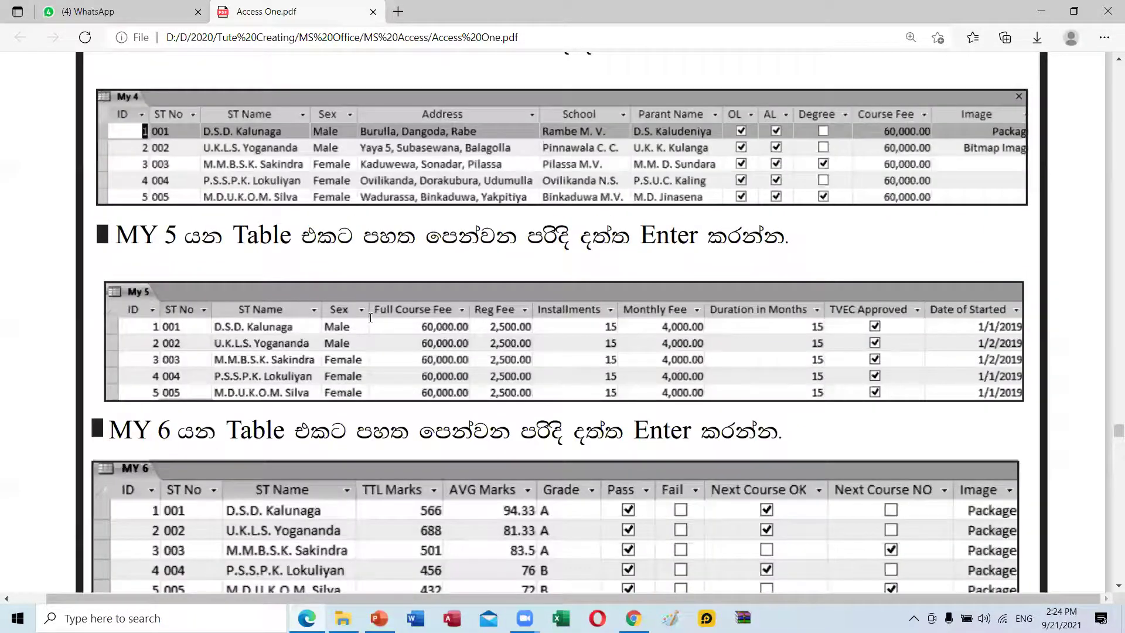
Review the MY 4 to MY 6 sample records, the Query Design instructions, the Show Table dialog and the Query1 tables on page 14
scroll(371, 317, "up", 2)
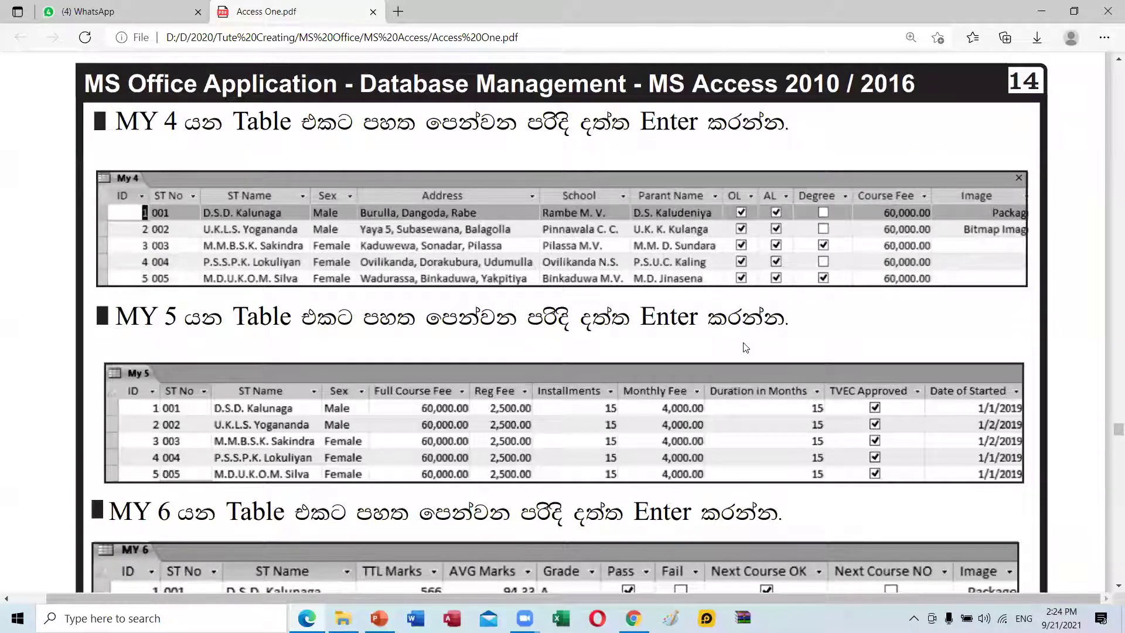
scroll(745, 348, "down", 5)
scroll(745, 347, "down", 3)
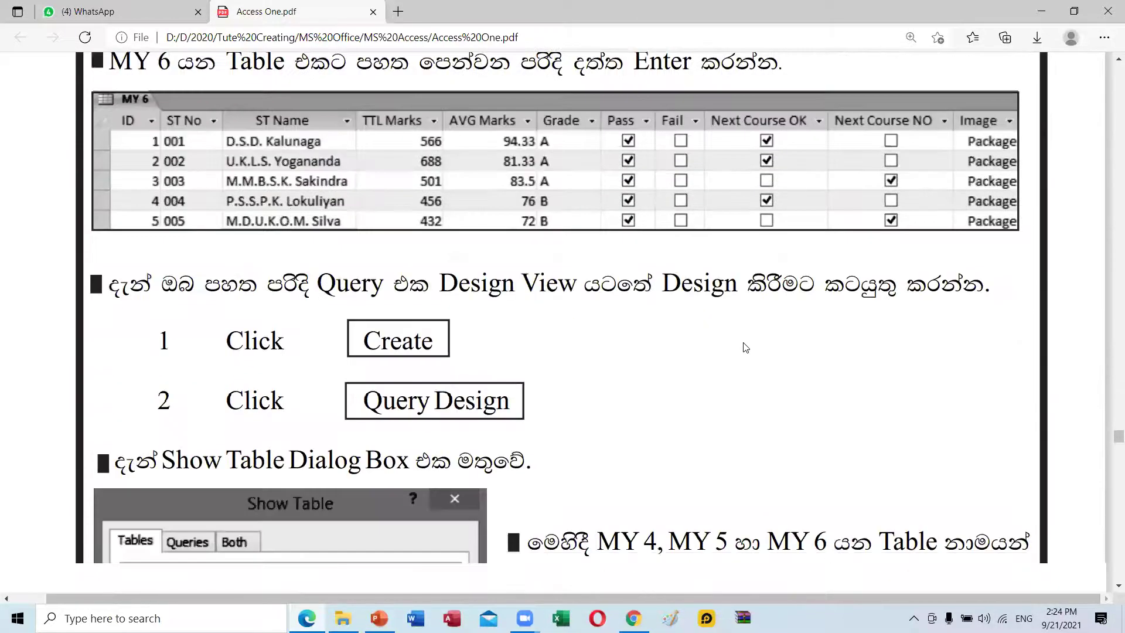
scroll(746, 348, "down", 2)
scroll(469, 270, "down", 1)
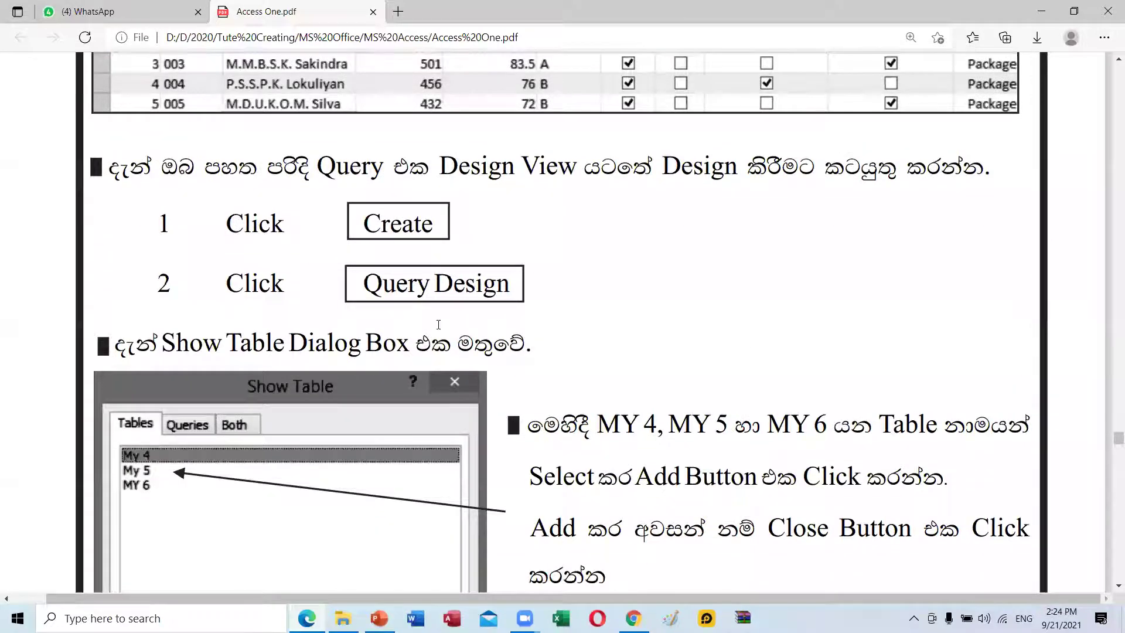
scroll(438, 325, "down", 3)
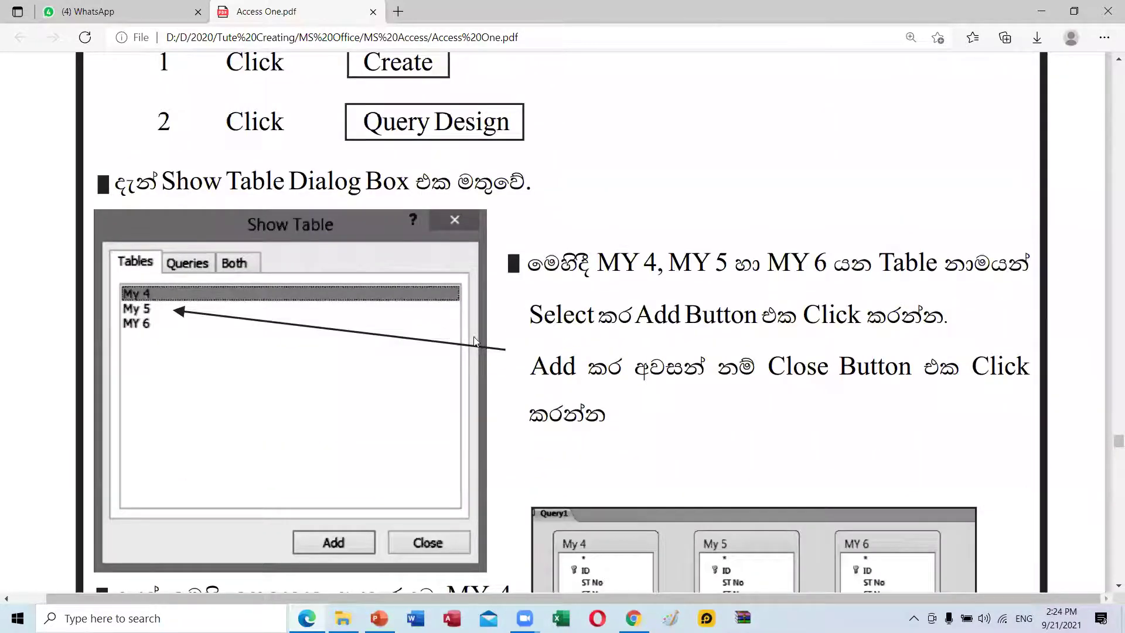
scroll(475, 341, "down", 5)
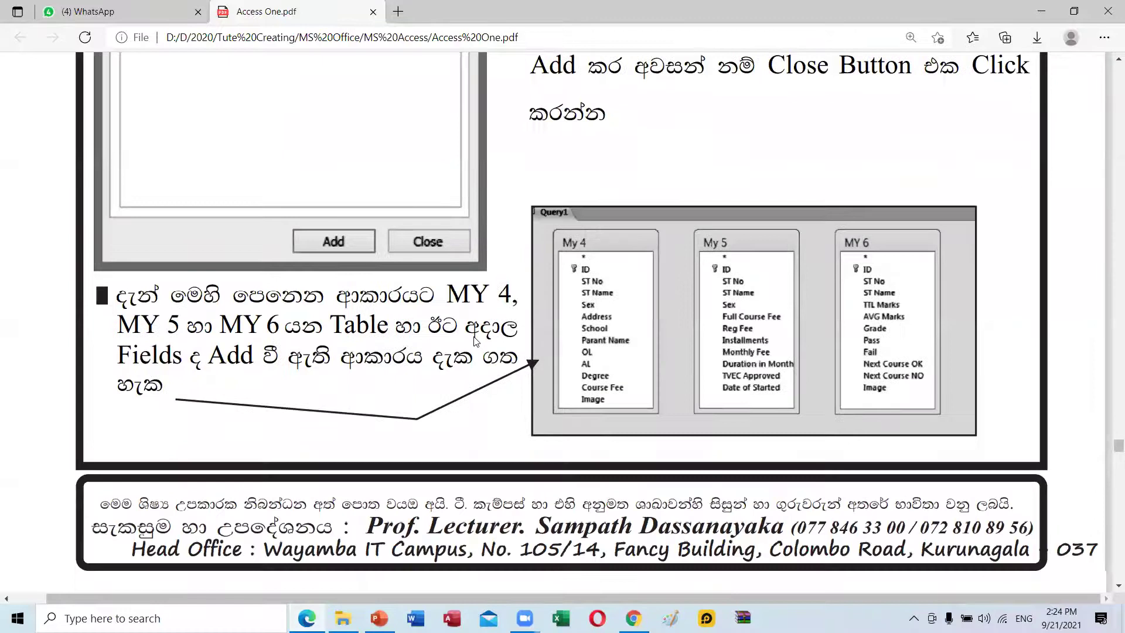
Examine page 15's One To One relationship diagram, the query field grid and the instructions for saving as 3 Query
scroll(475, 340, "down", 8)
scroll(474, 339, "down", 4)
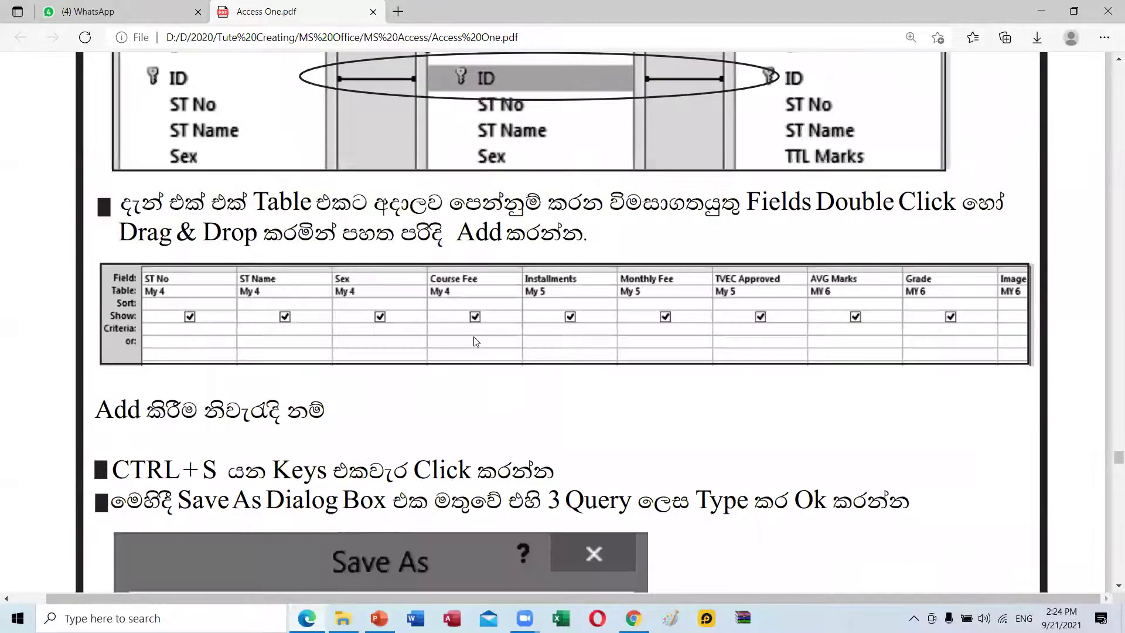
scroll(474, 337, "down", 3)
scroll(474, 336, "up", 3)
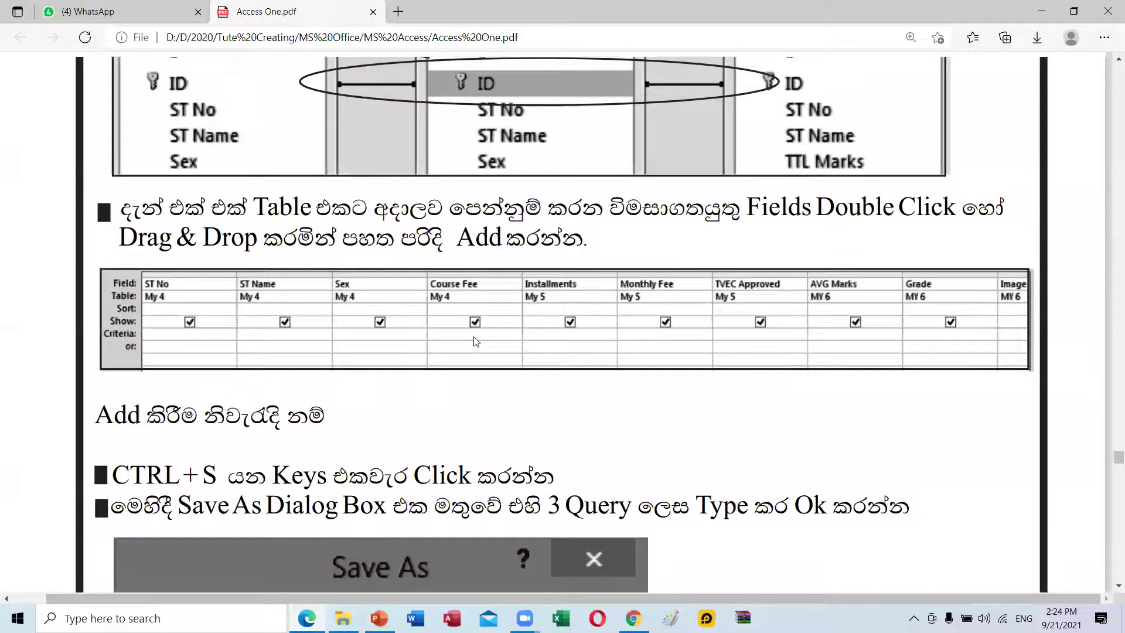
scroll(476, 341, "up", 3)
scroll(476, 342, "down", 2)
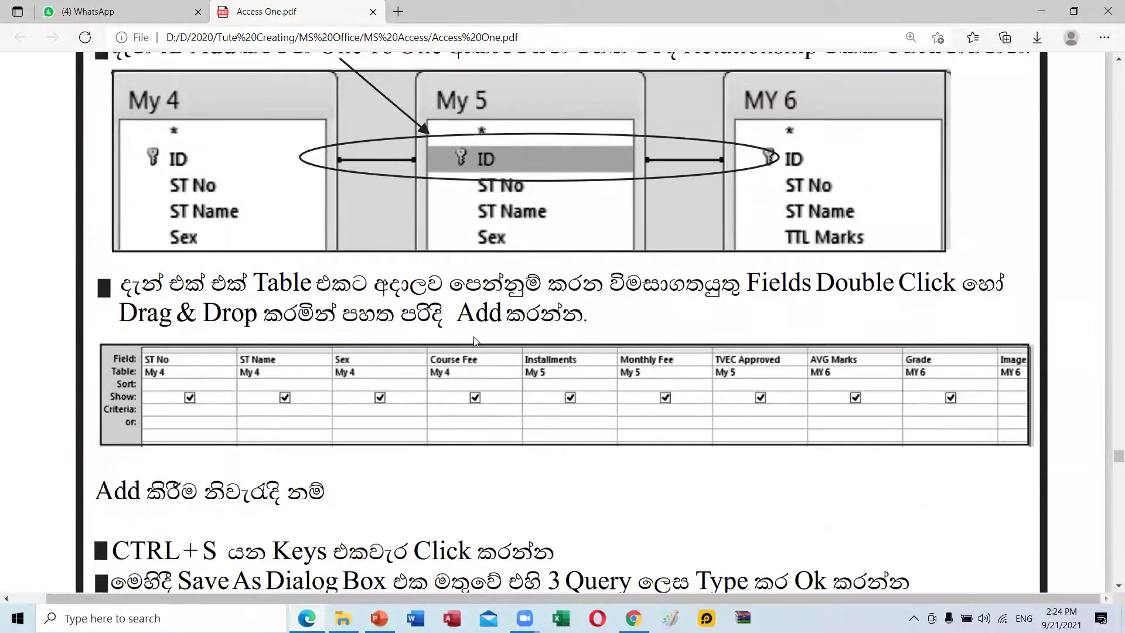
scroll(476, 341, "down", 2)
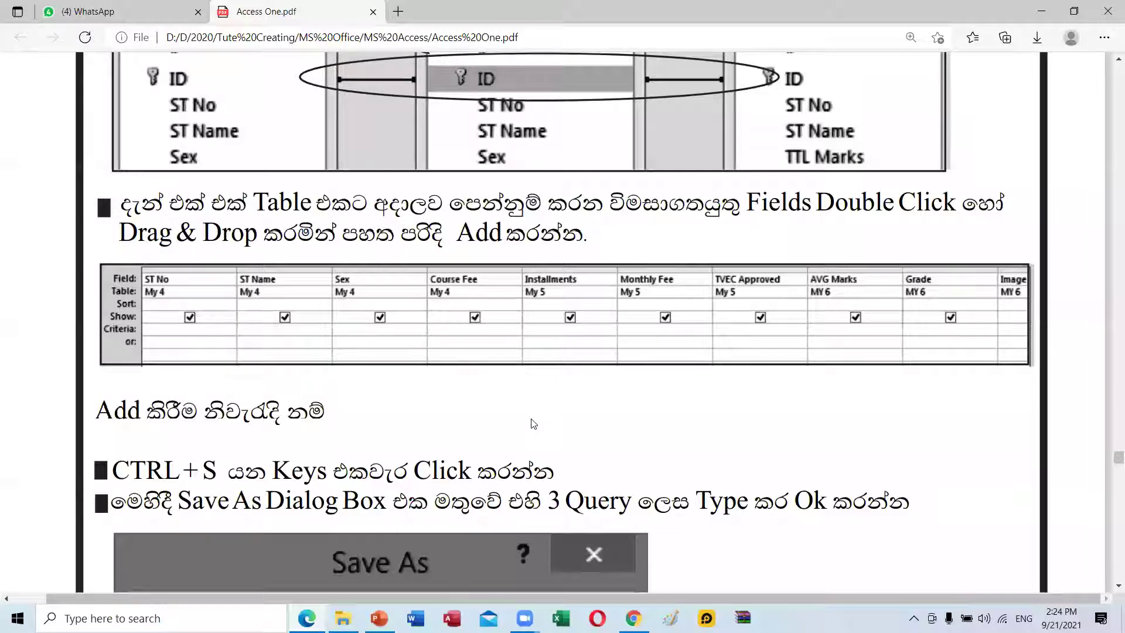
scroll(534, 423, "down", 2)
scroll(533, 423, "down", 4)
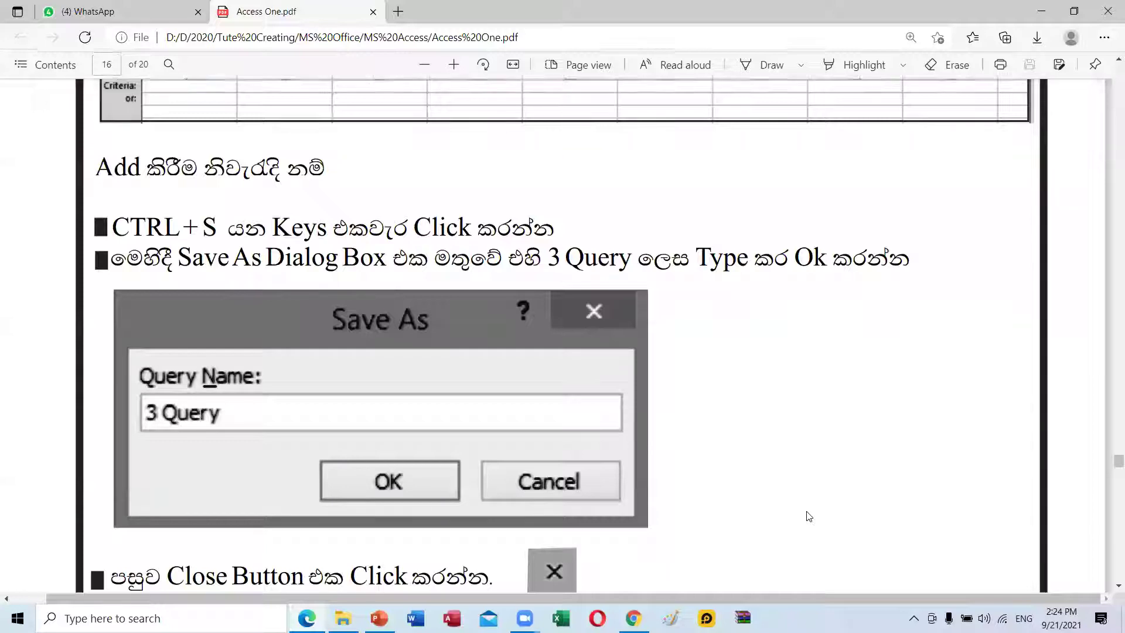
Return to the heading and relationship diagram of page 15 and select the page number 15
scroll(809, 516, "up", 3)
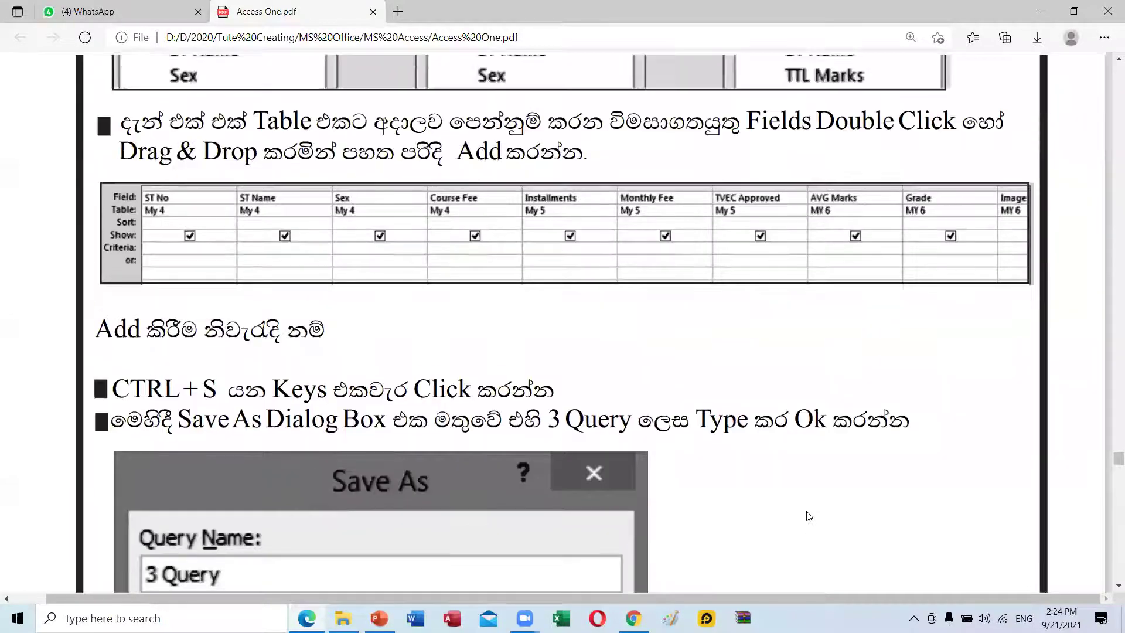
scroll(808, 516, "up", 5)
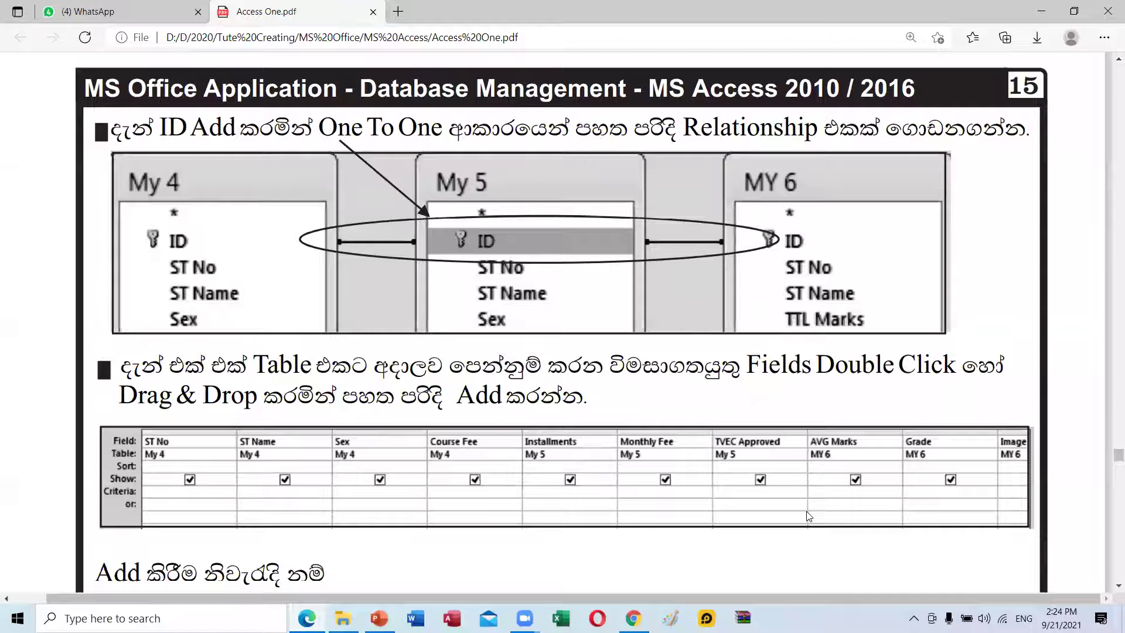
scroll(809, 516, "up", 2)
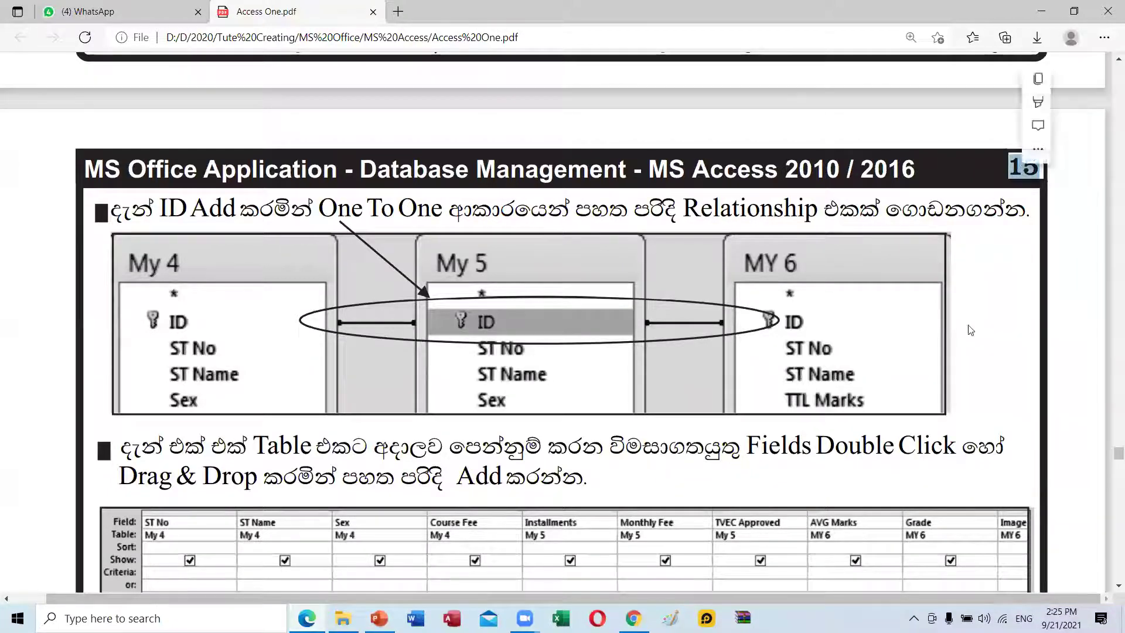
Review the query field grid, the Save As dialog, the closing instruction and the 3 Query datasheet on page 15
scroll(885, 323, "down", 3)
scroll(888, 325, "down", 3)
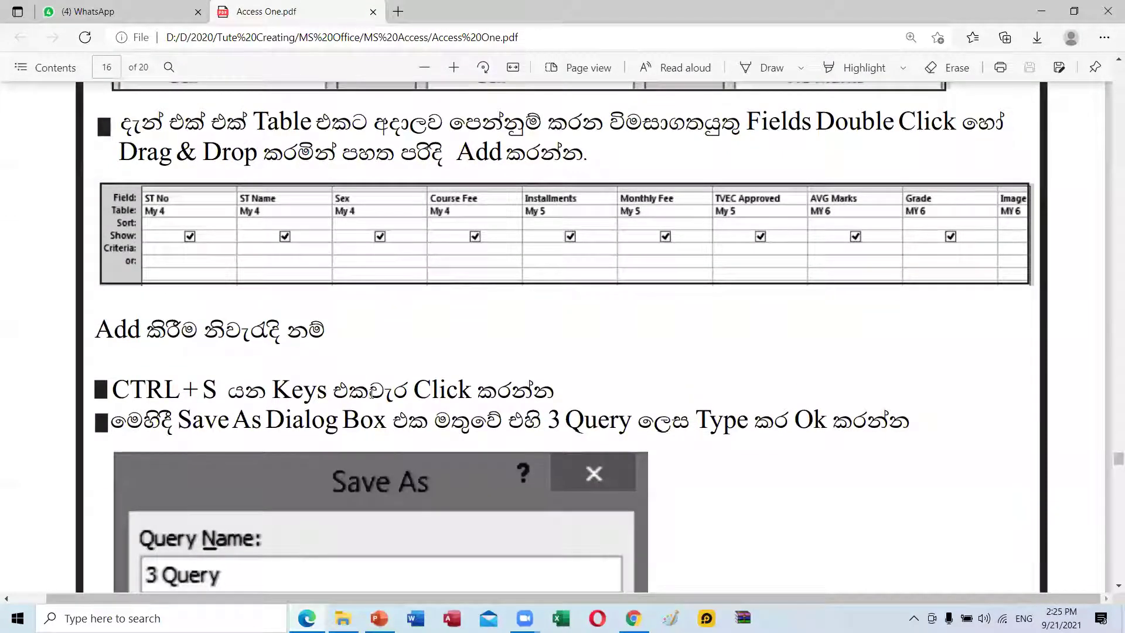
scroll(506, 420, "down", 5)
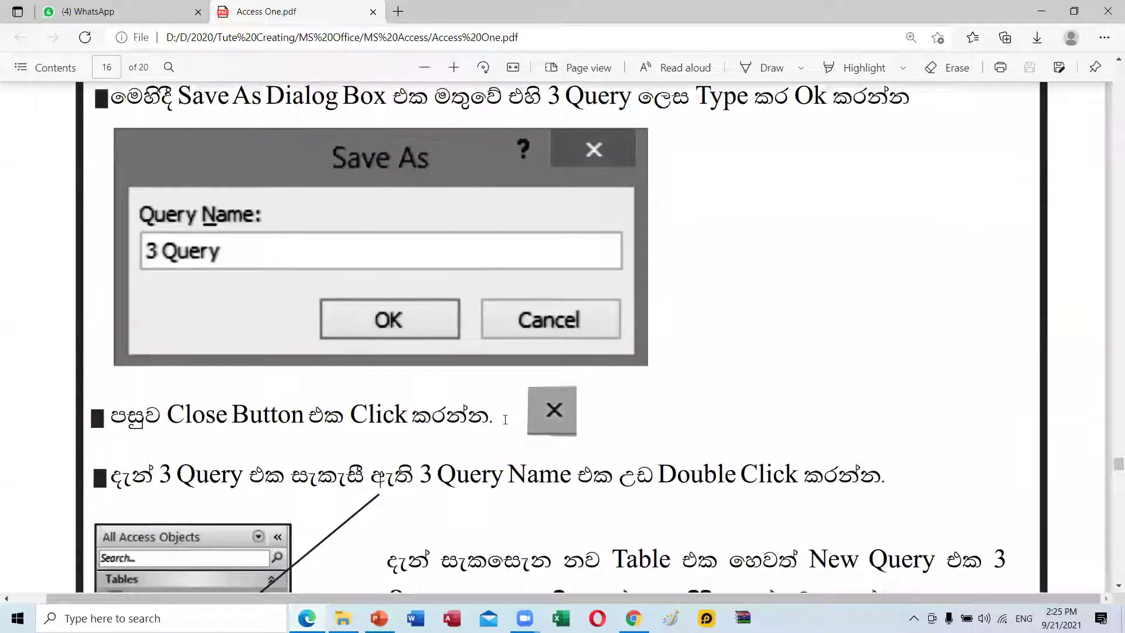
scroll(505, 419, "down", 4)
scroll(506, 420, "down", 5)
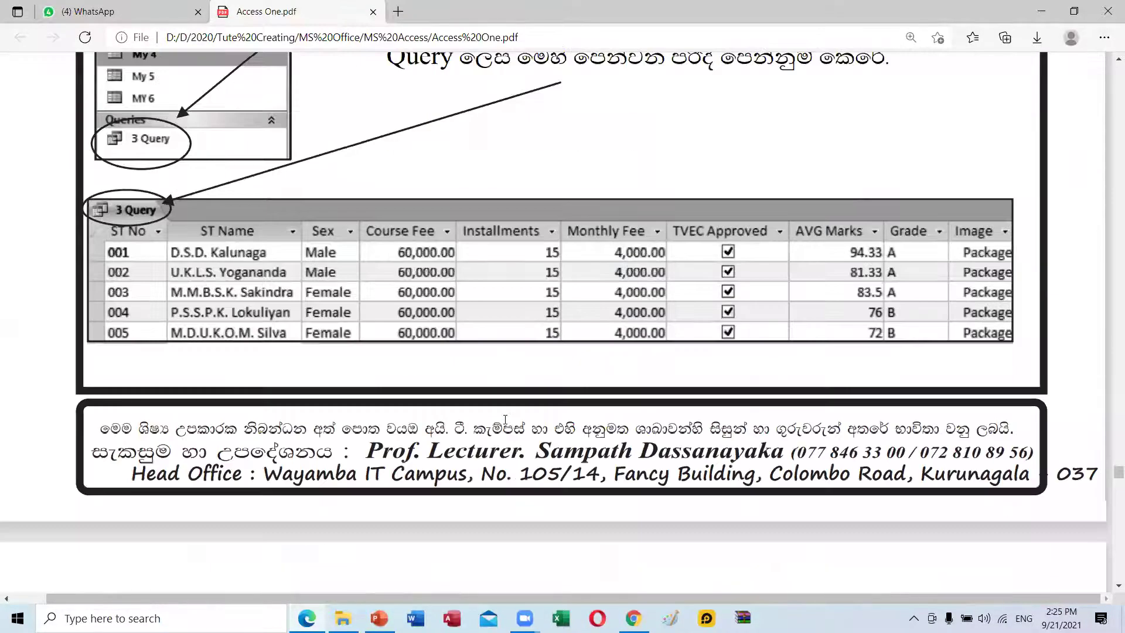
Go to LAB Exercises Eight and Nine on page 16 and select the page number 16
scroll(506, 419, "down", 6)
scroll(506, 420, "down", 3)
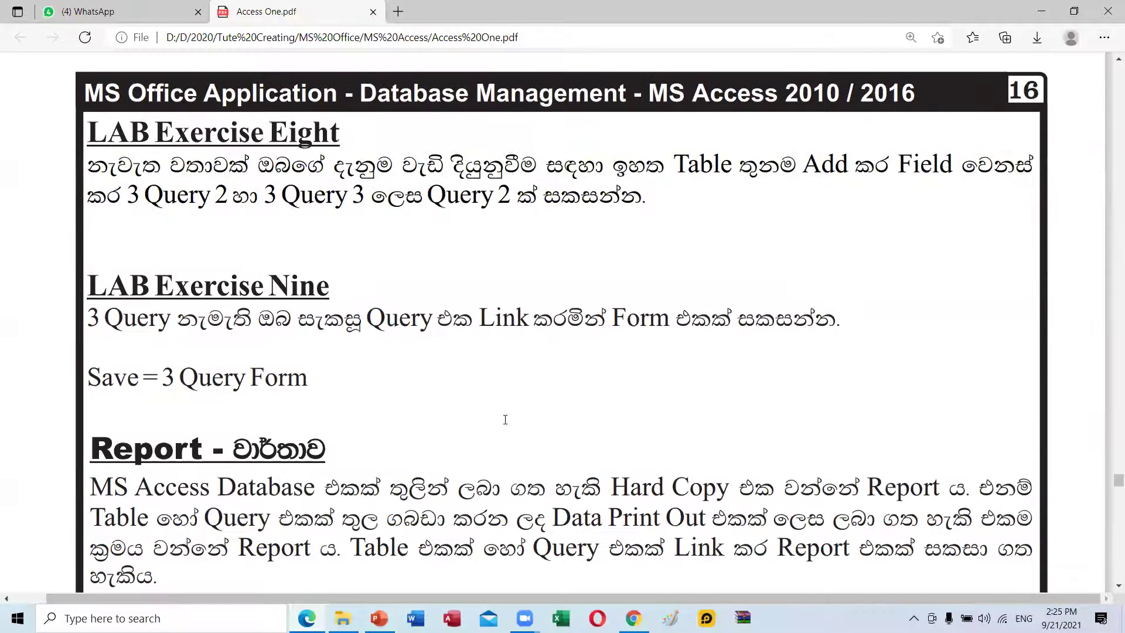
scroll(505, 420, "up", 2)
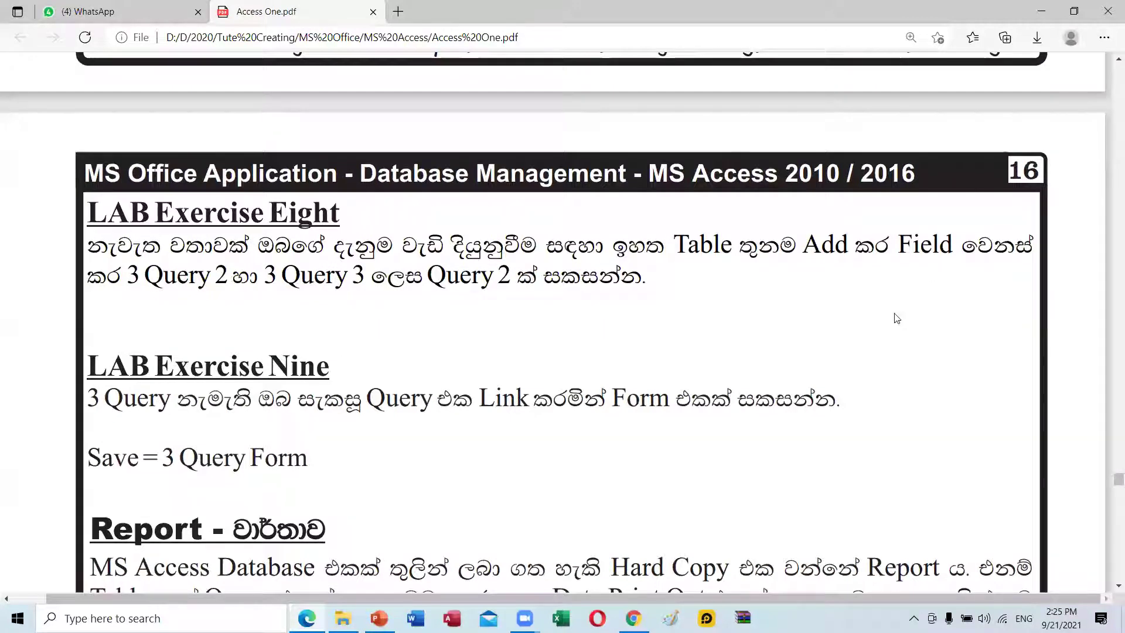
left_click_drag(1006, 173, 1046, 170)
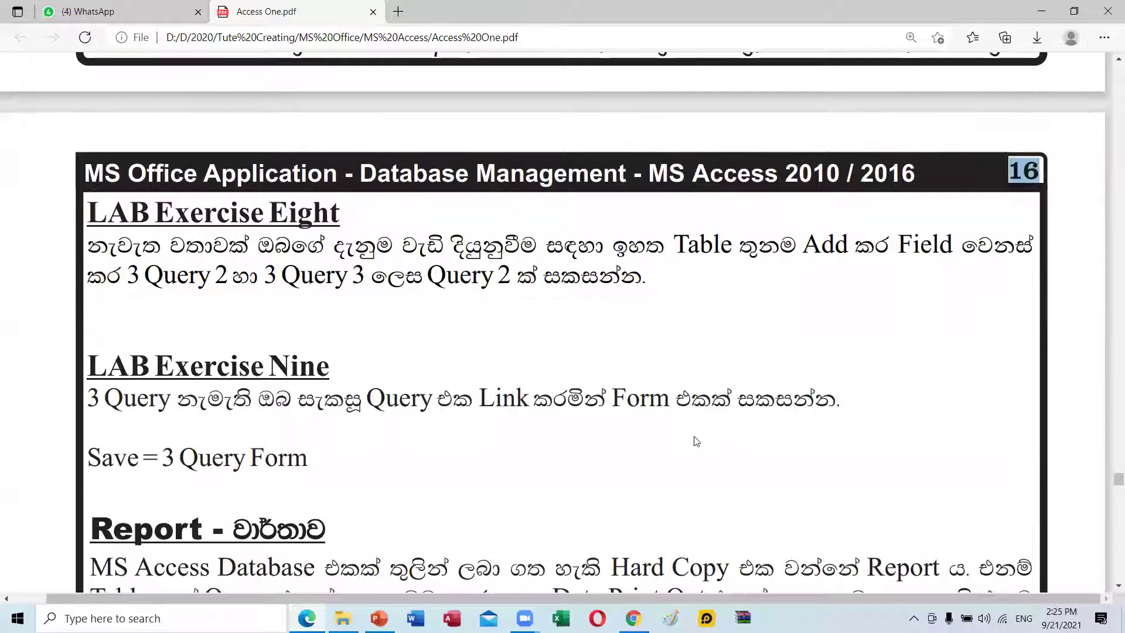
Read the Report section and LAB Exercise Ten, including the Report Wizard's MY 6 table choice and field selection
scroll(689, 465, "down", 6)
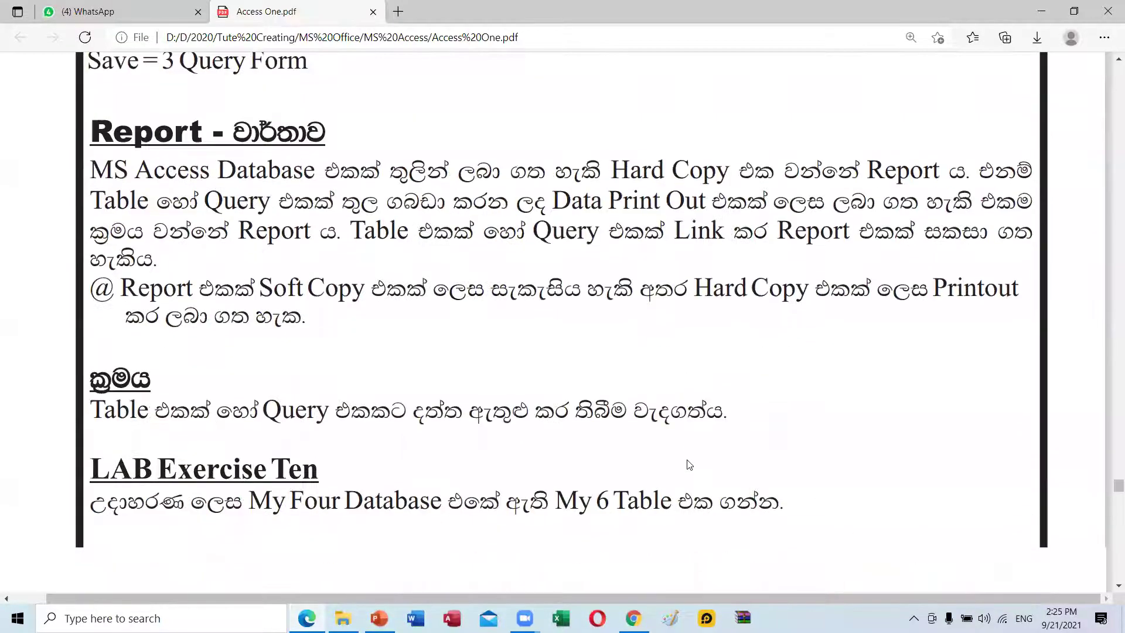
scroll(690, 465, "down", 7)
scroll(689, 465, "up", 2)
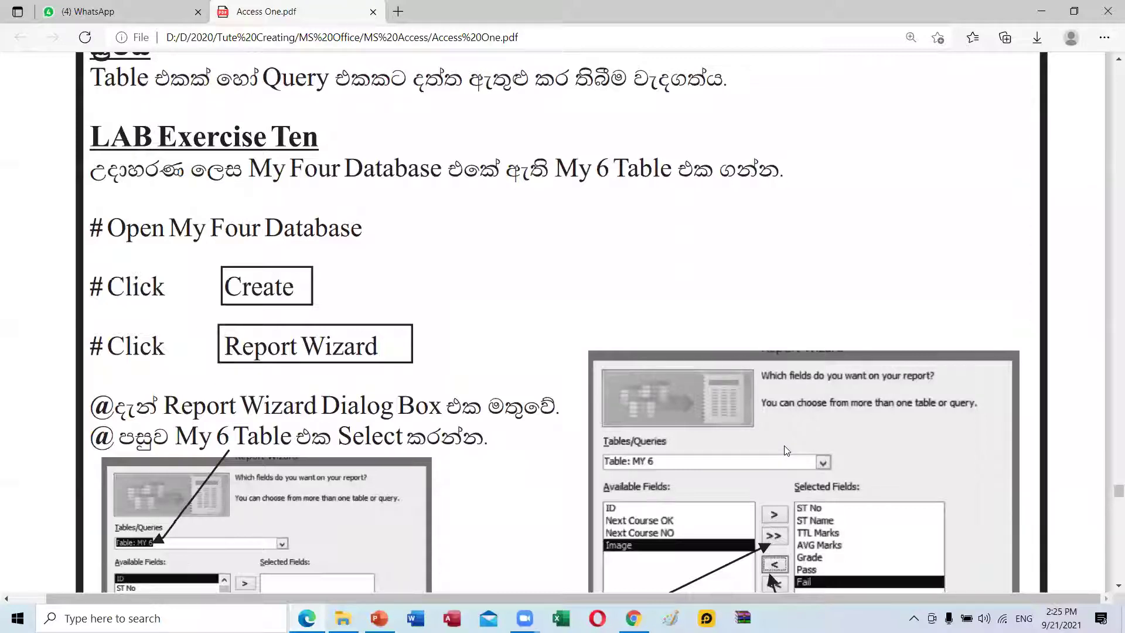
scroll(442, 455, "down", 4)
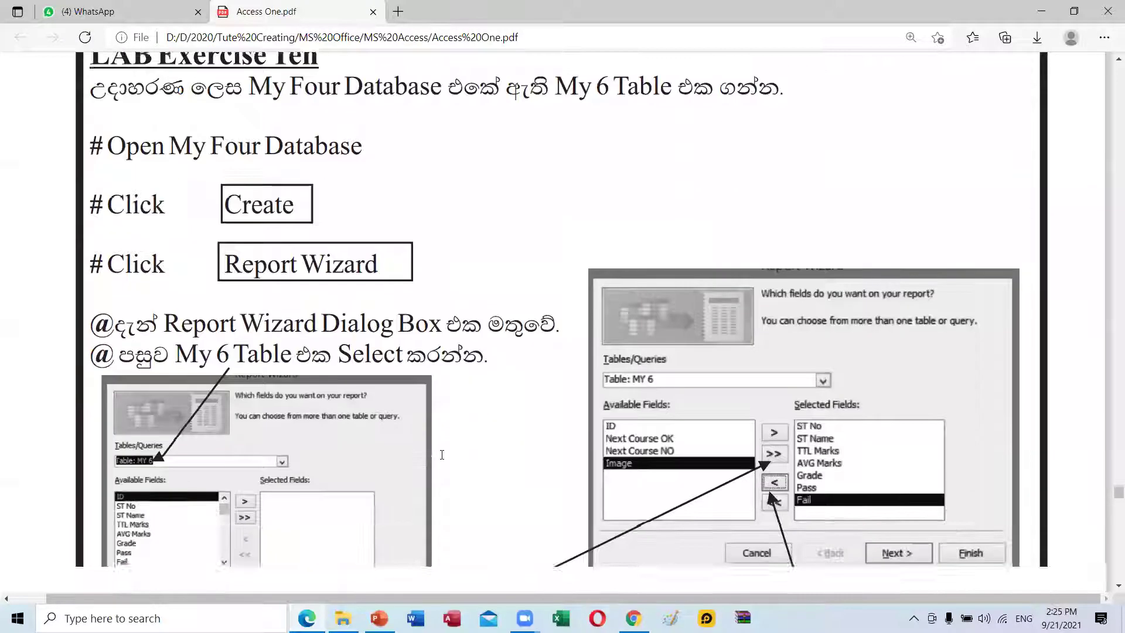
scroll(441, 455, "down", 1)
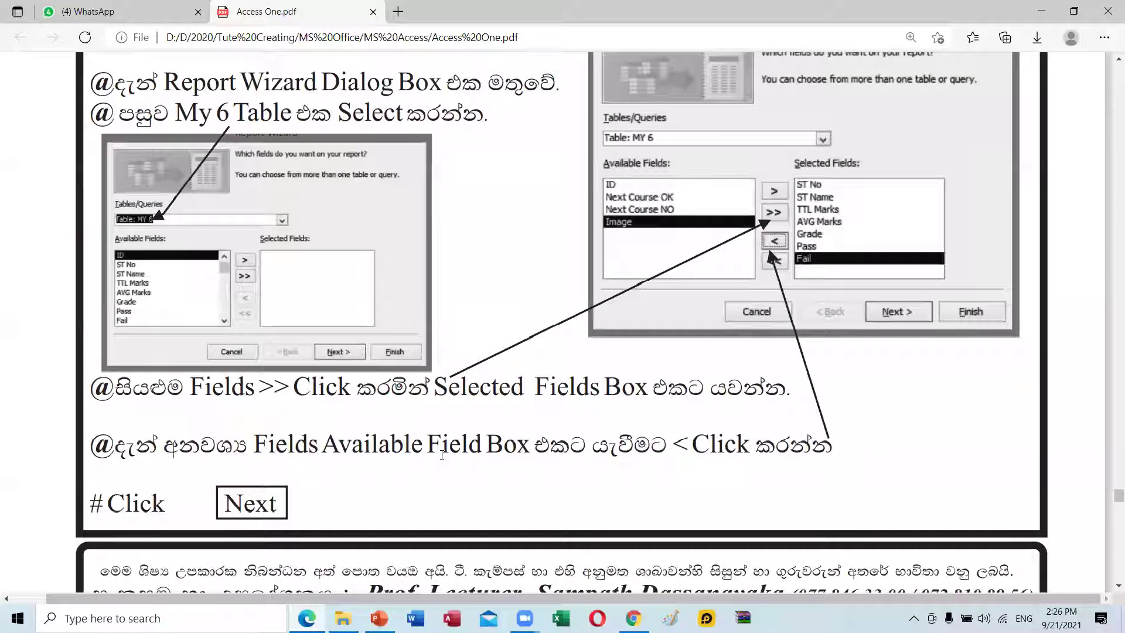
scroll(442, 455, "up", 1)
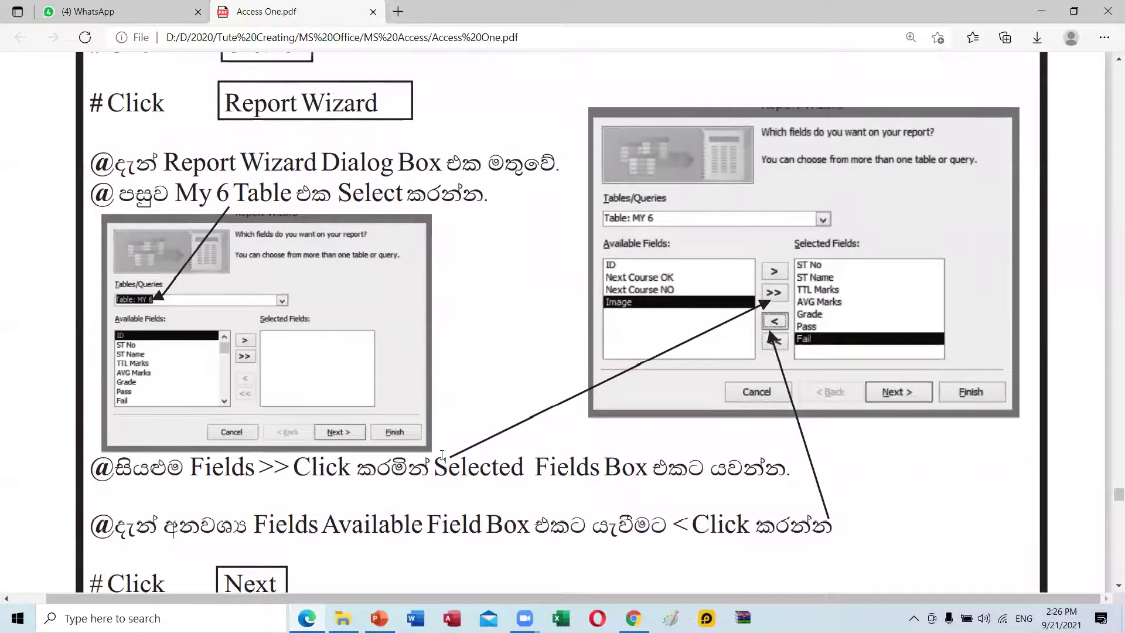
scroll(442, 455, "down", 1)
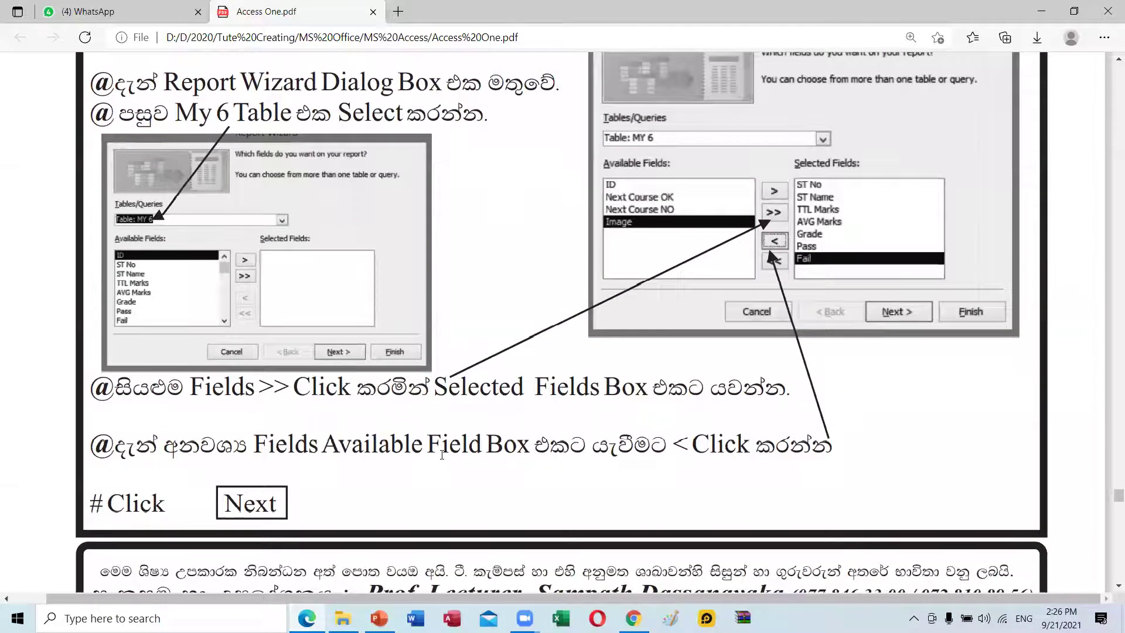
Review page 17's remaining Report Wizard steps, the MY 6 Report example, LAB Exercise Eleven and the Print Report section
scroll(442, 455, "down", 3)
scroll(442, 455, "down", 4)
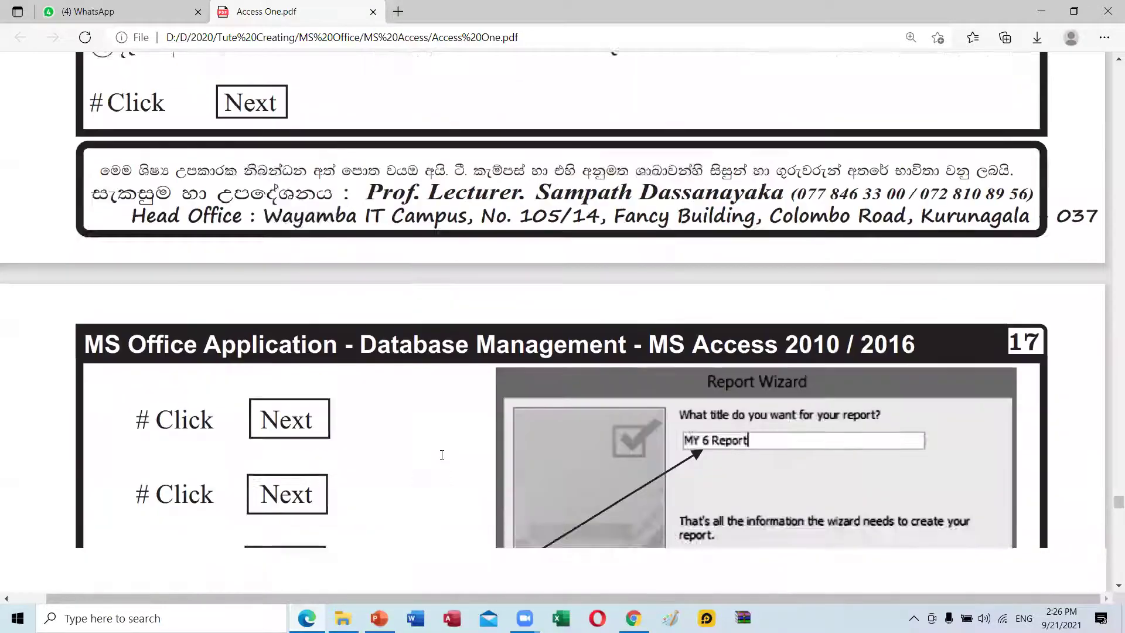
scroll(442, 455, "down", 3)
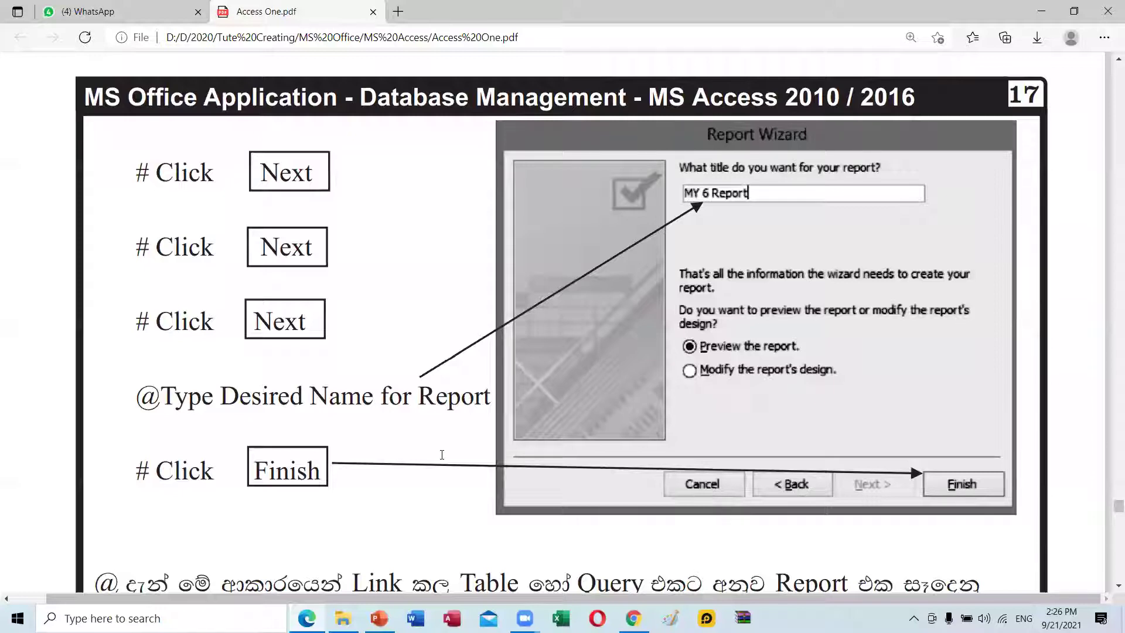
scroll(461, 455, "down", 8)
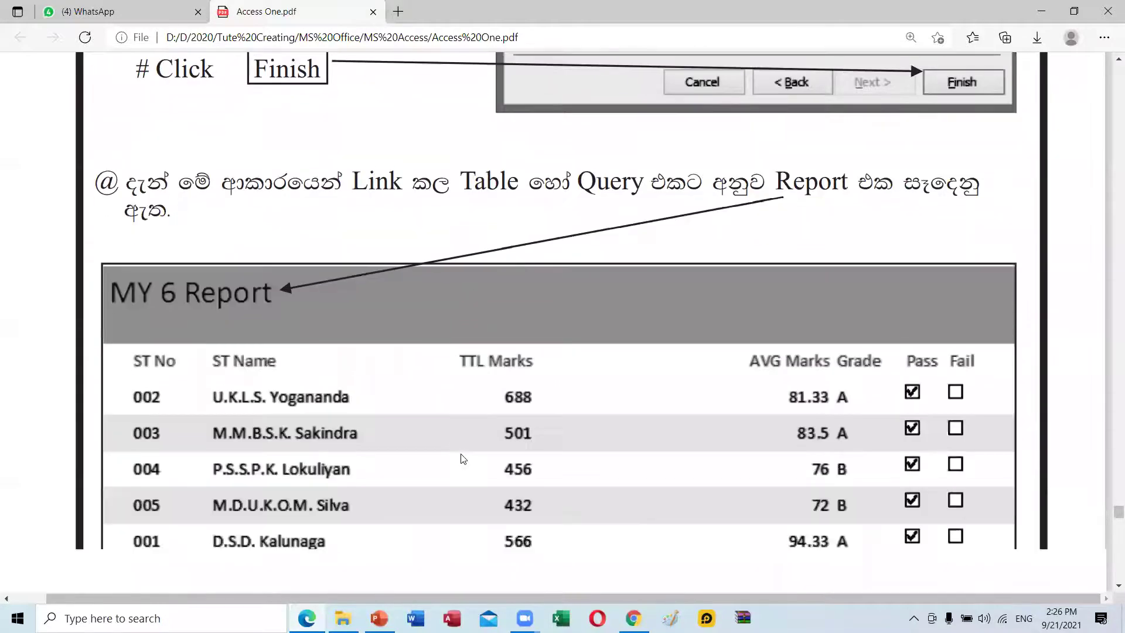
scroll(463, 459, "down", 7)
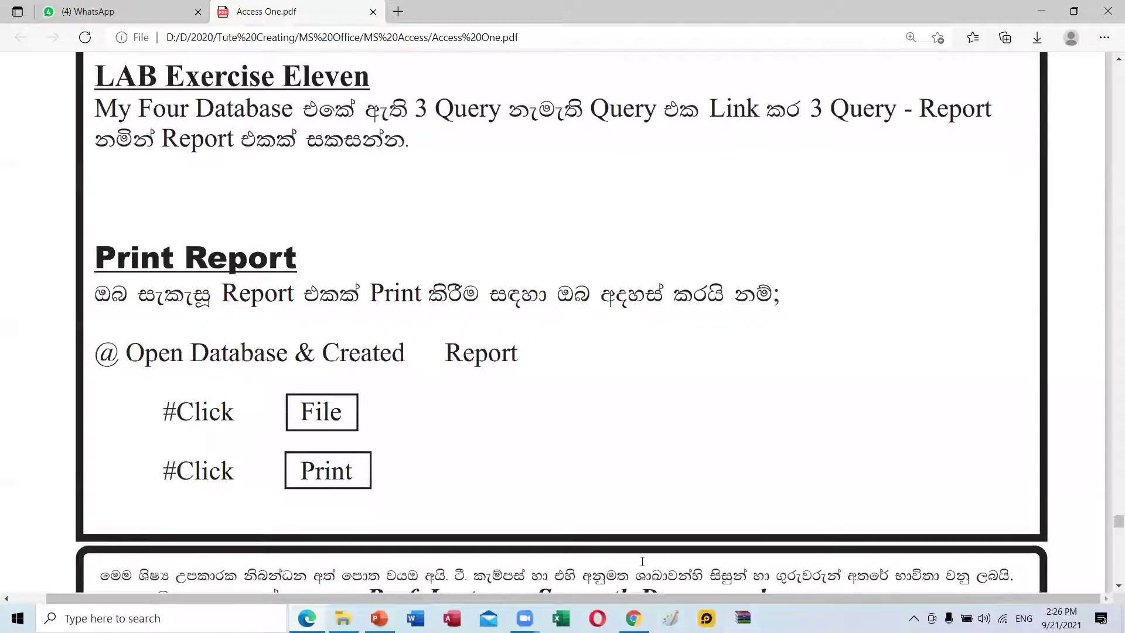
Look through the printing instructions and LAB Exercise Twelve on page 18, down to the Note section on page 19
scroll(610, 536, "down", 10)
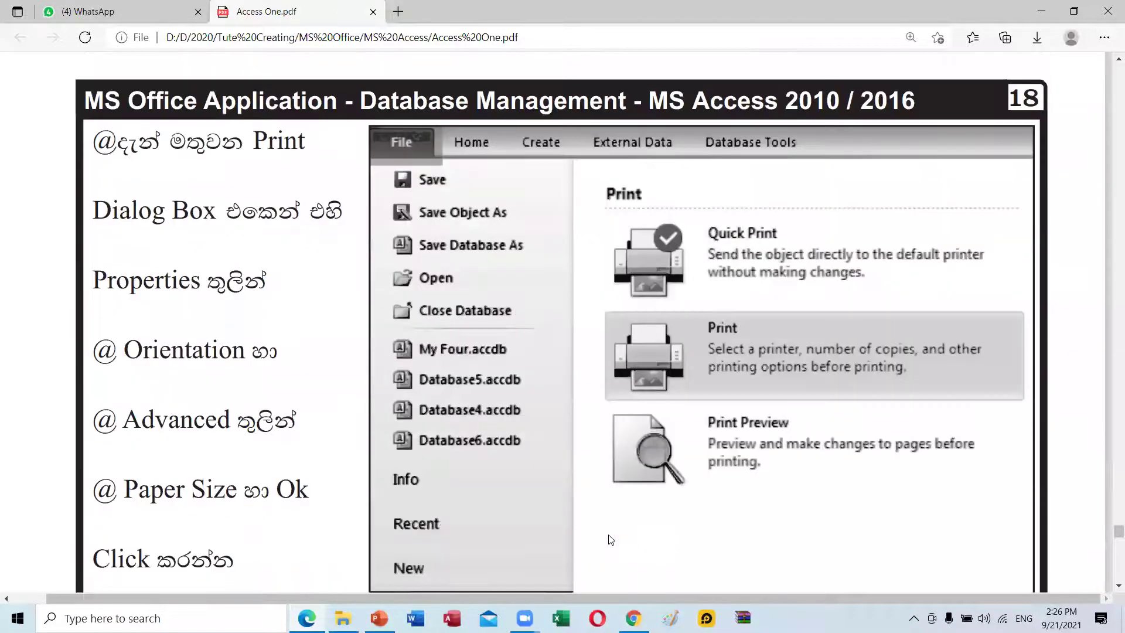
scroll(610, 539, "down", 3)
scroll(609, 539, "up", 2)
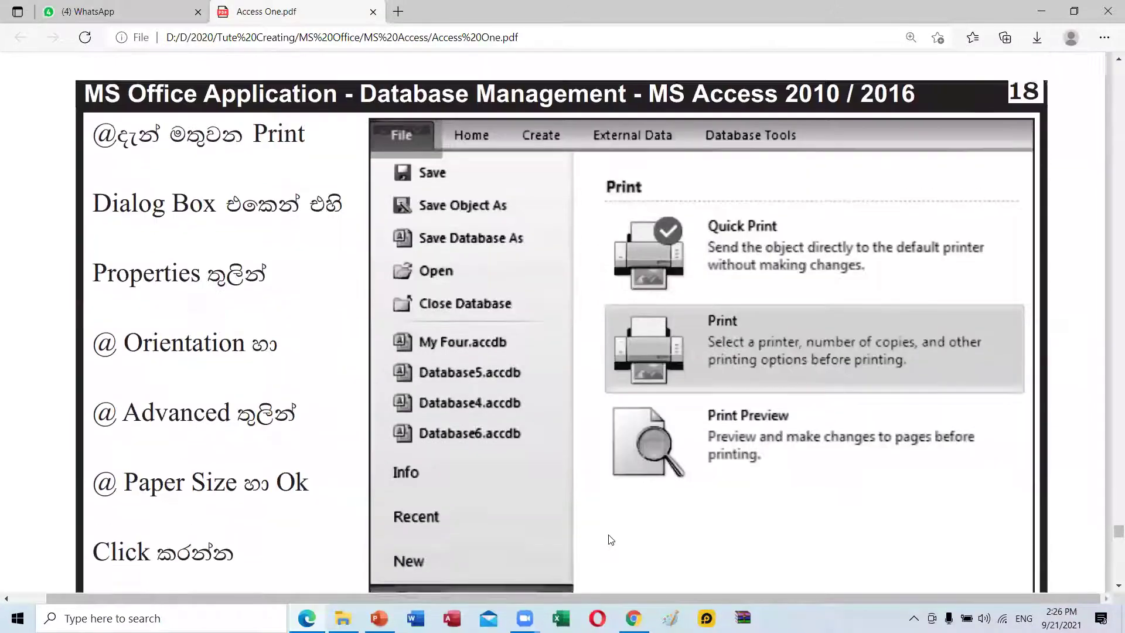
scroll(610, 540, "down", 4)
scroll(609, 539, "up", 3)
scroll(610, 539, "up", 2)
scroll(609, 539, "down", 8)
scroll(610, 539, "down", 5)
scroll(609, 539, "down", 5)
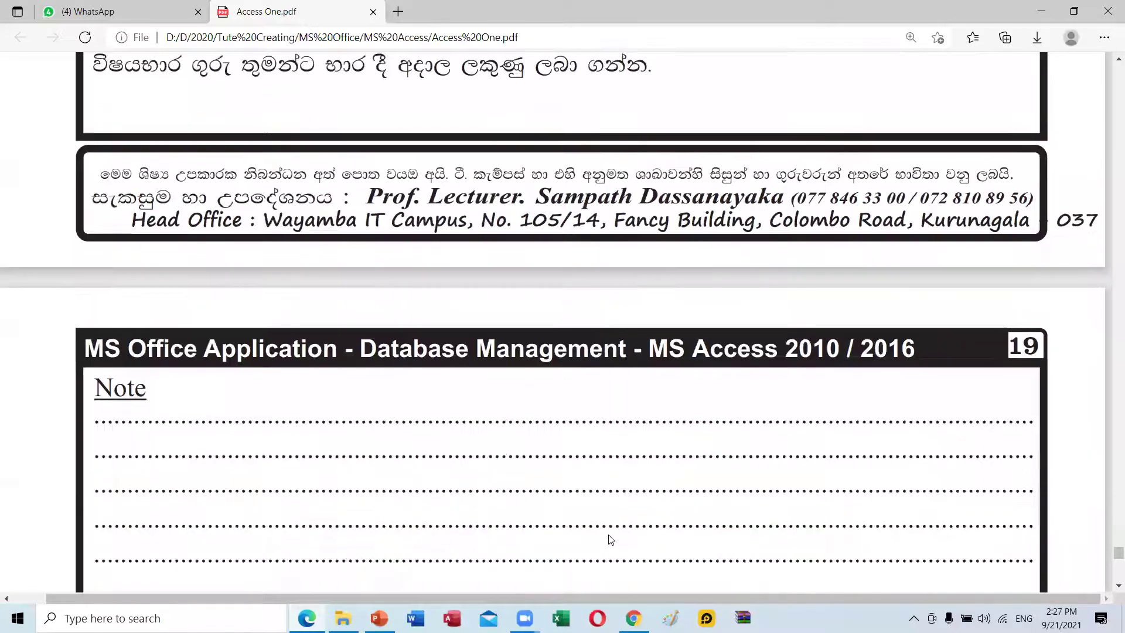
Revisit LAB Exercise Twelve and the Print dialog on page 18, going back up to LAB Exercise Eleven and Print Report
scroll(610, 539, "up", 1)
scroll(609, 539, "up", 4)
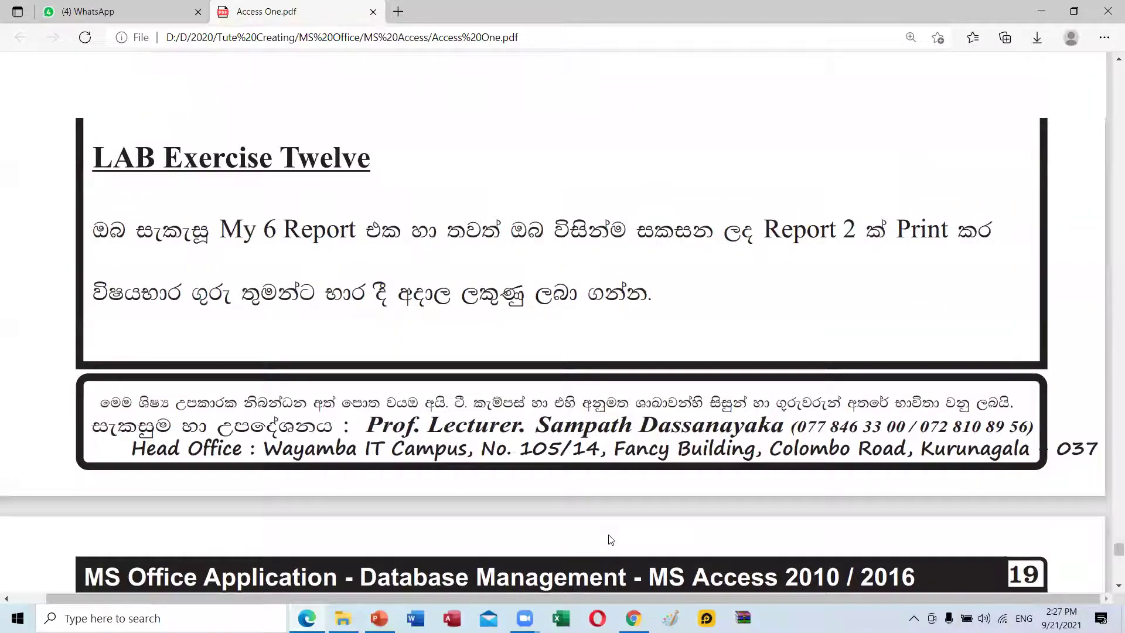
scroll(610, 539, "up", 6)
scroll(609, 538, "up", 10)
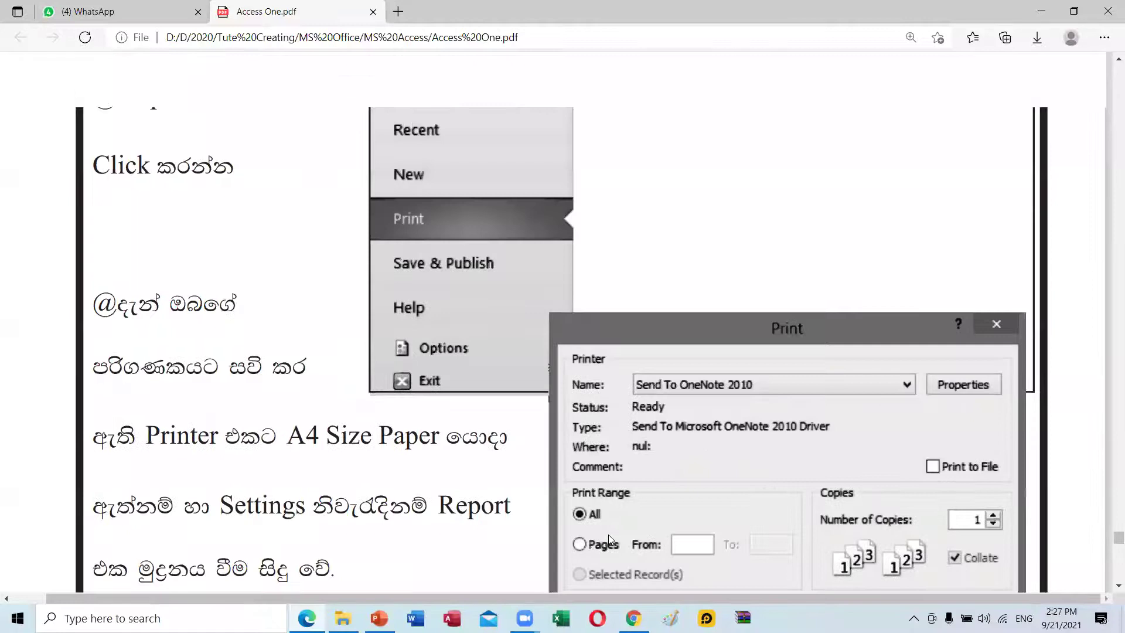
scroll(610, 540, "up", 12)
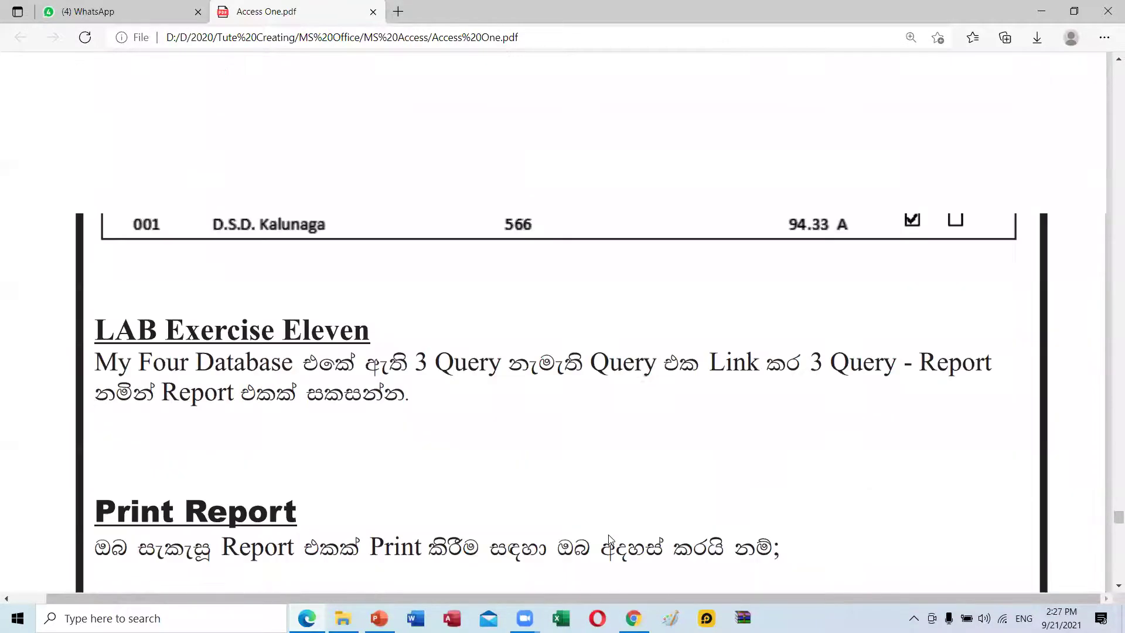
Go back through the query and report pages to LAB Exercise Seven and review its My 4, My 5 and MY 6 table designs
scroll(608, 534, "up", 10)
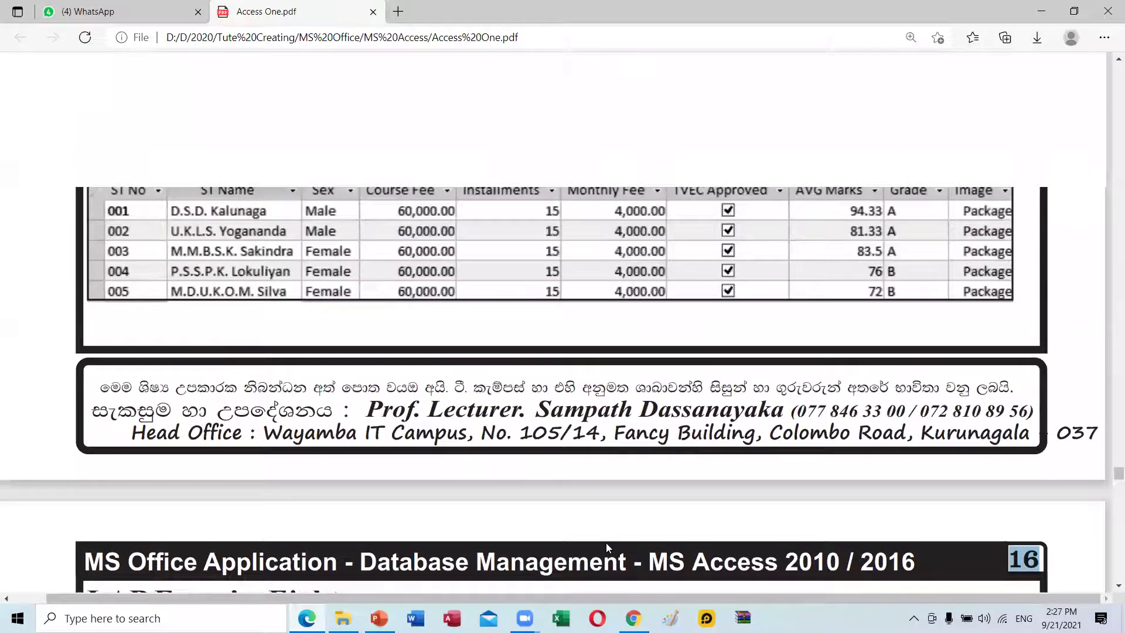
scroll(607, 547, "up", 8)
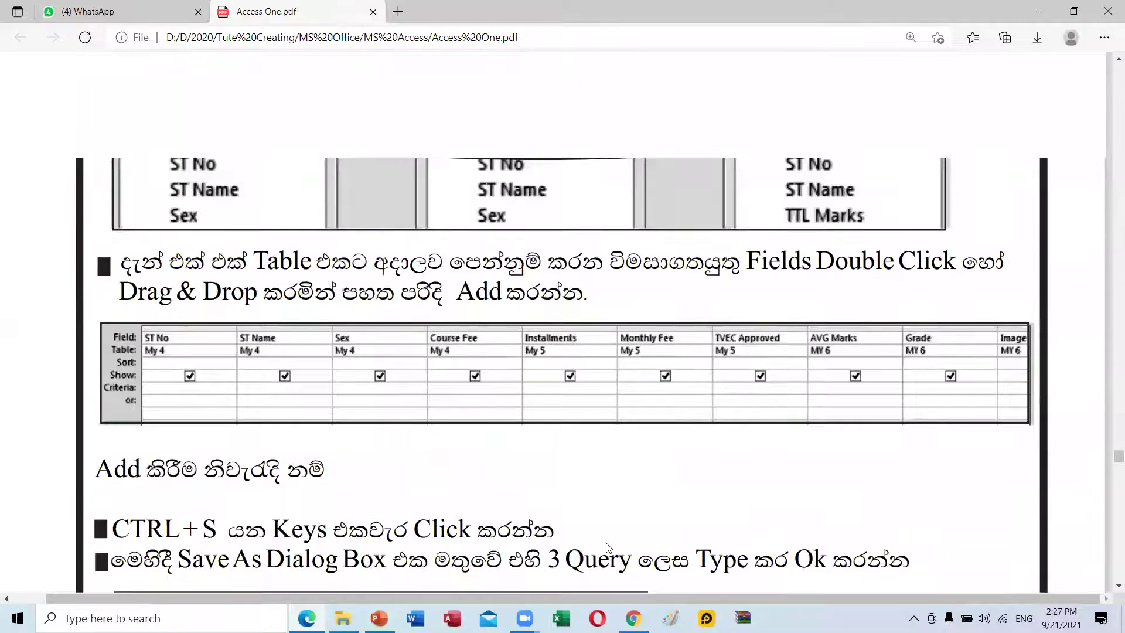
scroll(607, 548, "up", 10)
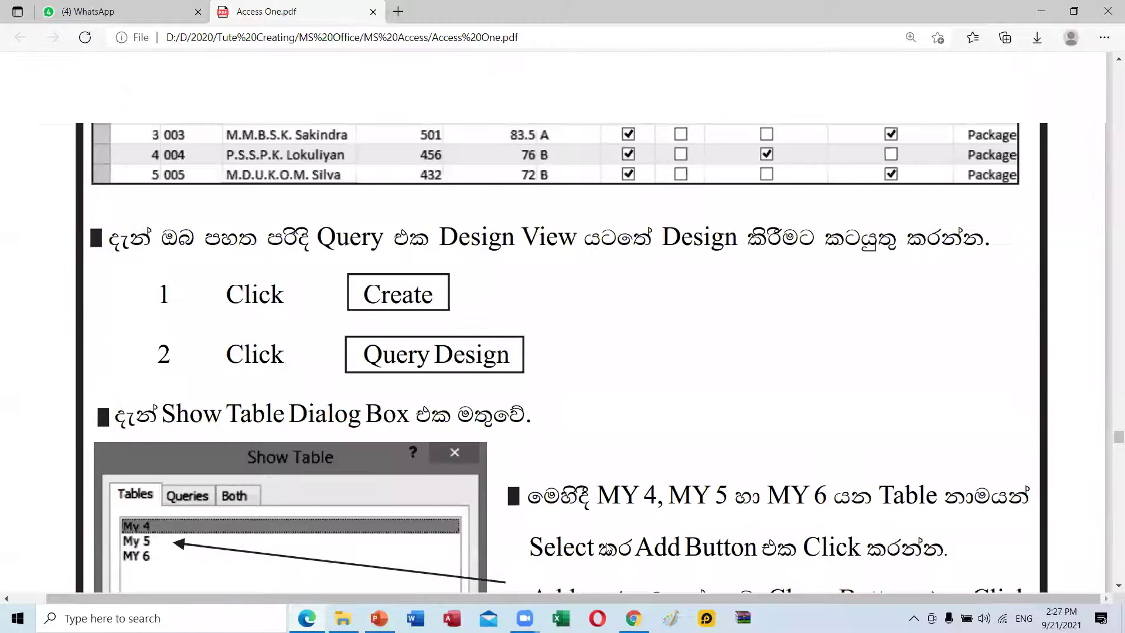
scroll(608, 548, "up", 10)
scroll(235, 539, "up", 4)
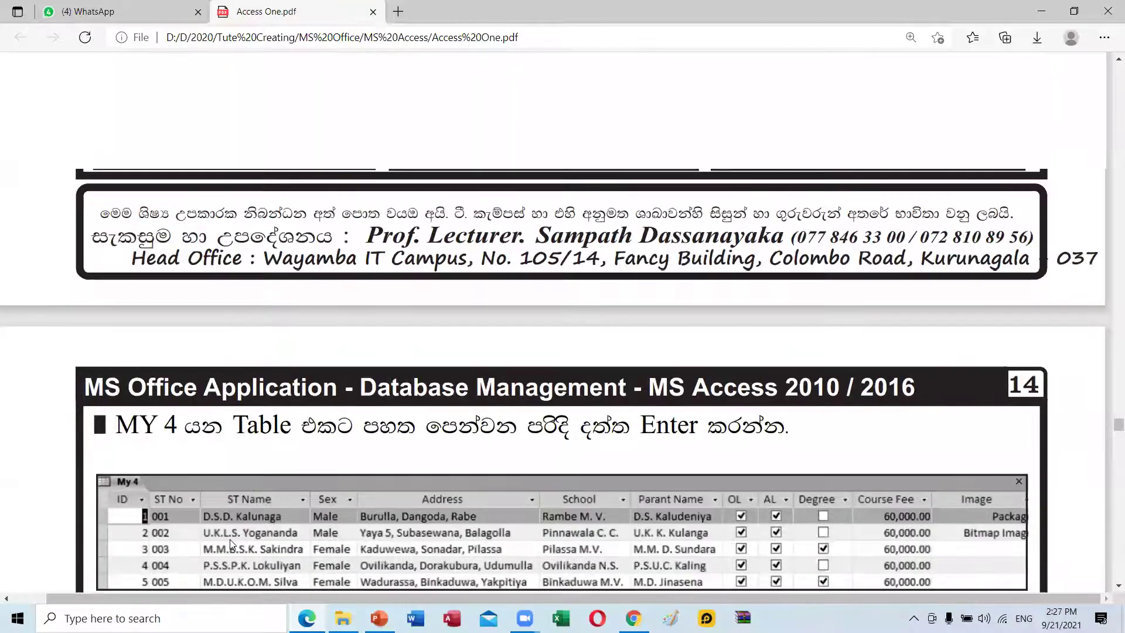
scroll(229, 540, "up", 5)
scroll(95, 285, "down", 2)
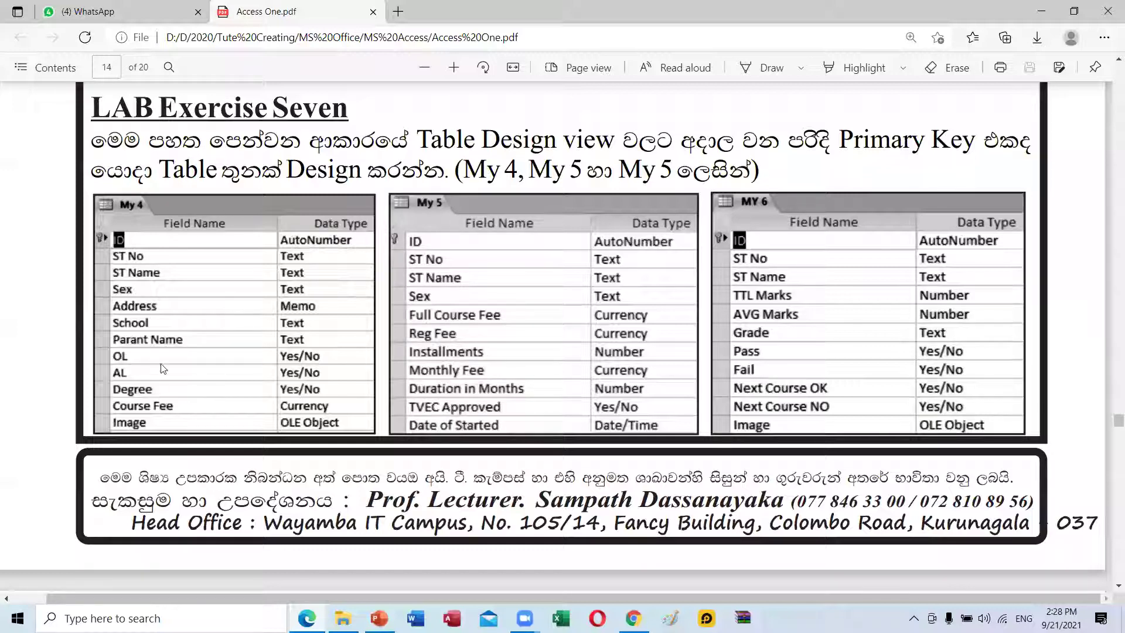
Switch to Access, start a new blank database and browse for its save location
left_click(452, 619)
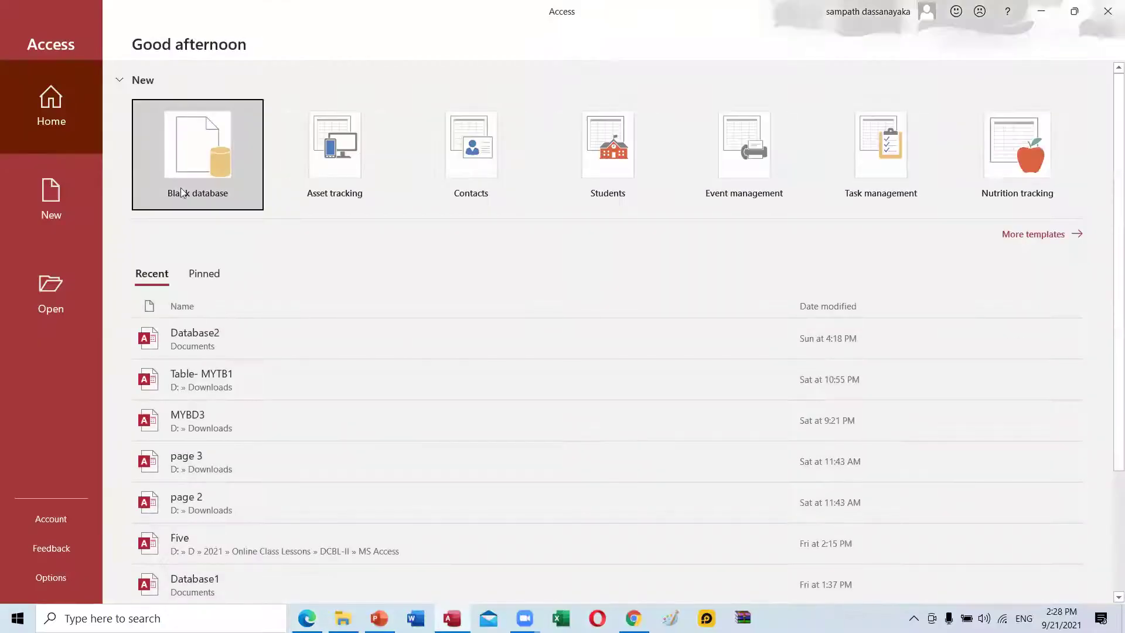
left_click(161, 168)
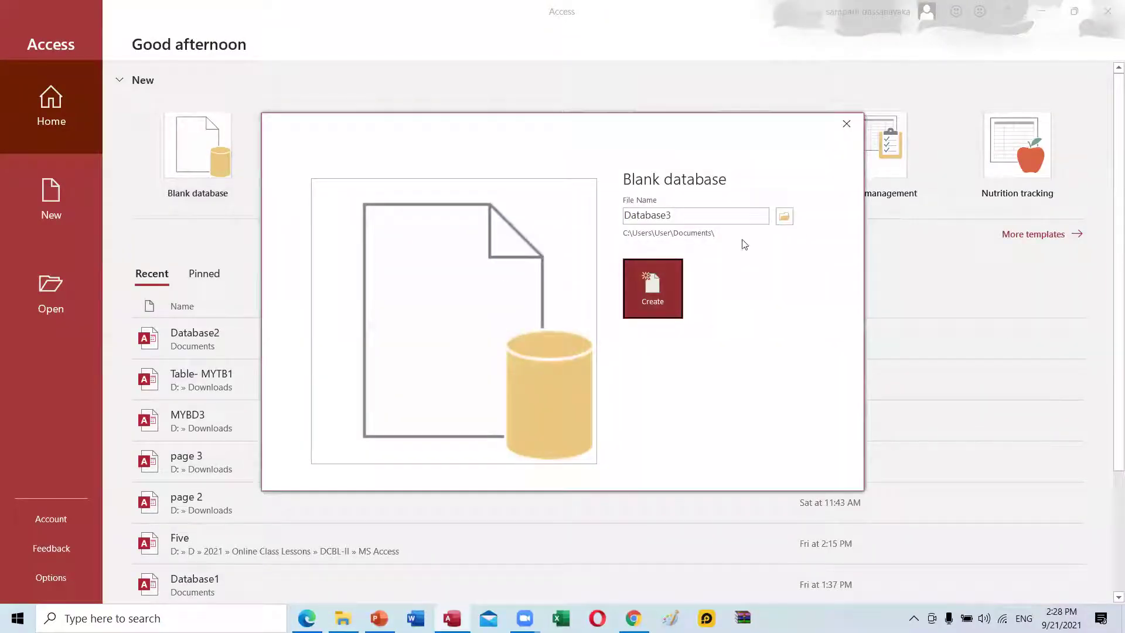
left_click(784, 218)
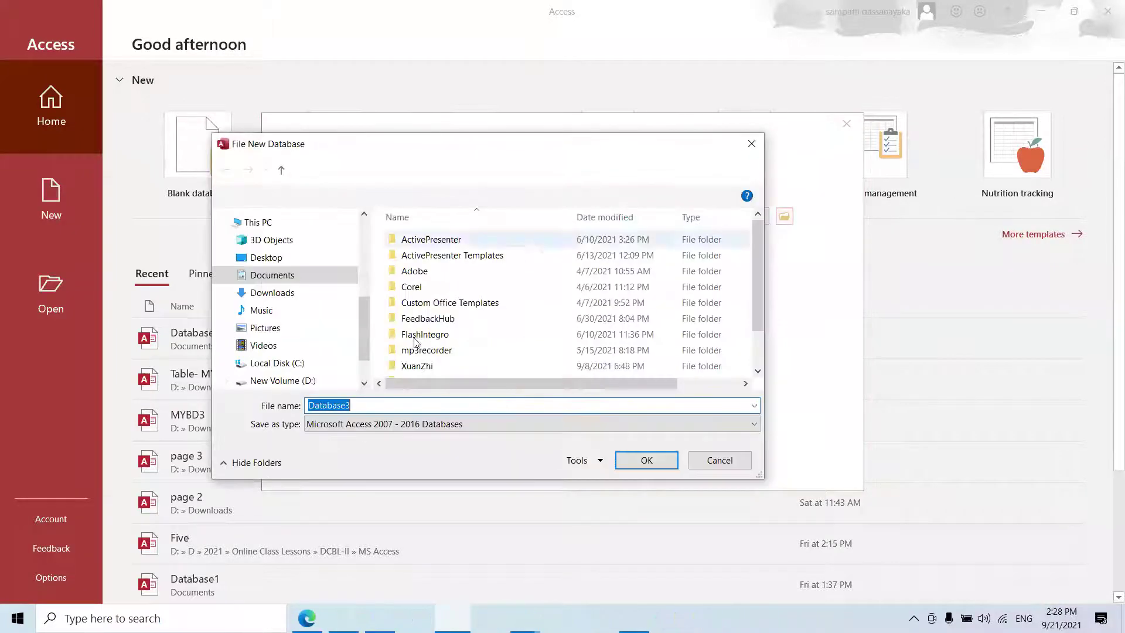
Set the new database's save location to the folder D:\D\2021\Online Class Lessons\DCBL-II\MS Access
left_click(284, 382)
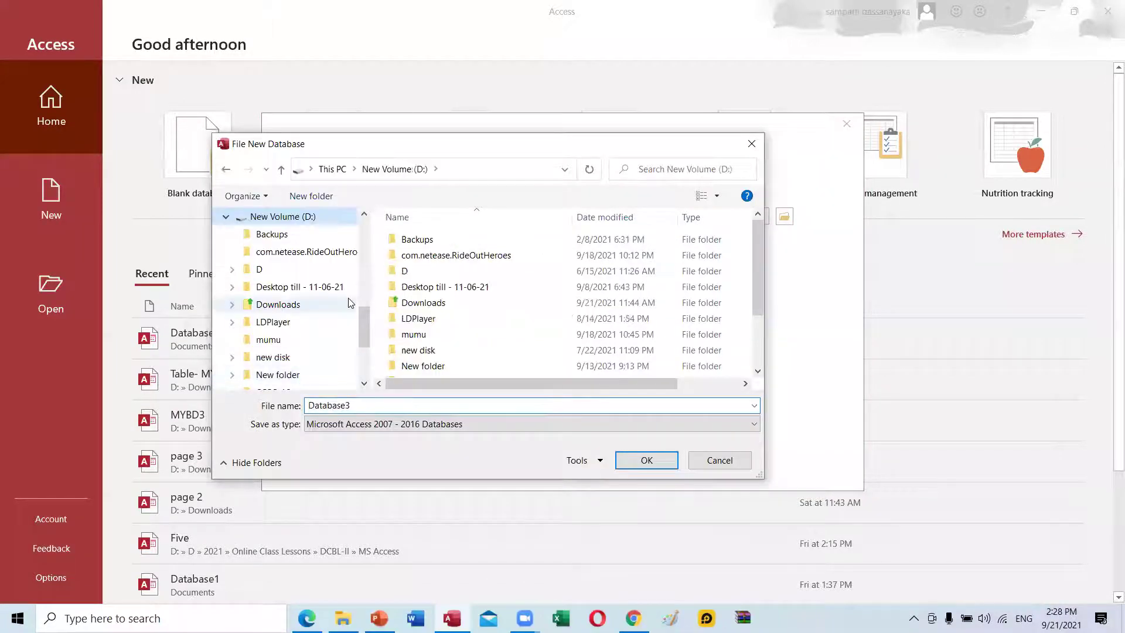
double_click(398, 272)
double_click(411, 255)
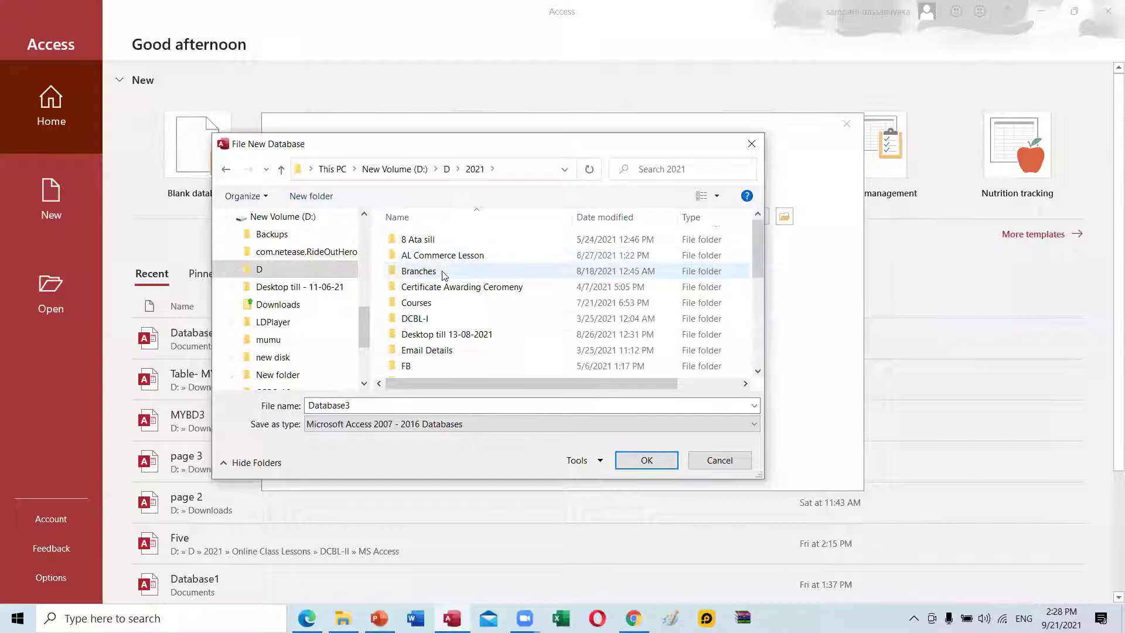
scroll(453, 299, "down", 1)
scroll(452, 300, "down", 4)
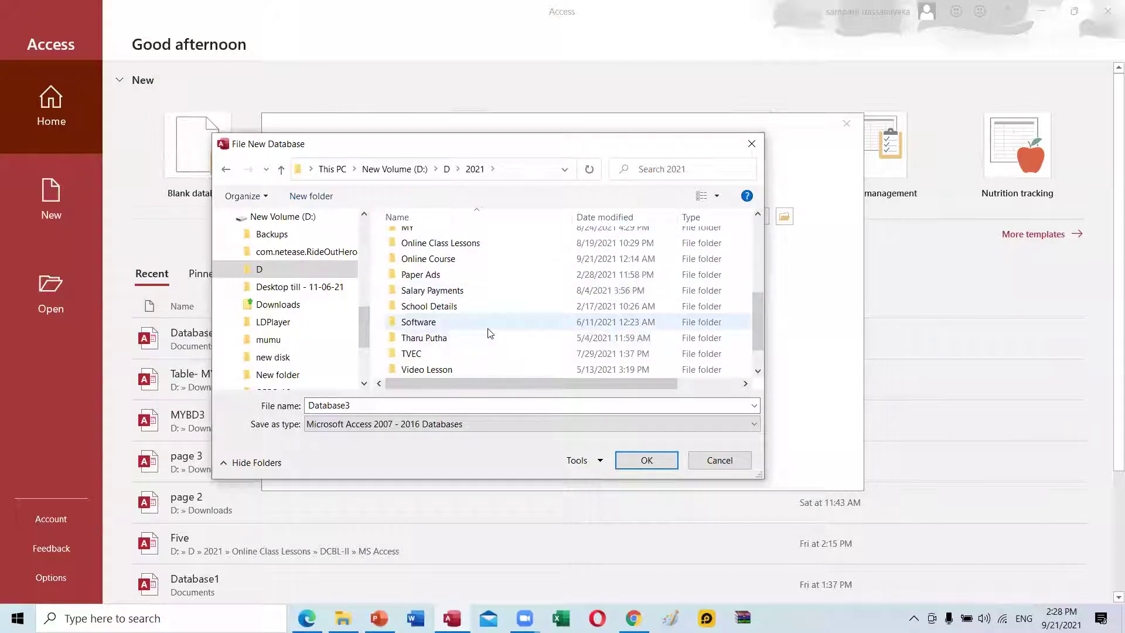
scroll(489, 337, "up", 1)
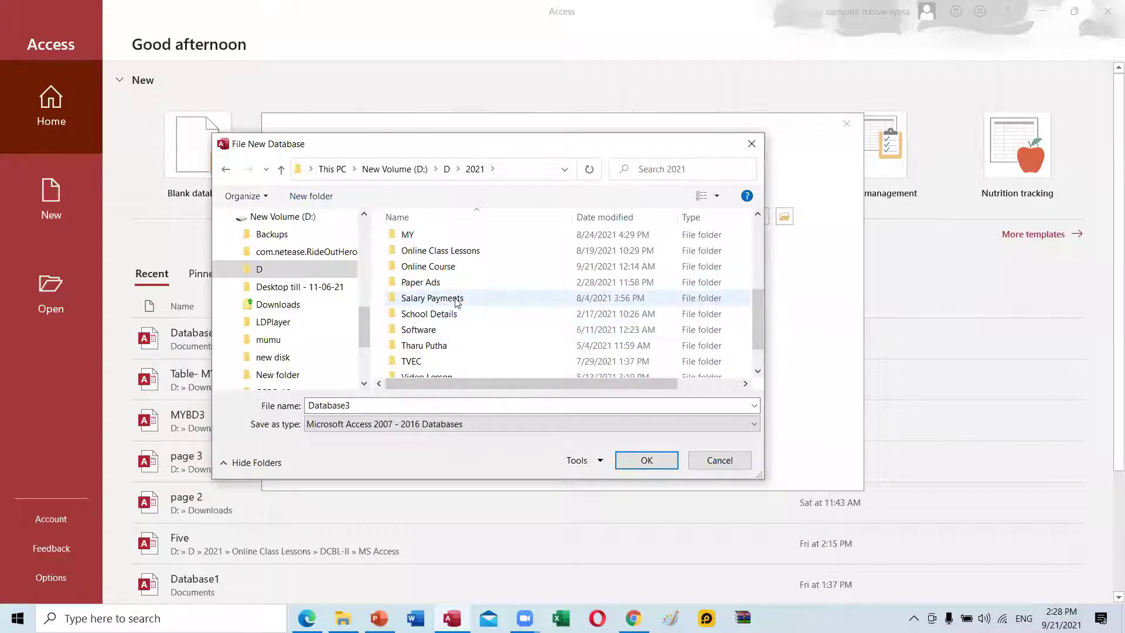
double_click(451, 251)
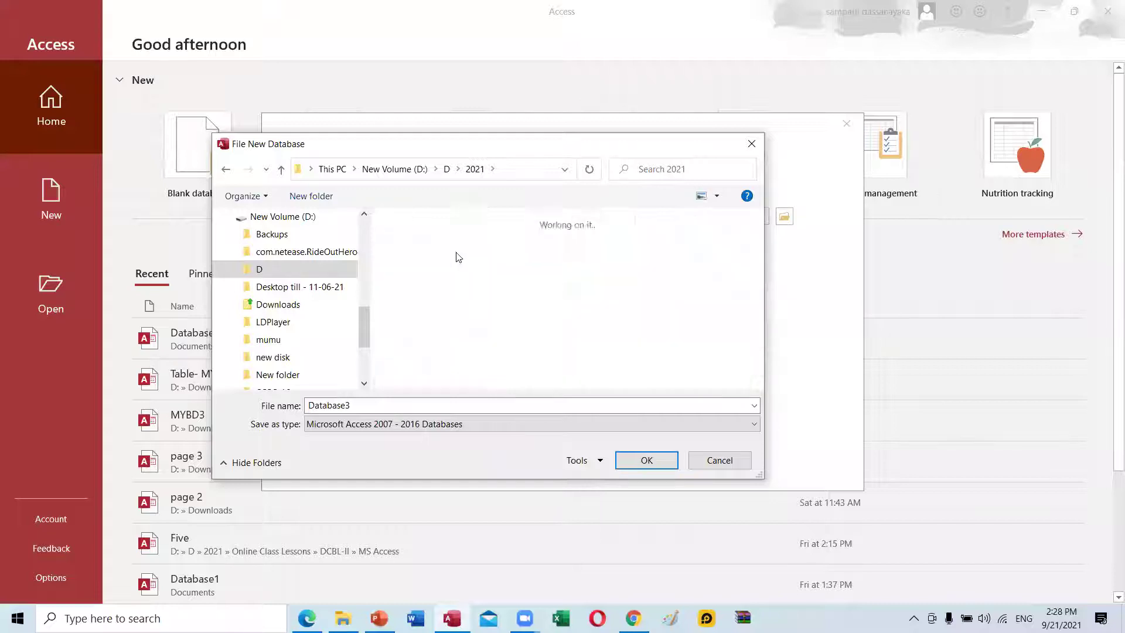
left_click(533, 271)
double_click(533, 271)
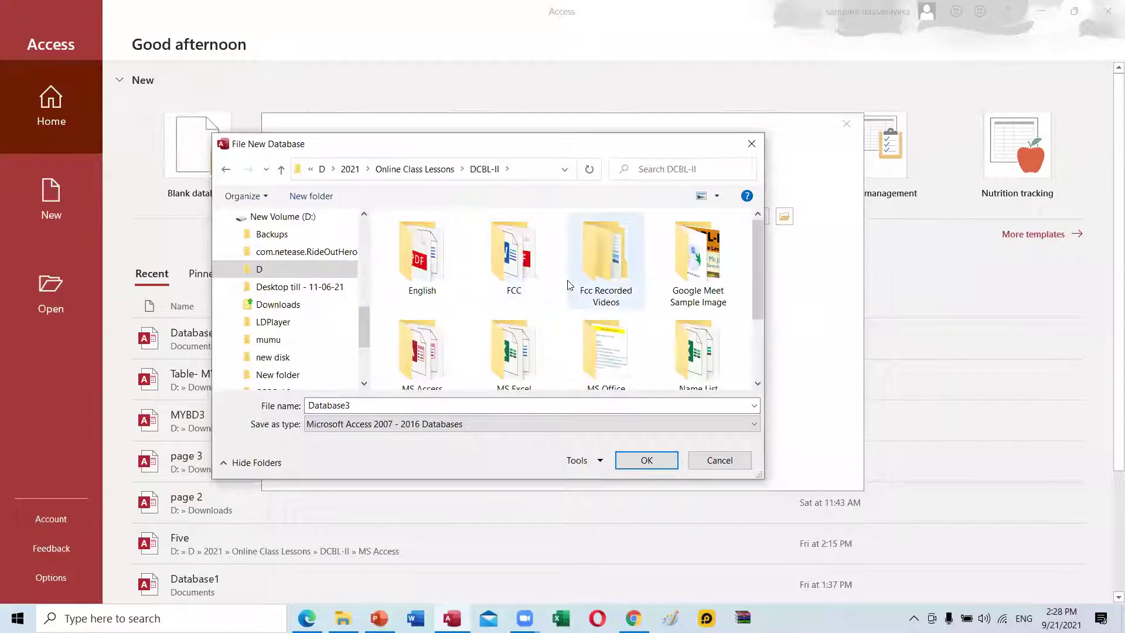
double_click(449, 344)
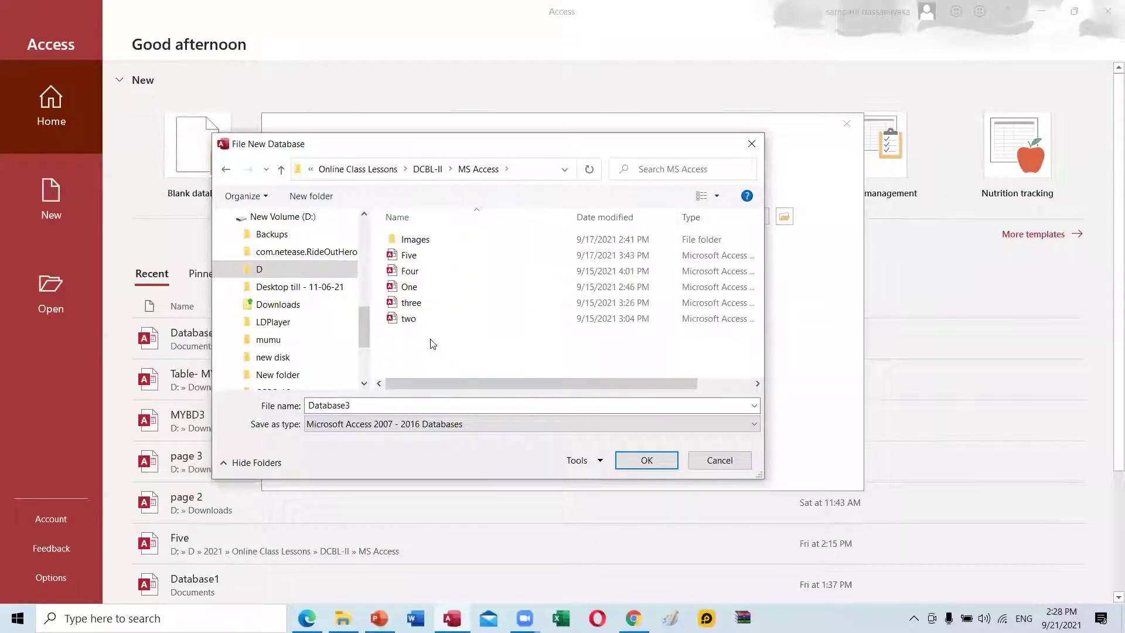
Name the new database Six and create it
double_click(362, 405)
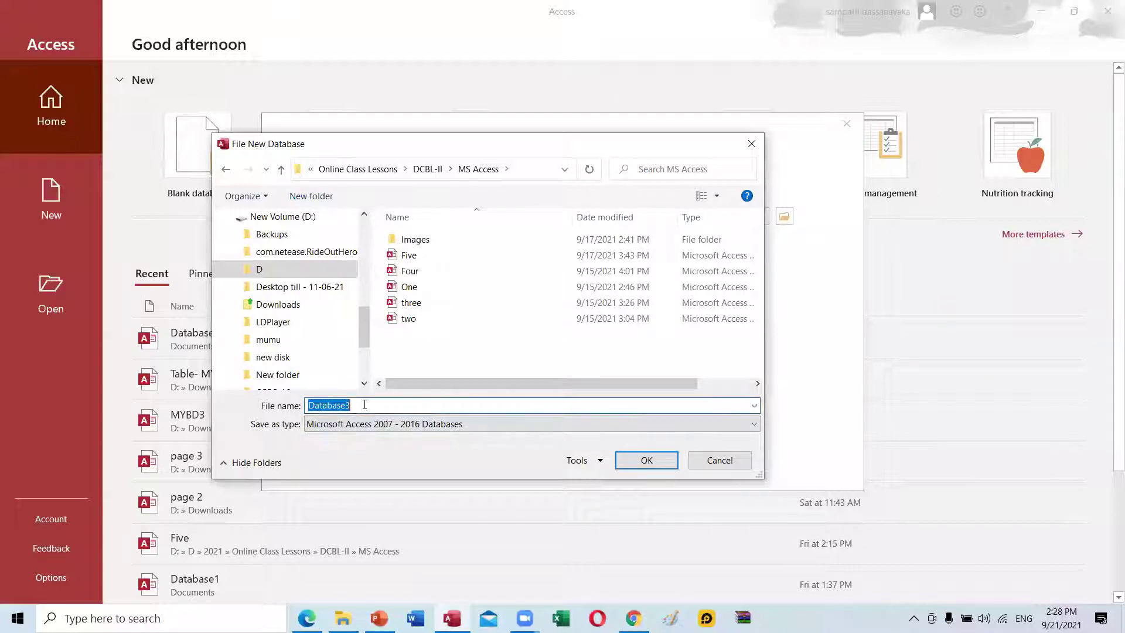
type("M")
key("BackSpace")
key("BackSpace")
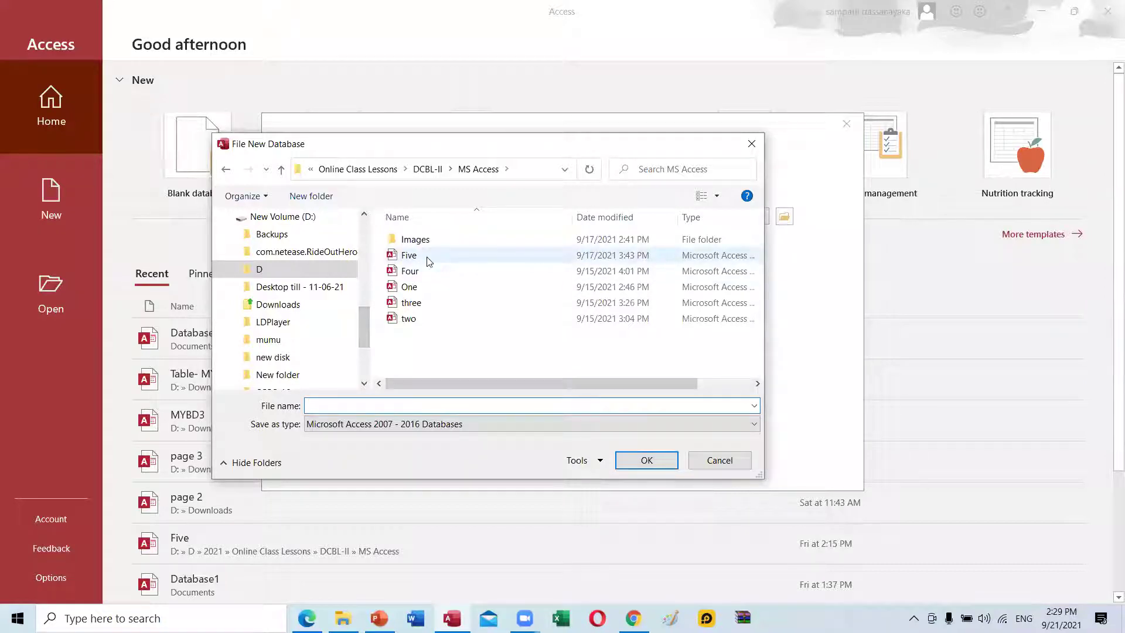
type("Six")
left_click(647, 461)
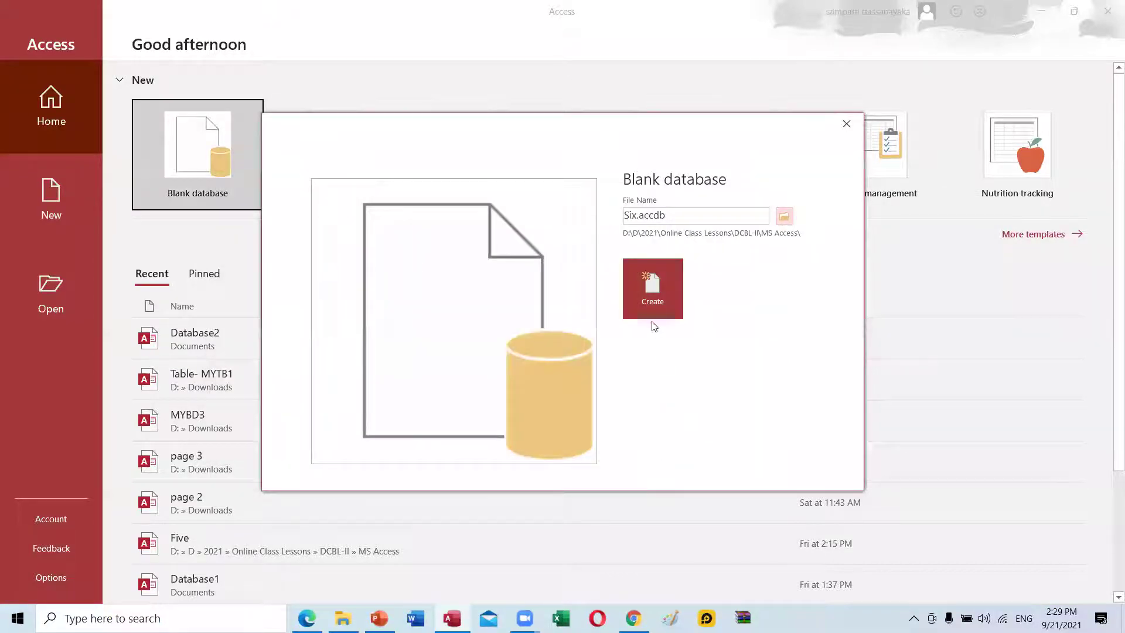
left_click(654, 303)
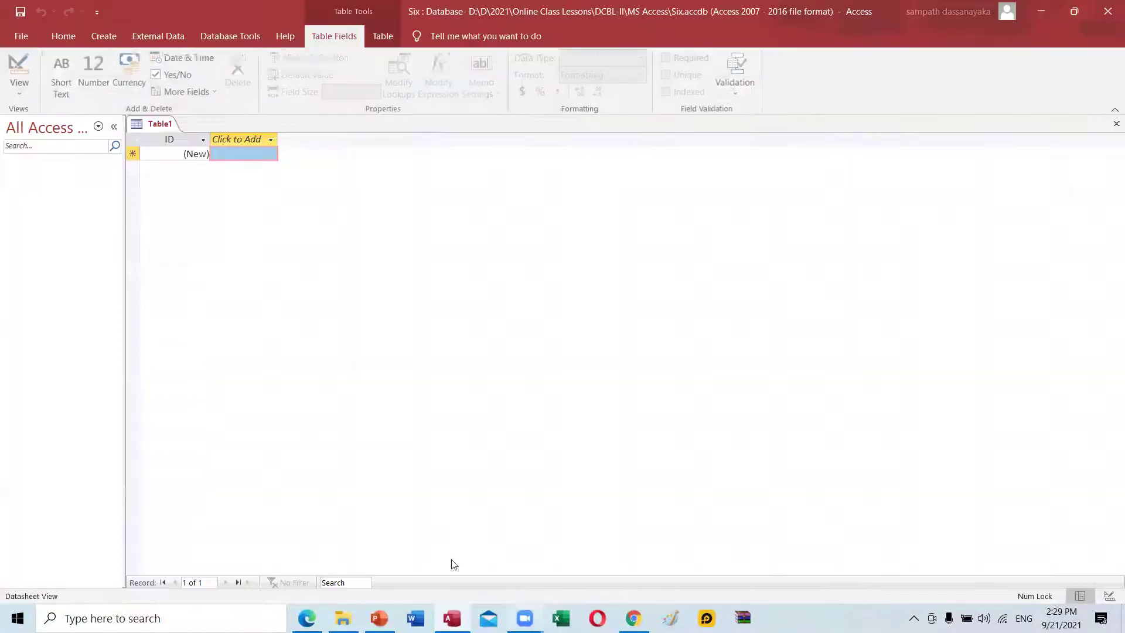
Start a new table in Design view, add a Short Text field ST No per LAB Exercise Seven, and open its field size for editing
left_click(100, 37)
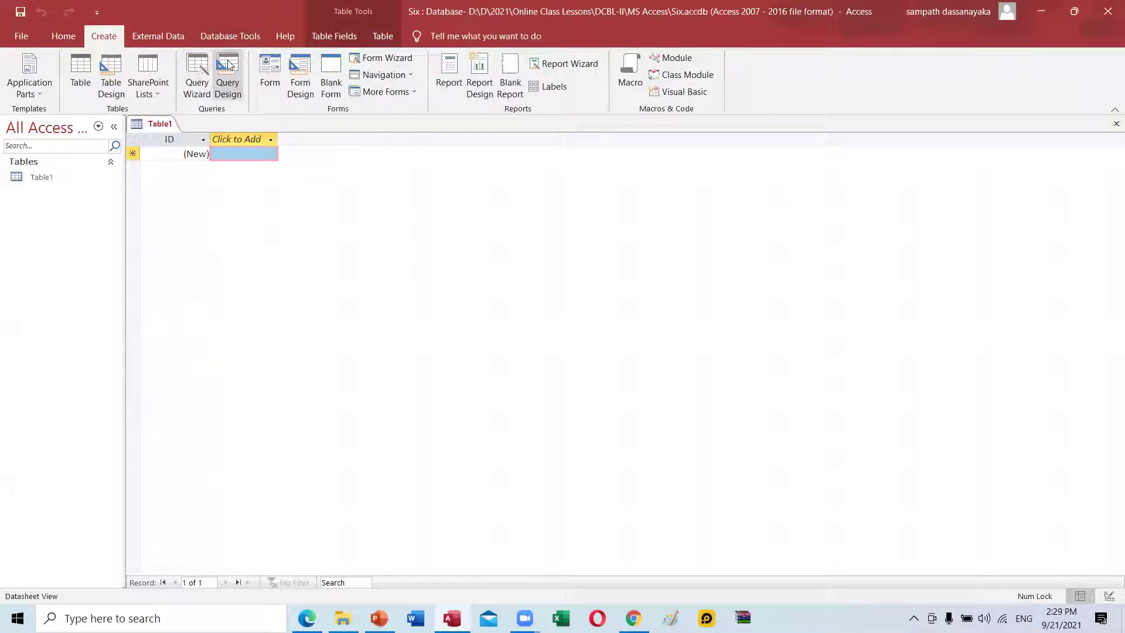
left_click(110, 79)
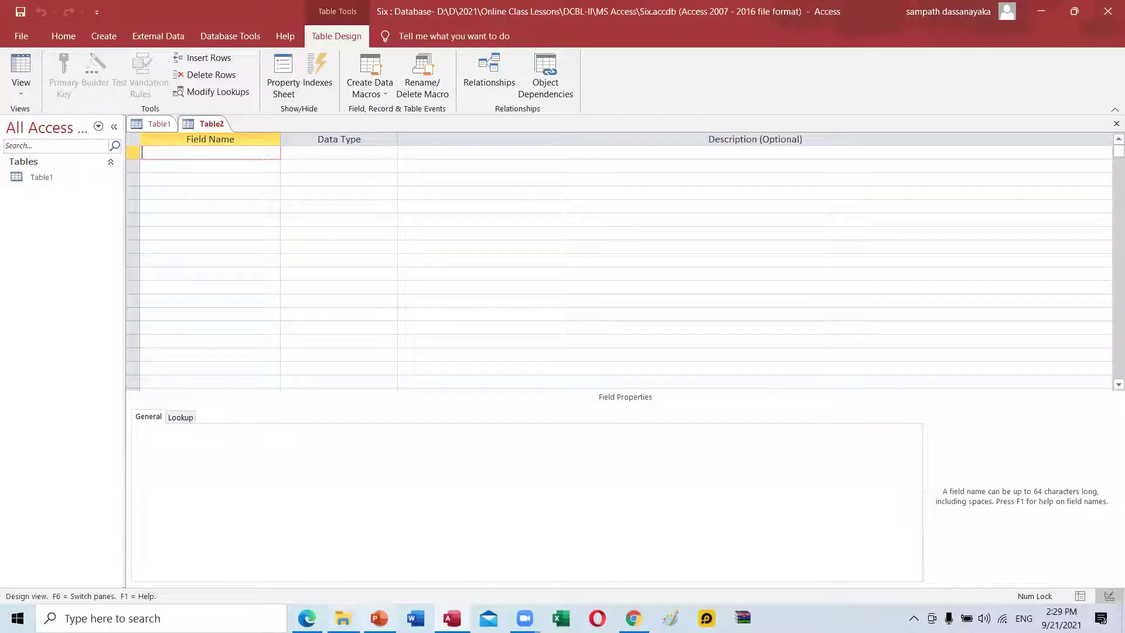
left_click(306, 618)
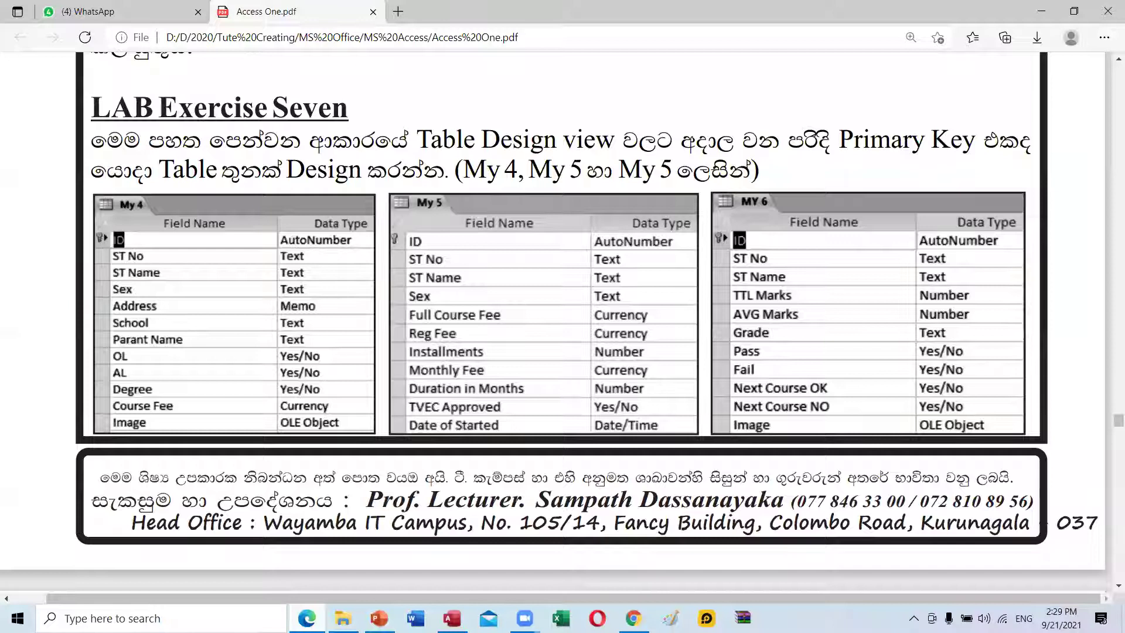
key("alt+Tab")
type("S")
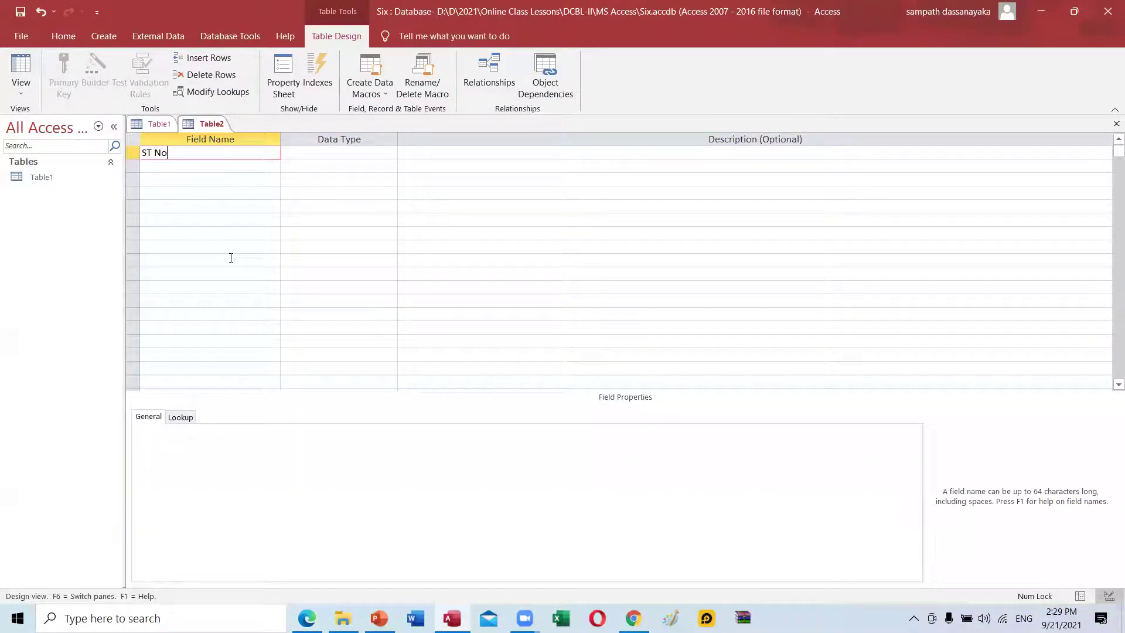
key("Tab")
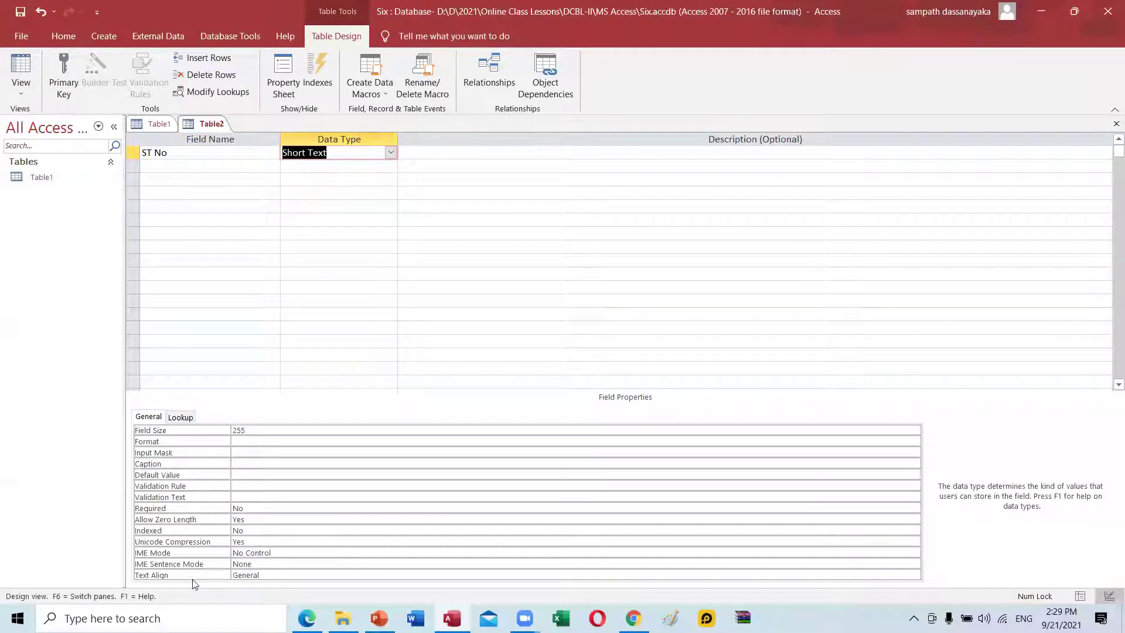
left_click(306, 618)
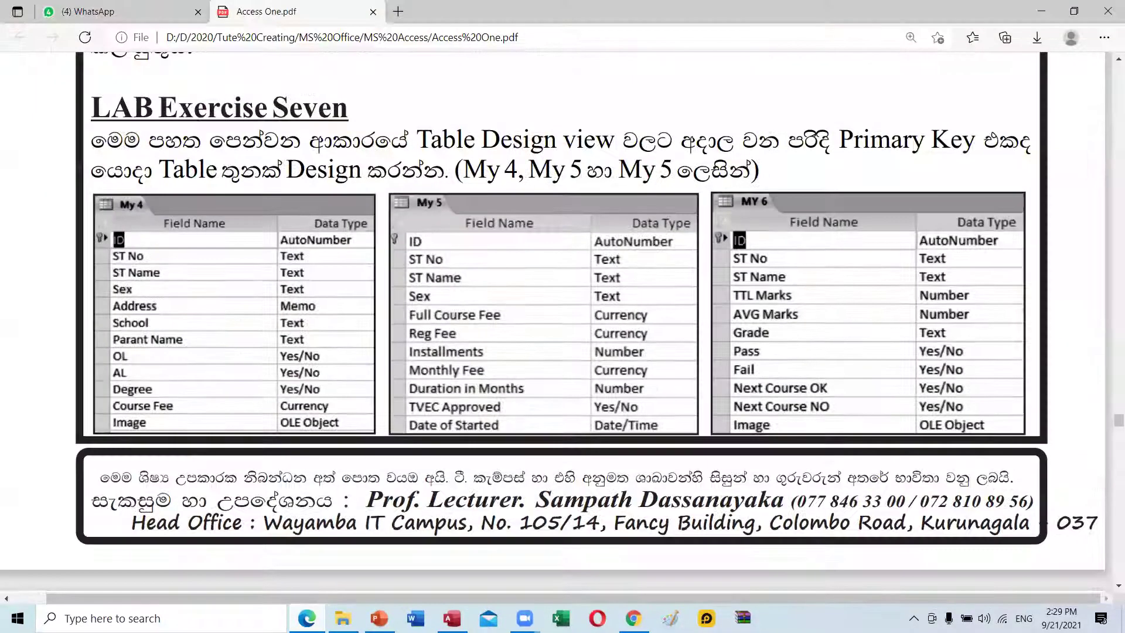
left_click(307, 619)
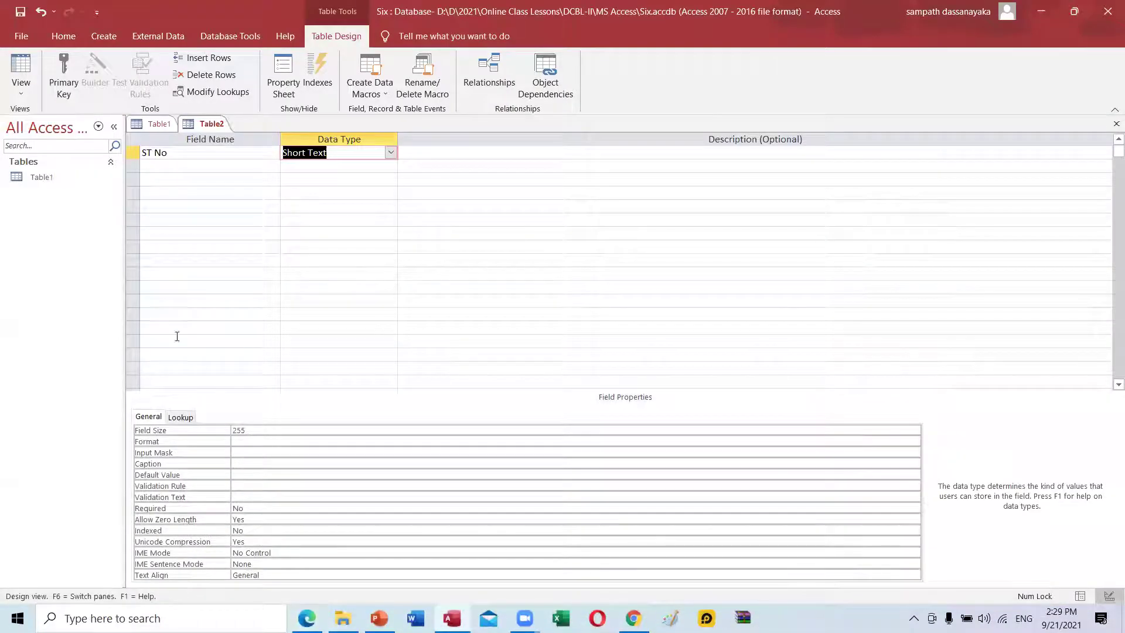
left_click(256, 429)
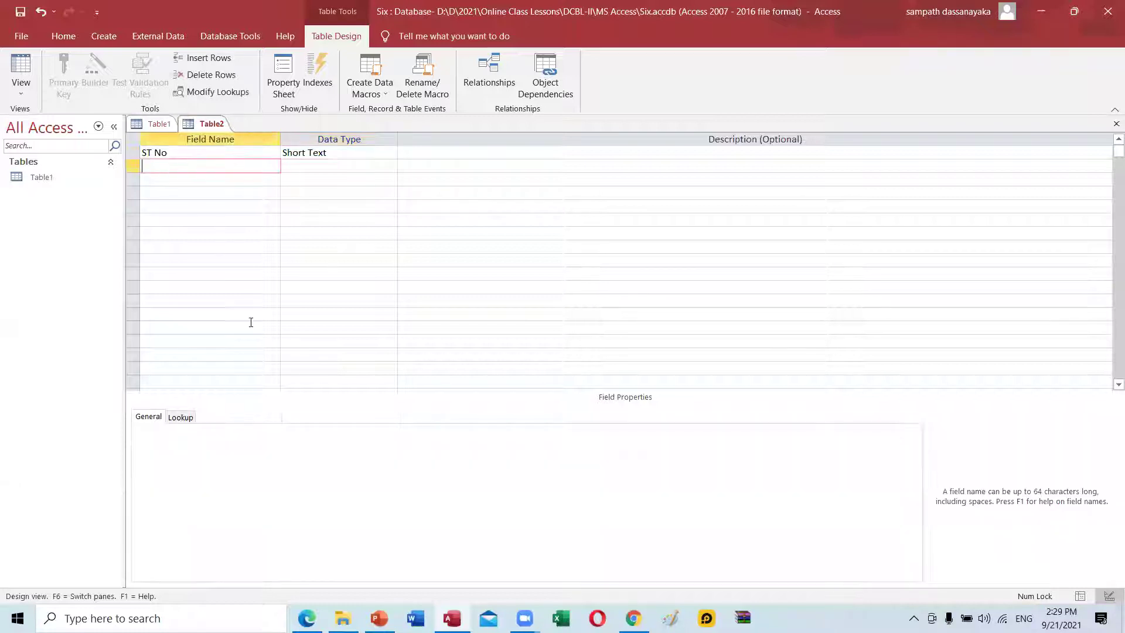
Check the exercise's field list, add a Short Text field named ST Name and clear its default field size
left_click(306, 617)
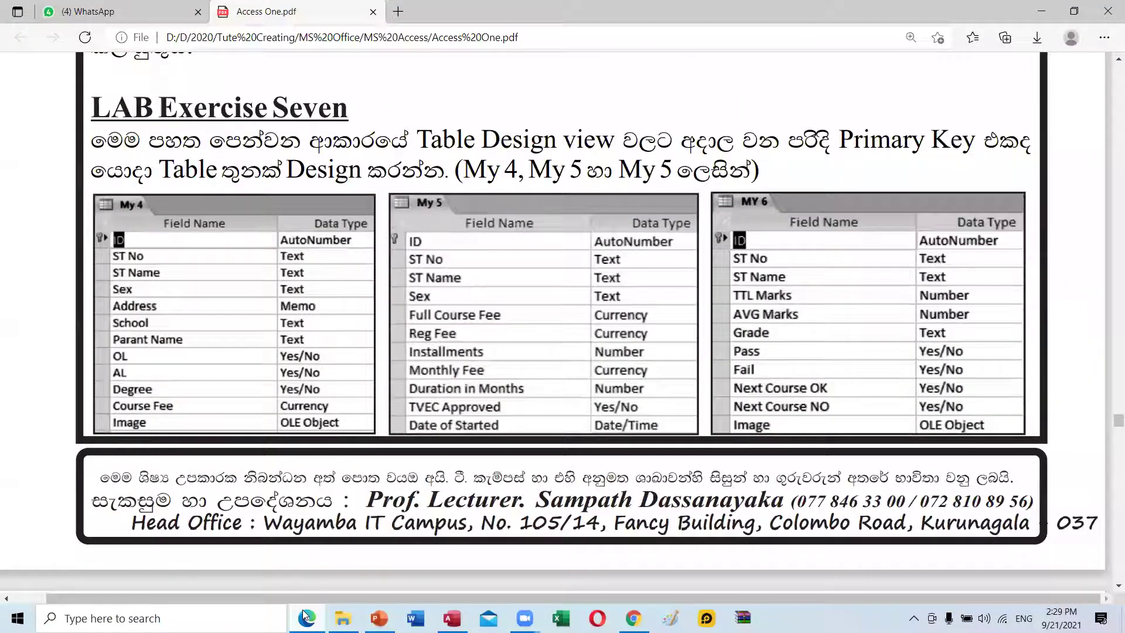
left_click(306, 617)
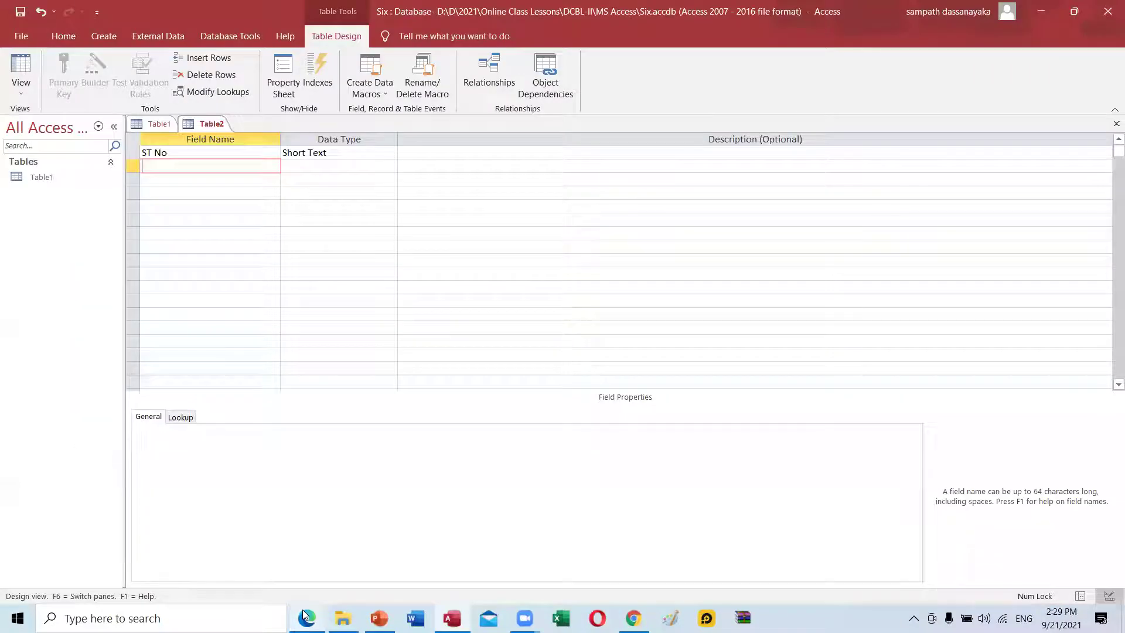
type("ST Name")
key("Tab")
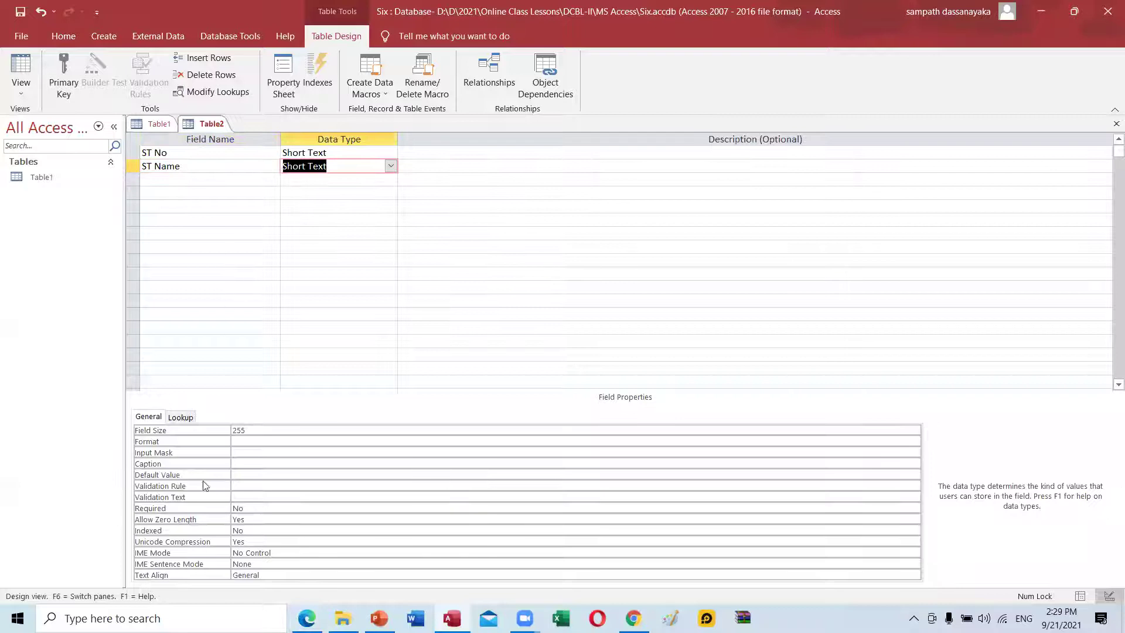
left_click(269, 433)
double_click(268, 431)
key("BackSpace")
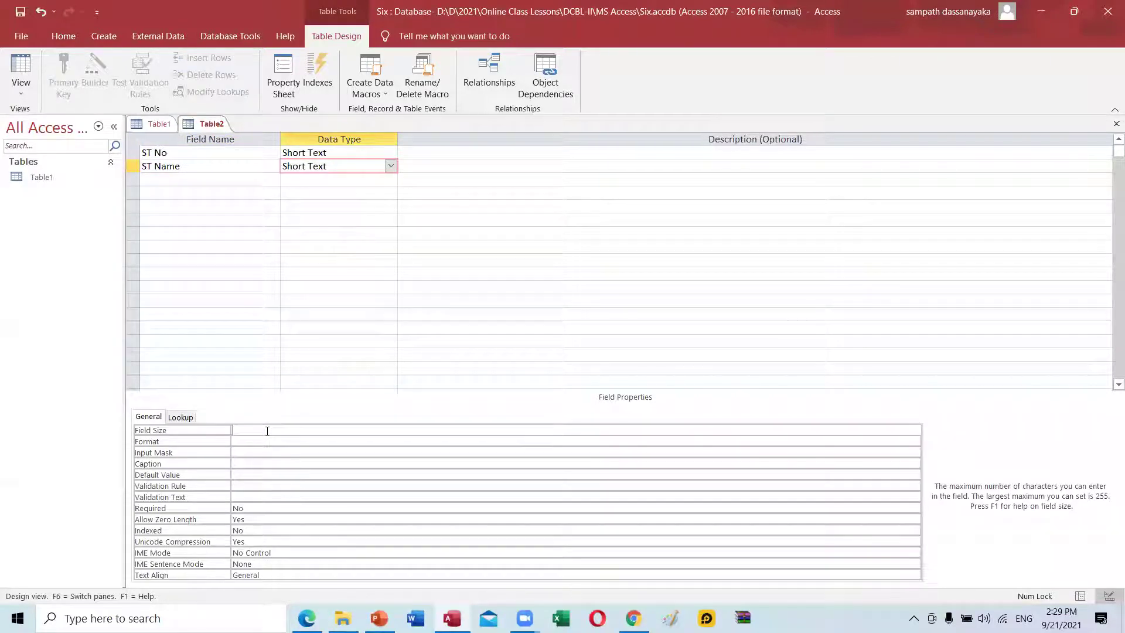
Add a Short Text field named Sex with a field size of 6, and consult the My 4 field list in the PDF
left_click(166, 179)
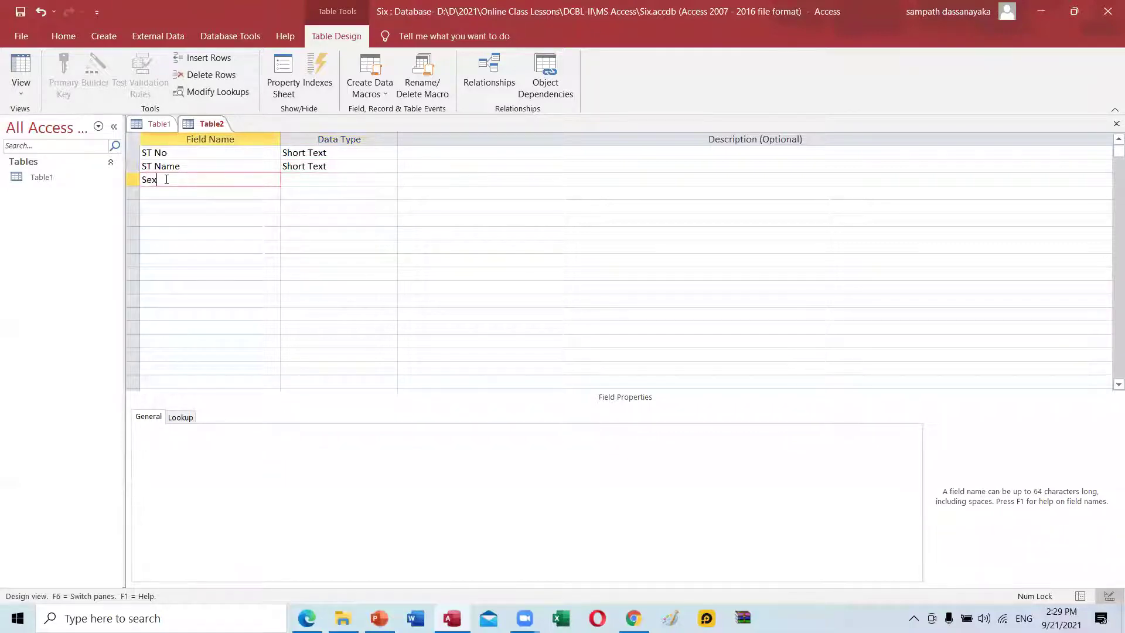
key("Tab")
left_click(272, 429)
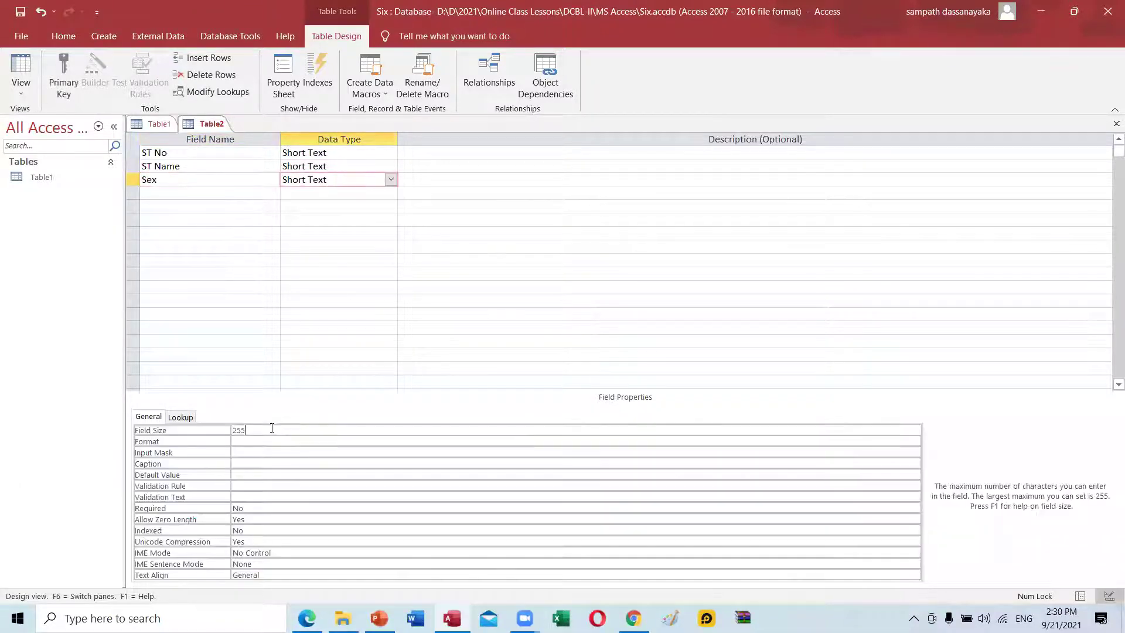
type("6")
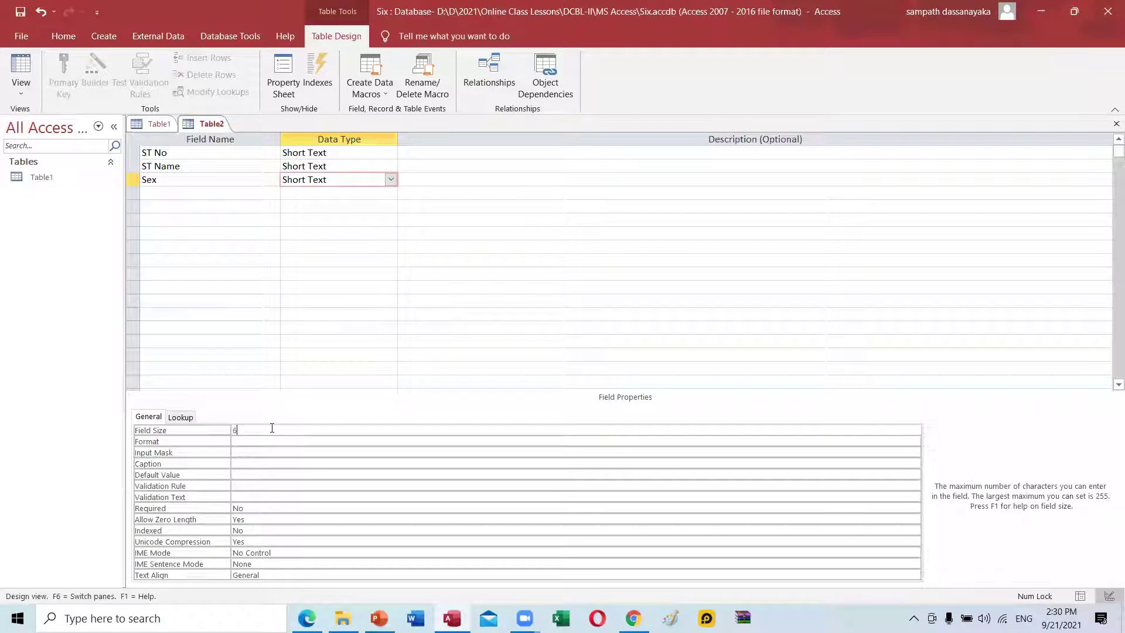
left_click(306, 618)
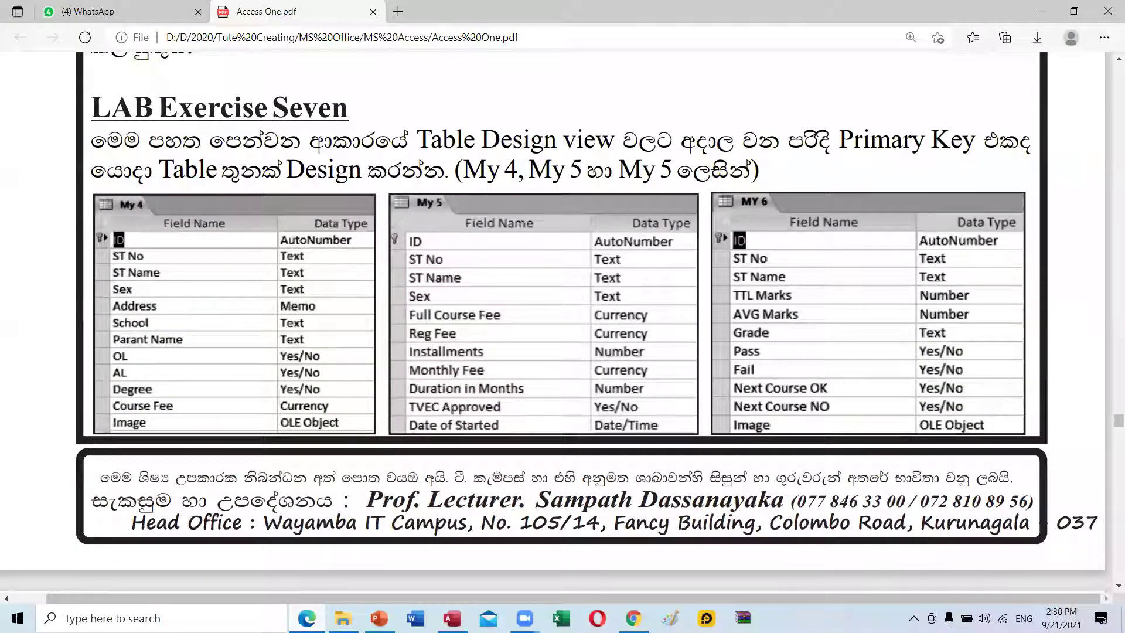
Return to Access and add a field named Address with the Long Text data type to the new table
key("alt+Tab")
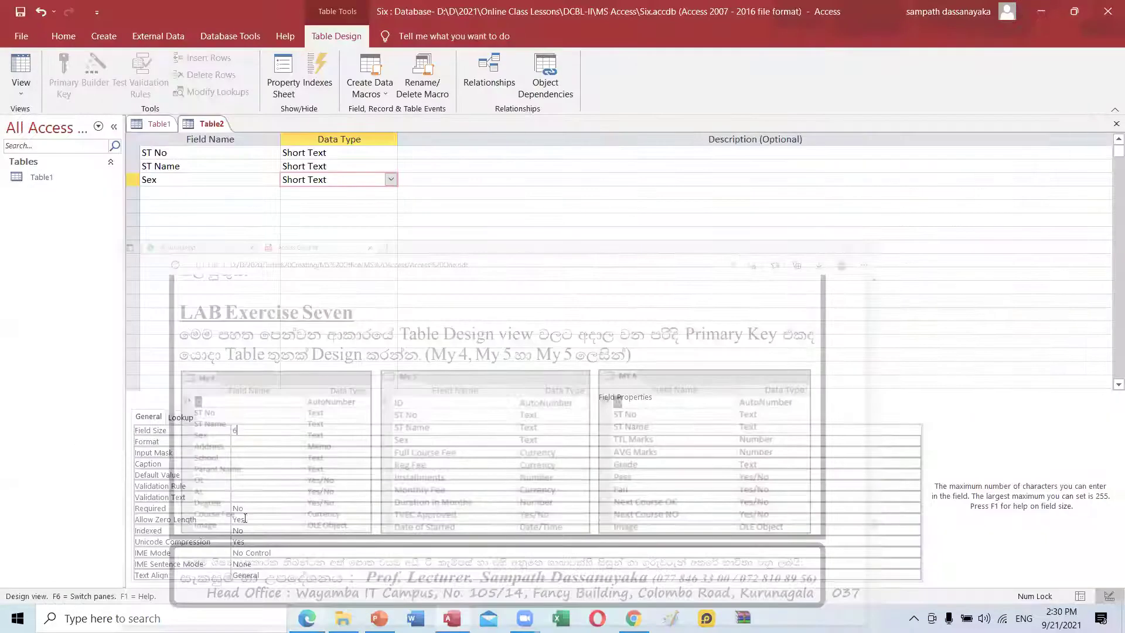
left_click(152, 195)
type("Address")
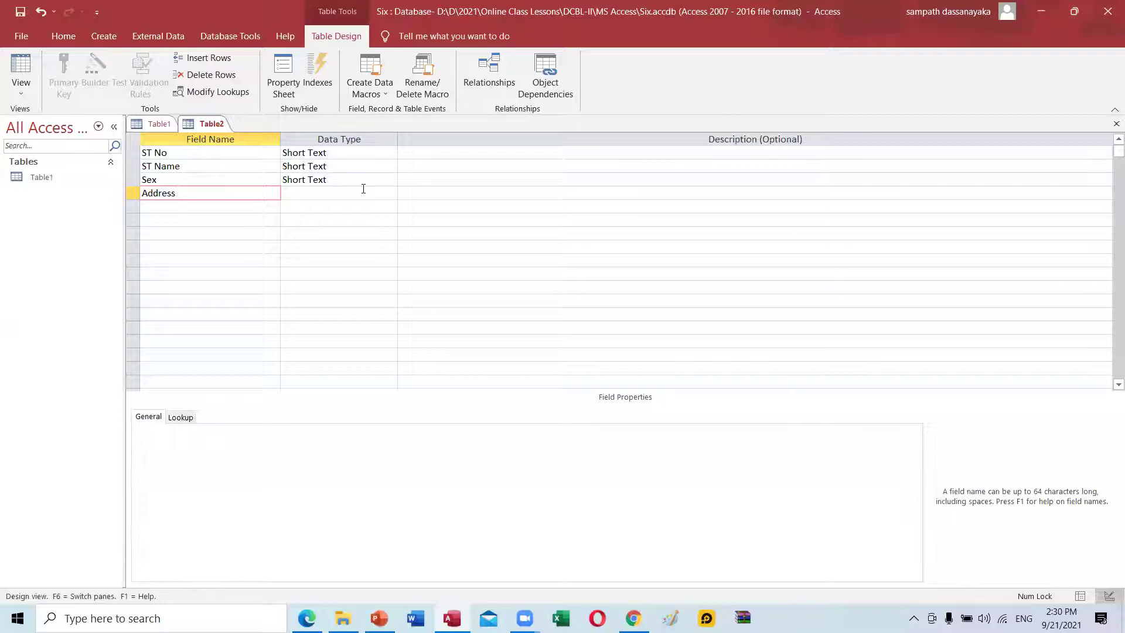
key("Tab")
left_click(391, 194)
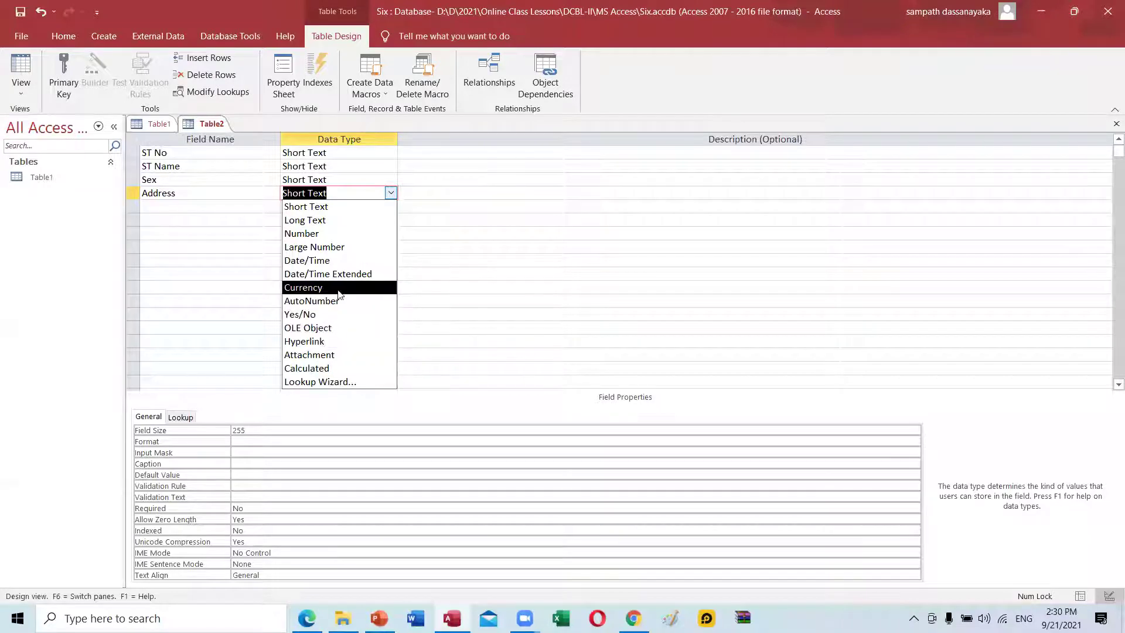
left_click(326, 219)
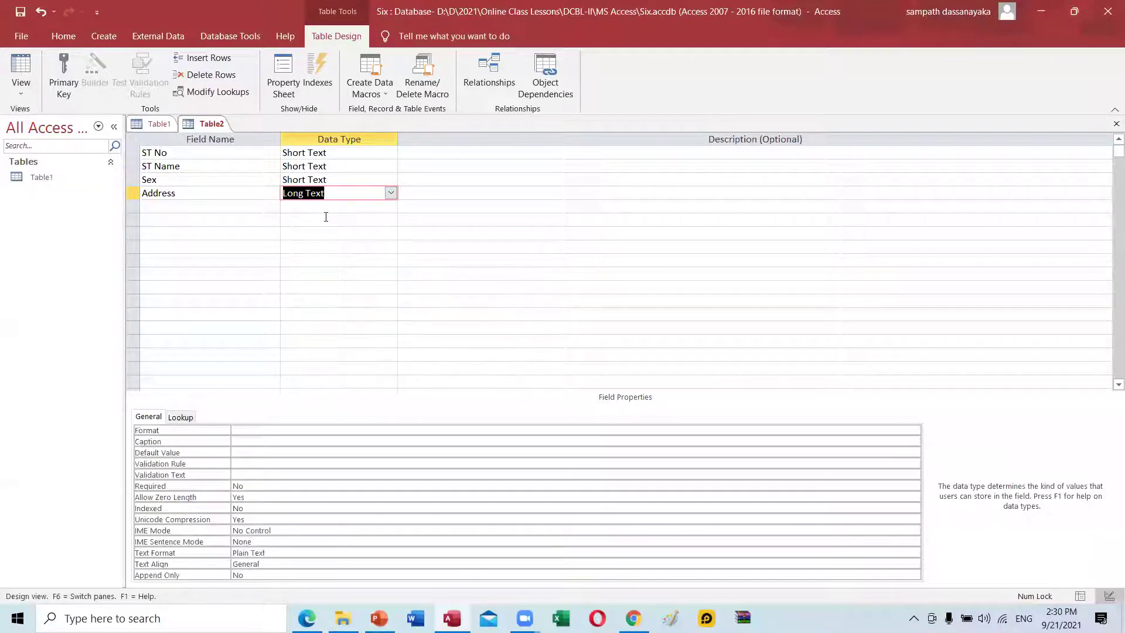
Check the My 4 field list in the PDF, and add a Short Text field named School with a field size of 15
left_click(206, 206)
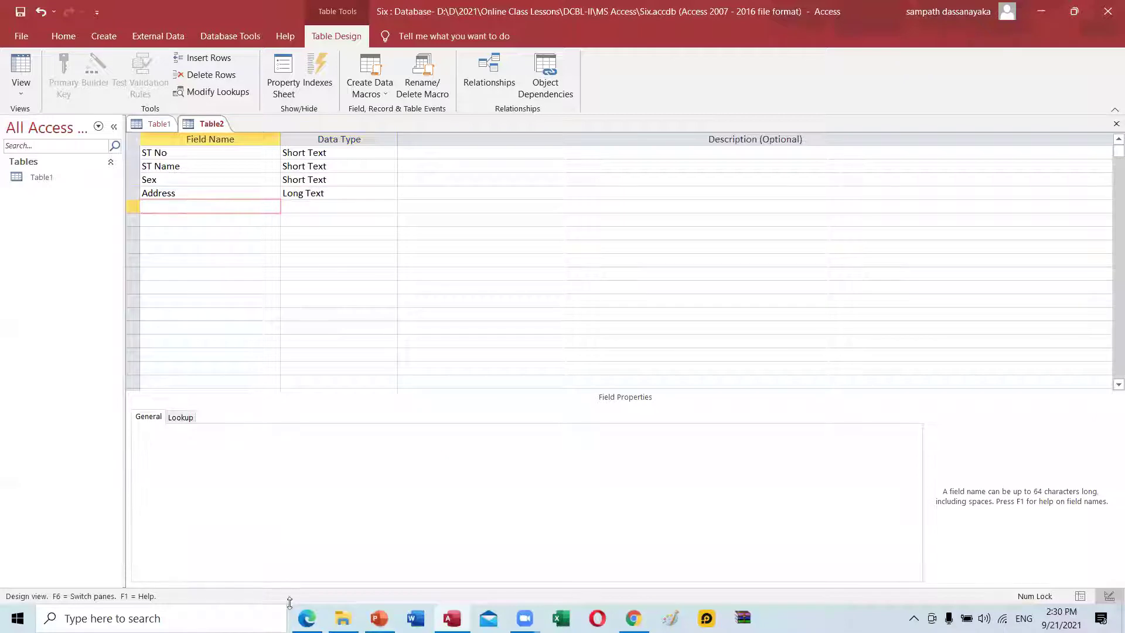
key("alt+Tab")
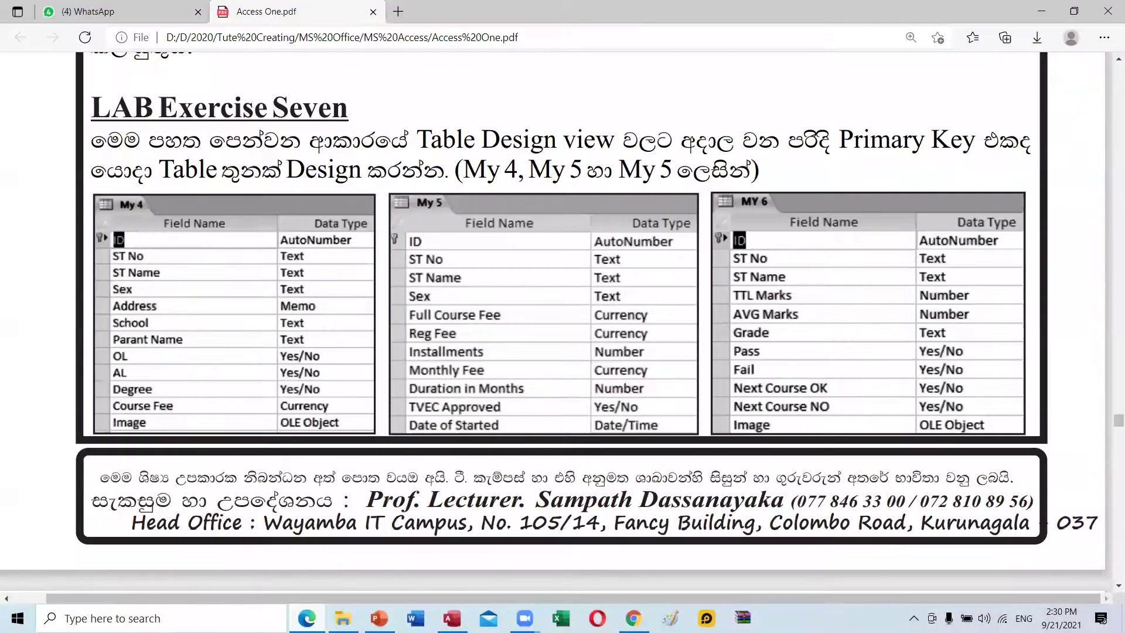
key("alt+Tab")
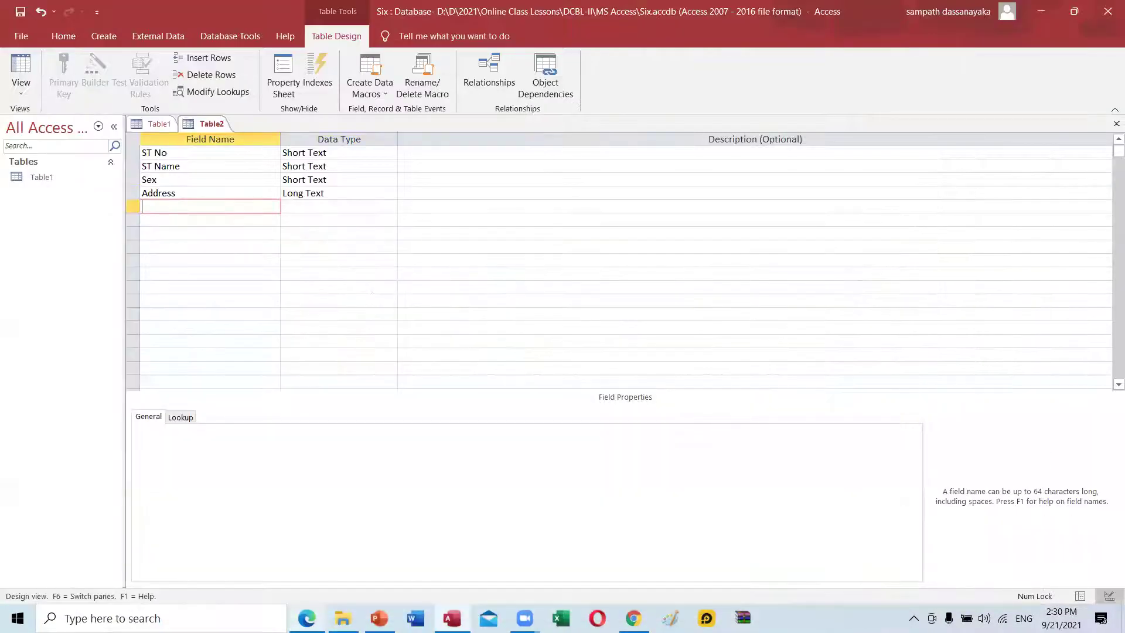
type("School")
key("Tab")
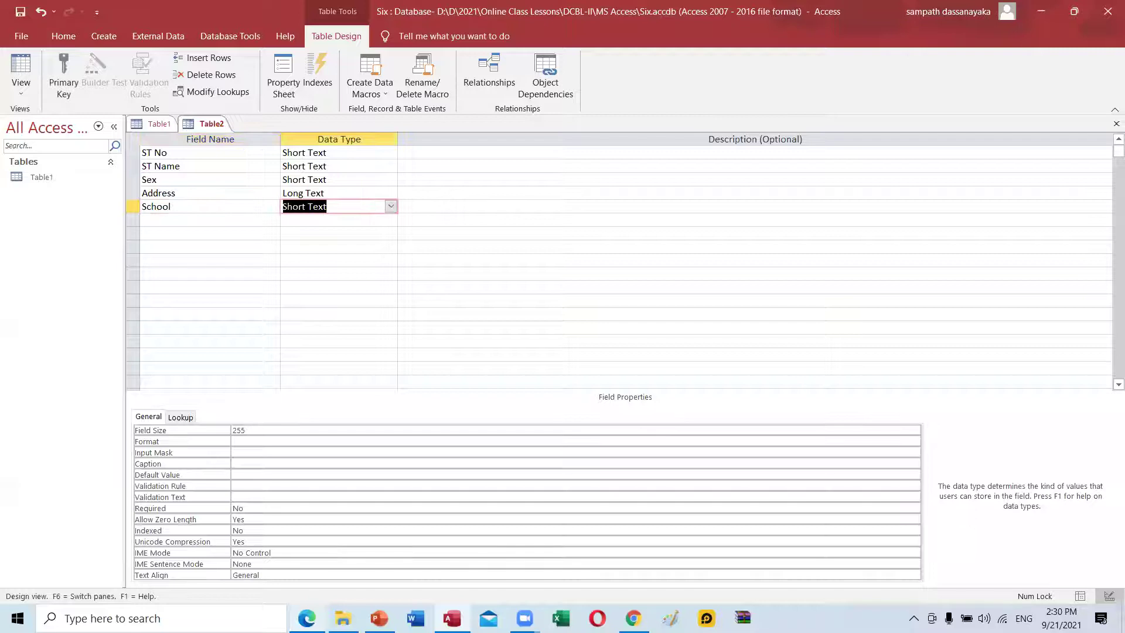
left_click(256, 431)
key("BackSpace")
key("BackSpace")
key("BackSpace")
type("15")
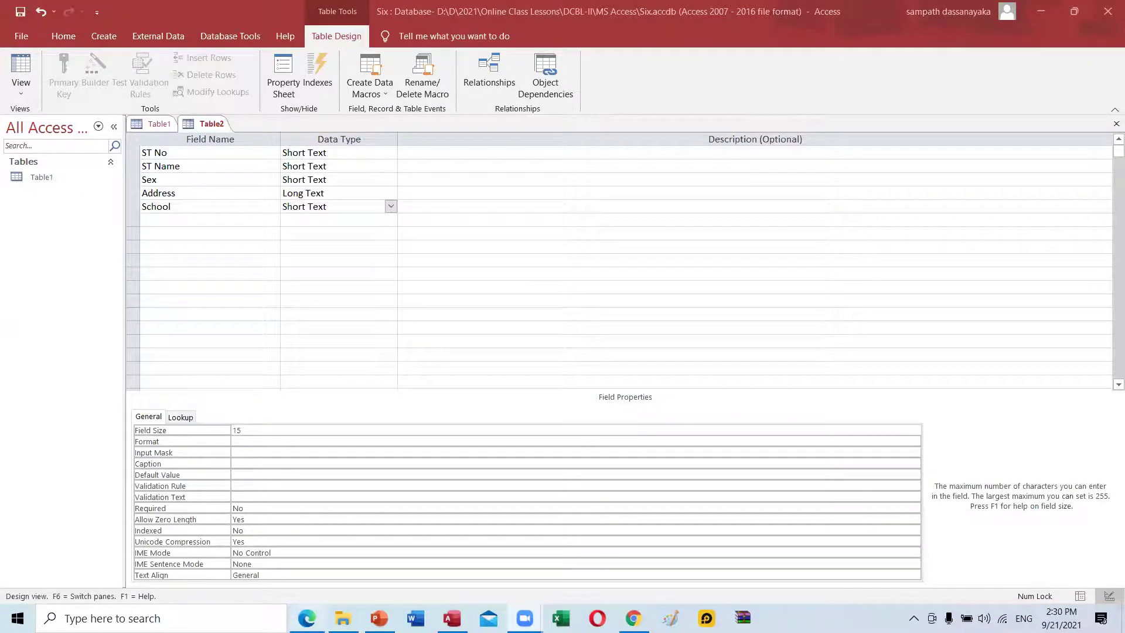
Consult the exercise's field list, and add a Short Text field named Parent Name with a field size of 25
left_click(306, 618)
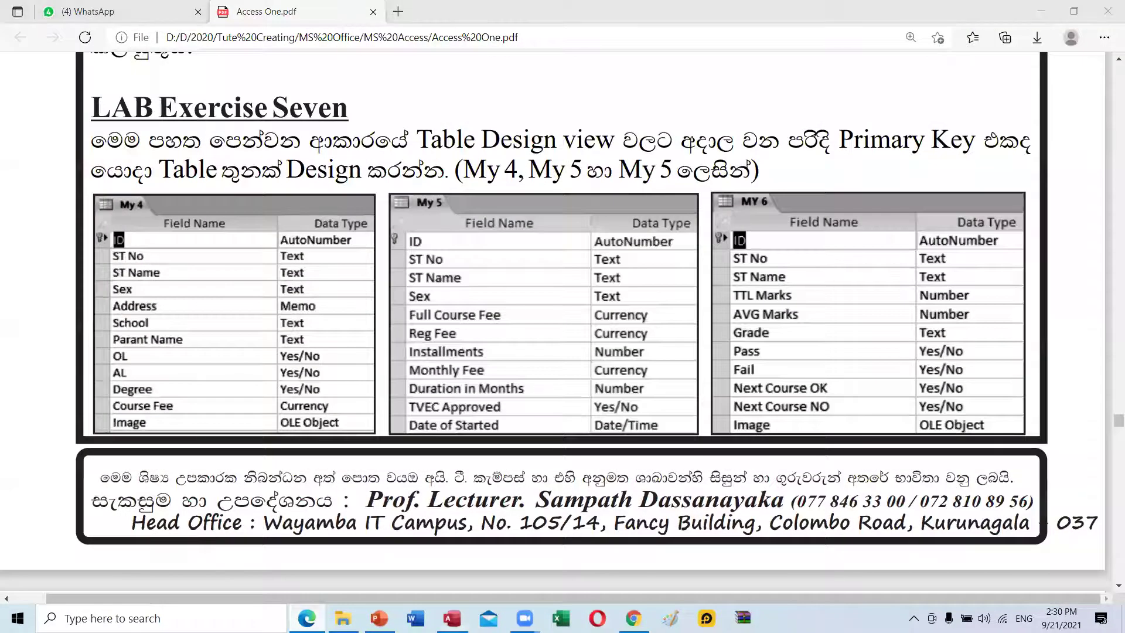
left_click(307, 618)
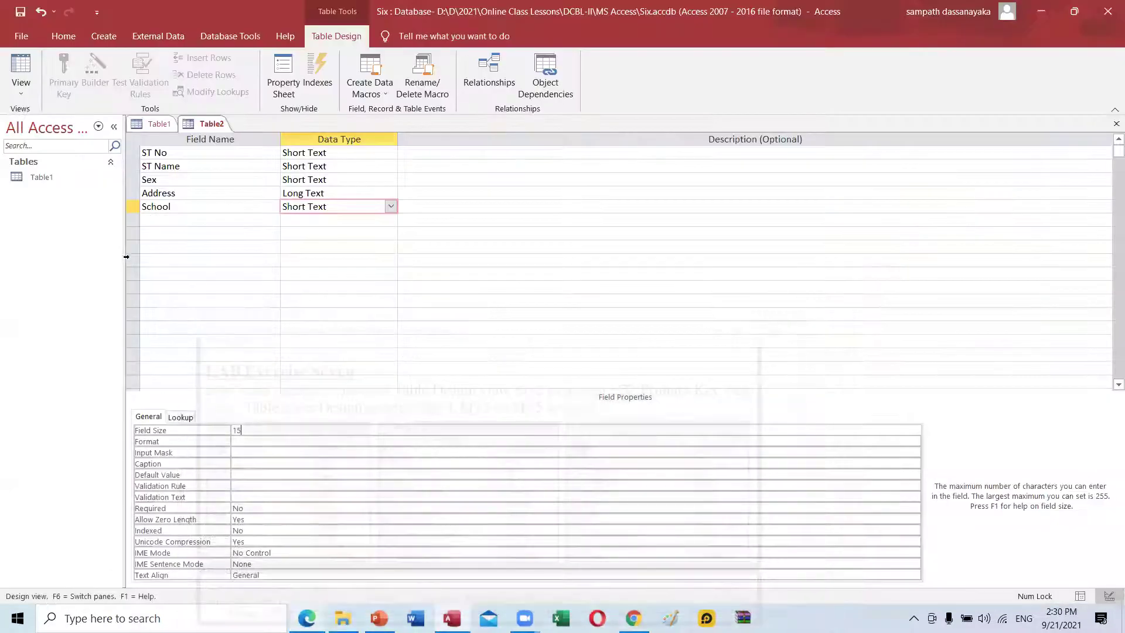
left_click(163, 223)
type("P")
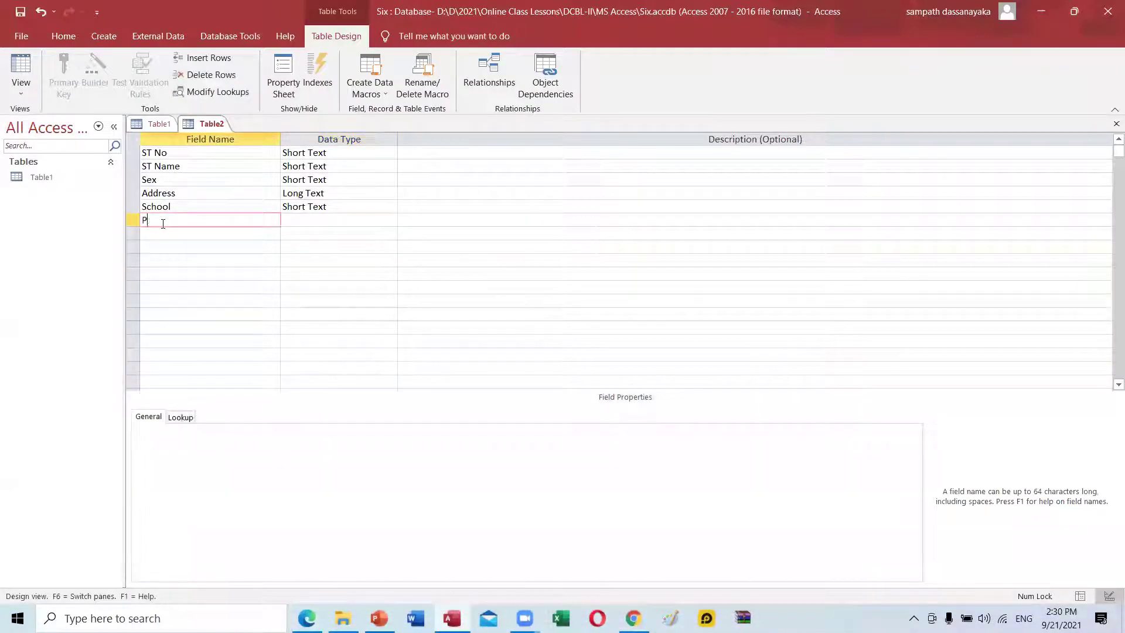
type("arent Name")
key("Tab")
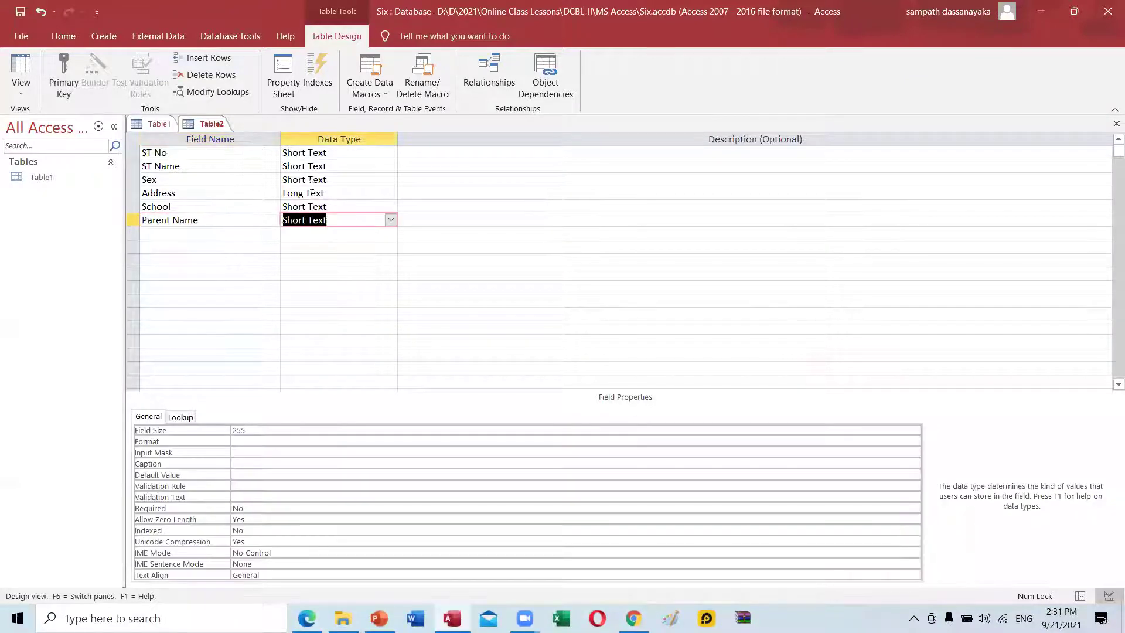
left_click(253, 440)
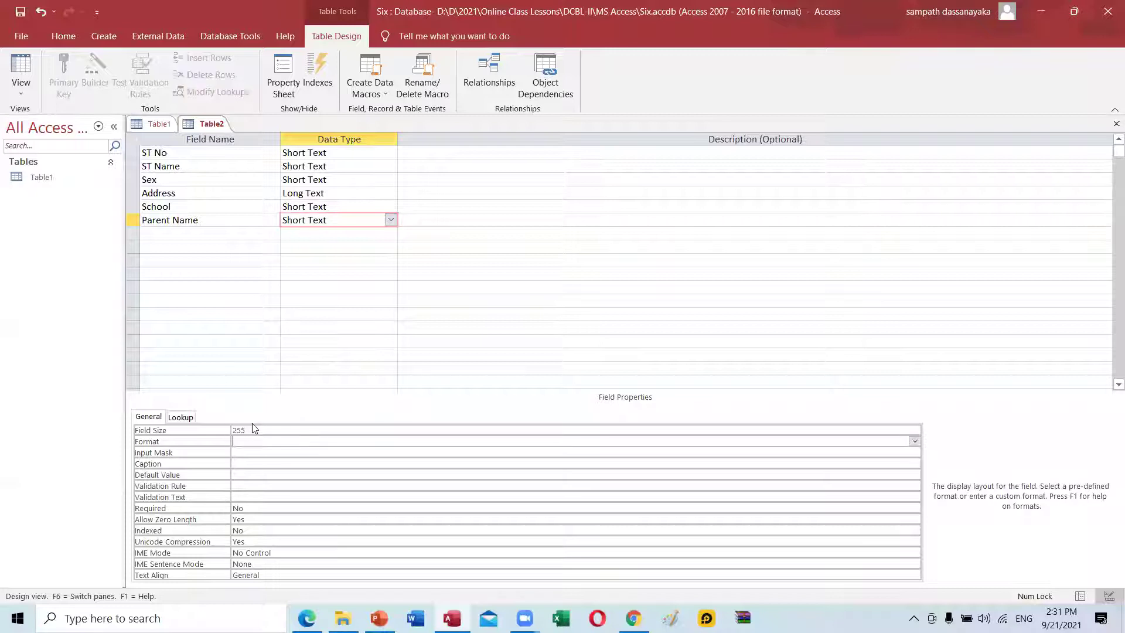
double_click(253, 425)
type("2")
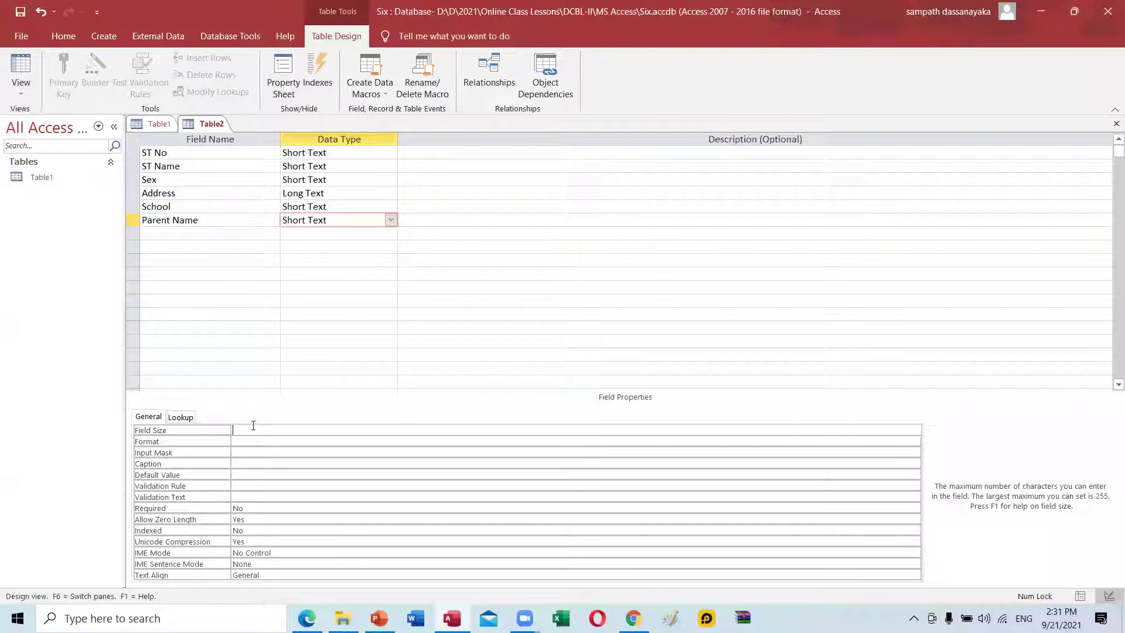
type("5")
Check the PDF for the field after Parent Name, and add OL as a Yes/No field
left_click(171, 232)
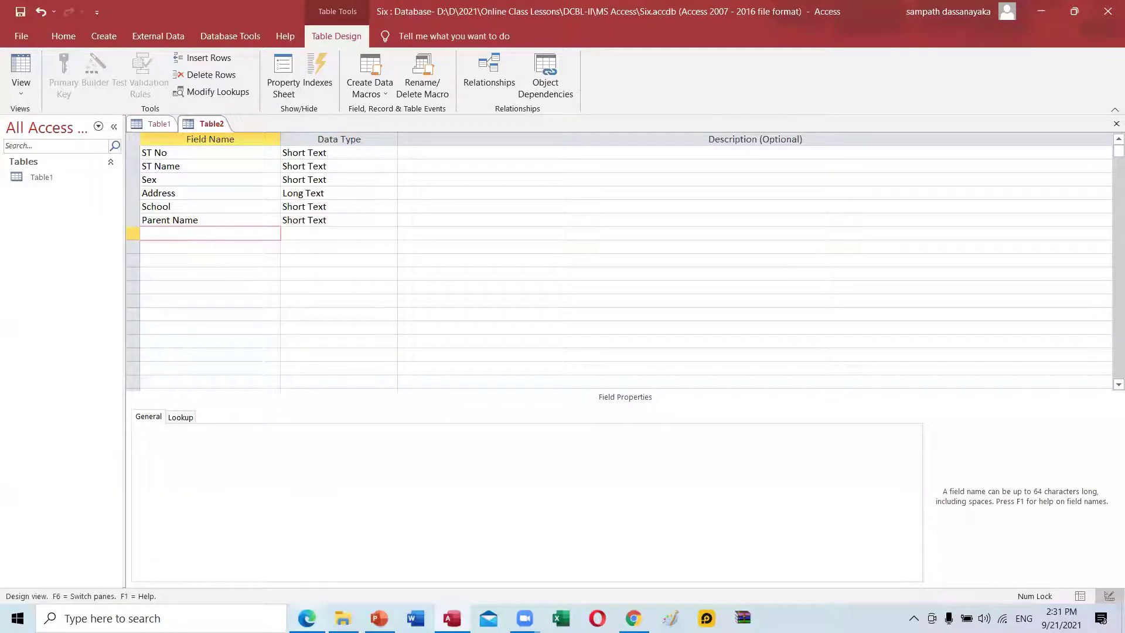
left_click(307, 617)
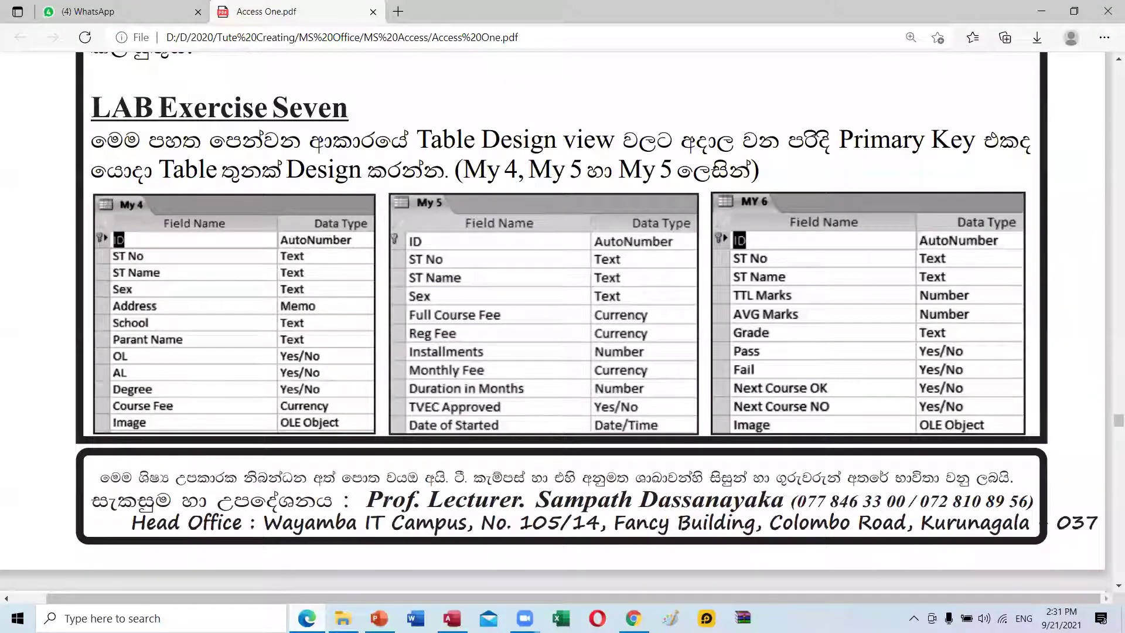
key("alt+Tab")
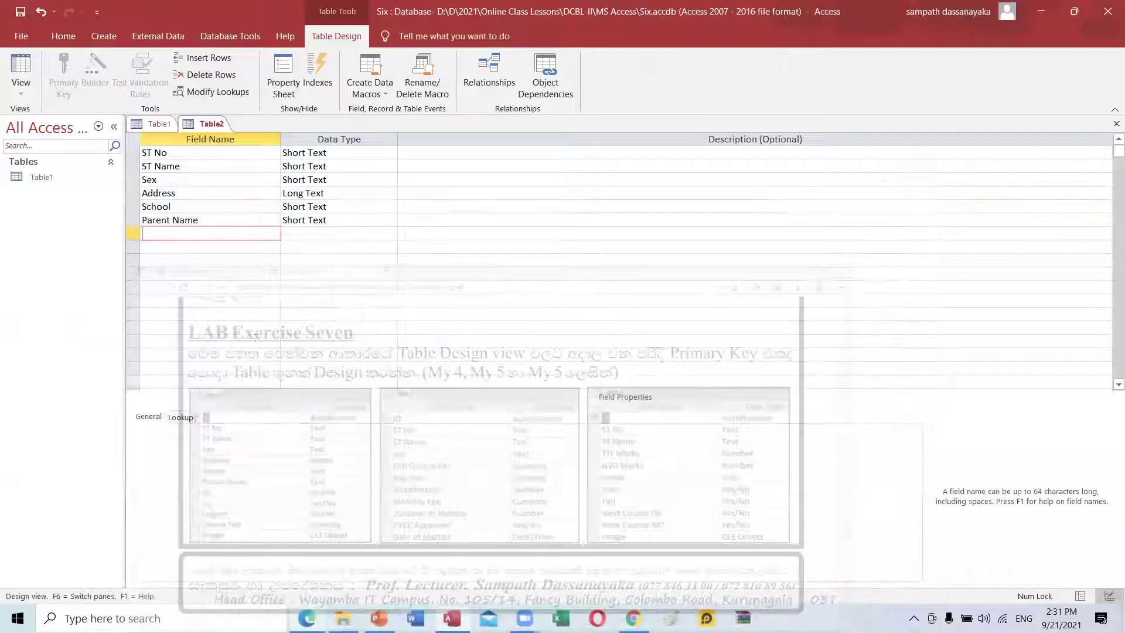
type("OK")
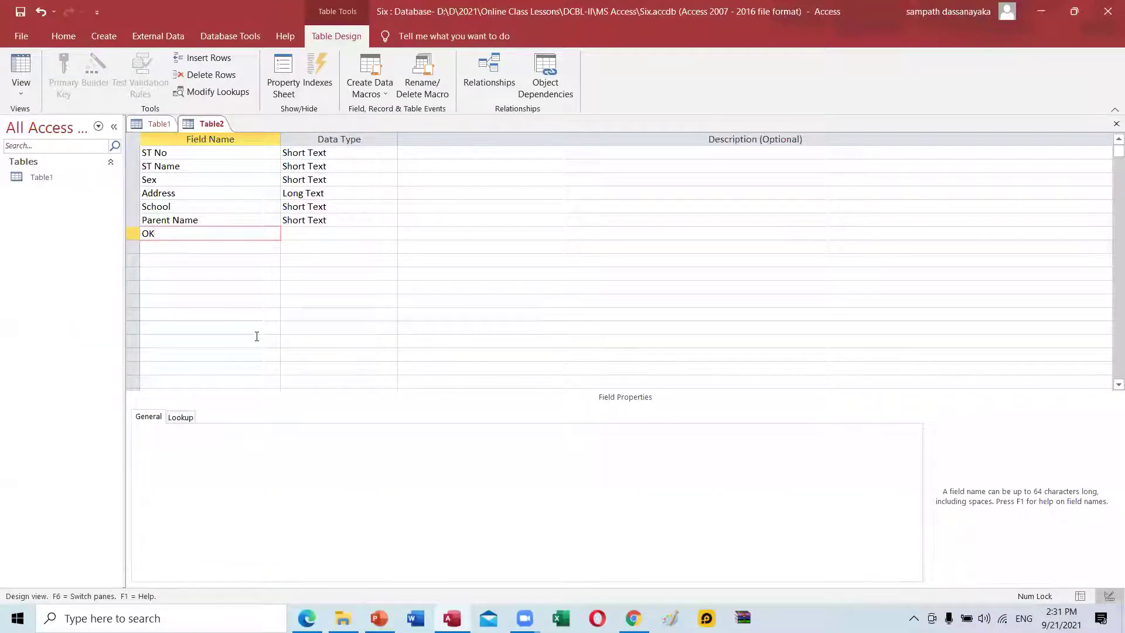
key("Tab")
left_click(215, 234)
key("BackSpace")
type("L")
left_click(375, 234)
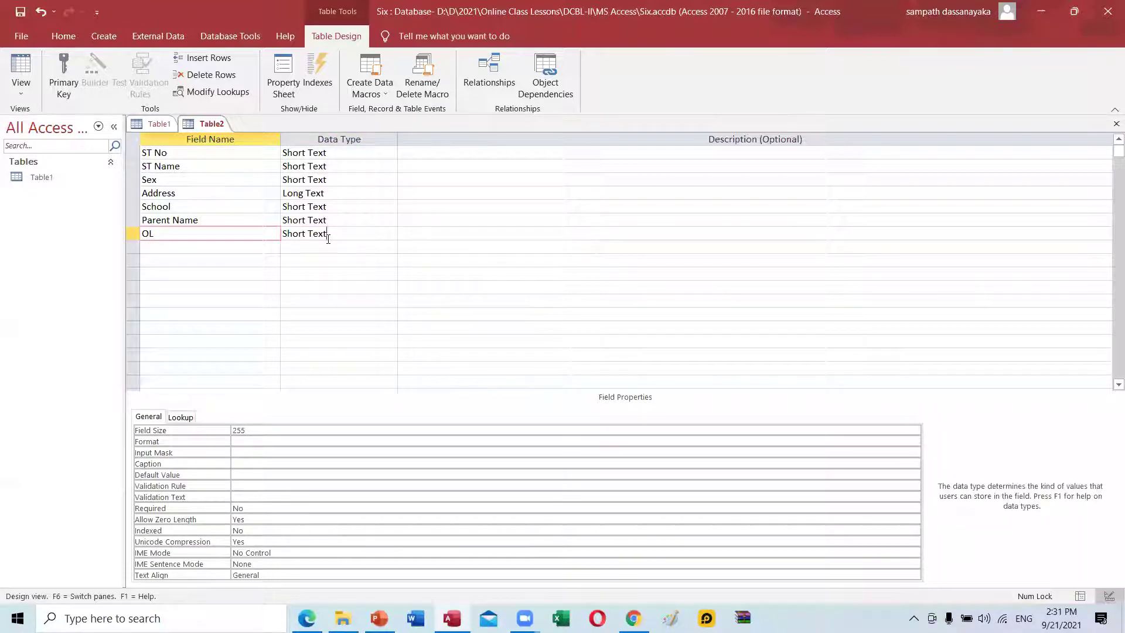
left_click(390, 234)
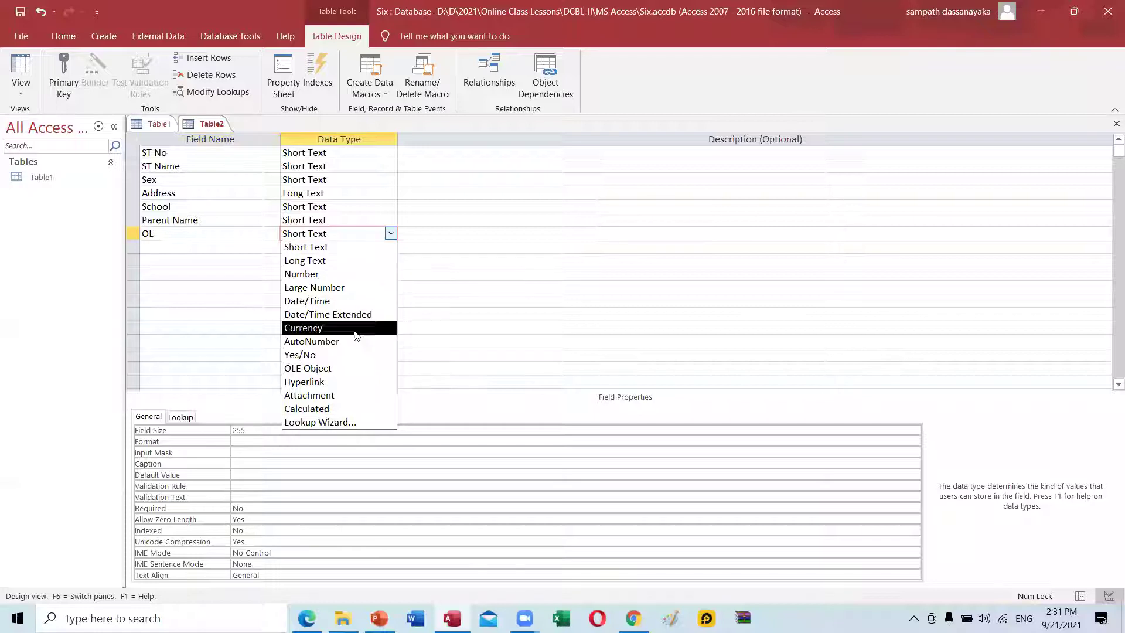
left_click(337, 354)
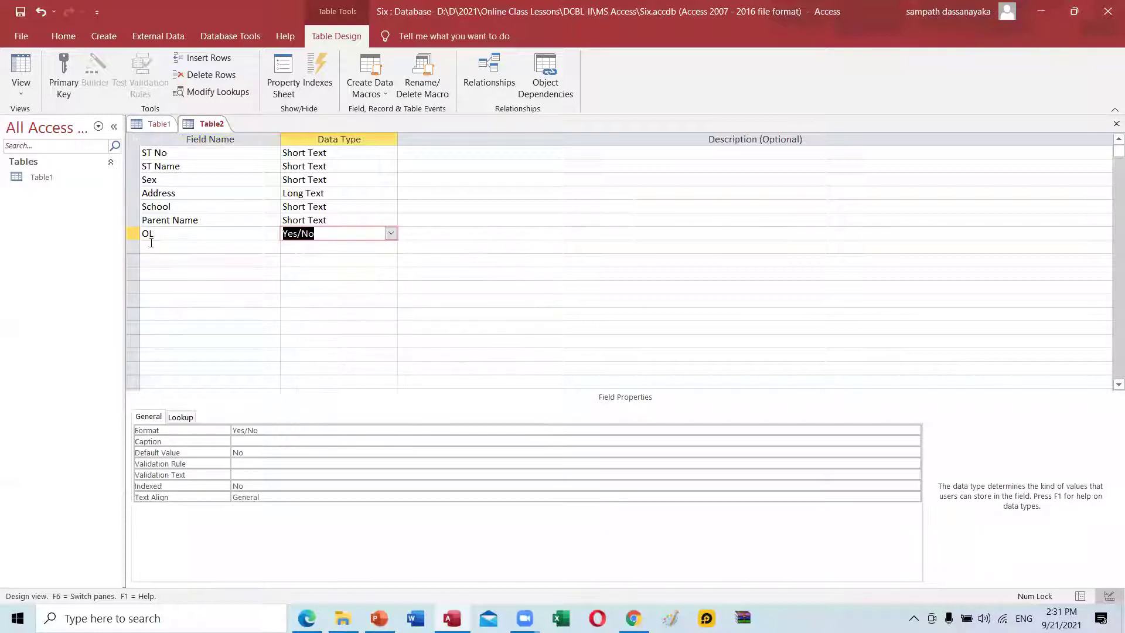
Add a field named AL below OL with the Yes/No data type
left_click(150, 245)
type("AL")
key("Tab")
left_click(391, 248)
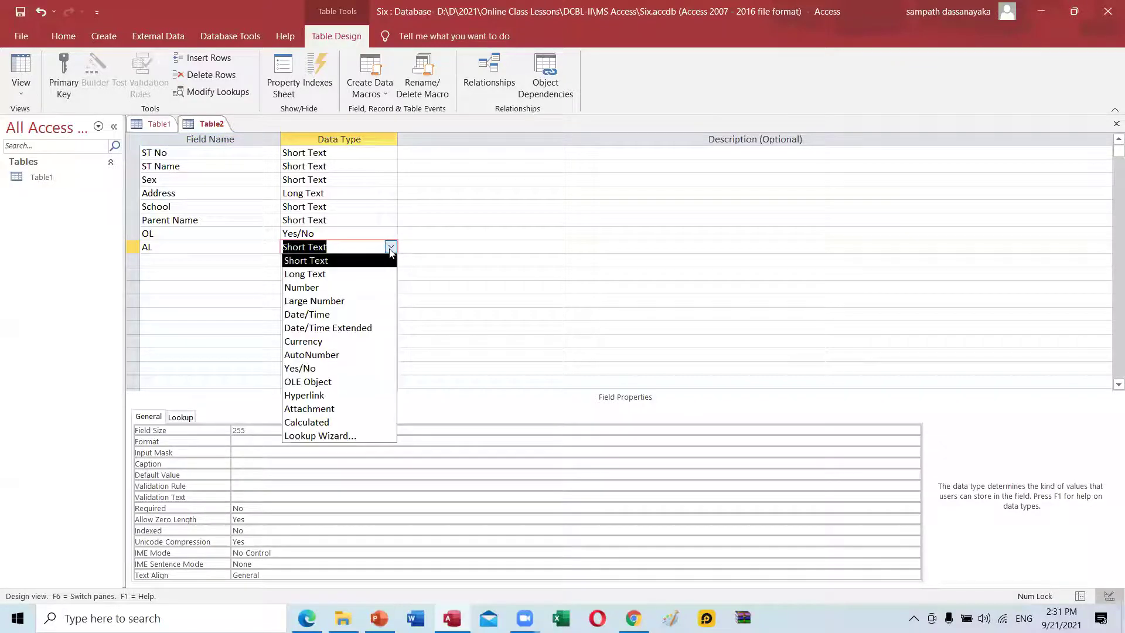
left_click(346, 369)
Consult the My 4 field list again, and add a field named Degree with the Yes/No data type
left_click(175, 261)
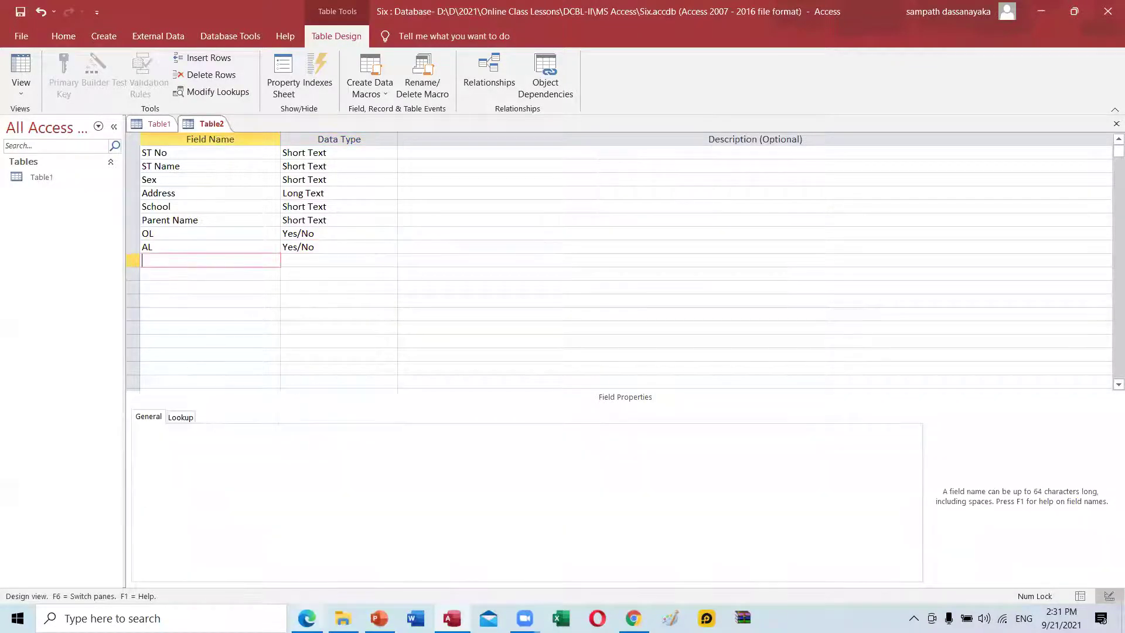
key("alt+Tab")
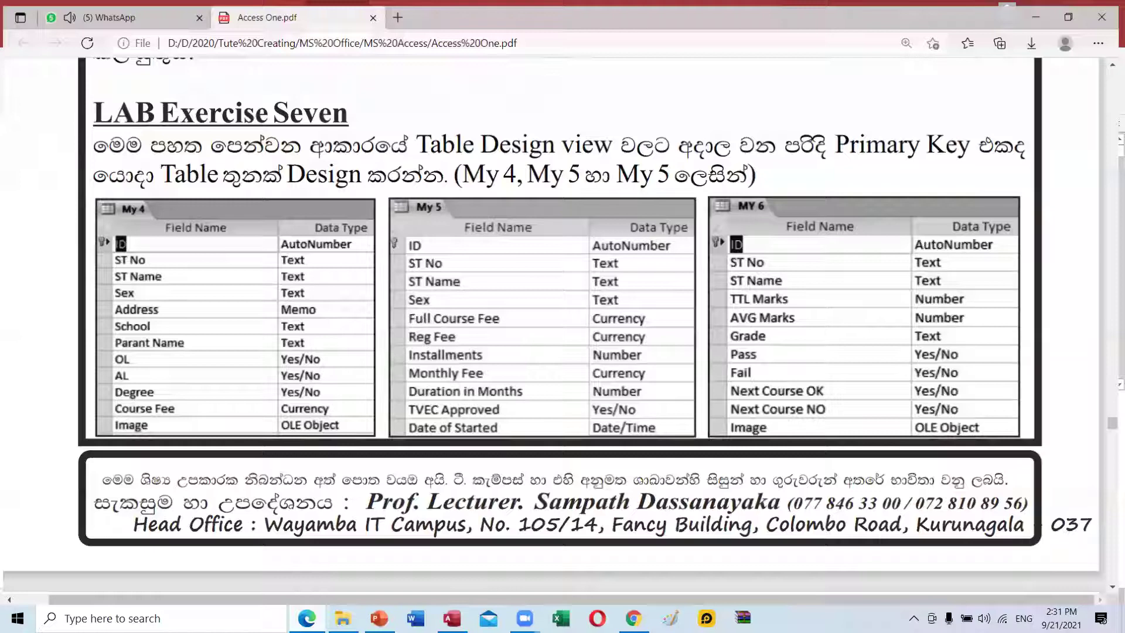
key("alt+Tab")
type("D")
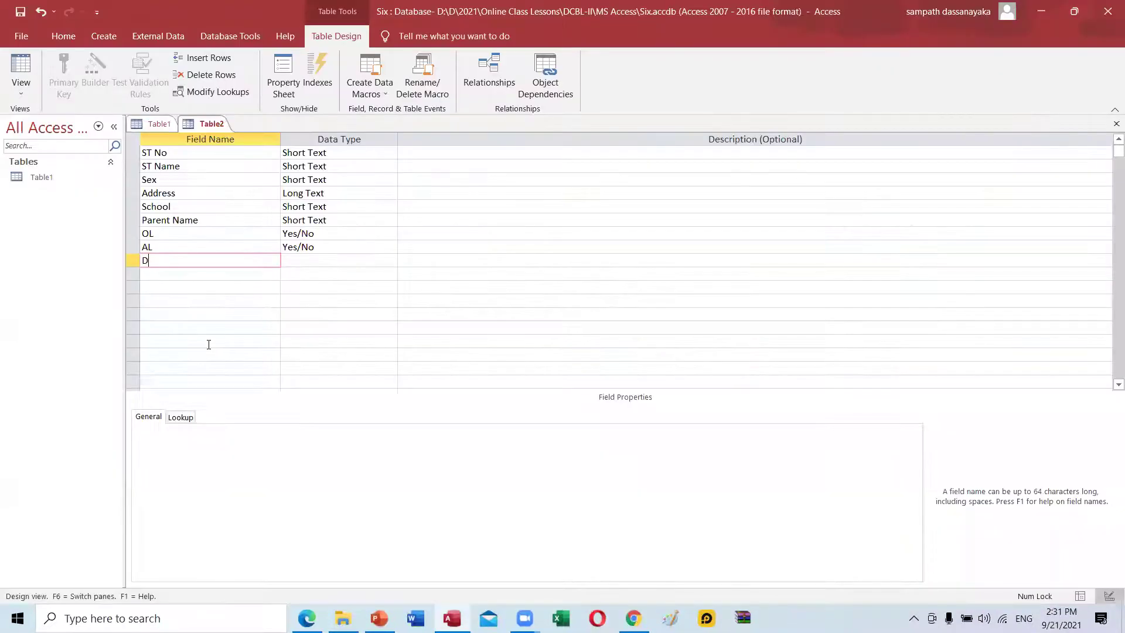
type("egree")
left_click(345, 261)
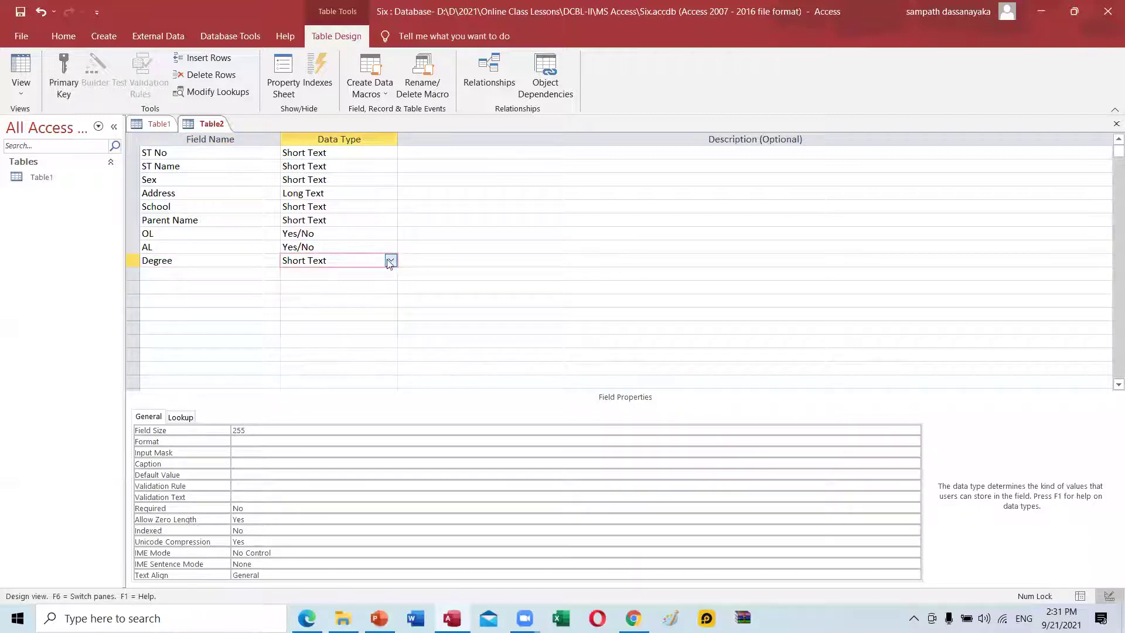
left_click(389, 261)
left_click(300, 381)
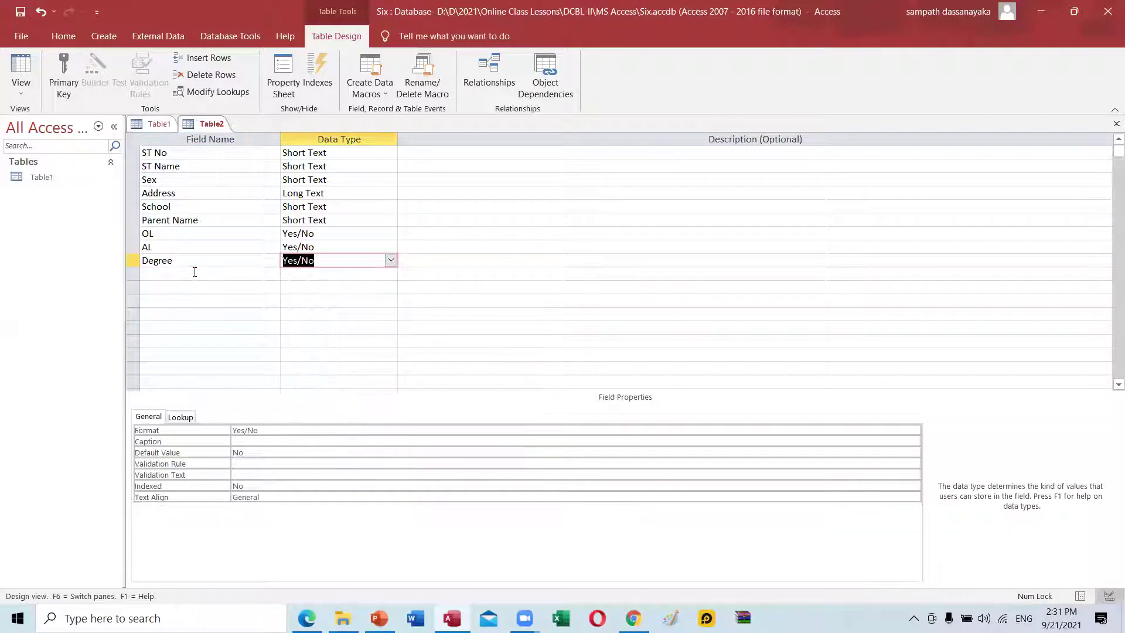
Check the PDF for the field after Degree, and add Course Fee with the Currency data type
key("Return")
key("Return")
left_click(307, 619)
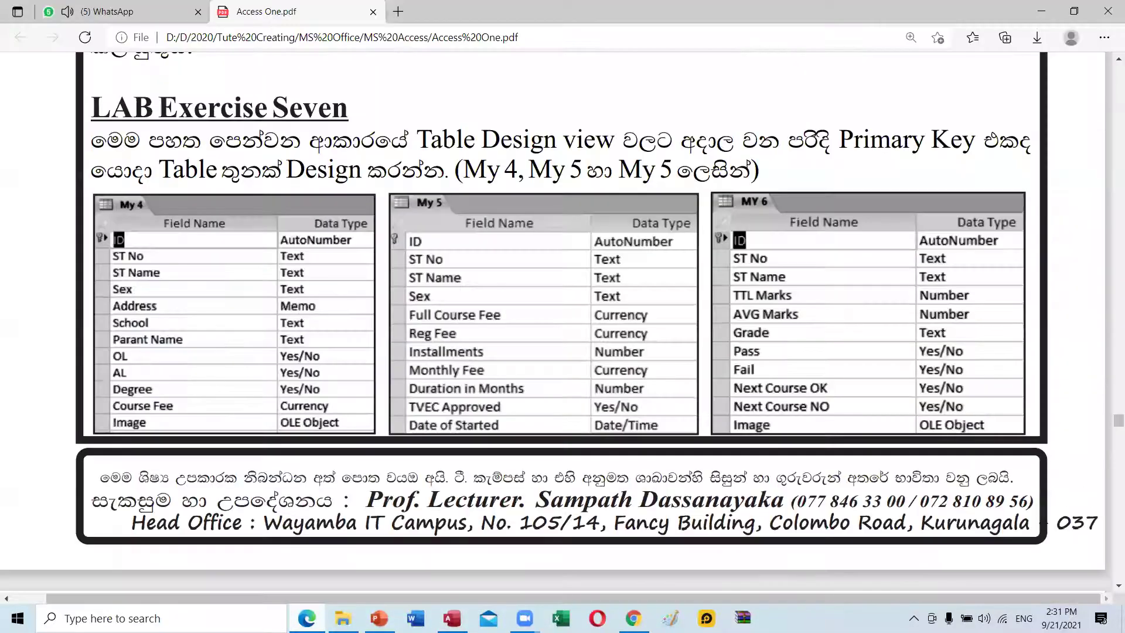
key("alt+Tab")
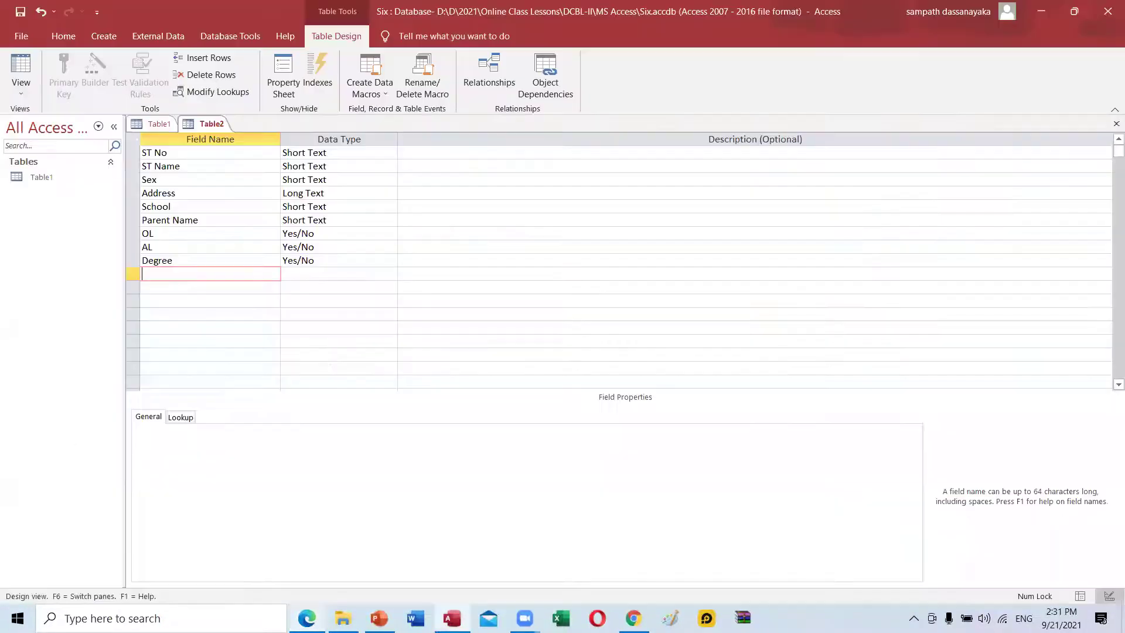
type("Course")
type(" Fr")
type("ee")
left_click(359, 276)
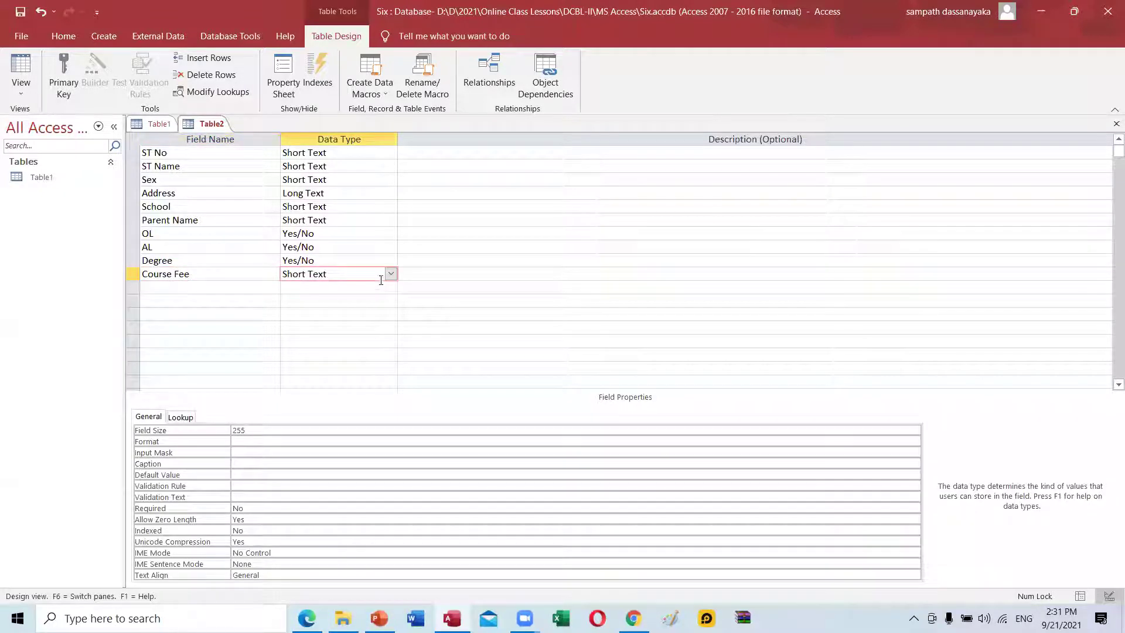
left_click(388, 275)
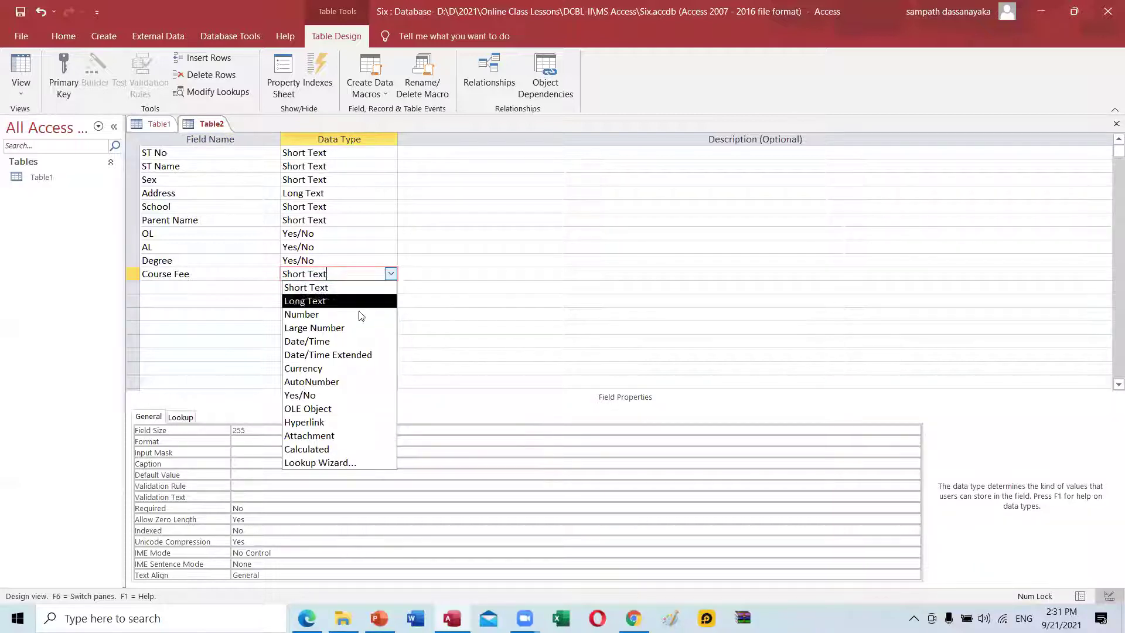
left_click(297, 368)
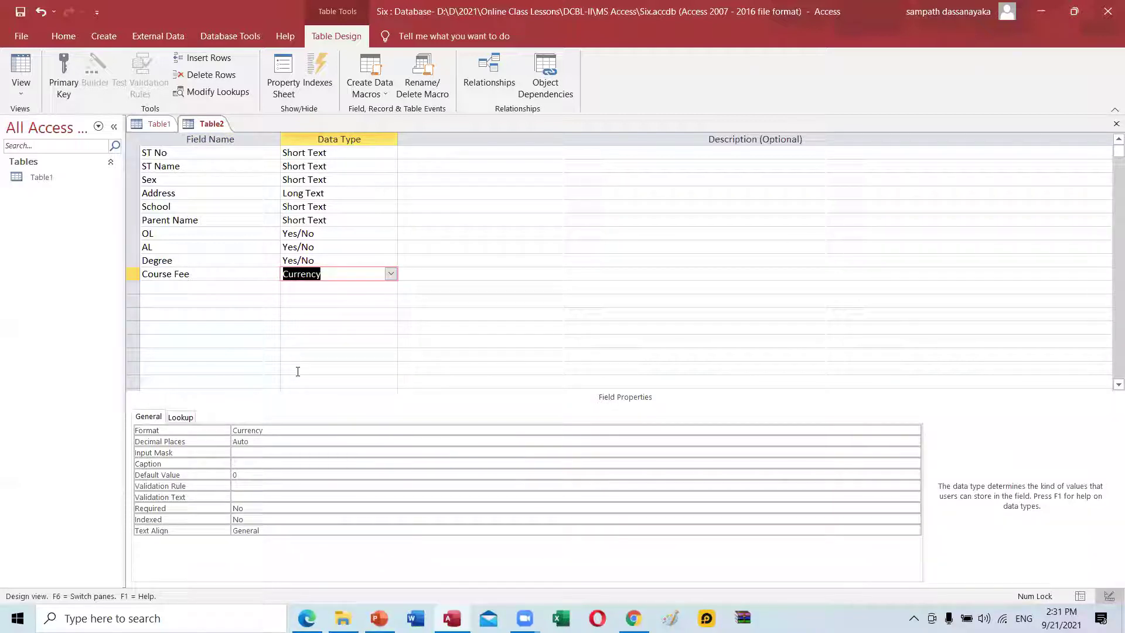
Set the Format property of the Course Fee field to Standard
left_click(282, 431)
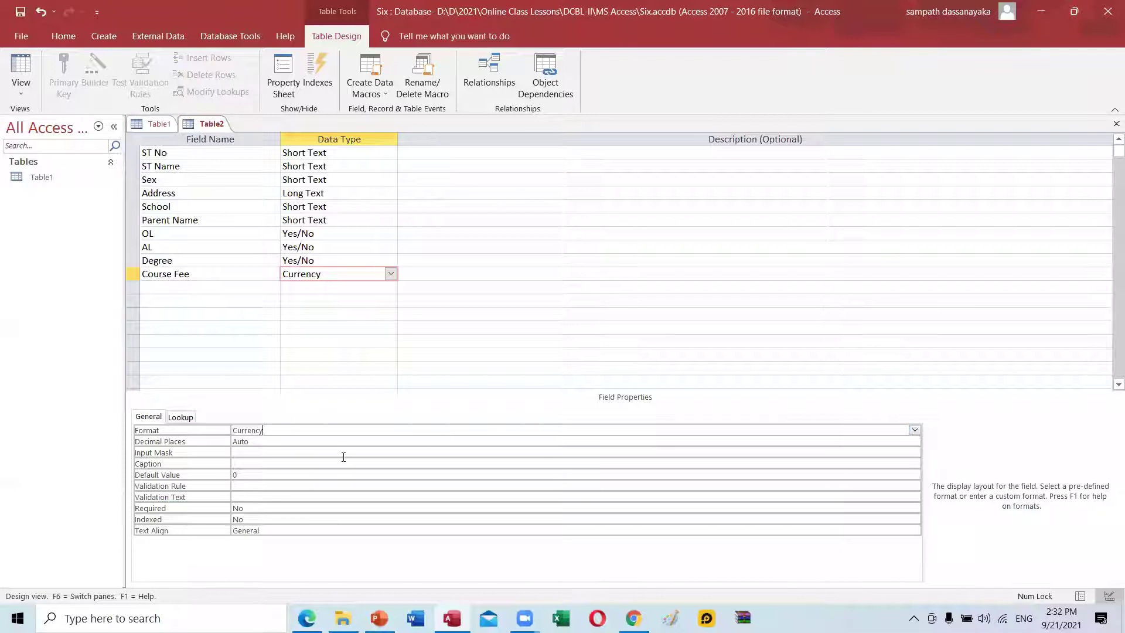
key("BackSpace")
key("BackSpace")
key("BackSpace")
key("BackSpace")
key("BackSpace")
key("BackSpace")
key("BackSpace")
left_click(914, 430)
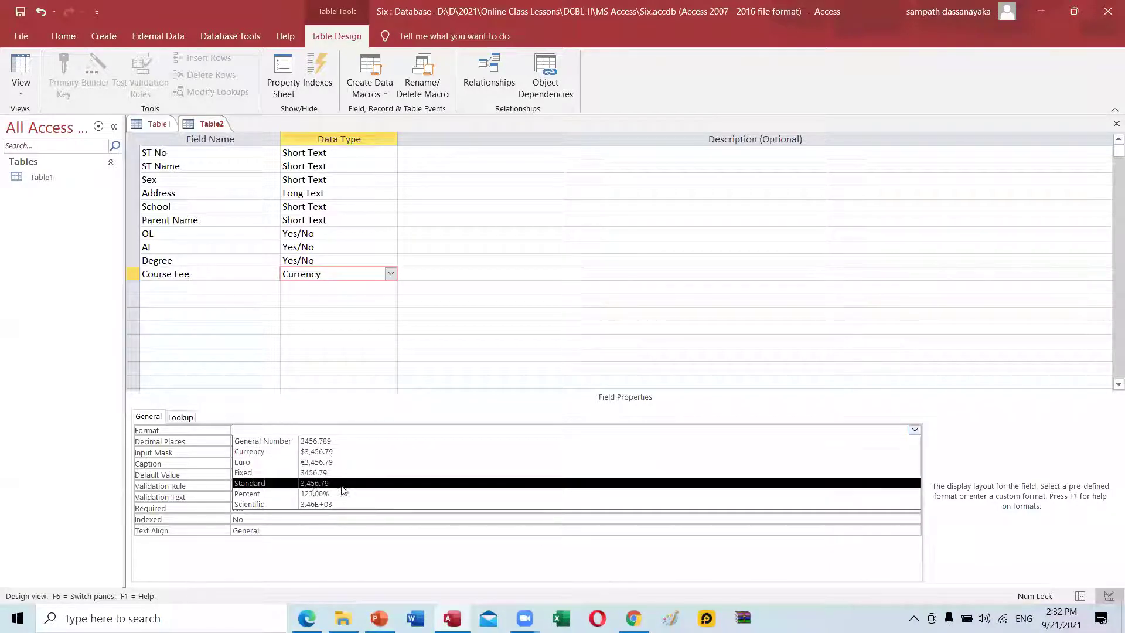
left_click(290, 484)
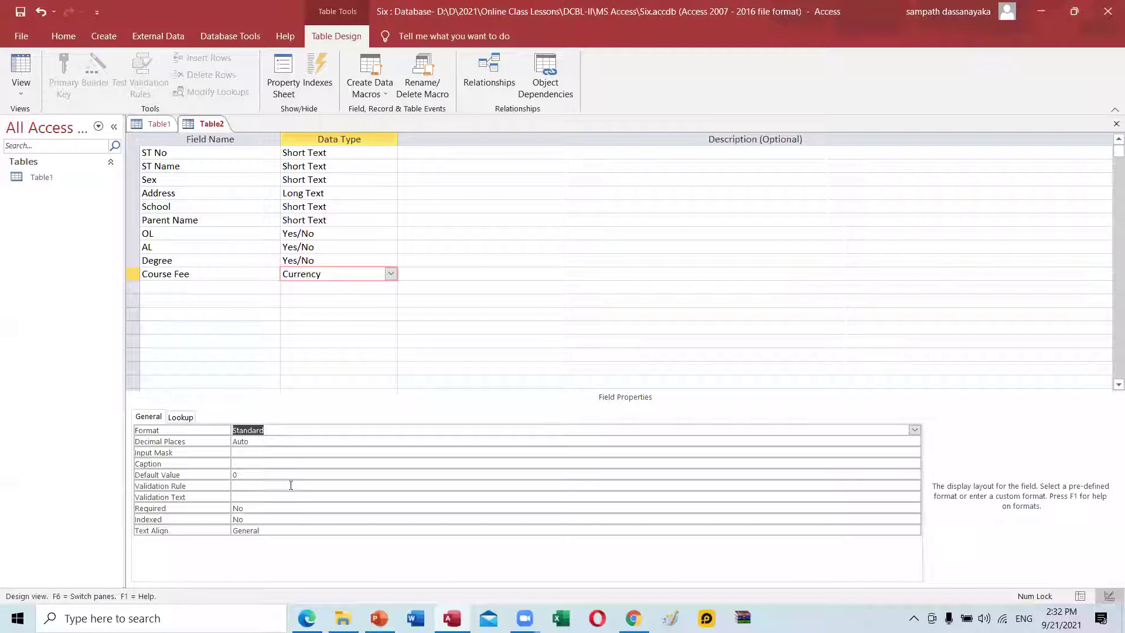
Check the PDF for the field after Course Fee, and add Image with the OLE Object data type
left_click(177, 287)
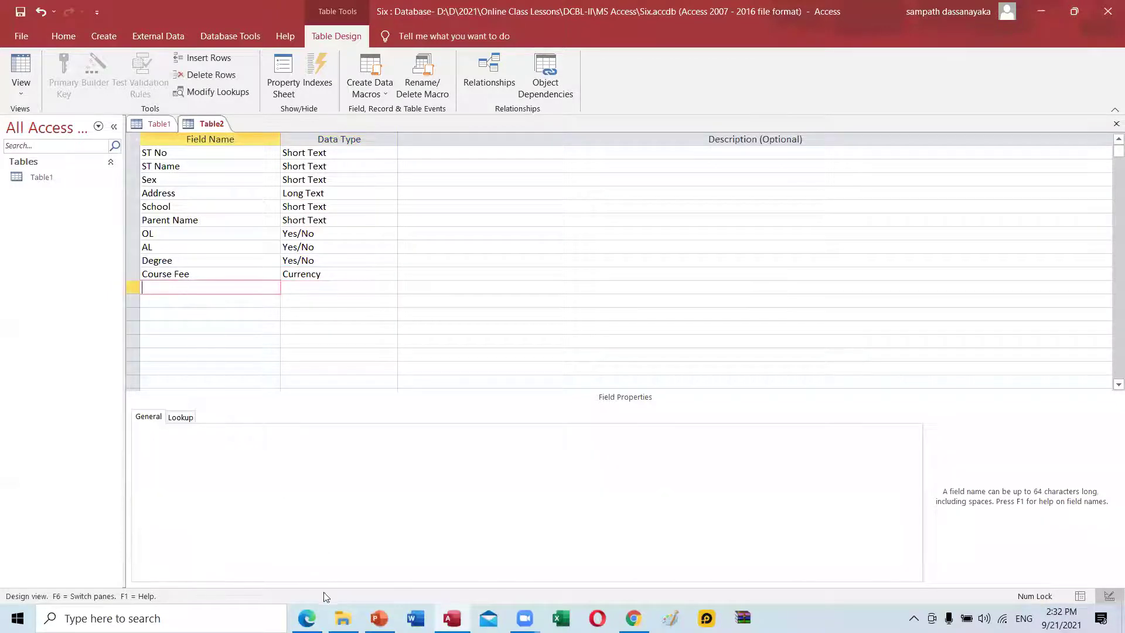
left_click(306, 618)
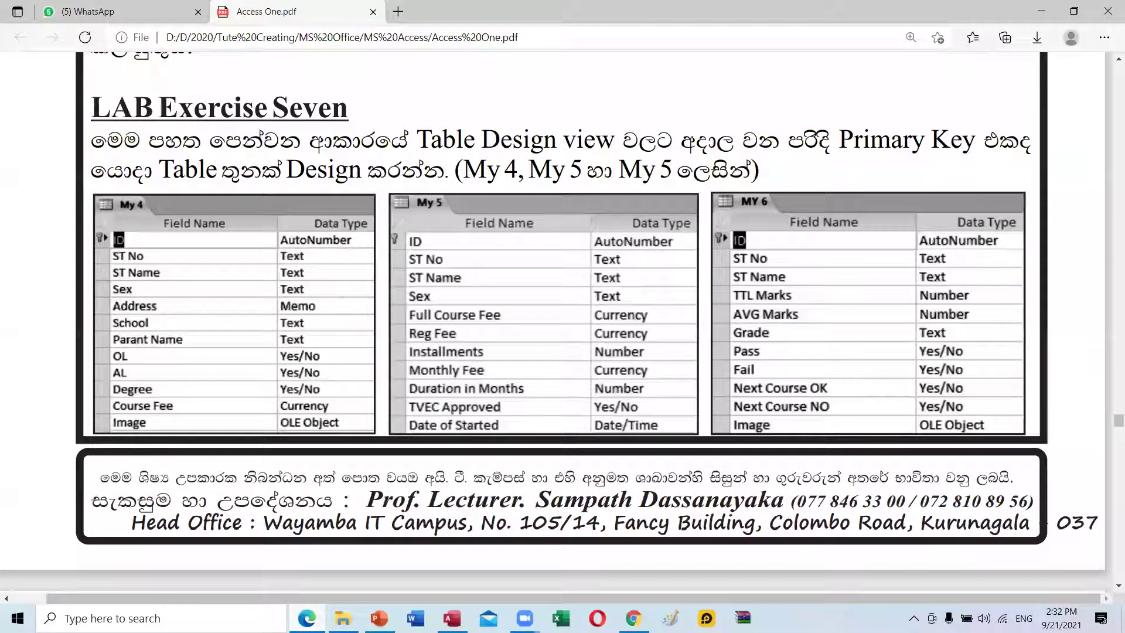
key("alt+Tab")
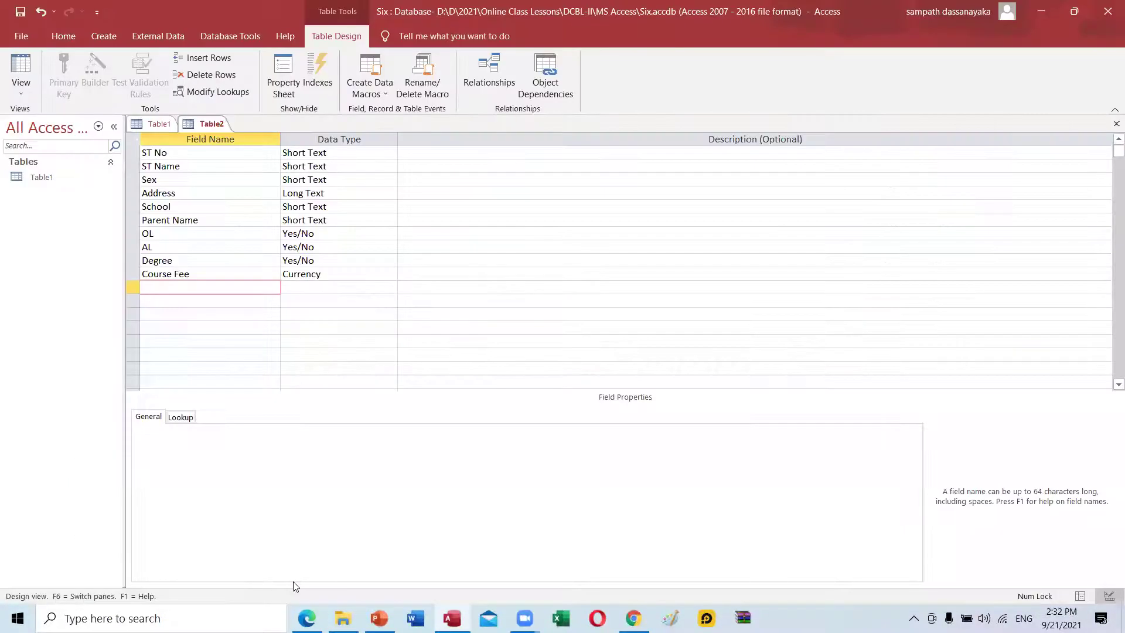
type("Image")
key("Tab")
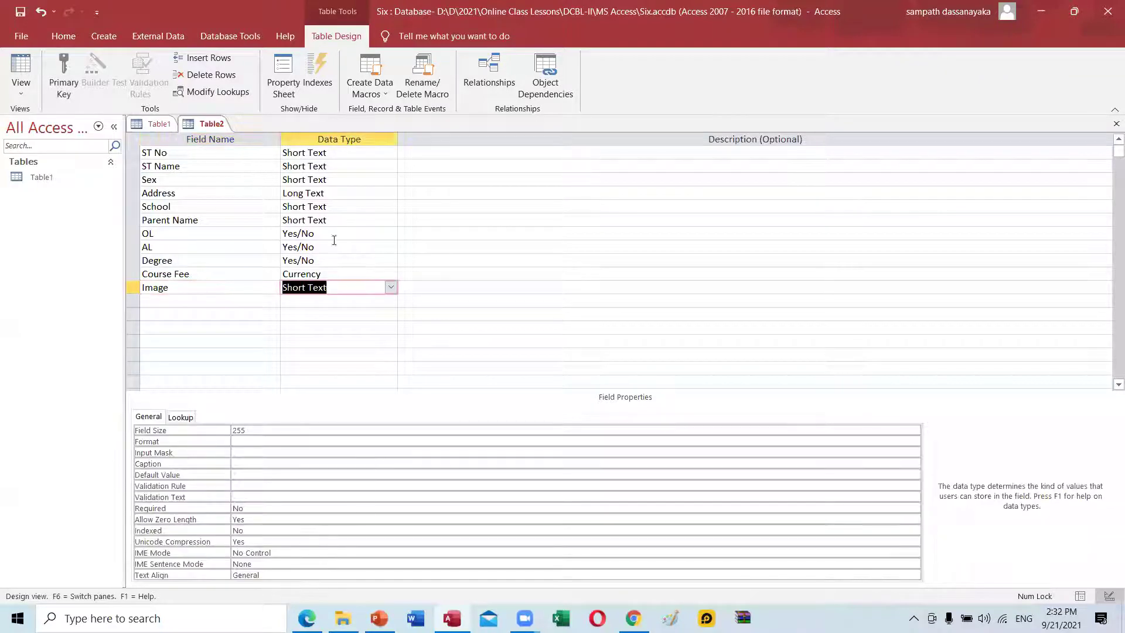
left_click(391, 287)
left_click(354, 422)
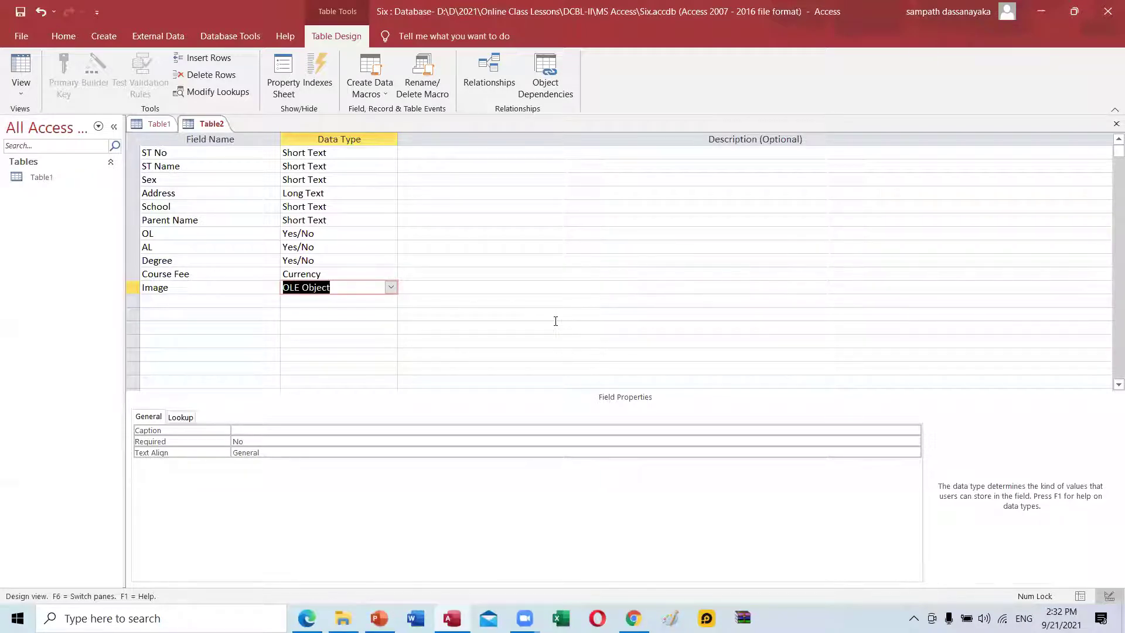
Save the table under the name My 5, and let Access create a primary key for it
key("ctrl+s")
type("M")
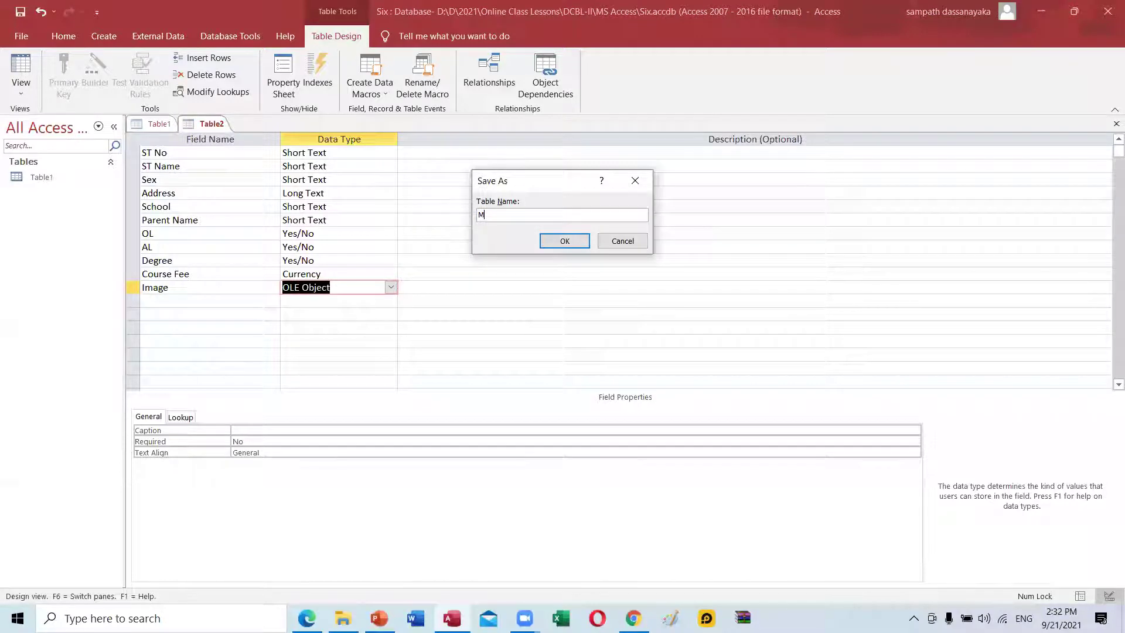
type("y S")
key("Return")
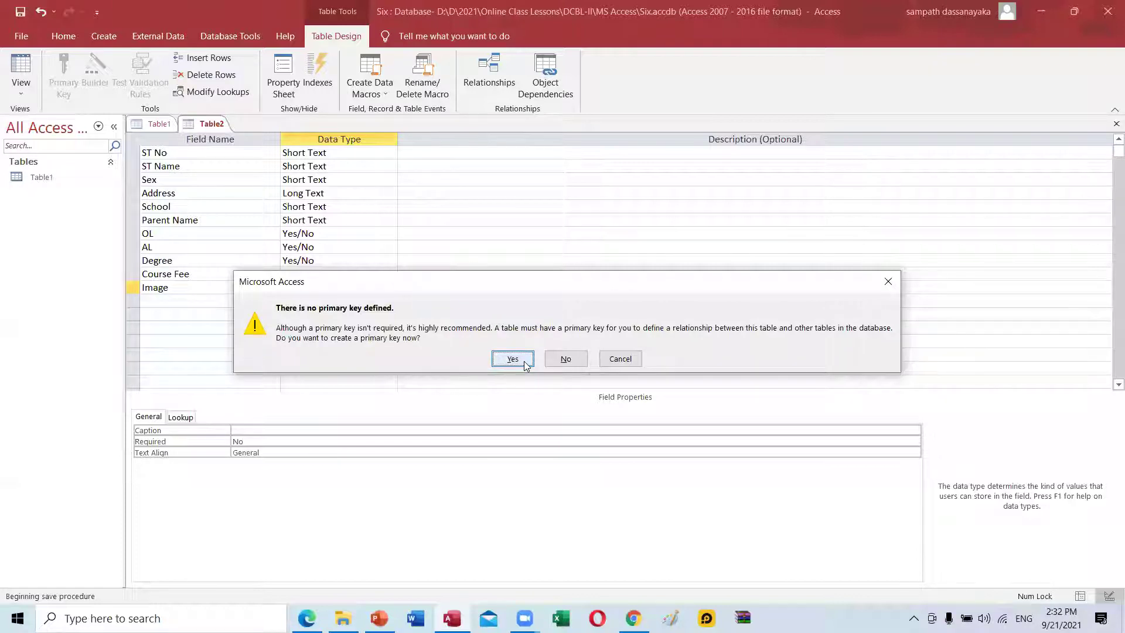
left_click(525, 364)
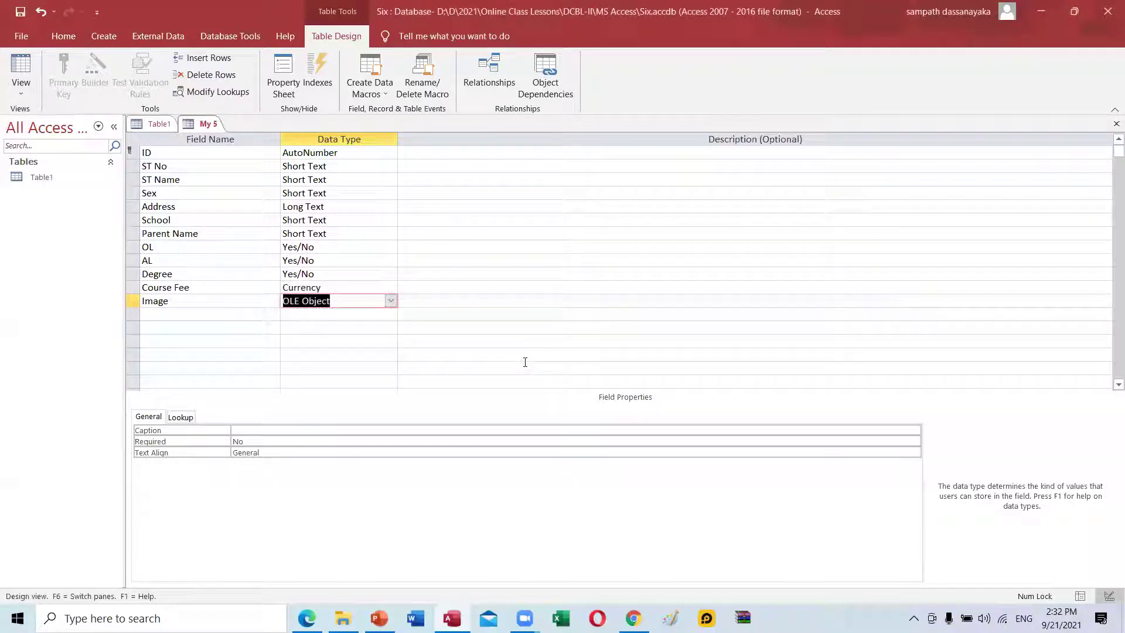
left_click(158, 154)
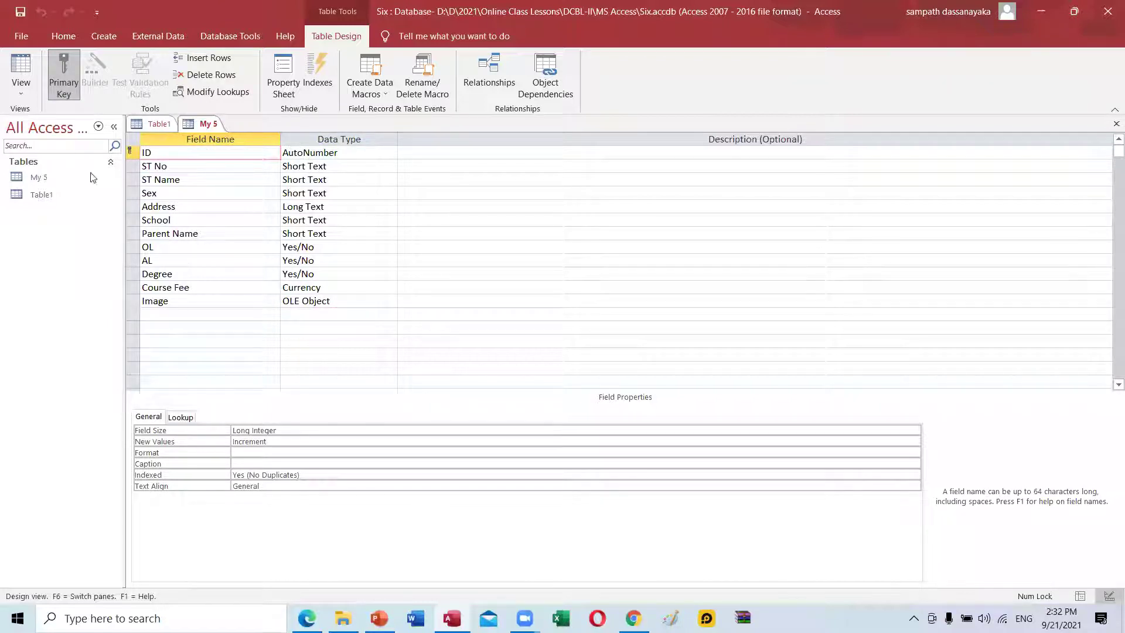
Create another new table in Design view, and consult the field lists of LAB Exercise Seven in the PDF
left_click(105, 37)
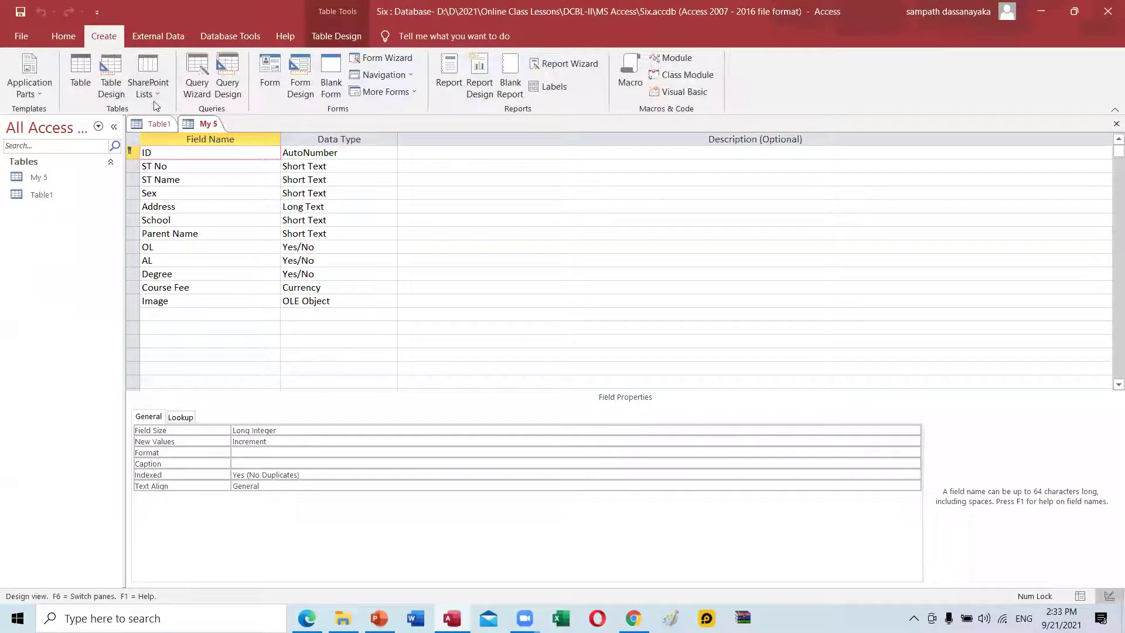
left_click(110, 75)
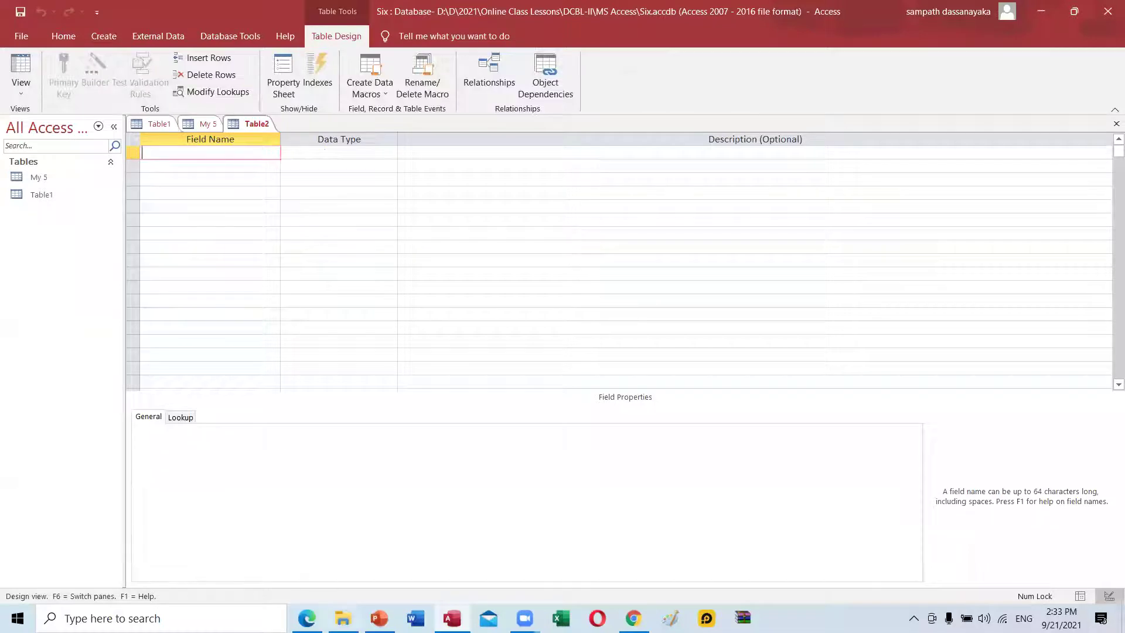
left_click(306, 619)
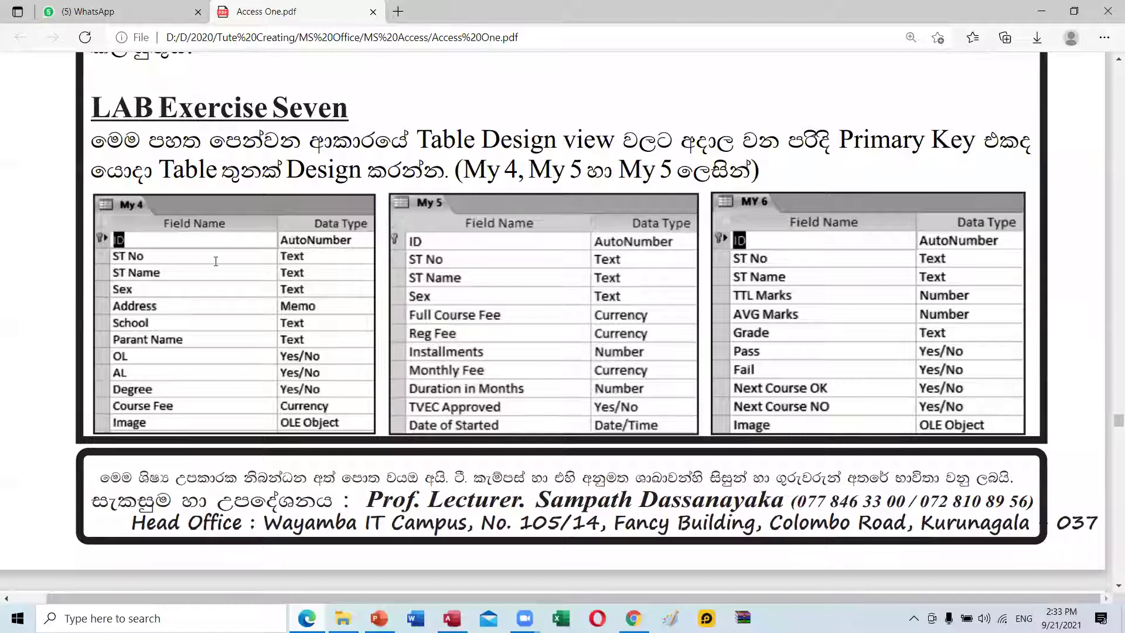
key("alt+Tab")
Add ST No as the new table's first Short Text field, and shorten its field size
type("ST N")
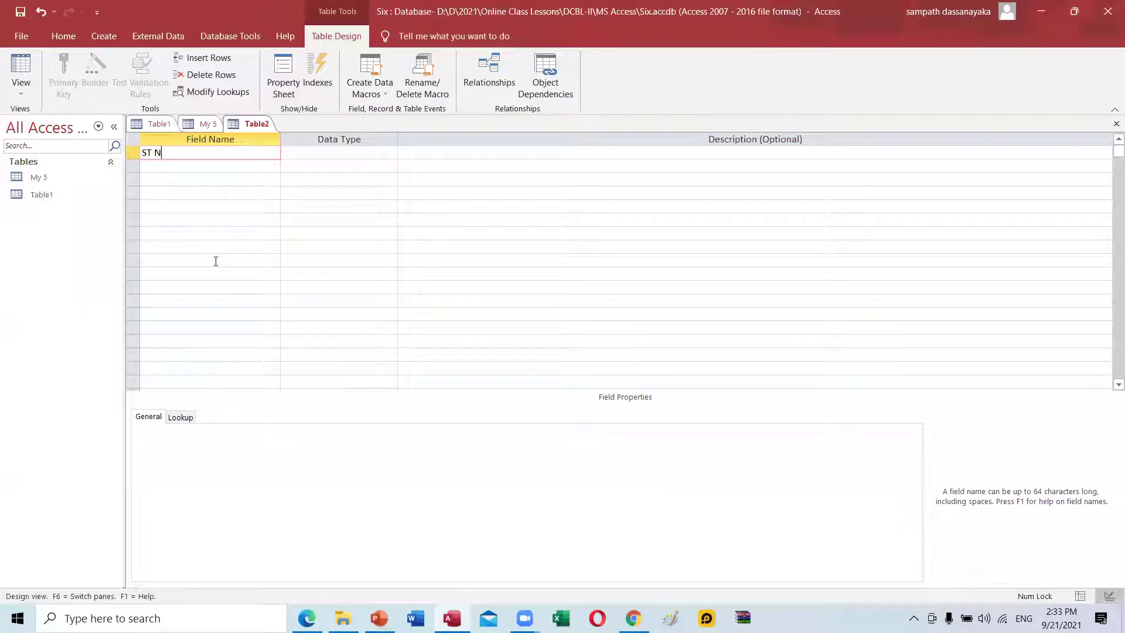
type("o")
key("Tab")
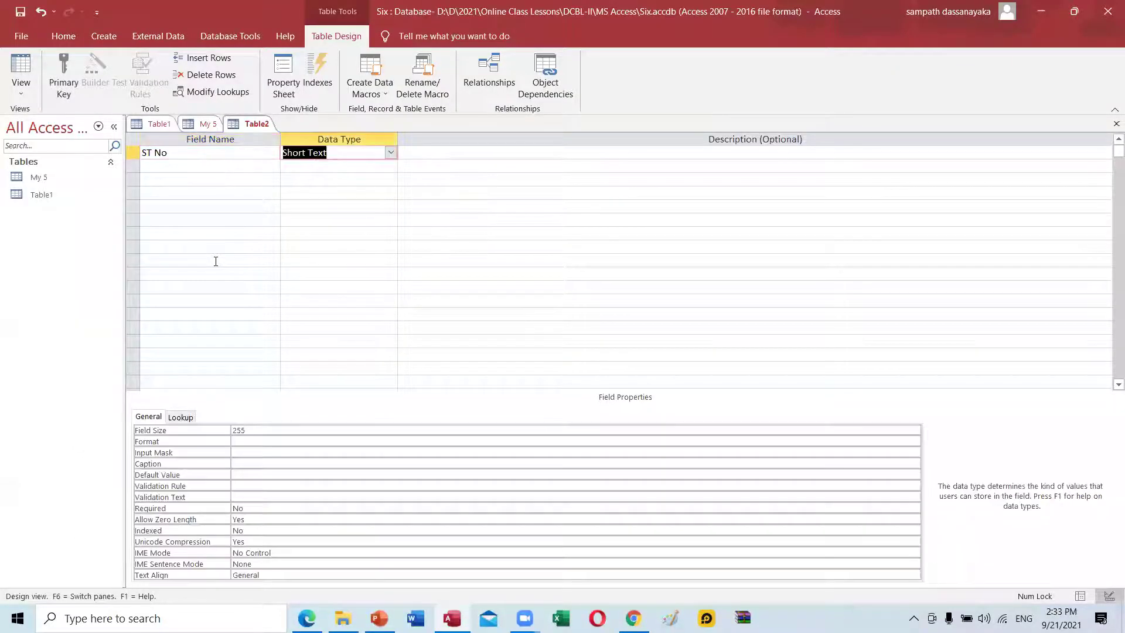
left_click(281, 426)
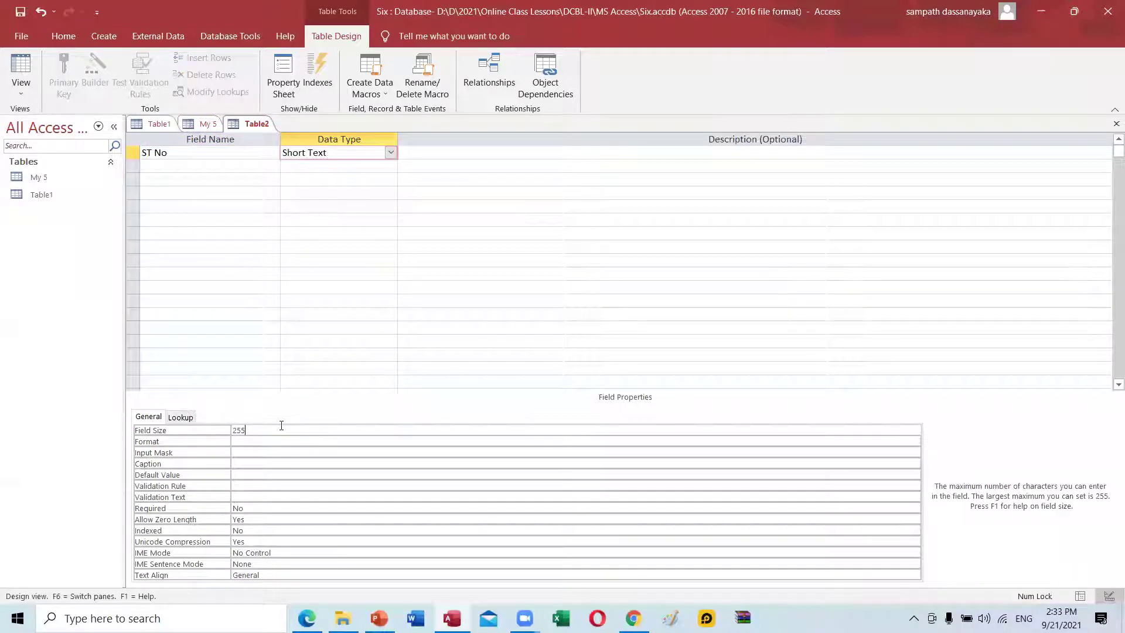
key("BackSpace")
key("BackSpace")
Add ST Name as a Short Text field below ST No, and replace its default field size
left_click(162, 162)
type("ST Name")
key("Tab")
left_click(257, 426)
key("BackSpace")
key("BackSpace")
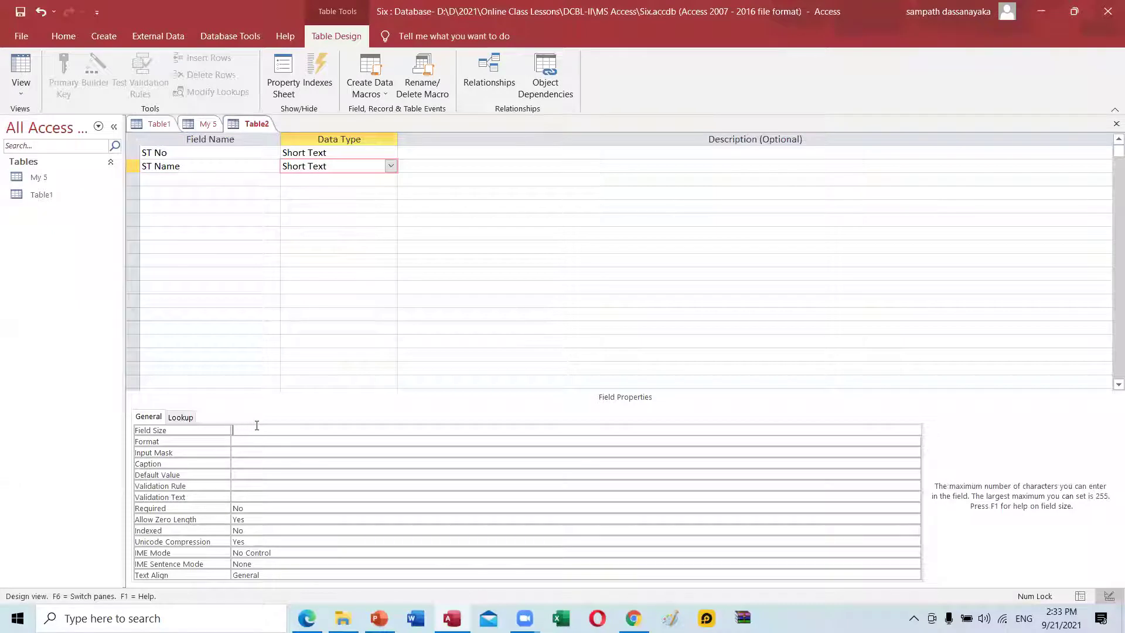
type("0")
Add Sex as a Short Text field below ST Name, with a field size of 6
left_click(155, 182)
type("Sex")
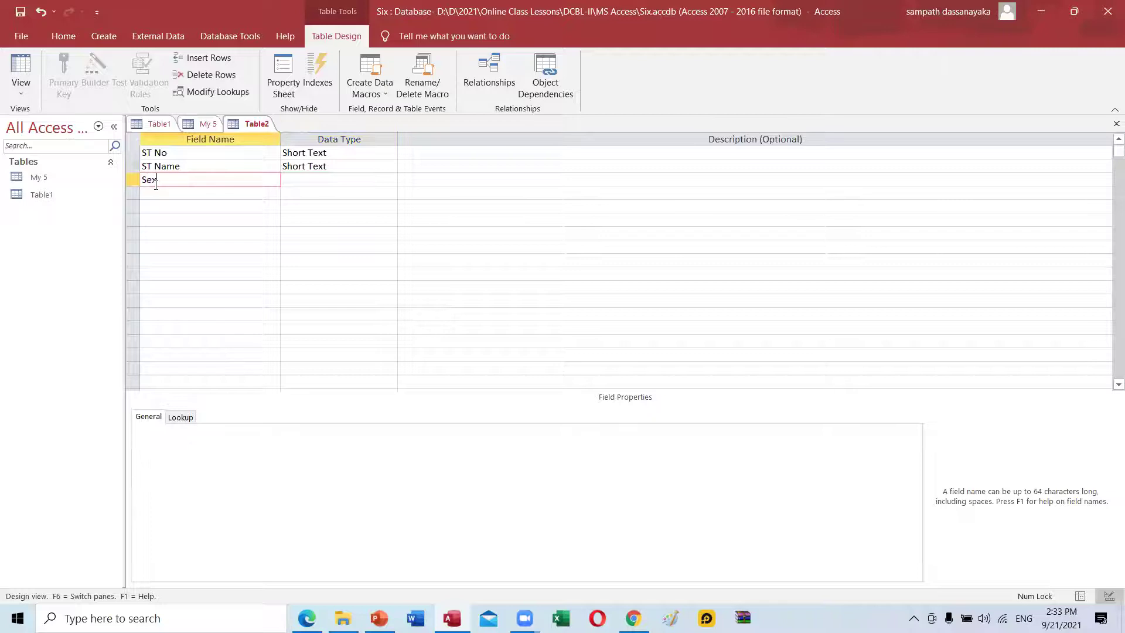
key("Tab")
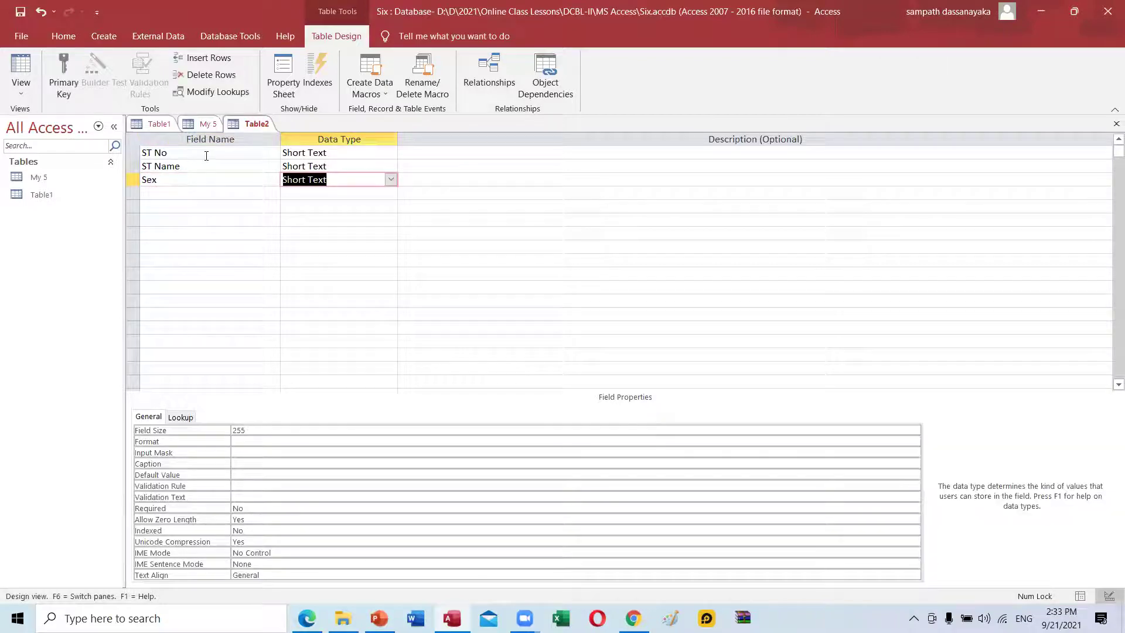
left_click(279, 432)
key("BackSpace")
key("BackSpace")
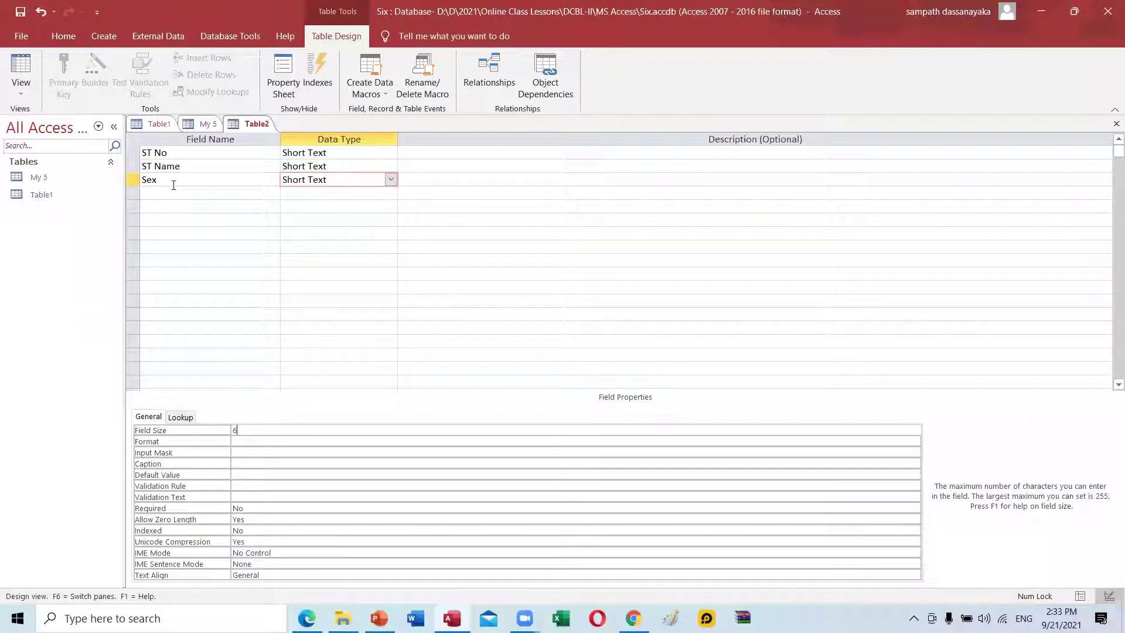
Check the PDF for the field after Sex, and add Full Course Fee with the Currency data type
left_click(160, 201)
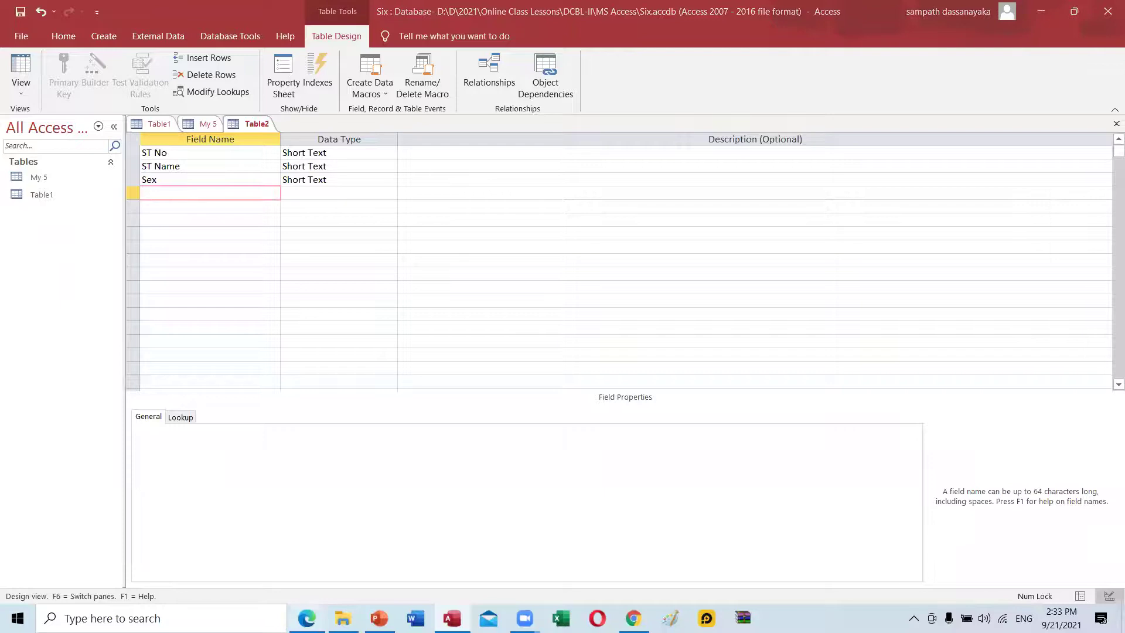
key("alt+Tab")
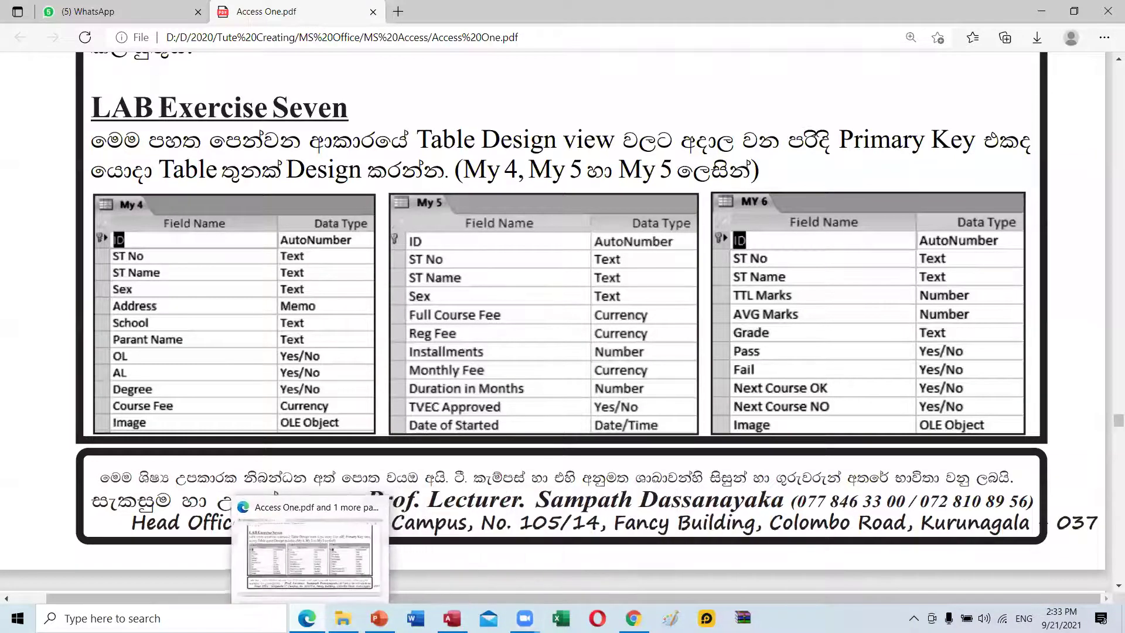
left_click(452, 618)
type("F")
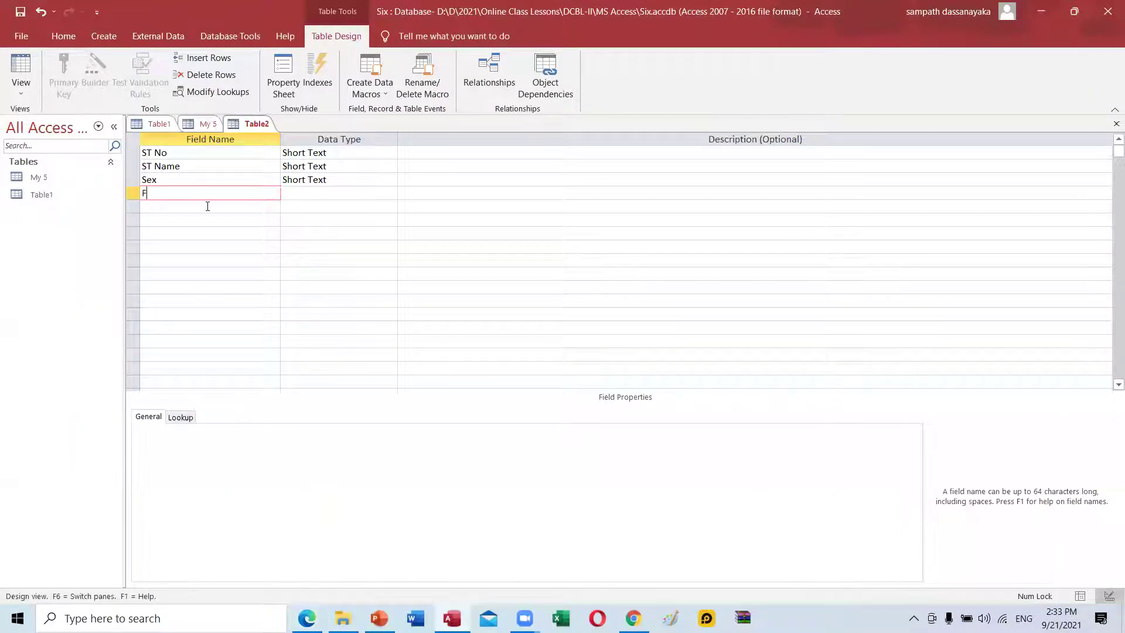
type("ull Course Fee")
left_click(374, 190)
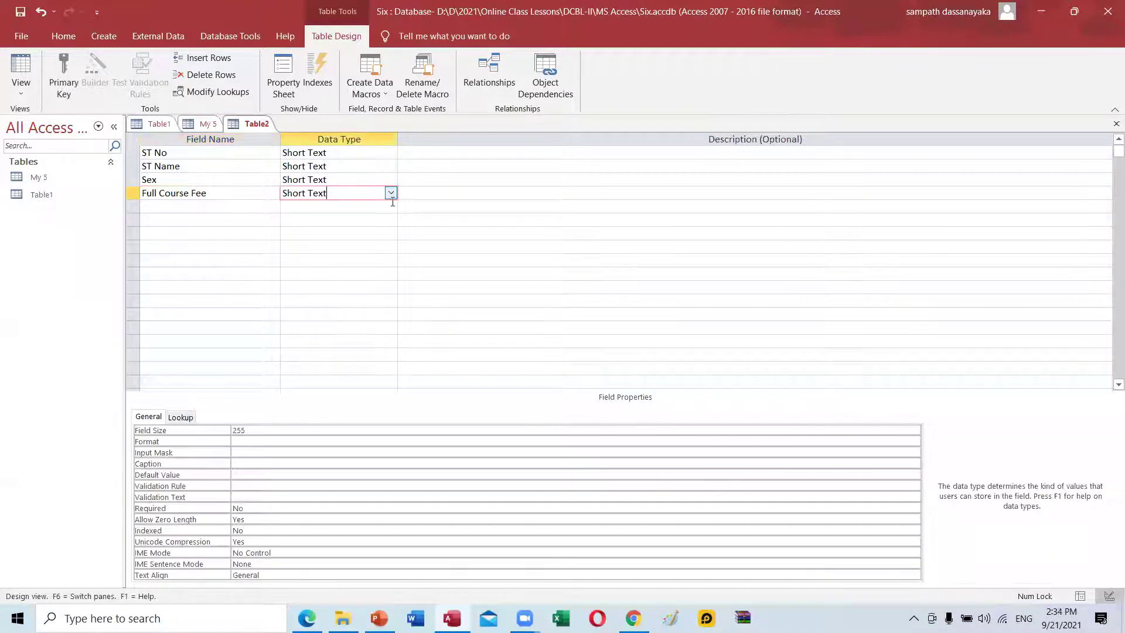
left_click(390, 193)
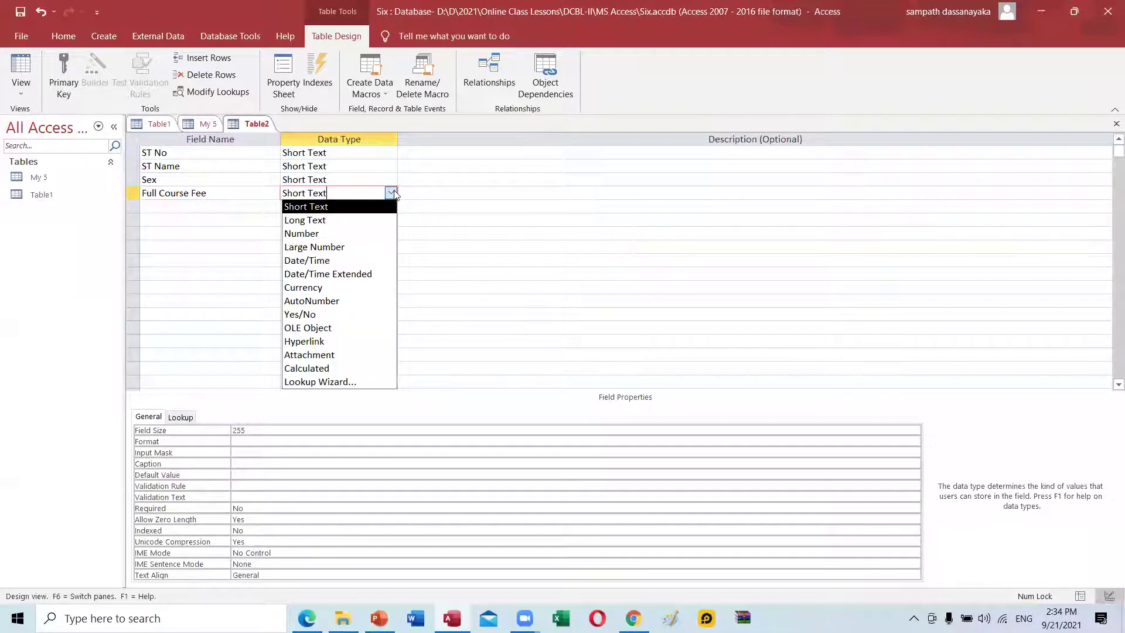
left_click(352, 289)
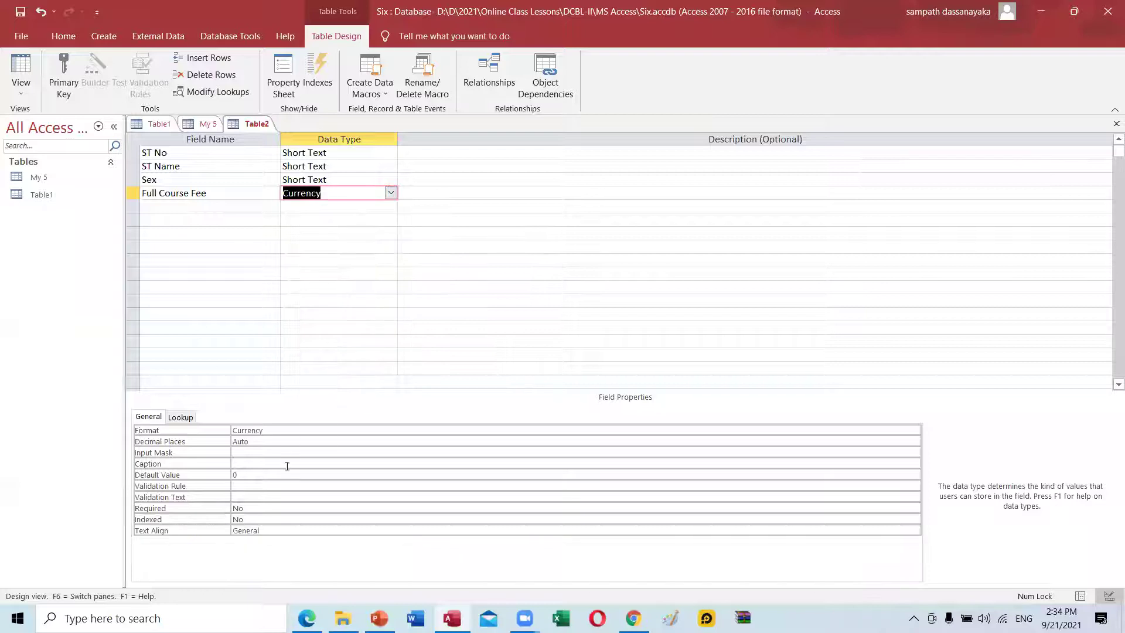
Set the Format property of the Full Course Fee field to Standard
left_click(903, 430)
left_click(914, 430)
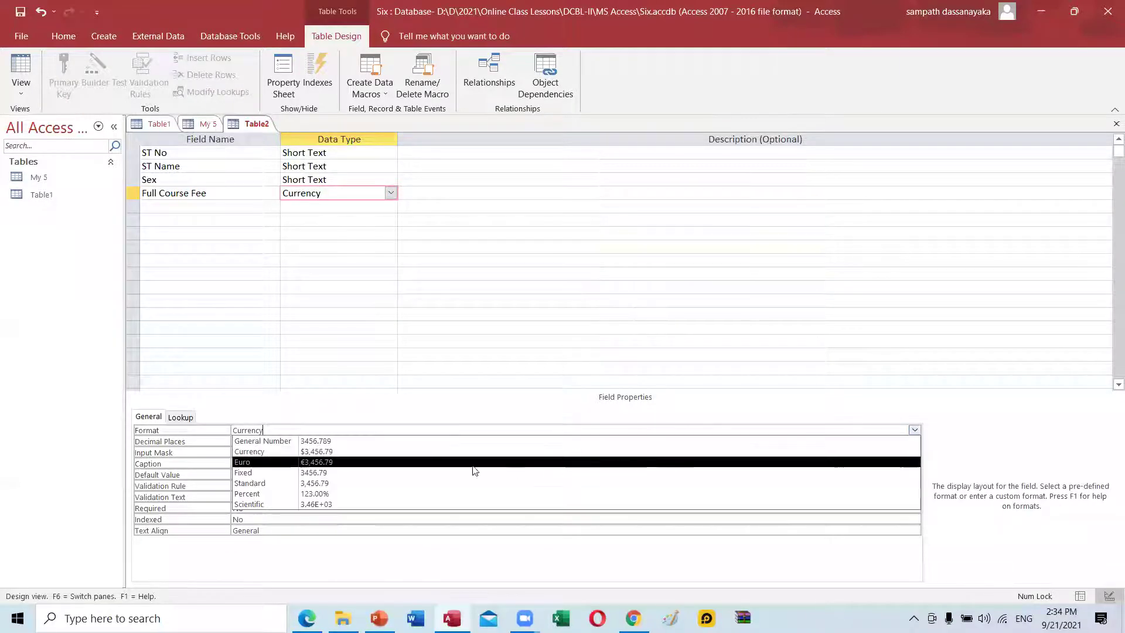
left_click(320, 483)
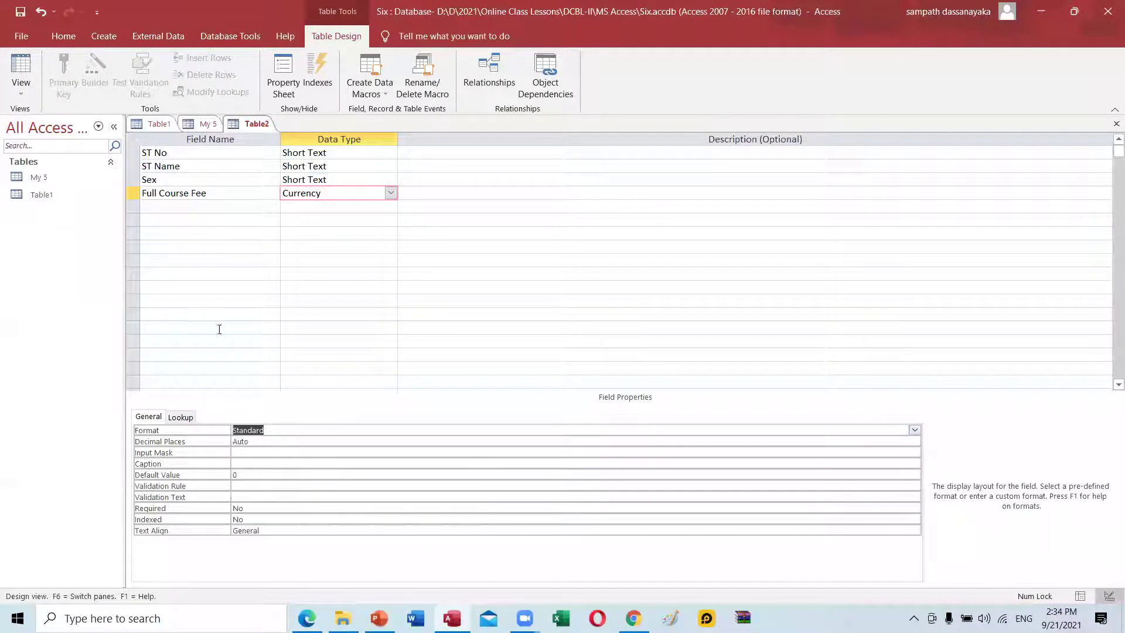
Check the PDF for the field after Full Course Fee, and add Reg Fee with the Currency data type
left_click(169, 207)
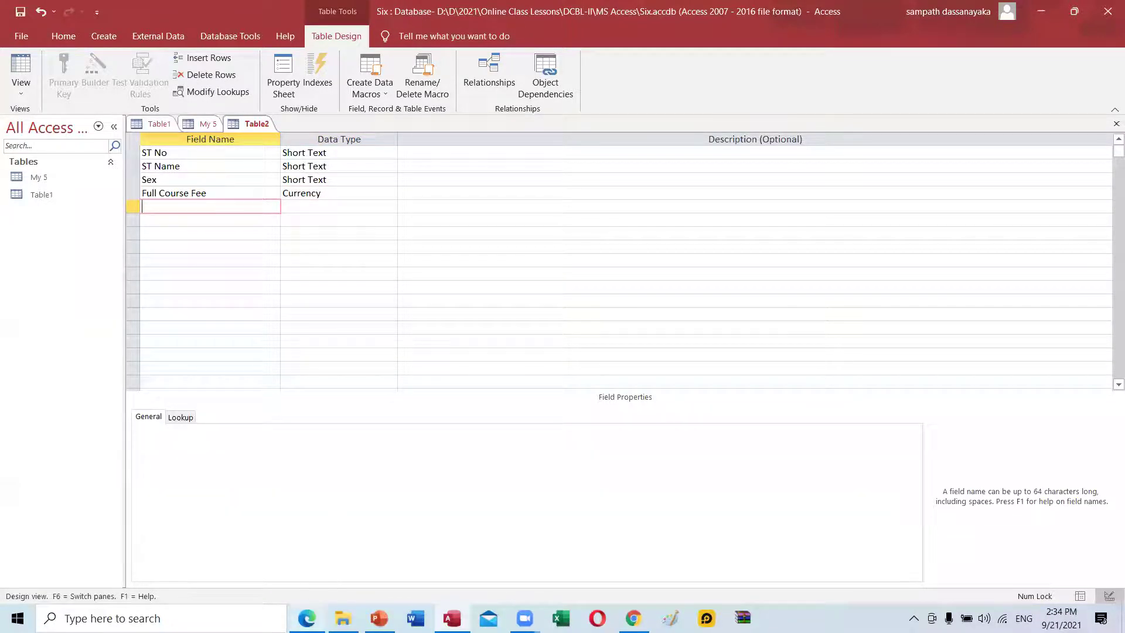
key("alt+Tab")
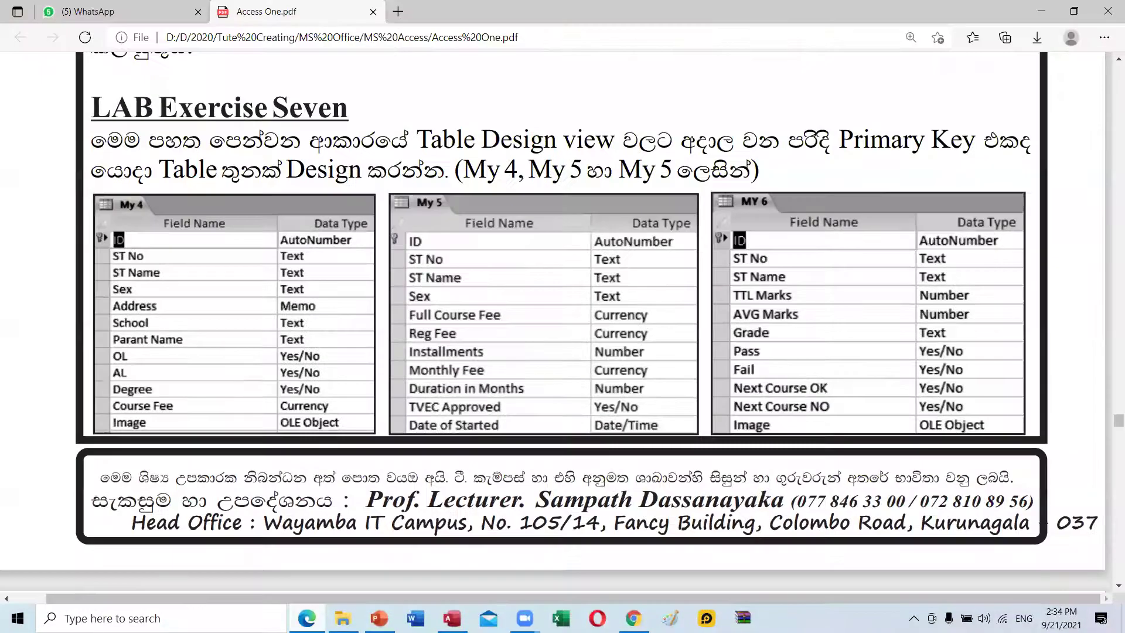
key("alt+Tab")
type("Reg Fee")
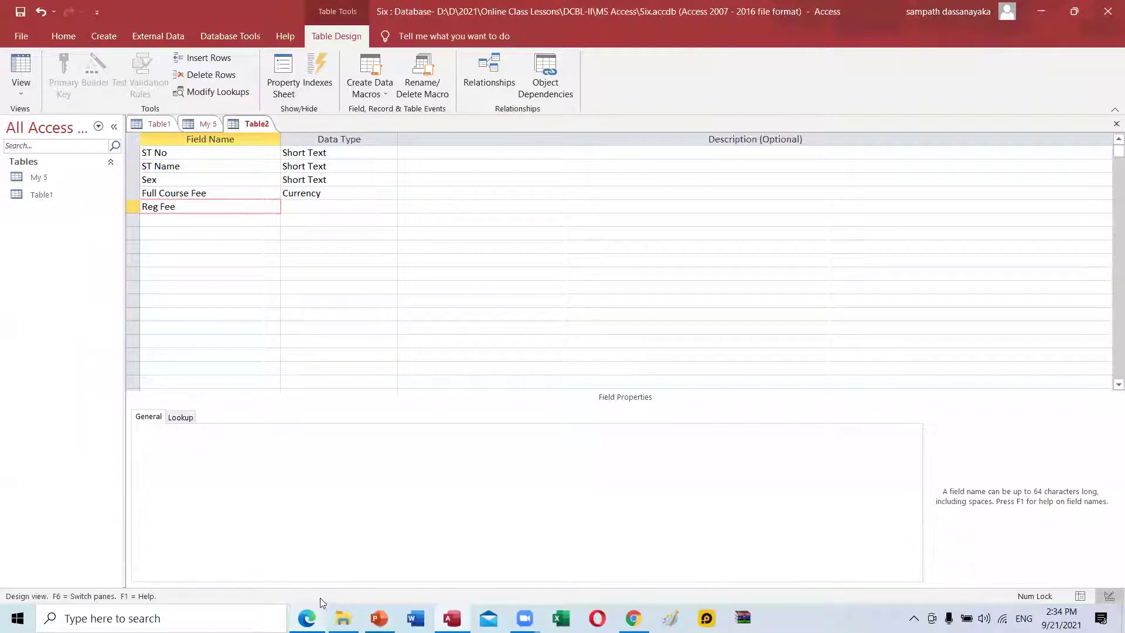
left_click(315, 205)
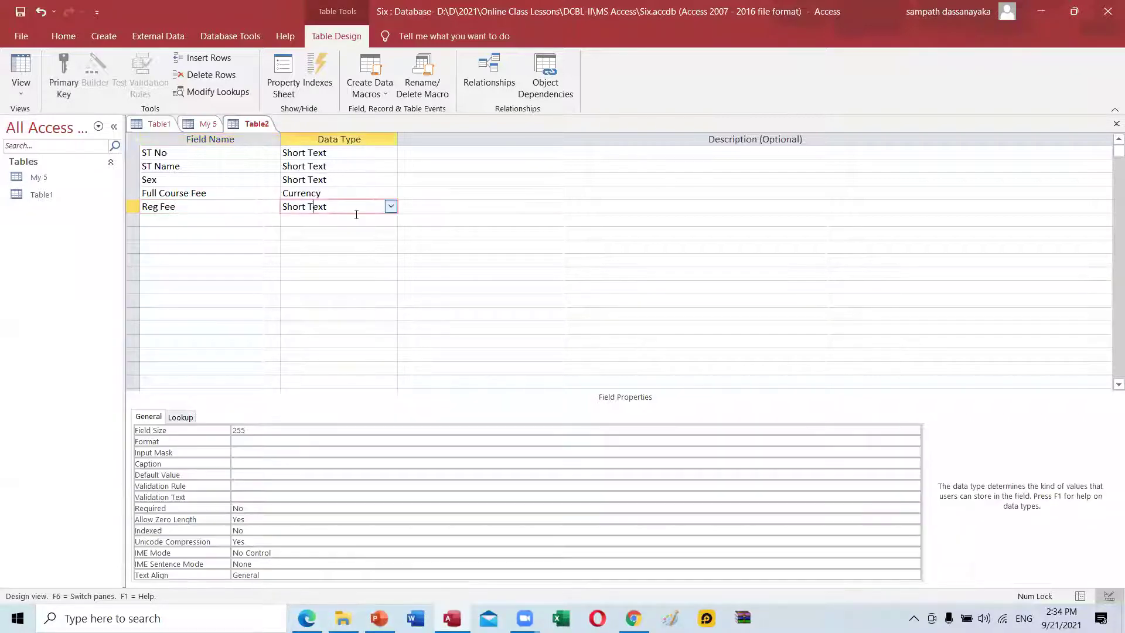
left_click(391, 206)
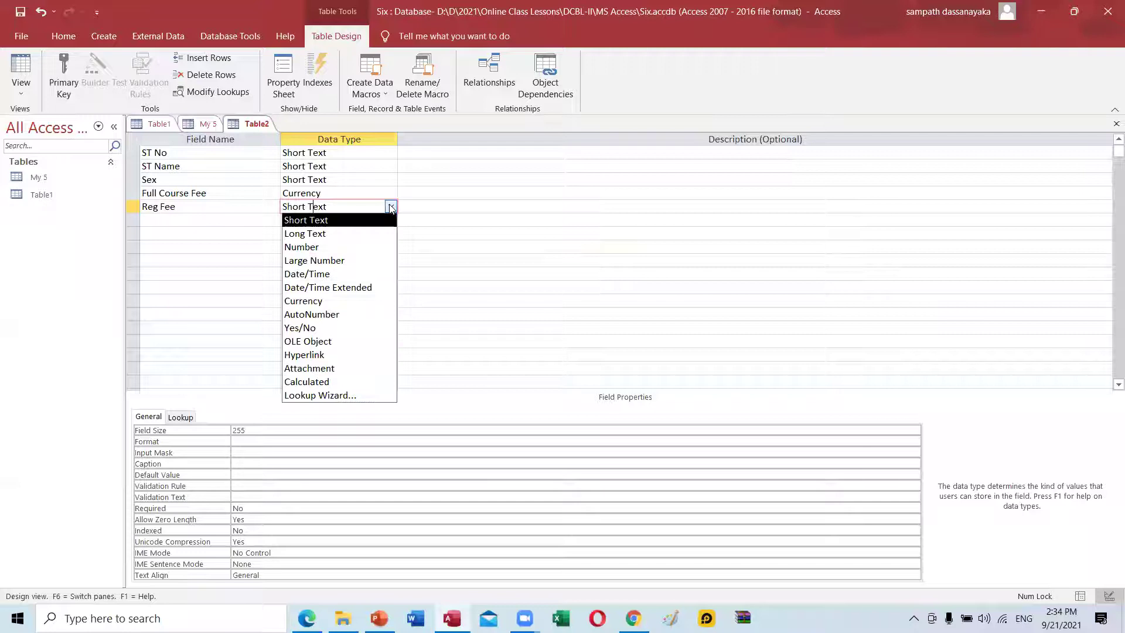
left_click(328, 301)
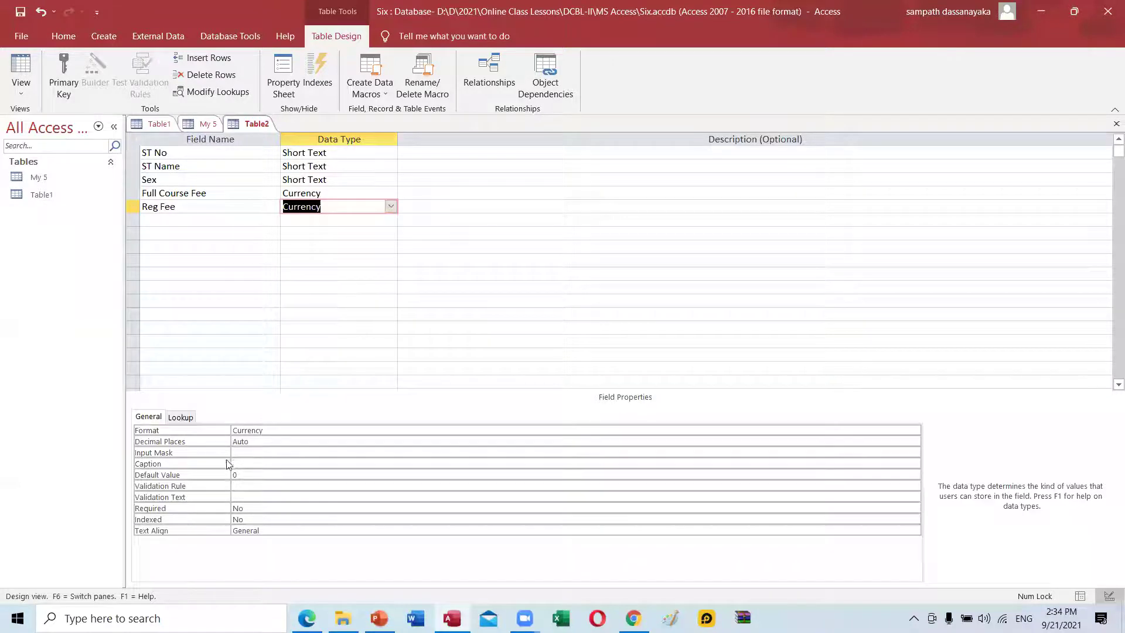
Set the Format property of the Reg Fee field to Standard
left_click(820, 431)
left_click(914, 430)
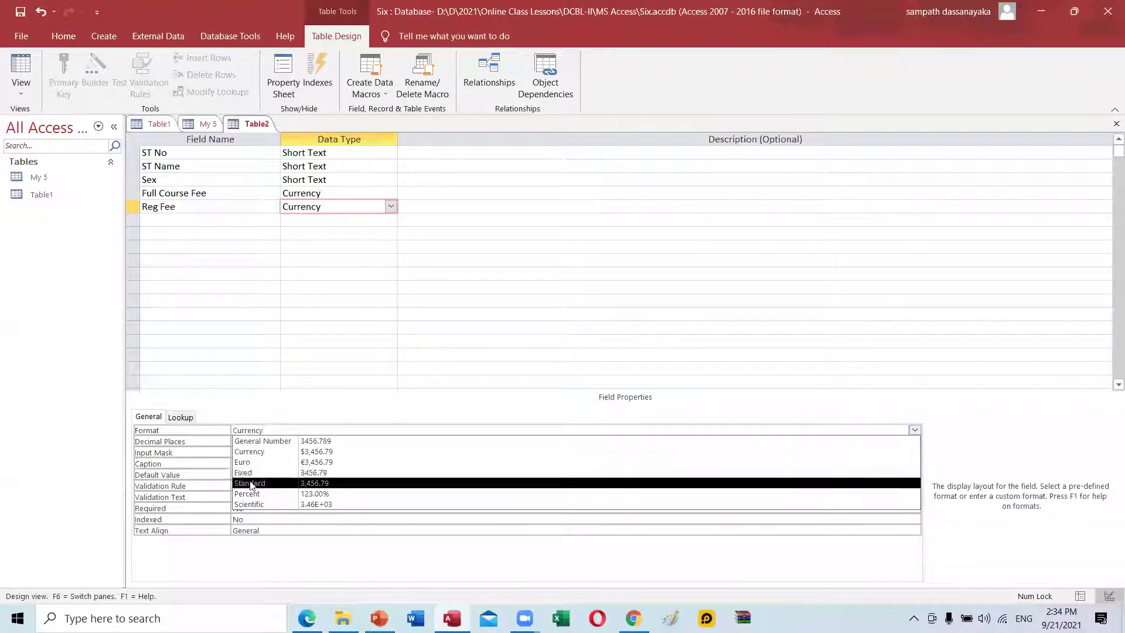
left_click(305, 483)
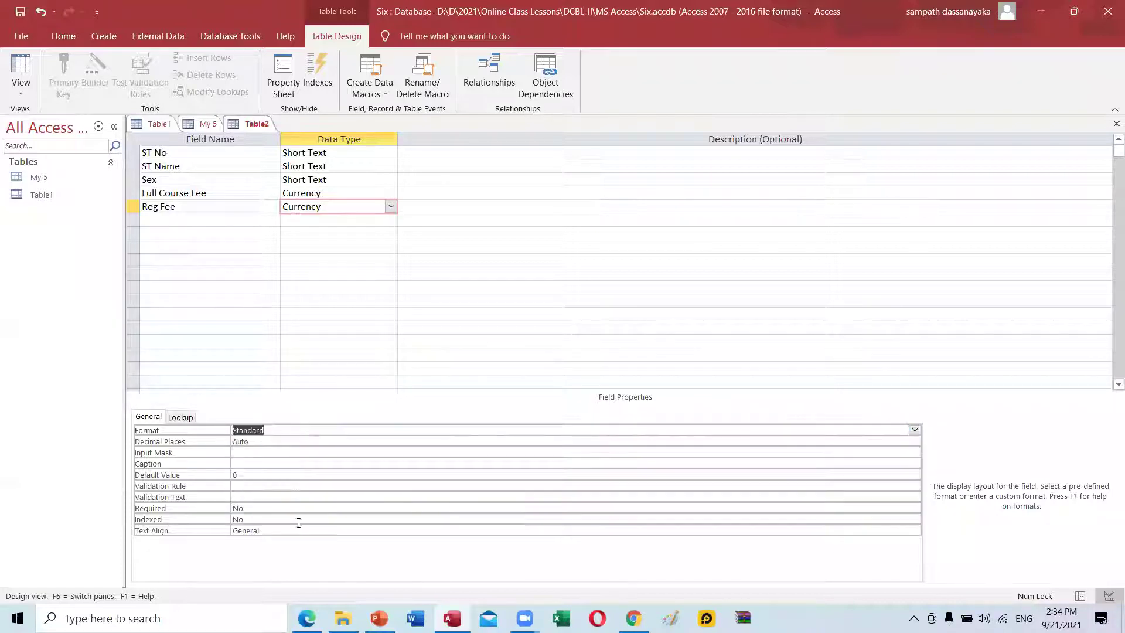
Check the PDF for the field after Reg Fee, and add Installments with the Number data type
left_click(180, 214)
left_click(305, 617)
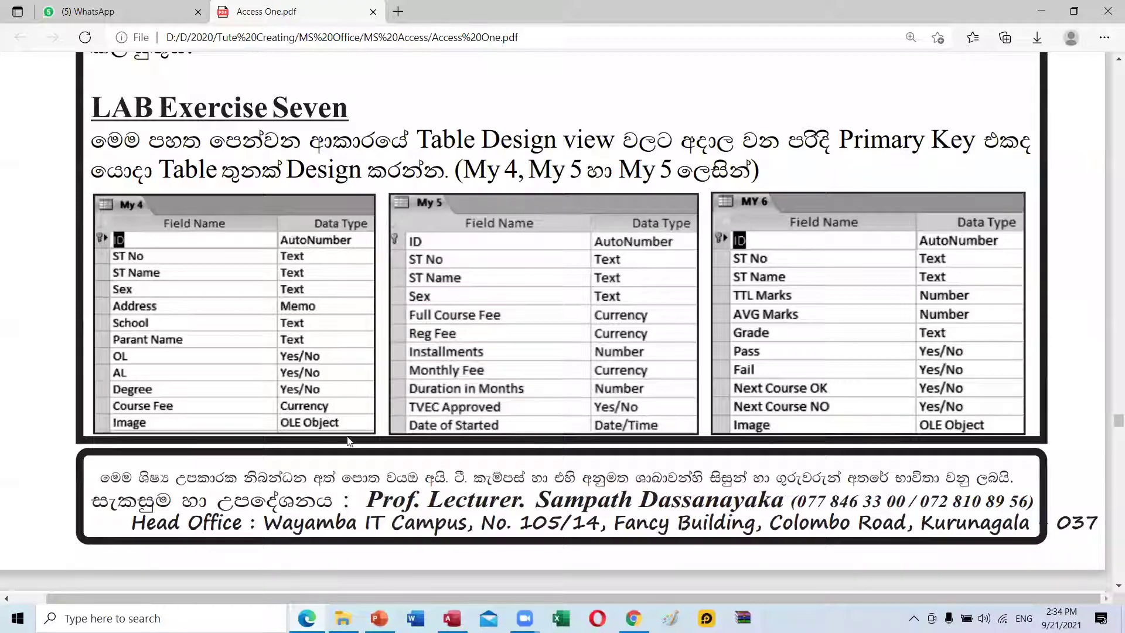
key("alt+Tab")
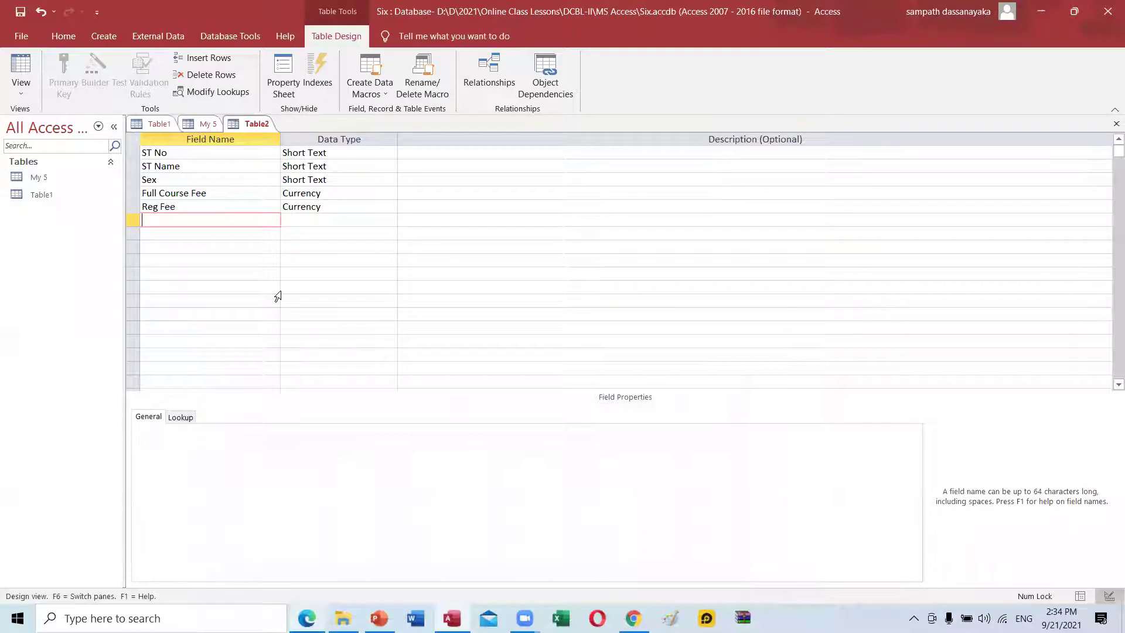
type("Installments")
left_click(324, 235)
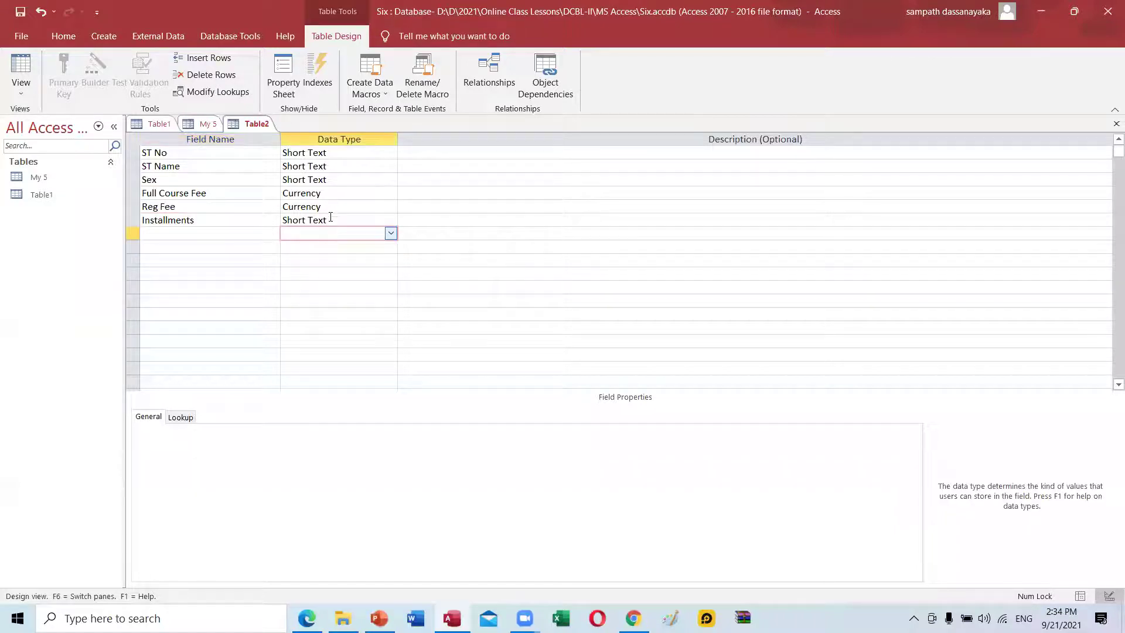
left_click(330, 218)
left_click(390, 220)
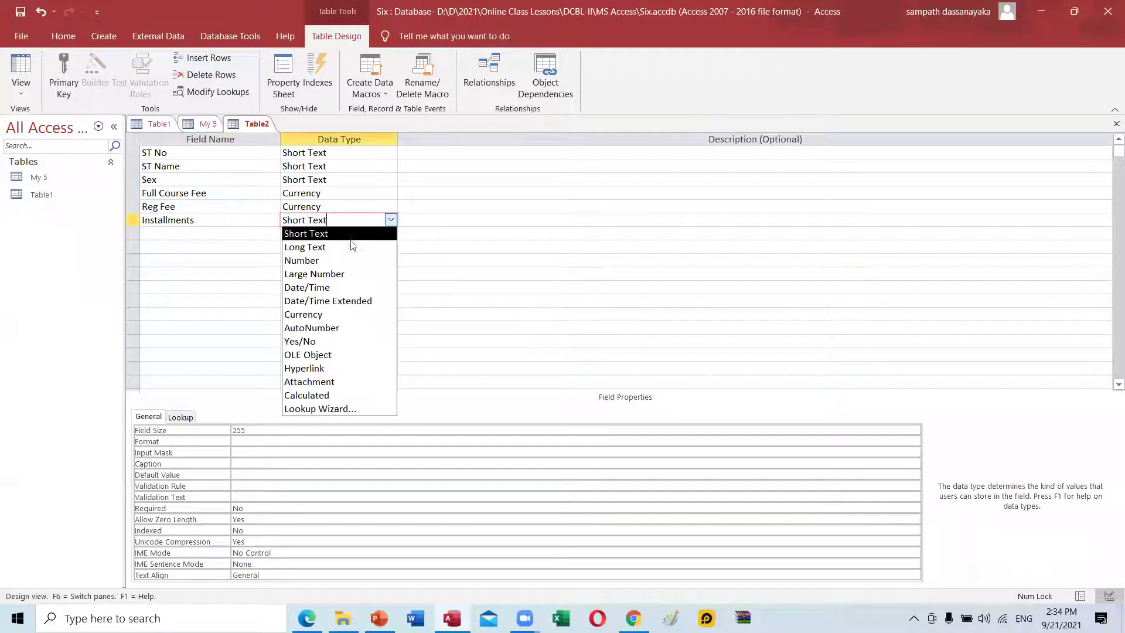
left_click(342, 260)
Check the PDF for the field after Installments, and add Monthly Fee with the Currency data type
left_click(160, 233)
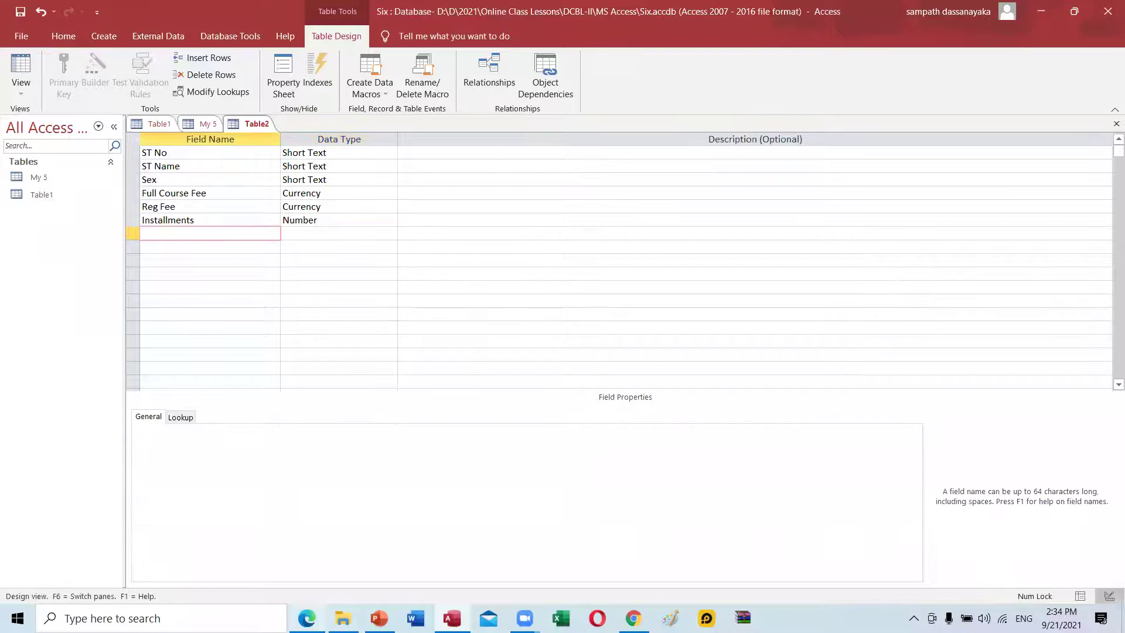
key("alt+Tab")
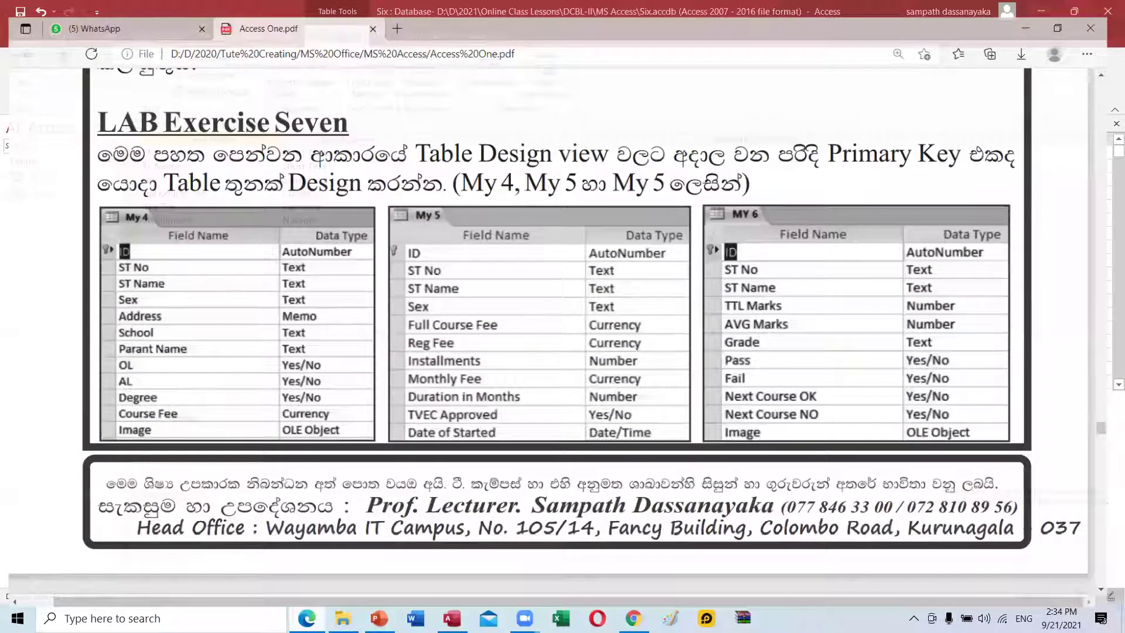
key("alt+Tab")
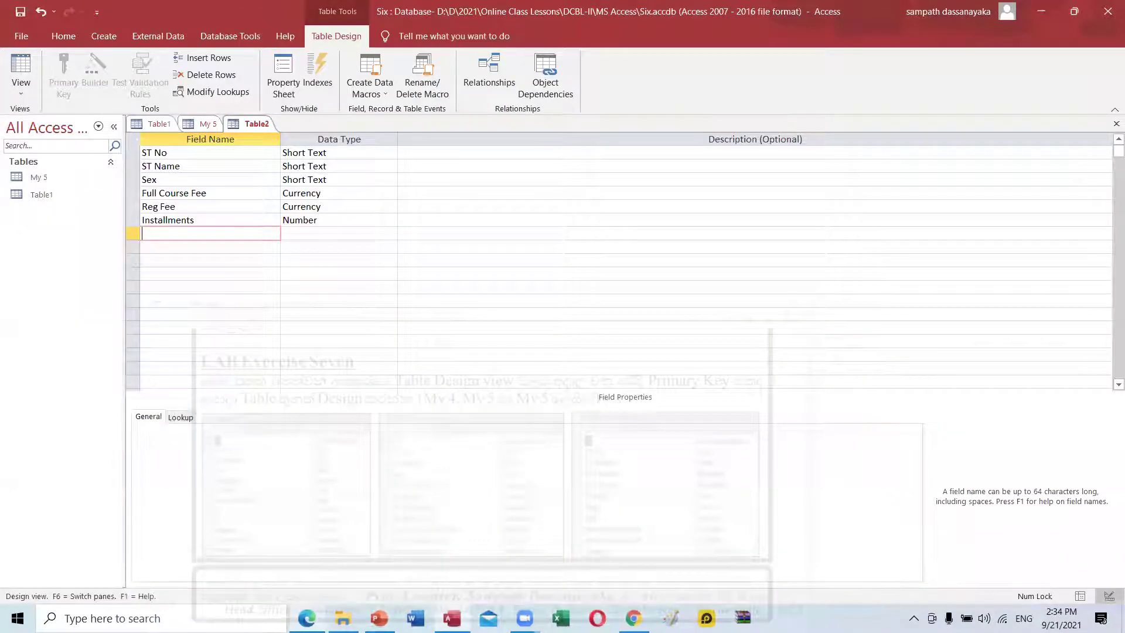
type("Monthly Fee")
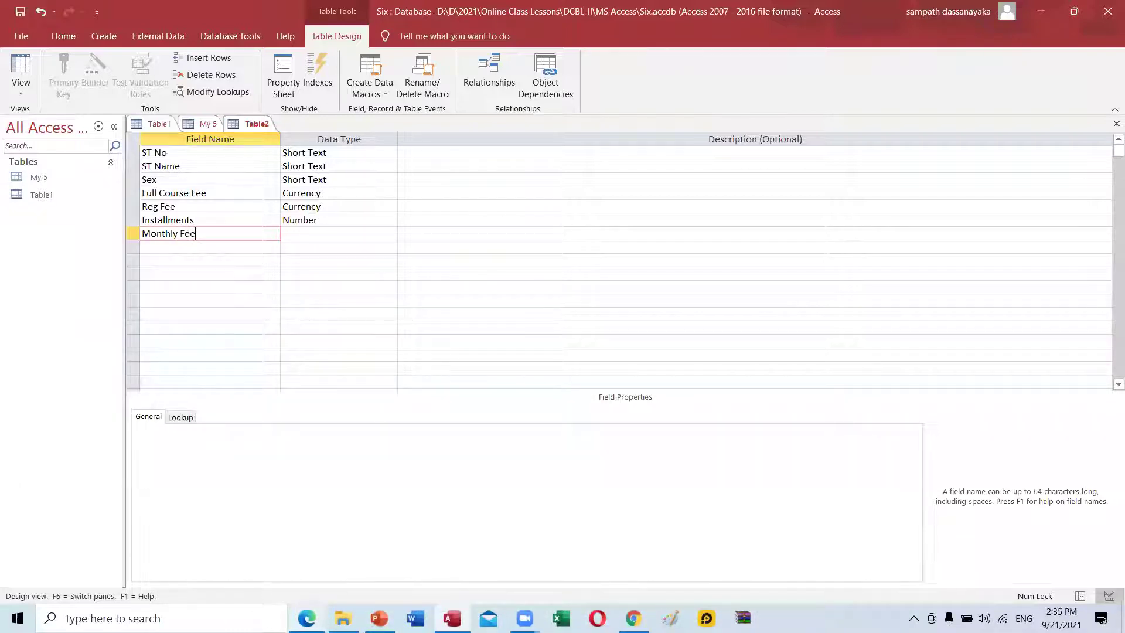
left_click(338, 238)
left_click(389, 234)
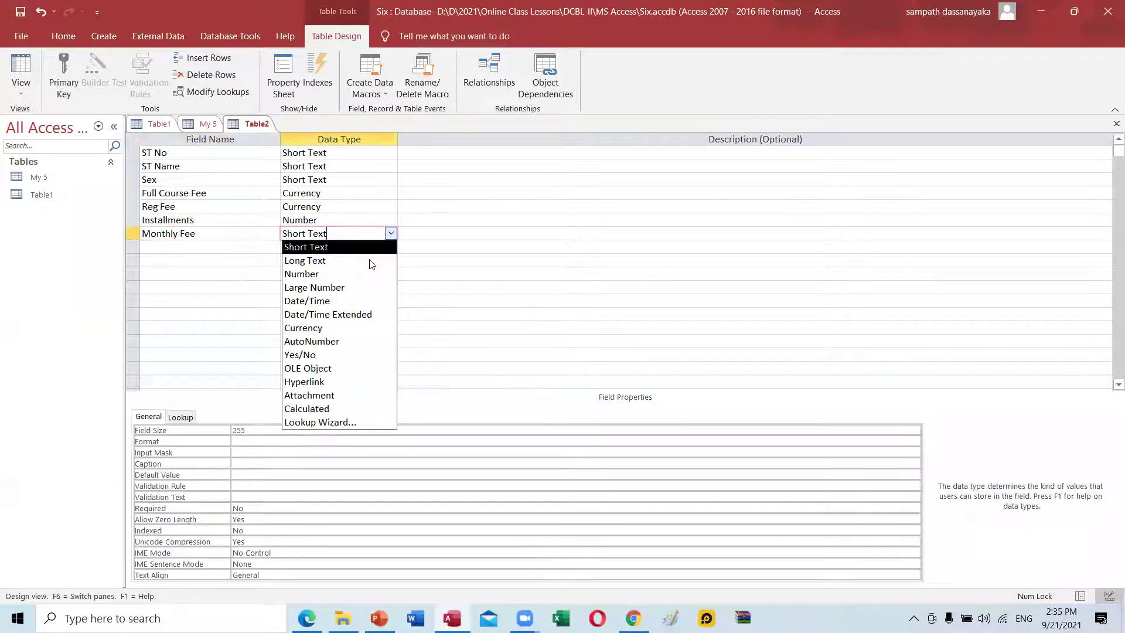
left_click(334, 324)
Set the Format property of the Monthly Fee field to Standard
left_click(914, 430)
left_click(881, 449)
left_click(914, 430)
left_click(258, 483)
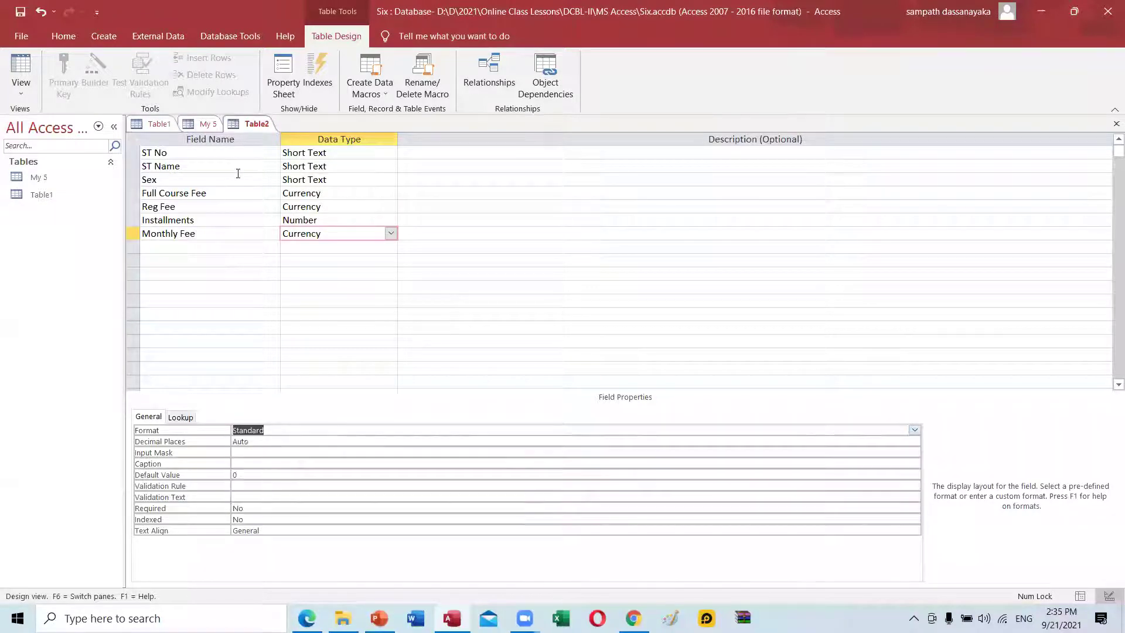
Check the PDF for the field after Monthly Fee, and enter Duration in Months as the next field name
left_click(148, 246)
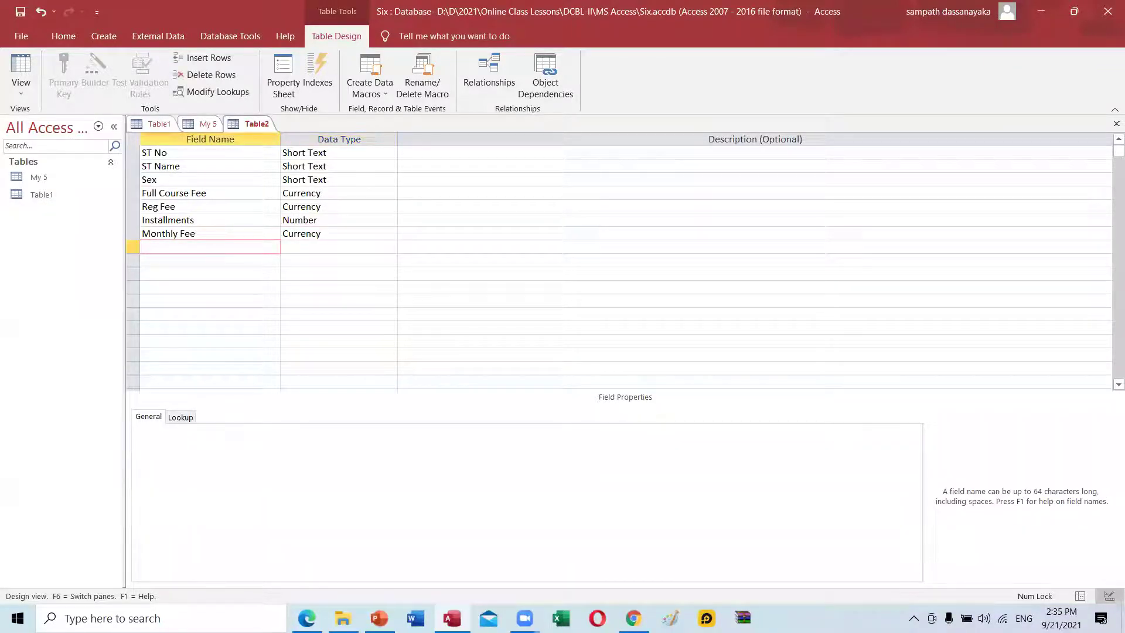
key("alt+Tab")
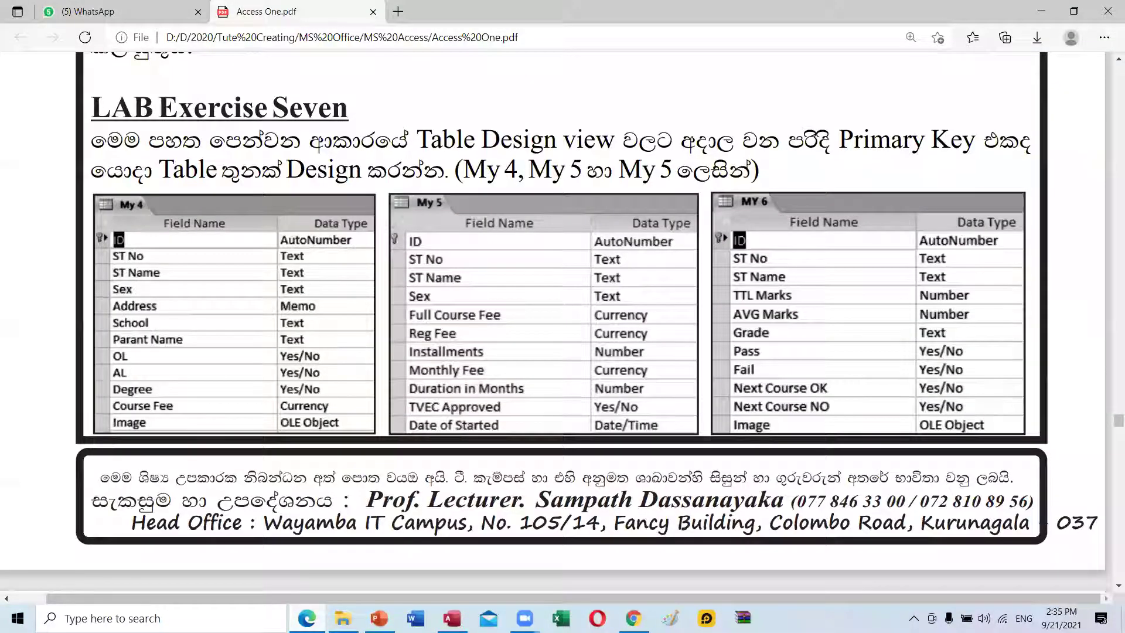
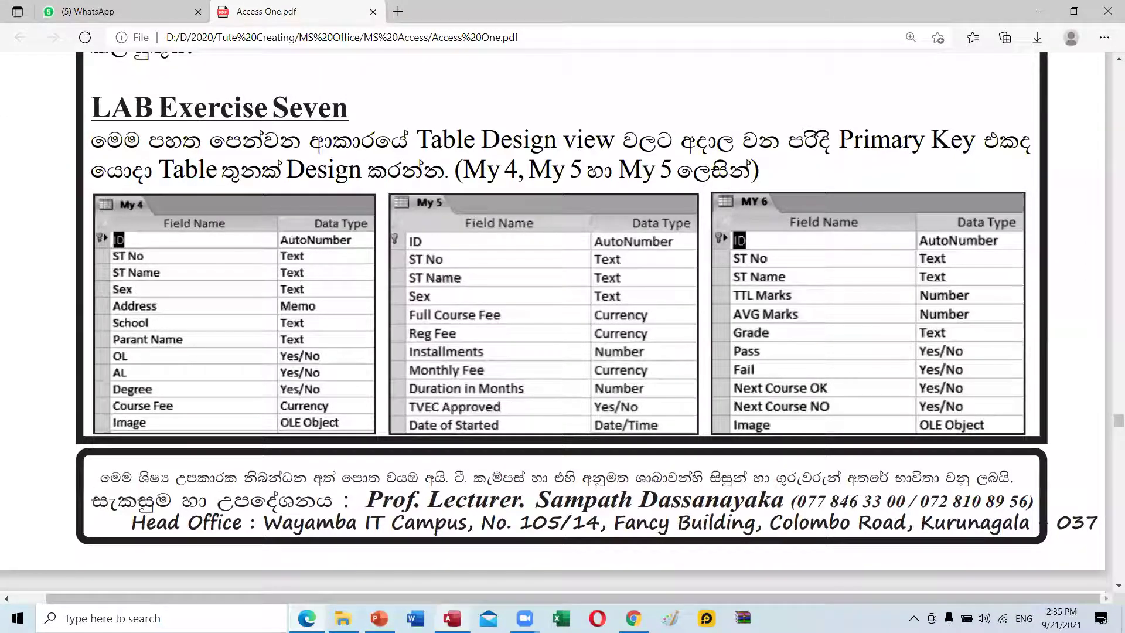
key("alt+Tab")
key("alt+Tab")
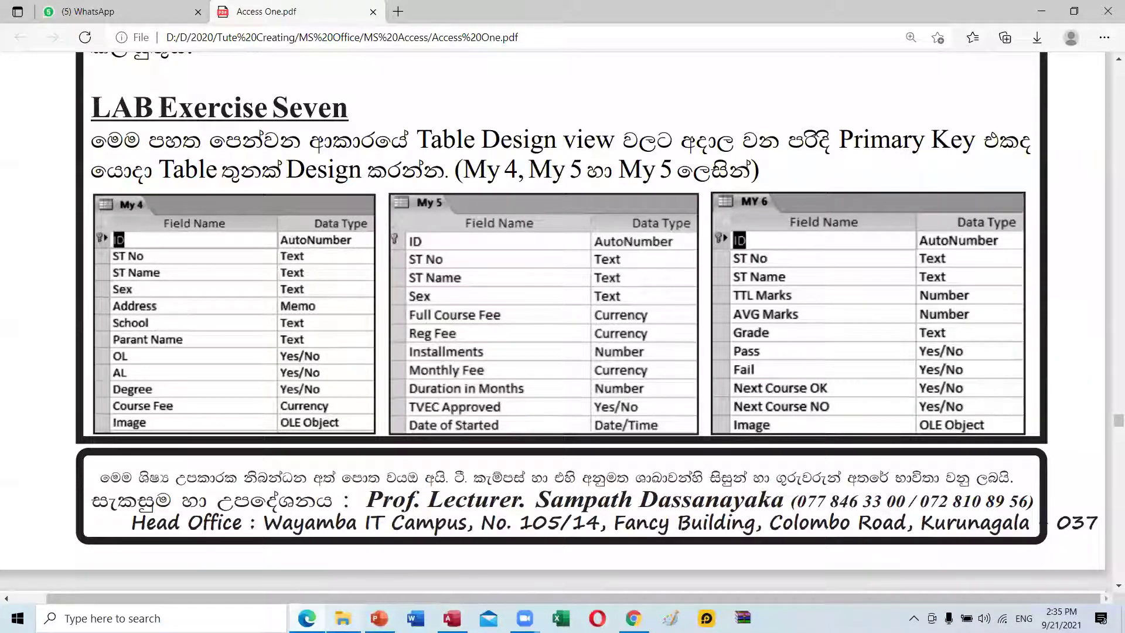
key("alt+Tab")
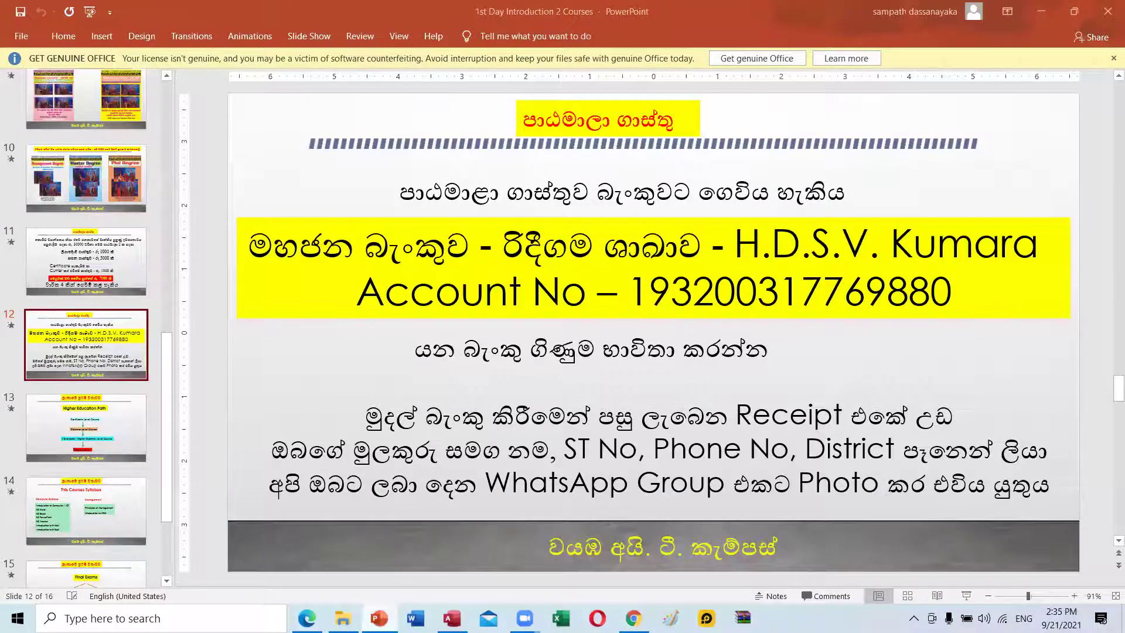
key("alt+Tab")
type("D")
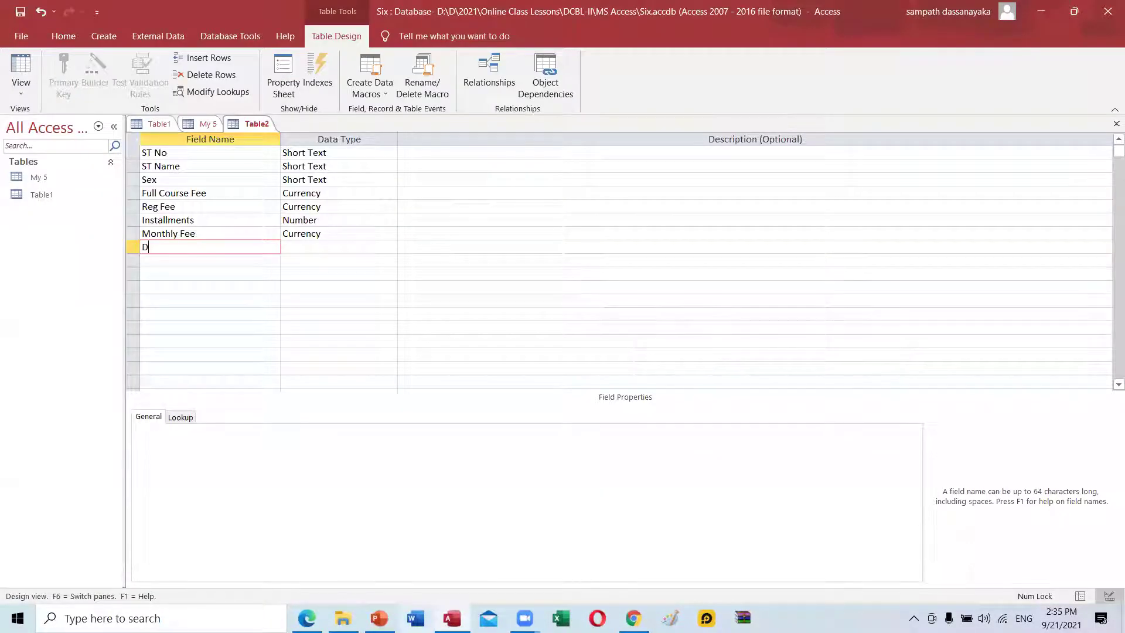
type("uration in Montjhs")
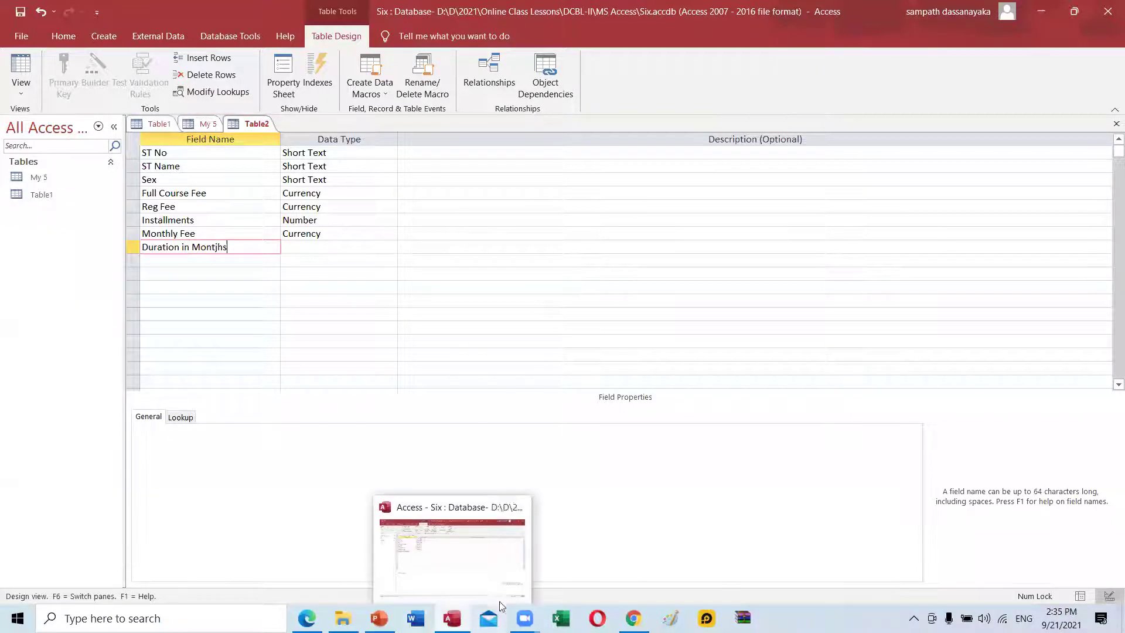
key("BackSpace")
key("BackSpace")
key("BackSpace")
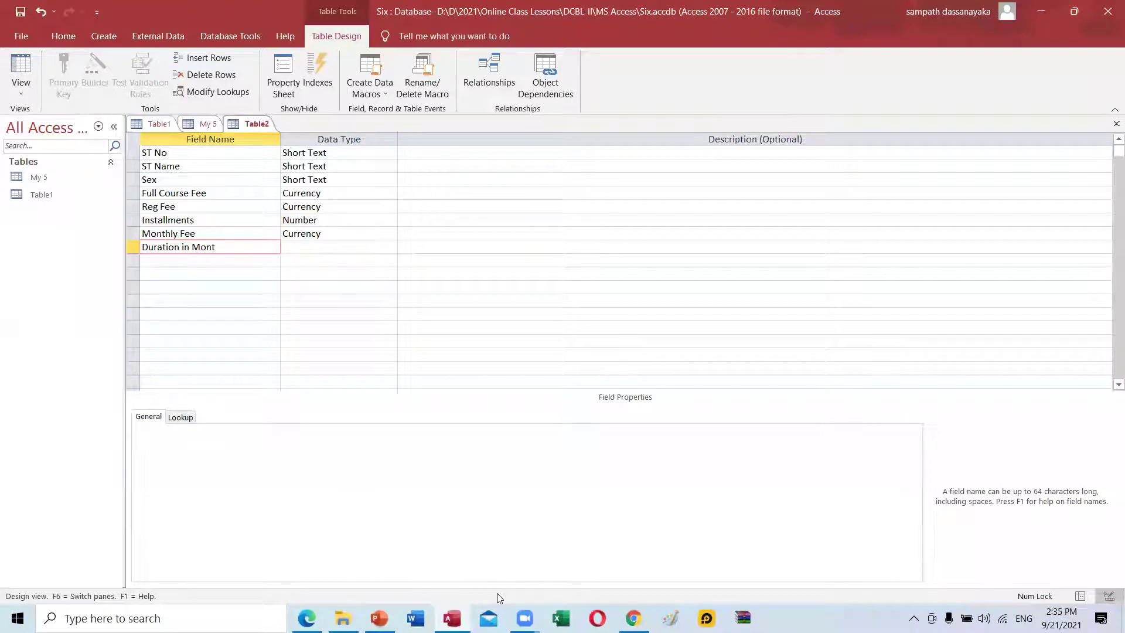
type("hs")
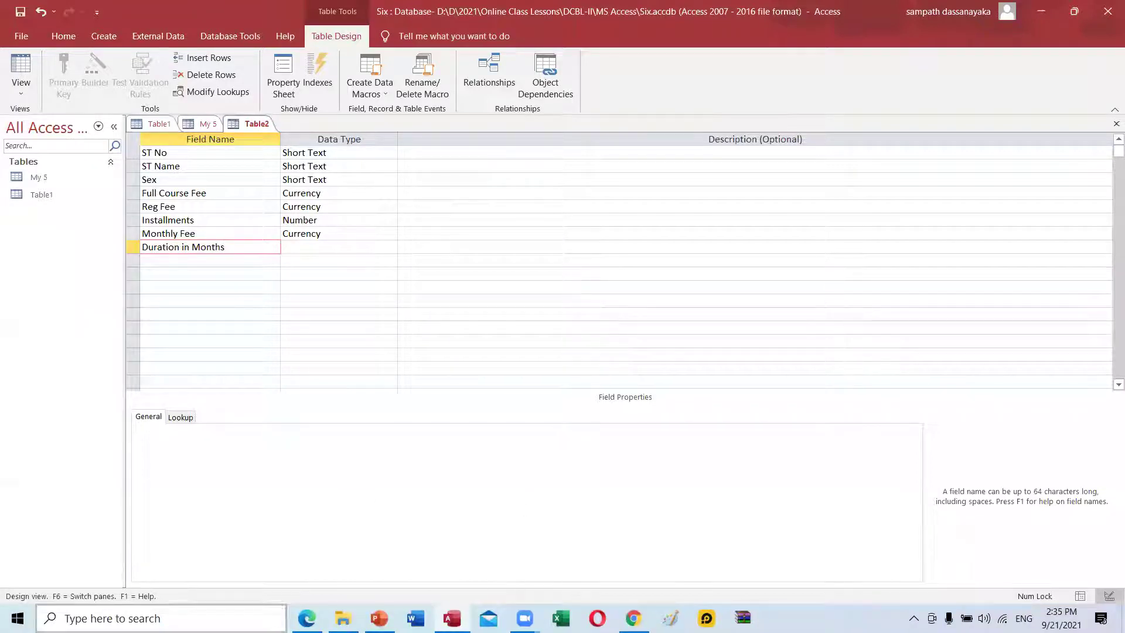
Set the data type of the Duration in Months field to Number
key("Tab")
key("alt+Tab")
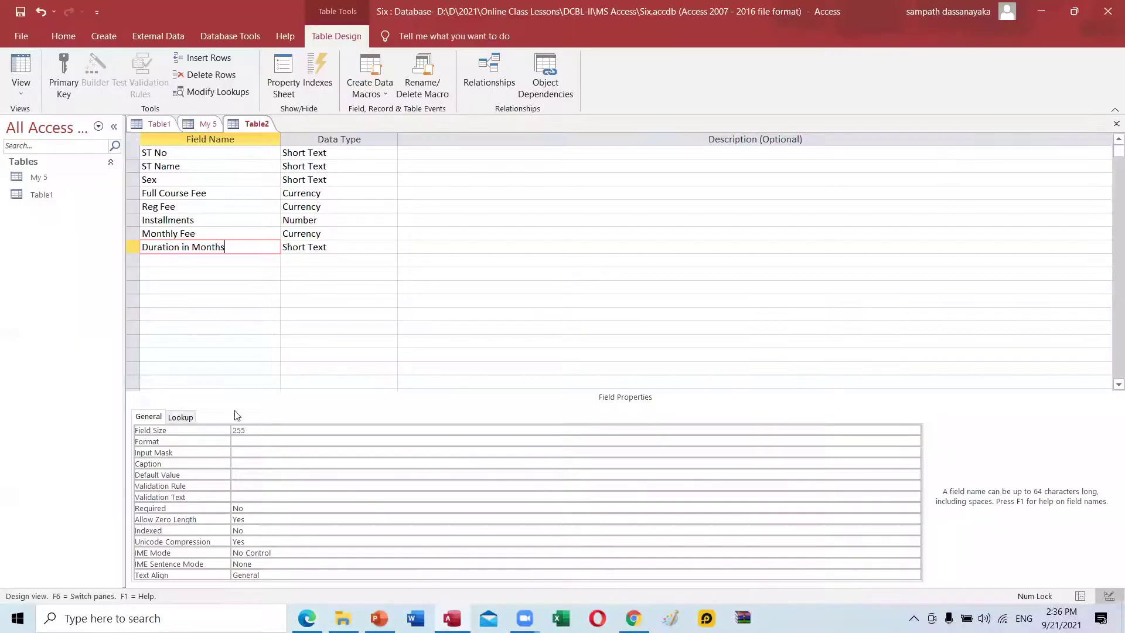
key("alt+Tab")
left_click(321, 252)
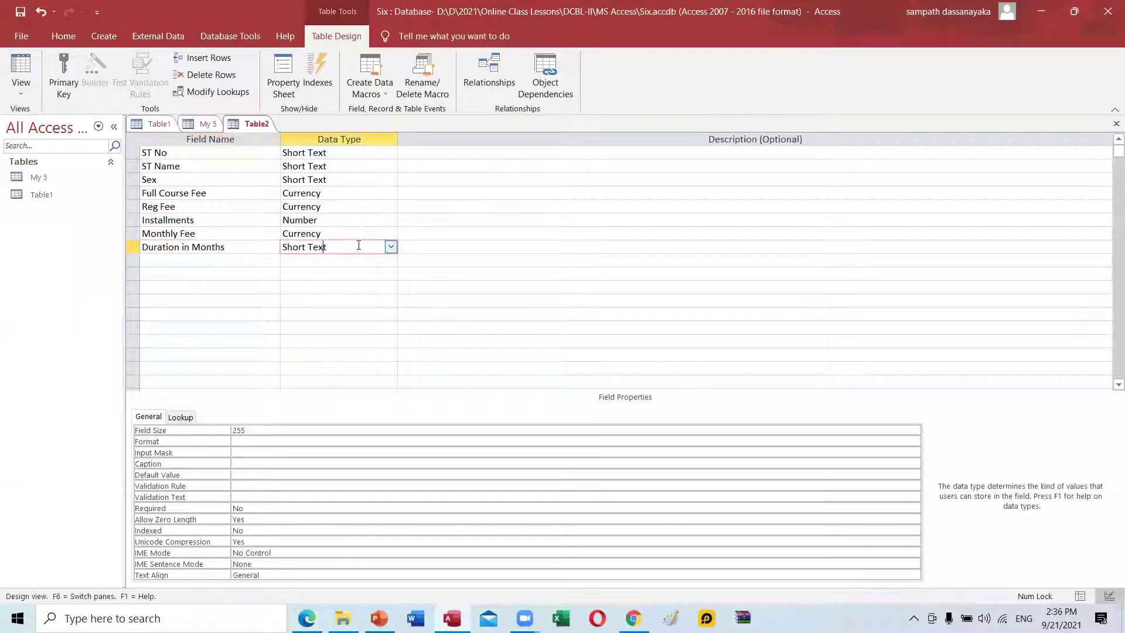
left_click(391, 247)
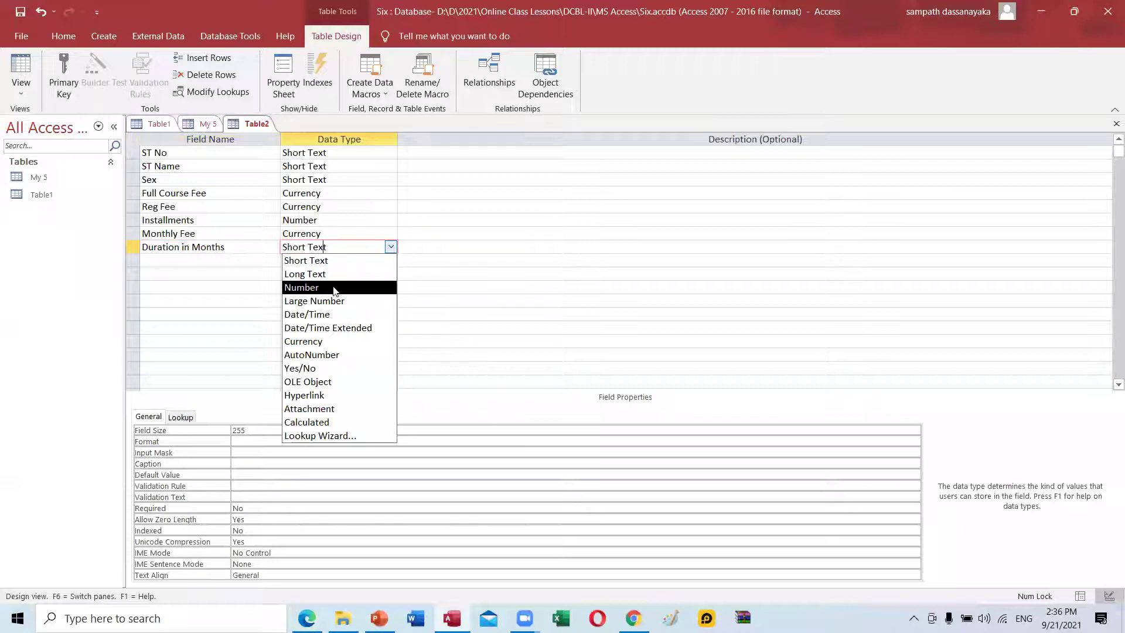
left_click(305, 287)
Check the PDF for the field after Duration in Months, and add TVEC Approved with the Yes/No data type
left_click(255, 260)
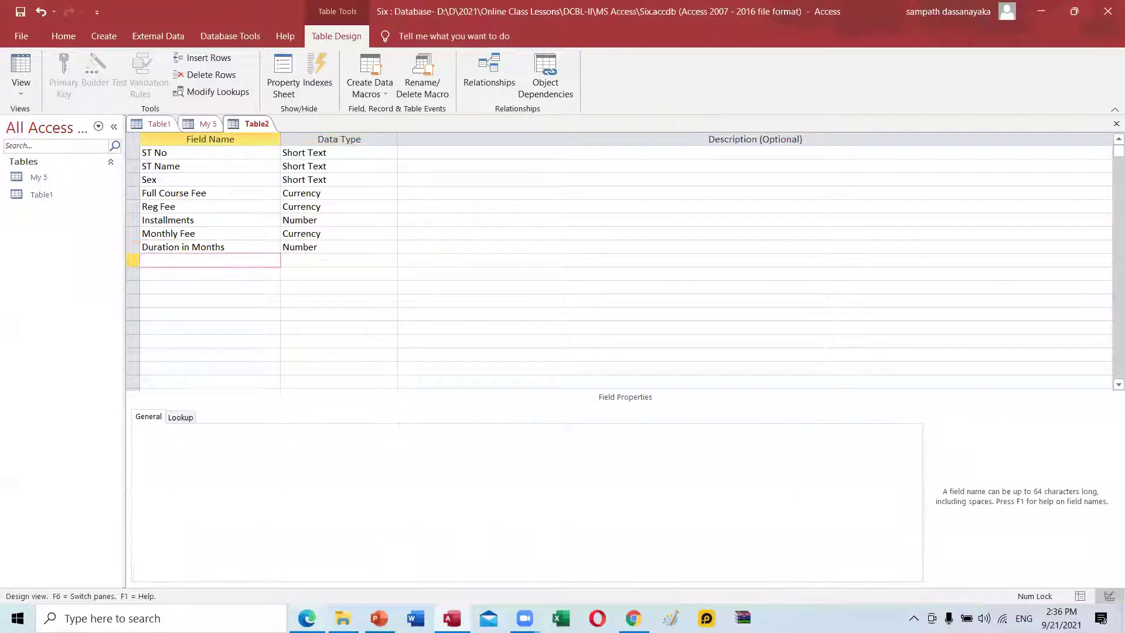
left_click(307, 616)
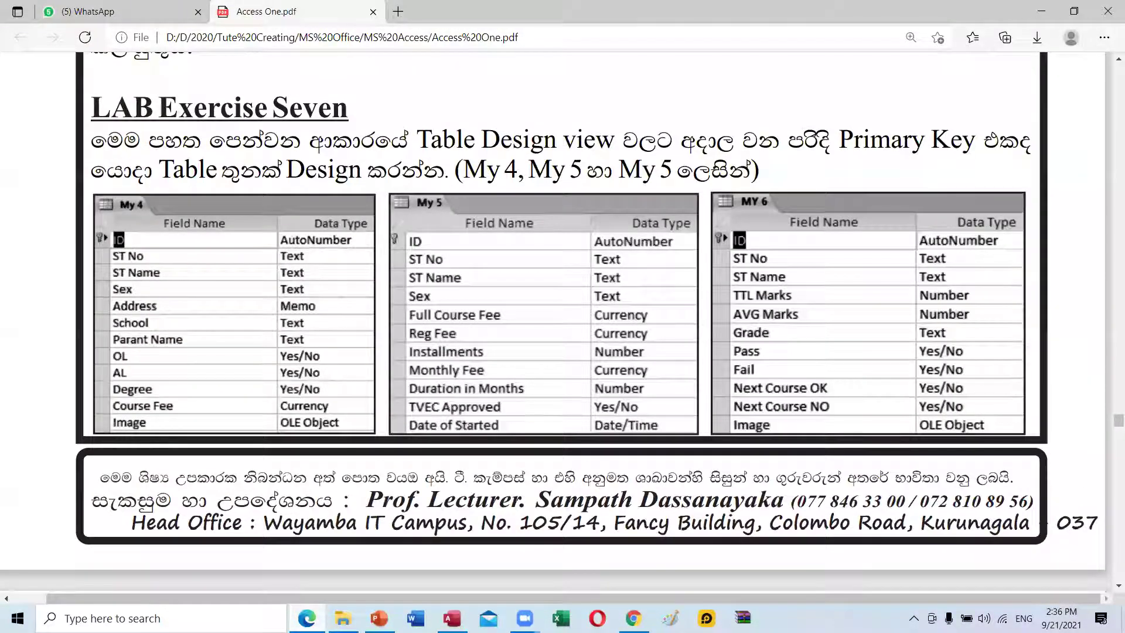
key("alt+Tab")
type("C")
left_click(286, 262)
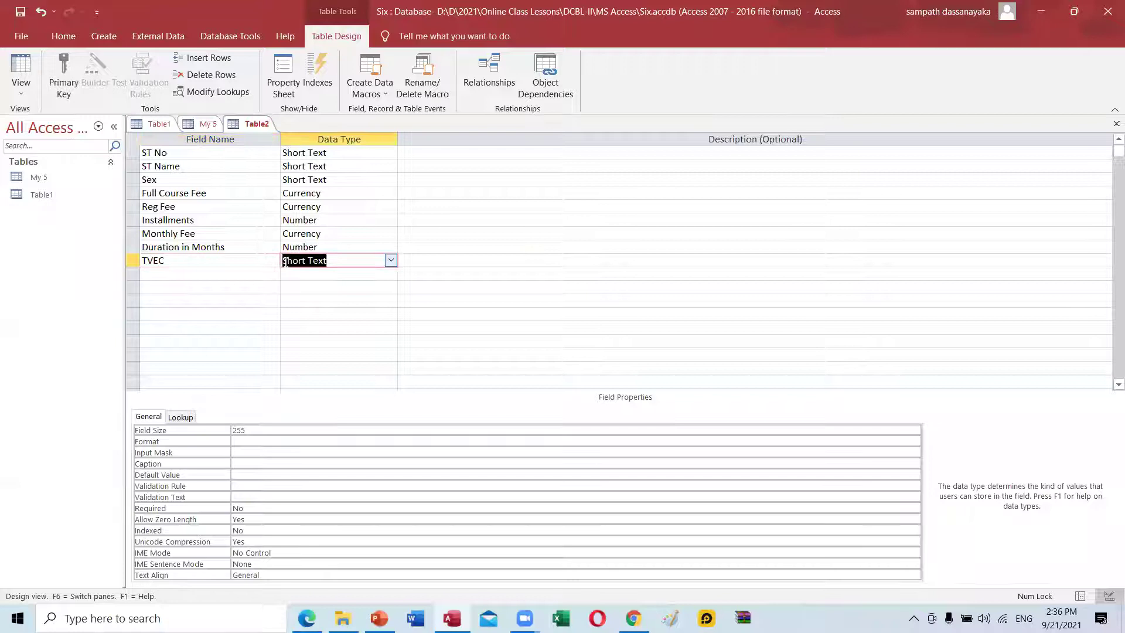
left_click(201, 265)
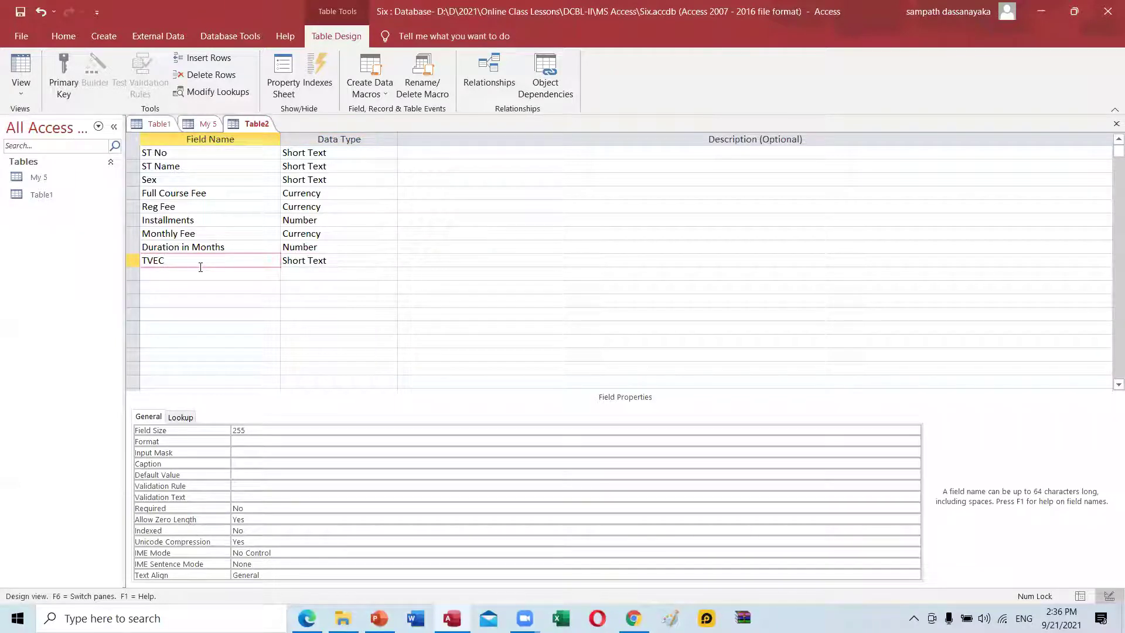
type("Approved")
left_click(367, 261)
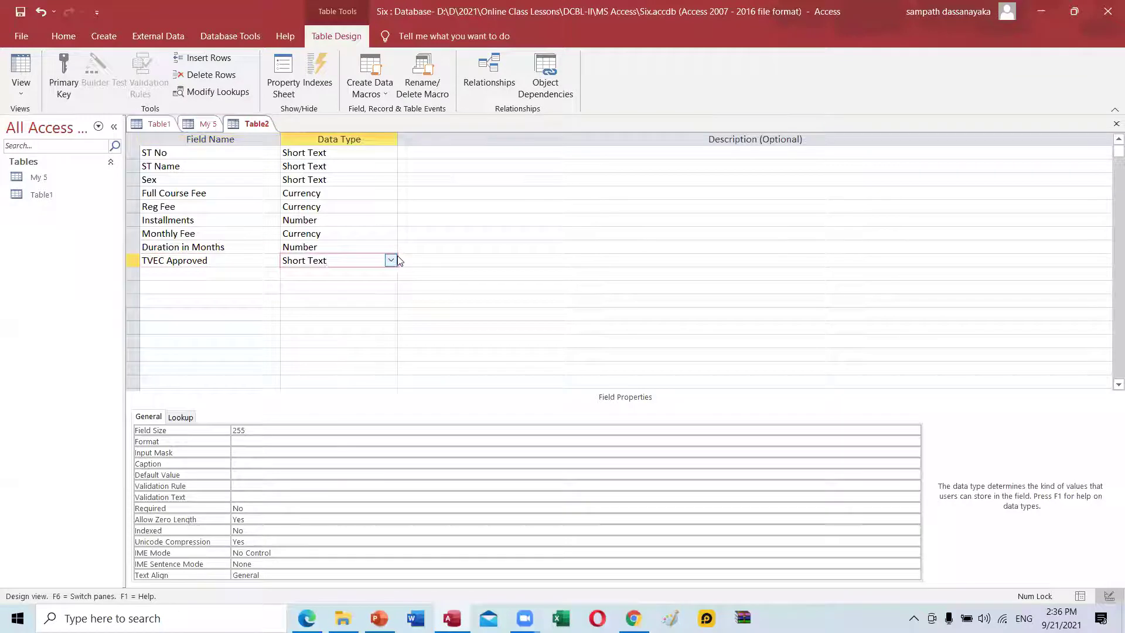
left_click(390, 260)
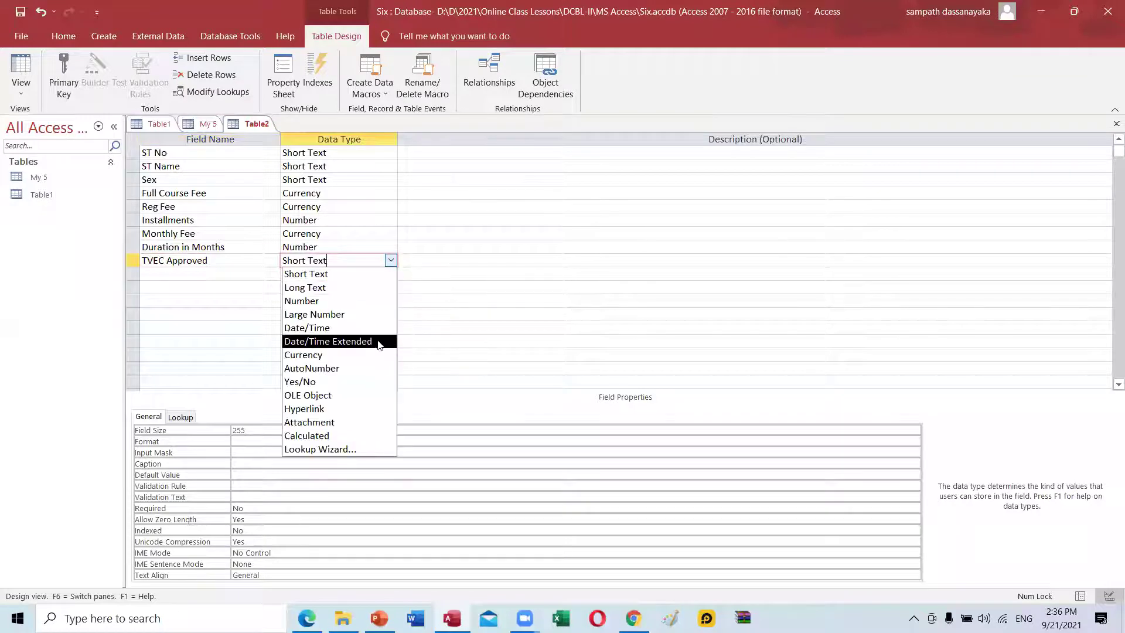
left_click(360, 382)
Check the PDF for the field after TVEC Approved, and add Date of Started with the Date/Time data type
left_click(195, 279)
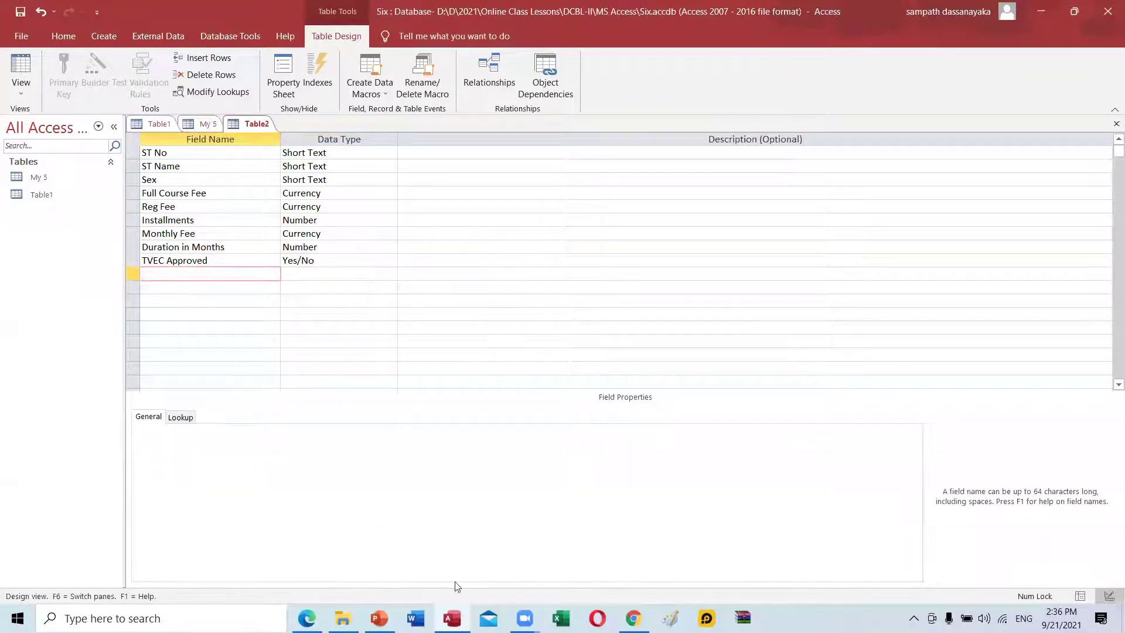
left_click(307, 618)
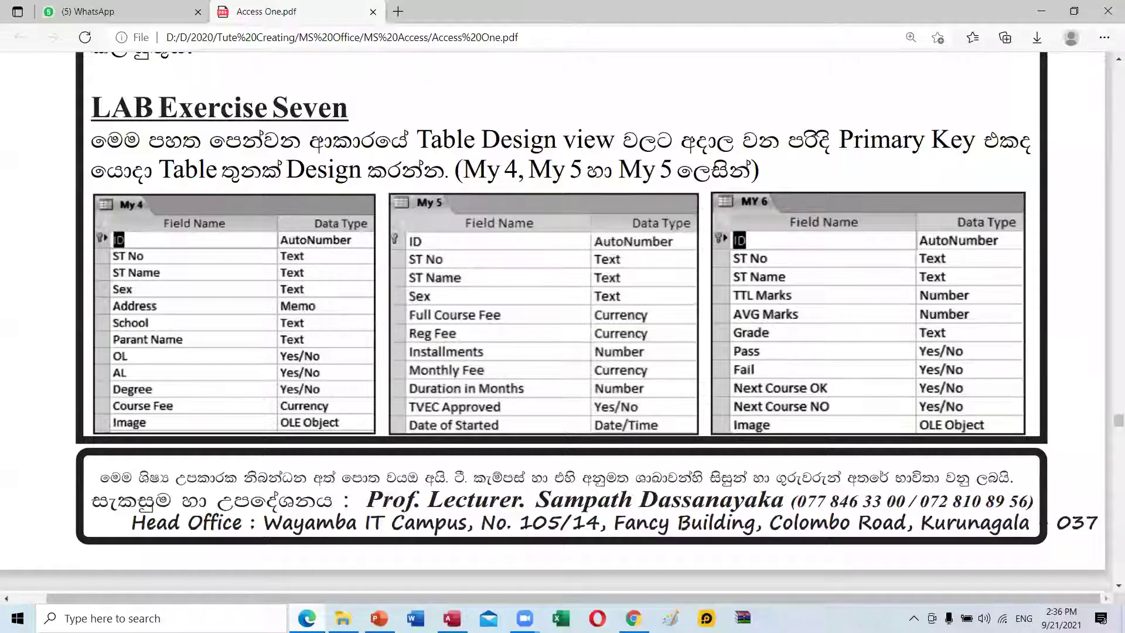
key("alt+Tab")
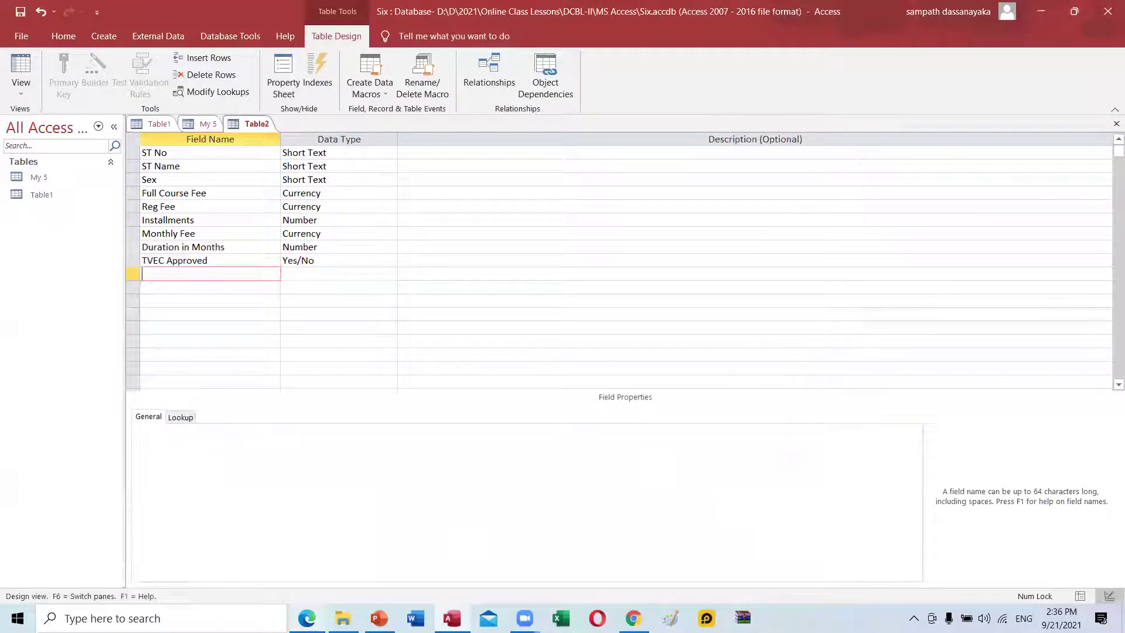
type("Date of Started")
key("alt+Tab")
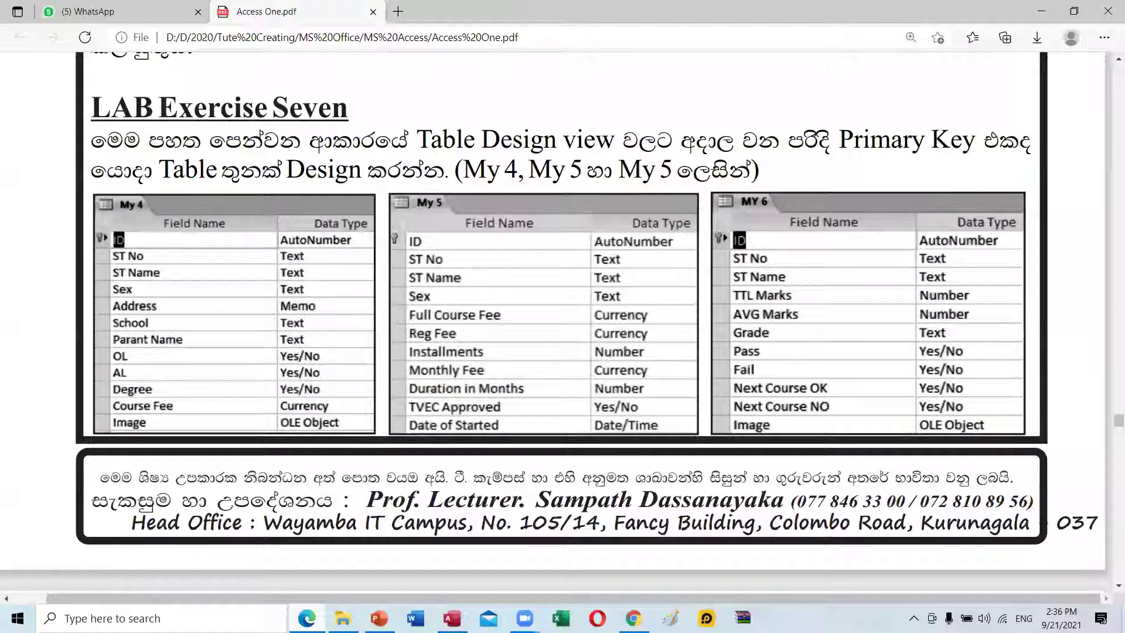
key("alt+Tab")
left_click(391, 273)
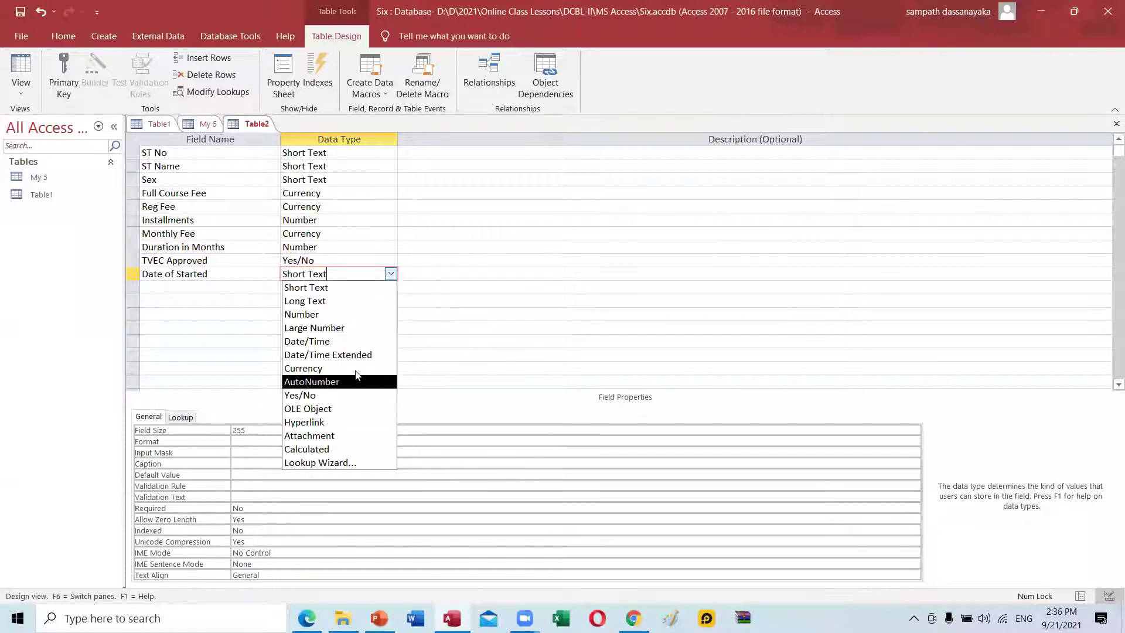
left_click(347, 341)
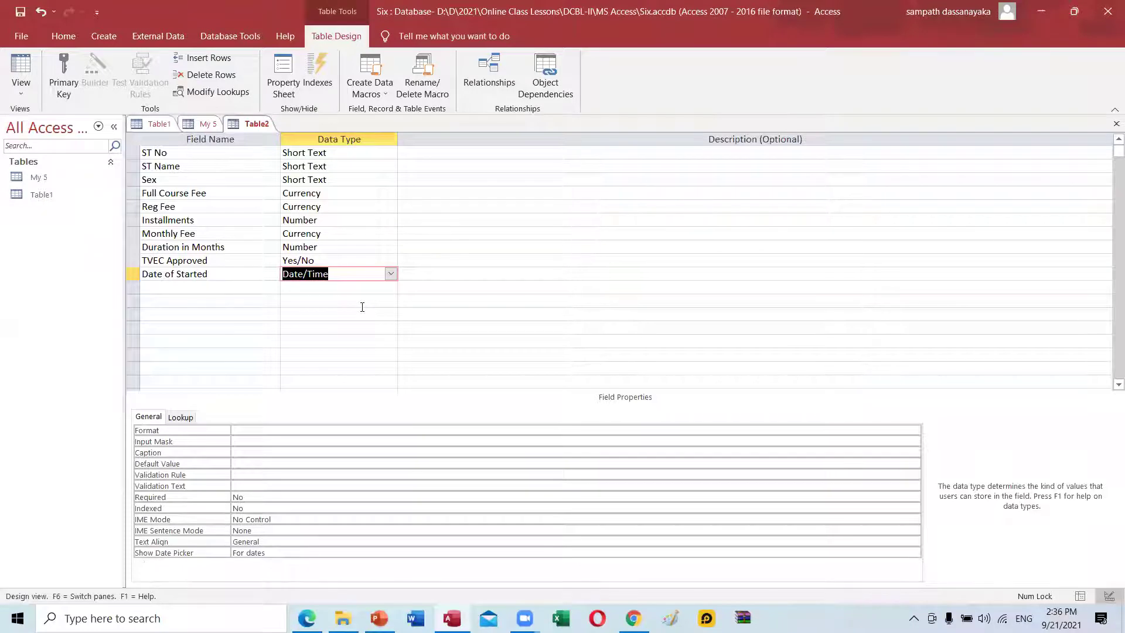
Save the table as My 6 and accept the creation of a primary key
key("ctrl+s")
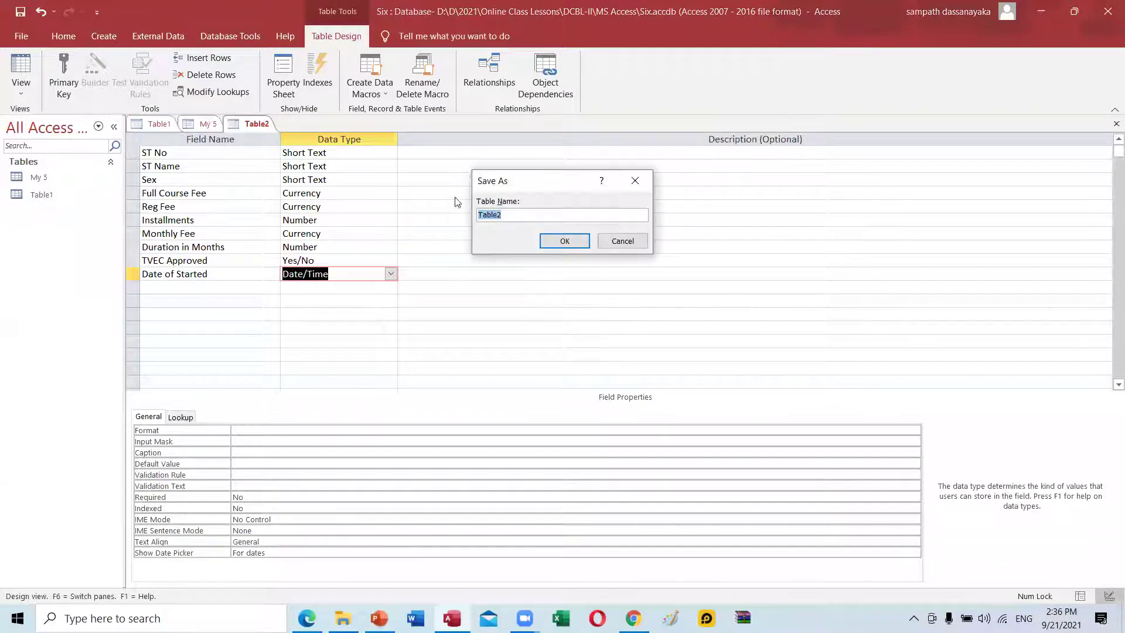
type("My 6")
left_click(558, 245)
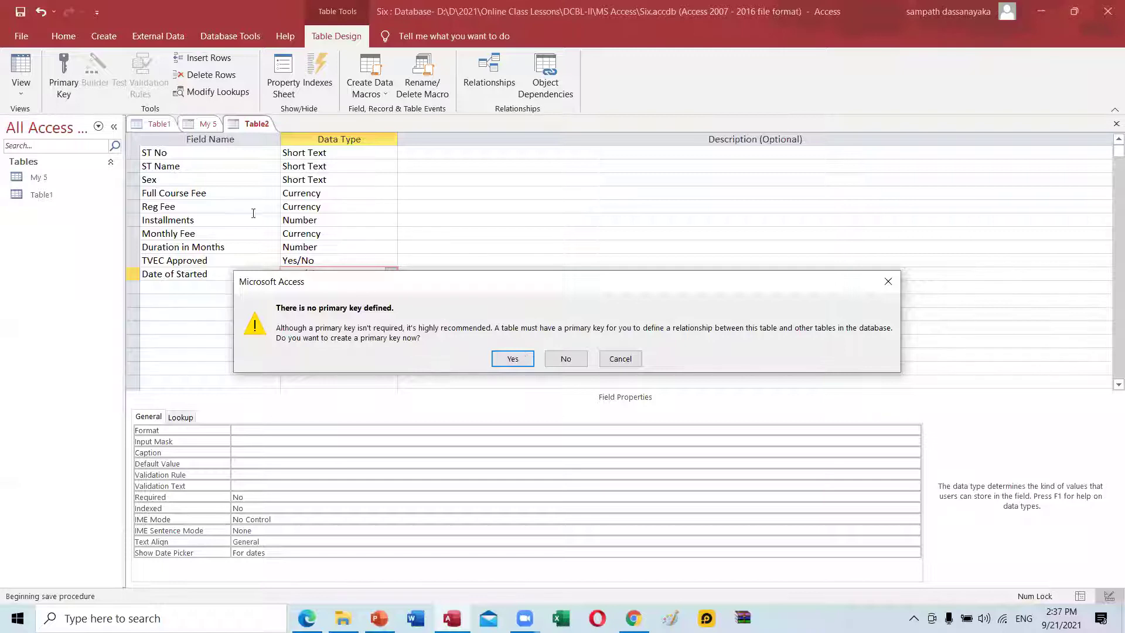
key("Return")
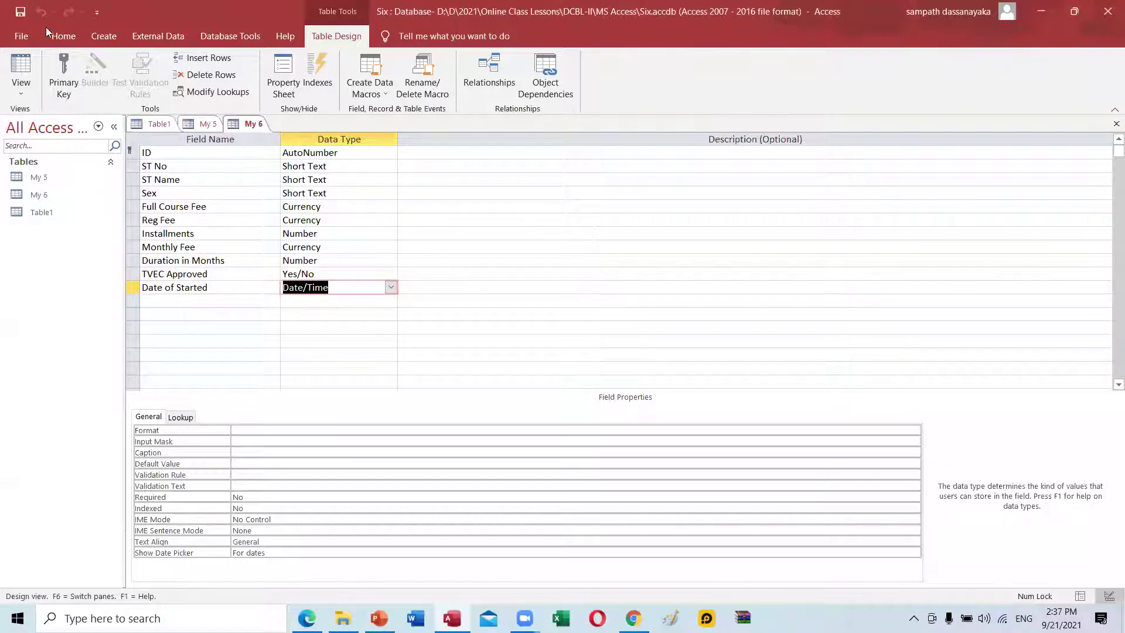
Create another table in Design view, check the MY 6 list in the PDF, and add ST No as a Short Text field
left_click(100, 37)
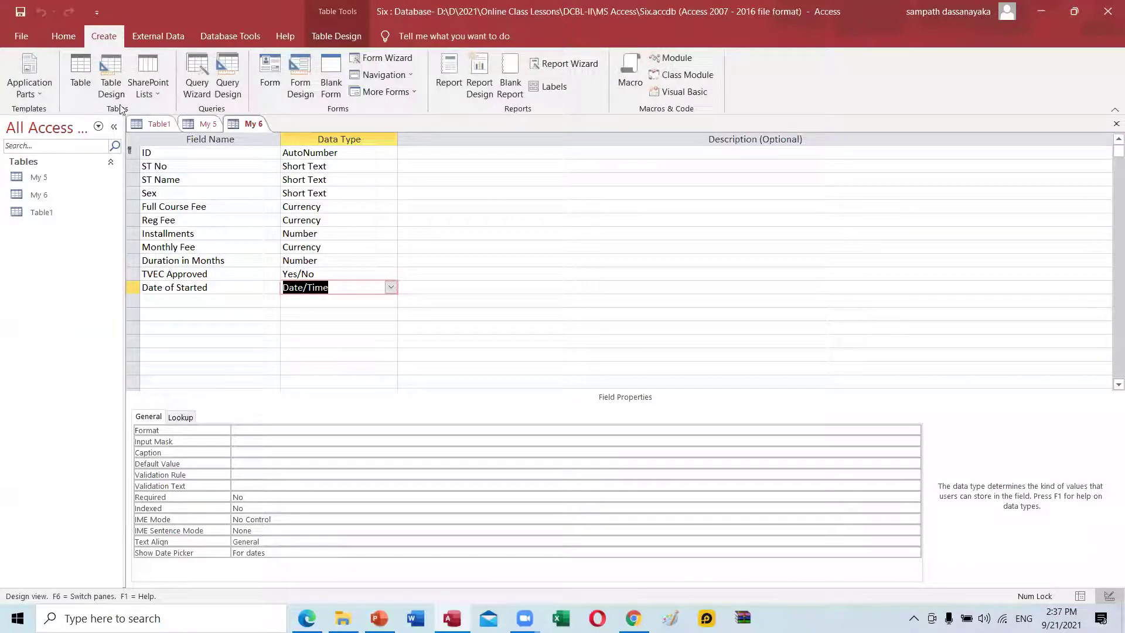
left_click(103, 67)
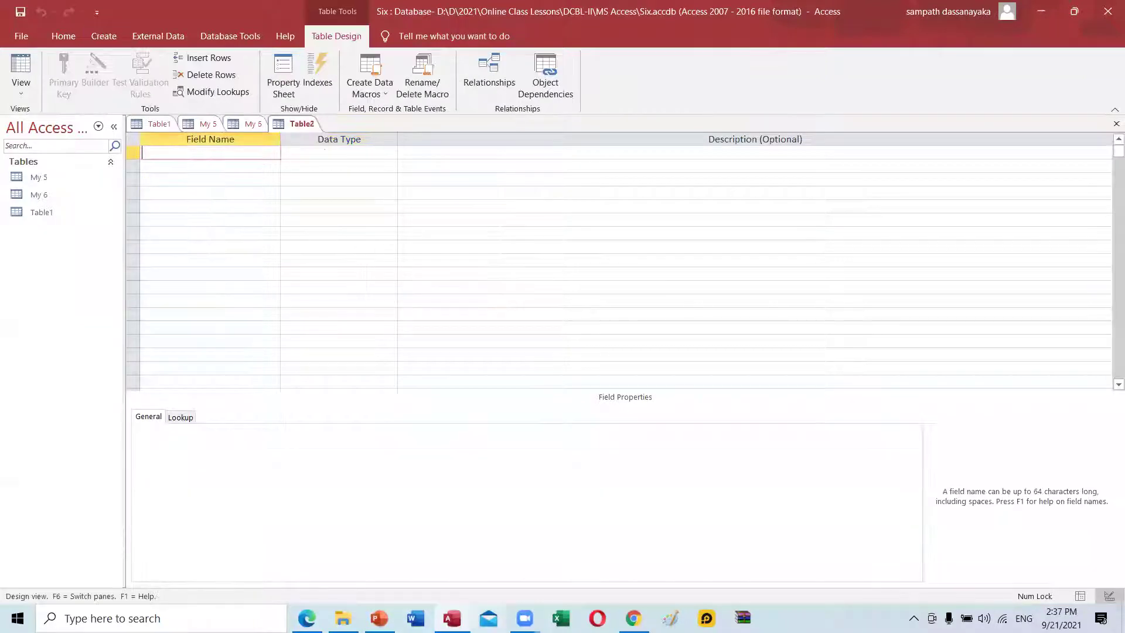
left_click(307, 618)
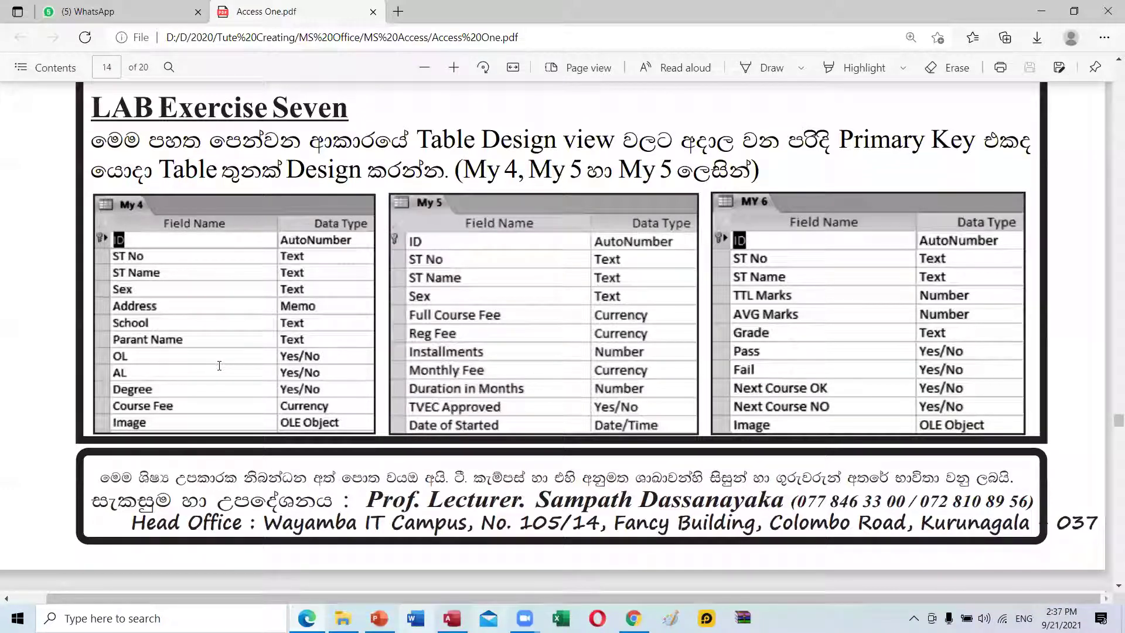
key("alt+Tab")
type("ST No")
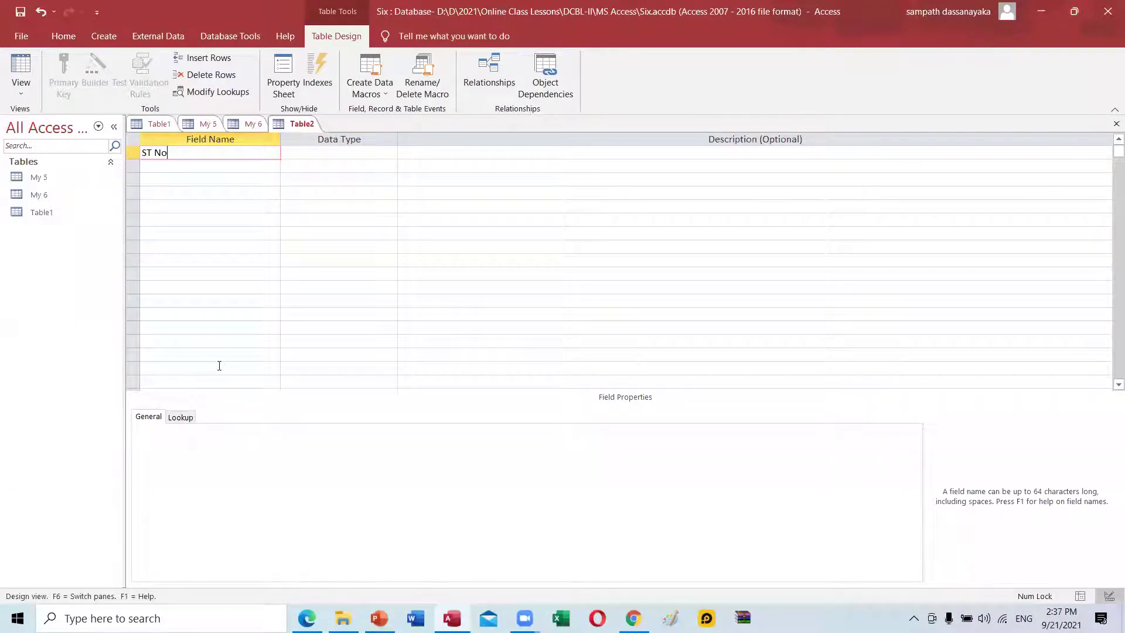
key("Tab")
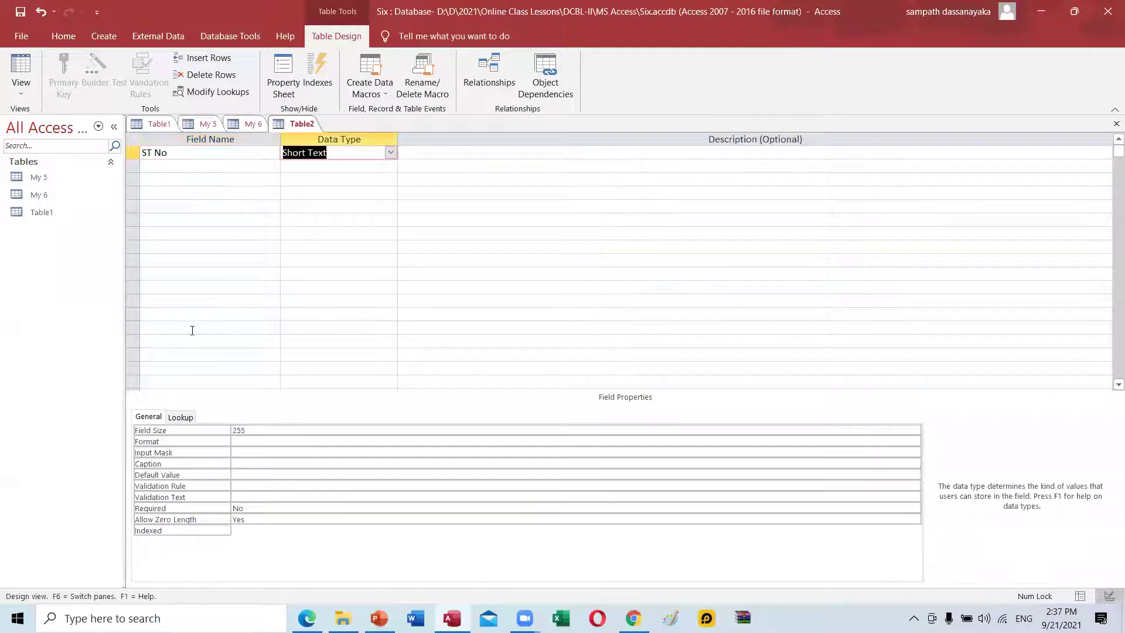
Set the Field Size of the ST No field to 8
left_click(258, 429)
key("BackSpace")
key("BackSpace")
key("BackSpace")
type("8")
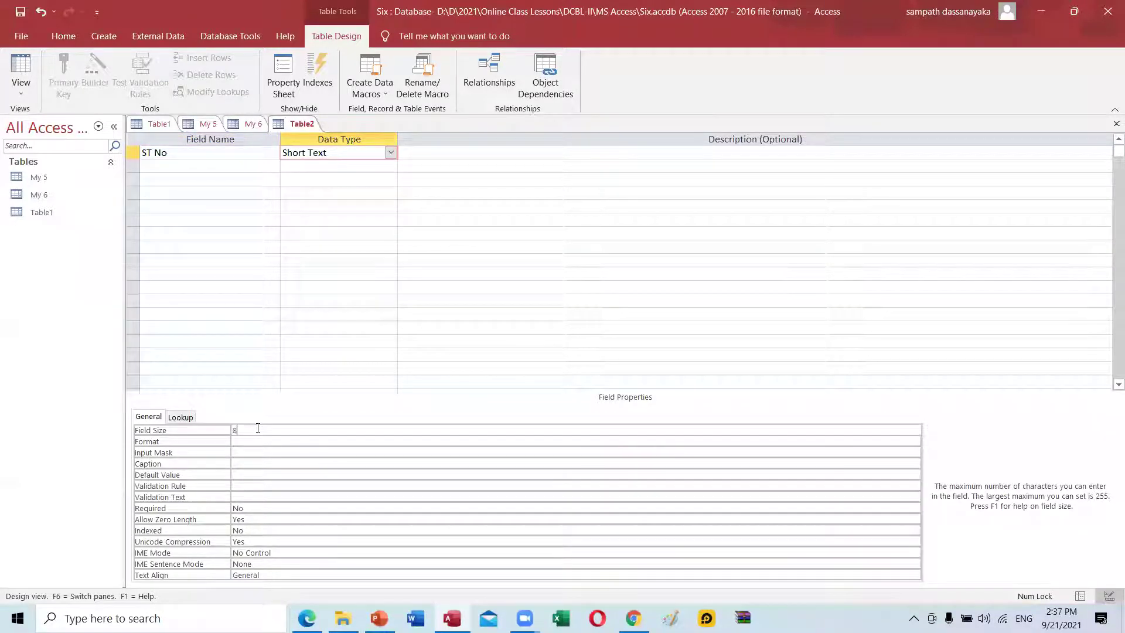
Add ST Name as a Short Text field with a Field Size of 25
left_click(187, 177)
left_click(187, 164)
type("ST Name")
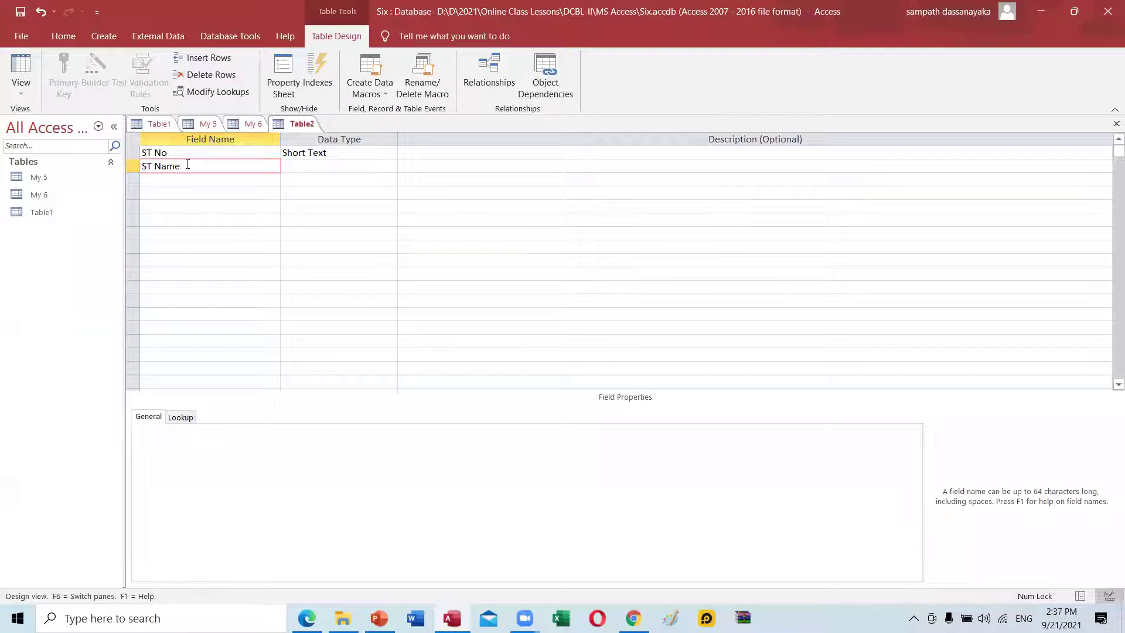
key("Tab")
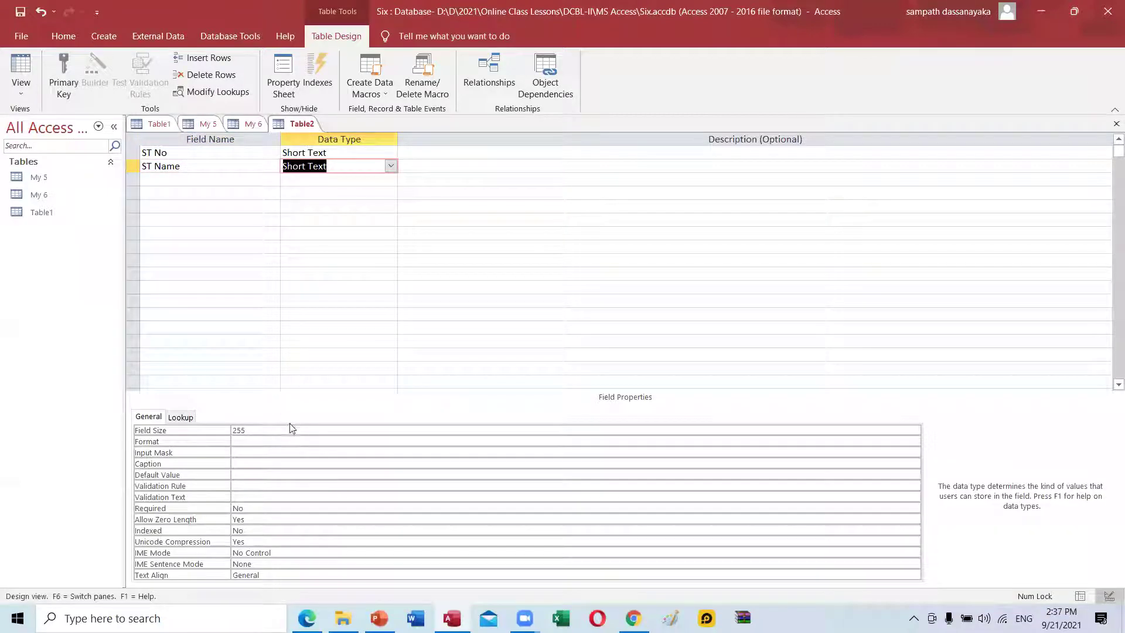
left_click(289, 430)
key("BackSpace")
key("BackSpace")
key("BackSpace")
type("25")
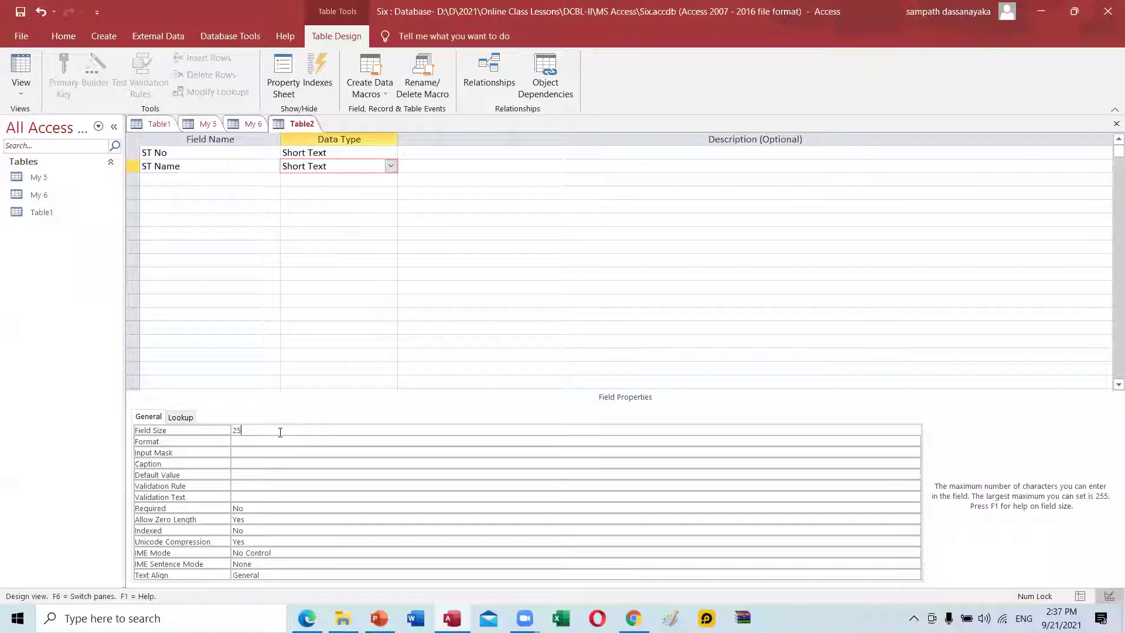
Check the PDF for the field after ST Name, and add TTL Marks with the Number data type
left_click(185, 179)
left_click(306, 618)
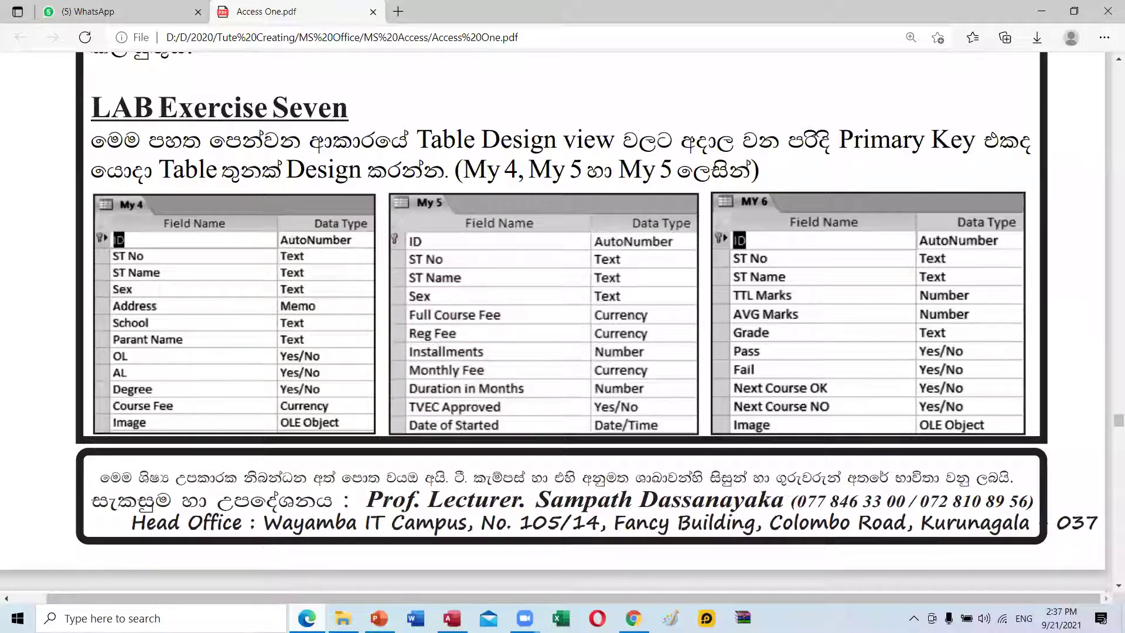
key("alt+Tab")
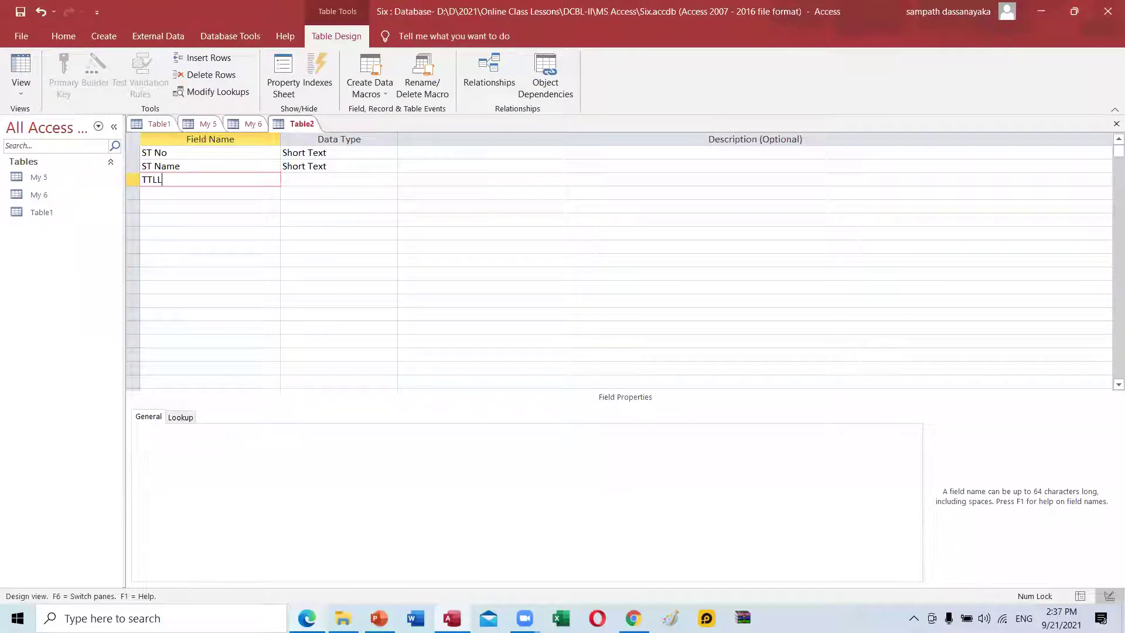
key("BackSpace")
type("Marks")
left_click(312, 180)
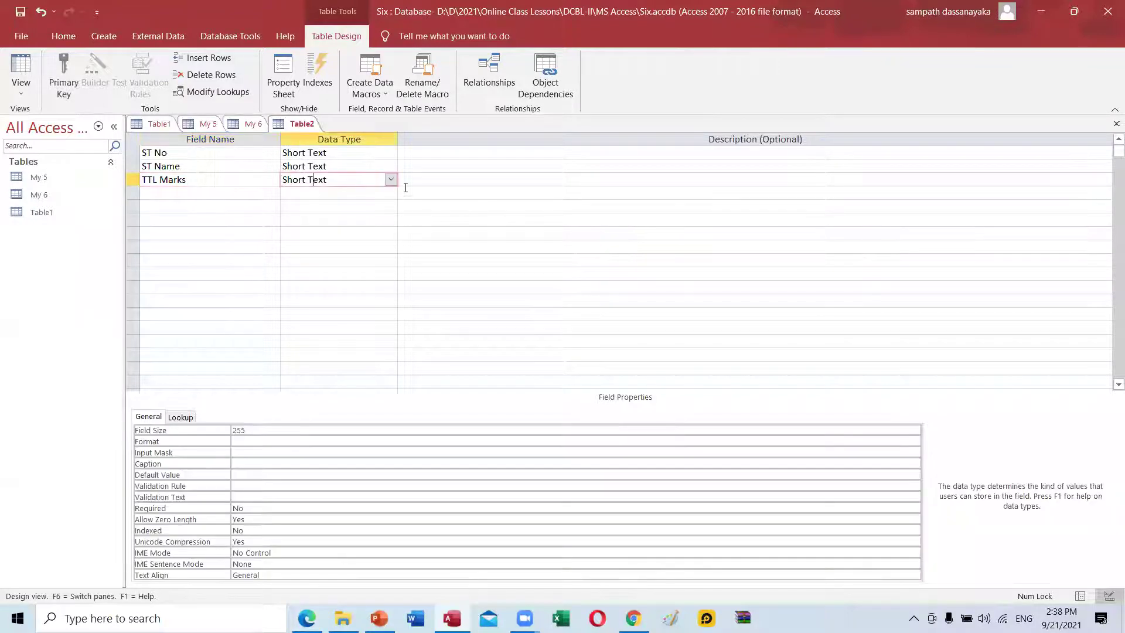
left_click(391, 179)
left_click(377, 217)
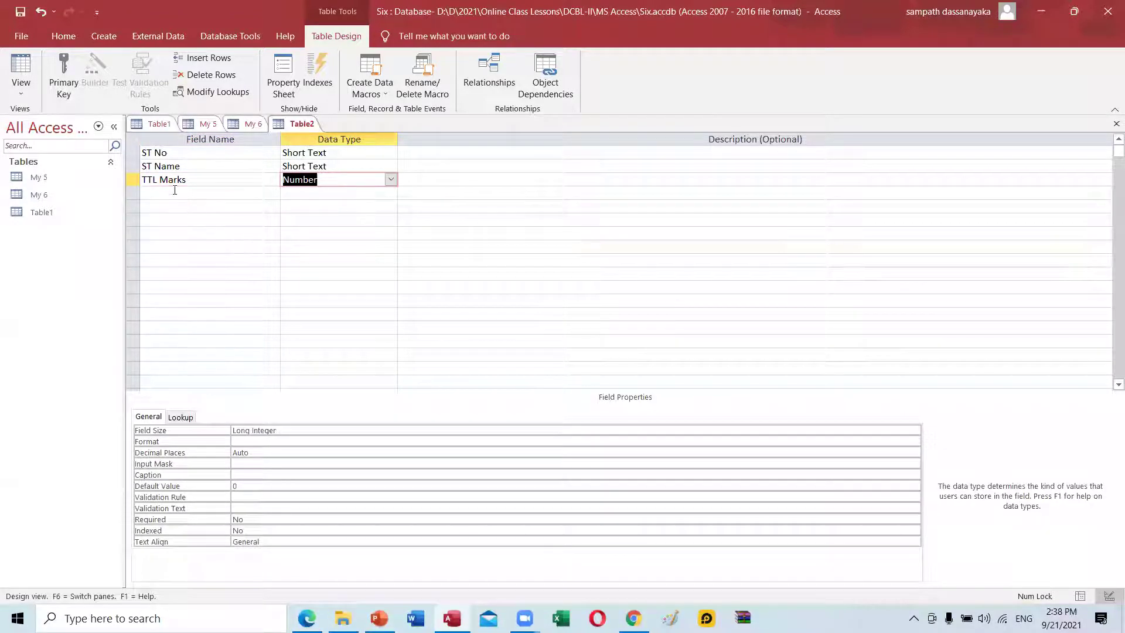
Add the AVG Marks field below TTL Marks with the Number data type
left_click(174, 190)
type("A")
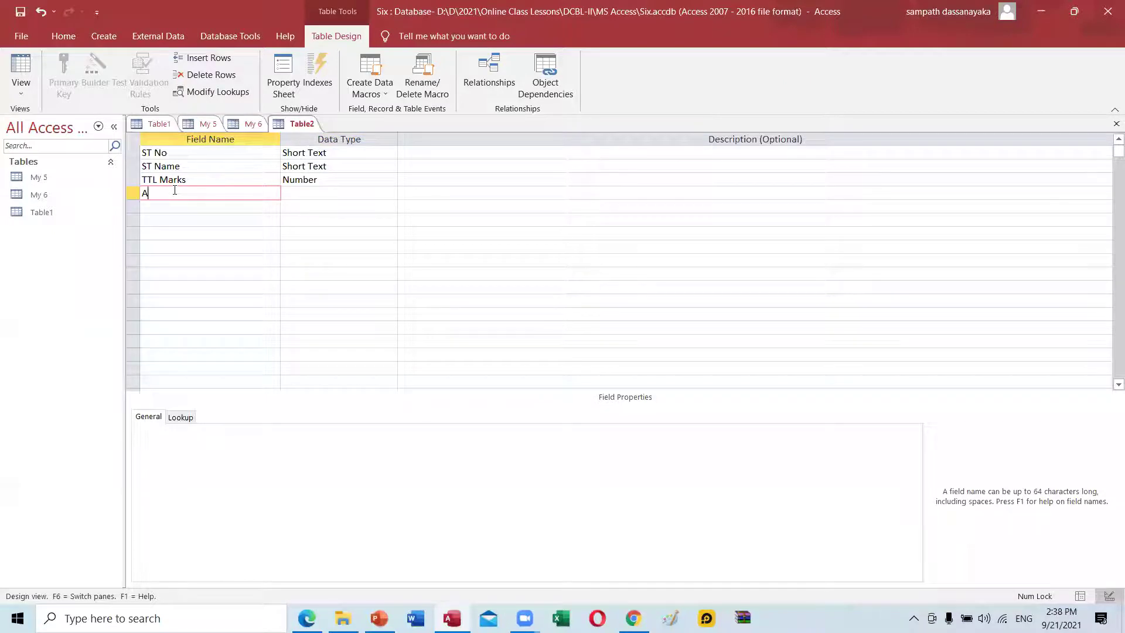
type("VG Marks")
left_click(332, 190)
left_click(392, 194)
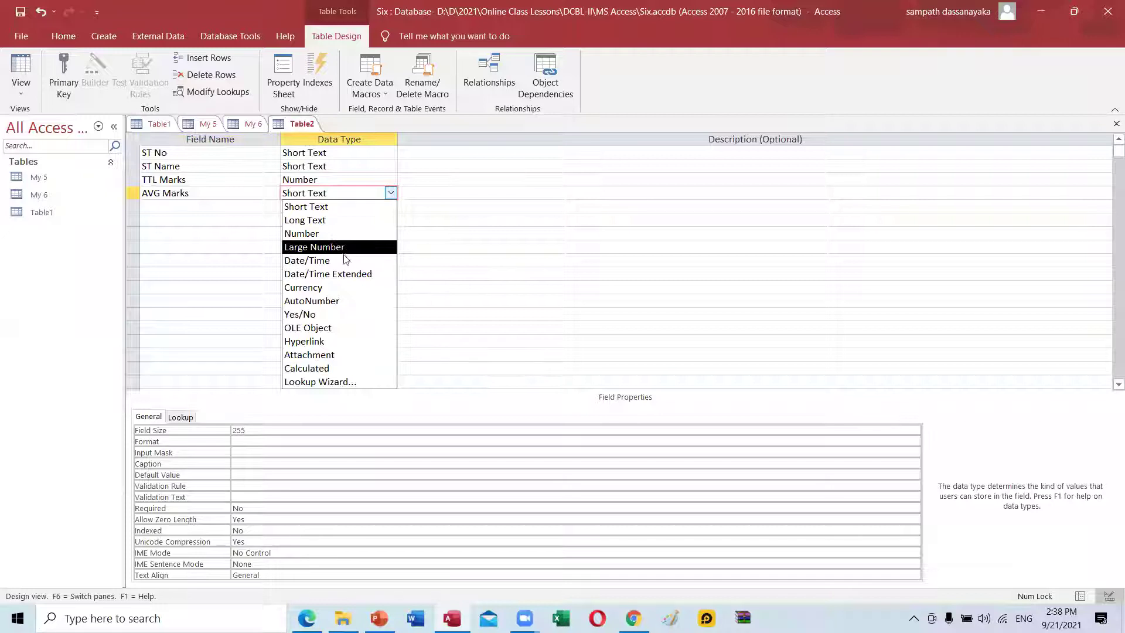
left_click(342, 235)
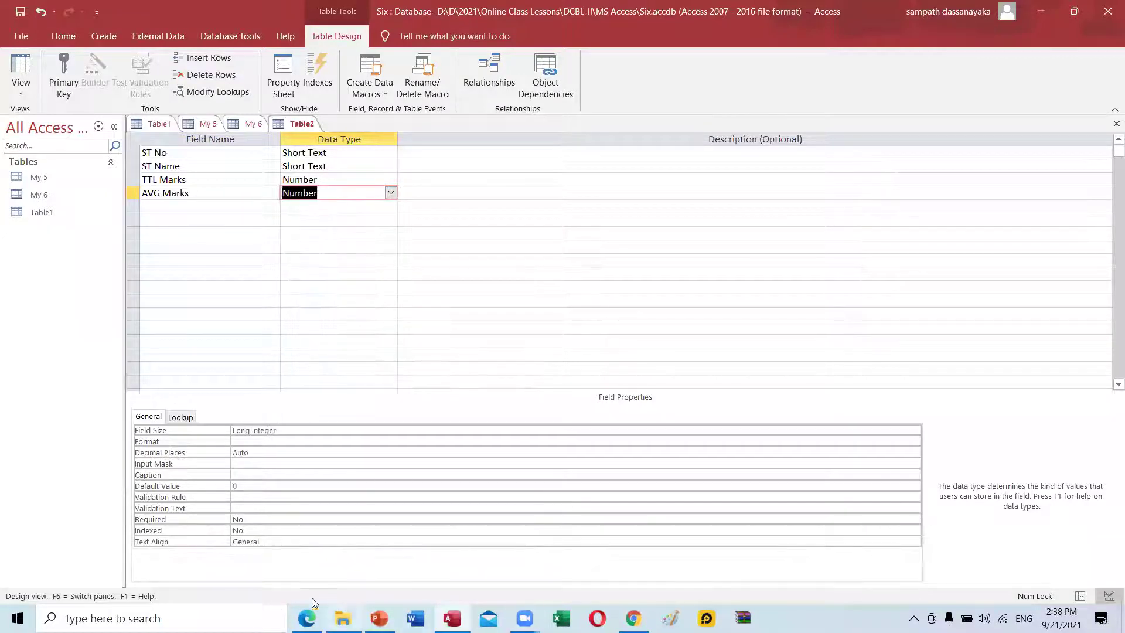
Check the PDF for the field after AVG Marks, and add Grade as a Short Text field
left_click(306, 619)
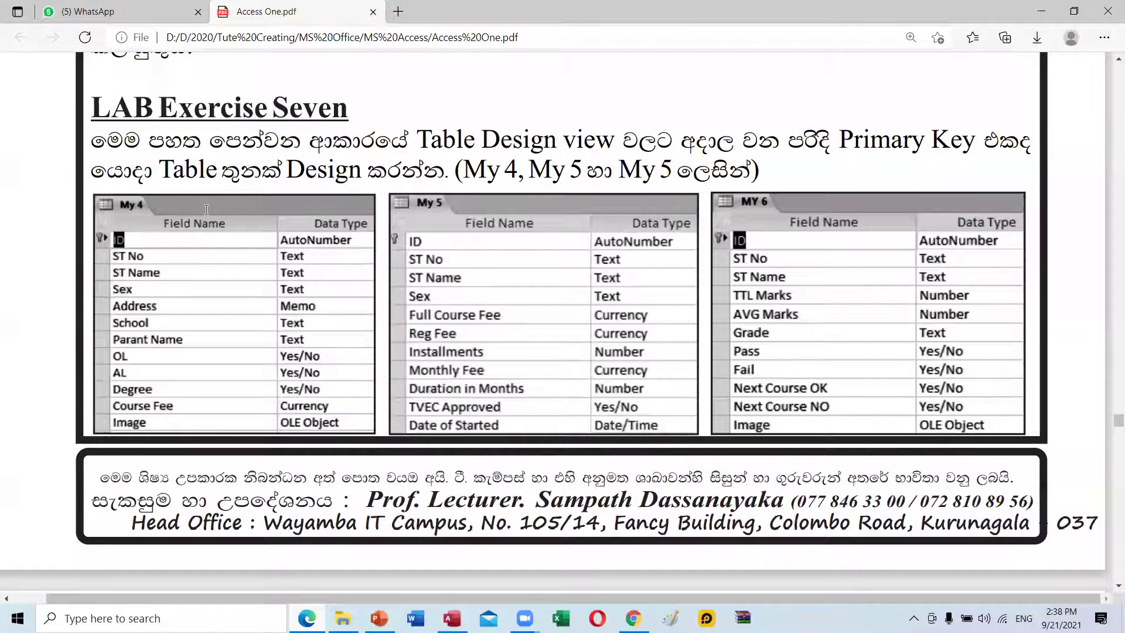
key("alt+Tab")
type("de")
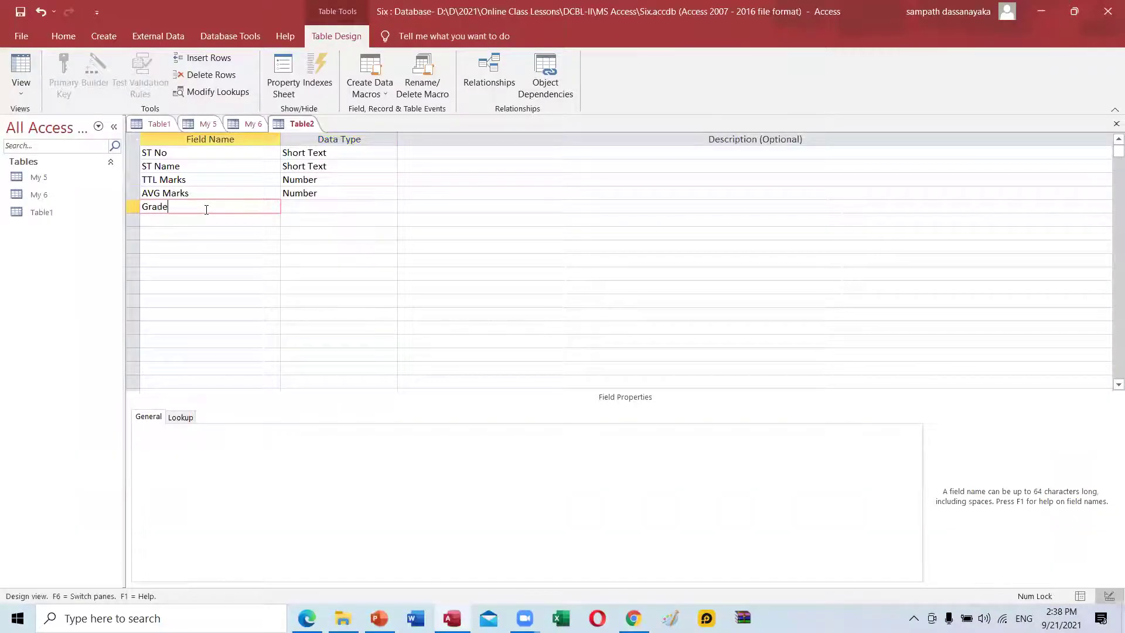
left_click(340, 206)
left_click(390, 206)
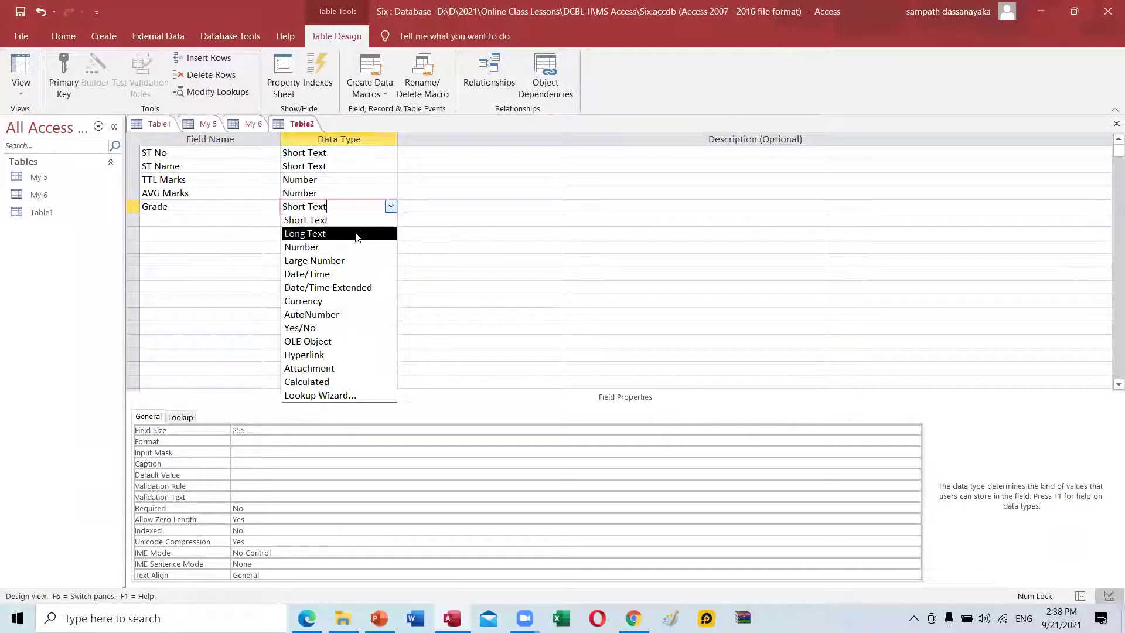
key("Escape")
Set the Field Size of the Grade field to 2
left_click(266, 431)
key("BackSpace")
key("BackSpace")
key("BackSpace")
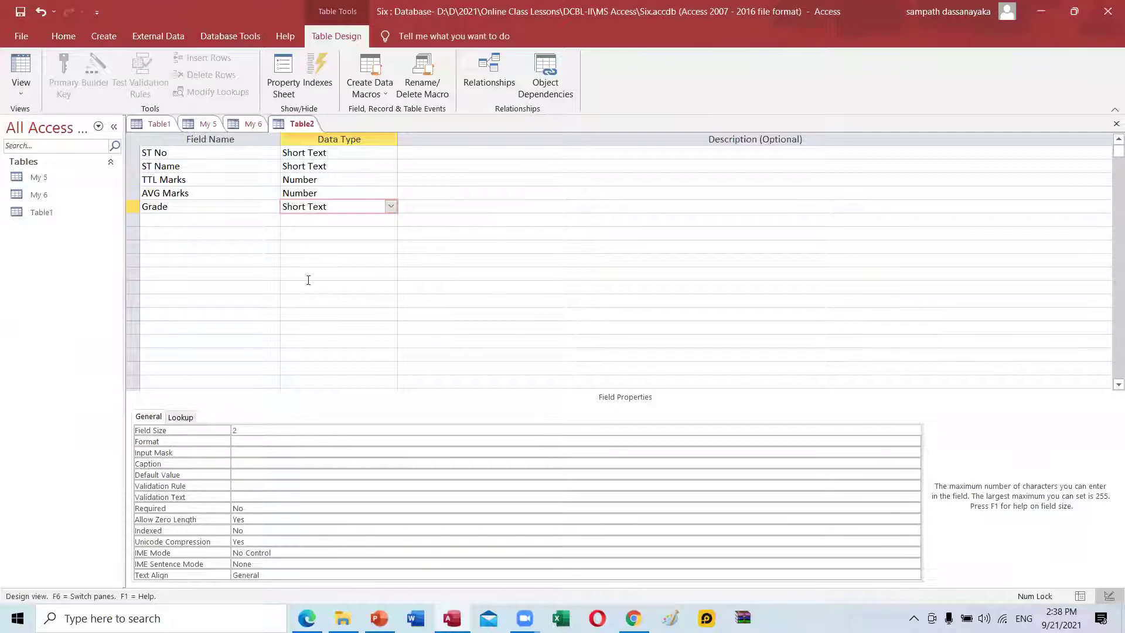
Check the PDF for the field after Grade, and add a field named Fass with the Yes/No data type
left_click(164, 220)
left_click(306, 619)
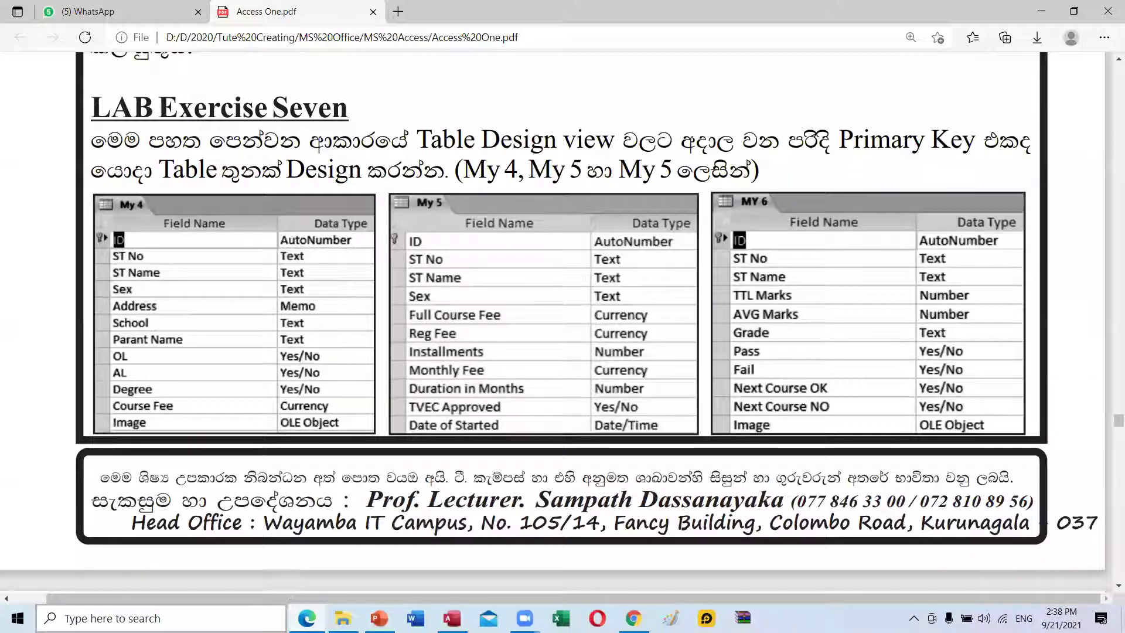
key("alt+Tab")
type("F")
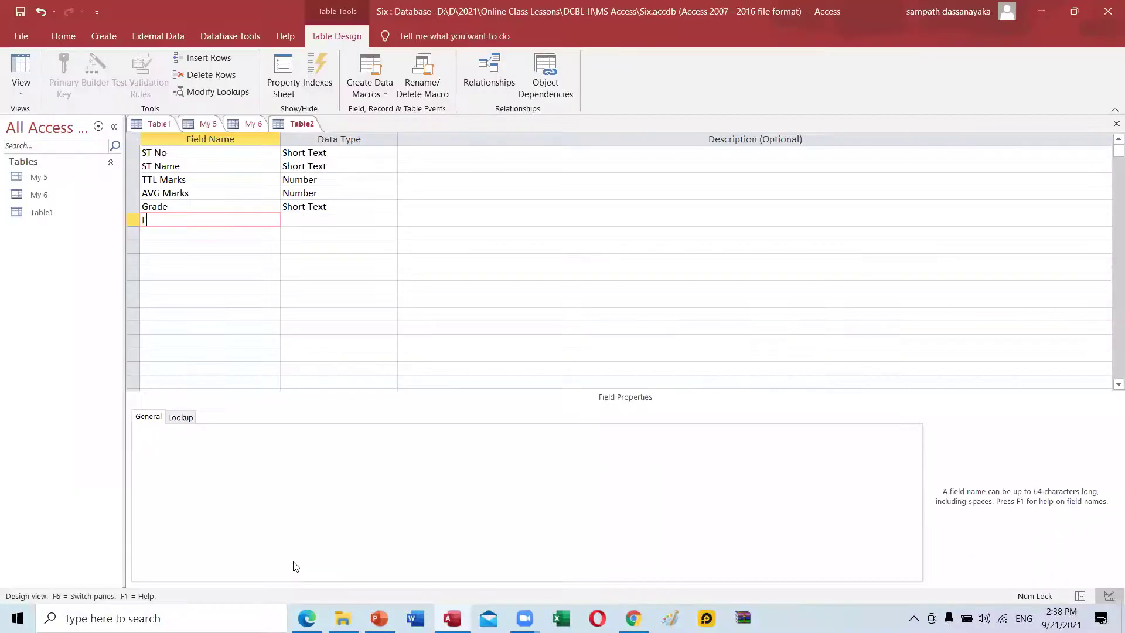
type("ass")
key("Tab")
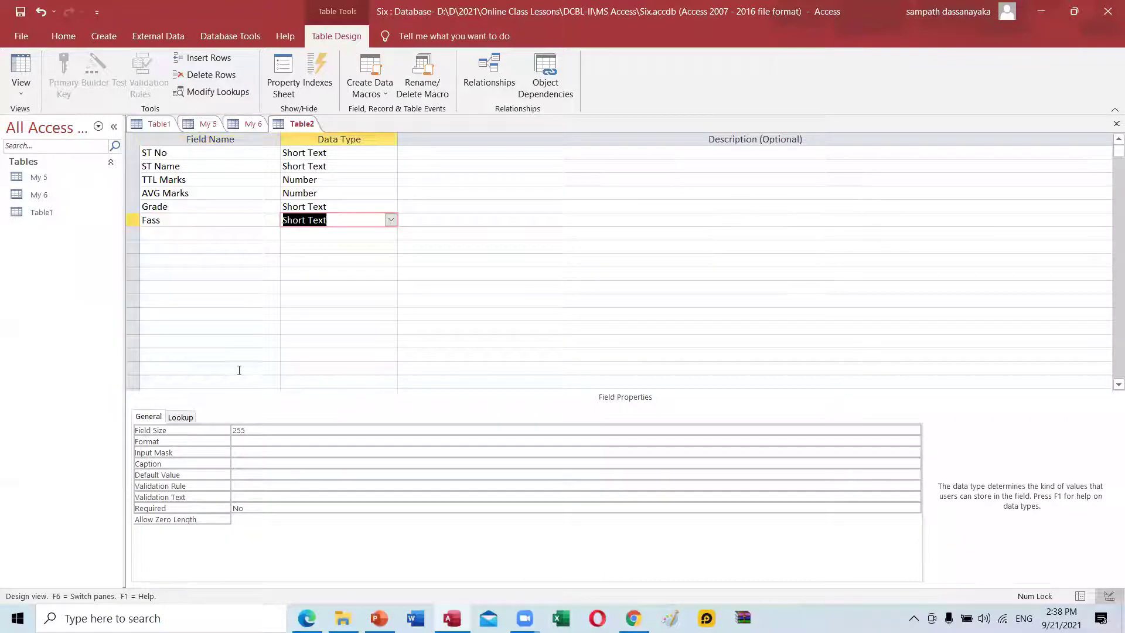
left_click(390, 219)
key("Down")
key("Down")
key("Down")
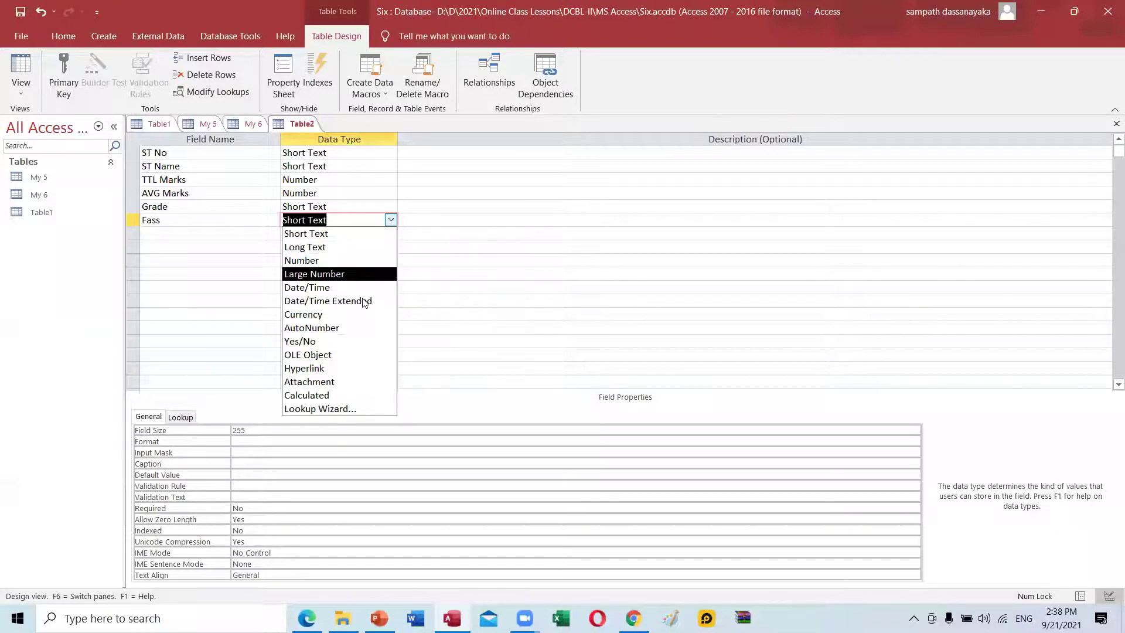
left_click(352, 341)
Add the Fail field below Fass with the Yes/No data type
left_click(170, 235)
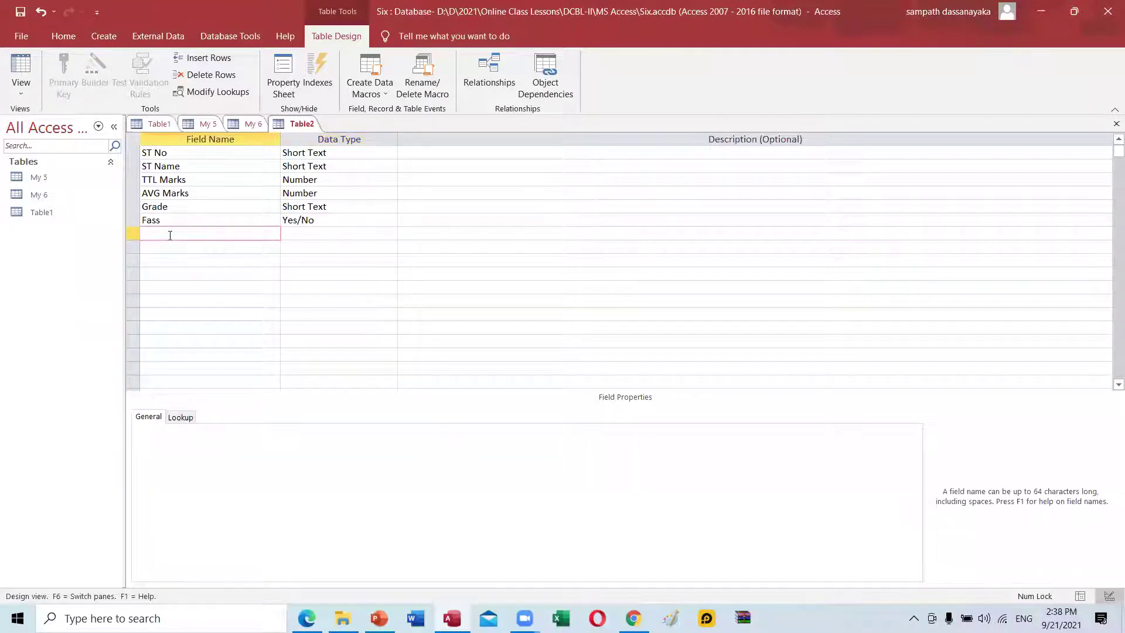
type("Fail")
key("Tab")
left_click(390, 234)
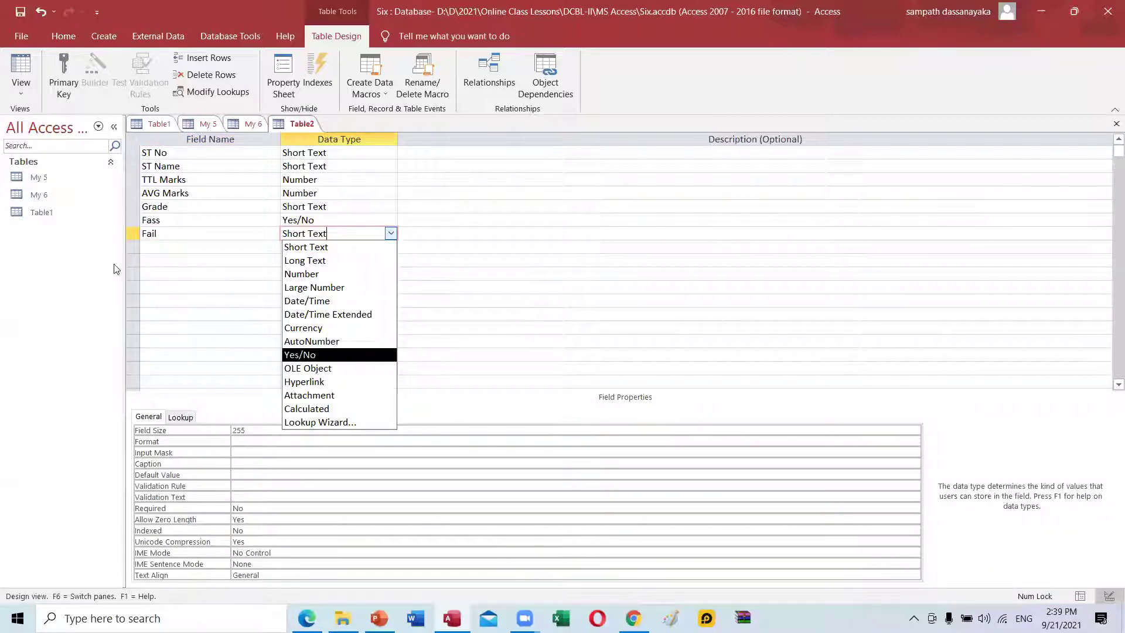
Check the PDF for the field after Fail, and add Next Course Ok with the Yes/No data type
left_click(146, 246)
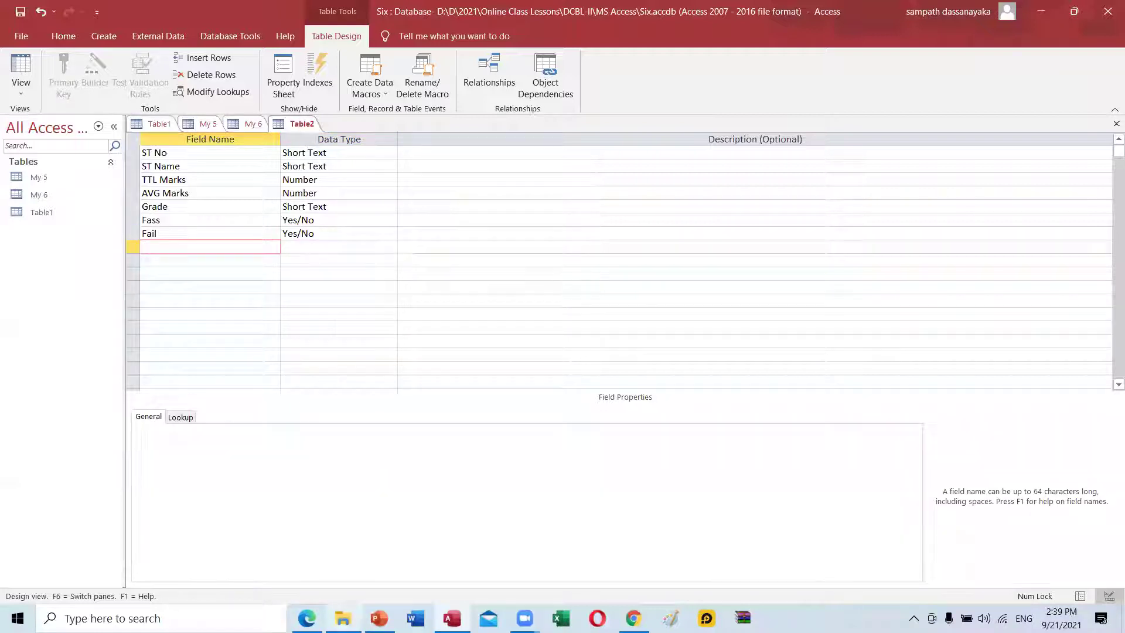
key("alt+Tab")
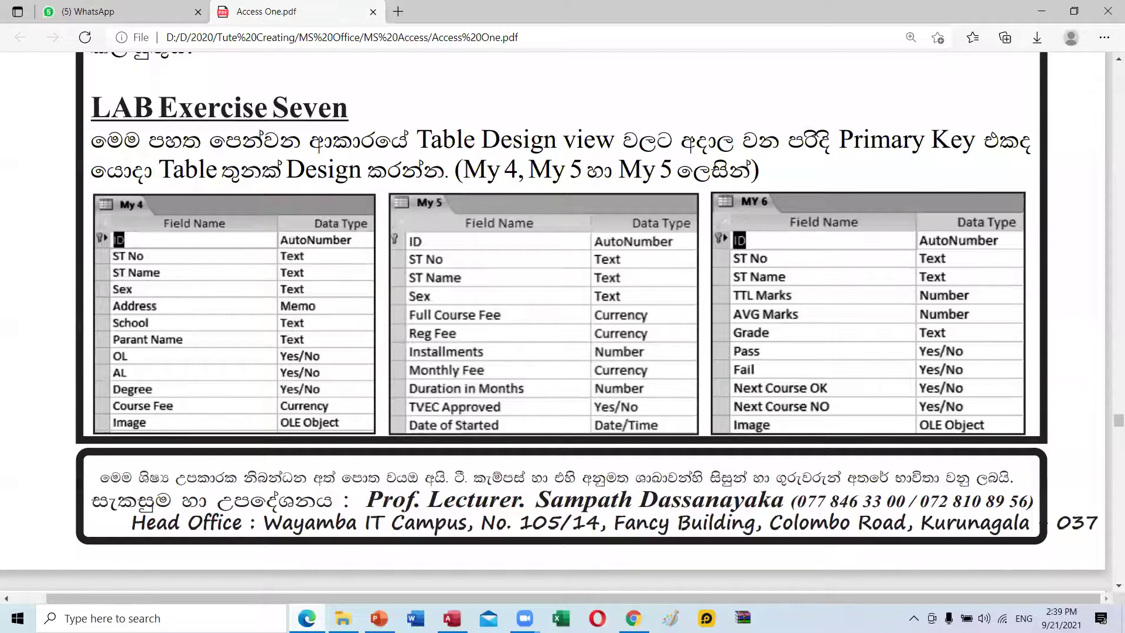
key("alt+Tab")
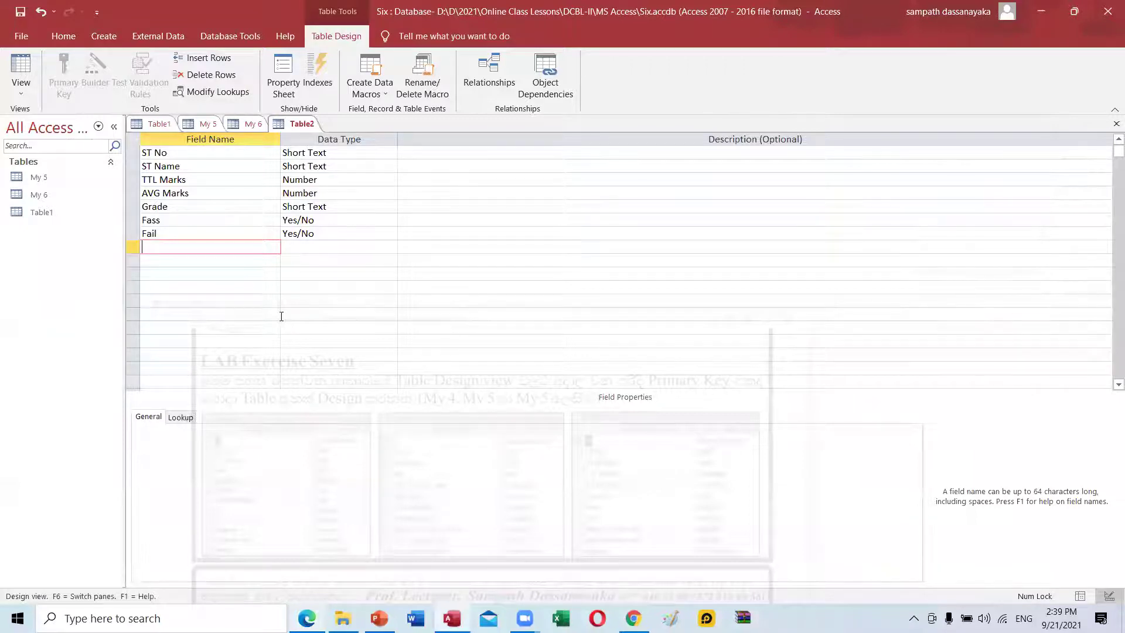
type("Next Course Ok")
key("Tab")
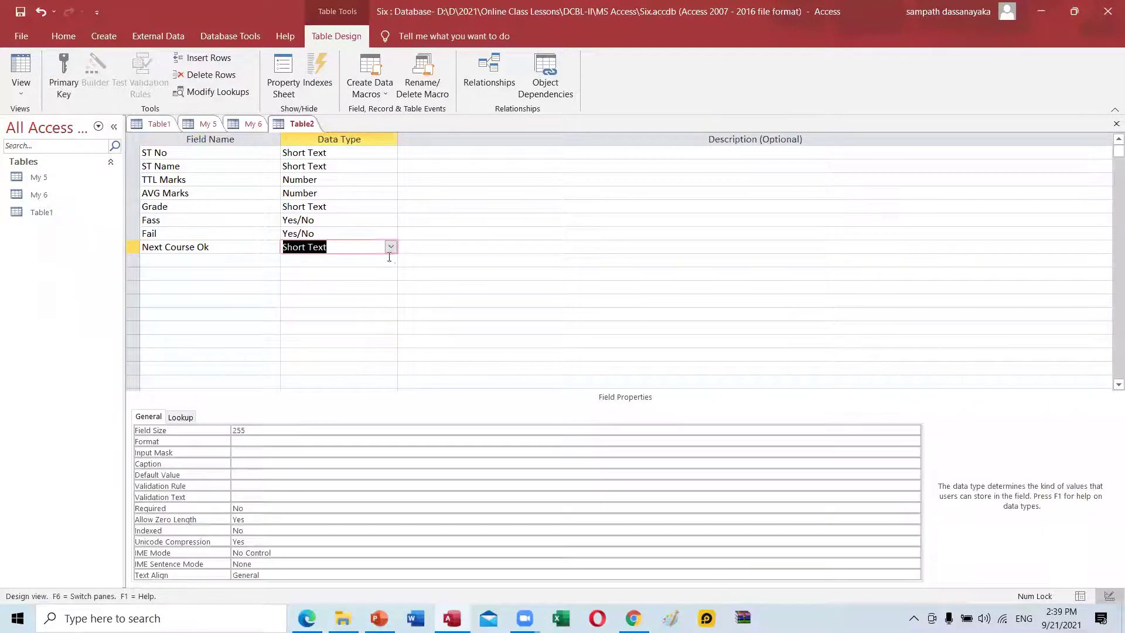
left_click(390, 247)
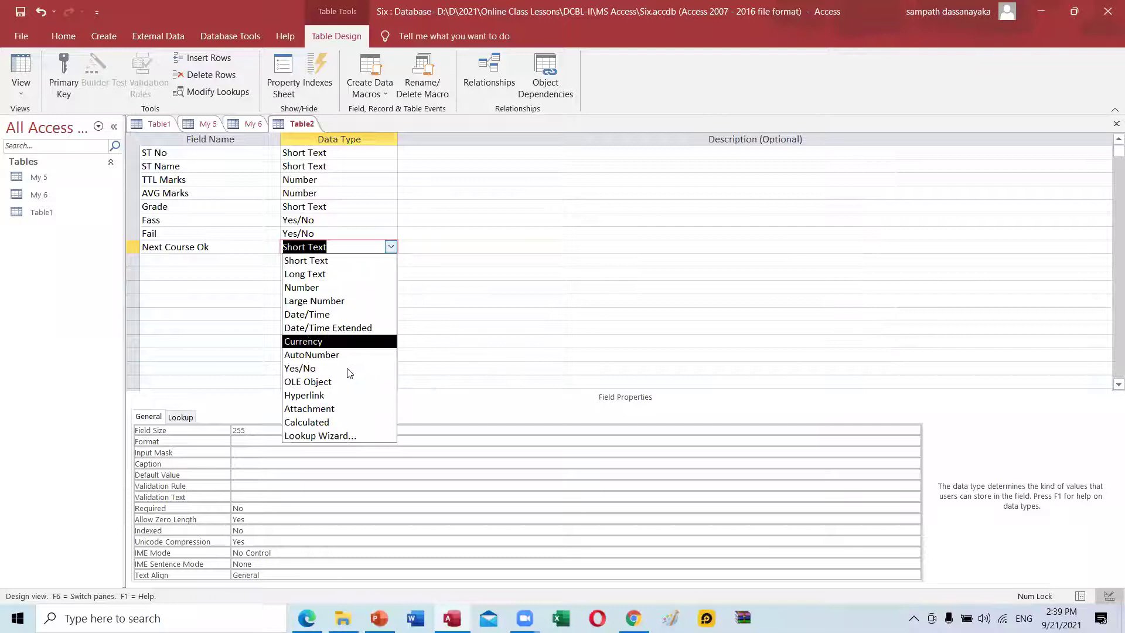
type("y")
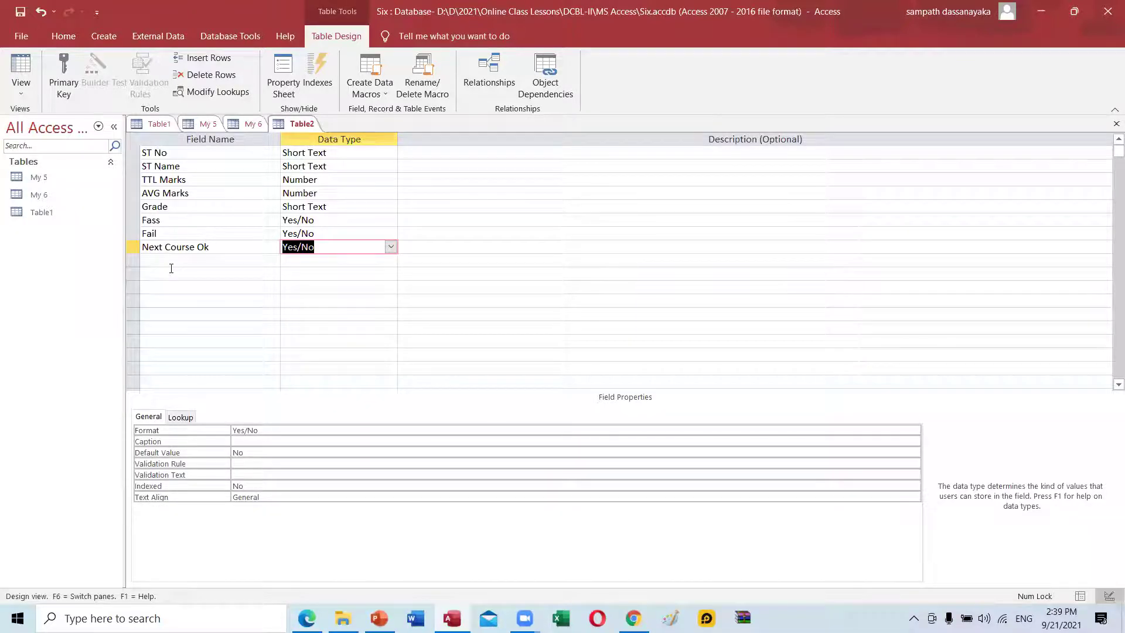
Add the Next Course No field below Next Course Ok with the Yes/No data type
left_click(171, 269)
left_click(174, 256)
type("Next Course")
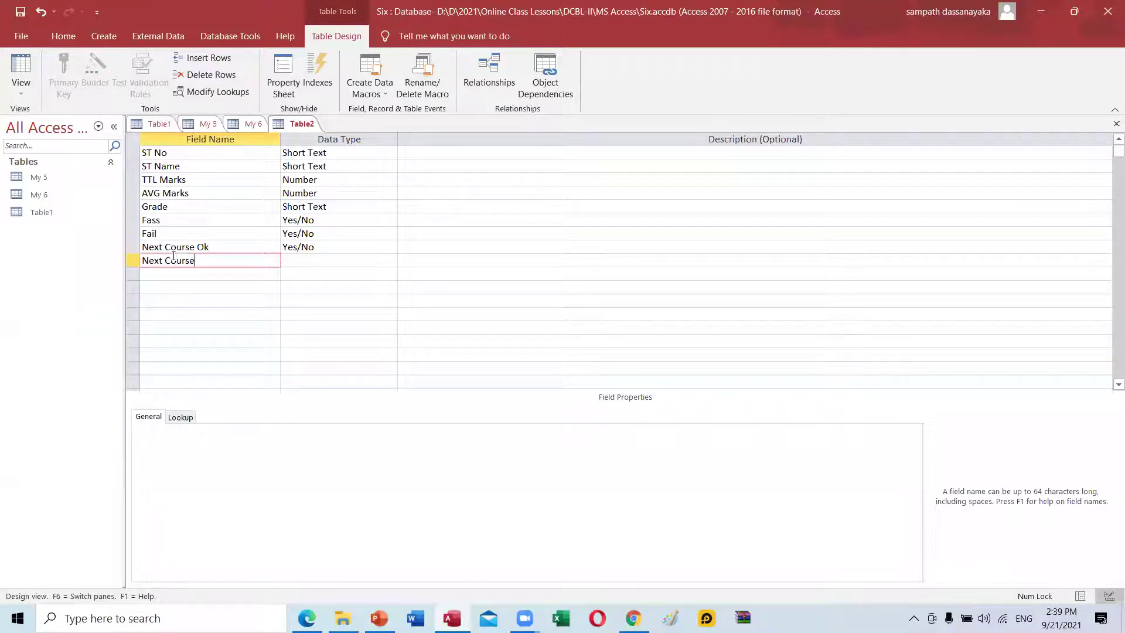
type(" No")
key("Tab")
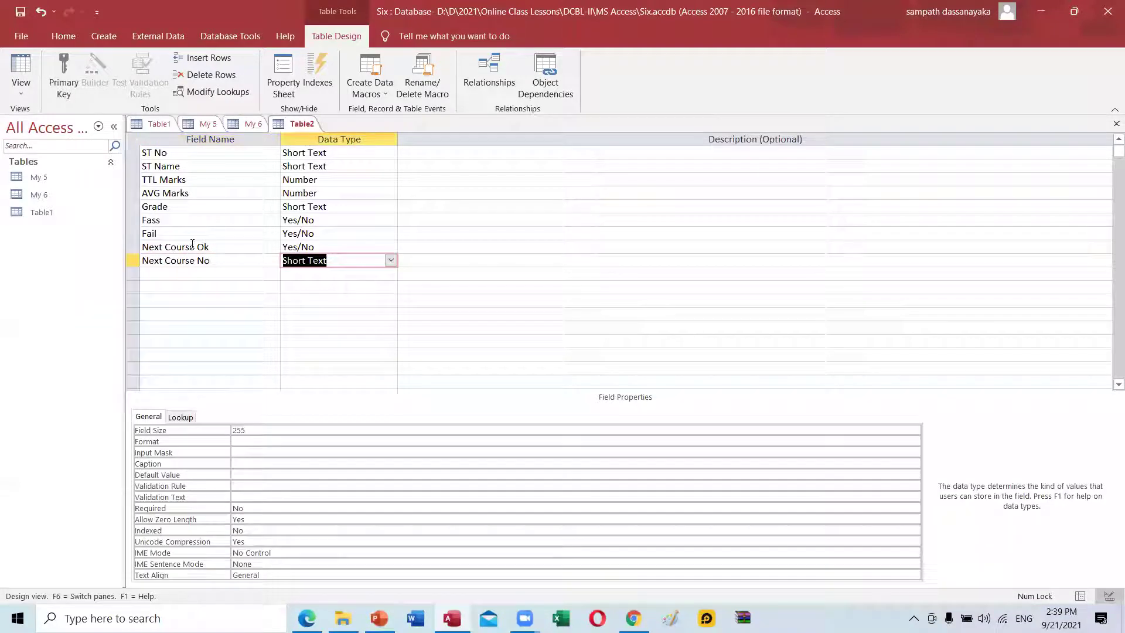
left_click(391, 260)
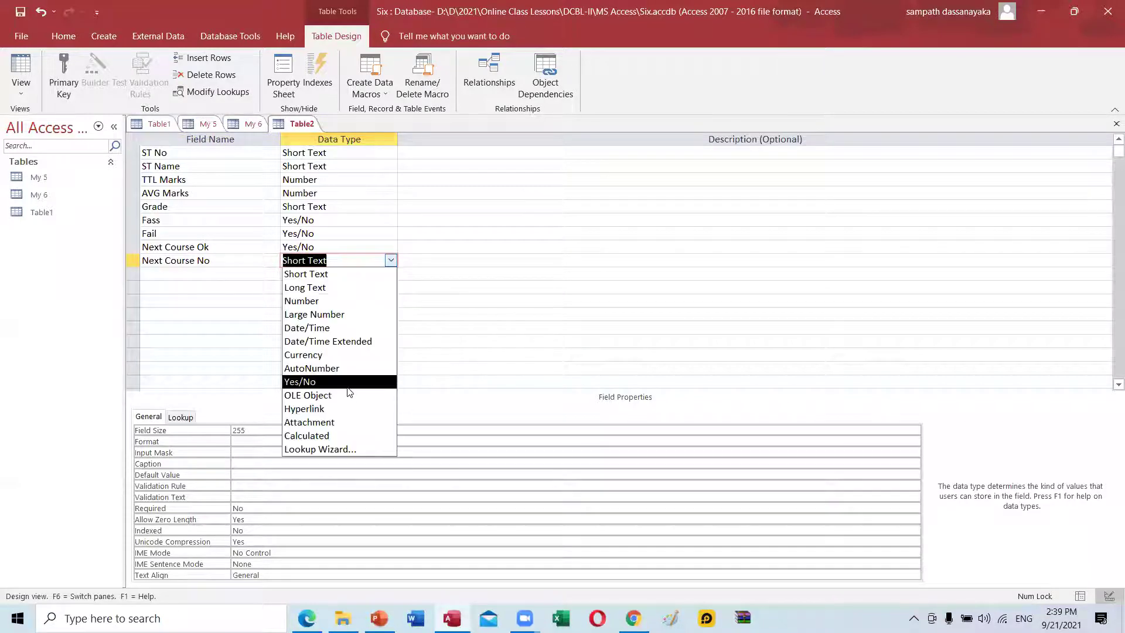
Set the Next Course No field's data type to Yes/No and add an Image field, checking it against the exercise sheet
left_click(349, 383)
left_click(249, 369)
left_click(307, 618)
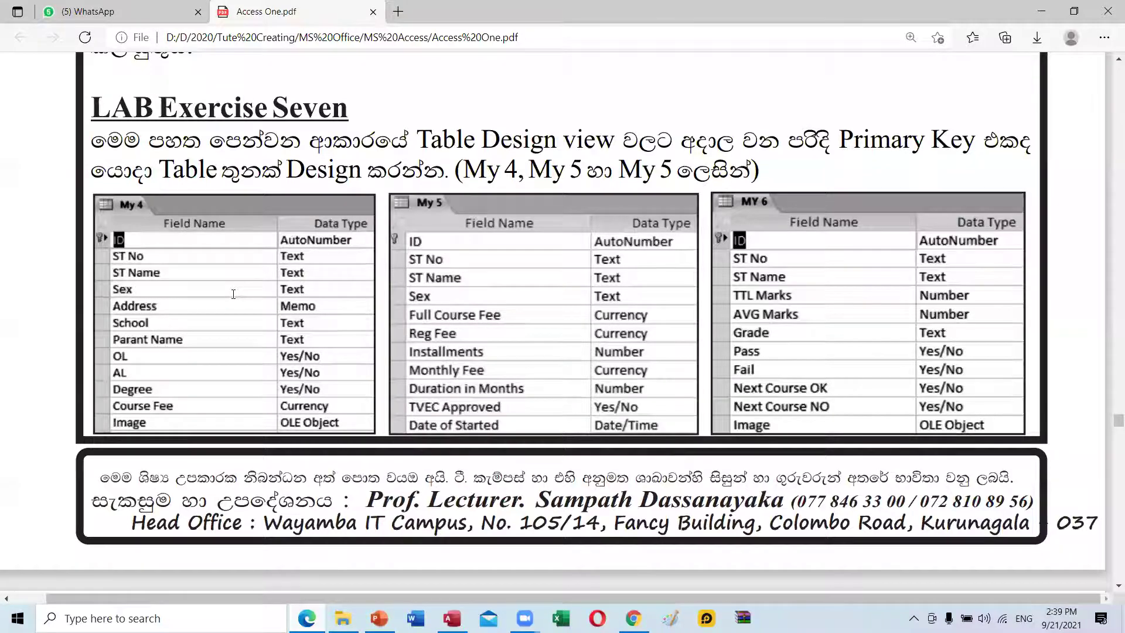
key("alt+Tab")
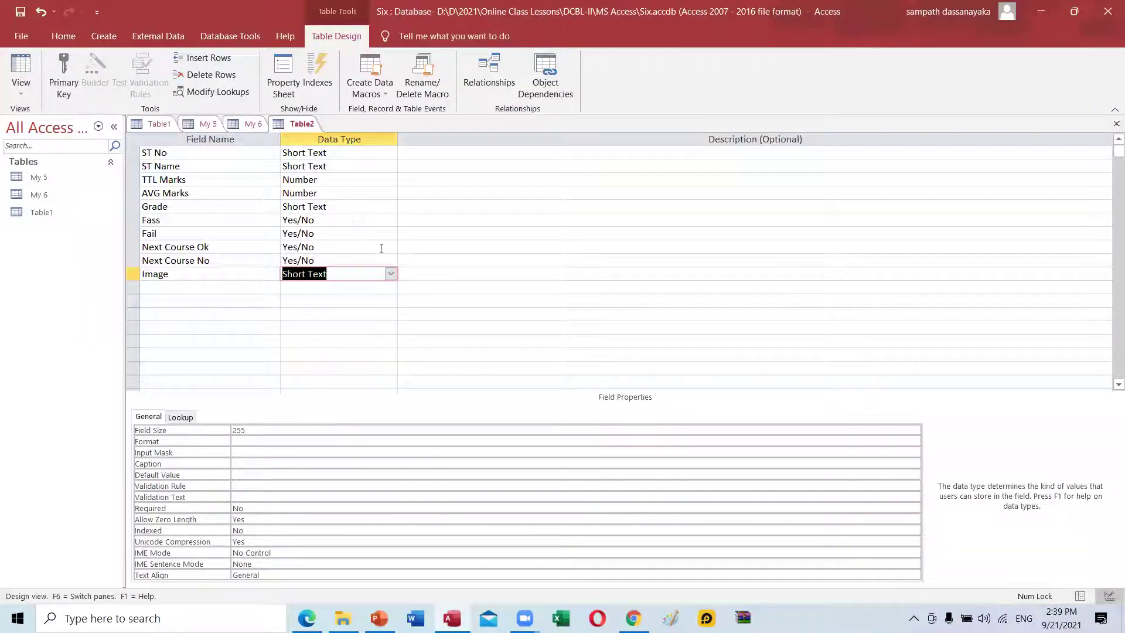
Assign the OLE Object data type to the Image field
left_click(391, 286)
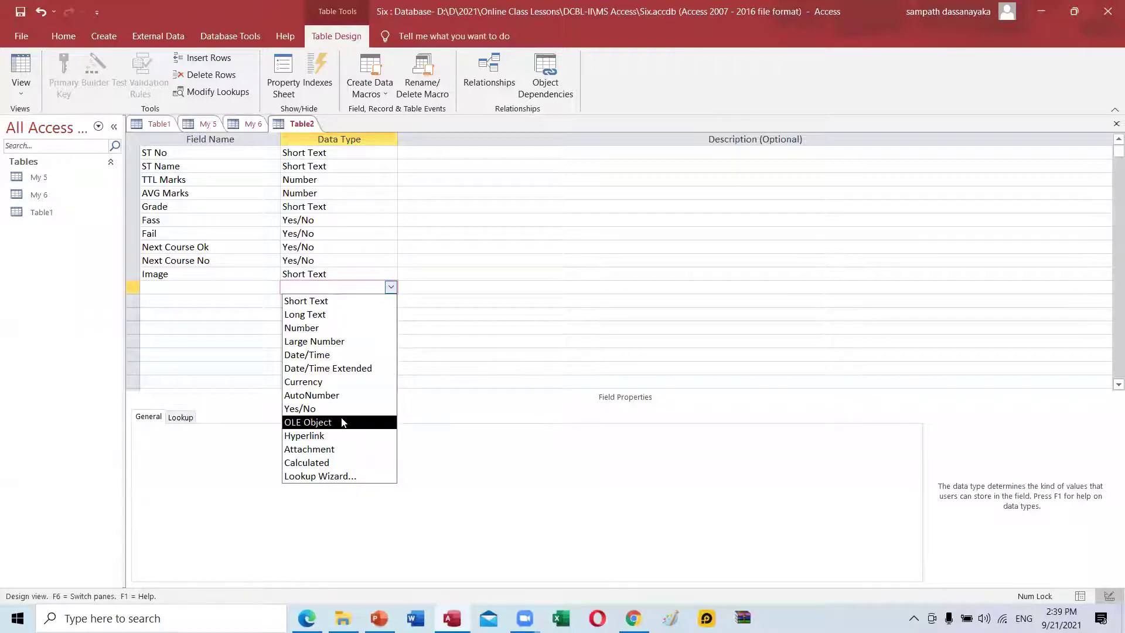
left_click(366, 422)
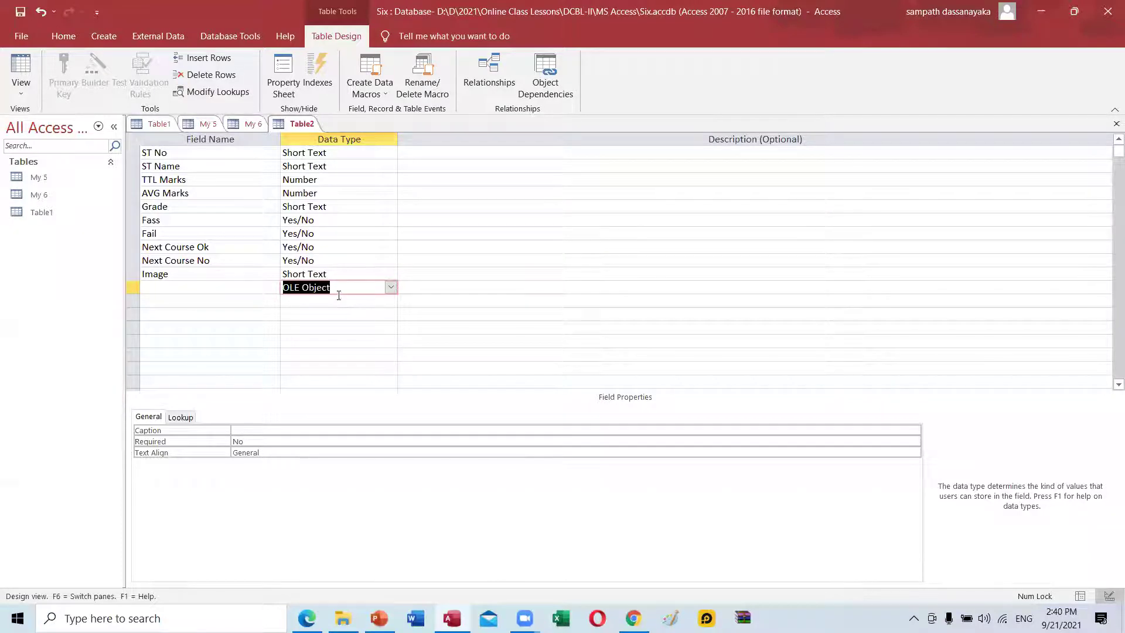
left_click(363, 276)
left_click(391, 274)
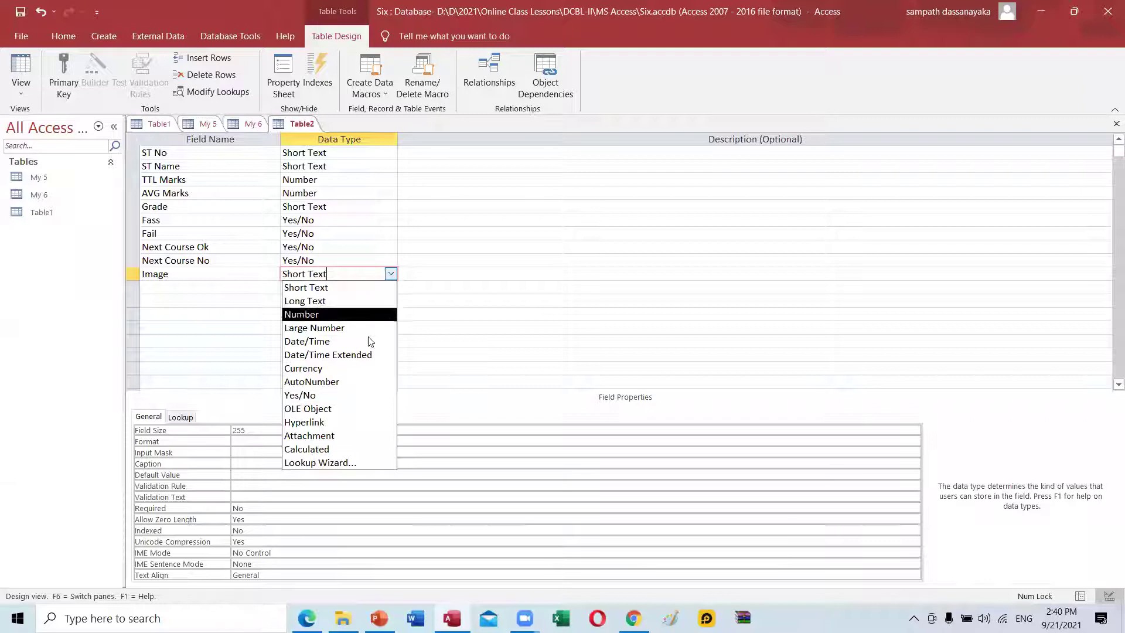
left_click(354, 409)
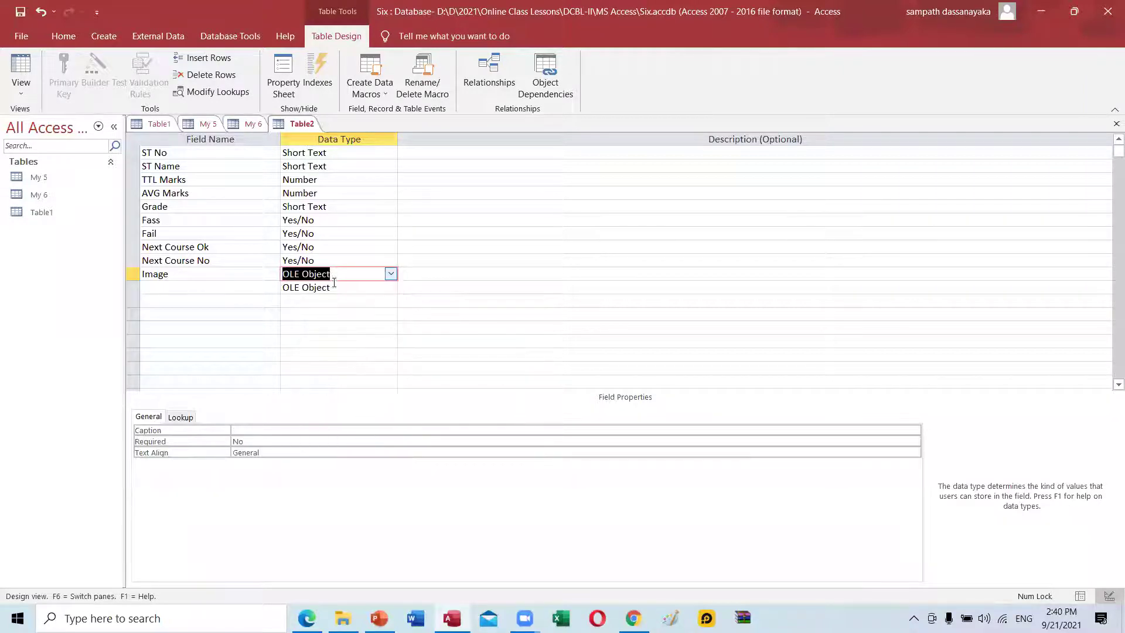
Delete the unnamed OLE Object row below the Image field
left_click(334, 286)
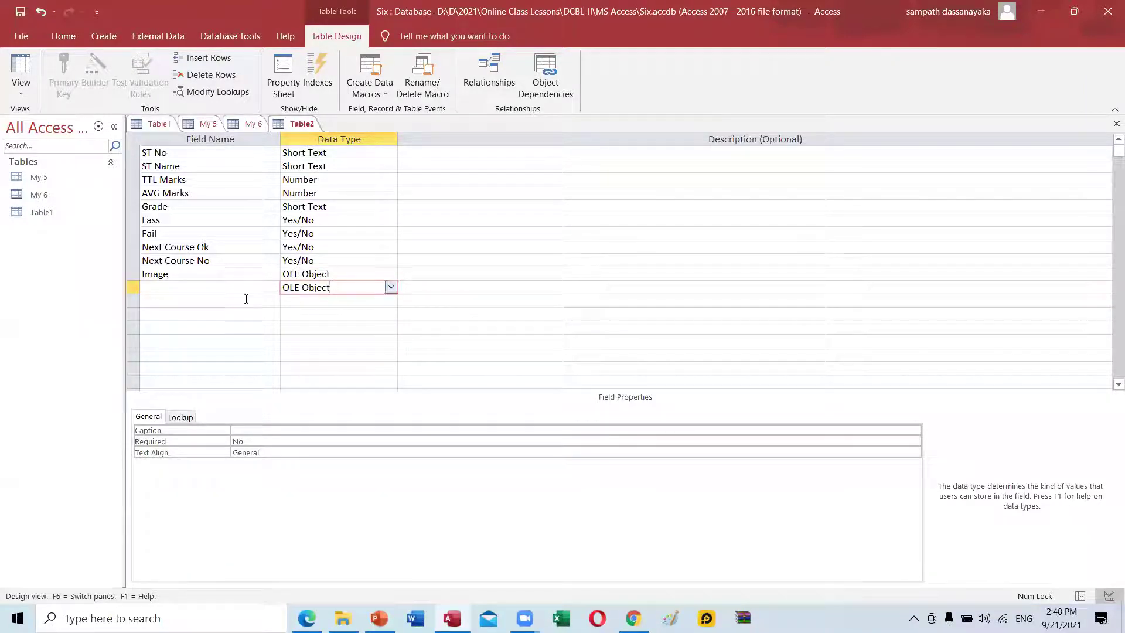
left_click(131, 290)
right_click(130, 289)
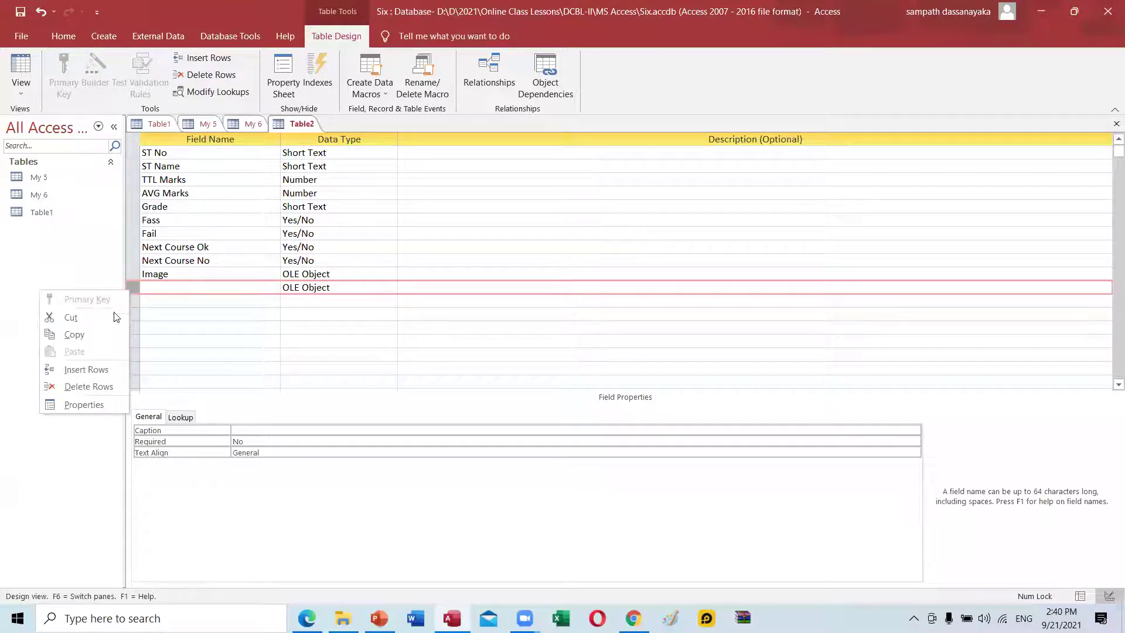
left_click(90, 384)
left_click(216, 320)
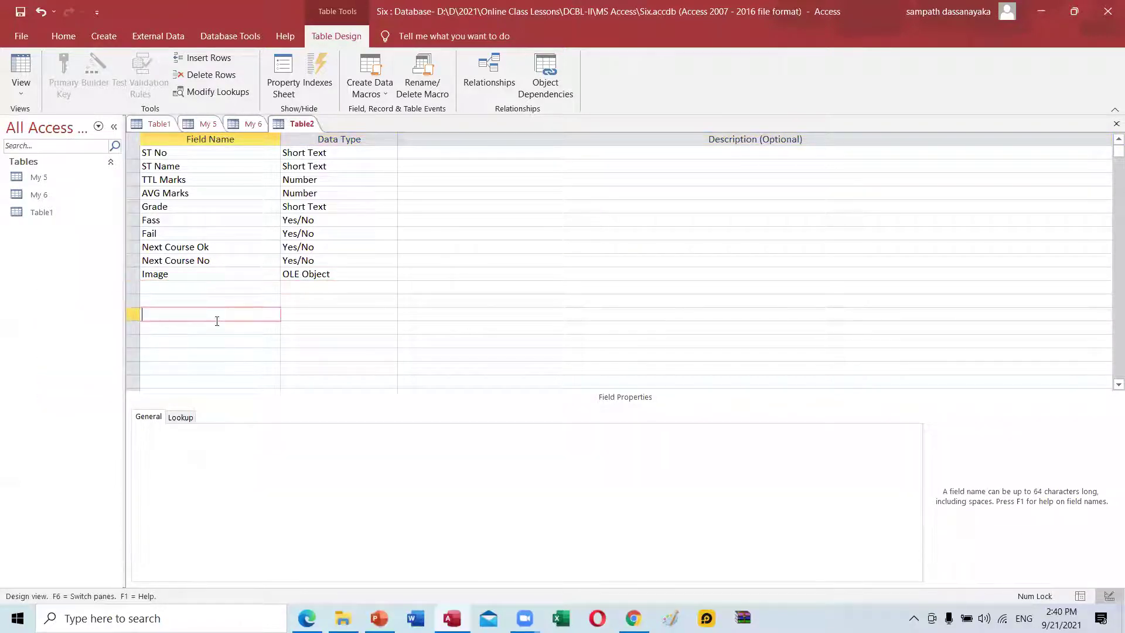
Save the table as My 7 and let a primary key be created for it
key("ctrl+s")
type("My 7")
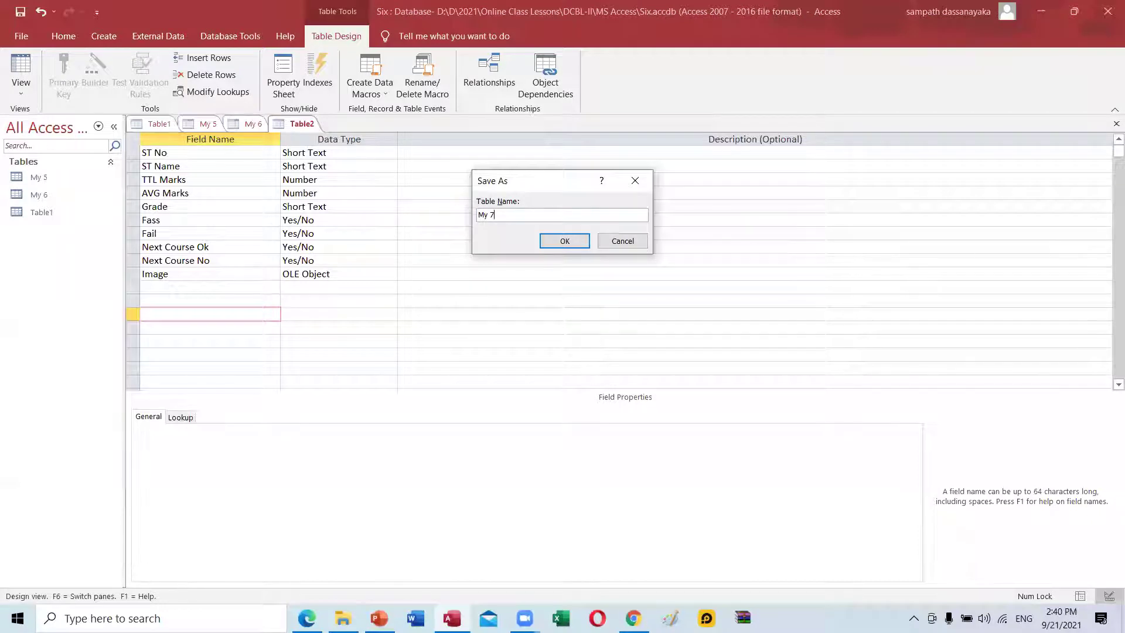
left_click(565, 241)
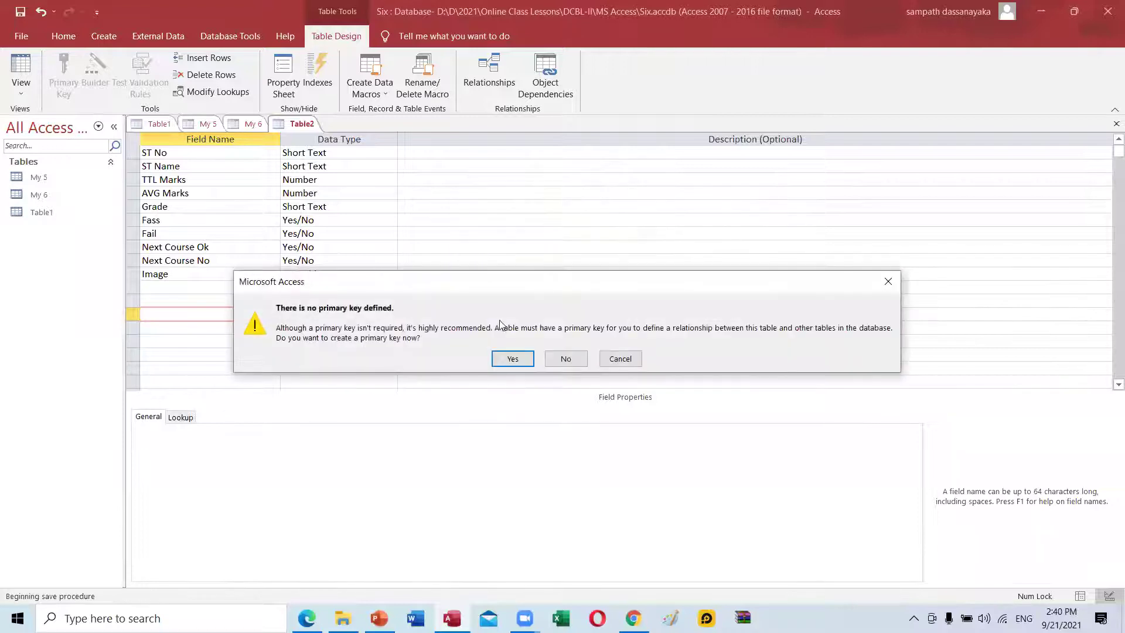
left_click(518, 359)
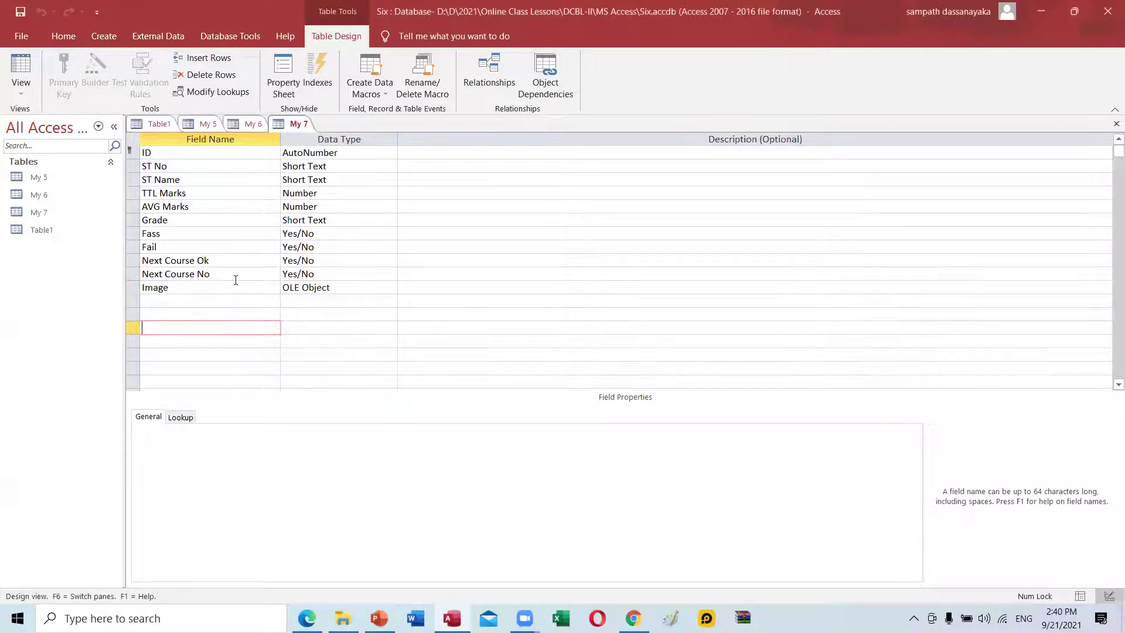
Check the My 5, My 6 and My 7 designs and start a Form Wizard form with all fields of table My 5
left_click(210, 126)
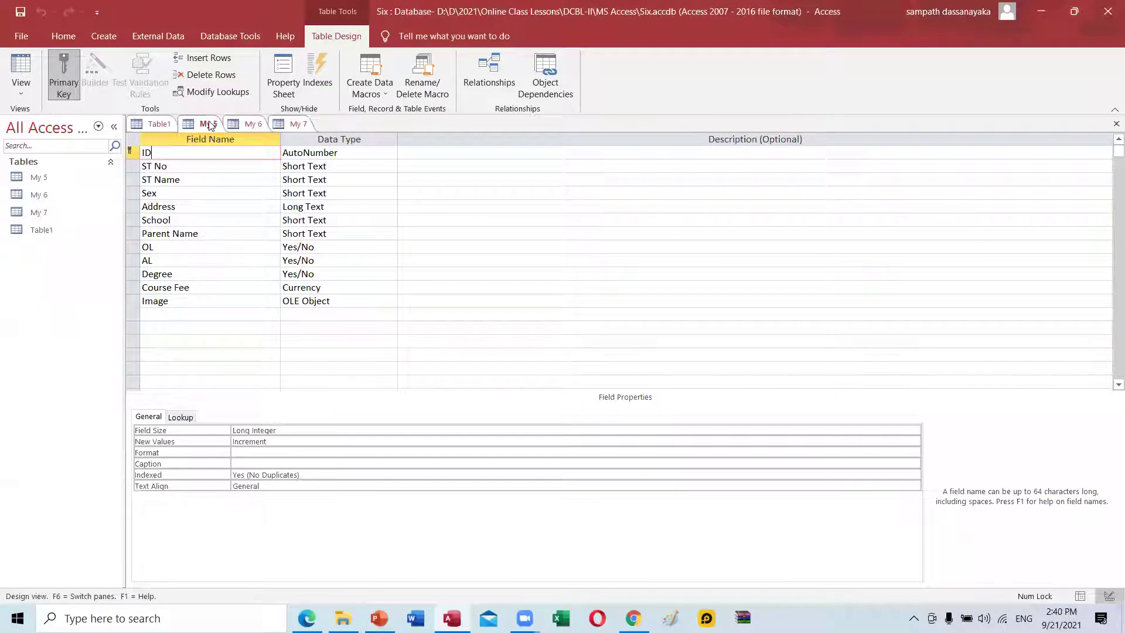
left_click(258, 126)
left_click(299, 123)
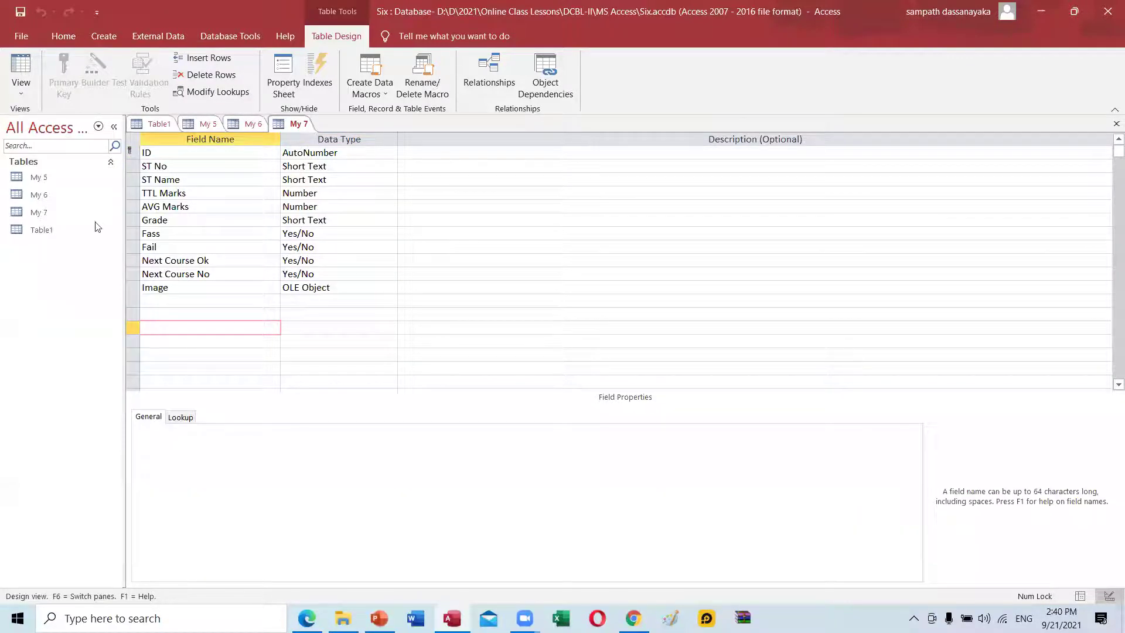
left_click(93, 37)
key("alt+c")
key("f")
key("w")
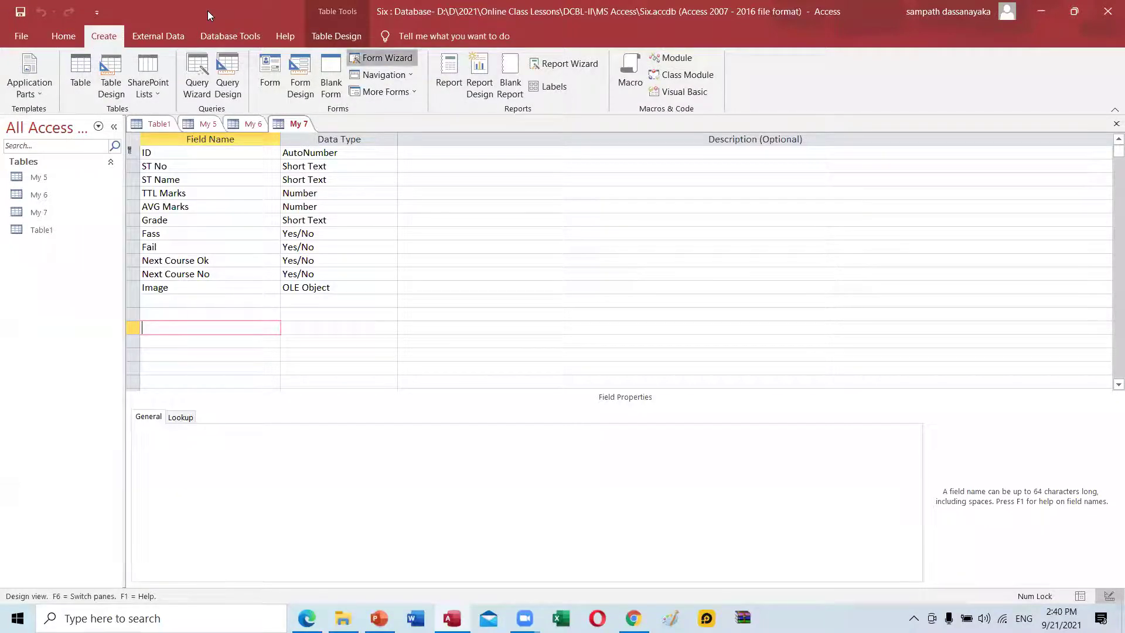
left_click(579, 216)
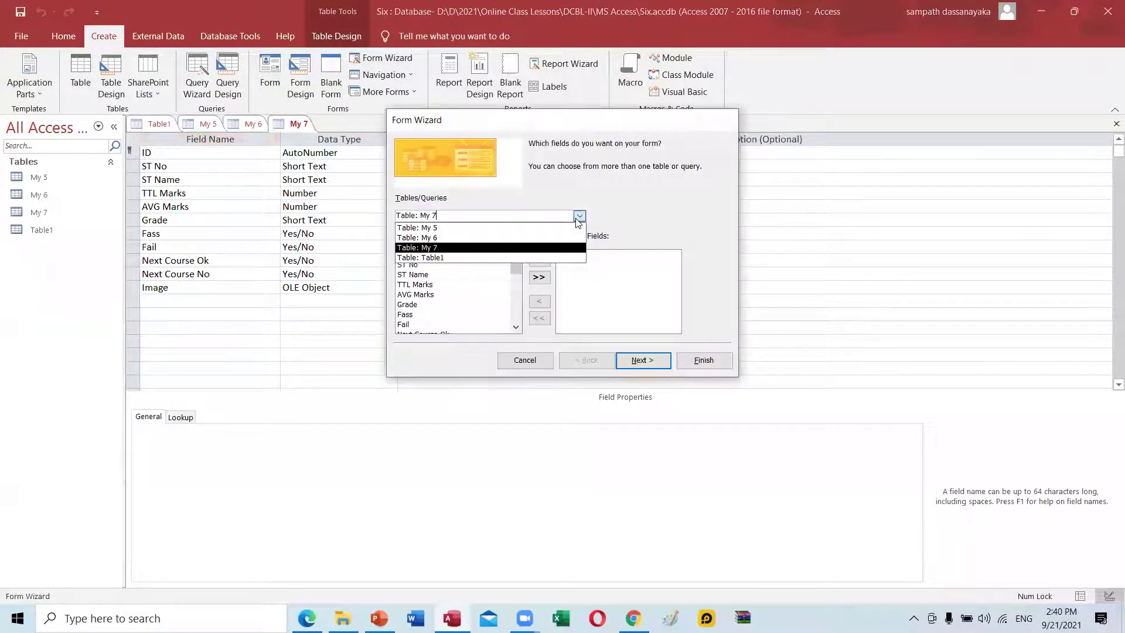
left_click(445, 228)
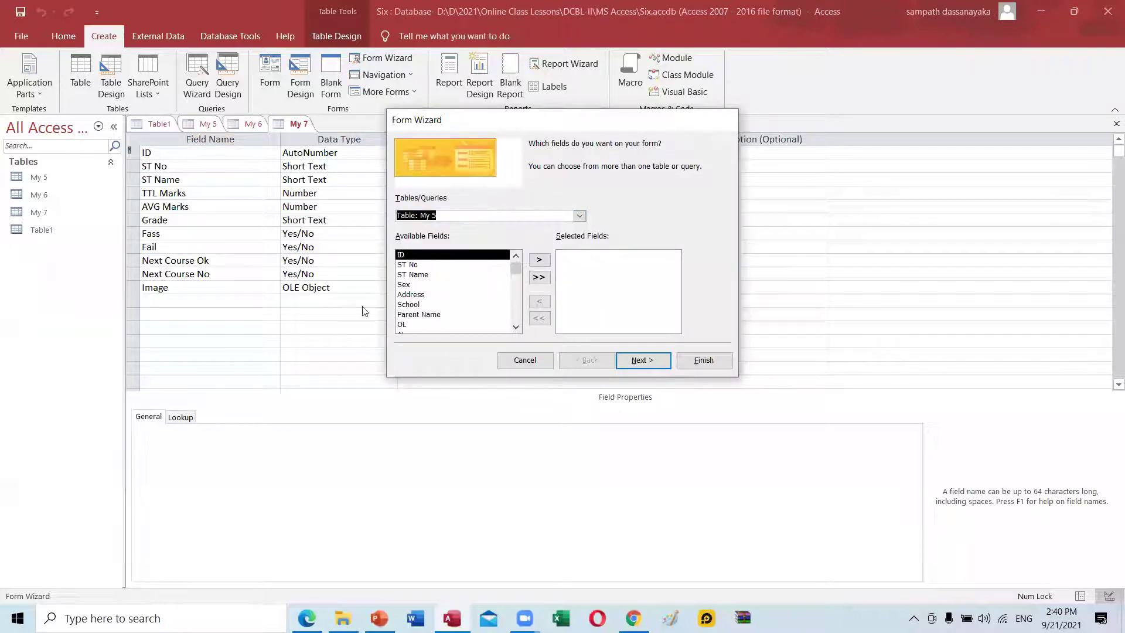
left_click(539, 277)
left_click(645, 366)
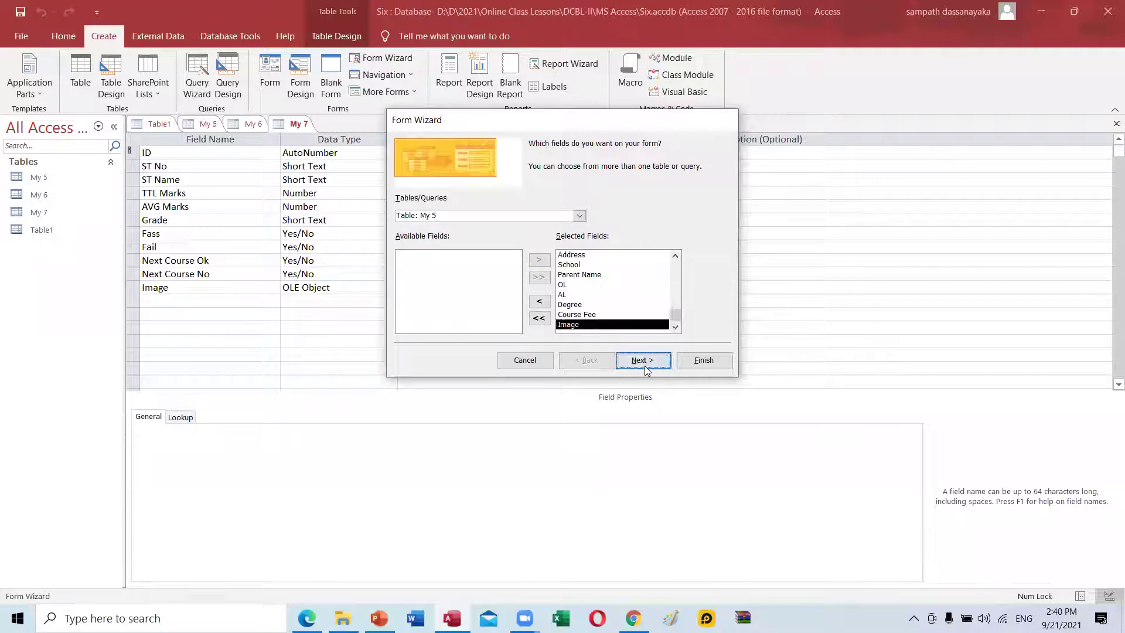
Accept the wizard's default layout, title the form My 5 Form and finish creating it
left_click(643, 360)
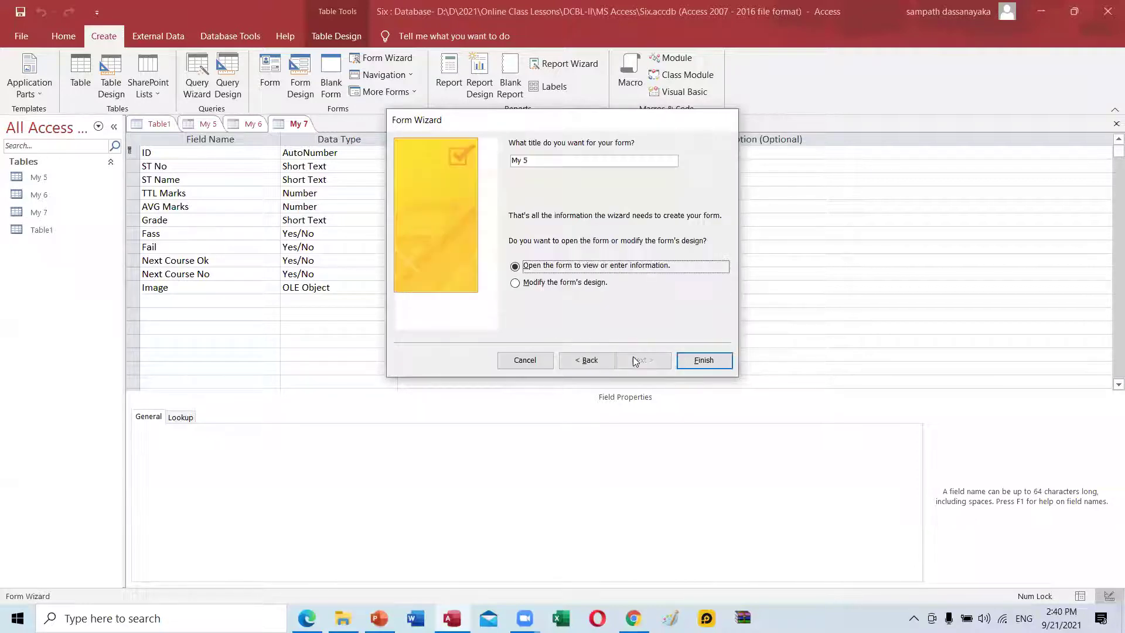
left_click(533, 157)
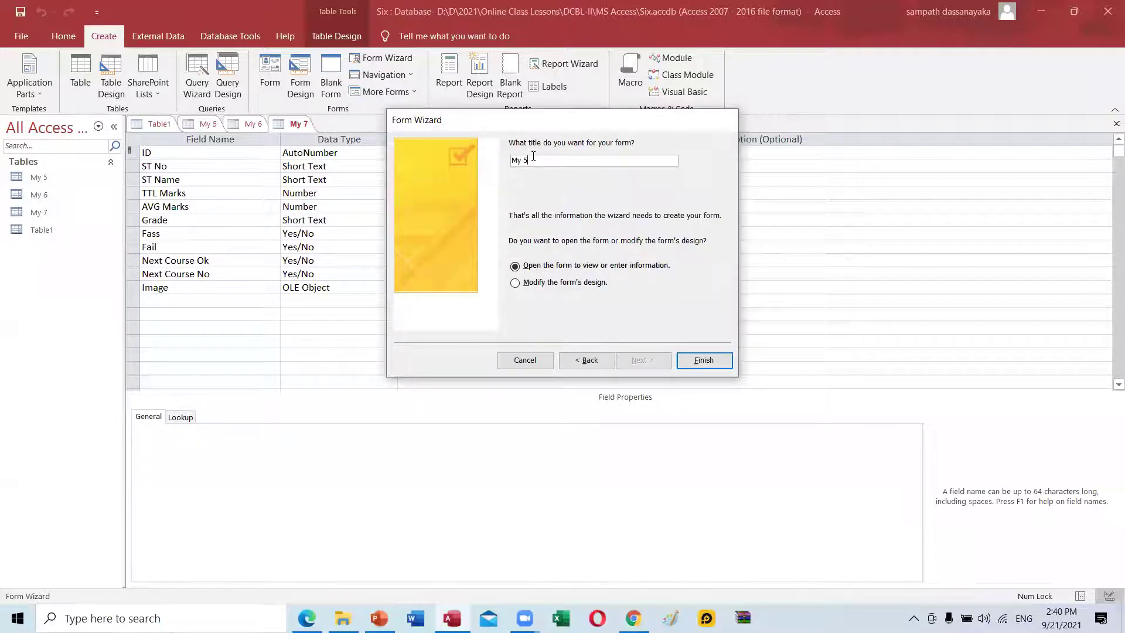
type("Form")
left_click(714, 360)
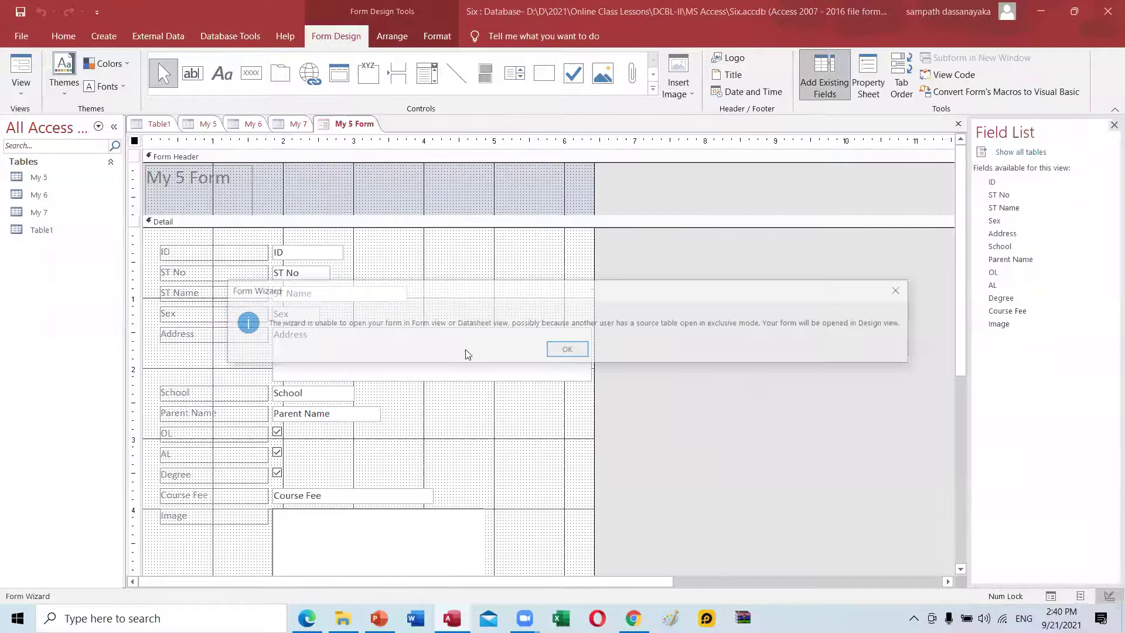
left_click(577, 350)
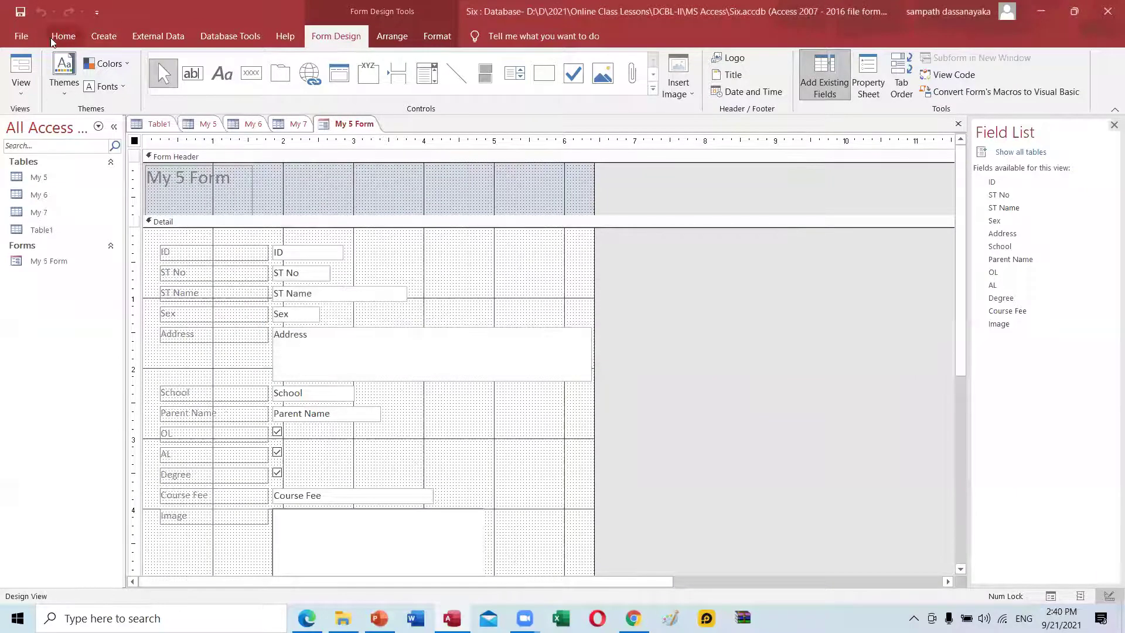
Try to switch My 5 Form to Form View, and close the Field List
left_click(21, 85)
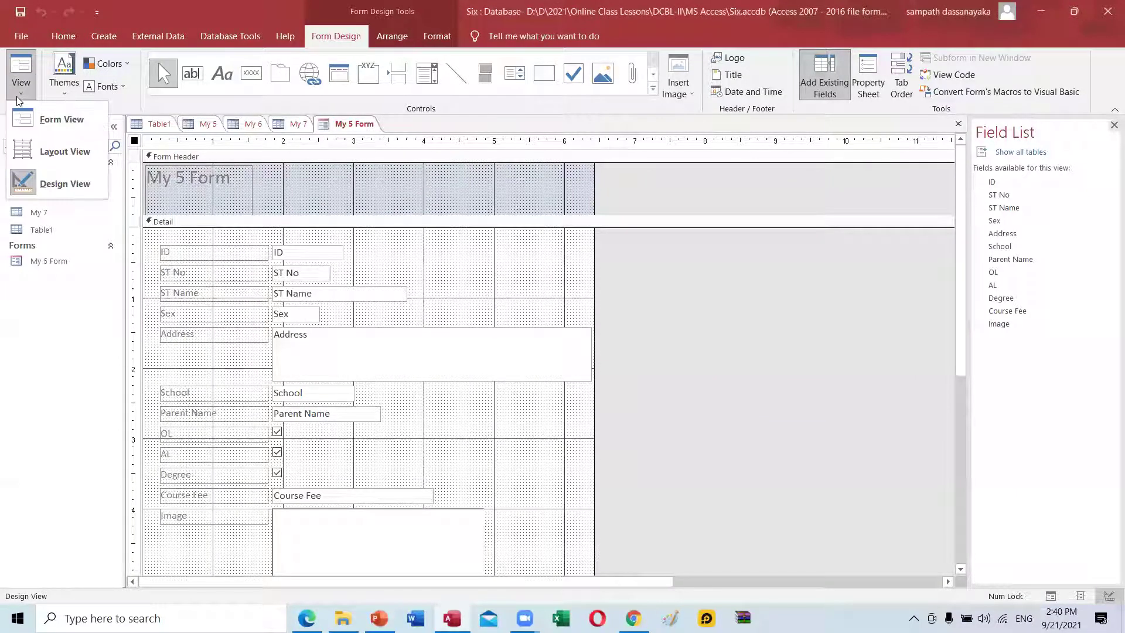
left_click(58, 120)
left_click(539, 353)
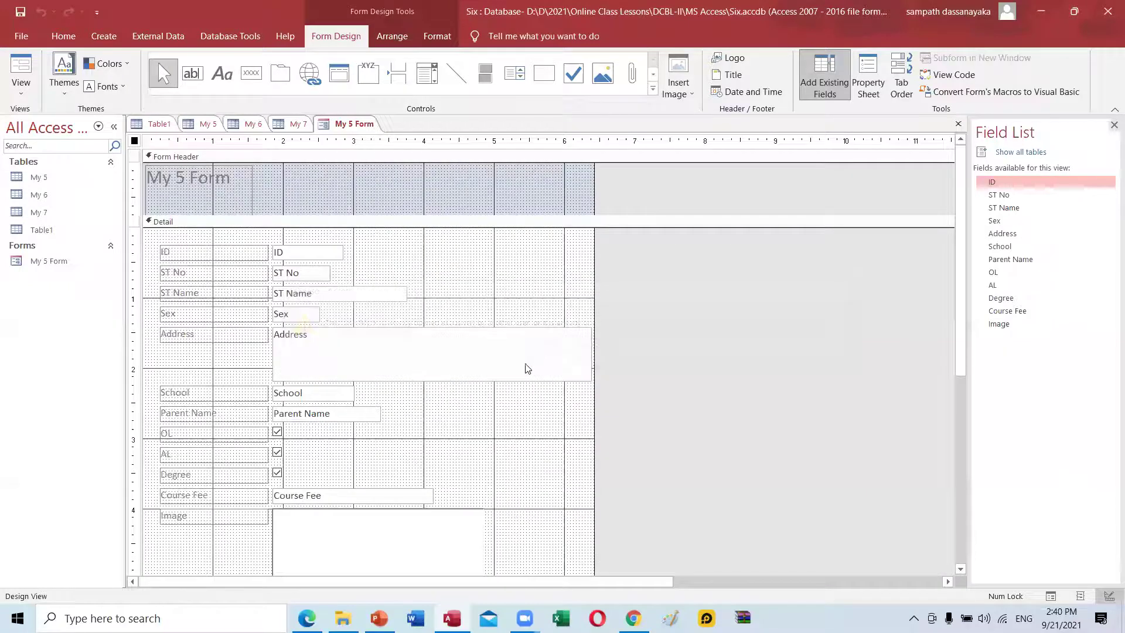
left_click(1114, 125)
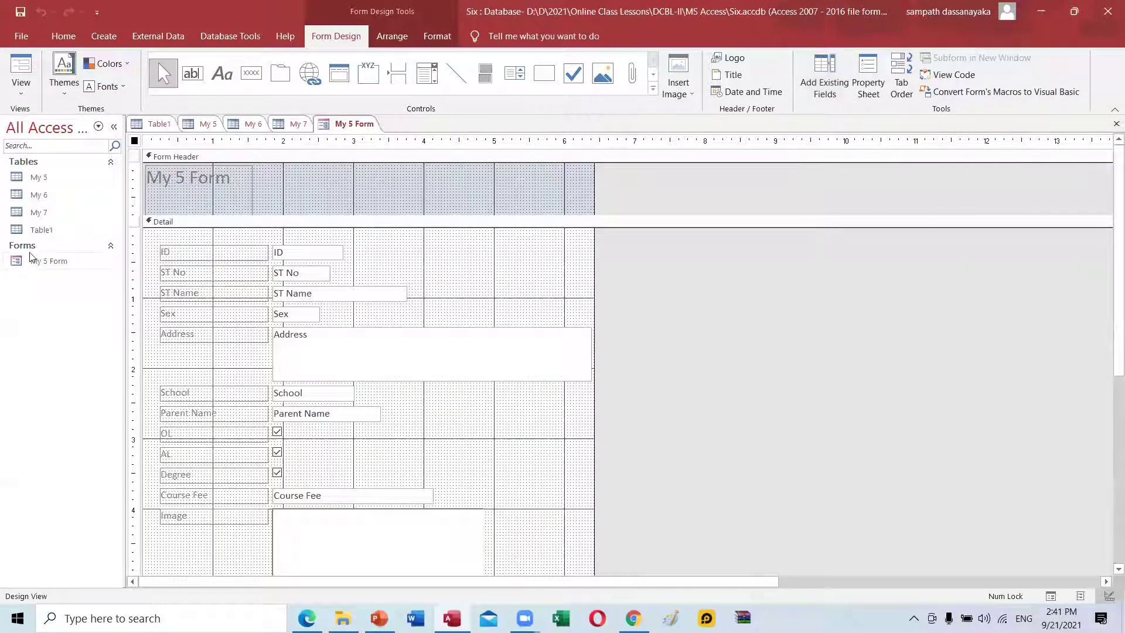
Try to display My 5 Form in Layout View and again in Form View
left_click(350, 123)
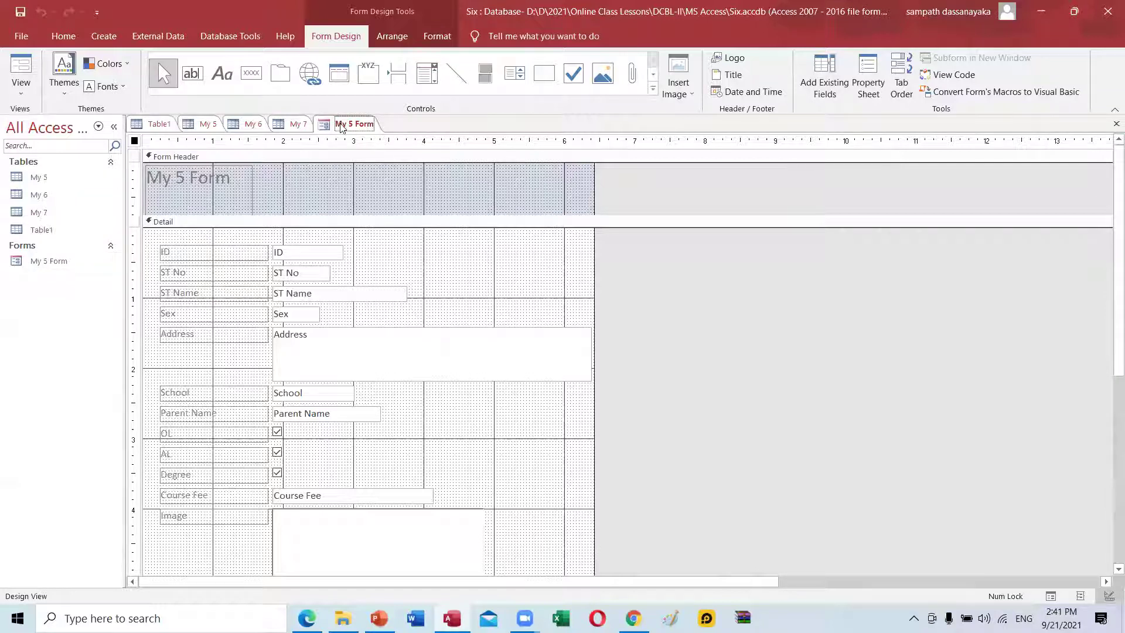
left_click(9, 93)
left_click(64, 151)
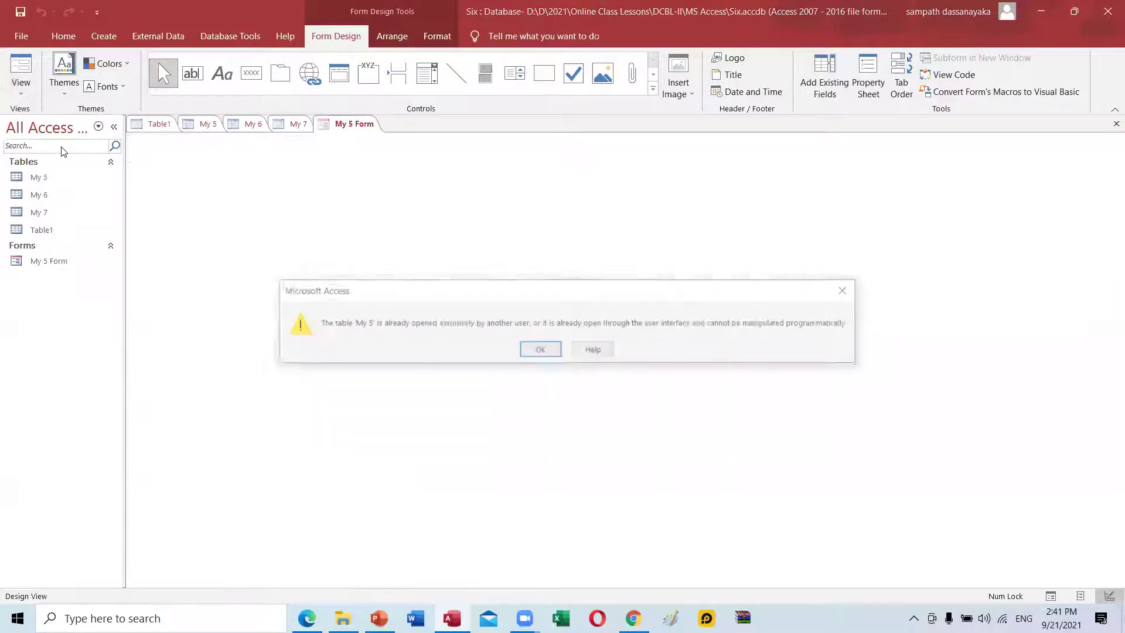
left_click(537, 349)
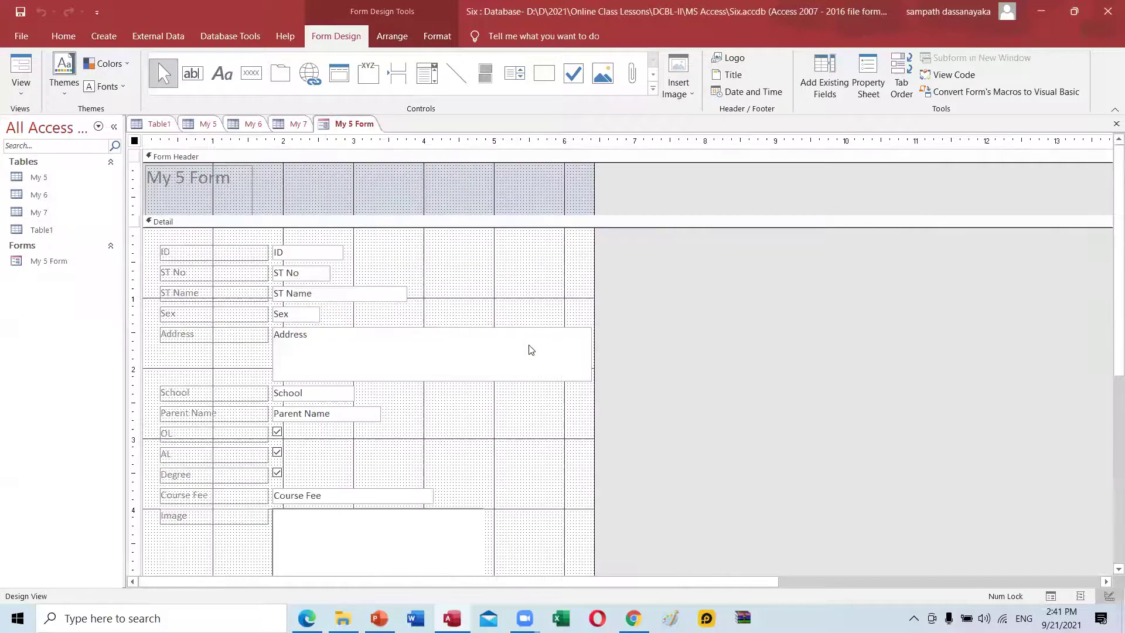
left_click(21, 87)
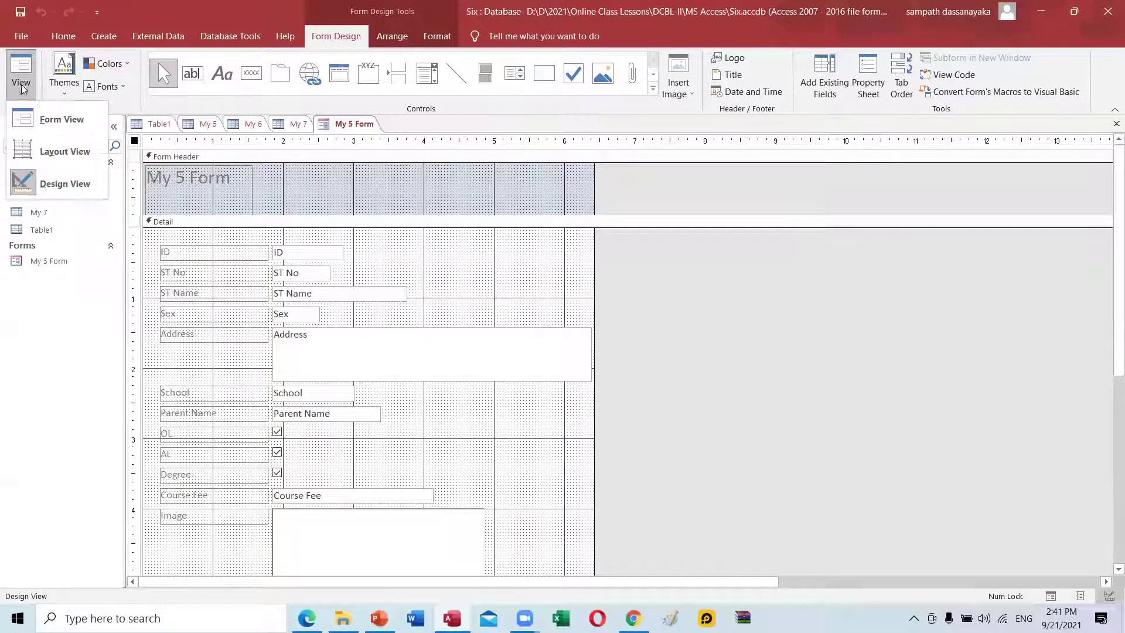
left_click(45, 116)
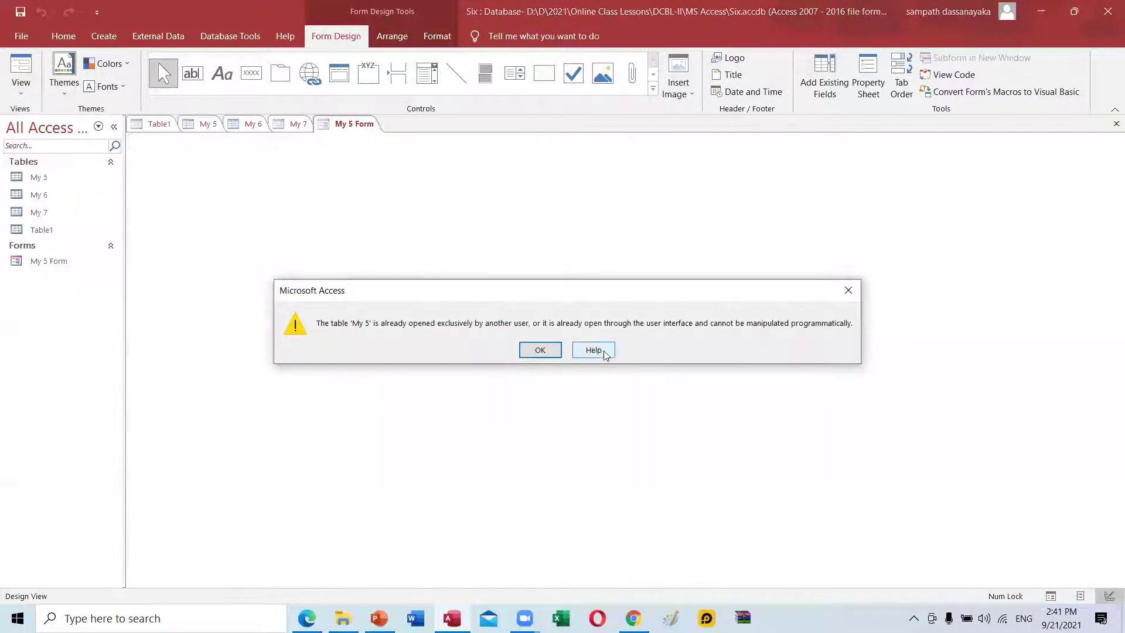
left_click(554, 354)
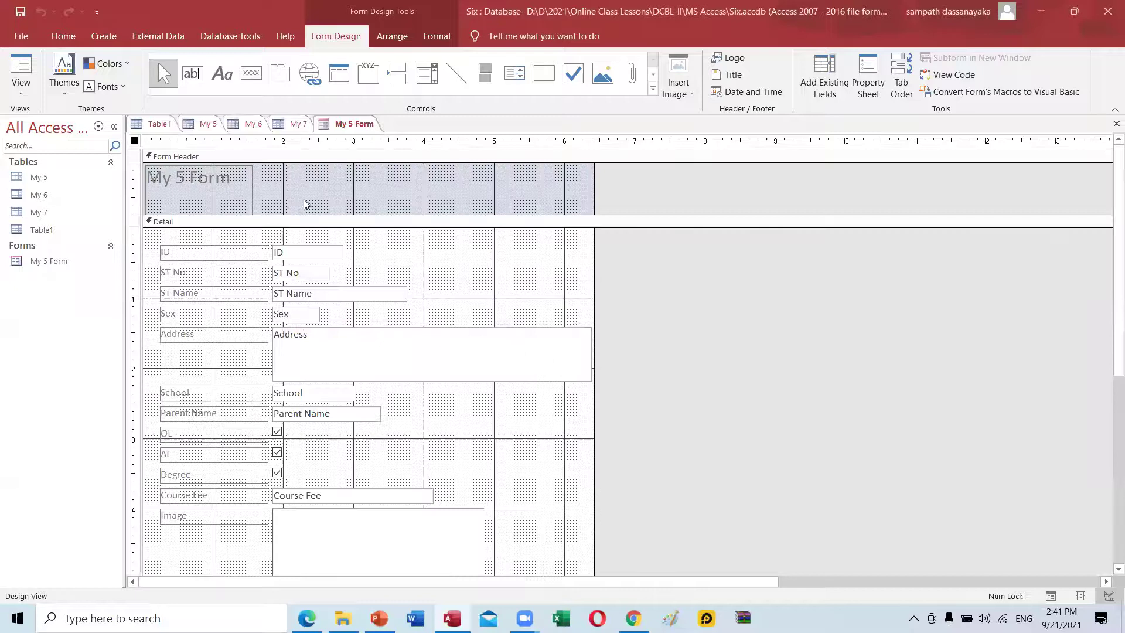
Close My 5 Form and try to reopen it from the database's list of forms
right_click(340, 127)
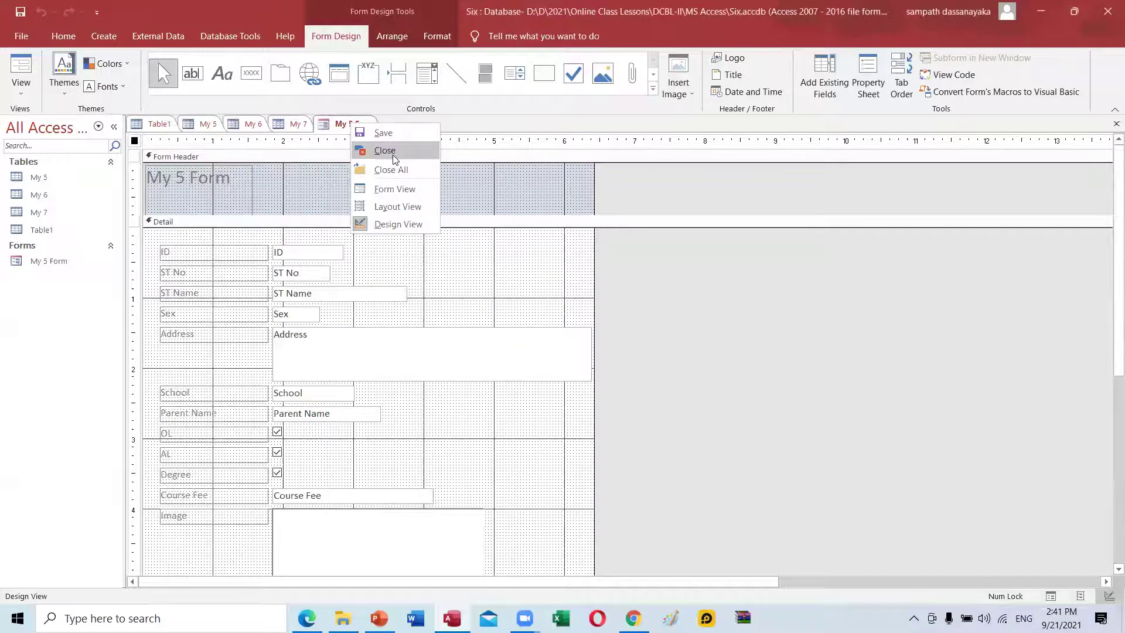
left_click(365, 151)
double_click(24, 260)
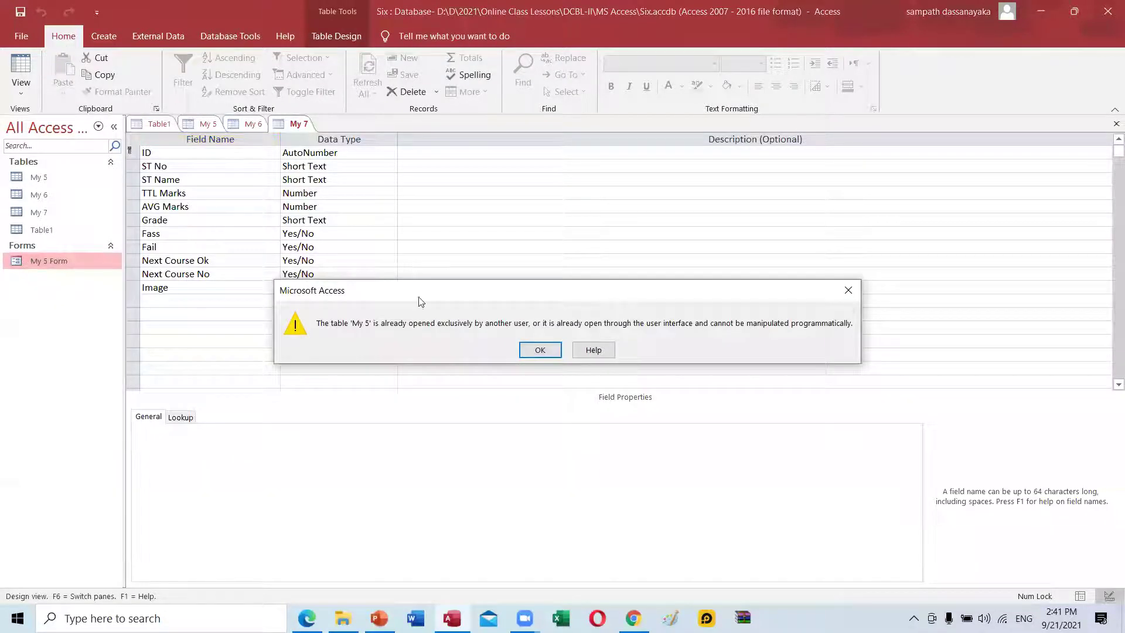
left_click(539, 350)
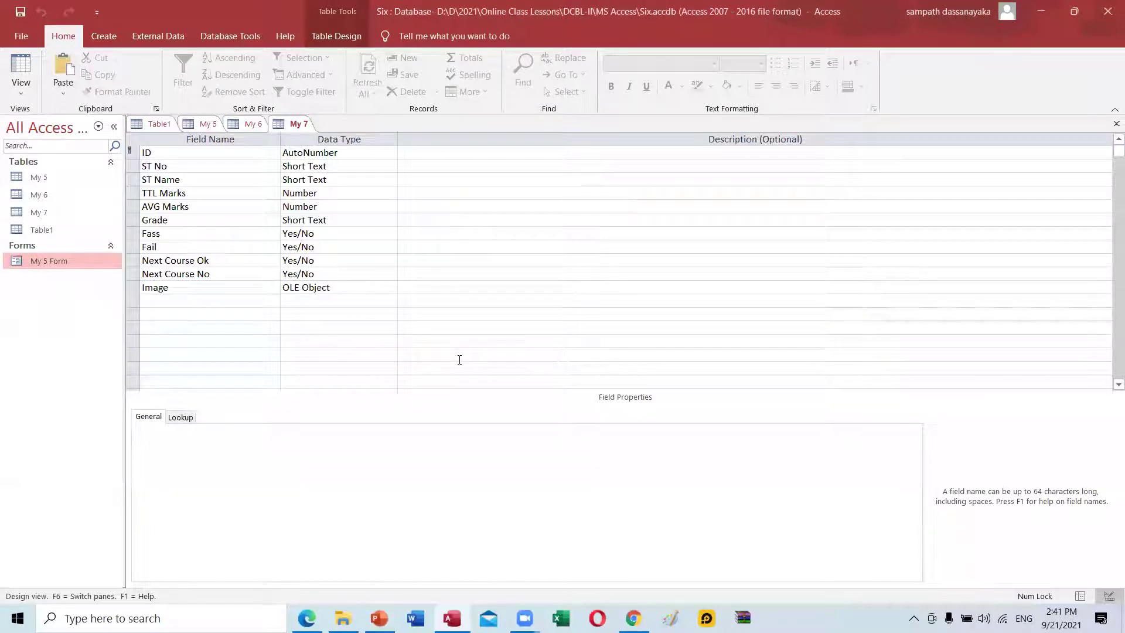
left_click(57, 259)
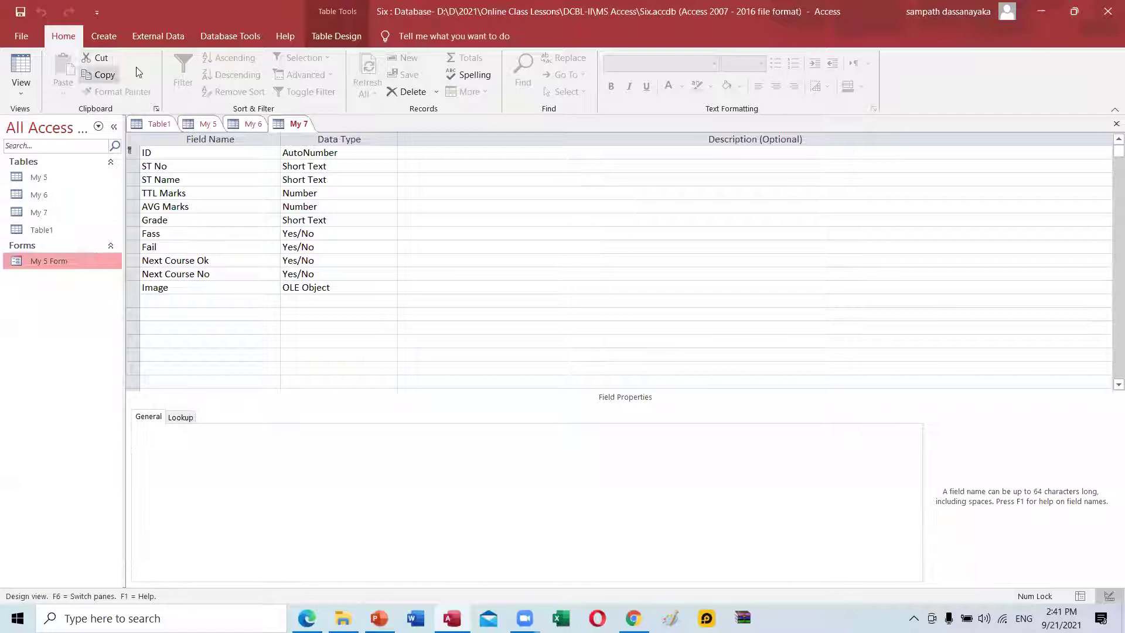
Start a new form with the Form Wizard, using table My 6 as source and including all its fields
left_click(104, 37)
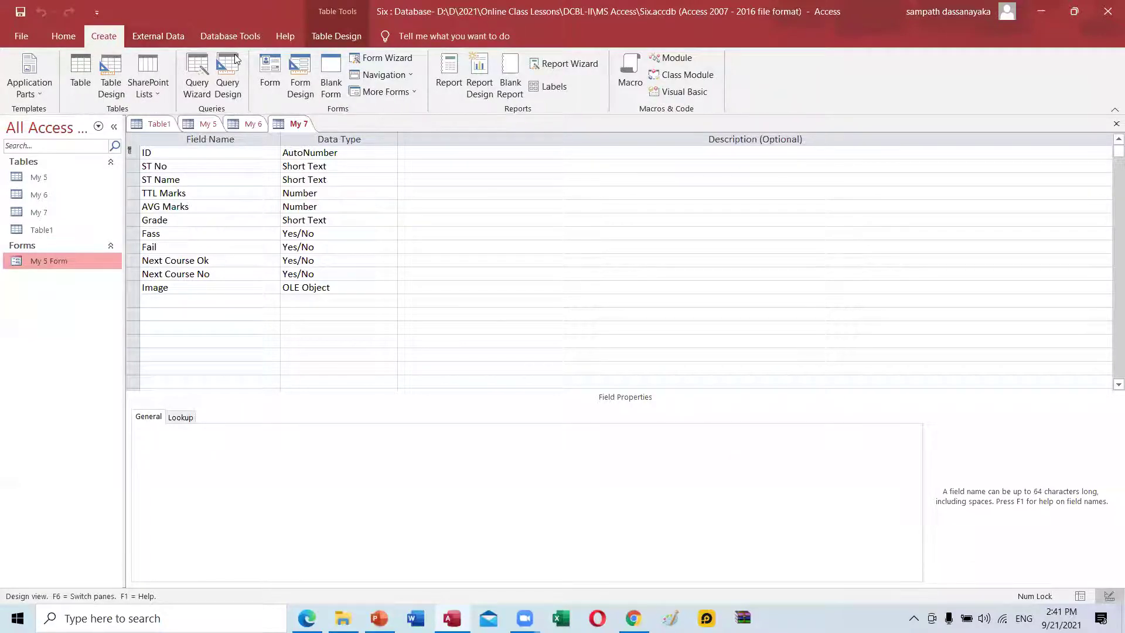
left_click(382, 57)
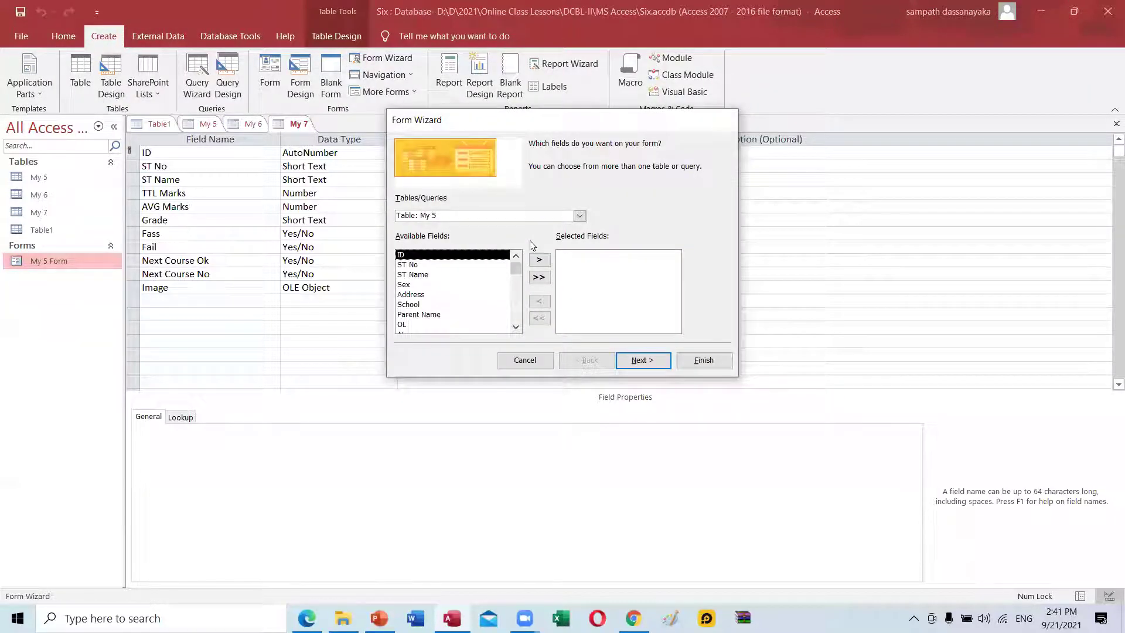
left_click(580, 217)
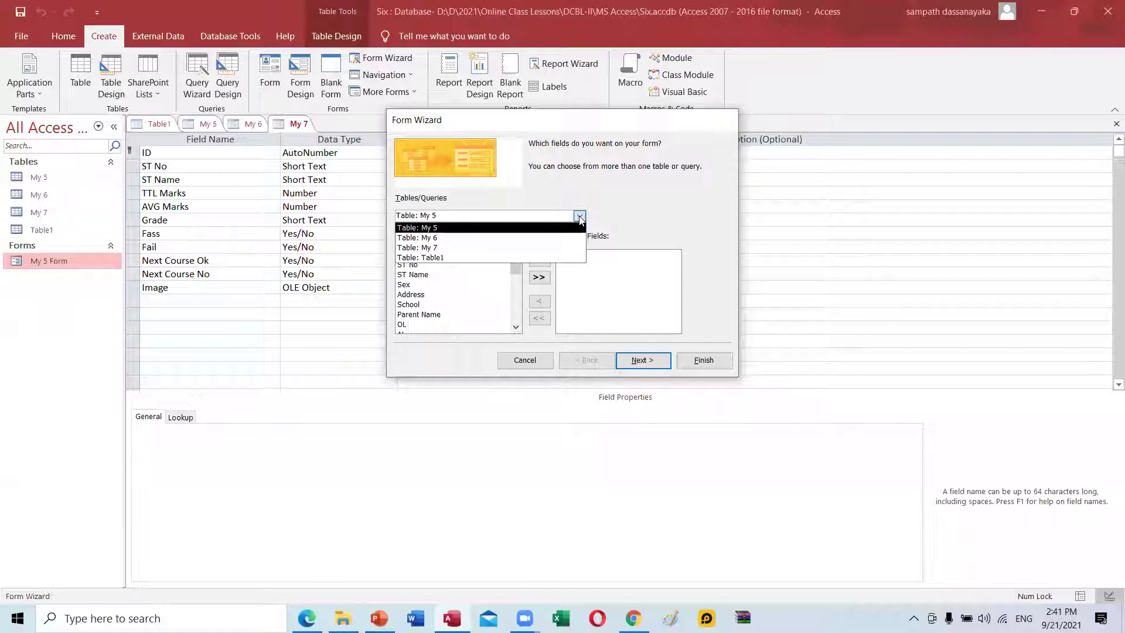
left_click(477, 235)
left_click(539, 278)
left_click(644, 362)
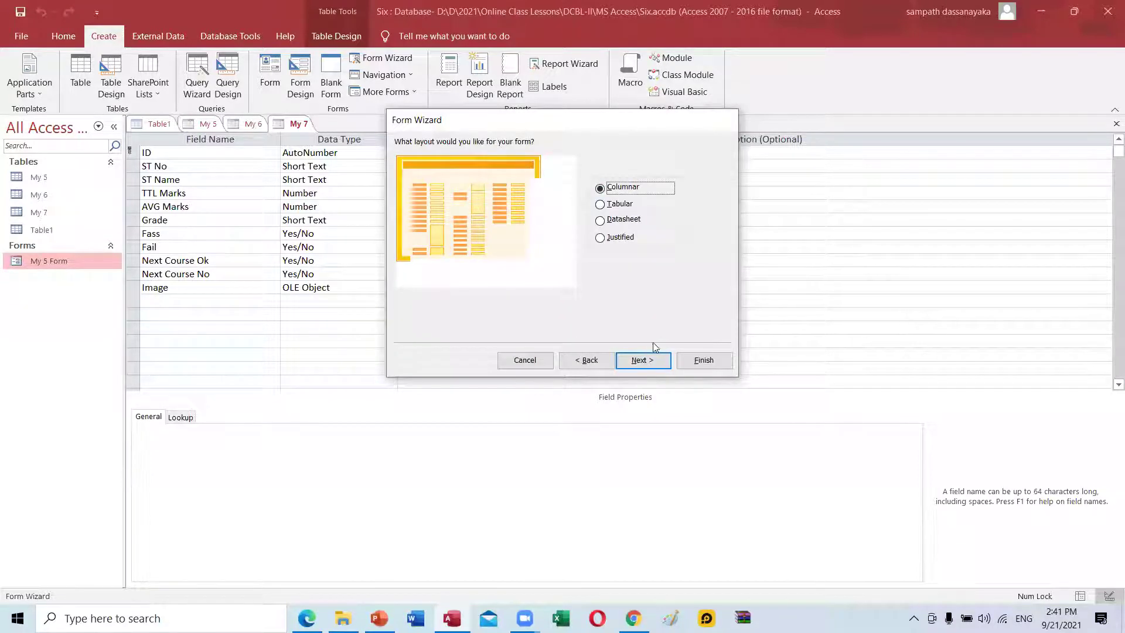
Keep the Columnar layout, title the form My 6-F and finish creating it
left_click(640, 359)
left_click(557, 162)
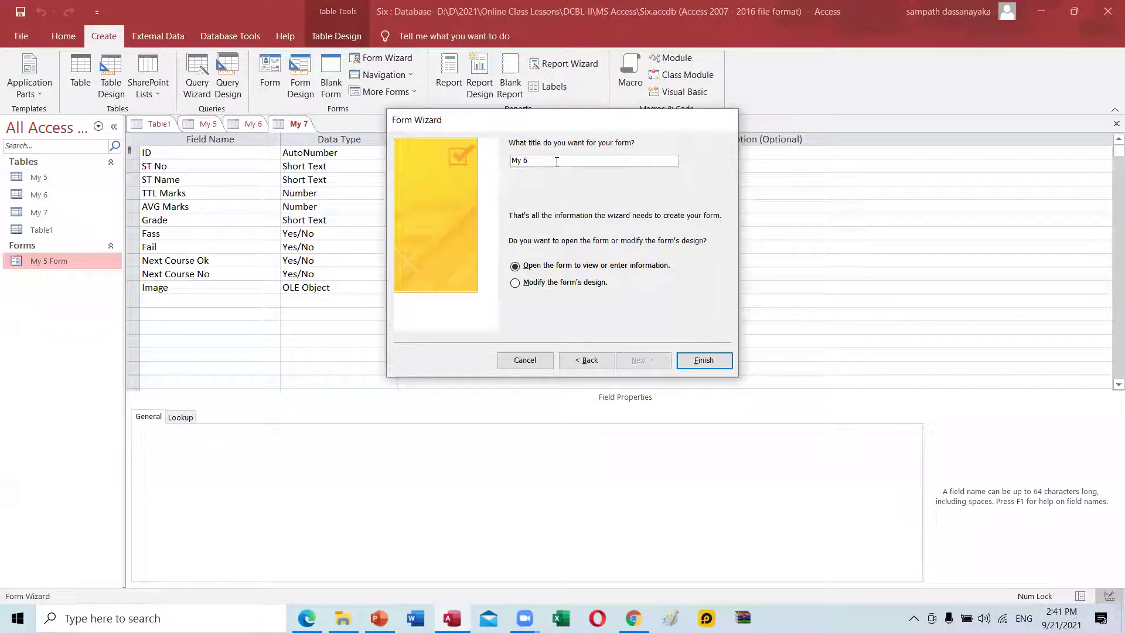
type("Form")
key("BackSpace")
key("BackSpace")
key("BackSpace")
key("BackSpace")
type("-F")
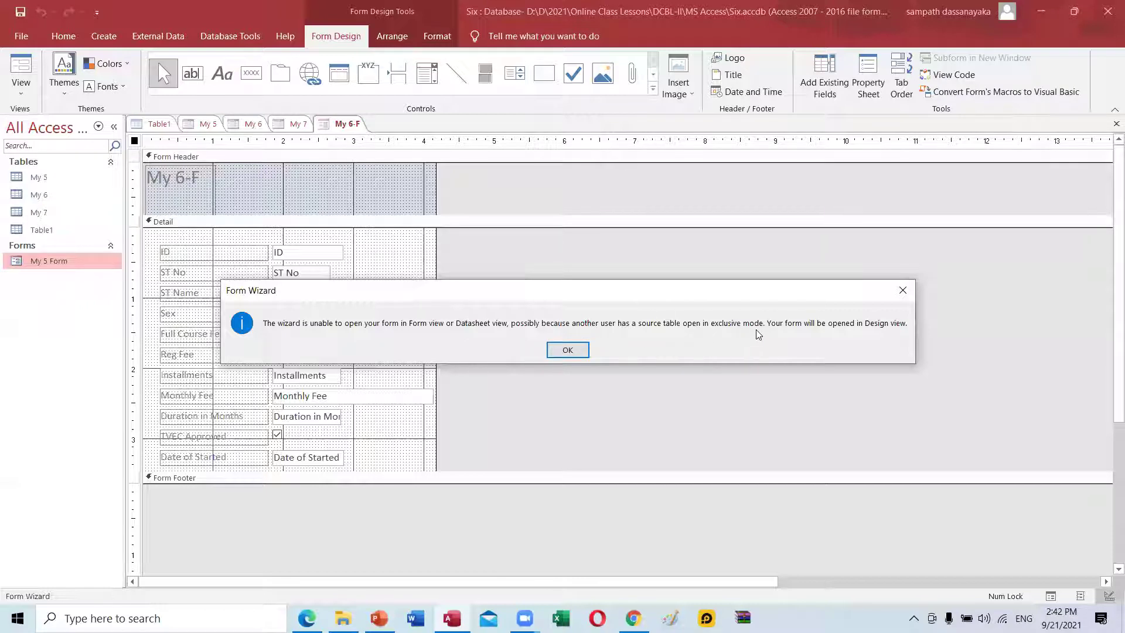
left_click(570, 349)
Close all open tables and forms at once
left_click(304, 126)
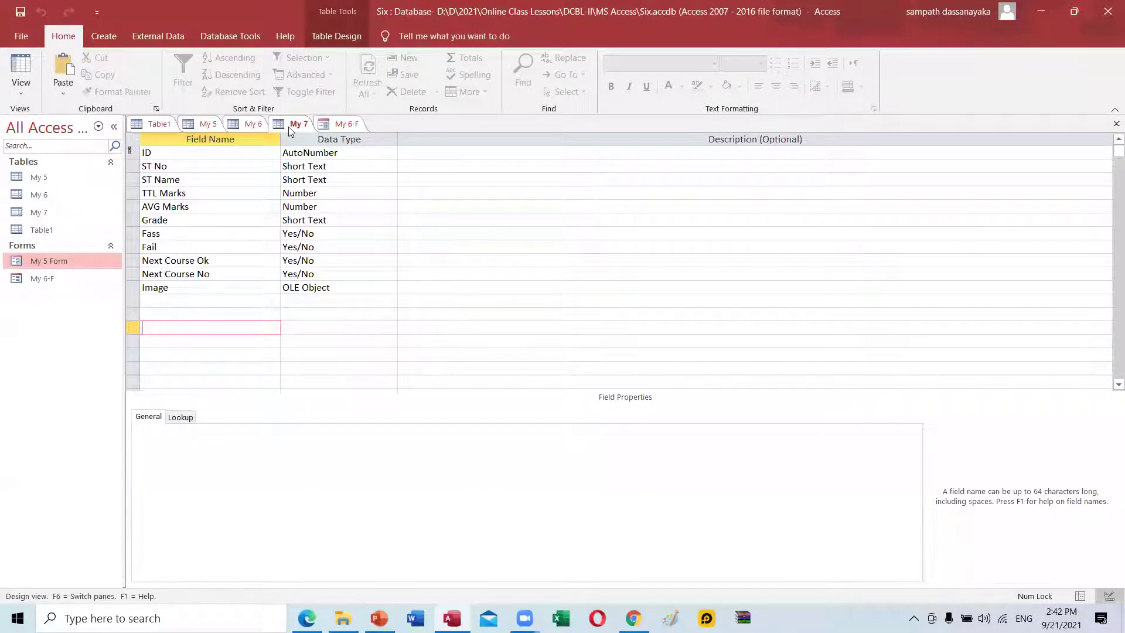
right_click(286, 130)
left_click(328, 174)
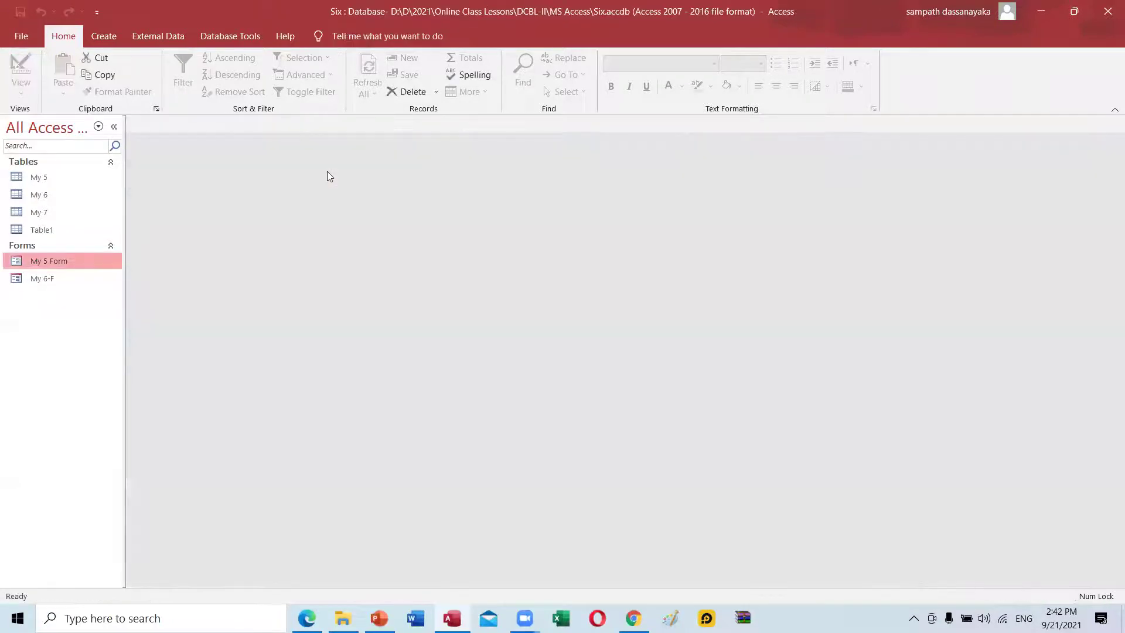
Open My 5 Form and My 6-F in Form View and look through both
double_click(42, 245)
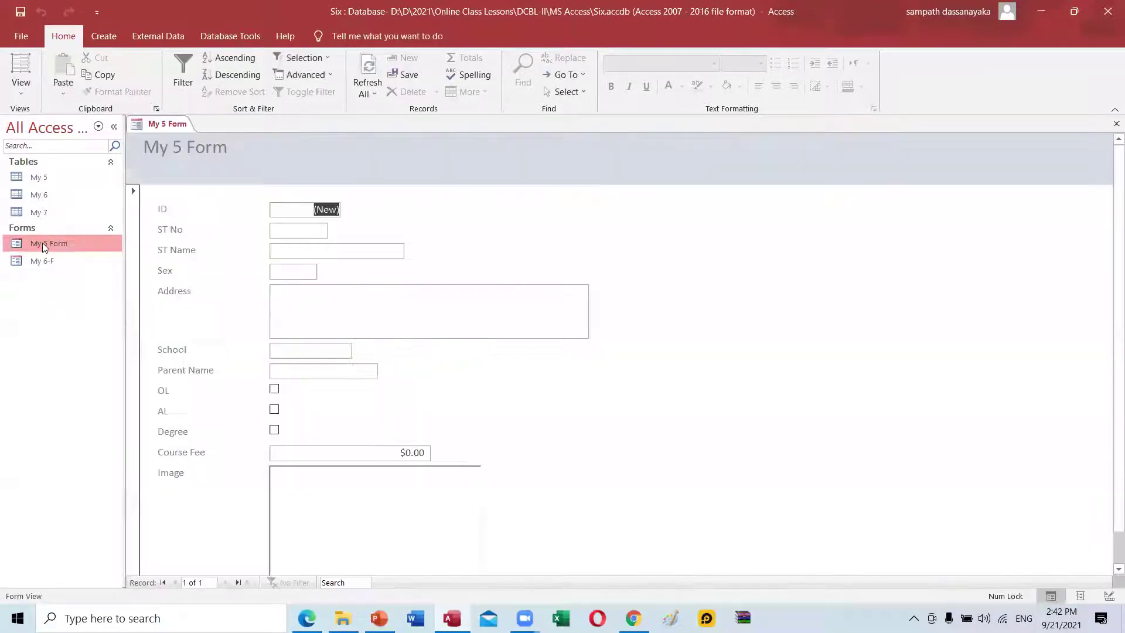
double_click(40, 263)
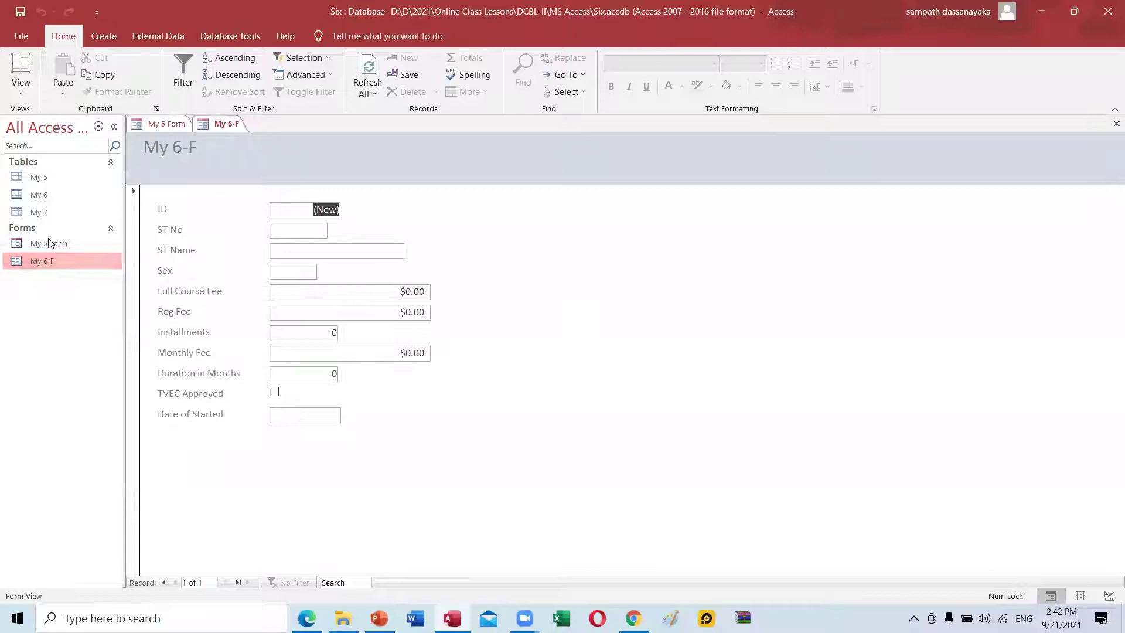
double_click(48, 243)
double_click(47, 259)
Start another form with the Form Wizard, using table My 7 as source and including all its fields
left_click(120, 34)
left_click(382, 57)
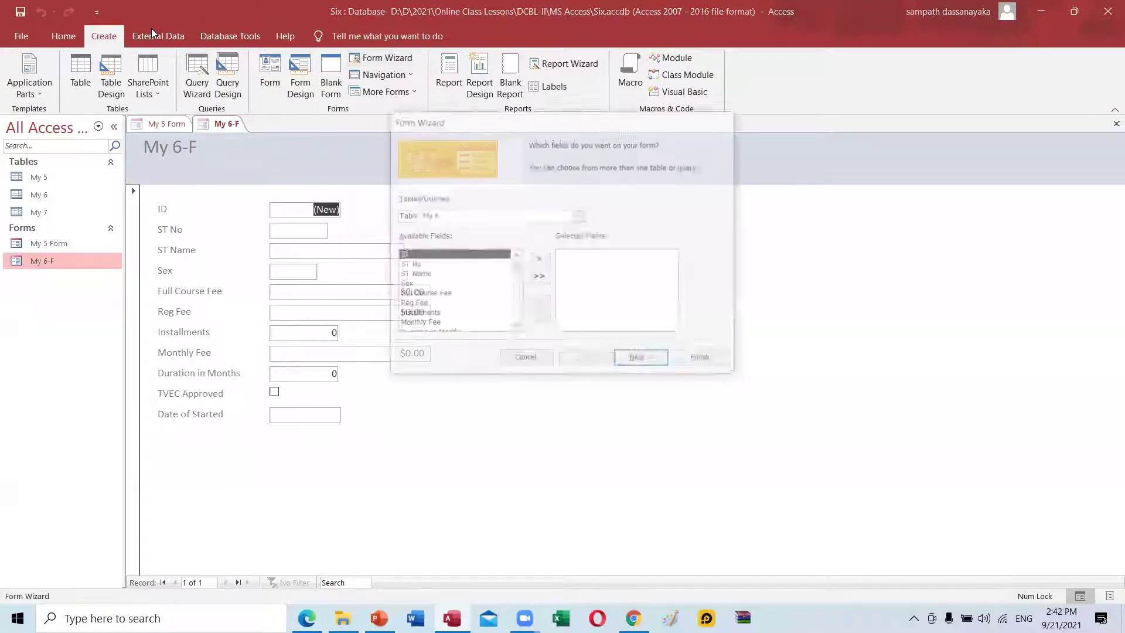
left_click(579, 216)
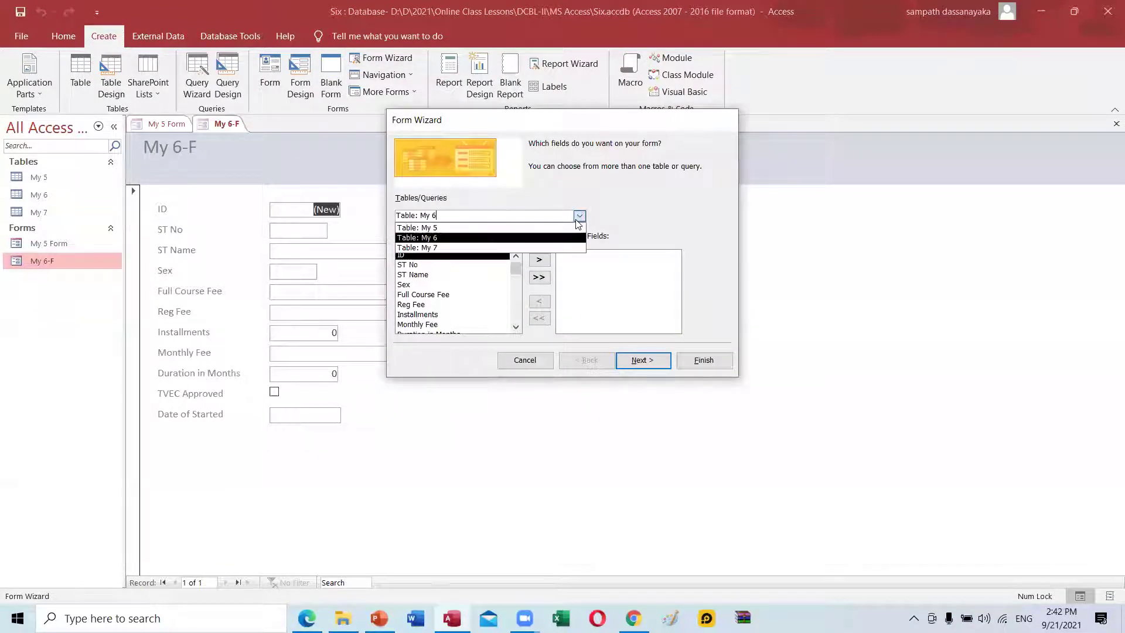
left_click(469, 251)
left_click(539, 277)
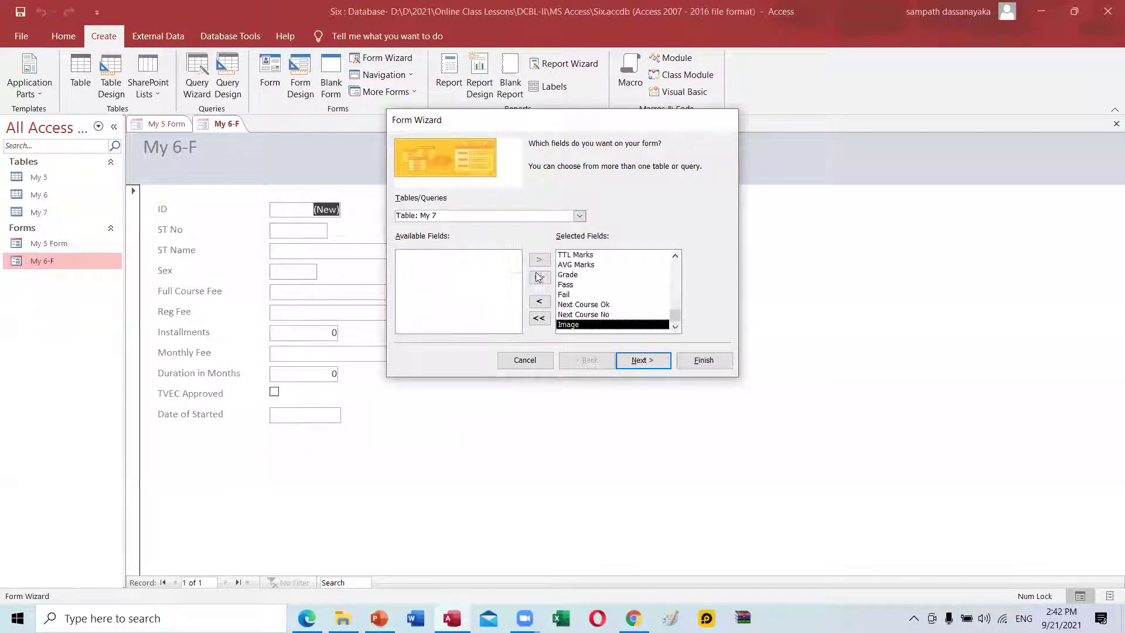
Keep the Columnar layout, title the form My 7 - Form and finish creating it
left_click(638, 363)
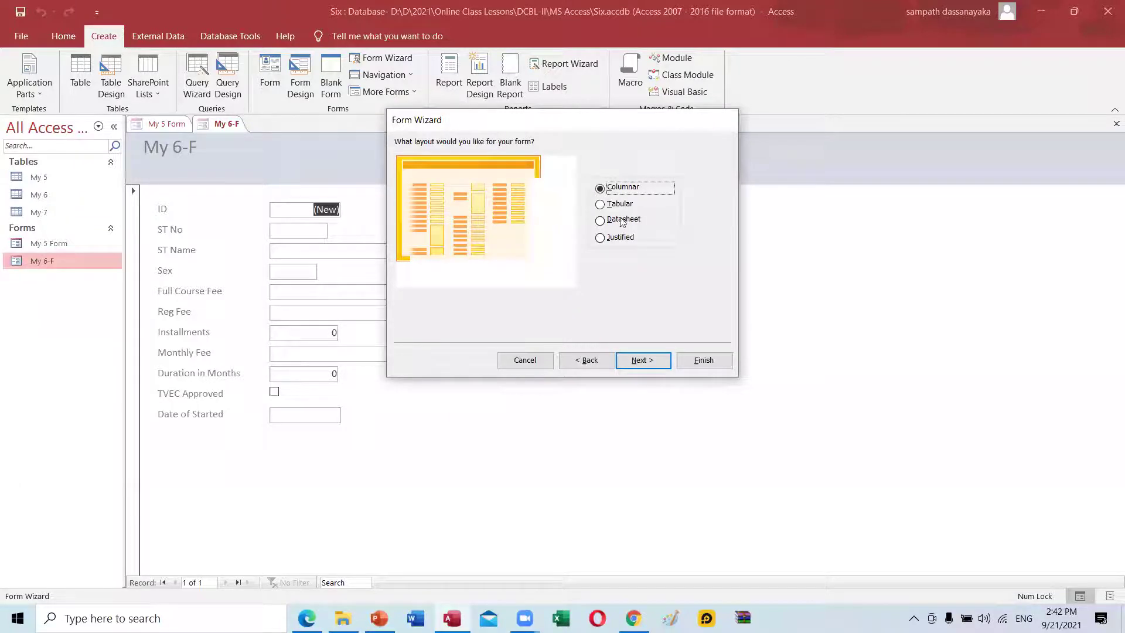
left_click(644, 358)
left_click(565, 159)
type("- Form")
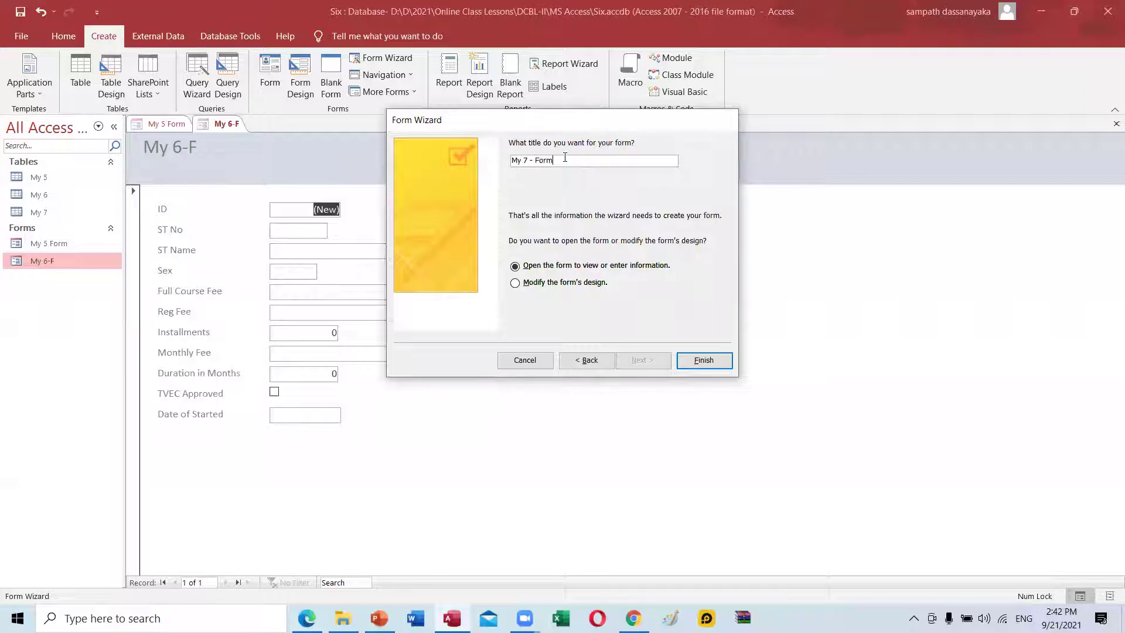
left_click(708, 365)
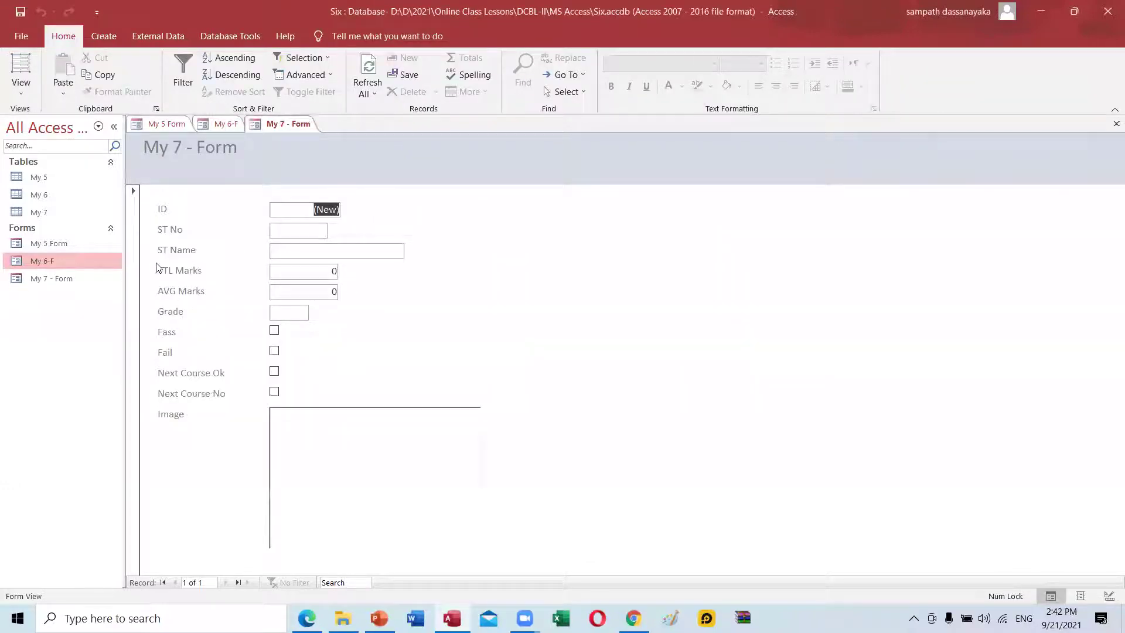
Review My 5 Form, My 6-F and My 7 - Form one after another in Form View
left_click(68, 246)
double_click(74, 243)
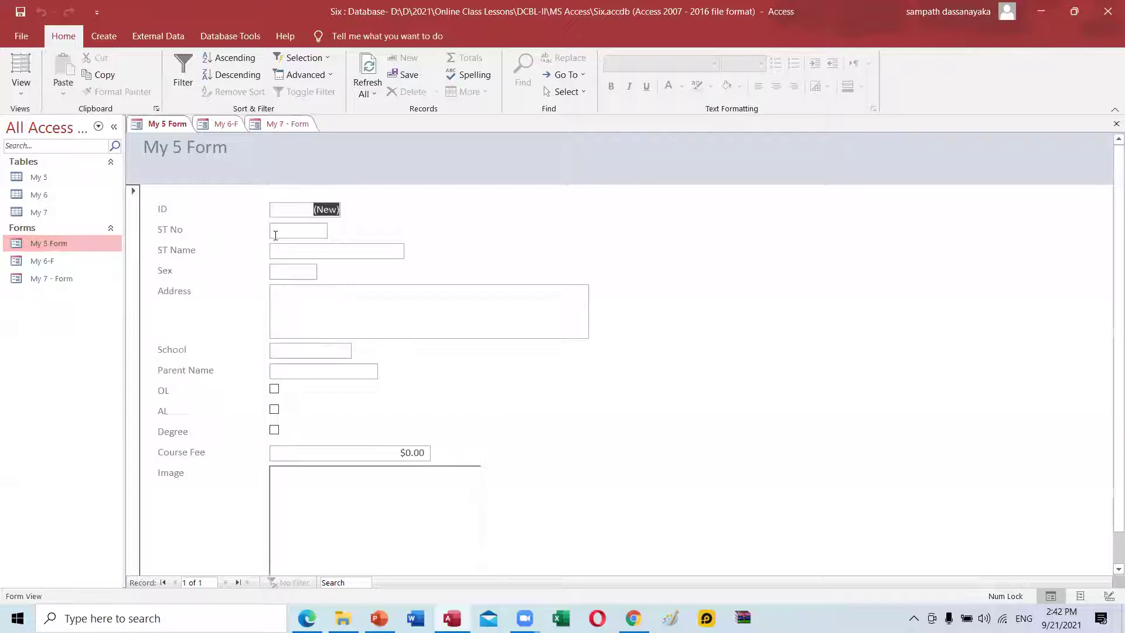
double_click(41, 264)
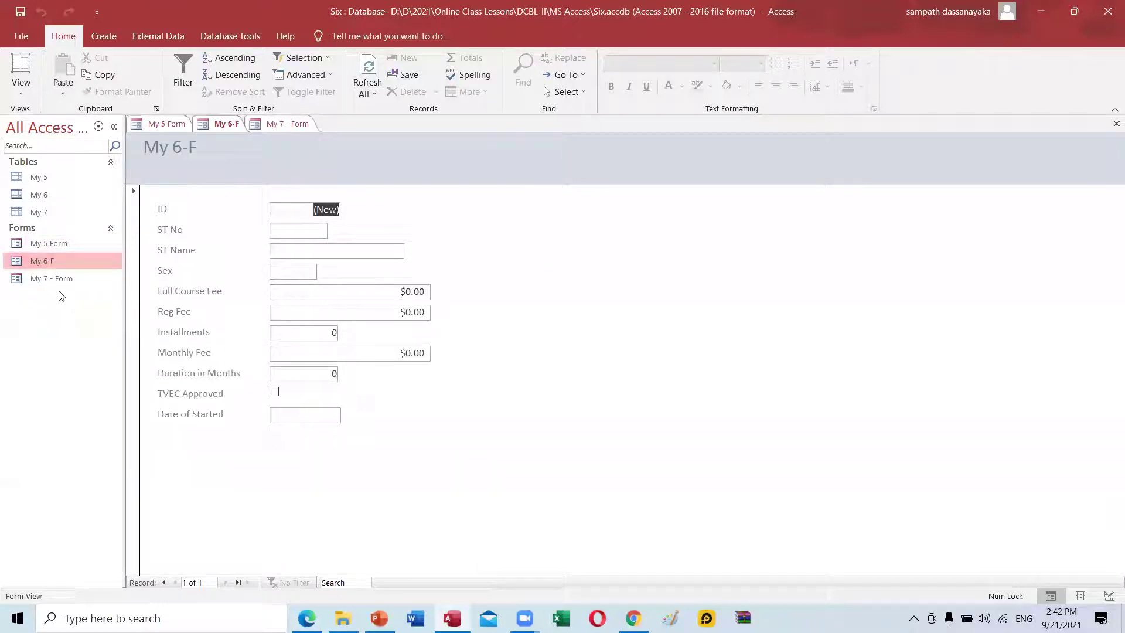
double_click(57, 280)
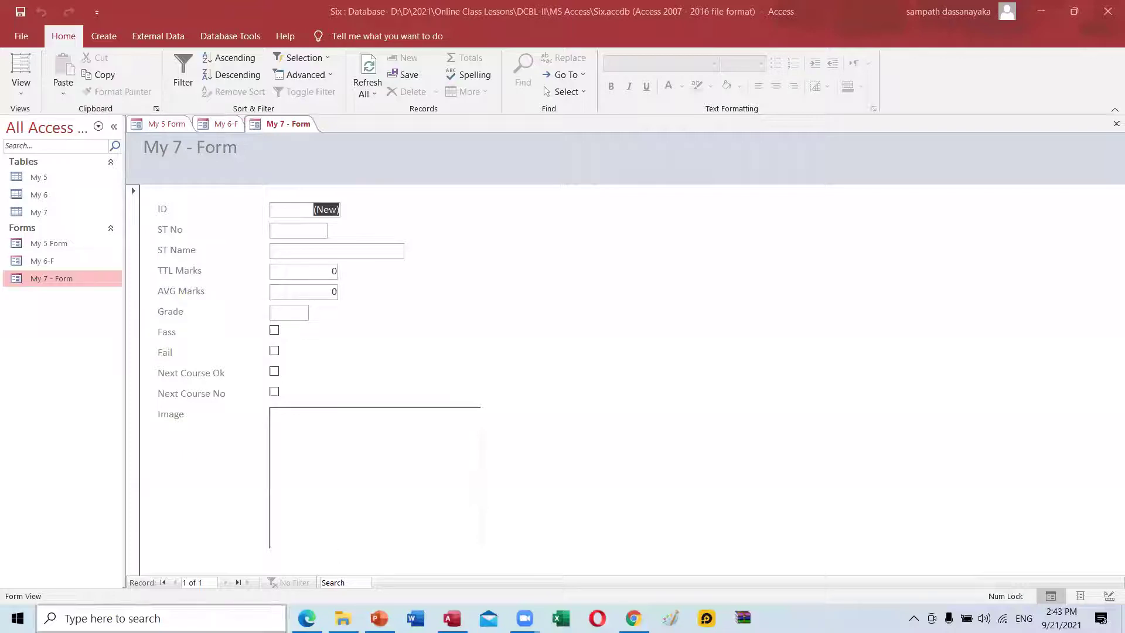
Switch to Access One.pdf in the browser and read the instructions for entering table data and adding the three tables to a query design
left_click(306, 618)
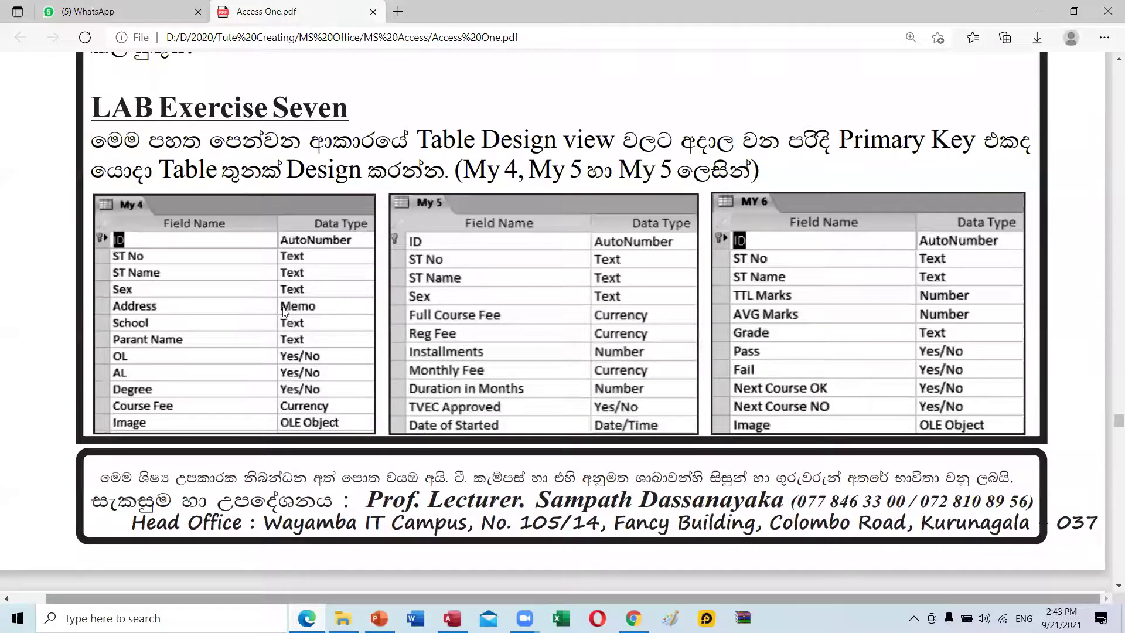
scroll(282, 308, "down", 5)
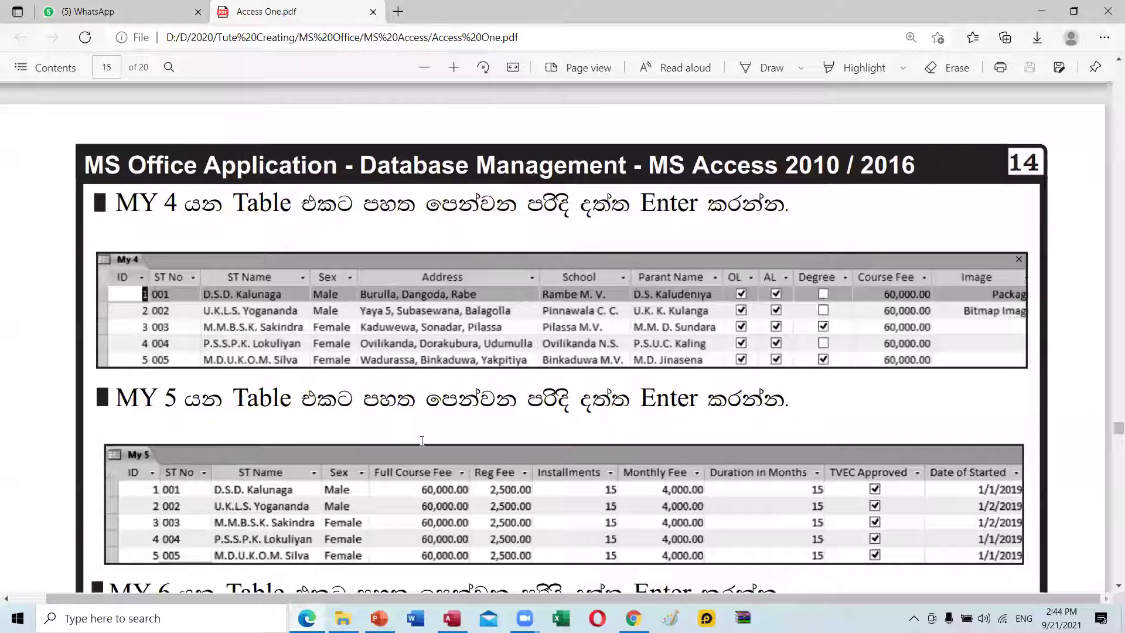
scroll(489, 422, "down", 10)
scroll(309, 367, "down", 3)
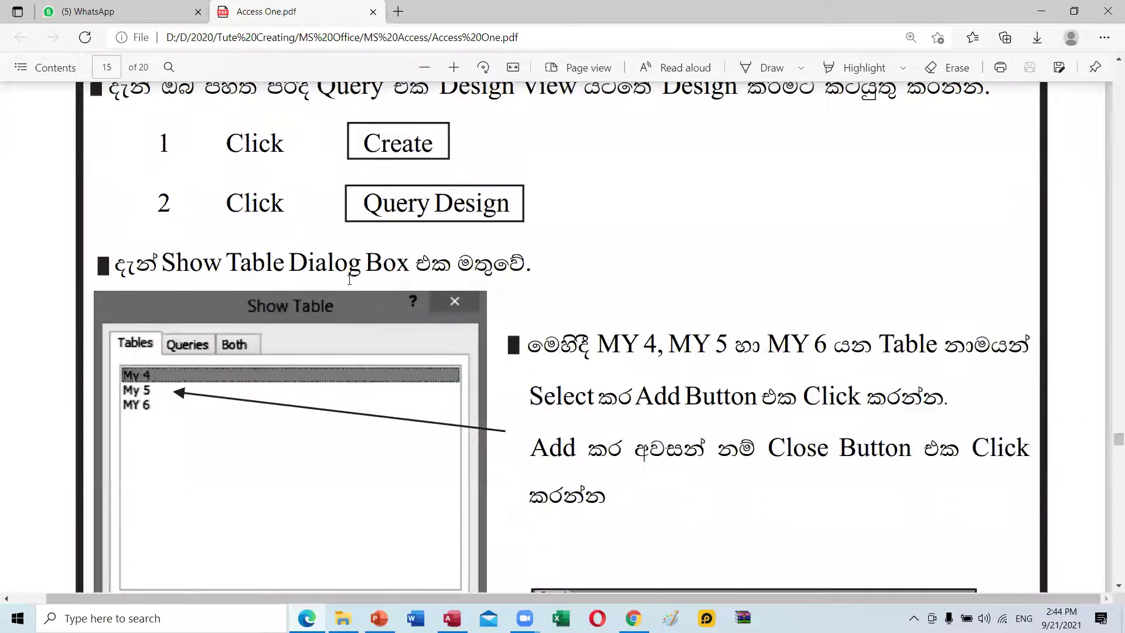
scroll(387, 328, "up", 3)
scroll(485, 371, "down", 3)
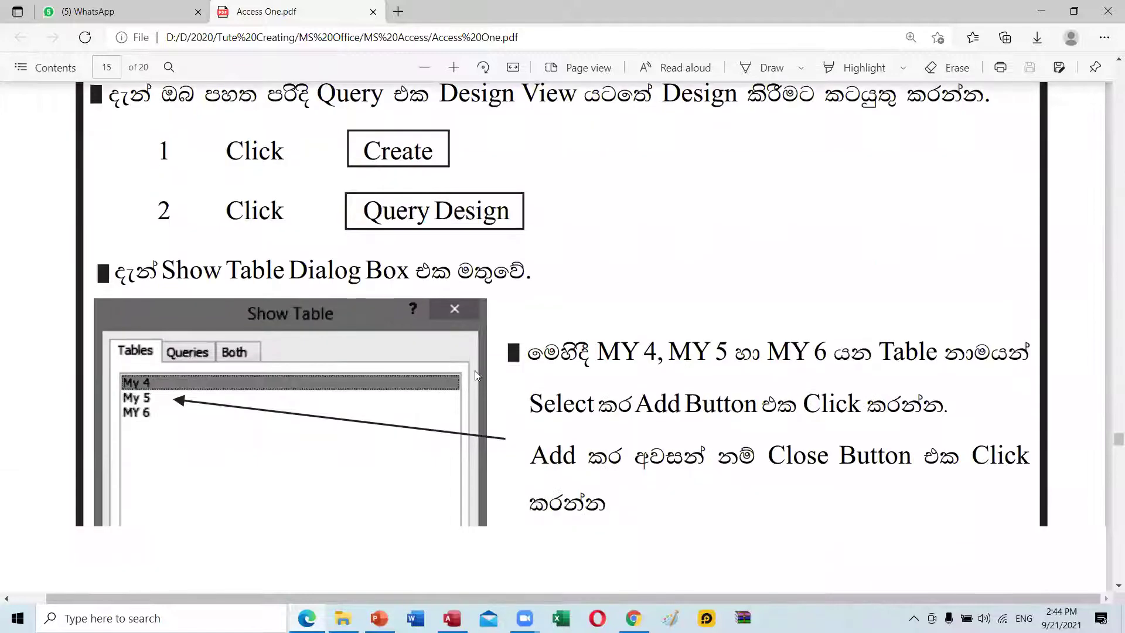
scroll(141, 389, "down", 1)
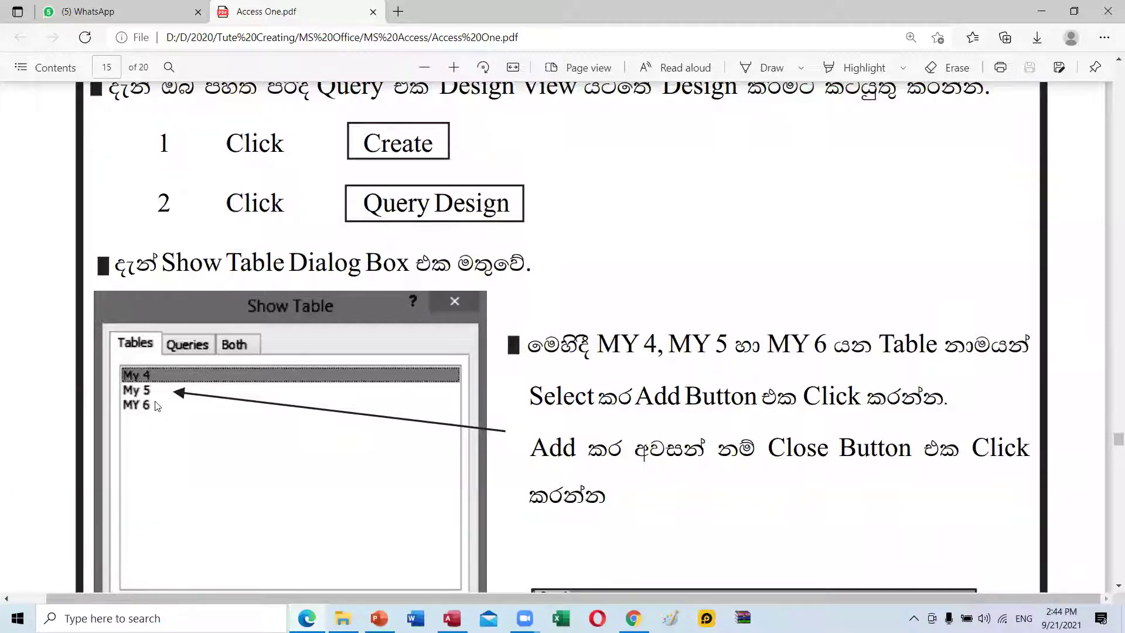
scroll(171, 362, "down", 1)
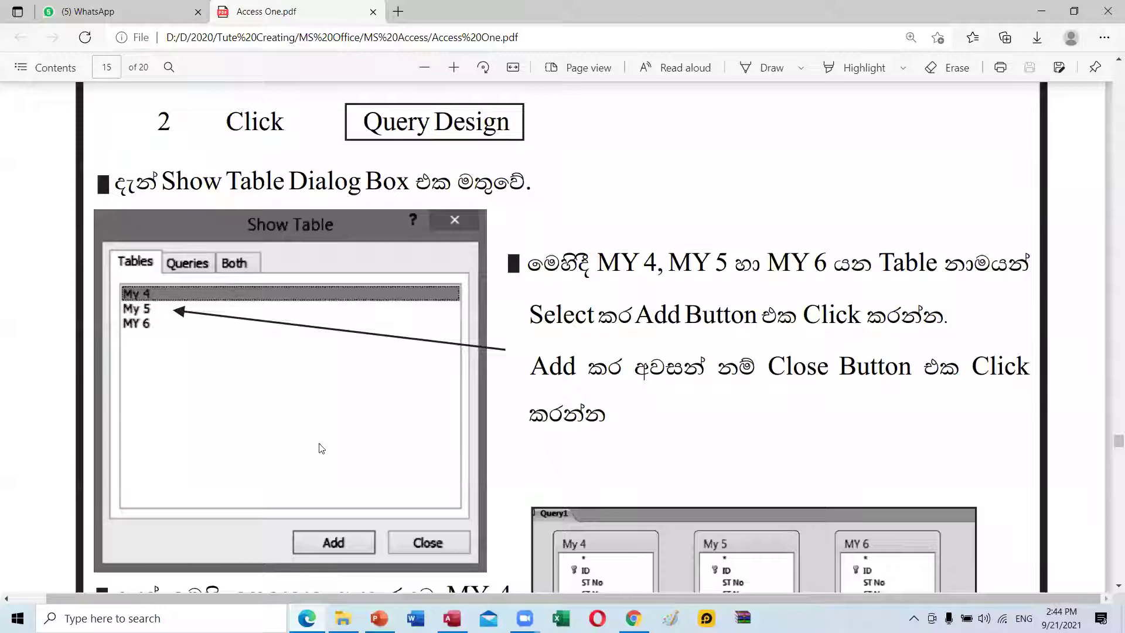
scroll(262, 319, "down", 1)
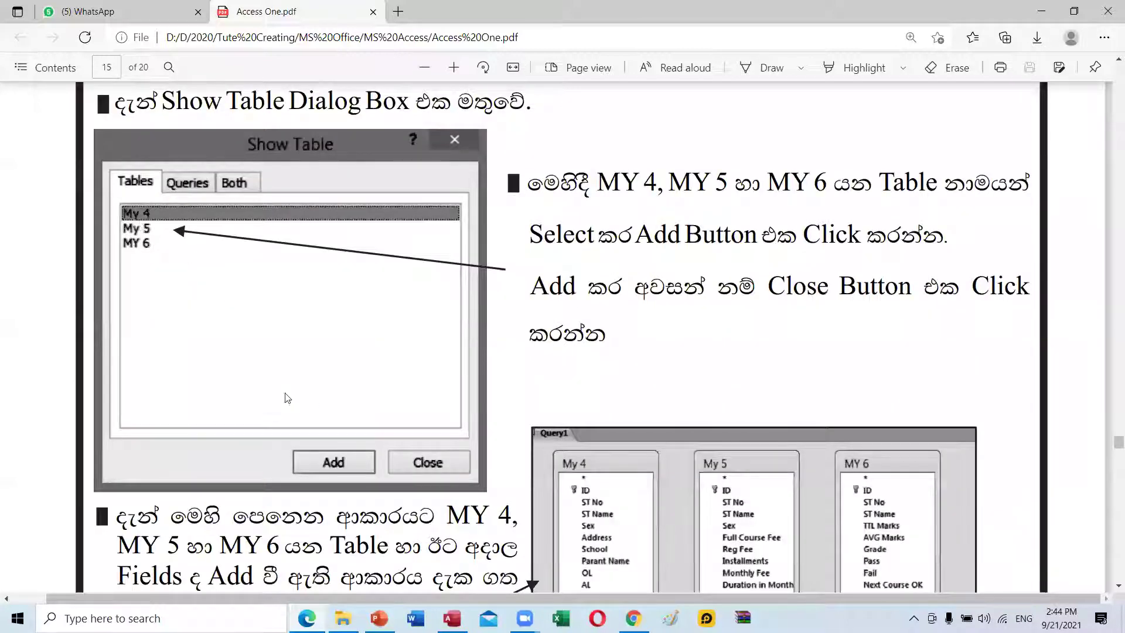
scroll(440, 492, "down", 2)
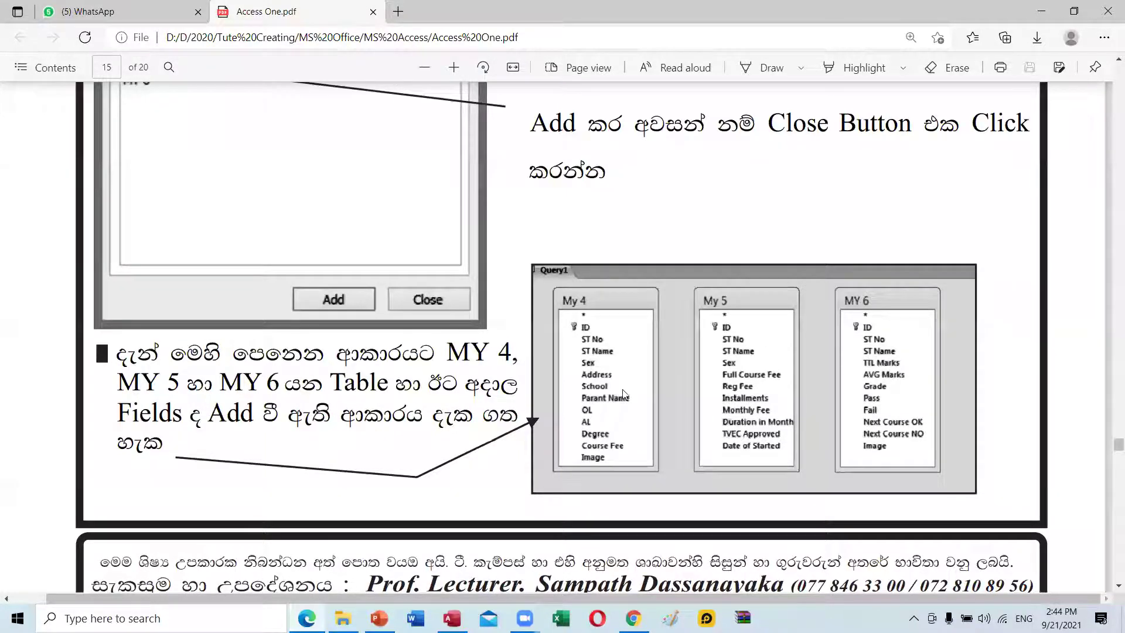
scroll(625, 375, "down", 4)
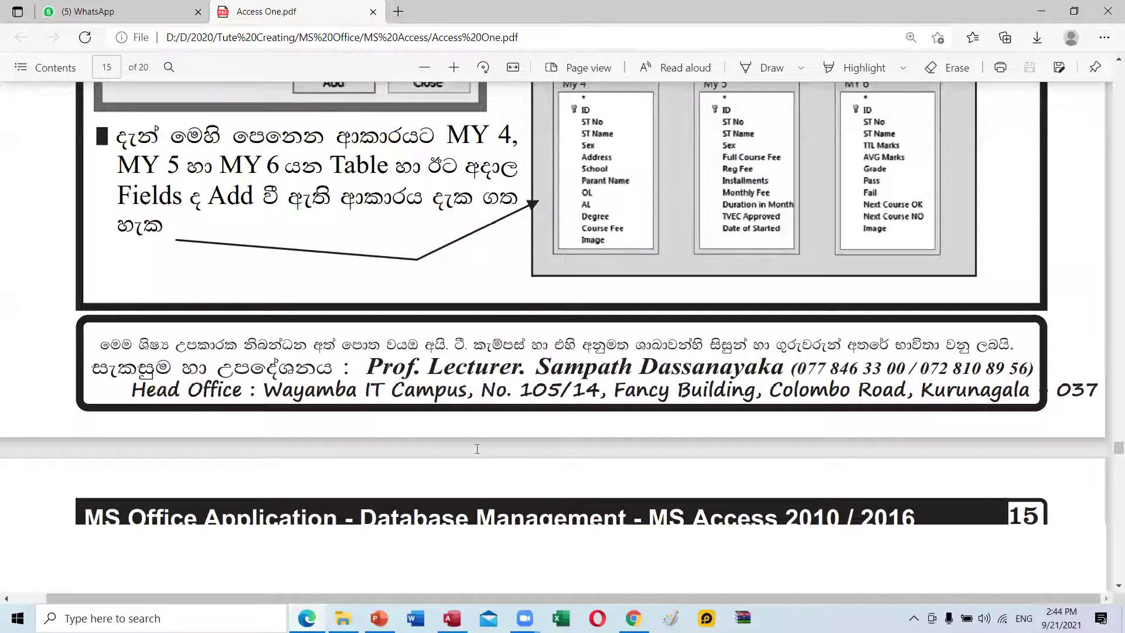
Read the instructions for the one-to-one relationships, query fields and saving as 3 Query, continuing to Lab Exercise Eight
scroll(434, 284, "down", 6)
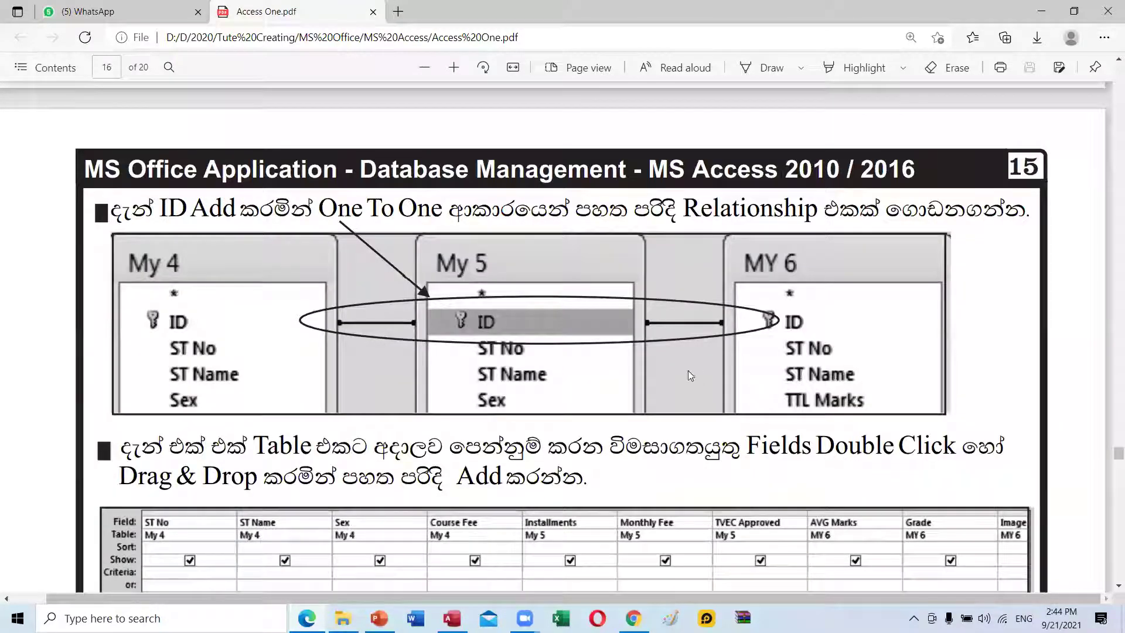
scroll(525, 406, "down", 3)
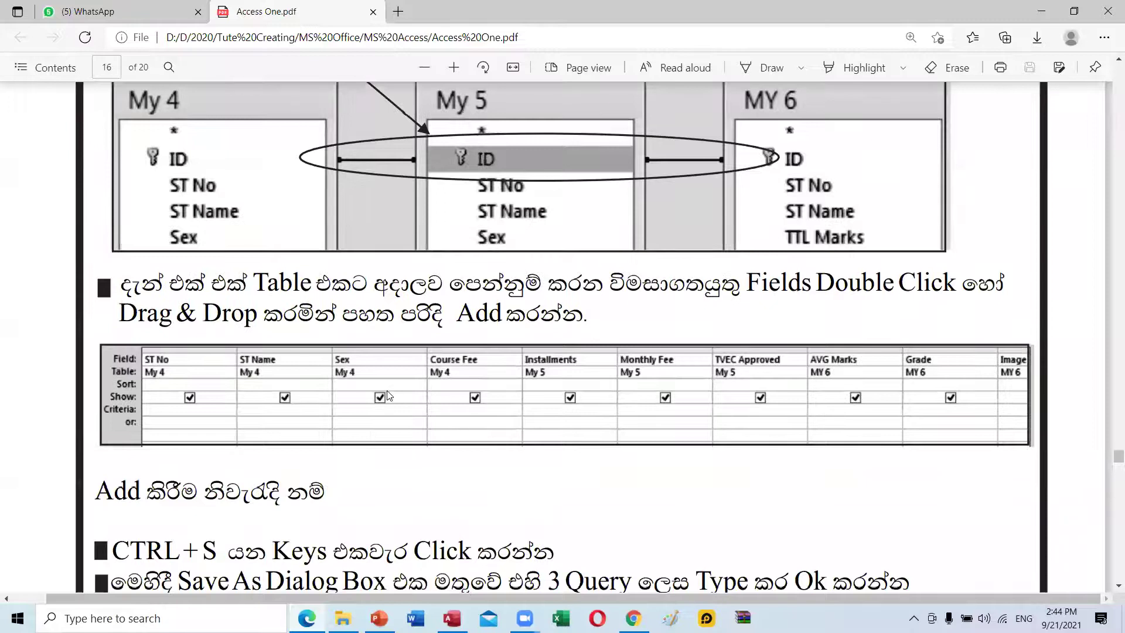
scroll(387, 396, "down", 3)
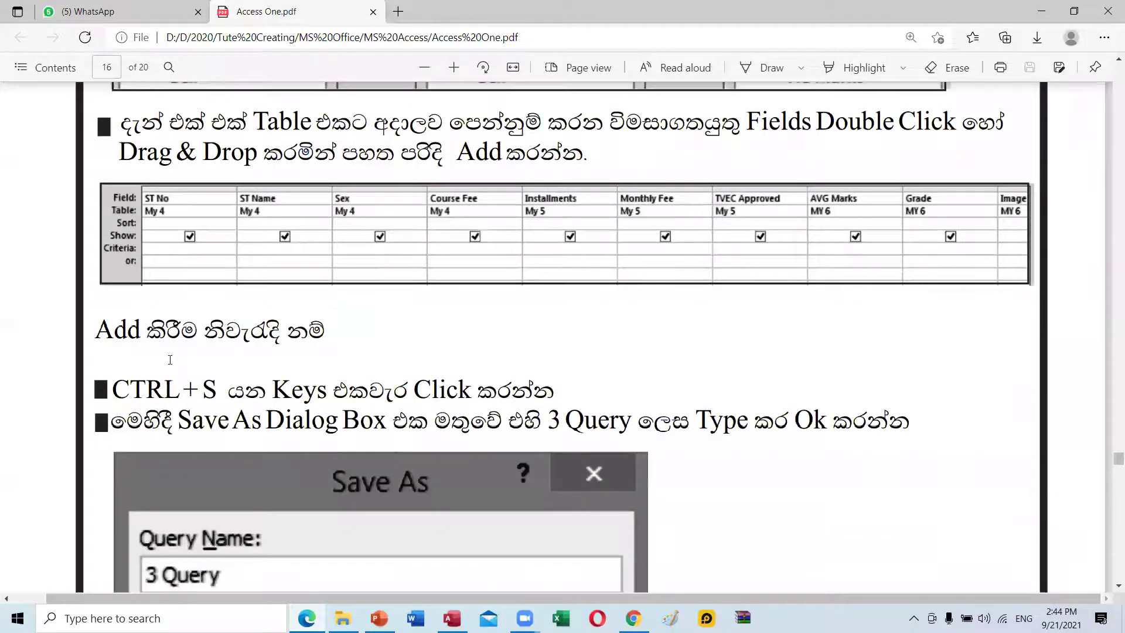
scroll(170, 360, "down", 2)
scroll(242, 221, "down", 3)
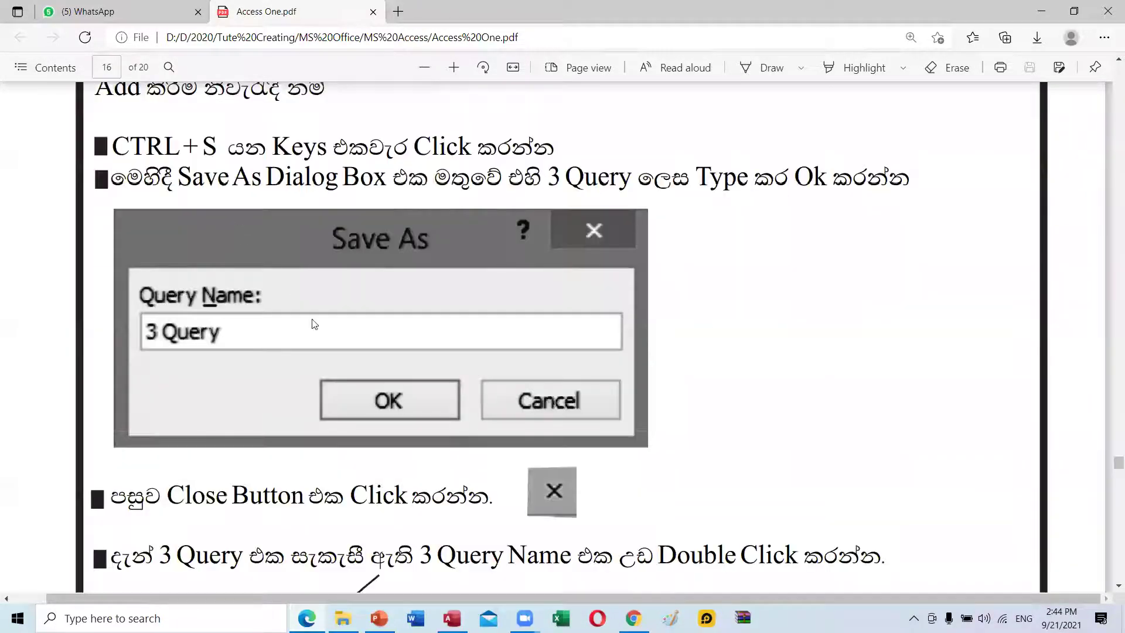
scroll(312, 319, "down", 4)
scroll(314, 326, "down", 2)
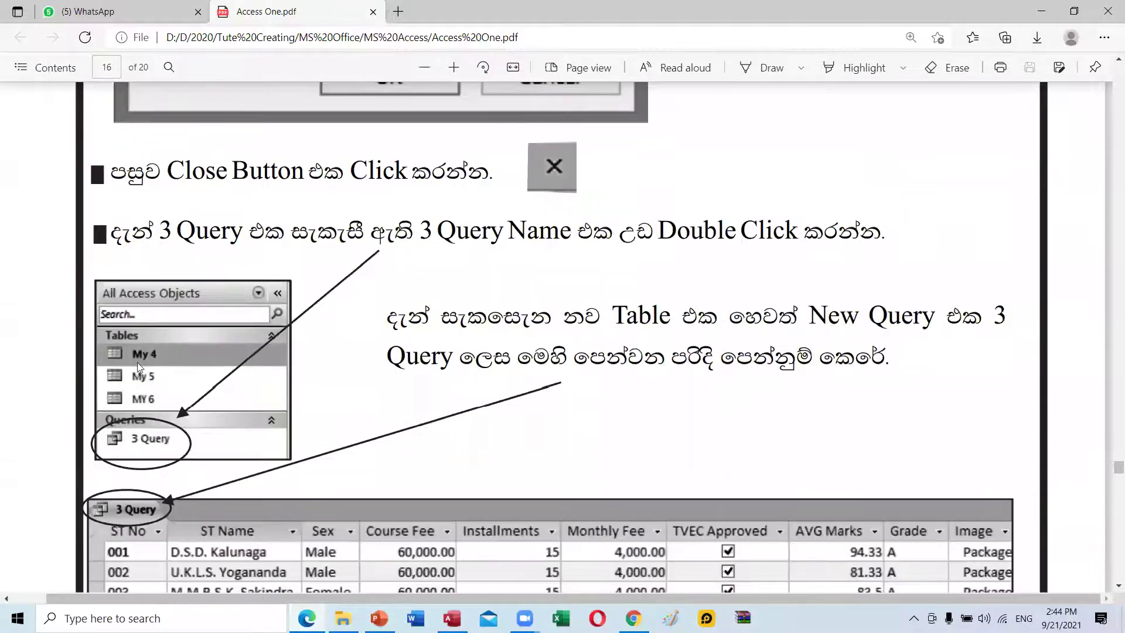
scroll(137, 362, "down", 2)
scroll(371, 431, "down", 2)
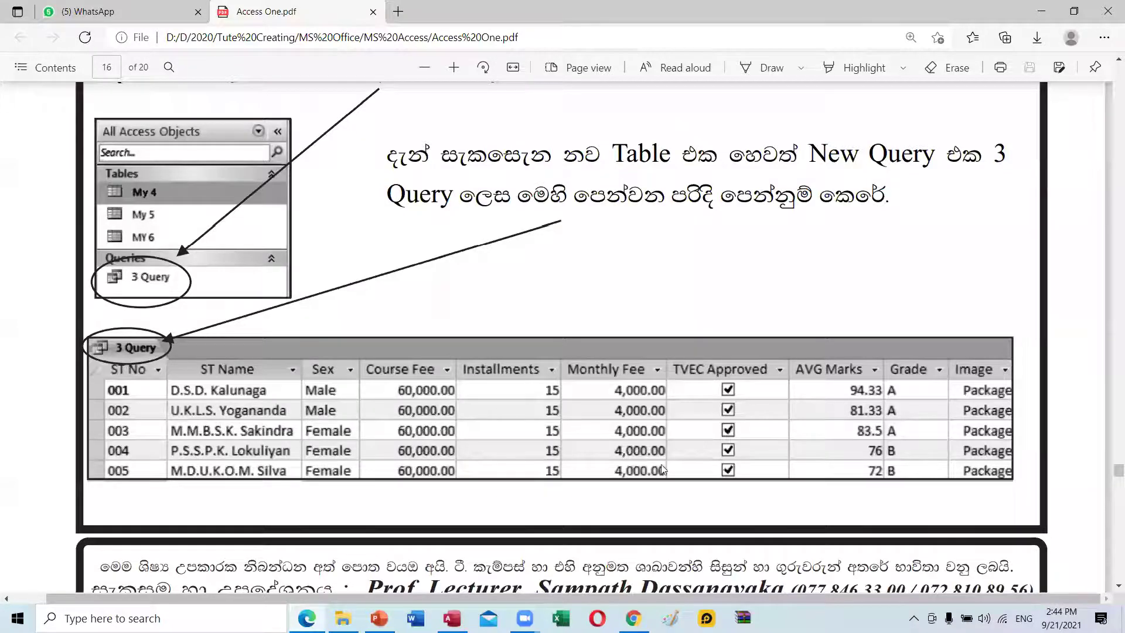
scroll(790, 425, "down", 3)
scroll(789, 426, "down", 6)
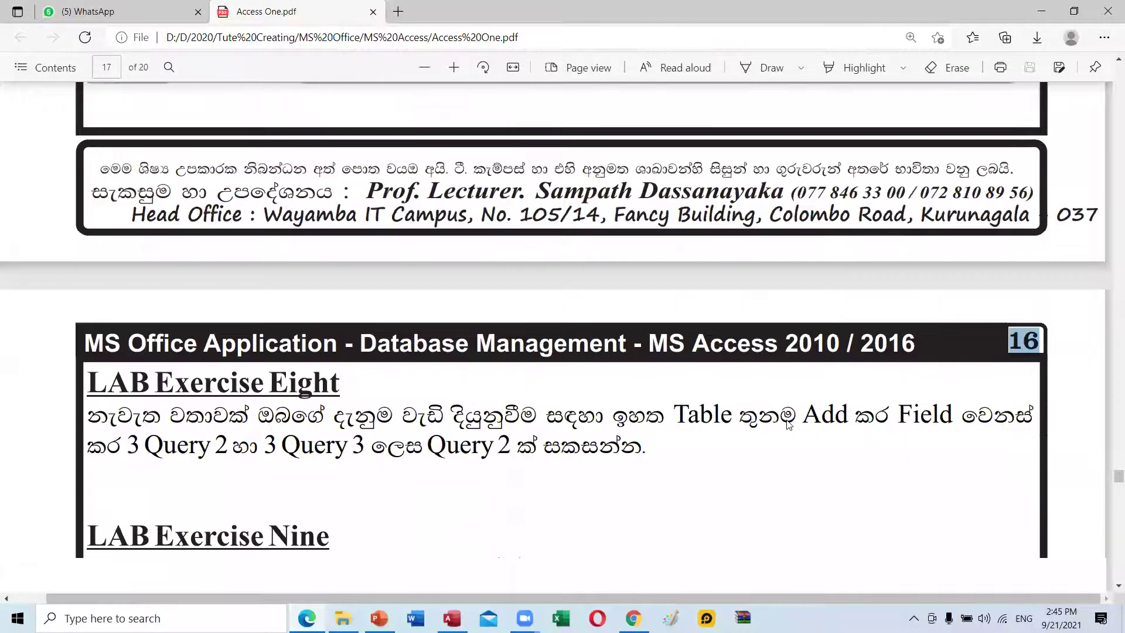
Look back through the PDF instructions for saving the query as 3 Query and its sample result
scroll(733, 416, "down", 2)
scroll(730, 416, "up", 9)
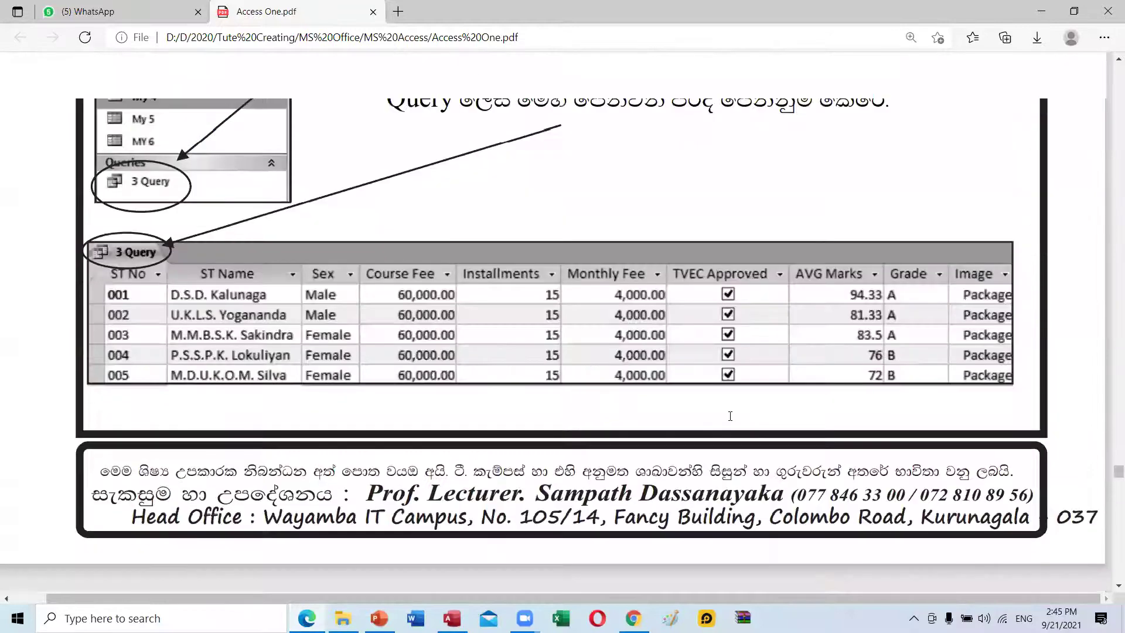
scroll(730, 416, "up", 10)
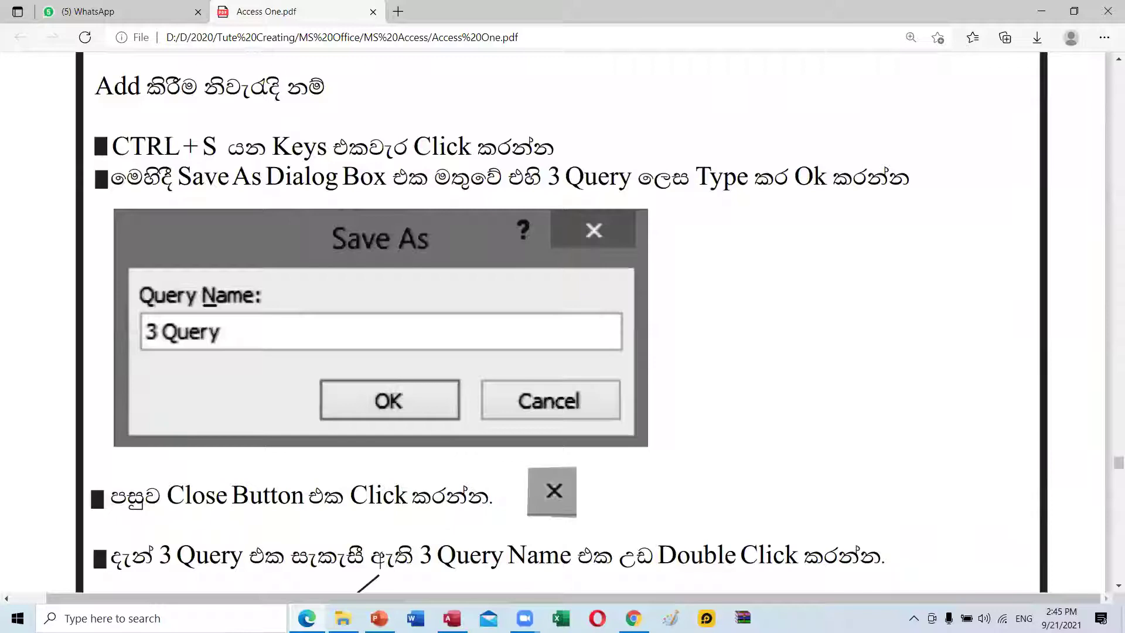
Switch to Access and start a new query design containing the tables My 5, My 6 and My 7
key("alt+Tab")
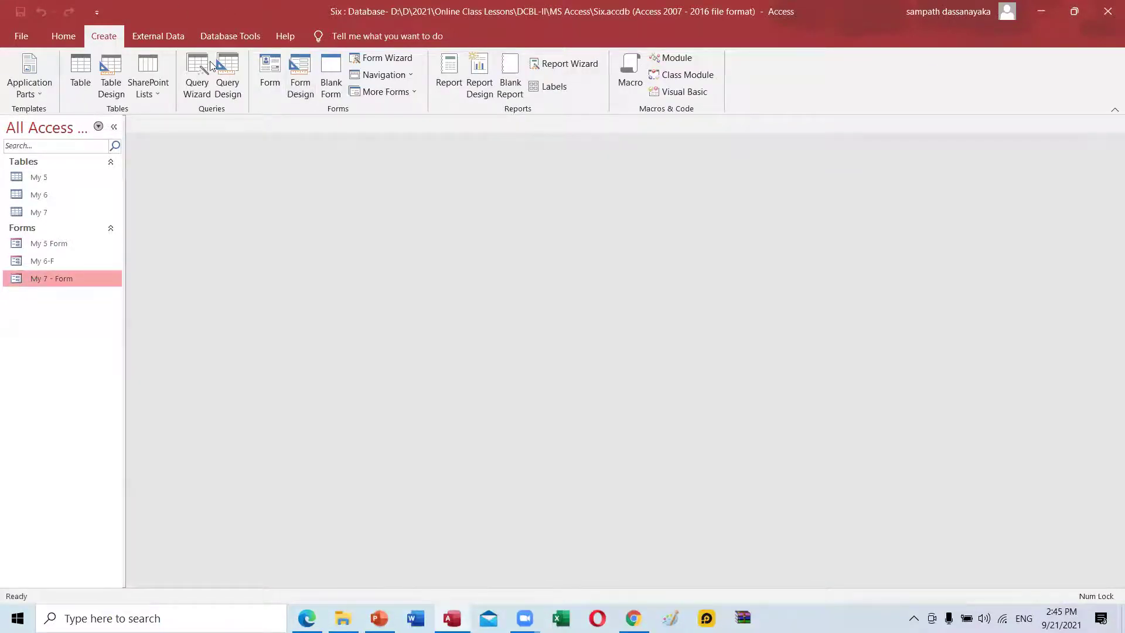
left_click(232, 67)
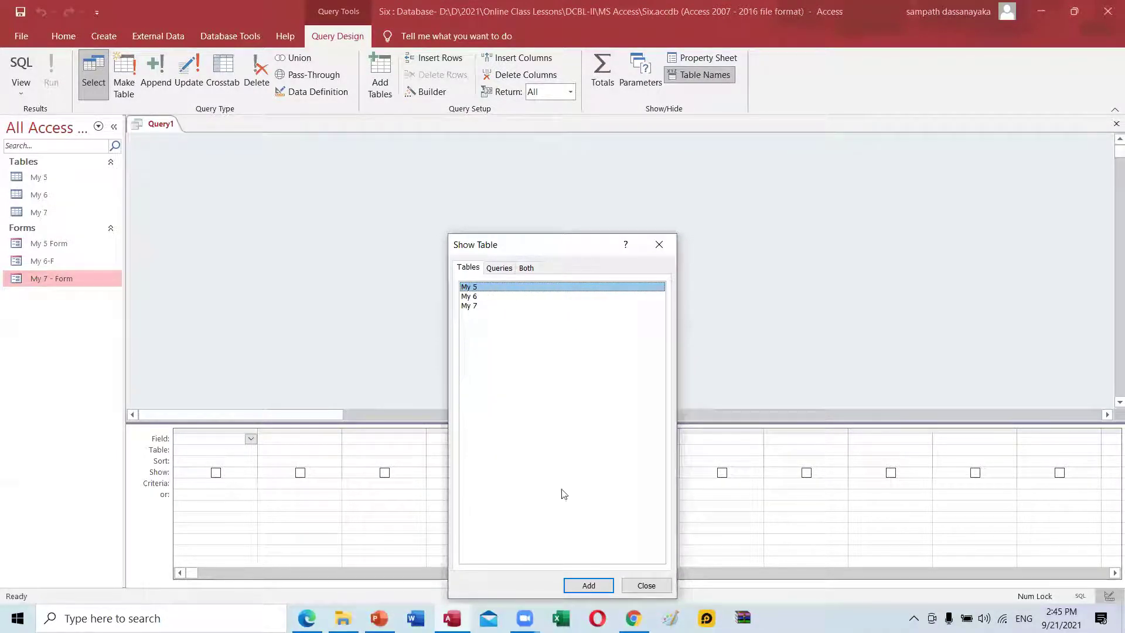
left_click(583, 583)
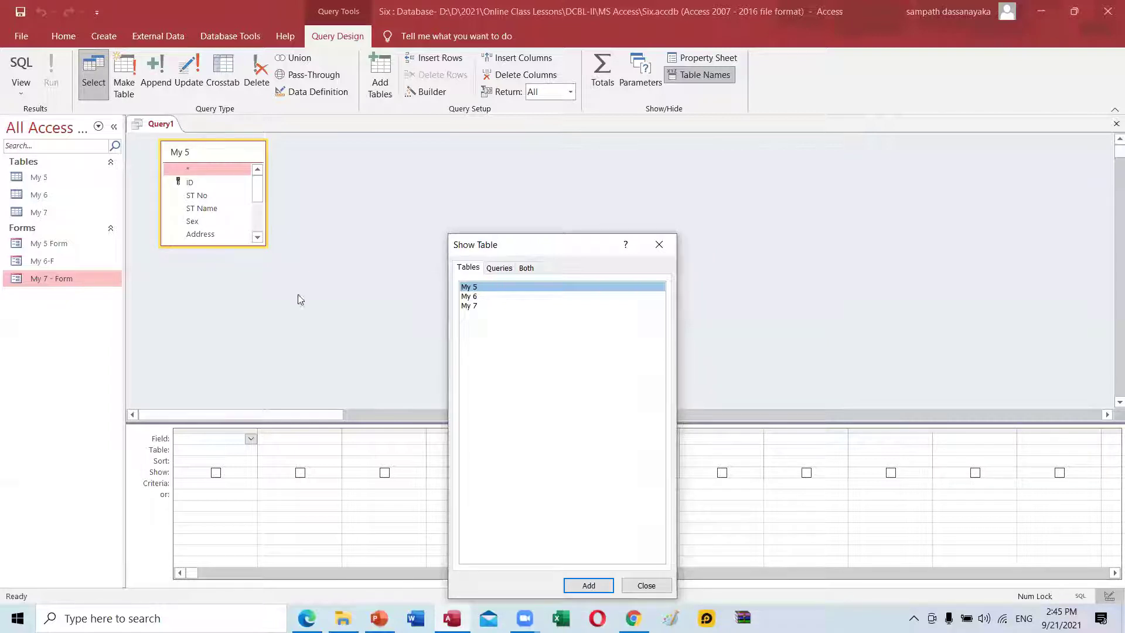
left_click(467, 297)
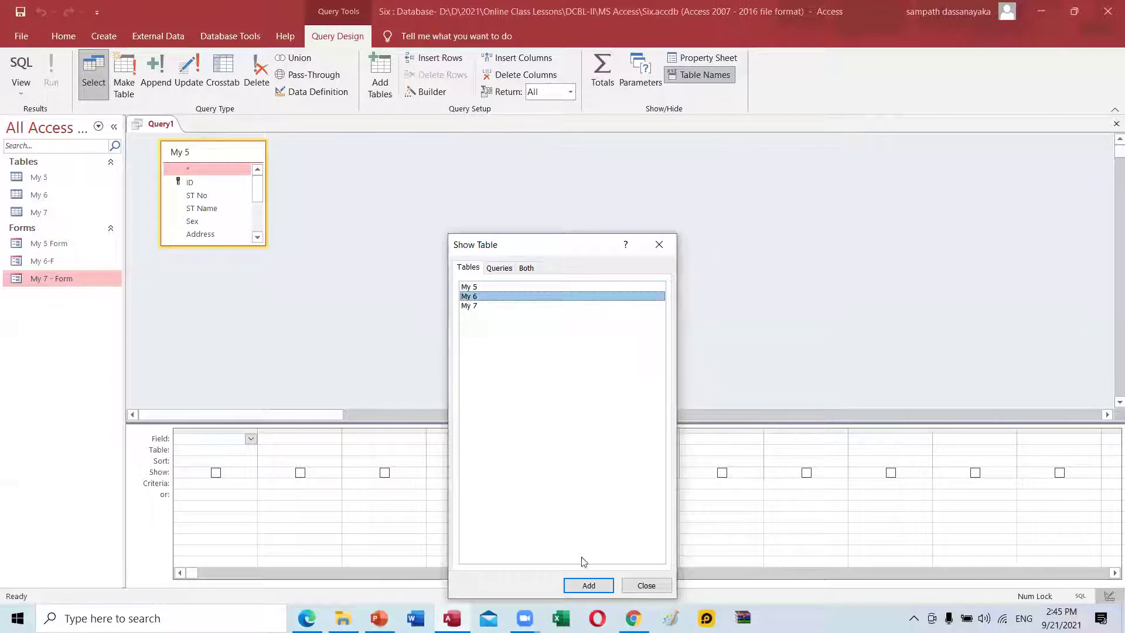
left_click(588, 585)
left_click(468, 306)
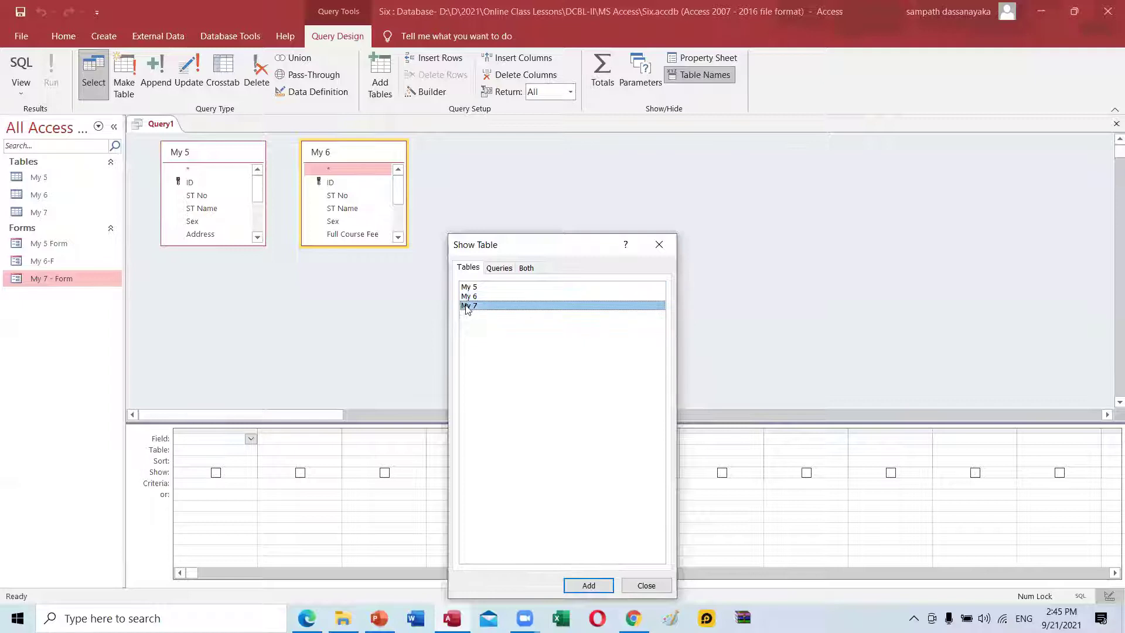
left_click(593, 587)
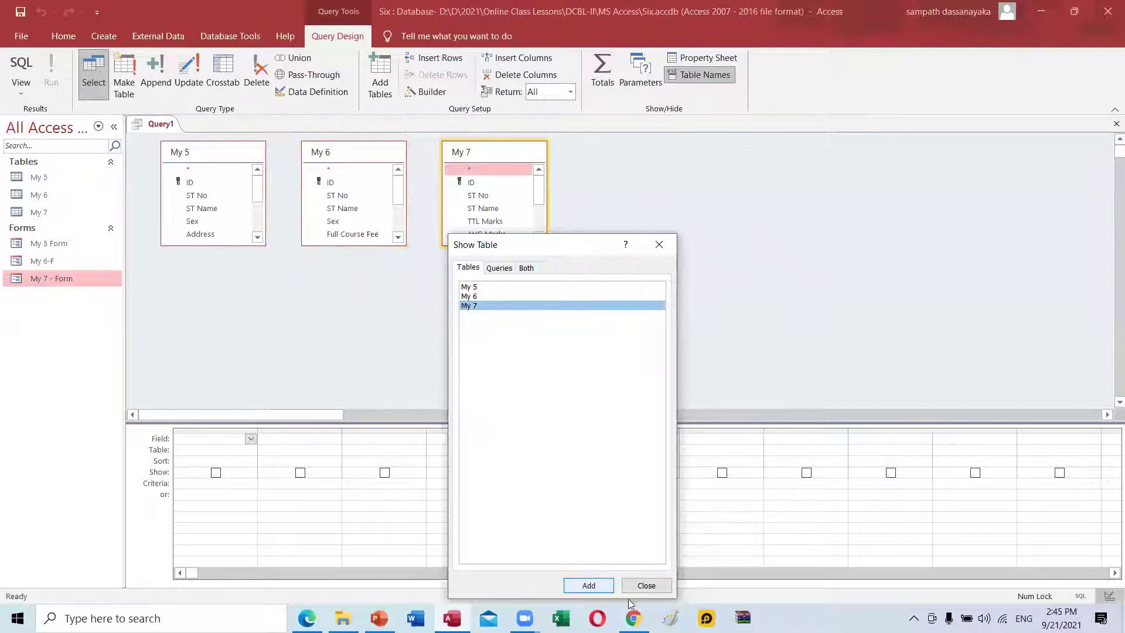
left_click(651, 587)
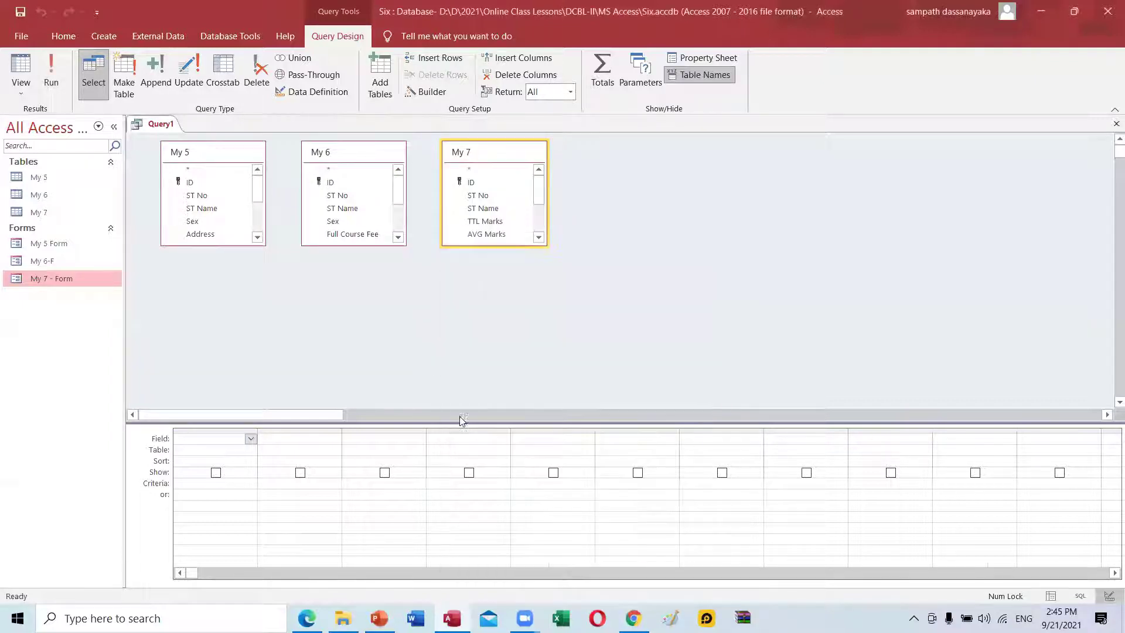
Enlarge the My 5, My 6 and My 7 field lists in the query design to show all their fields
left_click(265, 249)
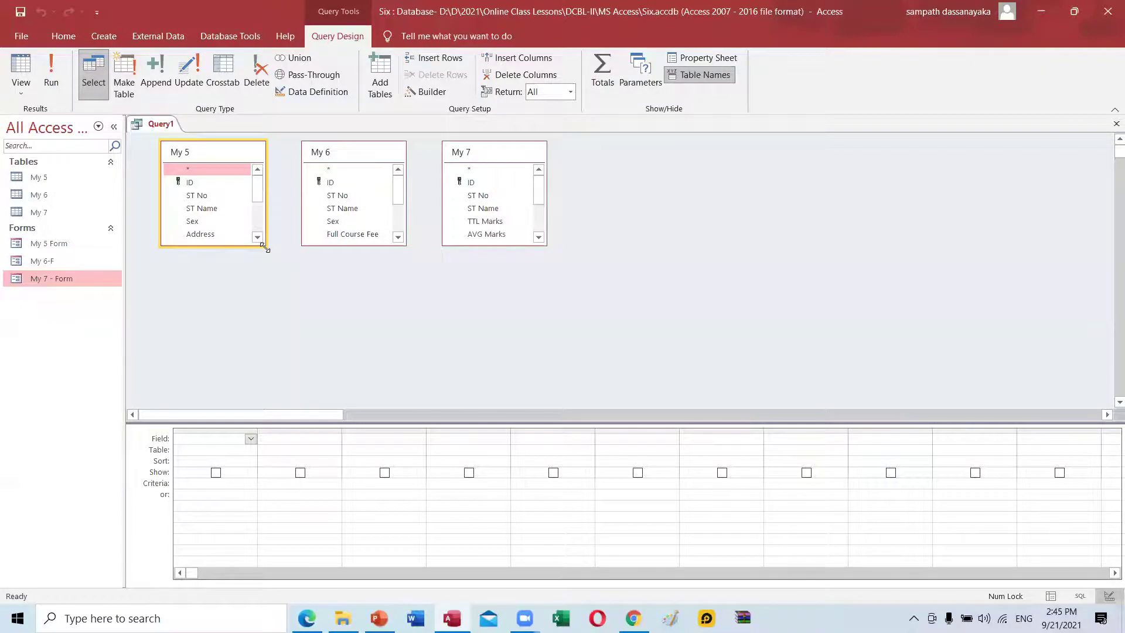
double_click(405, 245)
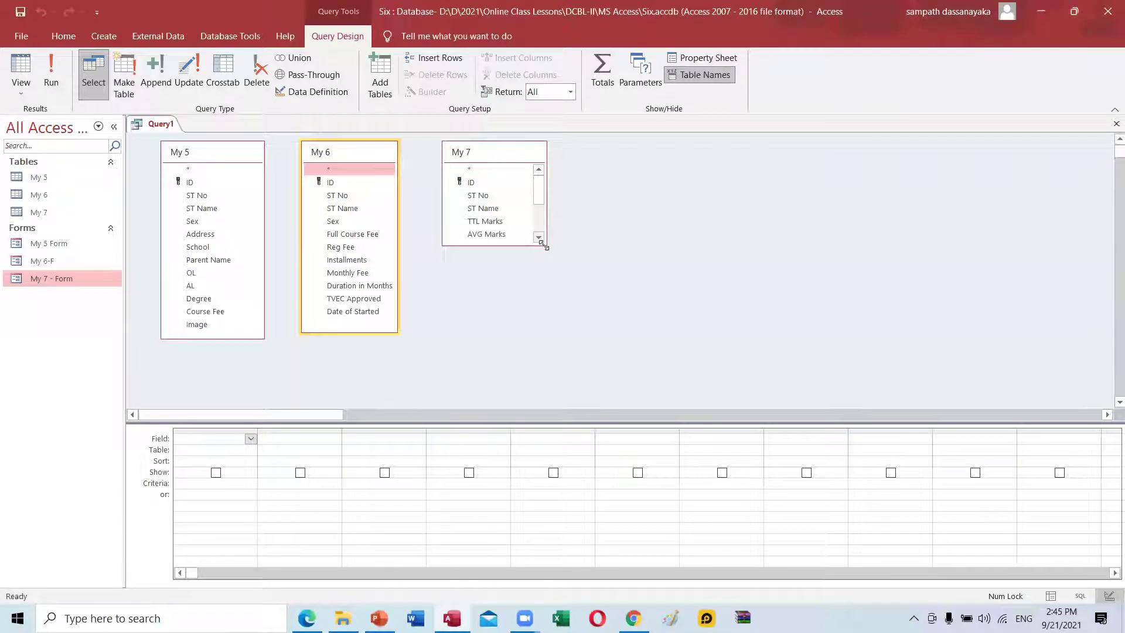
double_click(543, 246)
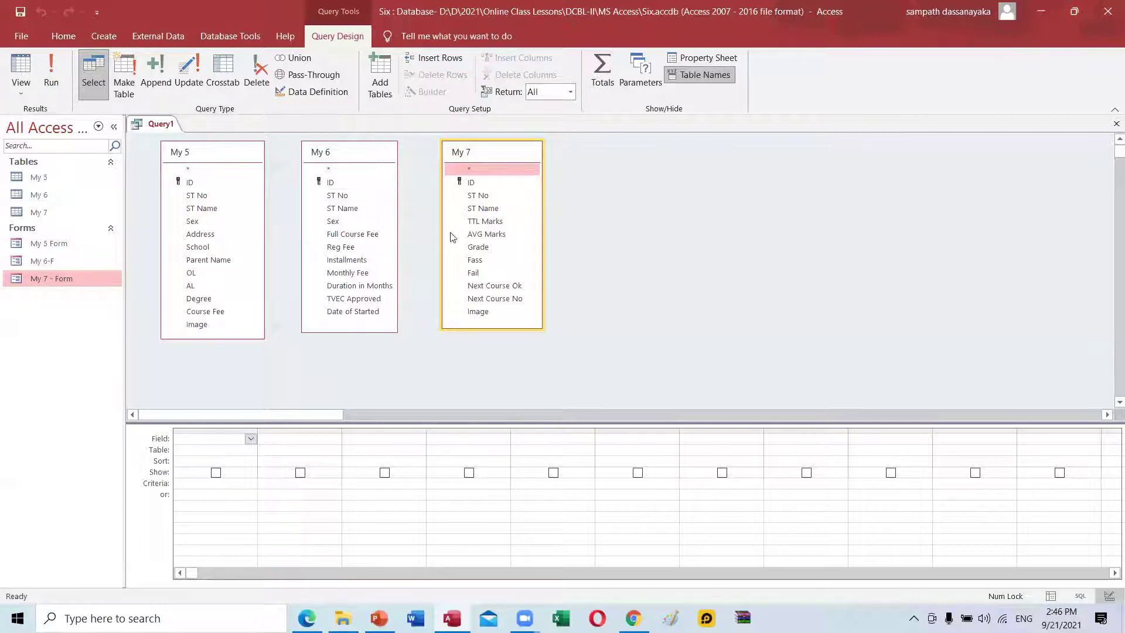
Add the fields ST No, ST Name, Sex, OL, AL and Degree from My 5 to the query grid
left_click(205, 196)
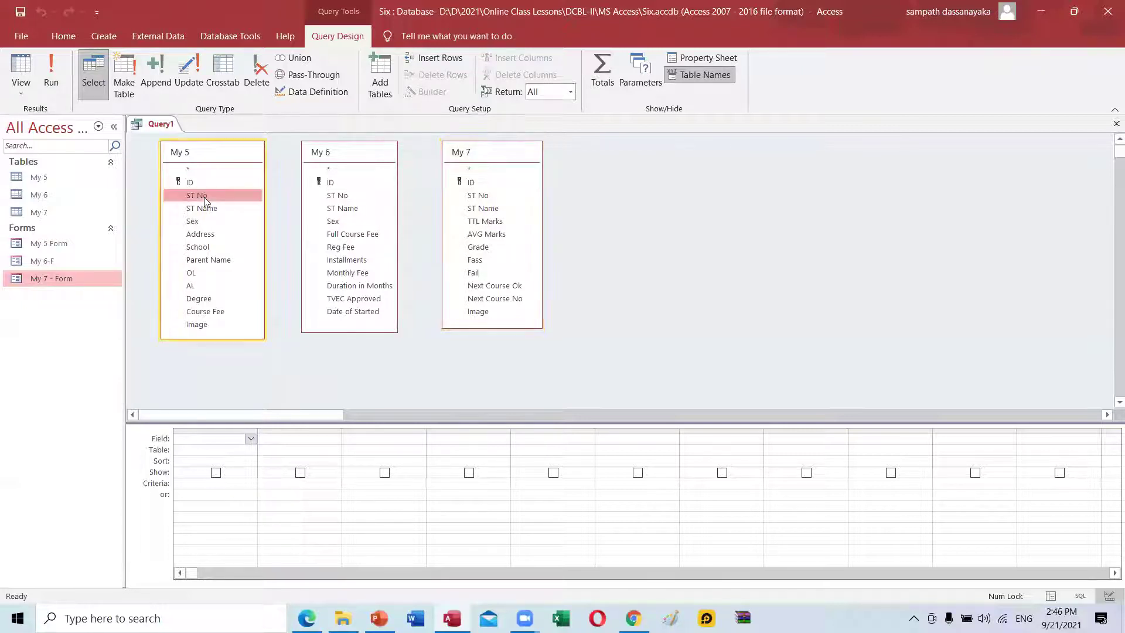
left_click_drag(205, 201, 212, 447)
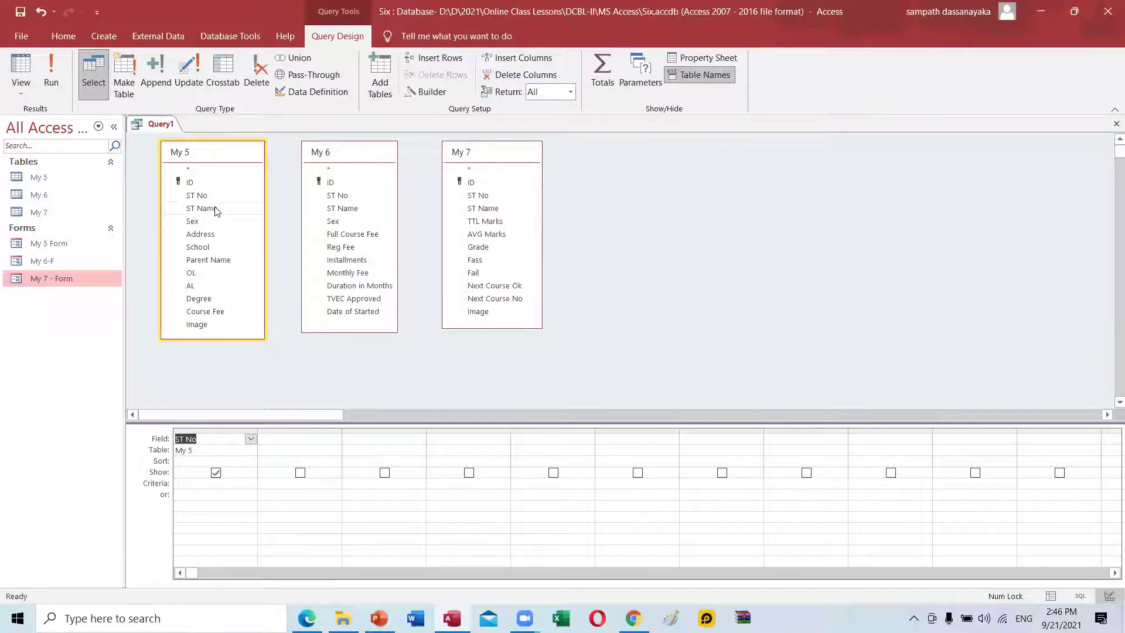
left_click_drag(216, 211, 286, 444)
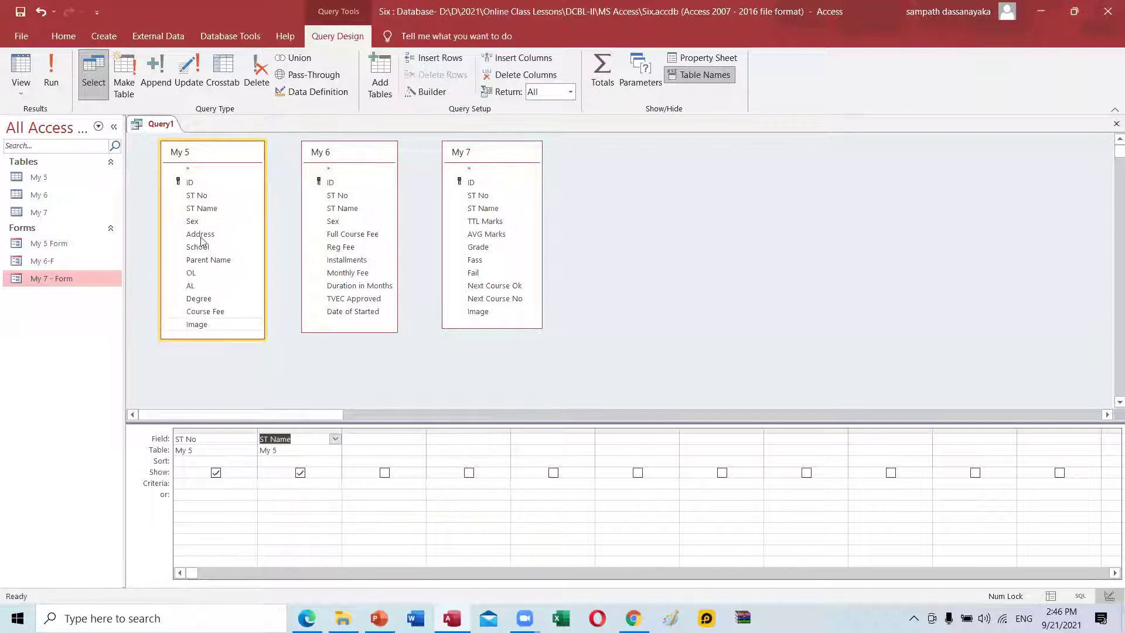
left_click_drag(200, 224, 395, 437)
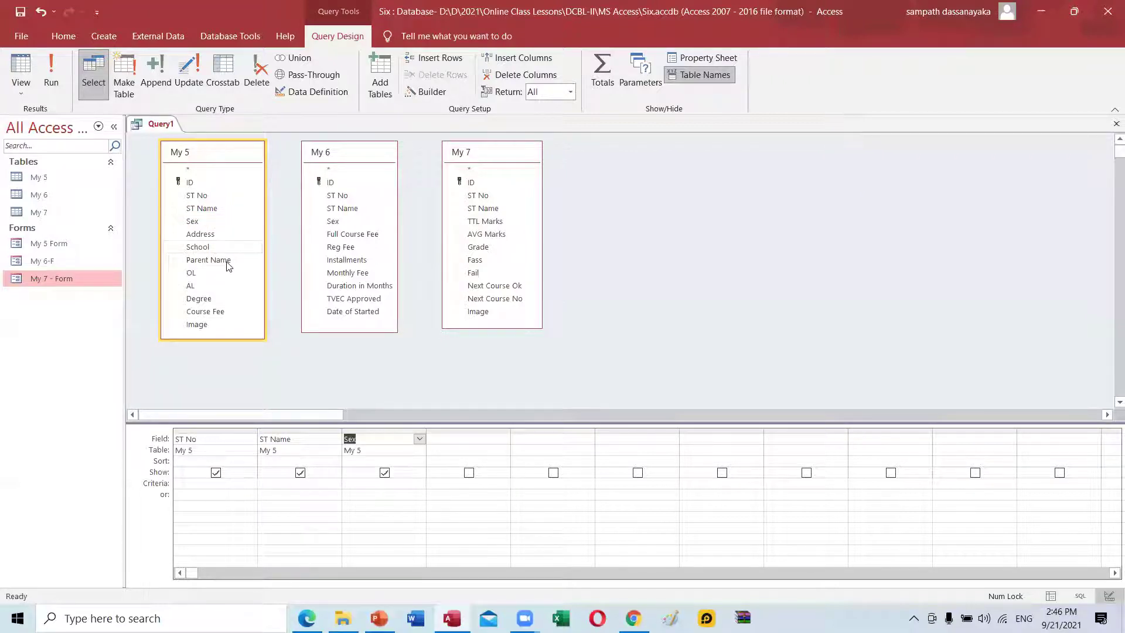
left_click(229, 265)
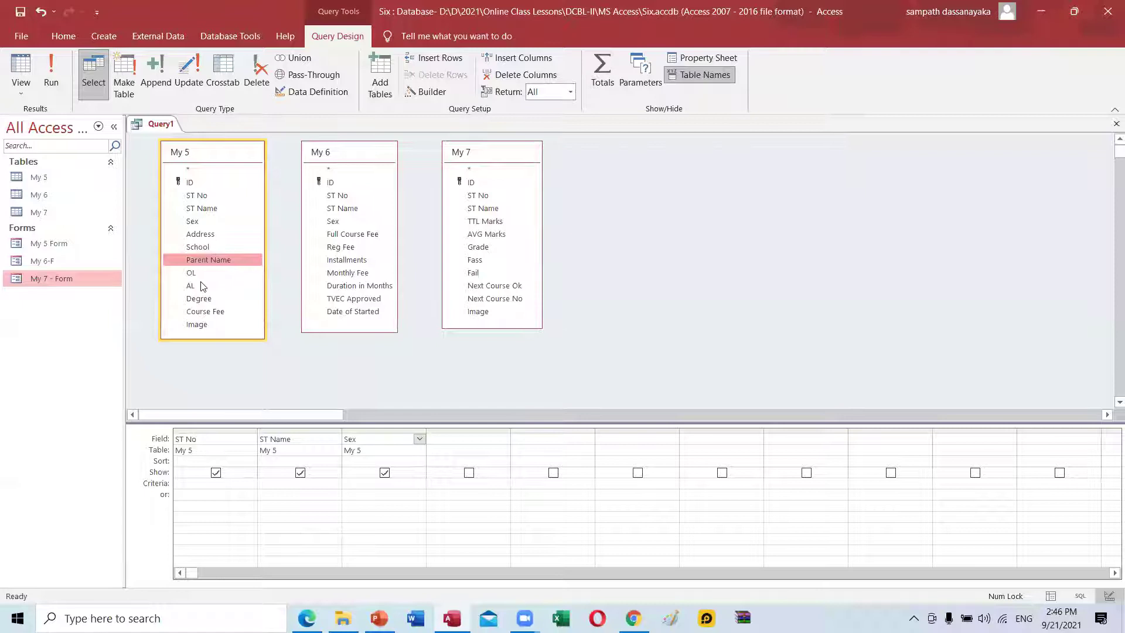
left_click_drag(229, 276, 444, 447)
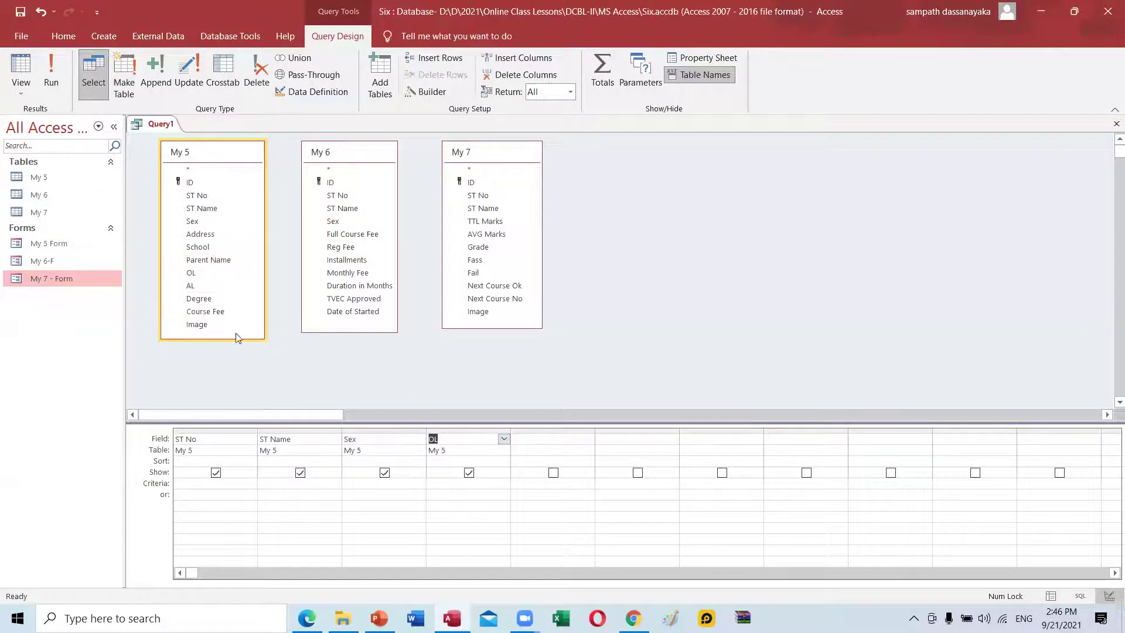
left_click_drag(195, 290, 528, 437)
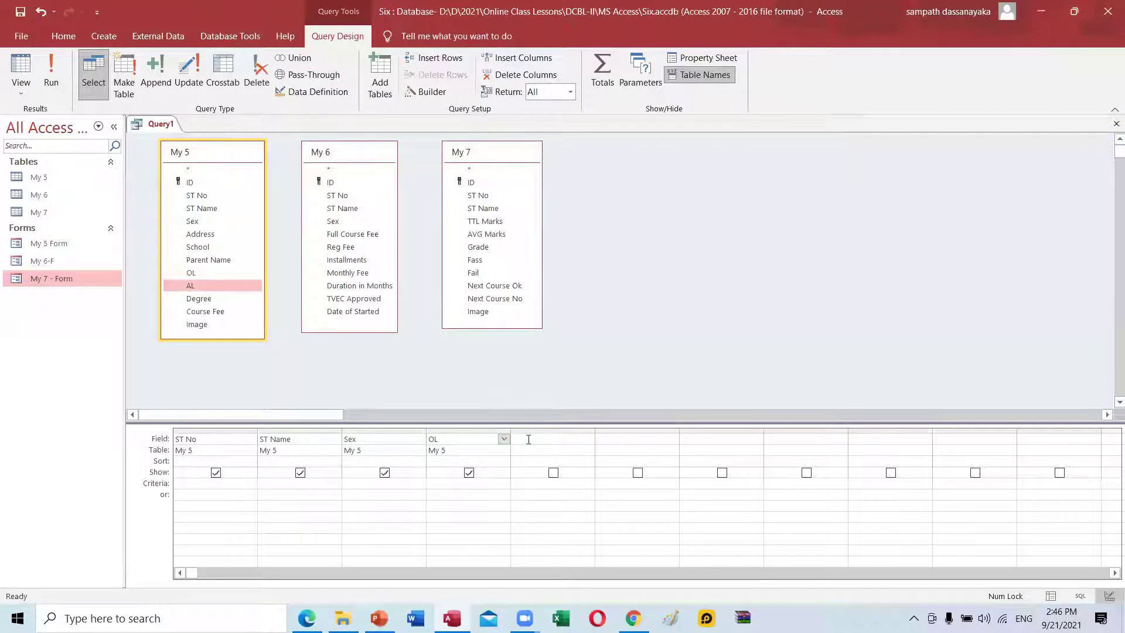
left_click(204, 300)
left_click_drag(204, 306, 626, 435)
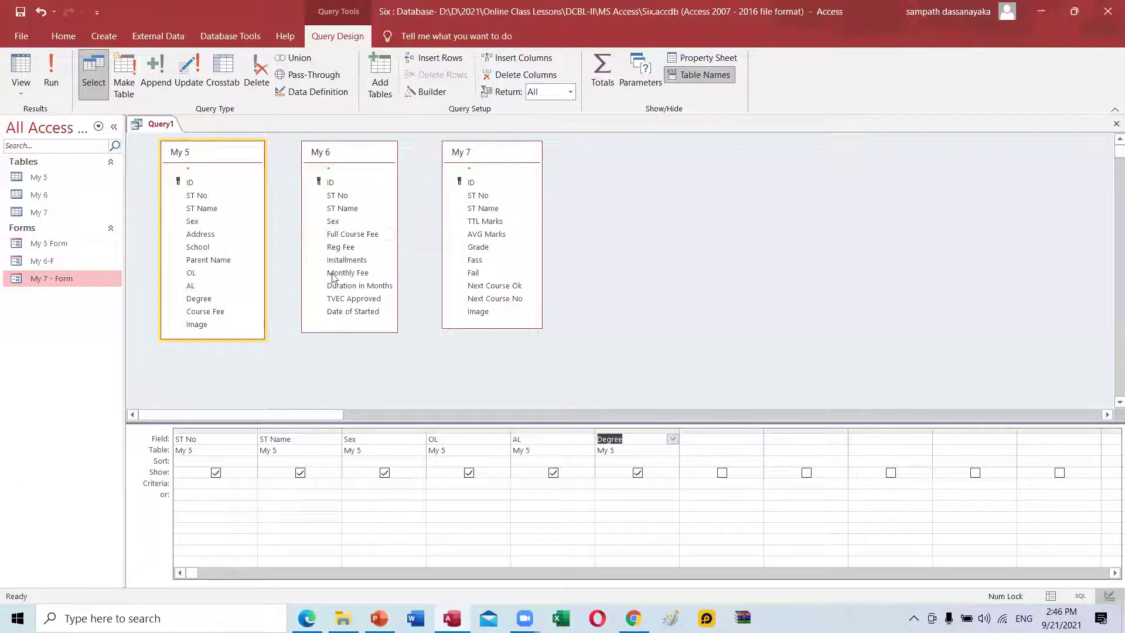
Add the fields Full Course Fee, Monthly Fee and TVEC Approved from My 6 to the query grid
left_click_drag(351, 234, 725, 443)
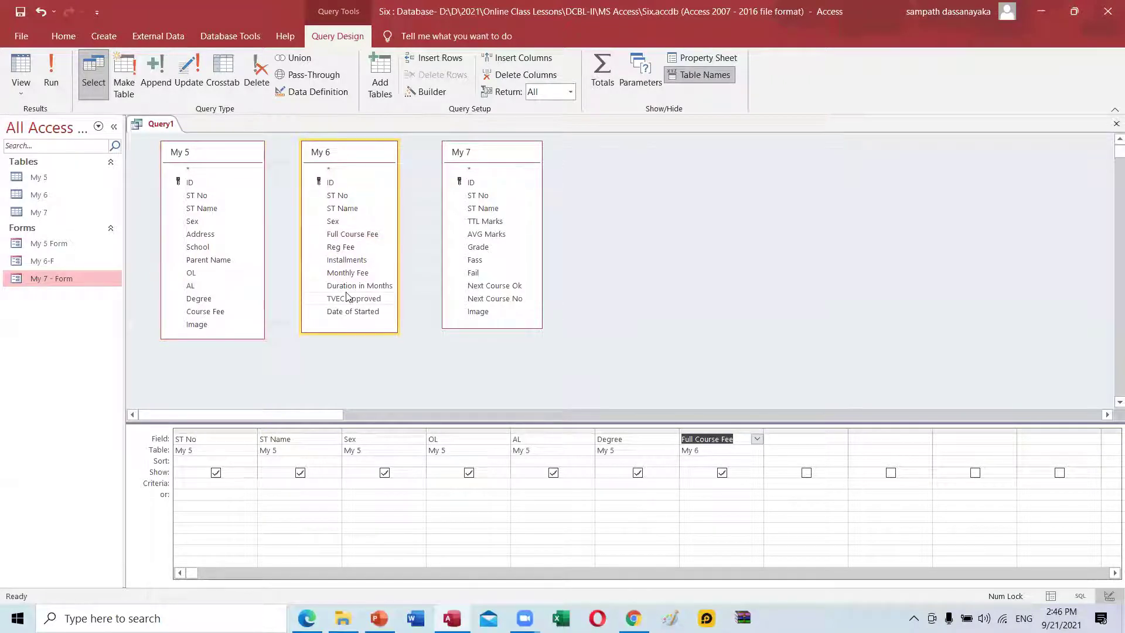
left_click_drag(366, 273, 802, 443)
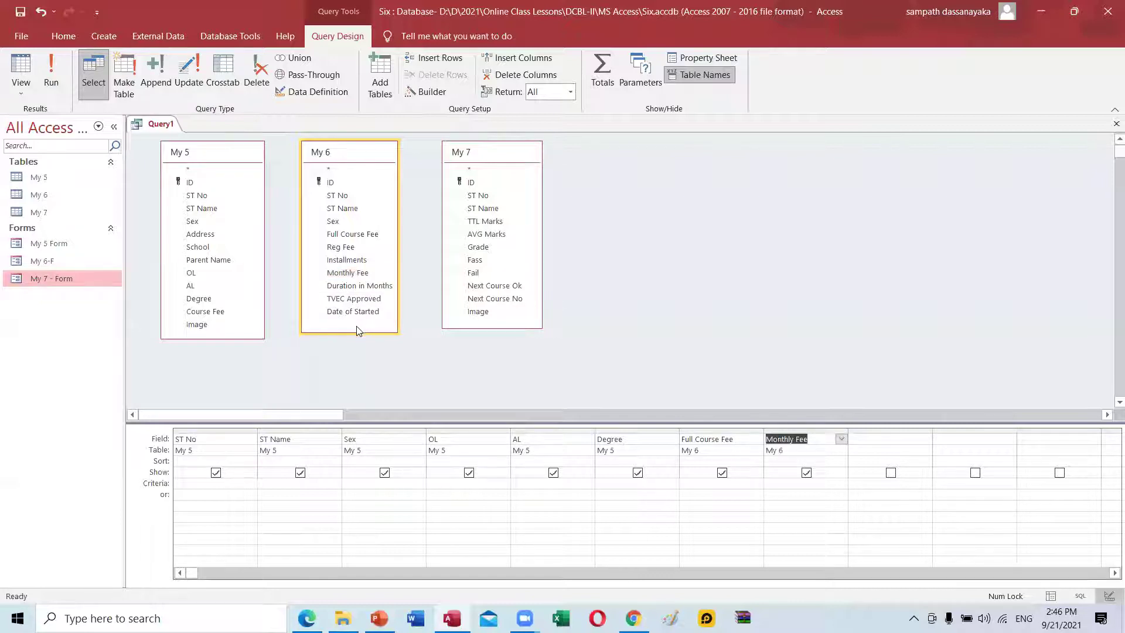
left_click_drag(370, 300, 867, 441)
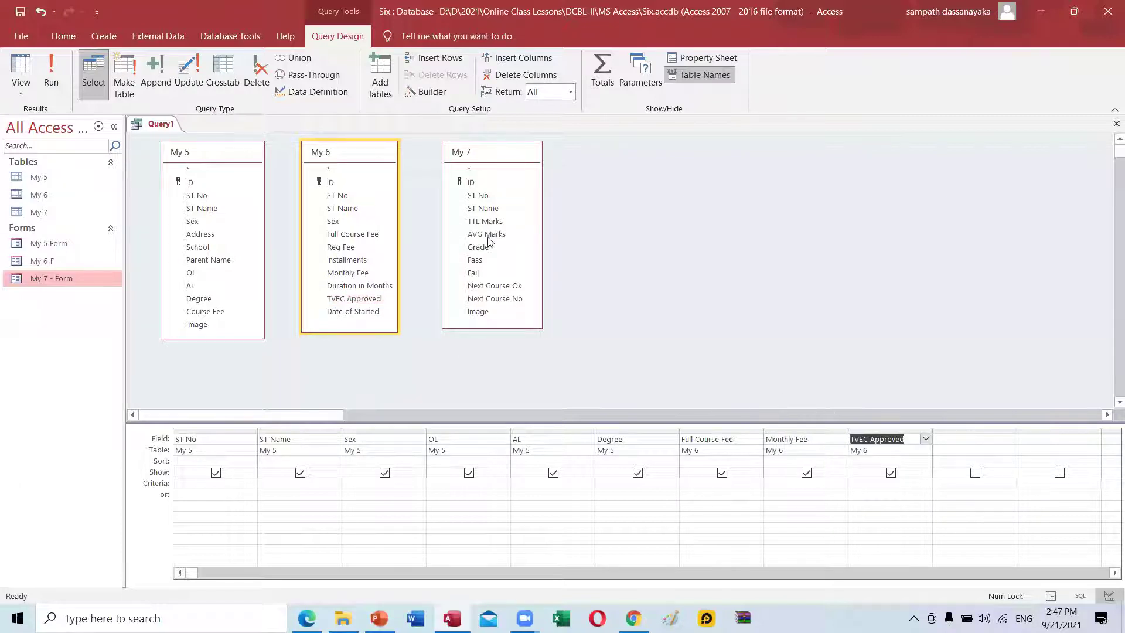
Add the fields AVG Marks, Grade and Image from My 7 to the query grid
left_click_drag(486, 235, 962, 440)
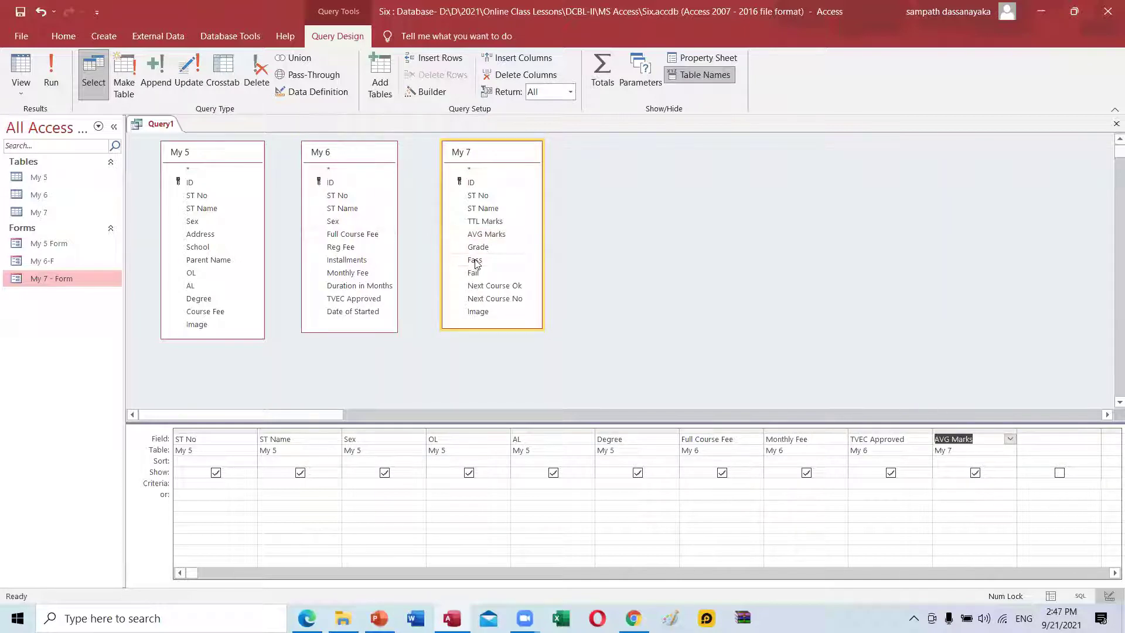
left_click_drag(481, 248, 1043, 449)
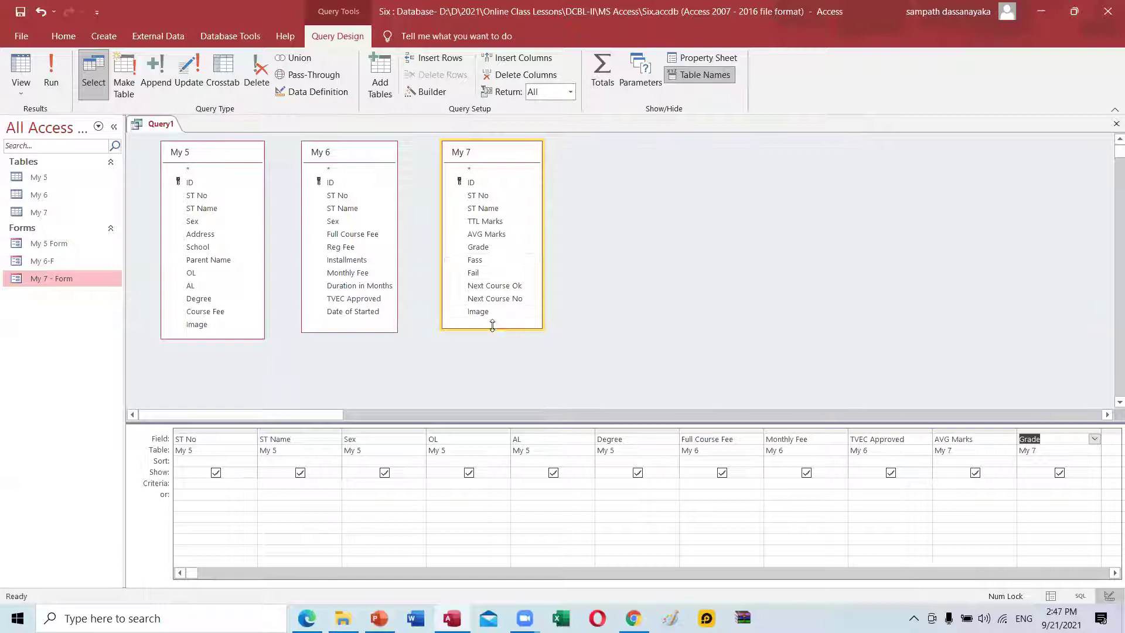
left_click_drag(482, 312, 1105, 446)
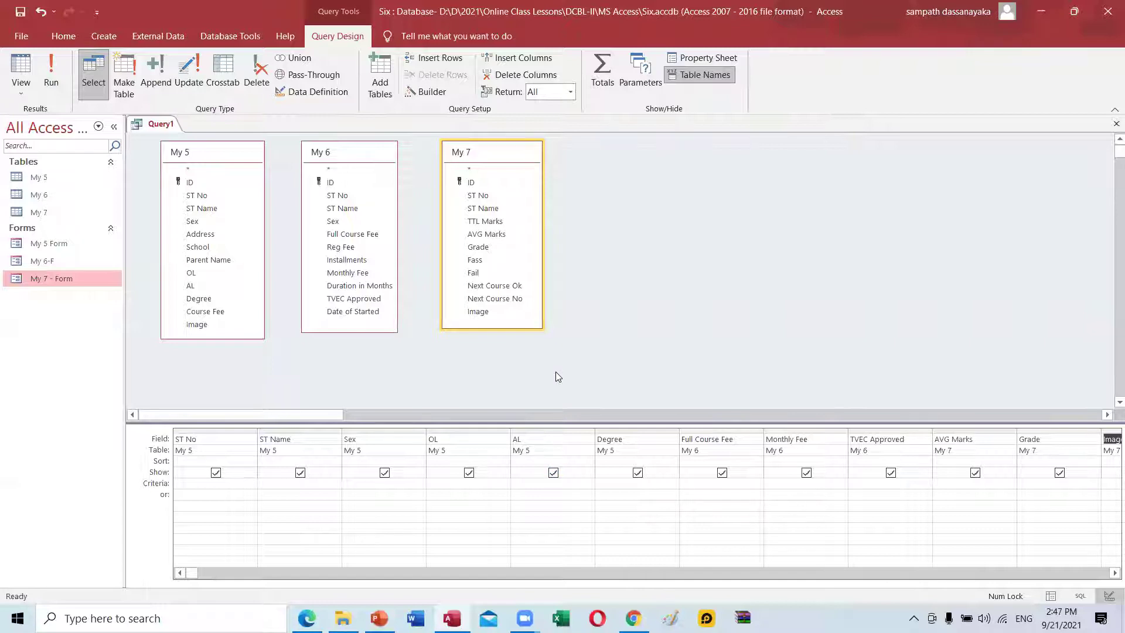
Save the query as Query new 1 and open it in Datasheet View
key("ctrl+s")
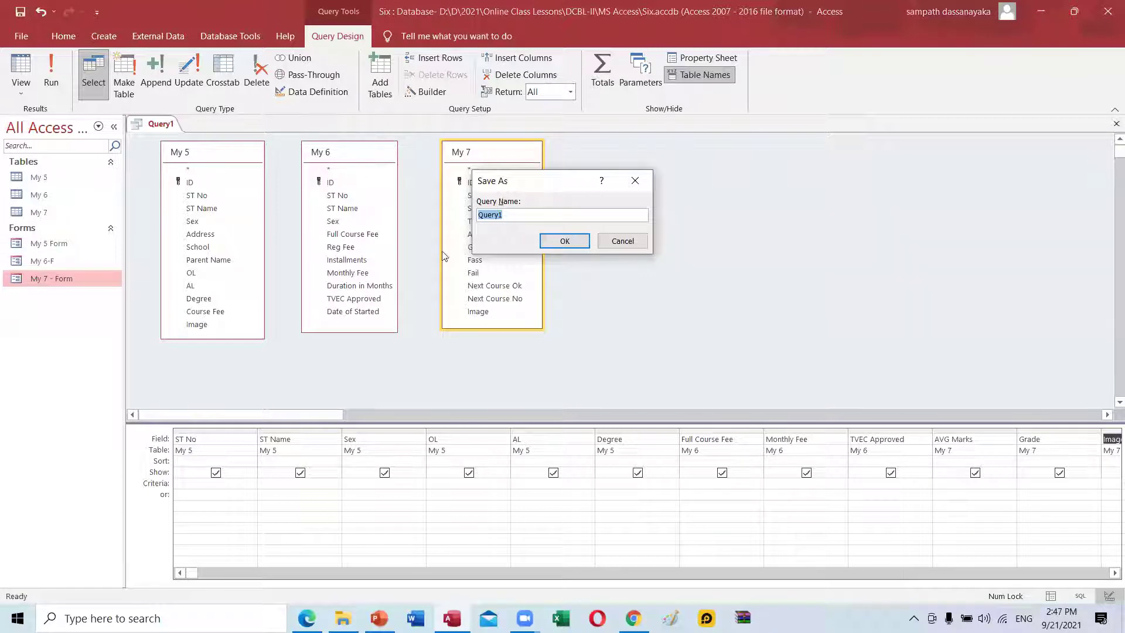
left_click(569, 215)
type("y")
left_click(551, 241)
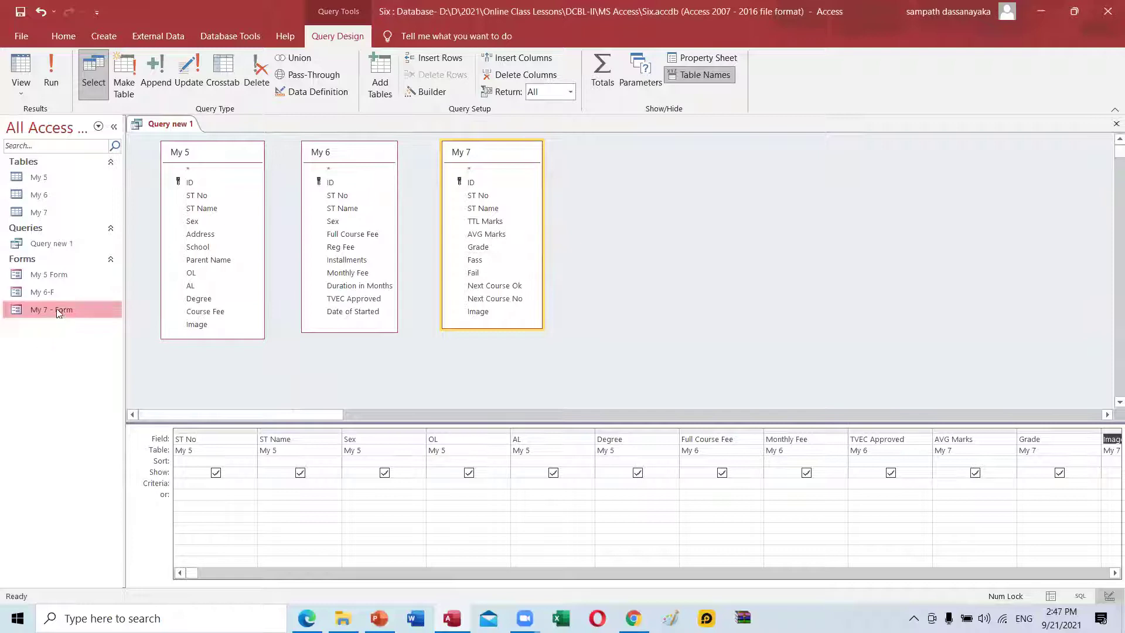
left_click(44, 244)
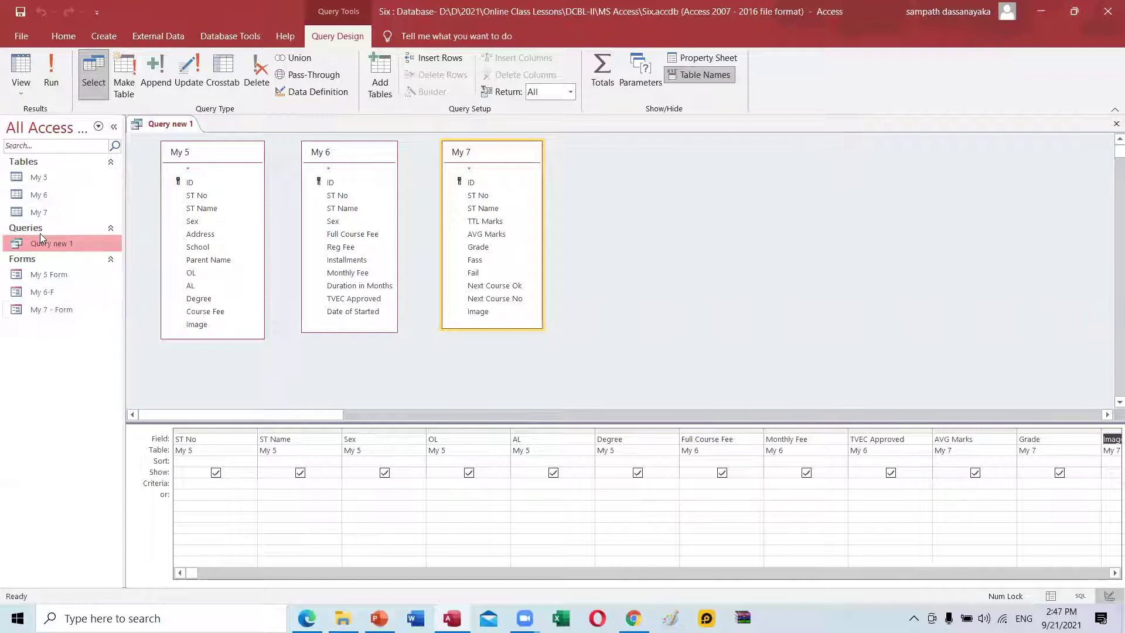
double_click(56, 243)
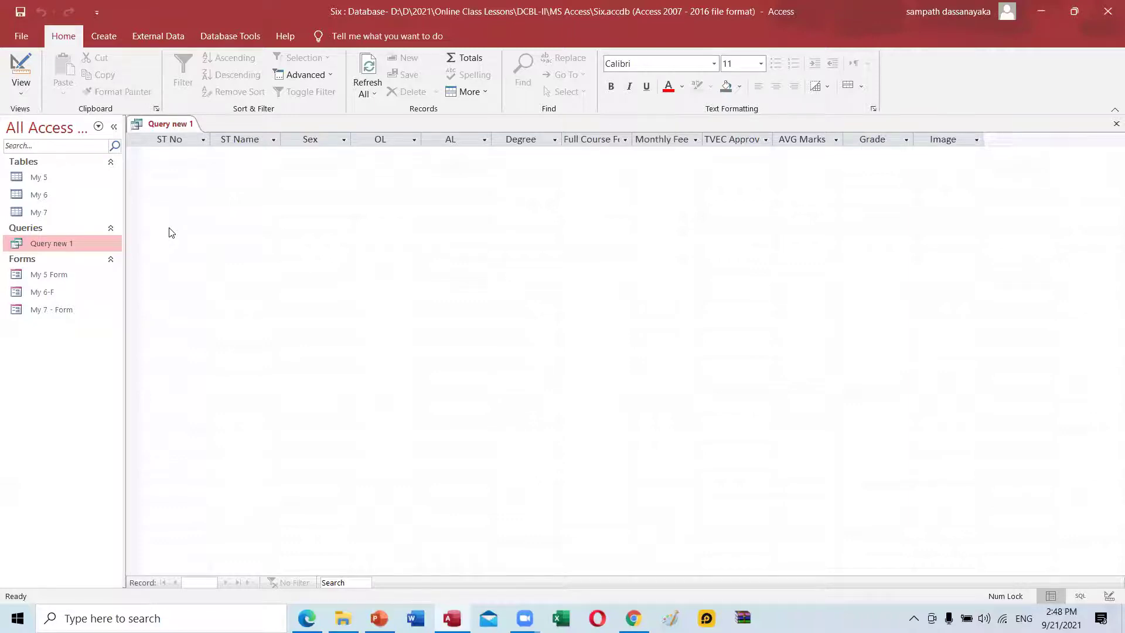
Create a new query in Design View with the tables My 5, My 6 and My 7
left_click(104, 36)
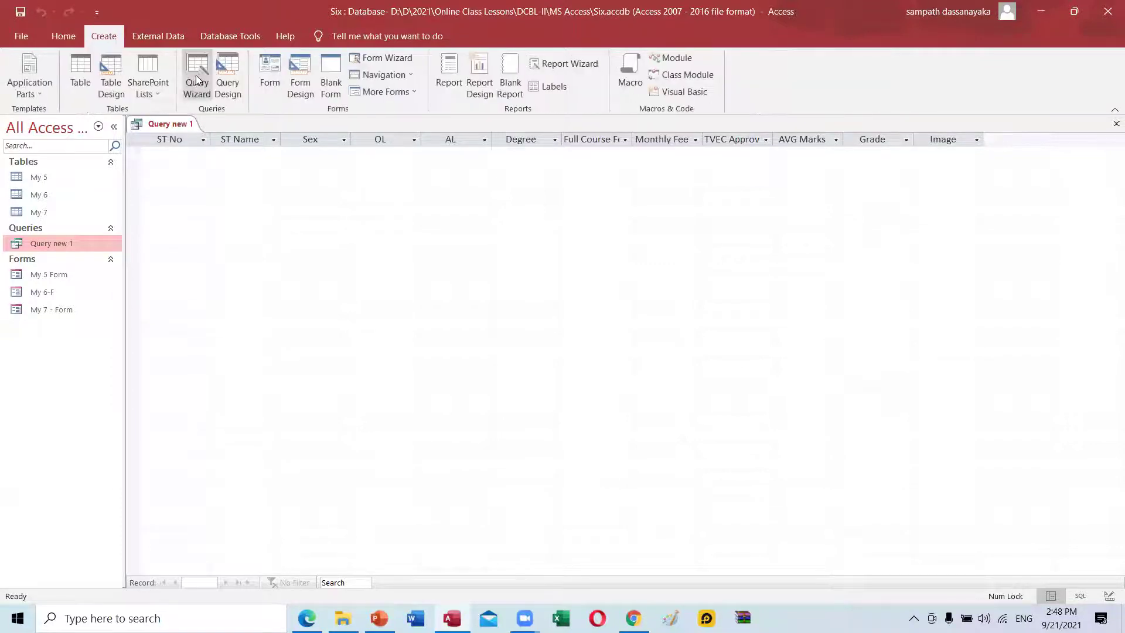
left_click(229, 94)
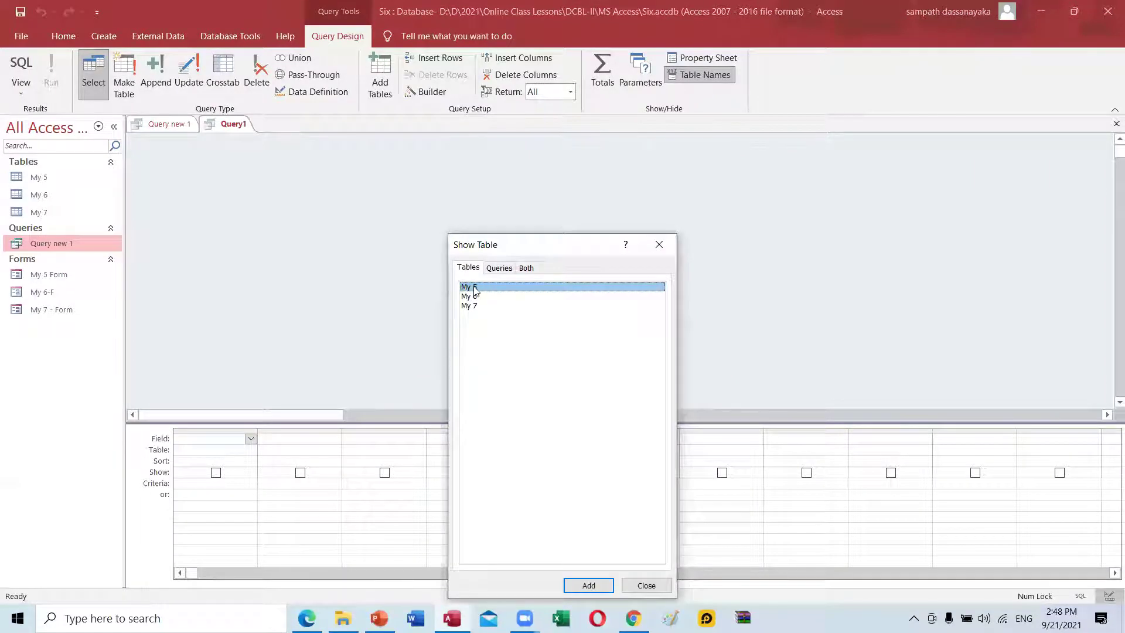
left_click(588, 585)
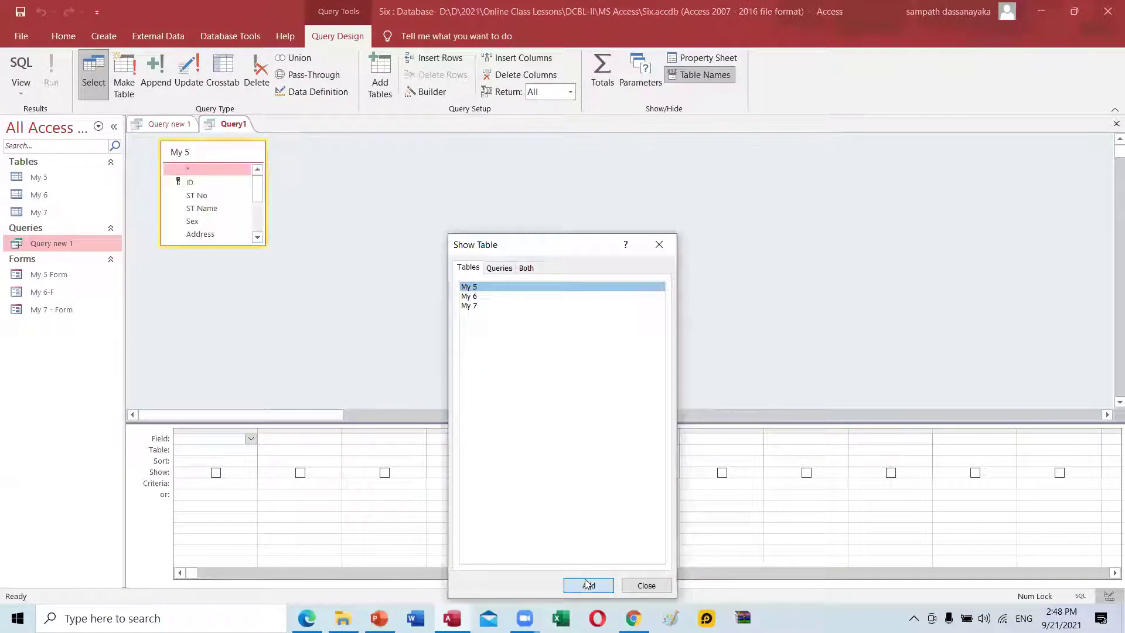
left_click(470, 297)
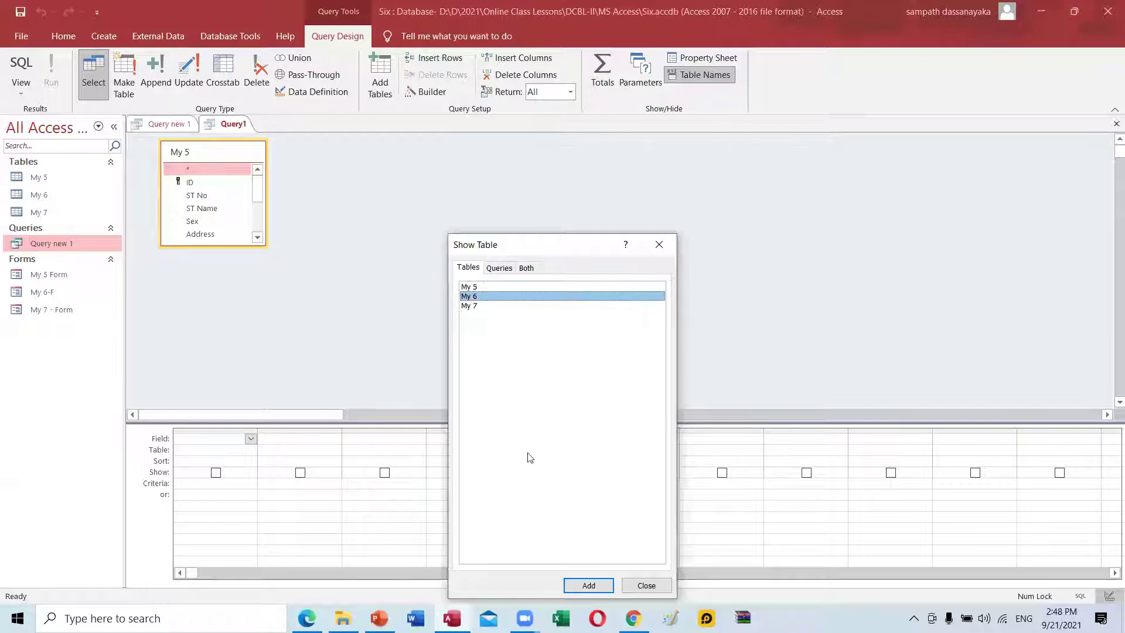
left_click(575, 584)
left_click(471, 307)
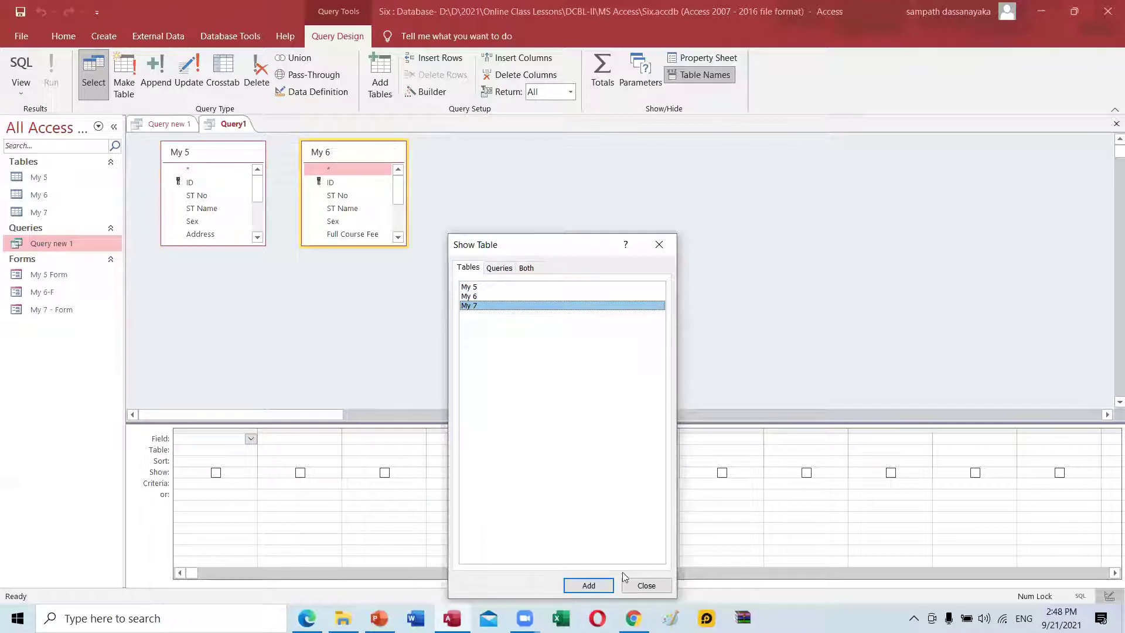
left_click(595, 586)
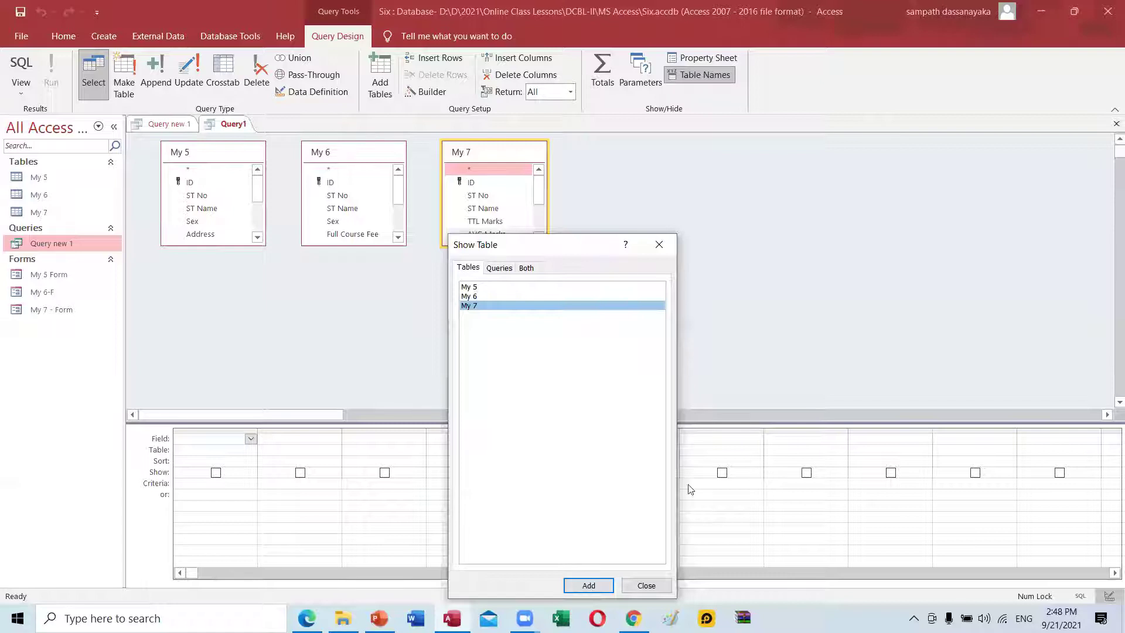
left_click(646, 586)
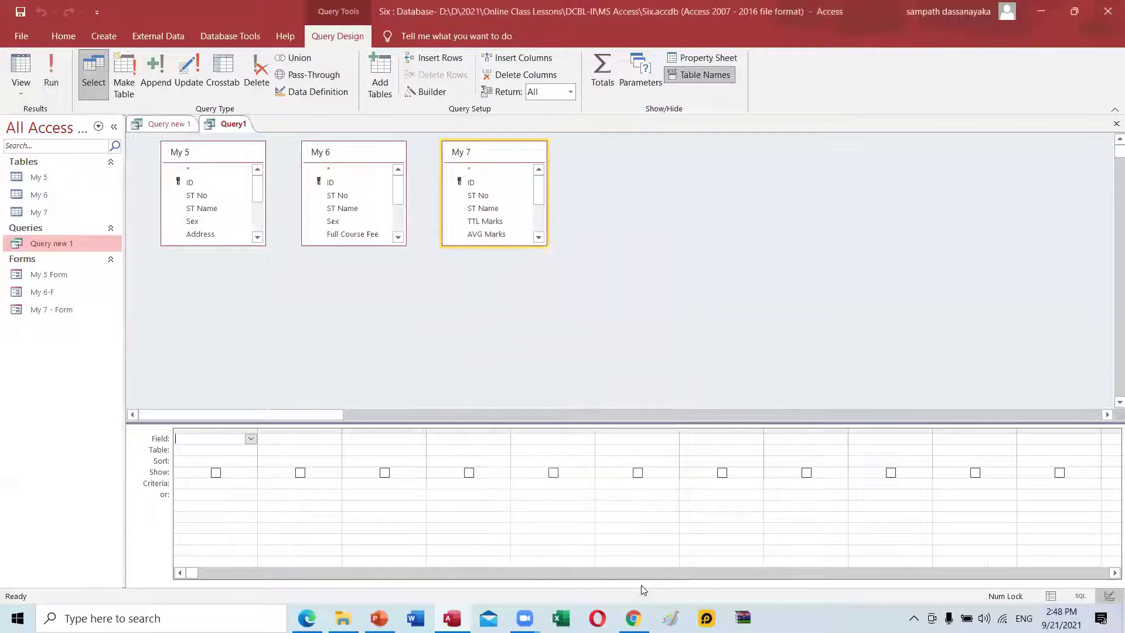
Enlarge the My 5, My 6 and My 7 field lists to show all fields and join the tables on ST No
left_click(265, 250)
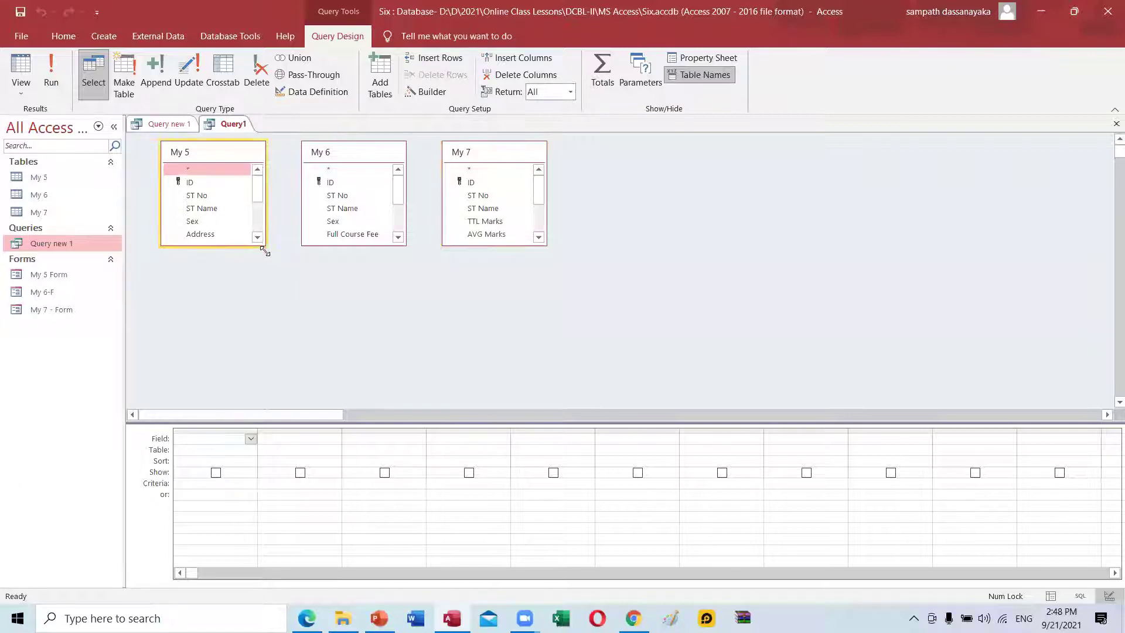
left_click_drag(265, 251, 264, 352)
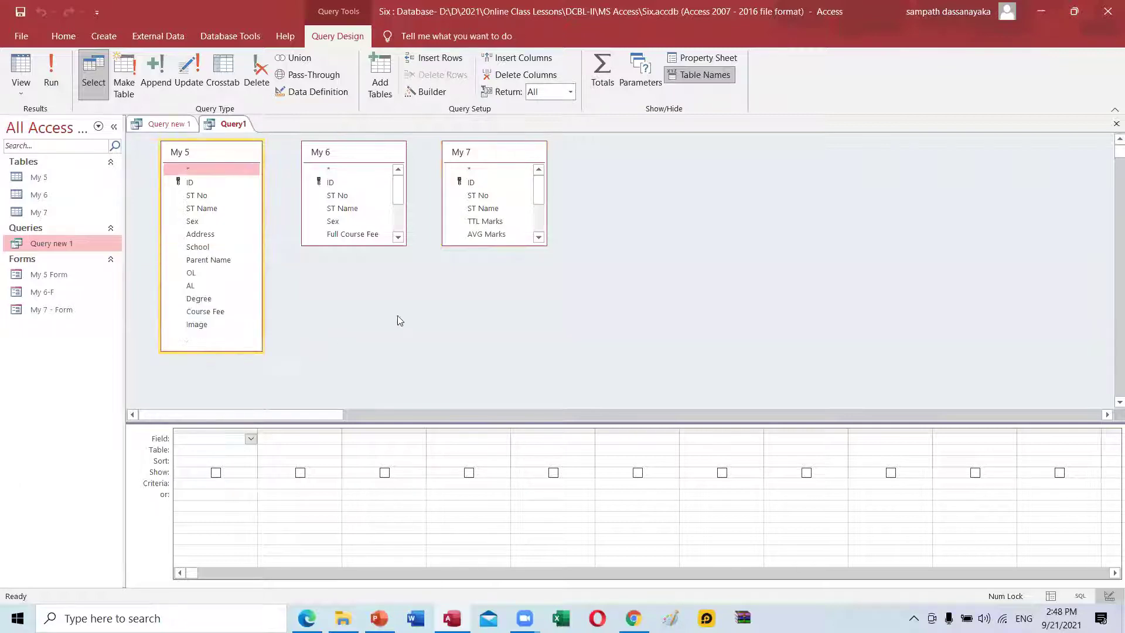
left_click(405, 243)
left_click_drag(404, 250, 405, 325)
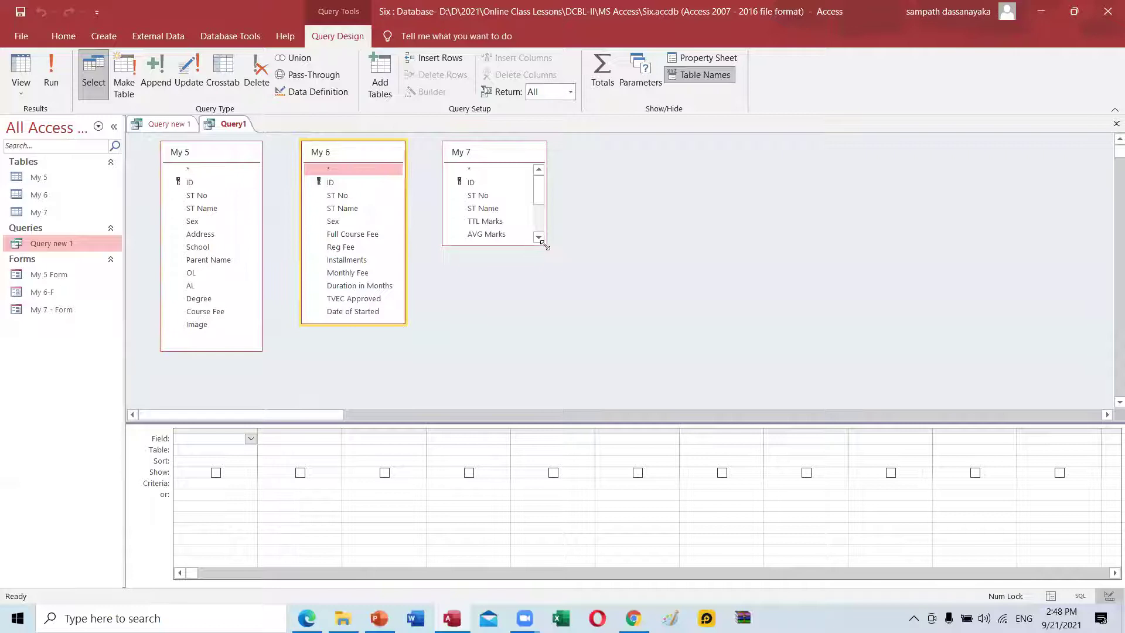
left_click_drag(545, 245, 544, 332)
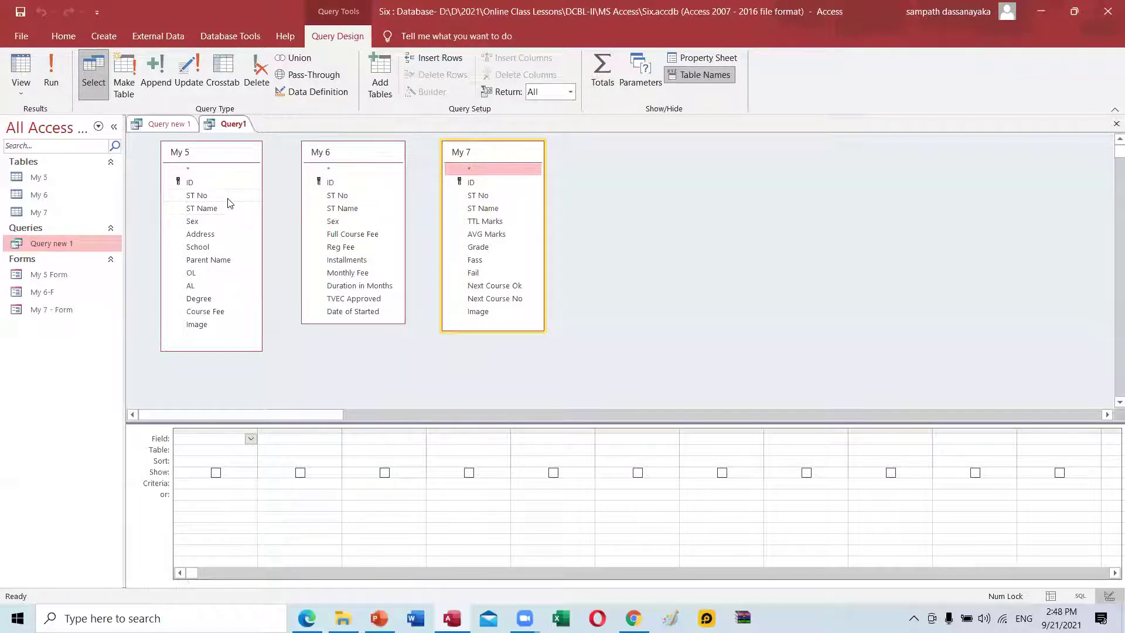
left_click_drag(228, 199, 480, 199)
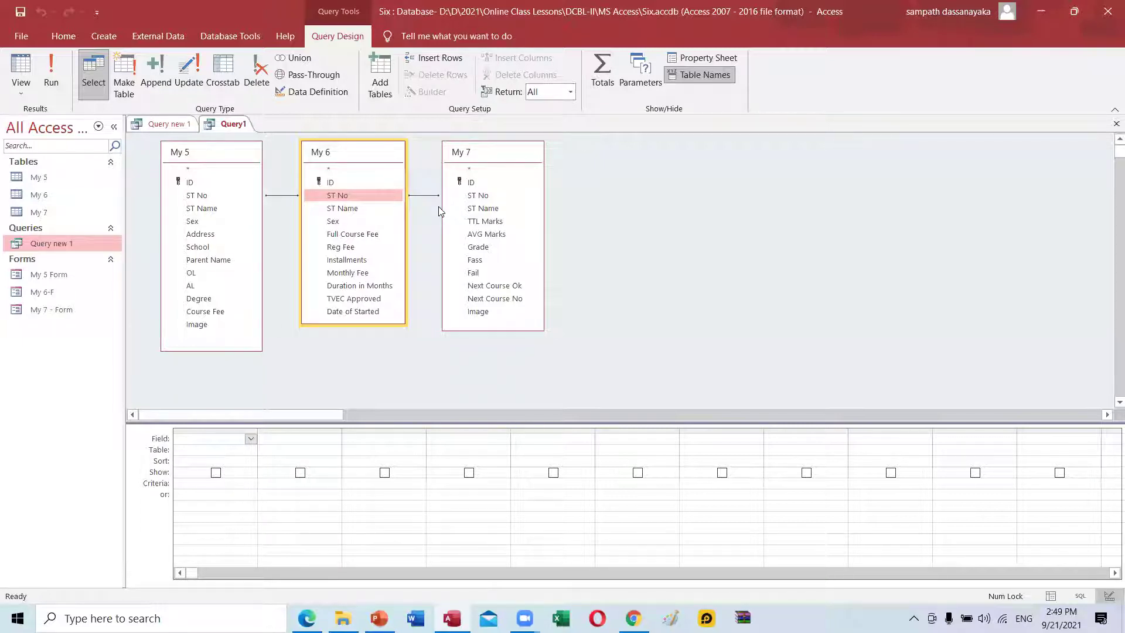
Try extra joins from ST No in My 5 to ST Name and AVG Marks, plus ST Name, Sex and Image joins between matching fields
left_click_drag(202, 197, 327, 212)
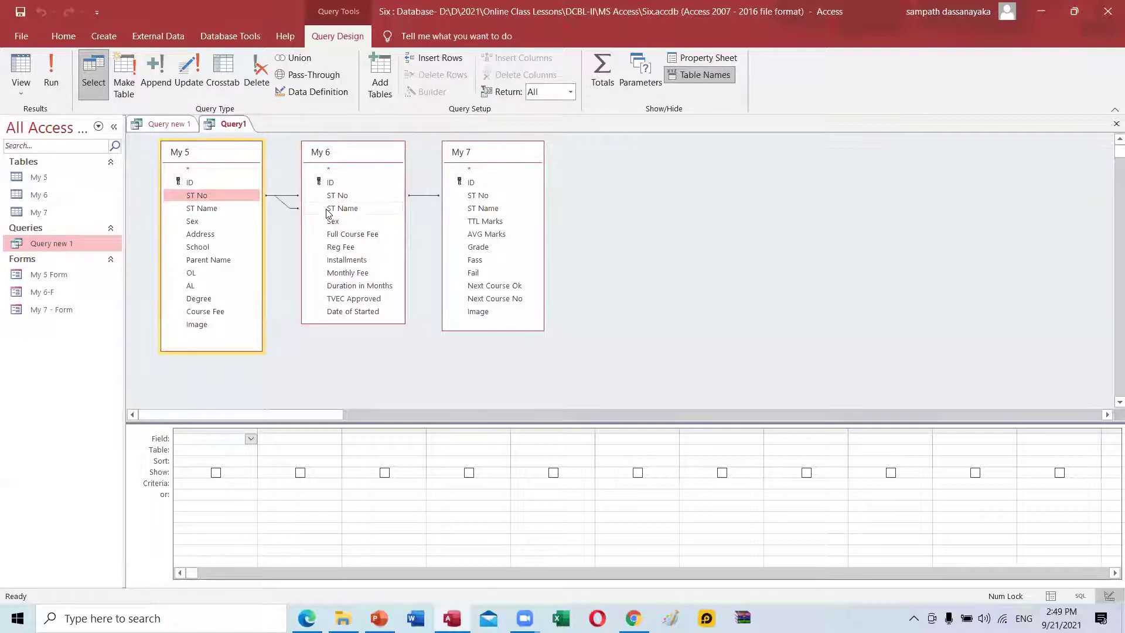
left_click_drag(235, 194, 474, 235)
left_click_drag(217, 215, 334, 211)
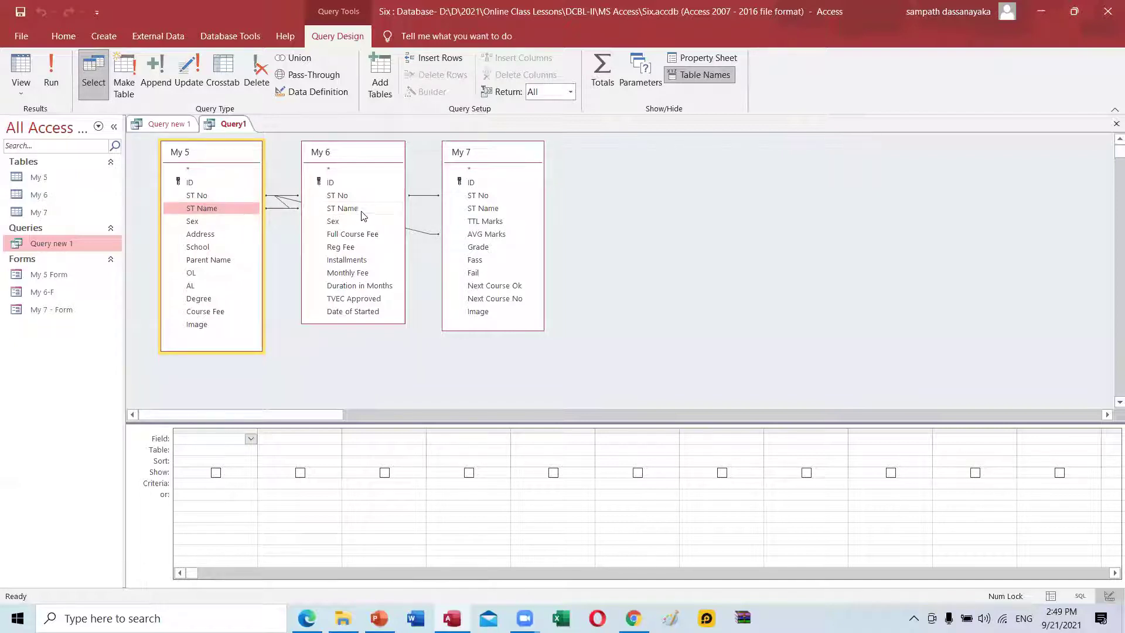
left_click_drag(359, 211, 472, 214)
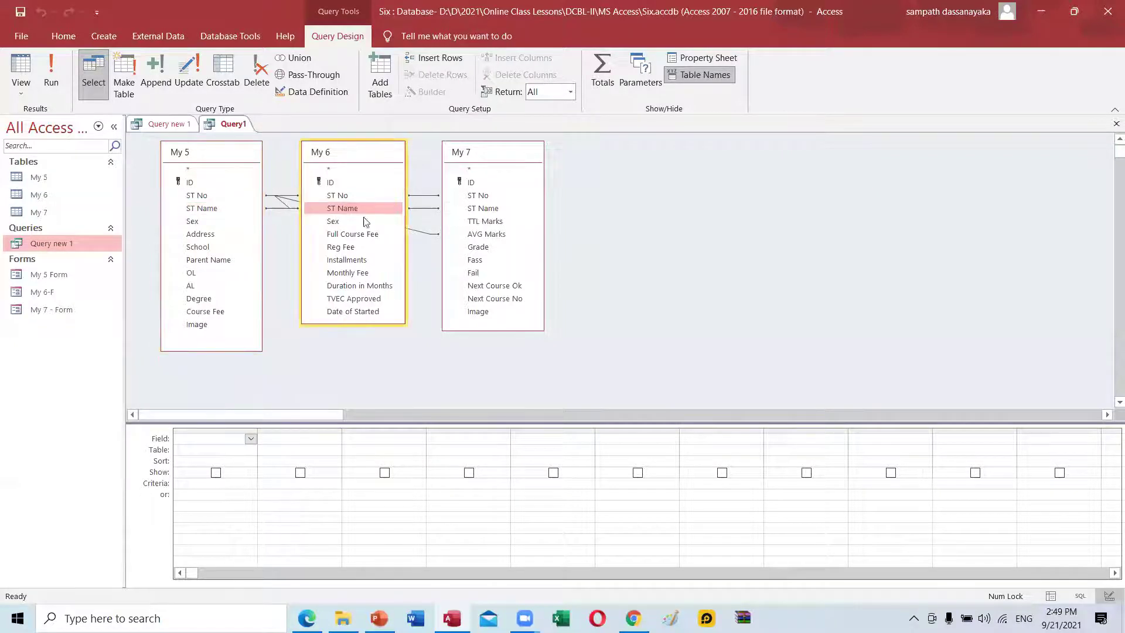
left_click_drag(193, 222, 344, 223)
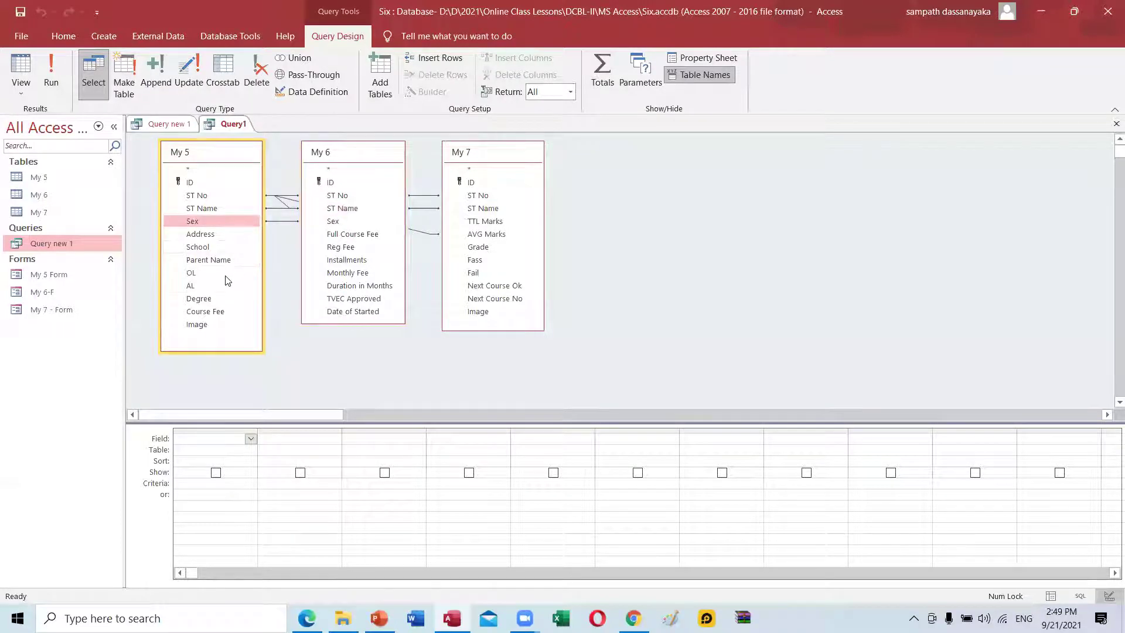
mouse_move(214, 326)
left_mouse_down()
mouse_move(503, 314)
mouse_move(485, 316)
left_mouse_up()
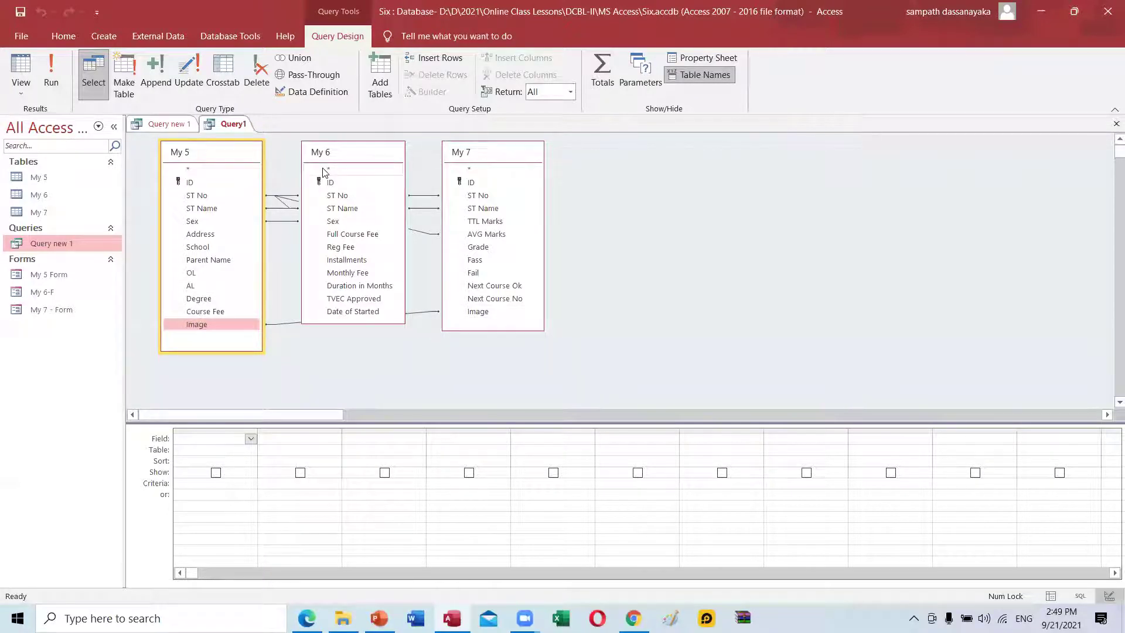
Delete the Image and AVG Marks joins and the ST Name and ST No joins between My 6 and My 7
left_click(274, 326)
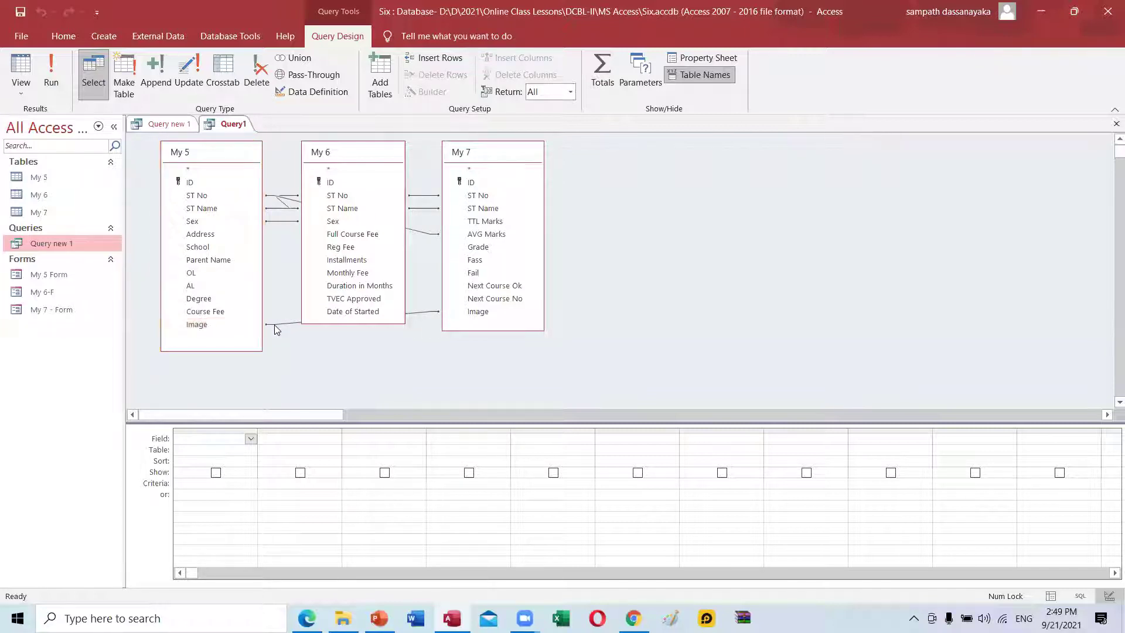
left_click(278, 324)
left_click(419, 233)
key("Delete")
left_click(418, 208)
key("Delete")
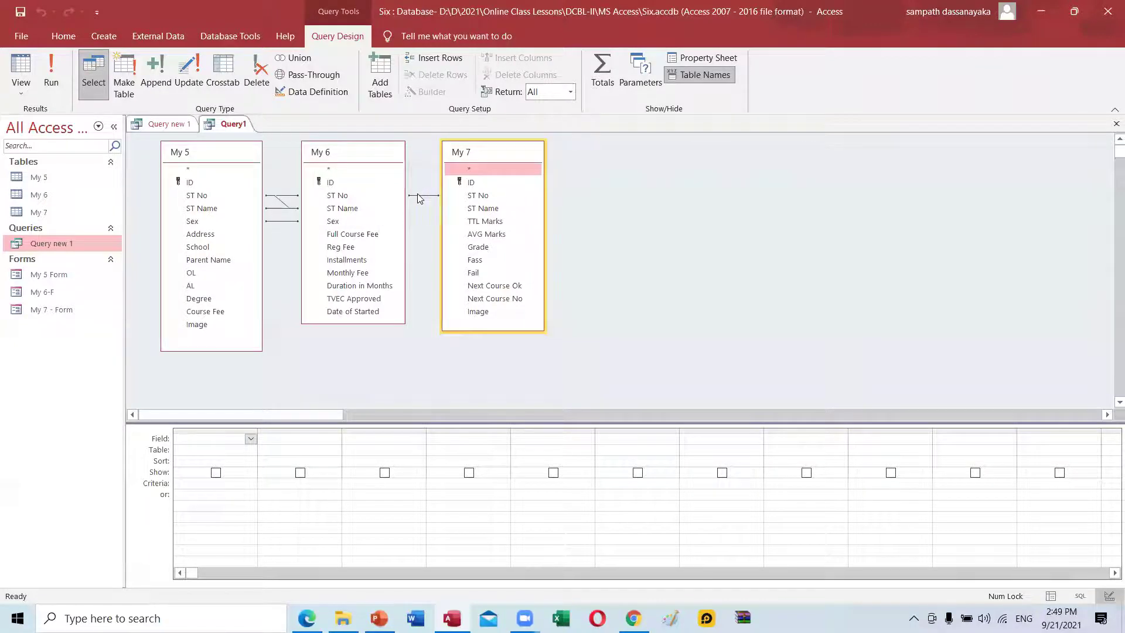
left_click(417, 195)
key("Delete")
Delete all joins between My 5 and My 6 except ST No to ST No, and rejoin My 6 to My 7 on ST No
left_click(288, 222)
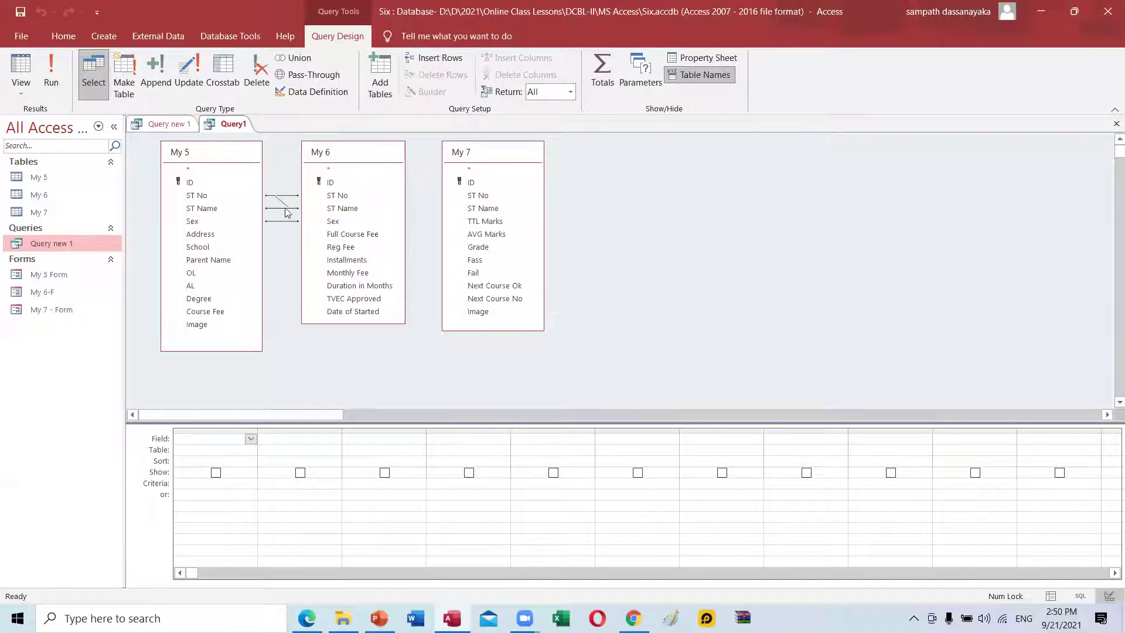
key("Delete")
left_click(289, 209)
key("Delete")
left_click(282, 219)
key("Delete")
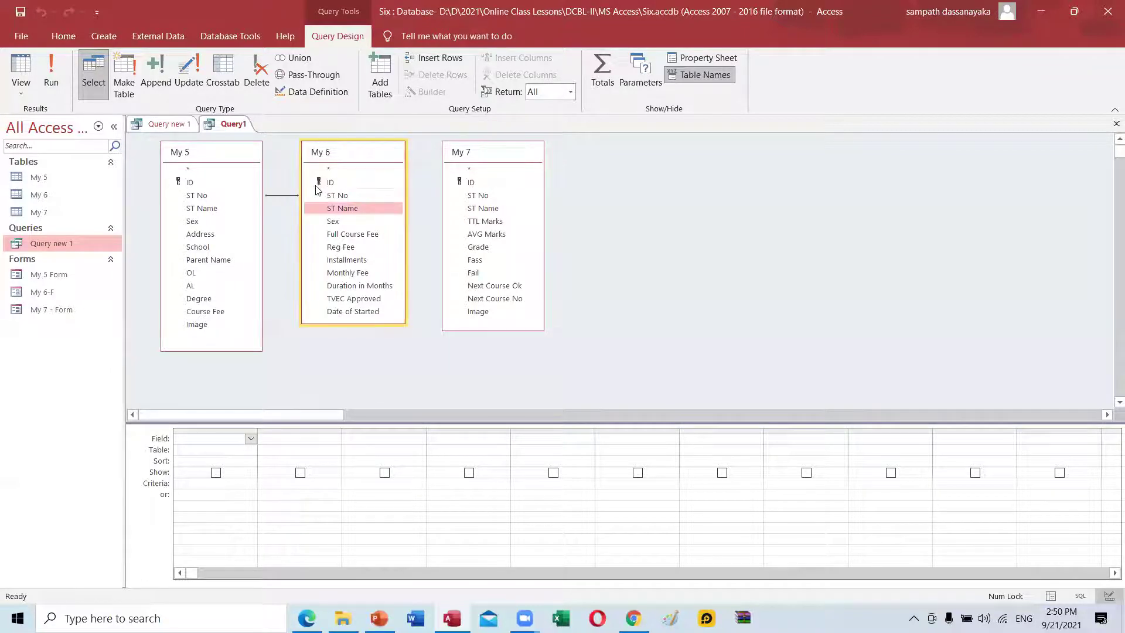
left_click_drag(338, 196, 482, 198)
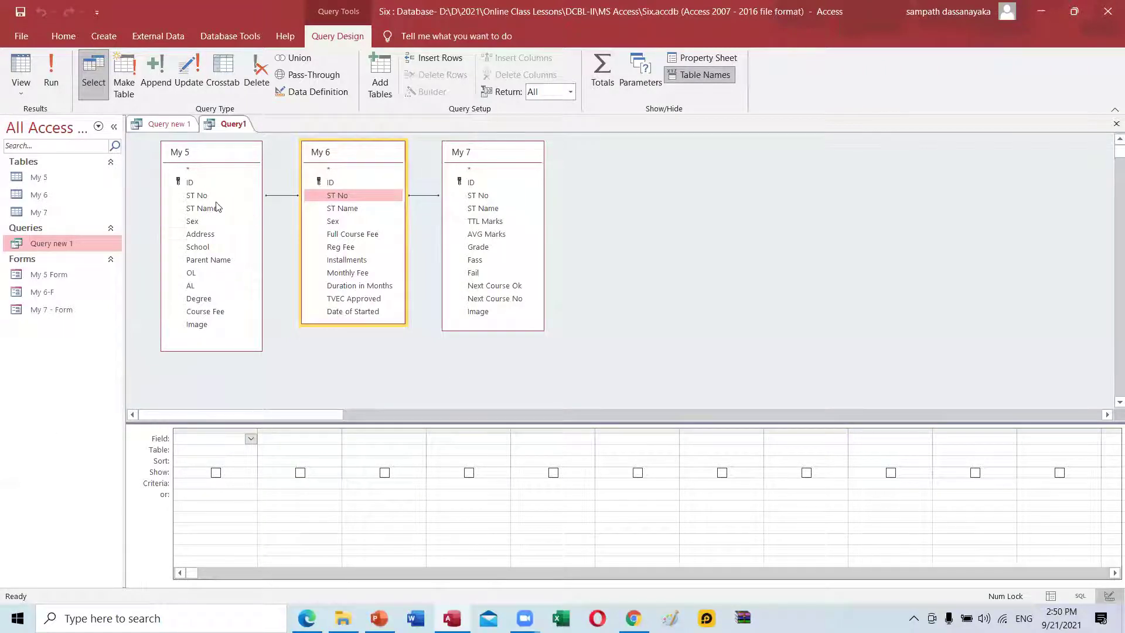
Add the fields ST No, ST Name, Sex, Address and Course Fee from My 5 to the query grid
left_click_drag(216, 195, 211, 443)
left_click_drag(197, 210, 277, 447)
left_click_drag(198, 222, 377, 438)
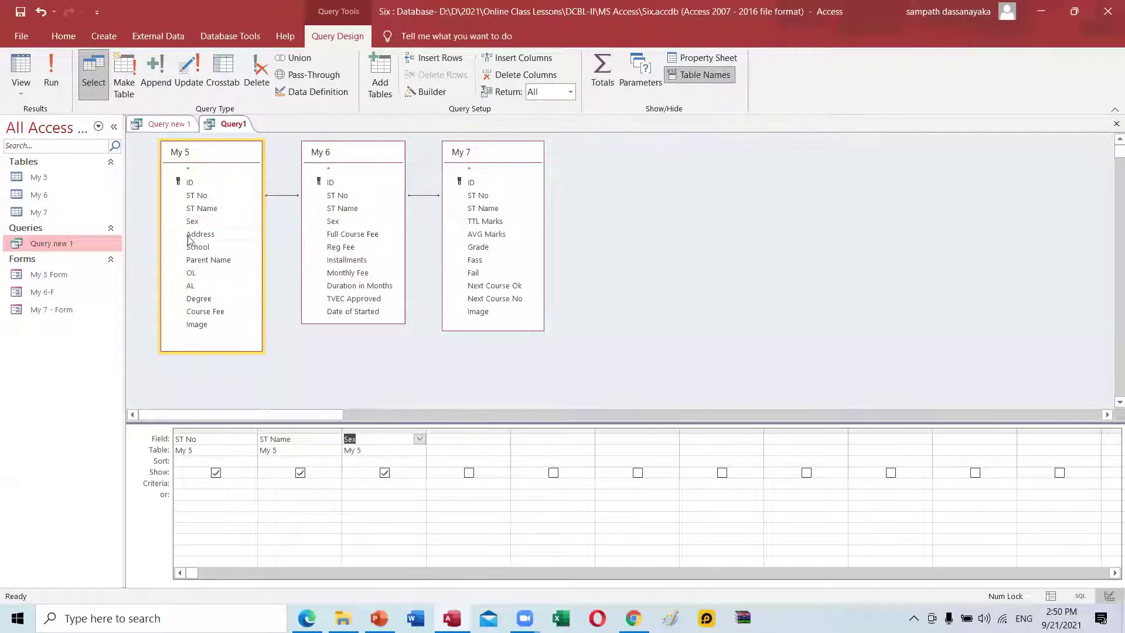
left_click_drag(214, 234, 441, 445)
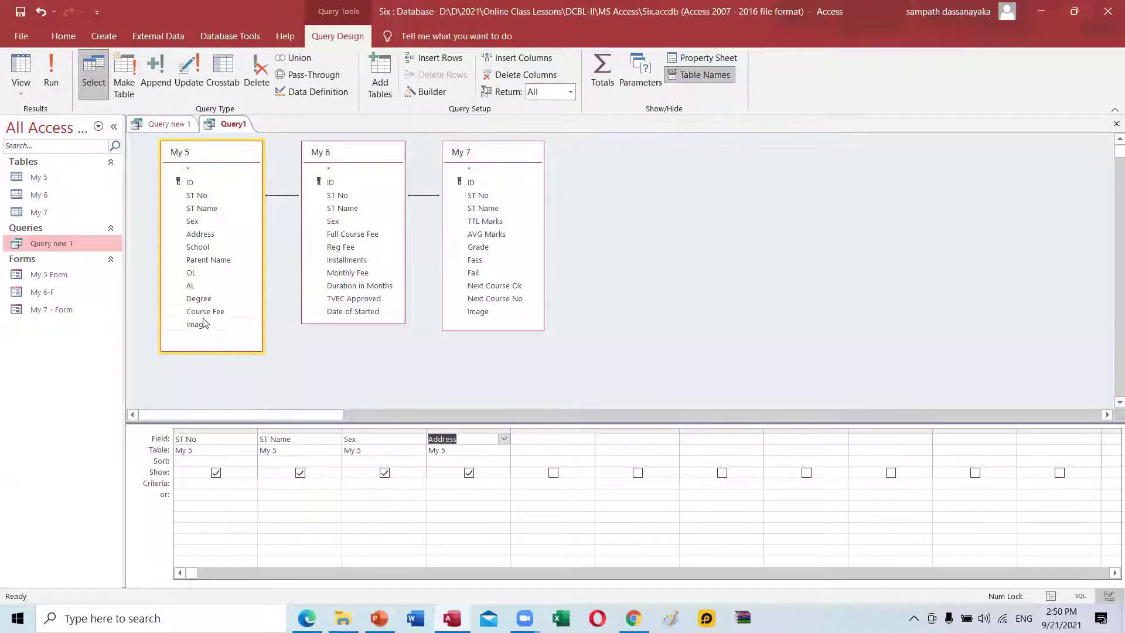
left_click_drag(211, 316, 561, 435)
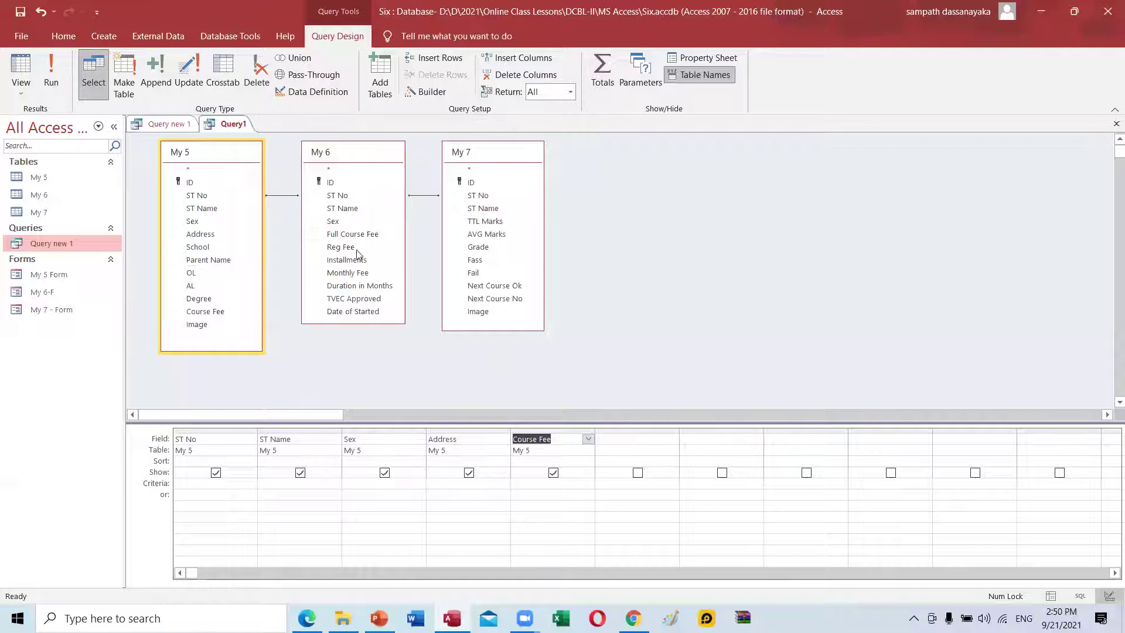
Add the fields Full Course Fee, Monthly Fee and Date of Started from My 6 to the query grid
left_click_drag(364, 239, 658, 441)
left_click_drag(343, 274, 692, 440)
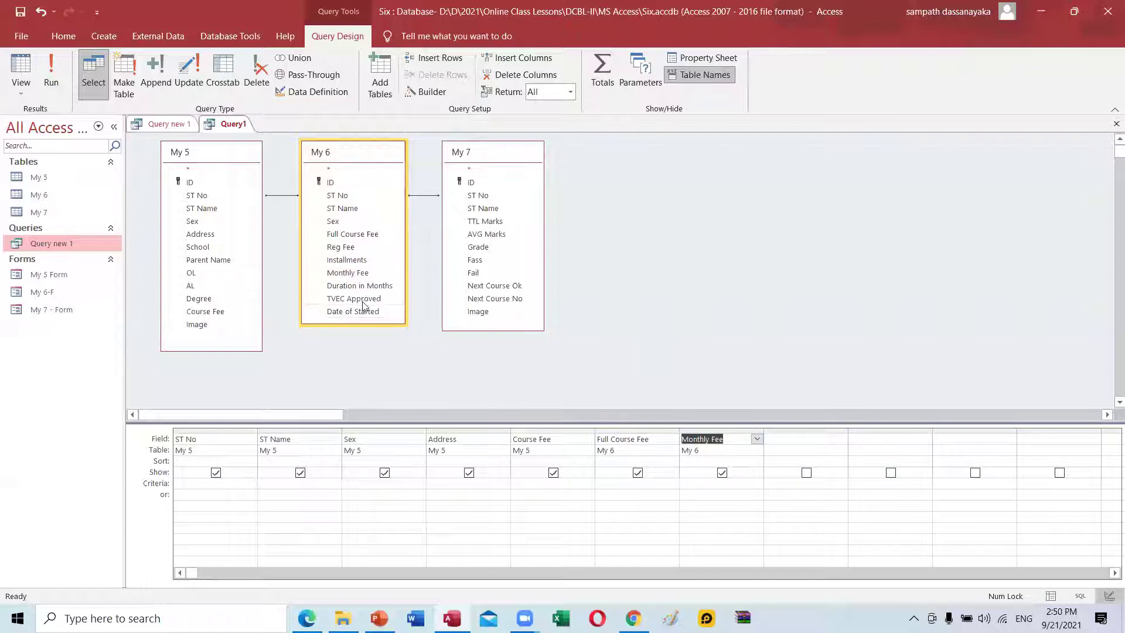
left_click_drag(360, 311, 785, 448)
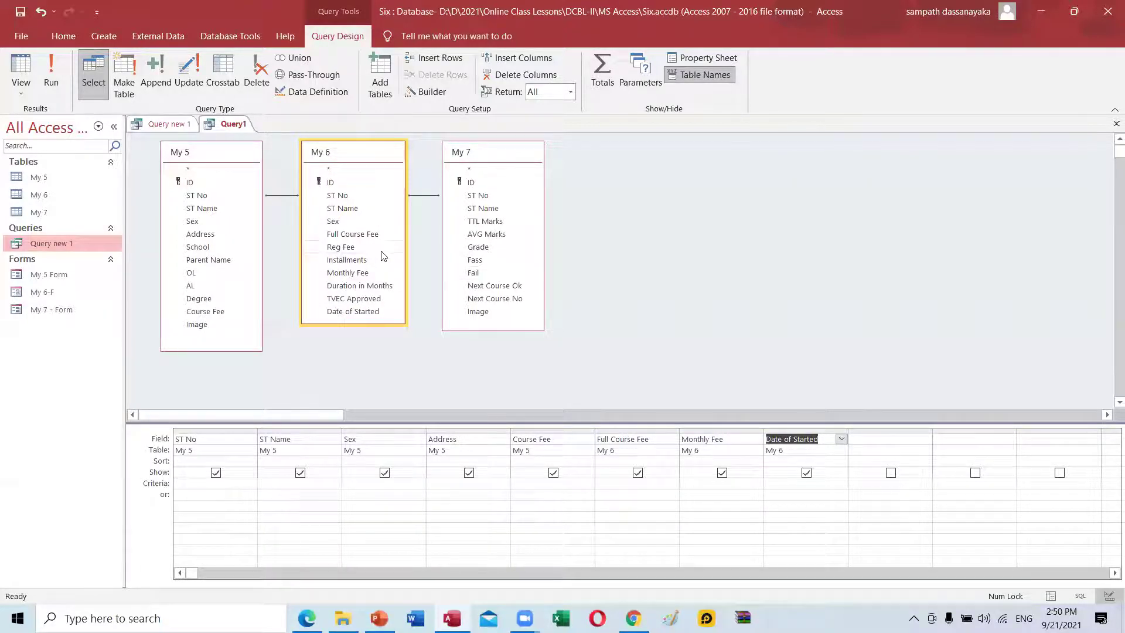
Add the AVG Marks, Grade and Image fields from My 7 to the new query's grid
left_click_drag(490, 235, 861, 451)
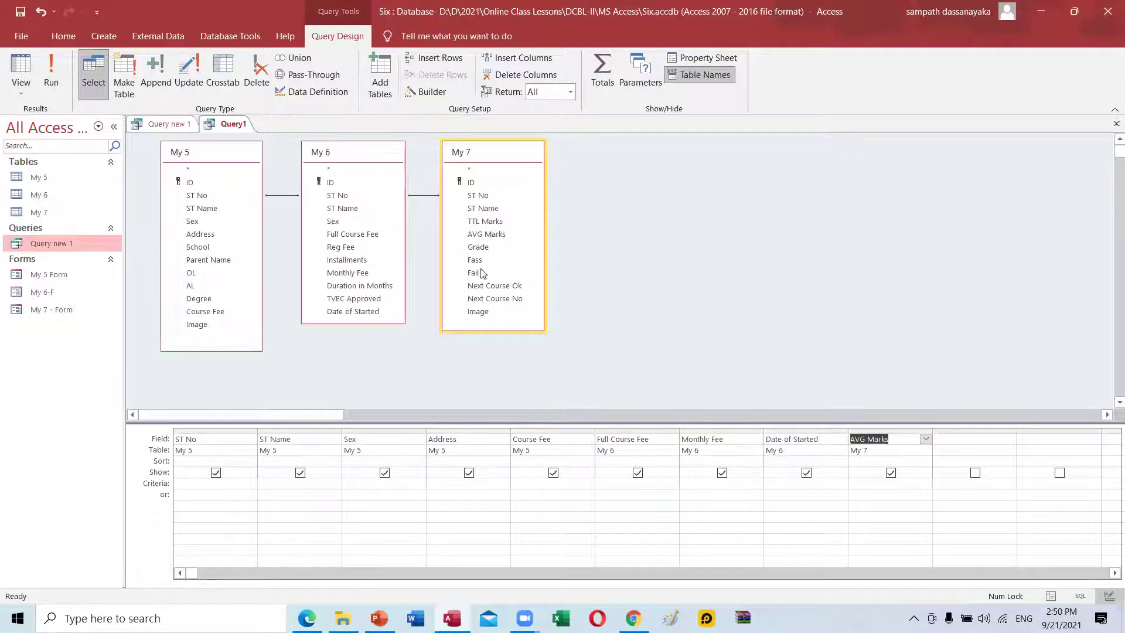
left_click_drag(484, 248, 964, 443)
left_click_drag(497, 315, 1050, 445)
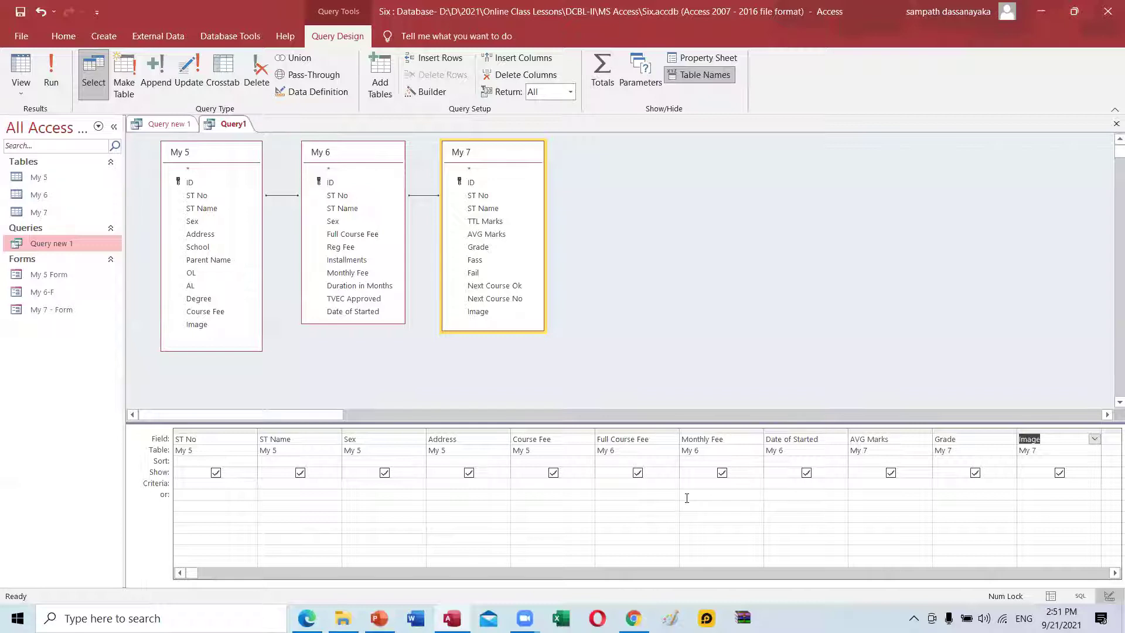
Save the query as Query new 2 and open it in Datasheet View
key("ctrl+s")
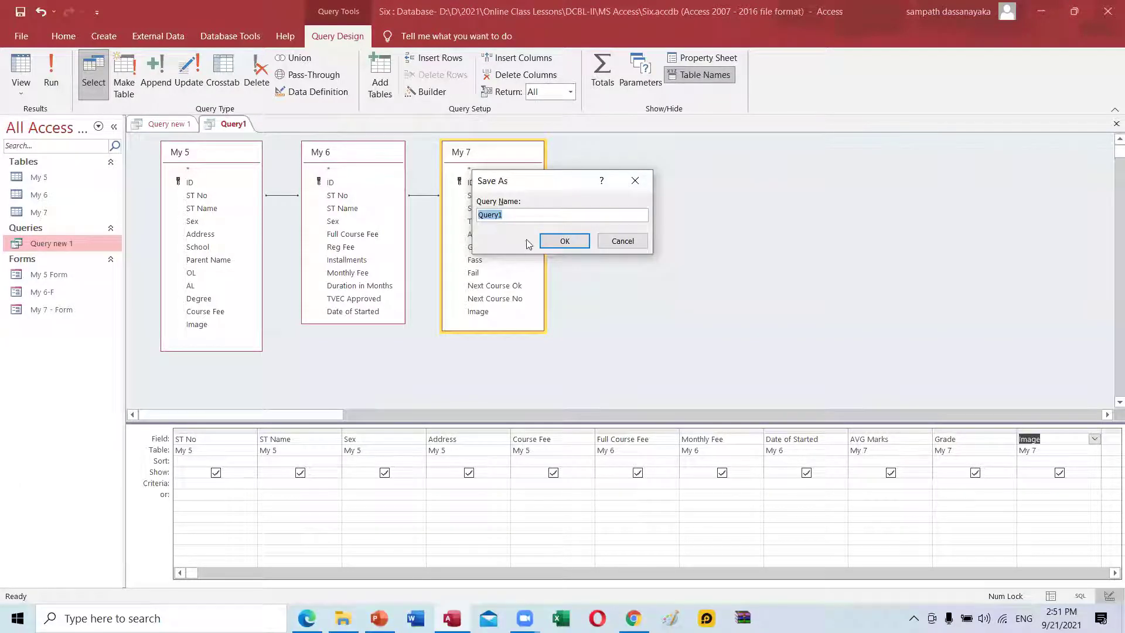
key("End")
key("BackSpace")
left_click(577, 236)
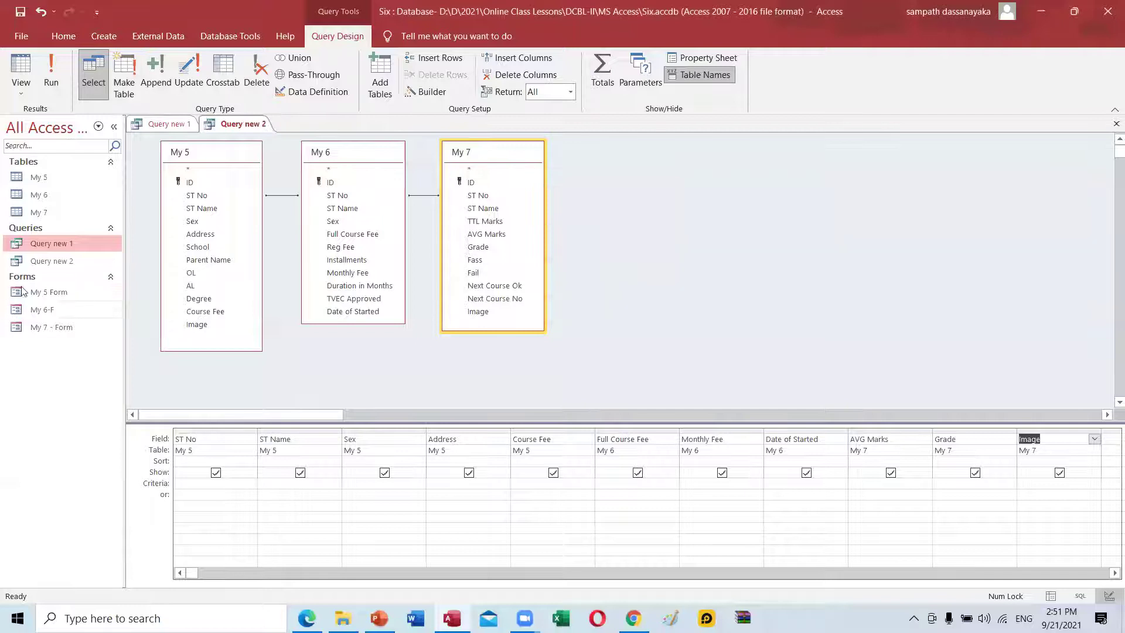
double_click(62, 262)
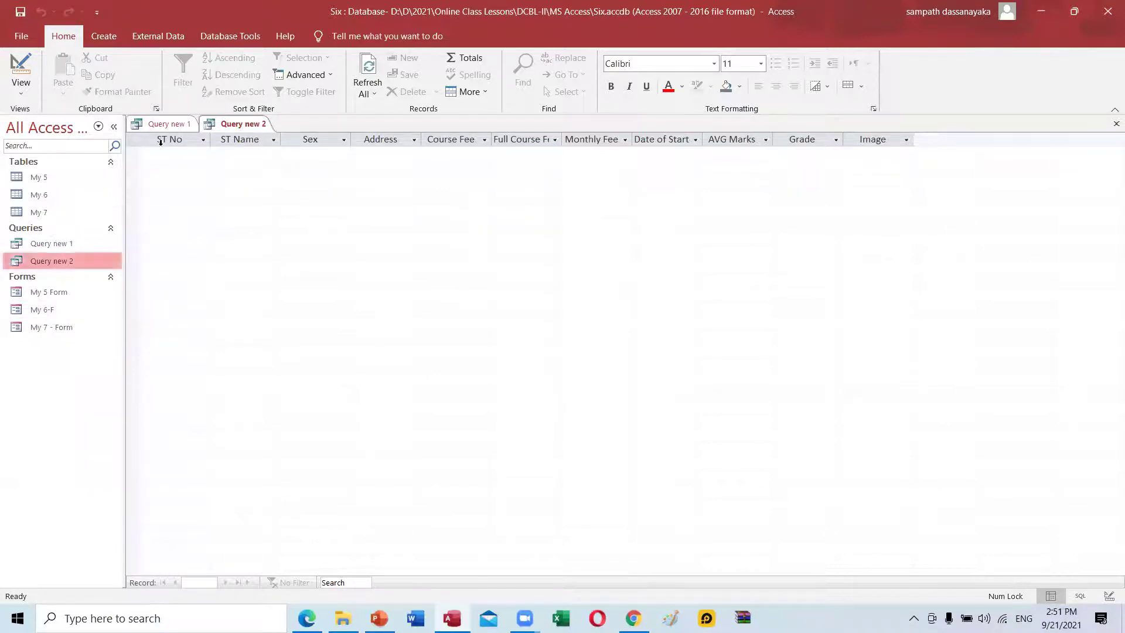
Create a new query in Design View and add the tables My 5, My 6 and My 7 to it
left_click(103, 36)
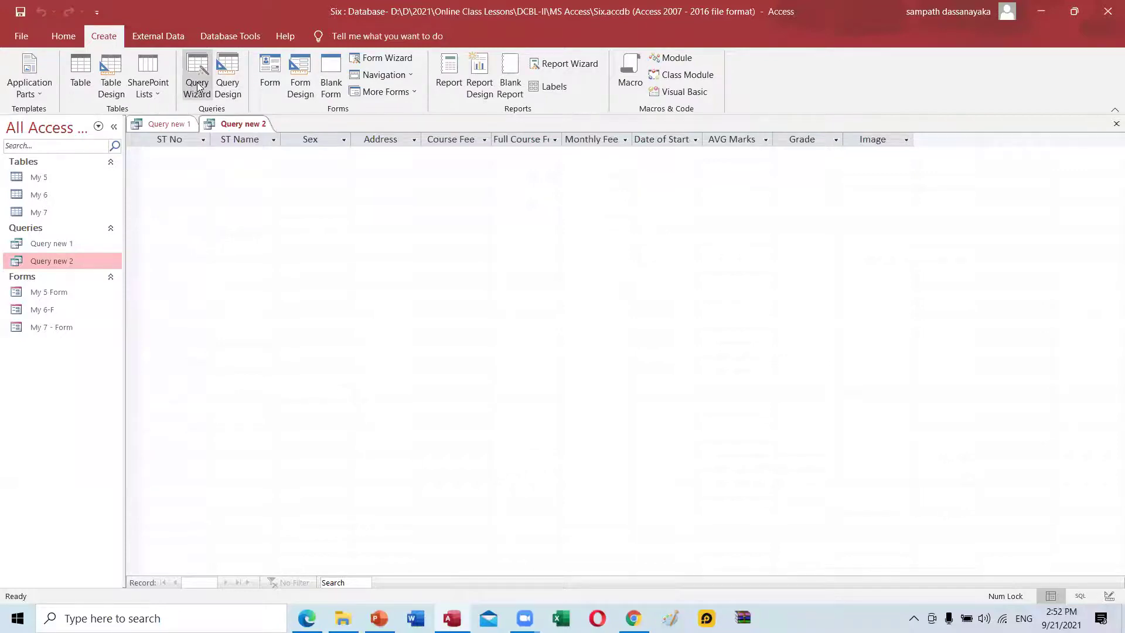
left_click(230, 87)
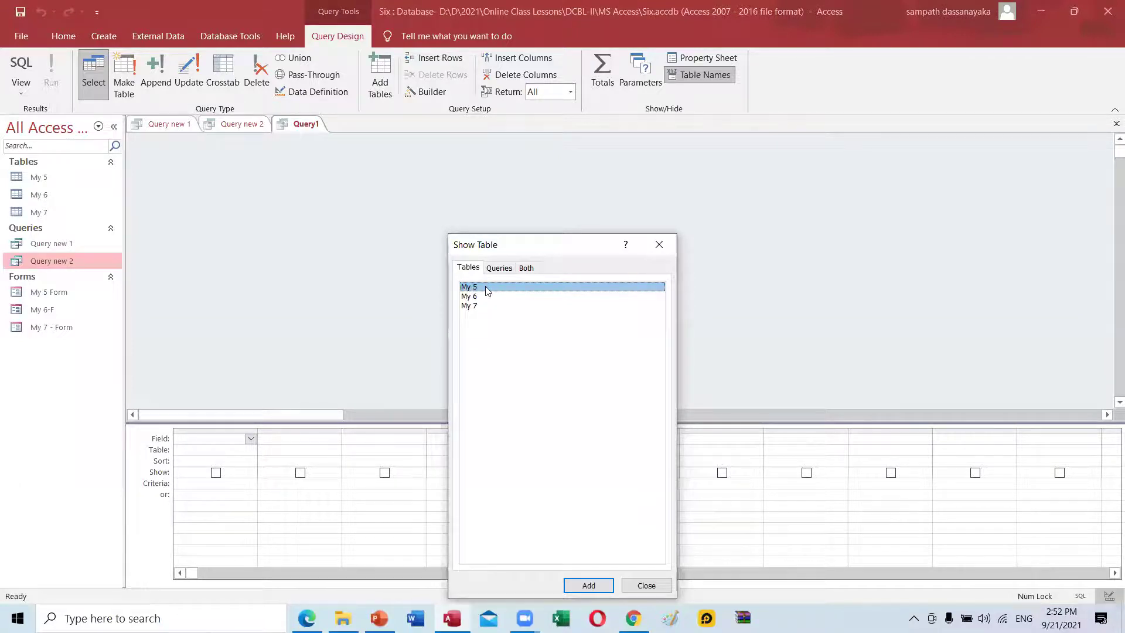
left_click(595, 586)
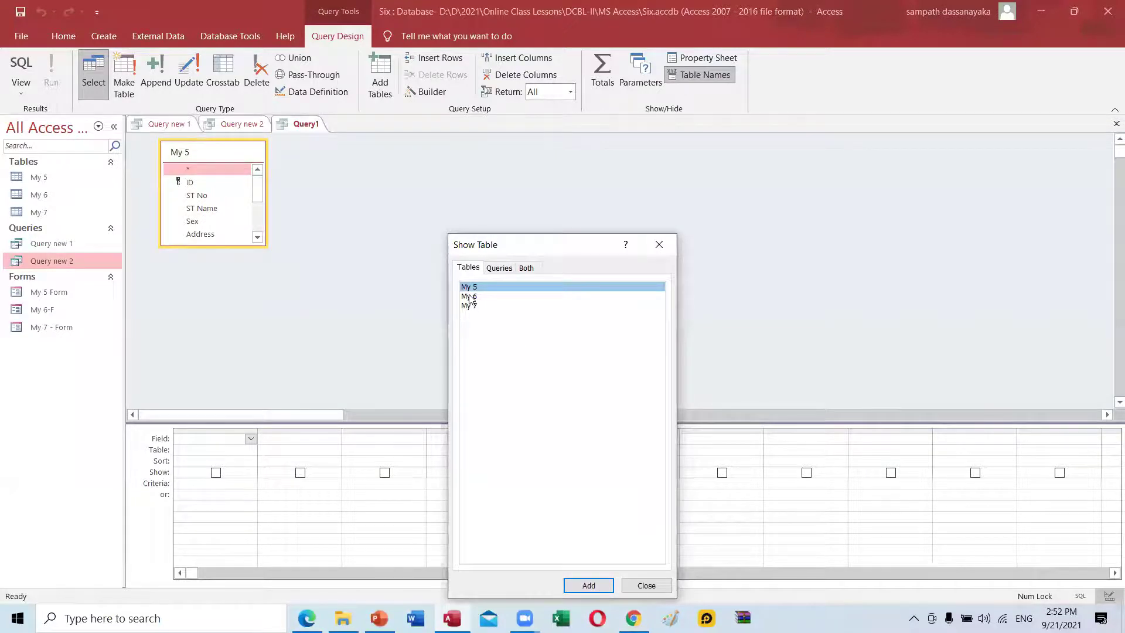
left_click(469, 296)
left_click(579, 585)
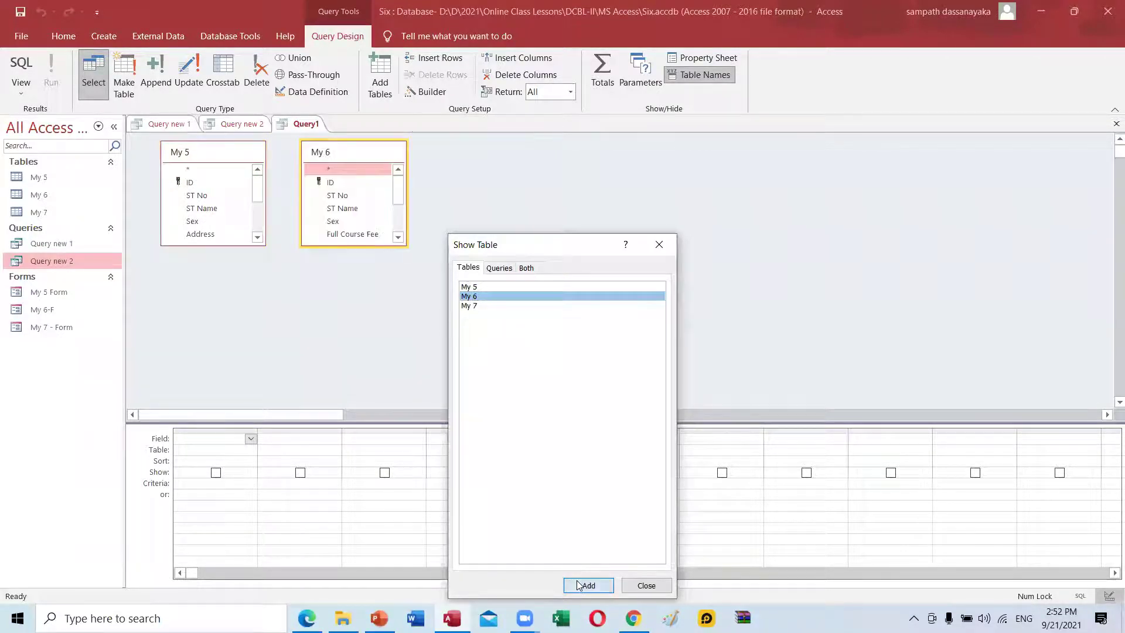
left_click(470, 305)
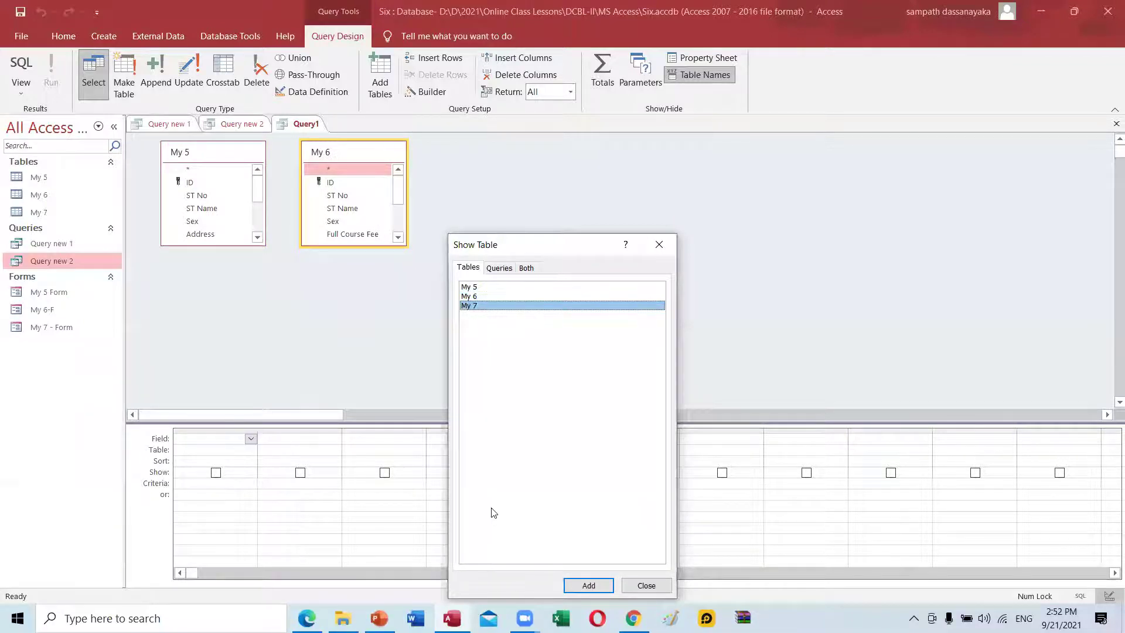
left_click(584, 583)
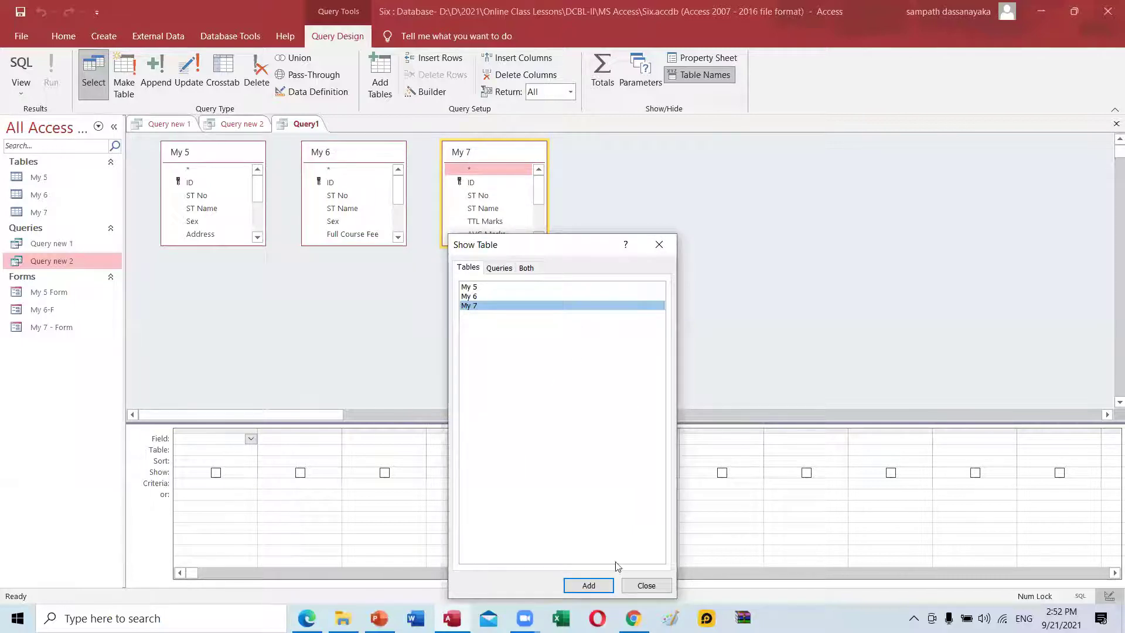
left_click(642, 588)
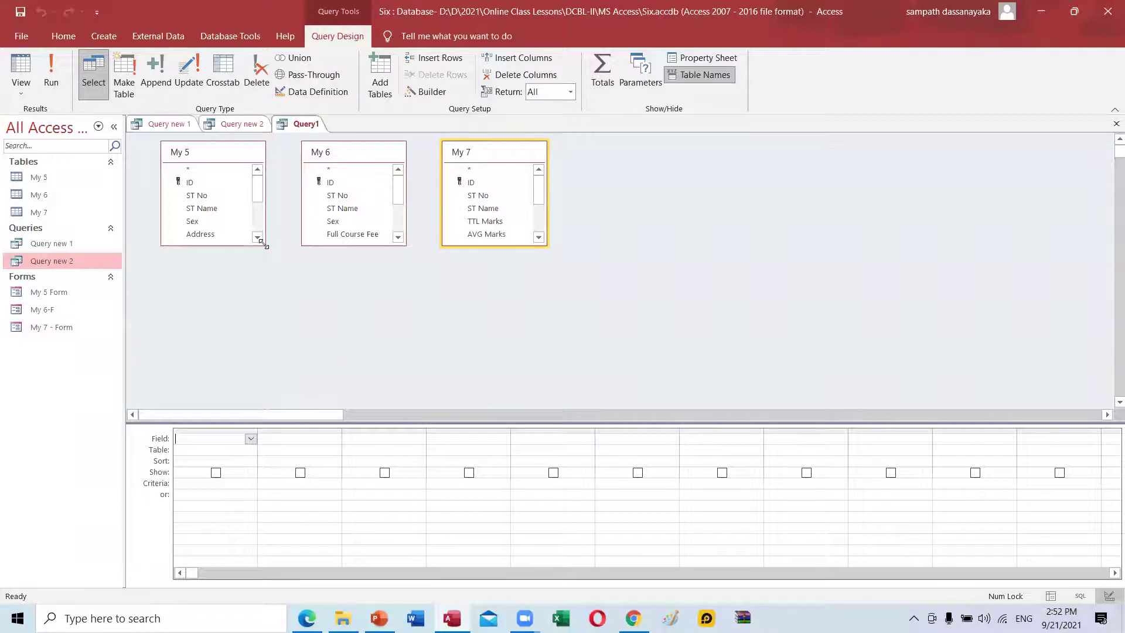
Enlarge the My 5, My 6 and My 7 field lists so all their fields are shown
left_click_drag(263, 244, 263, 335)
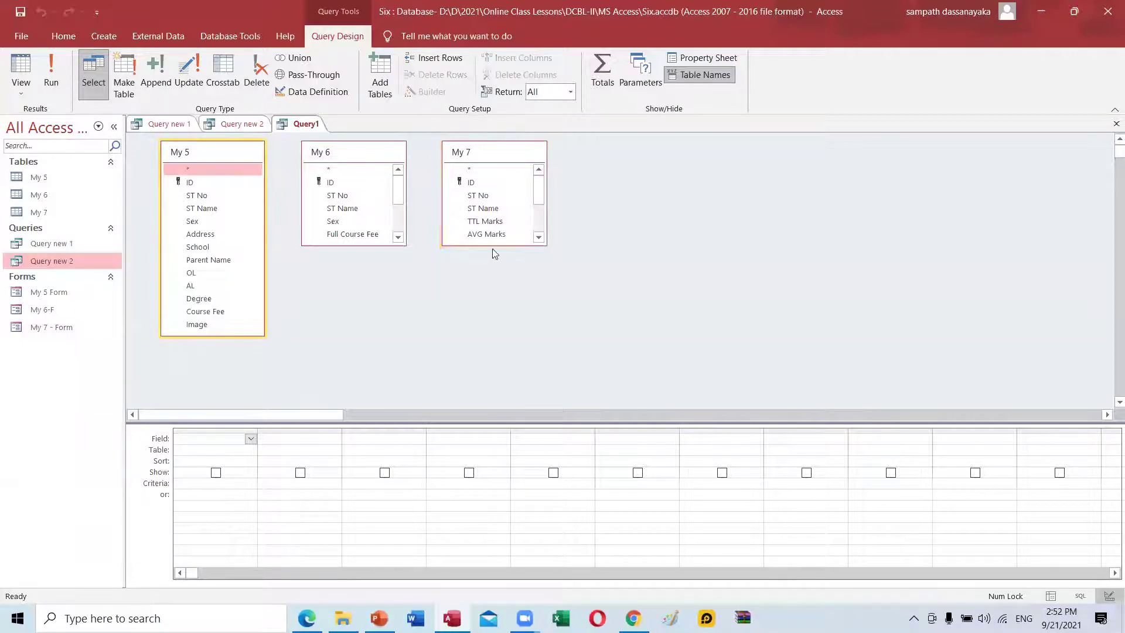
left_click(405, 251)
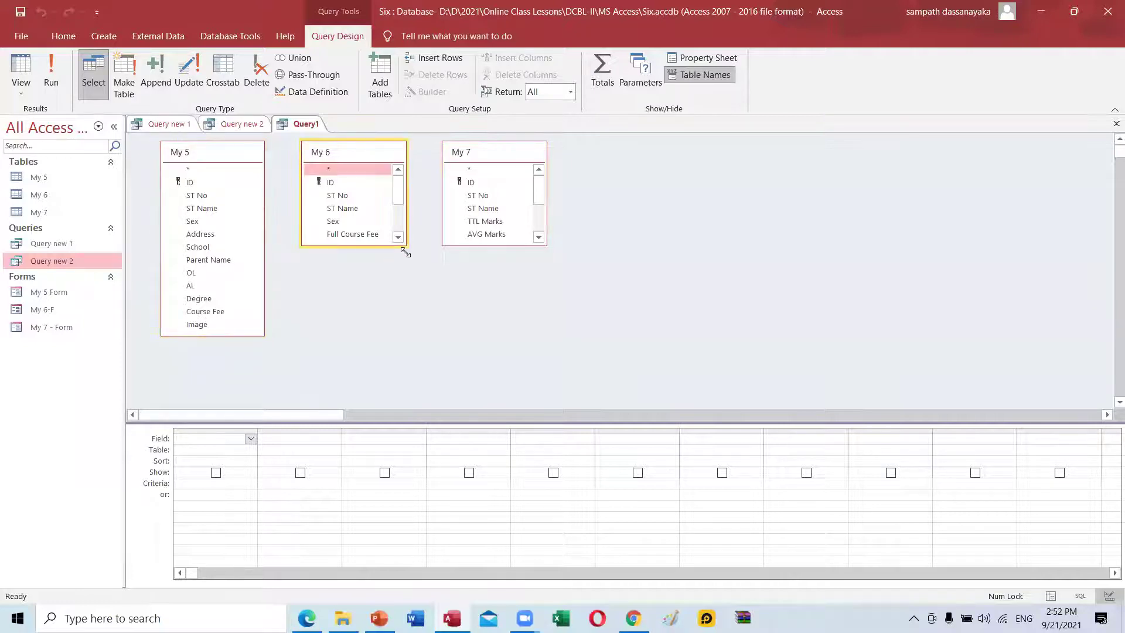
left_click_drag(405, 252, 404, 329)
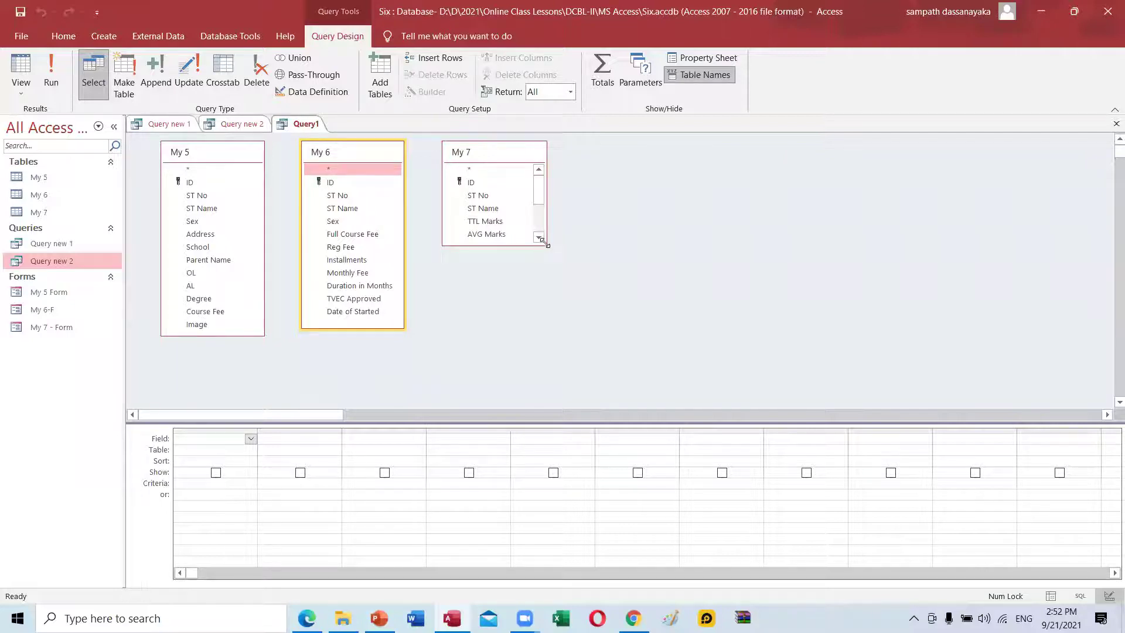
left_click_drag(545, 249, 540, 334)
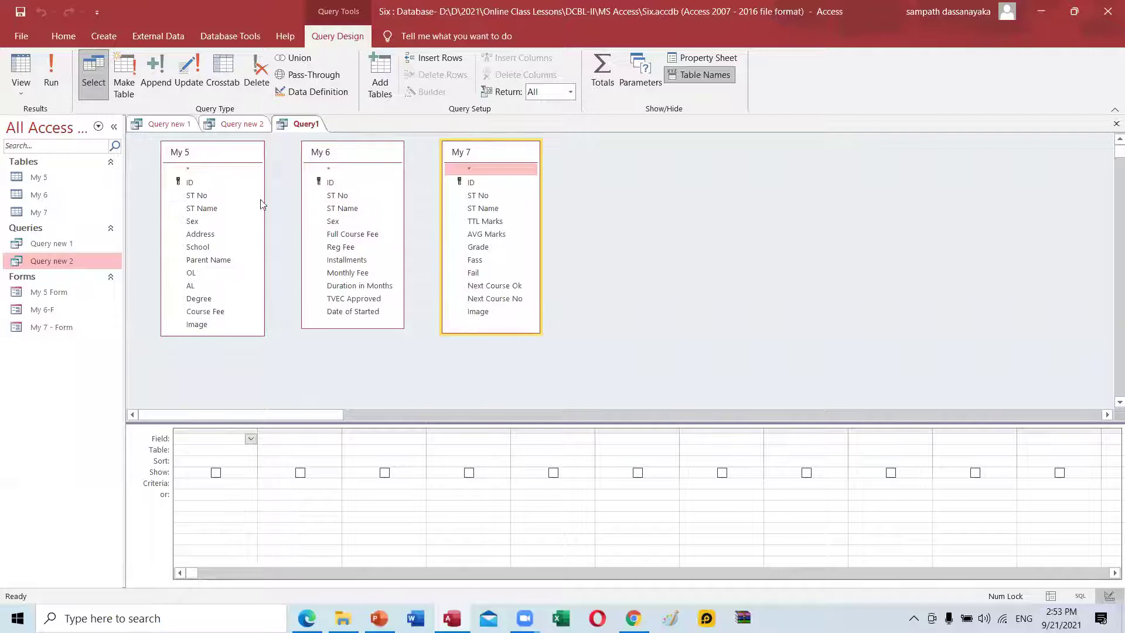
Join the tables on ST No, linking My 5 to My 6 and My 6 to My 7
left_click(203, 200)
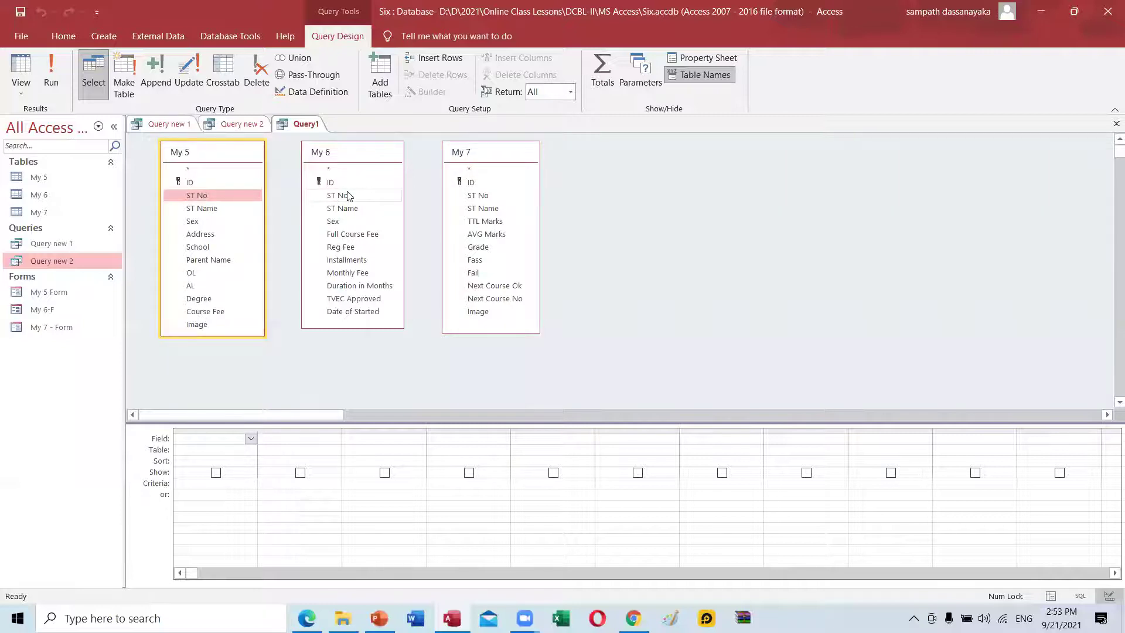
left_click_drag(222, 195, 340, 201)
left_click(336, 198)
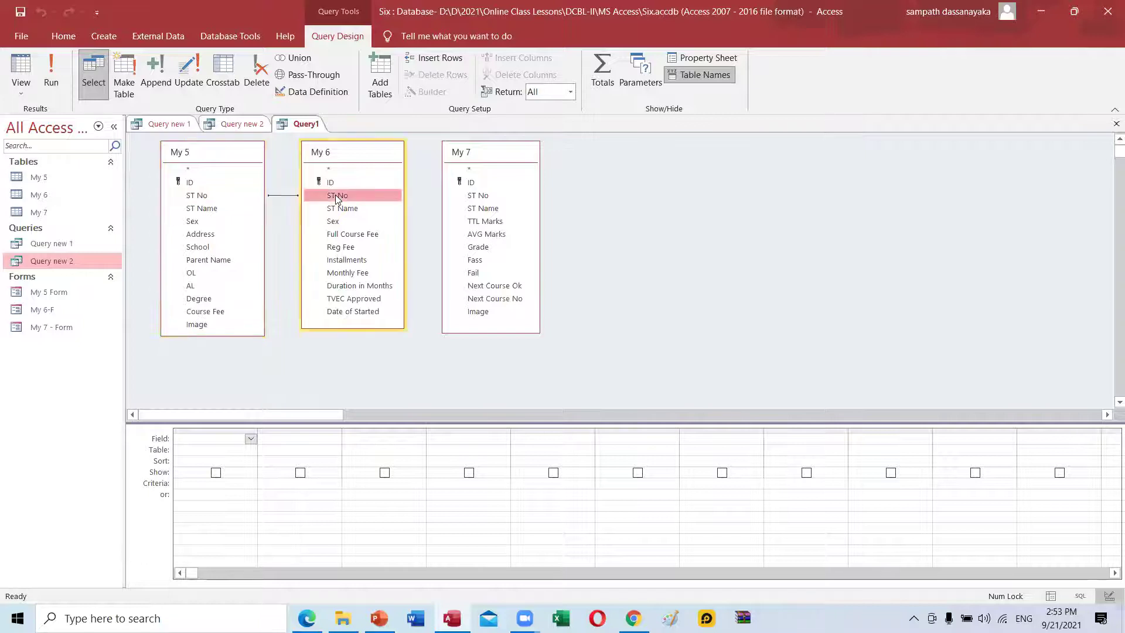
left_click_drag(332, 201, 470, 201)
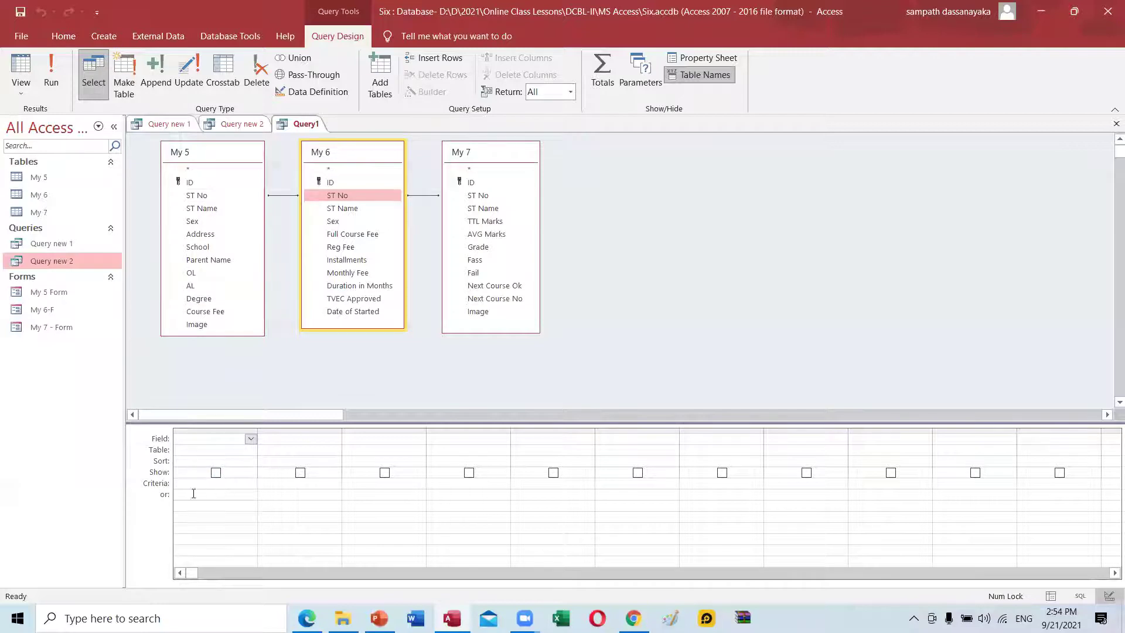
Add the fields ST No, ST Name, Sex, Parent Name and Course Fee from My 5 to the query grid
double_click(208, 195)
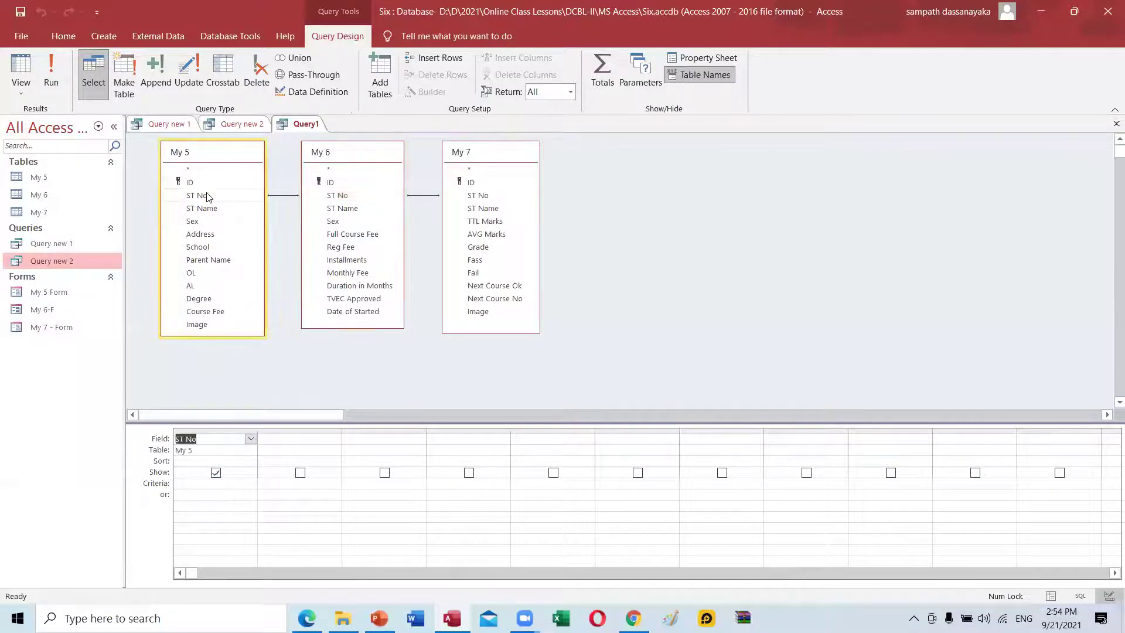
left_click(204, 444)
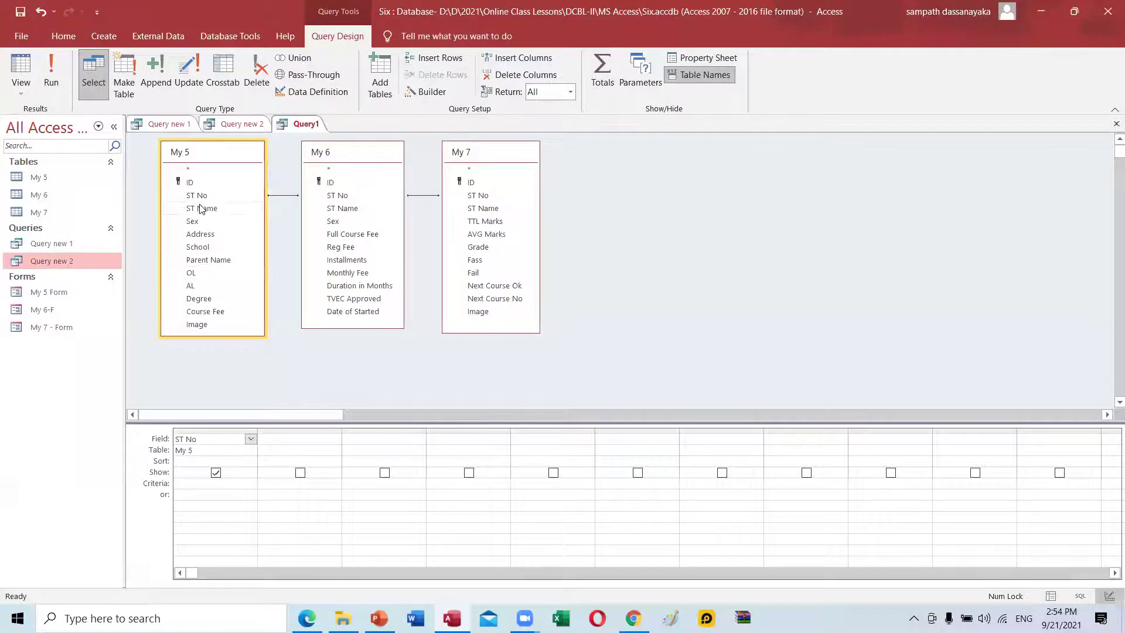
left_click_drag(206, 212, 293, 449)
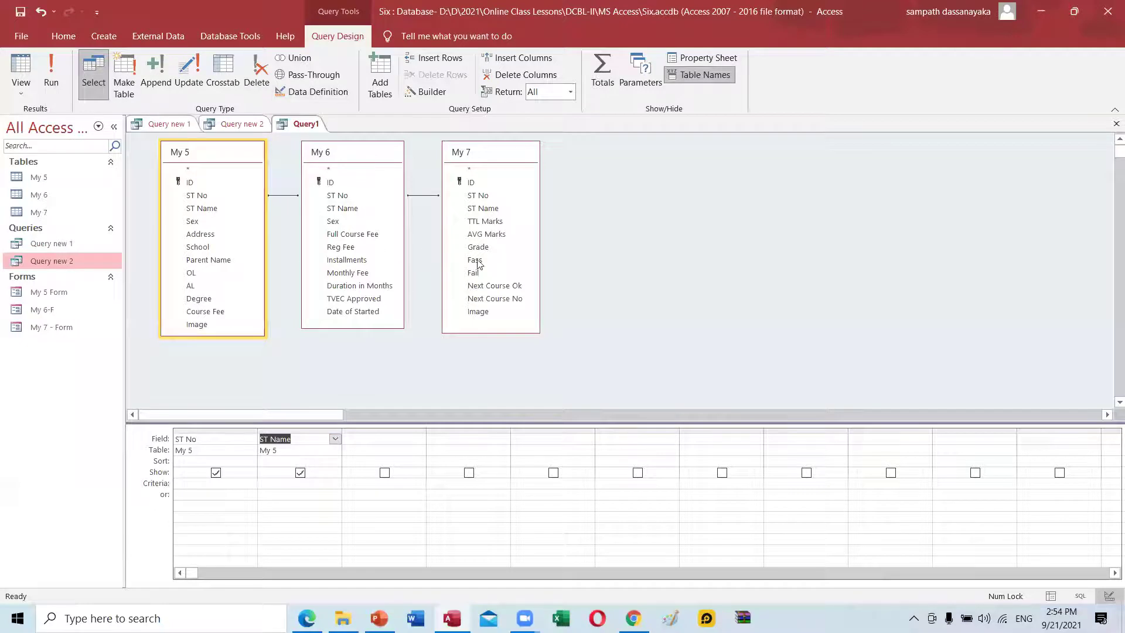
left_click_drag(204, 219, 387, 445)
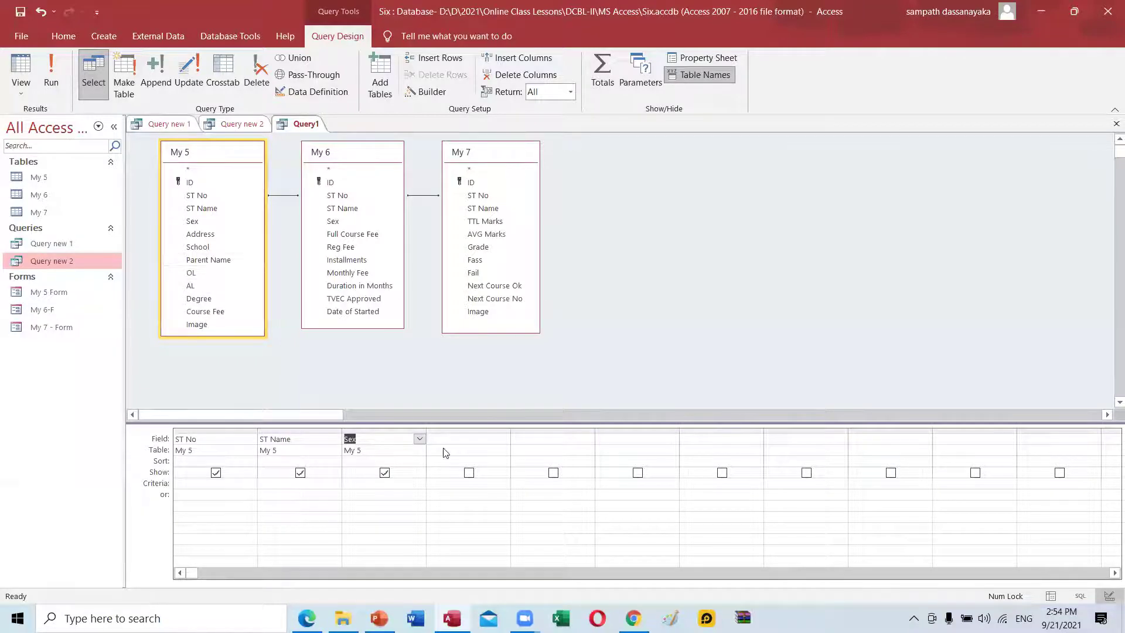
left_click_drag(215, 266, 467, 438)
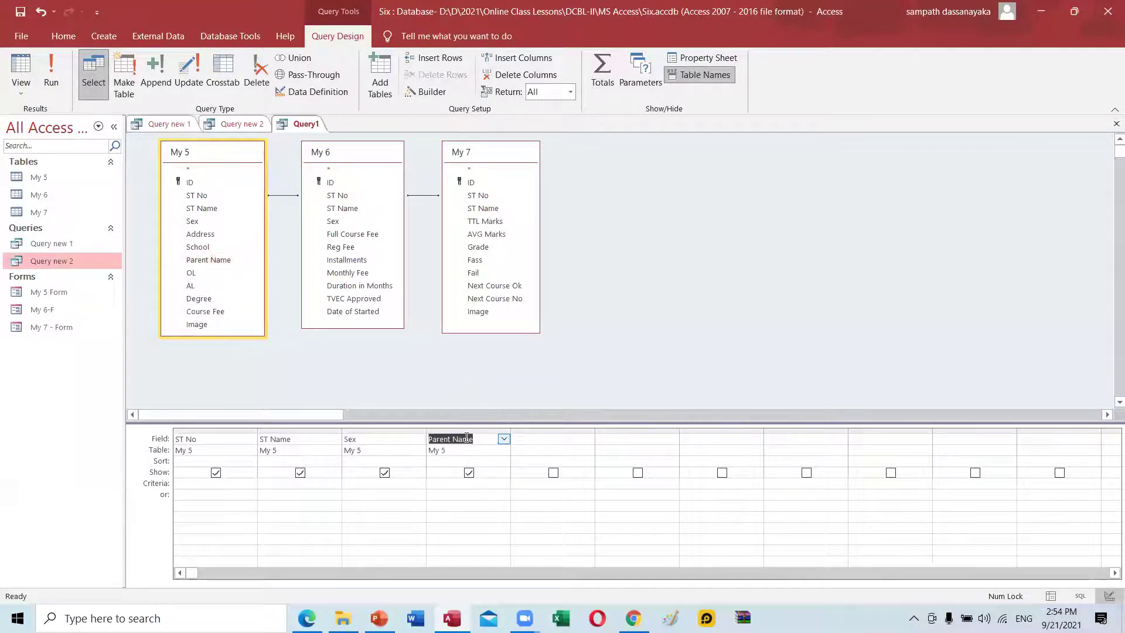
double_click(215, 315)
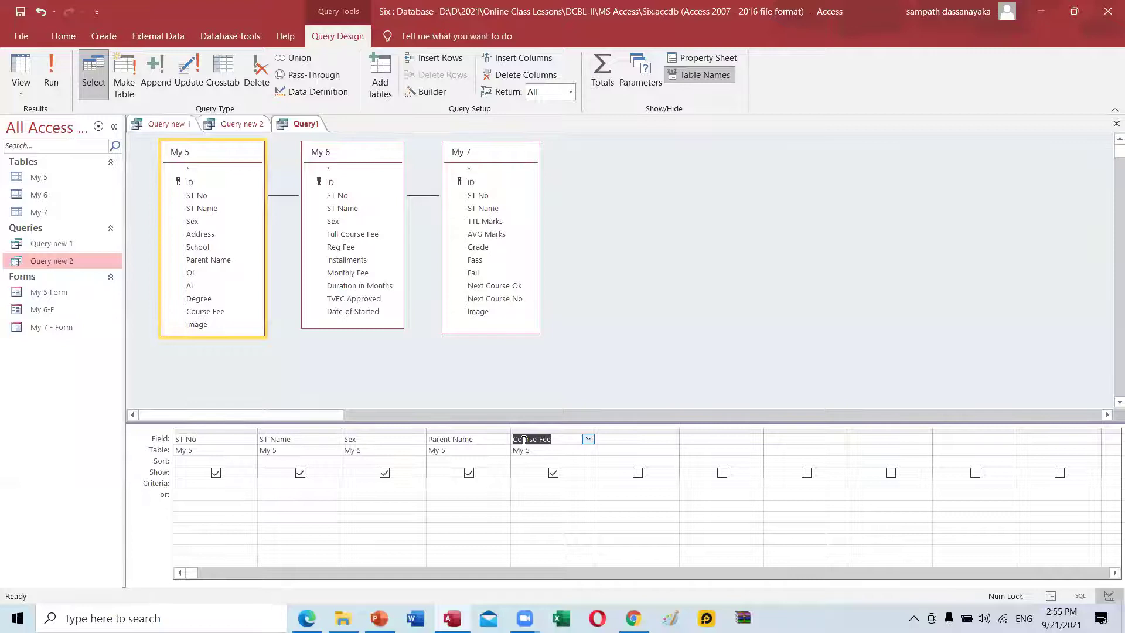
Add the fields Monthly Fee, TVEC Approved and Date of Started from My 6 to the query grid
double_click(336, 274)
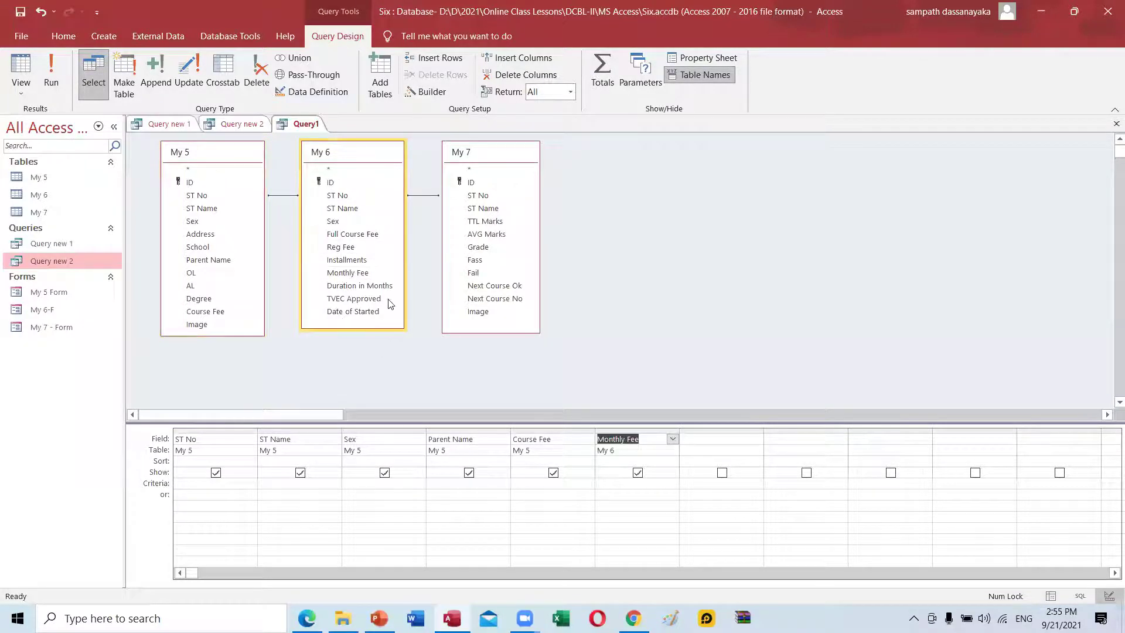
left_click(368, 301)
left_click_drag(368, 300, 711, 443)
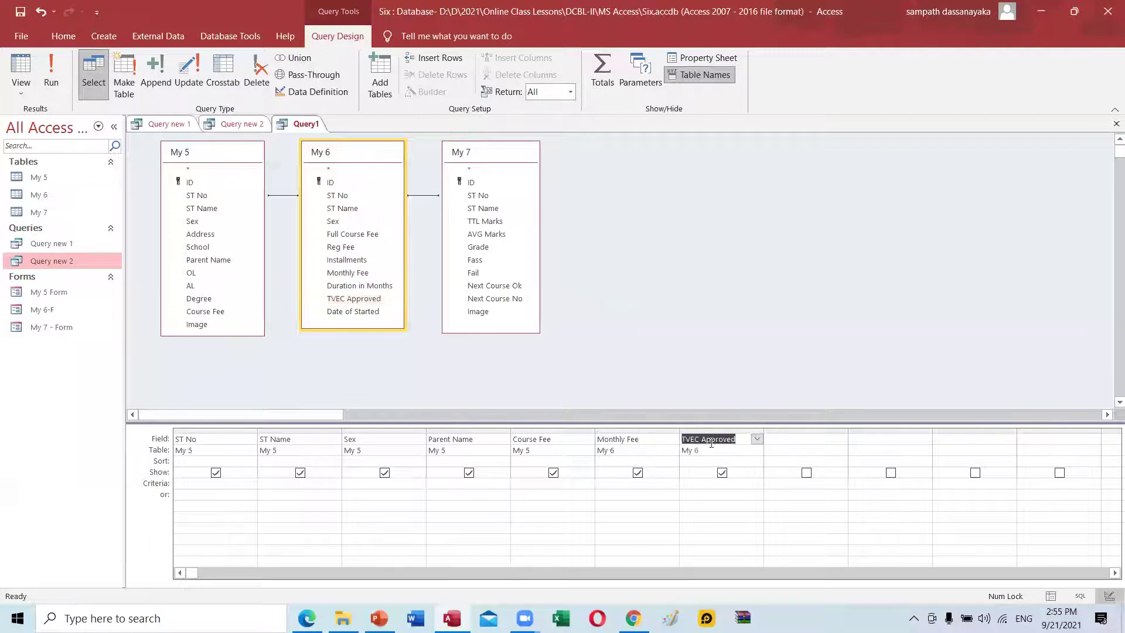
left_click_drag(366, 313, 816, 444)
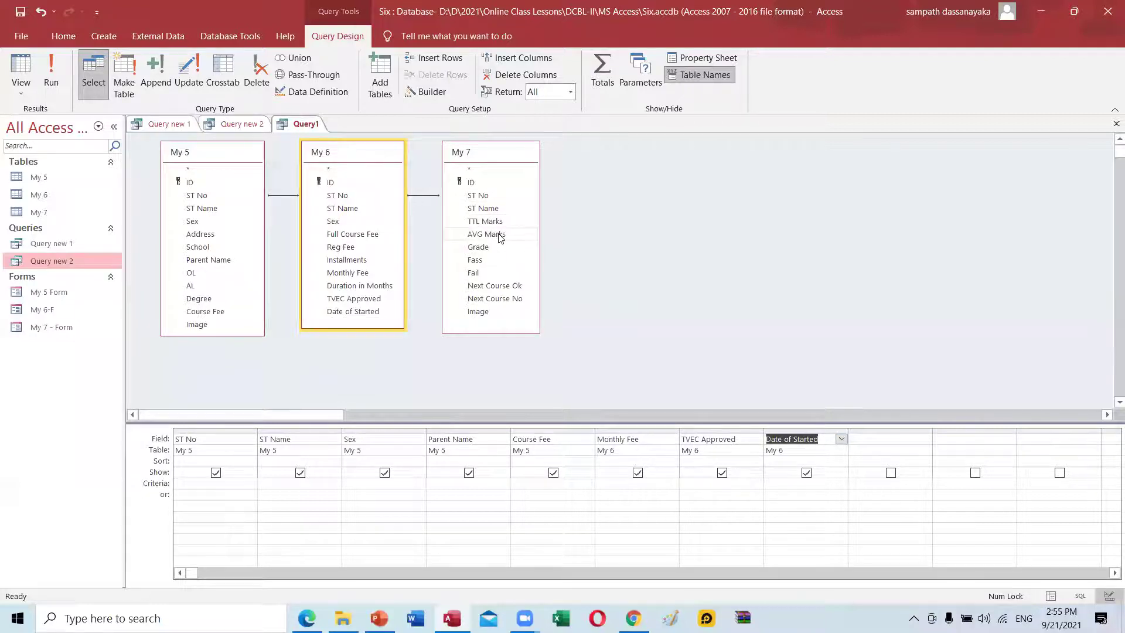
Add the fields AVG Marks, Fass, Fail and Image from My 7 to the query grid
left_click_drag(487, 237, 885, 465)
left_click_drag(520, 261, 955, 447)
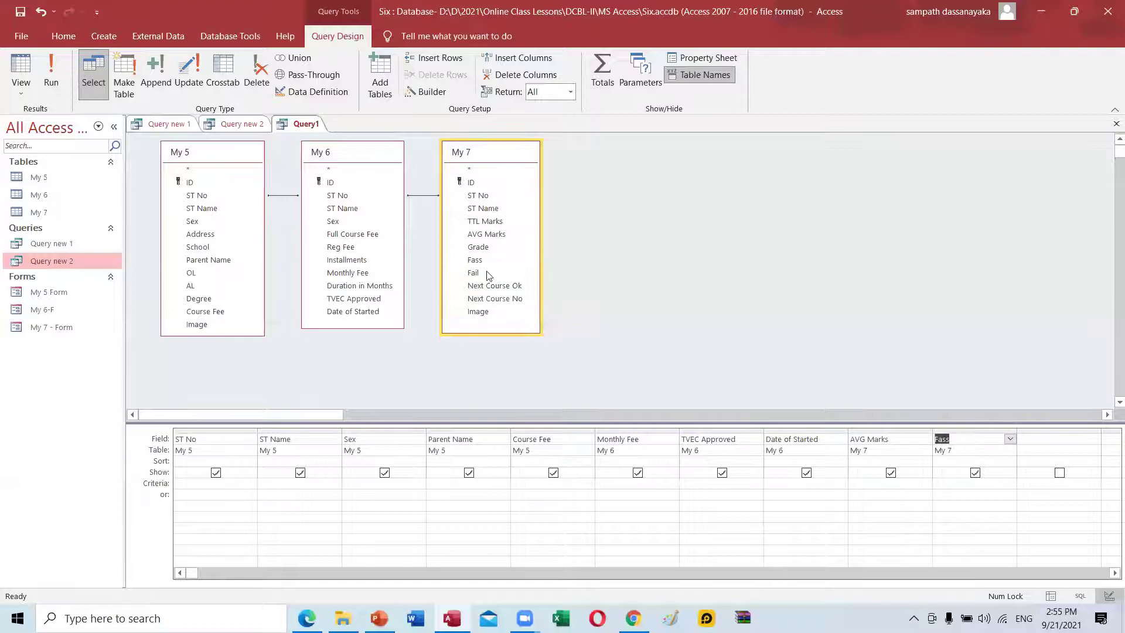
left_click_drag(774, 315, 1034, 448)
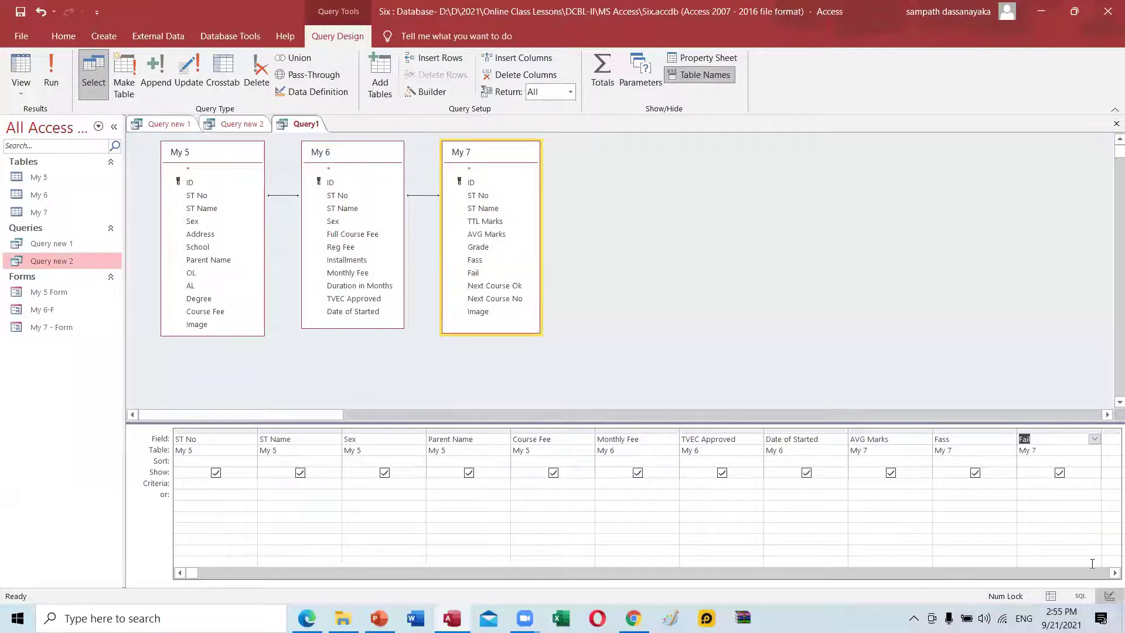
left_click(1114, 573)
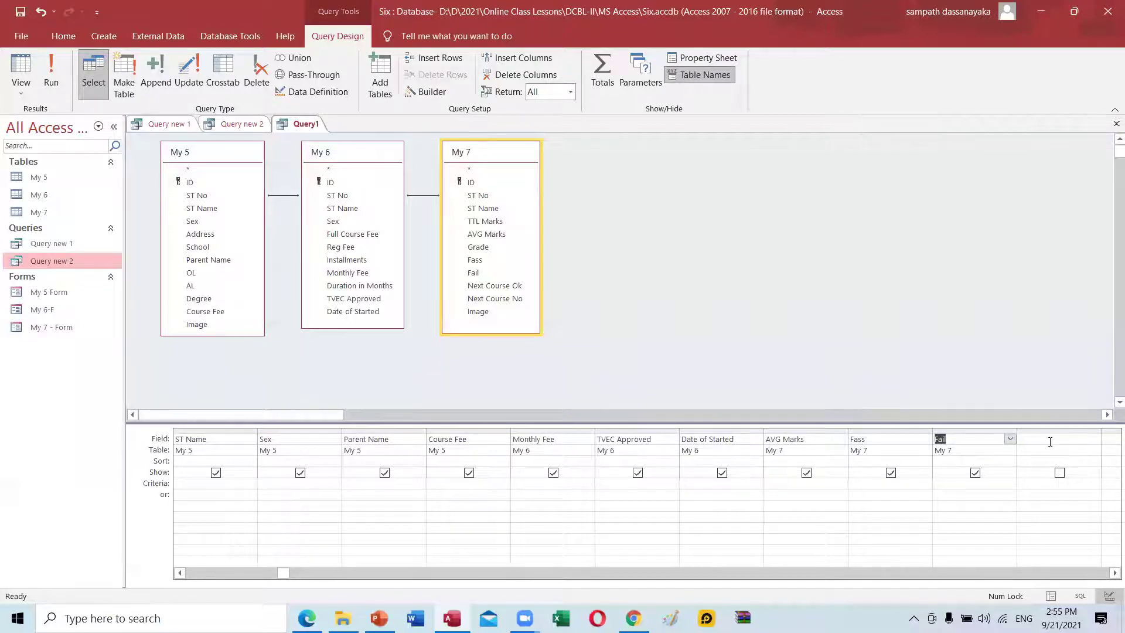
double_click(475, 312)
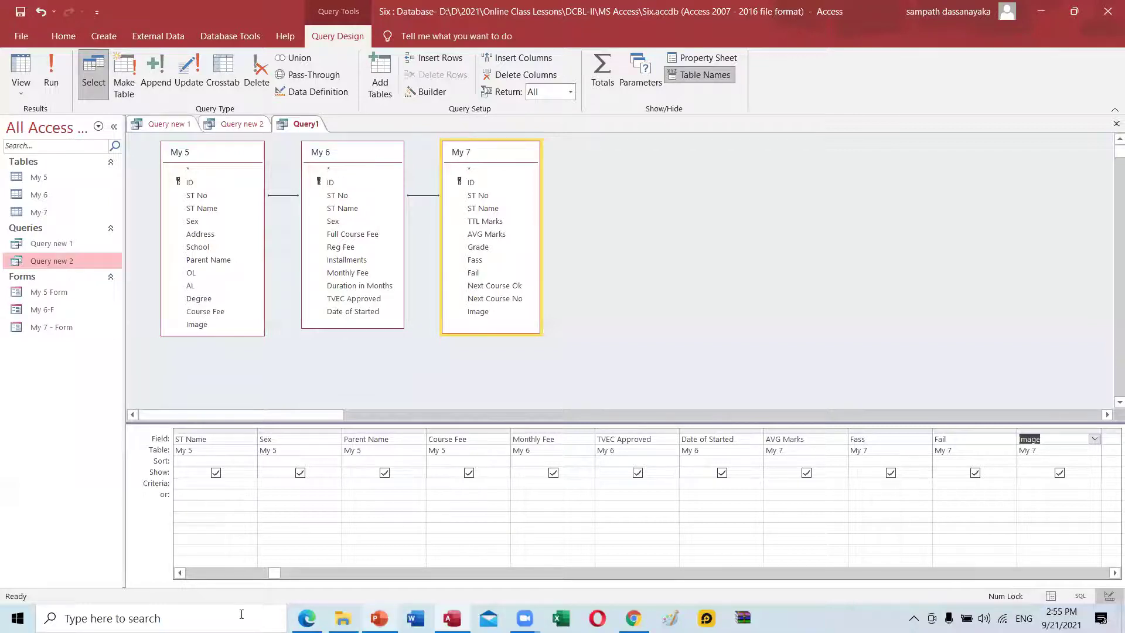
left_click(180, 573)
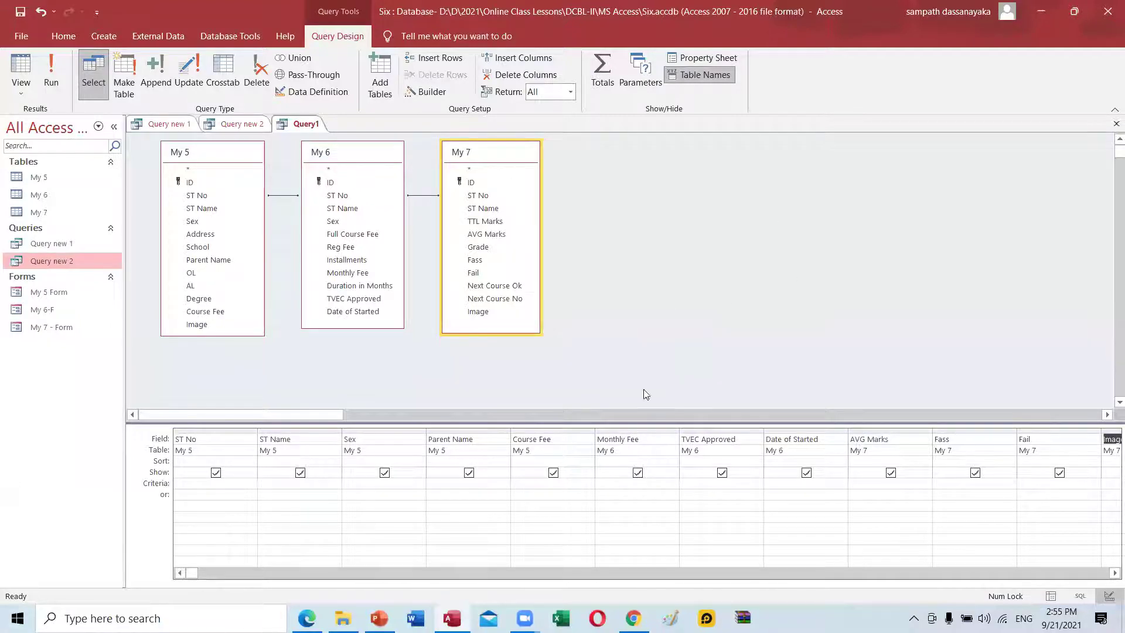
Save the query as Query new3
key("ctrl+s")
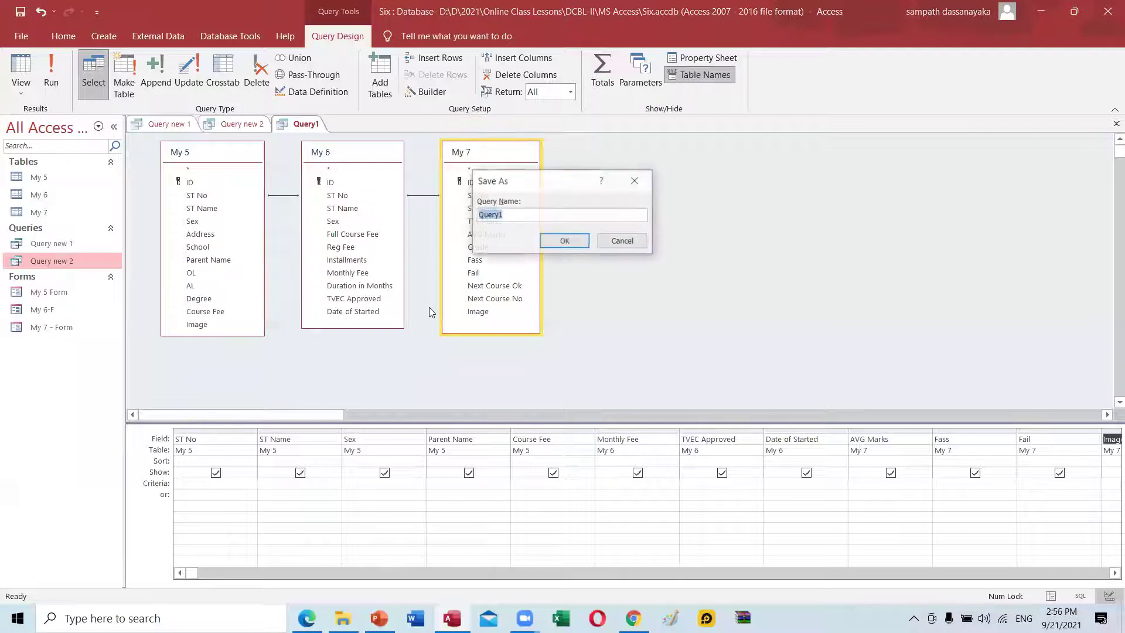
left_click(513, 215)
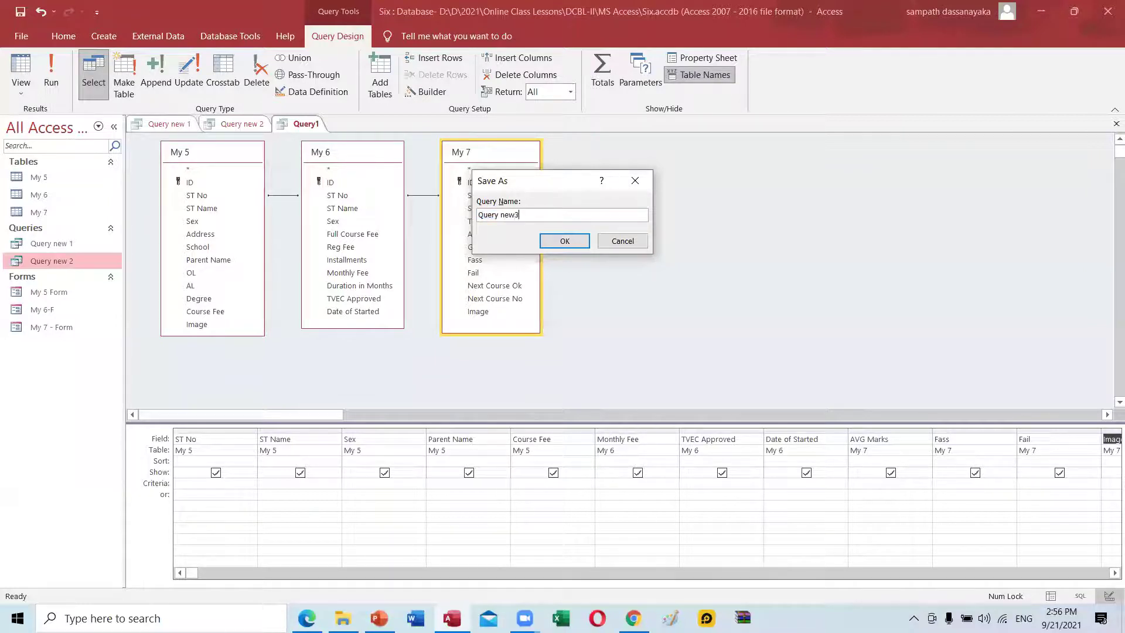
left_click(564, 241)
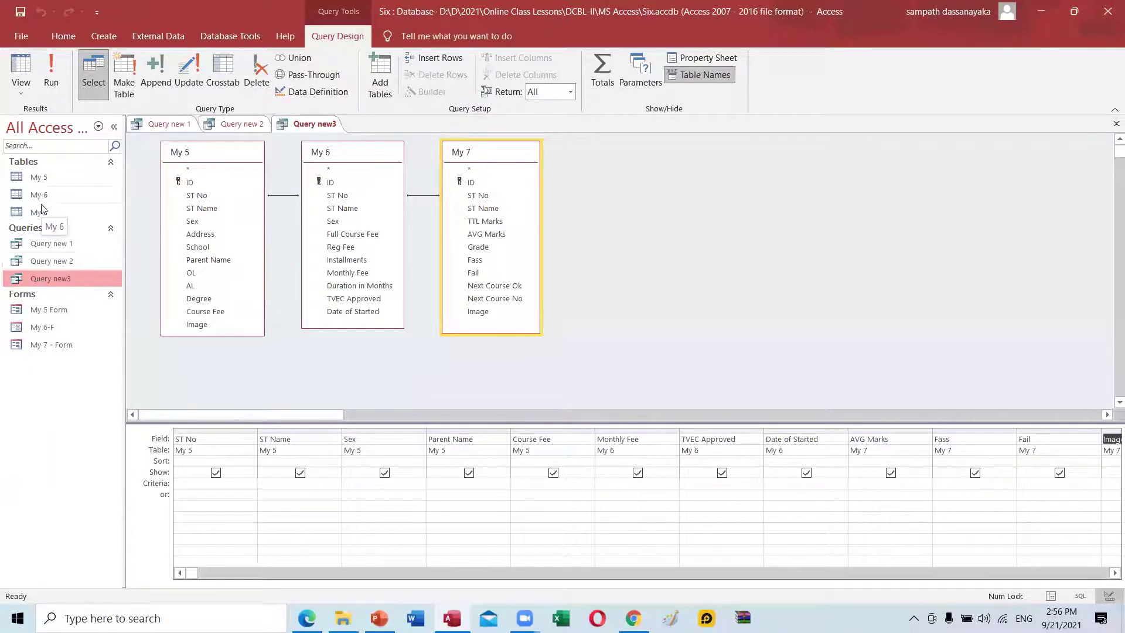
Open My 5 Form, My 6-F and My 7 - Form to review them, and select Query new3 in the object list
double_click(58, 310)
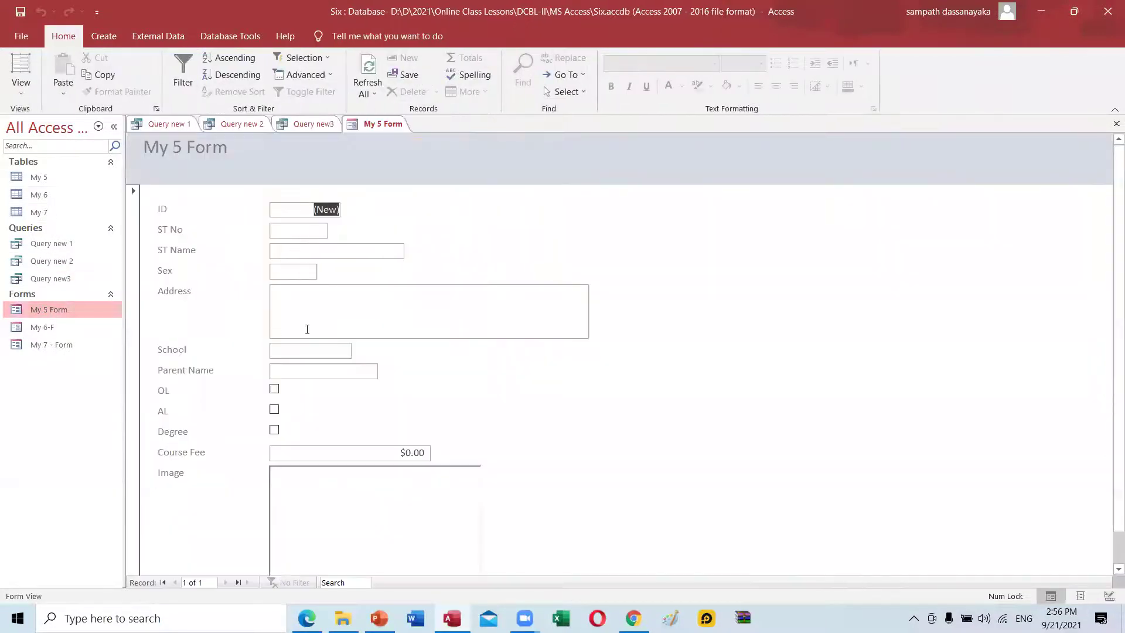
double_click(42, 327)
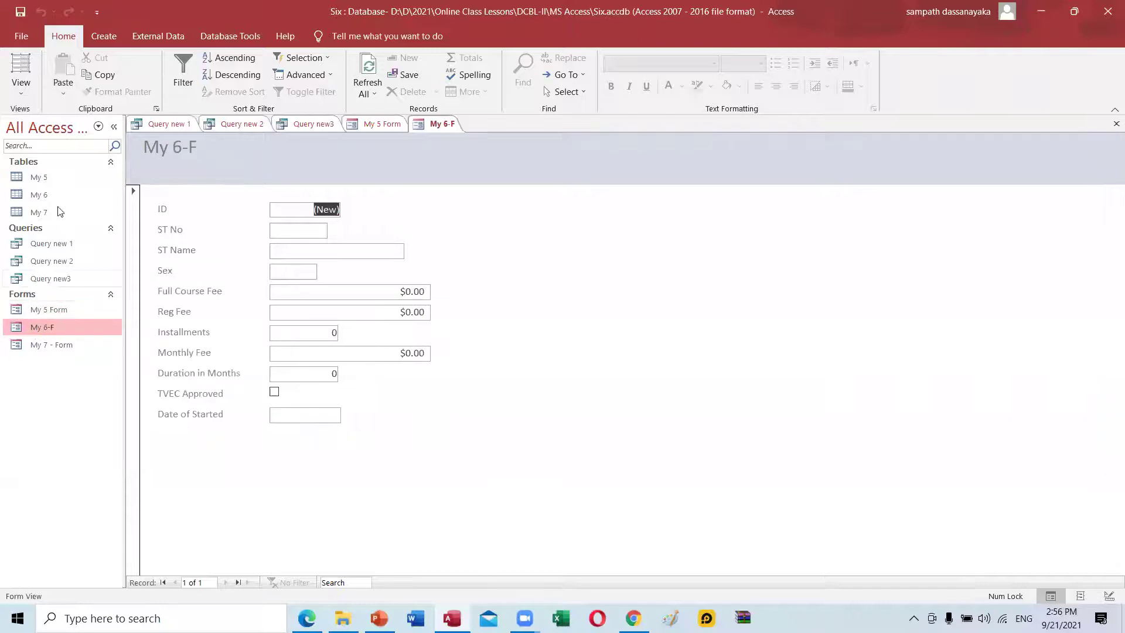
double_click(50, 347)
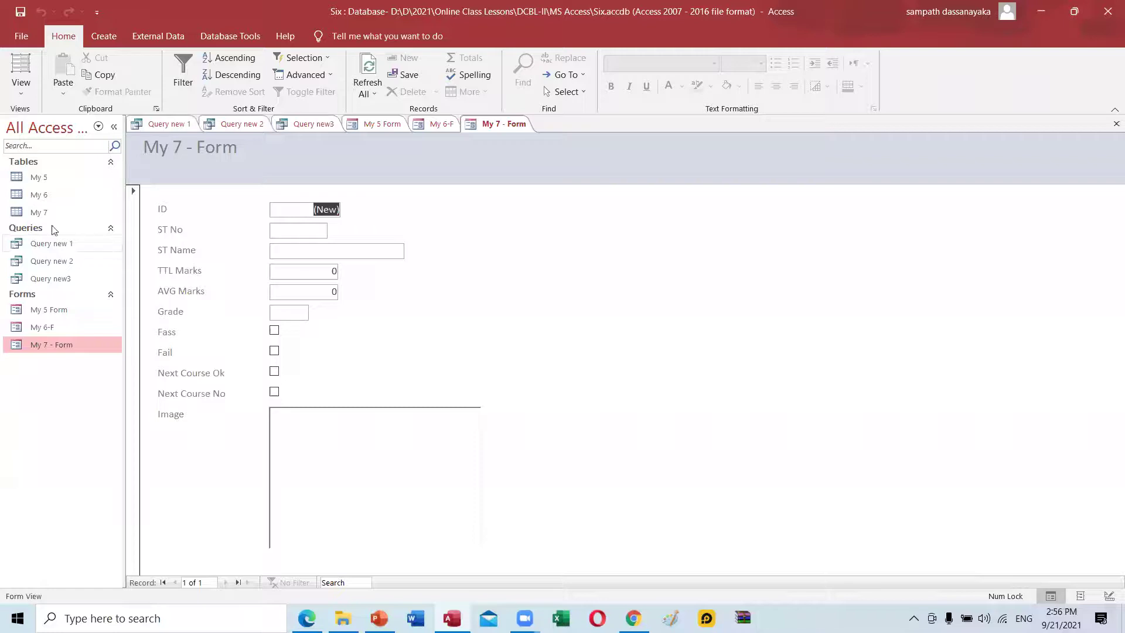
left_click(63, 279)
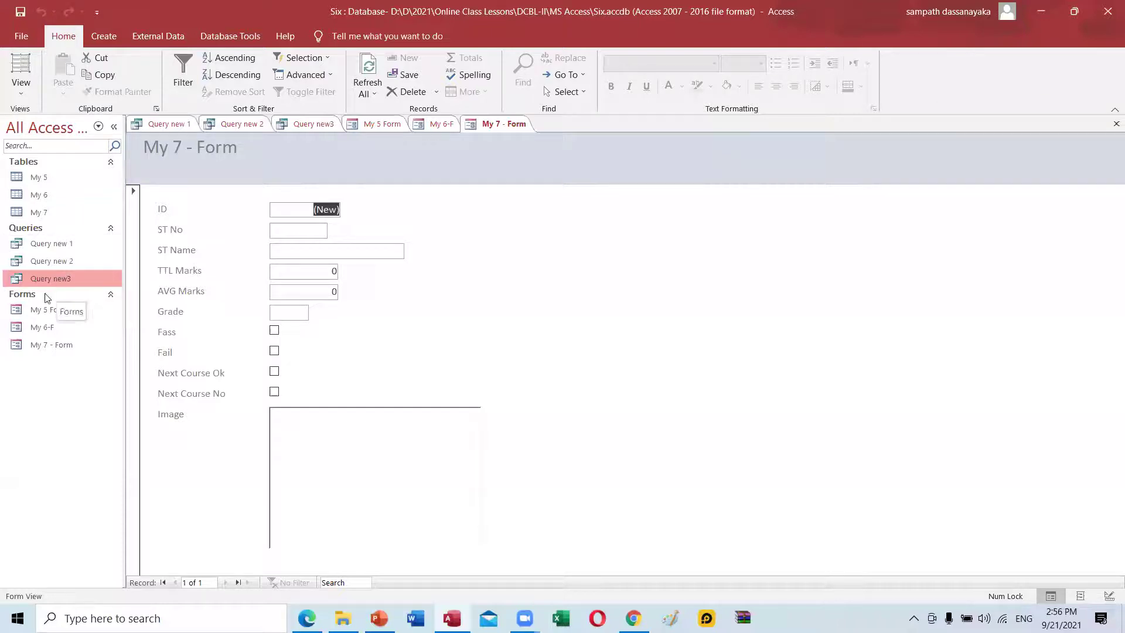
Start a form with the Form Wizard based on Query new3, including all of its fields
left_click(106, 37)
left_click(382, 58)
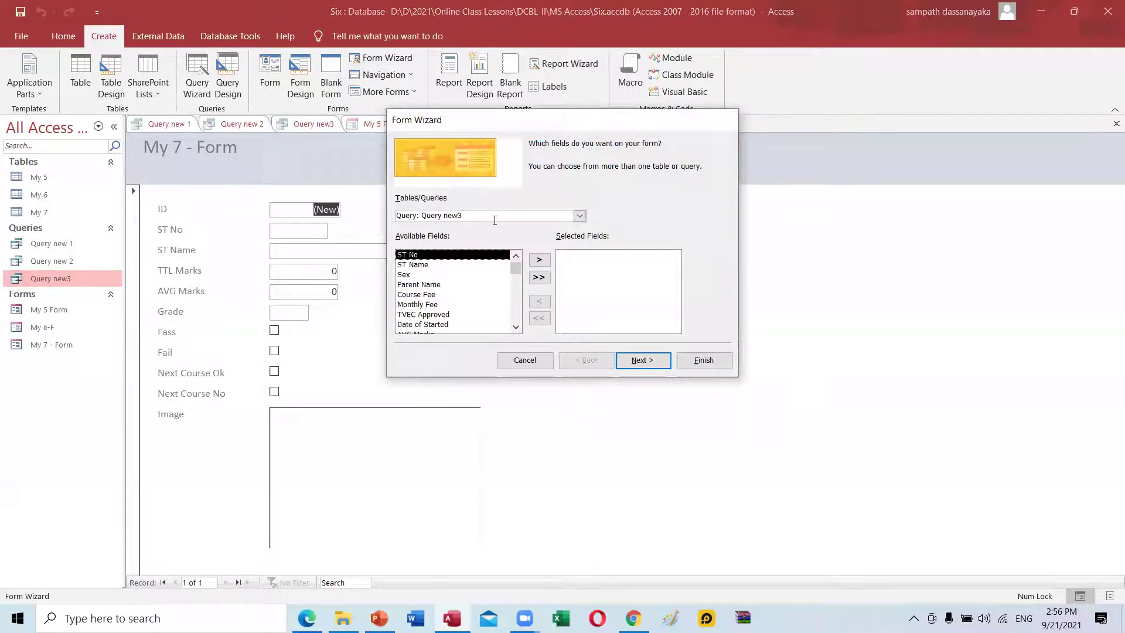
left_click(584, 216)
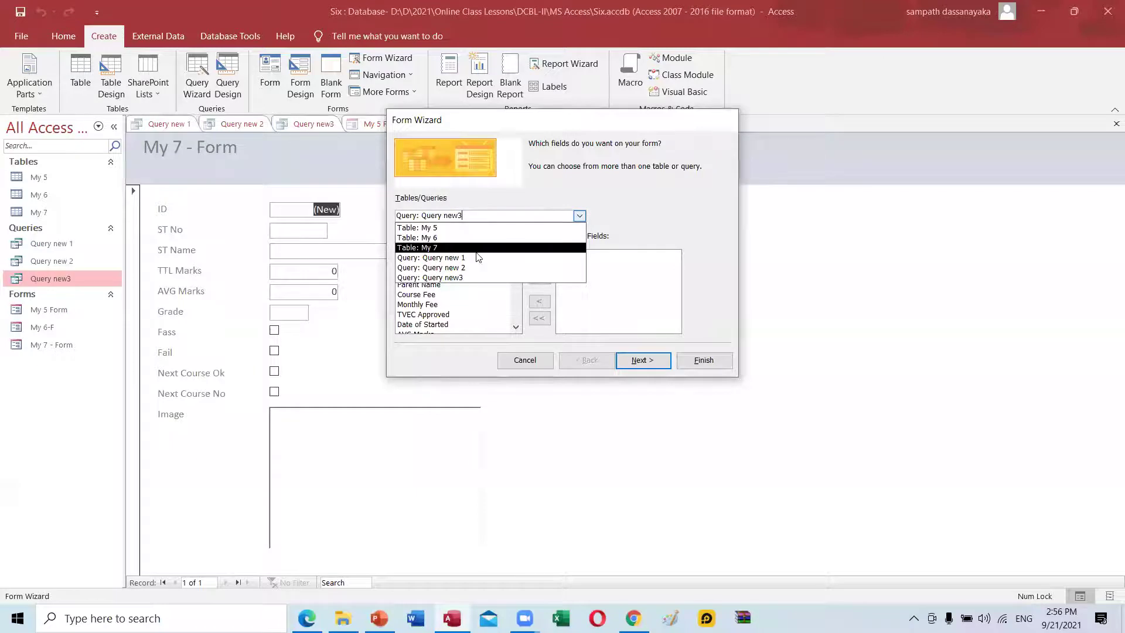
left_click(449, 277)
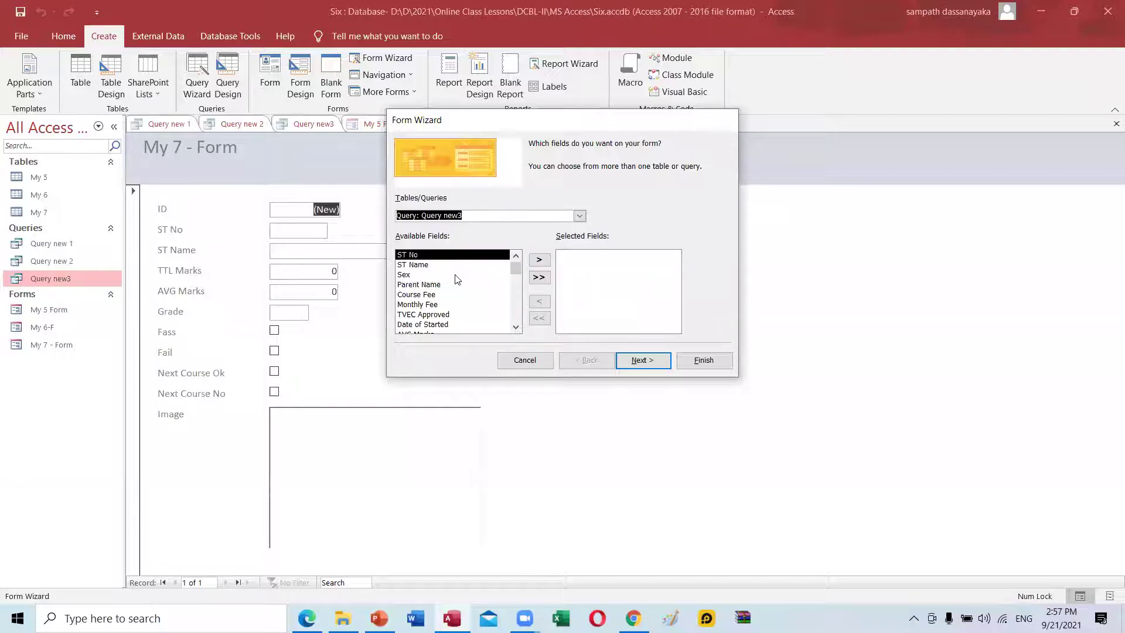
left_click(539, 276)
left_click(636, 368)
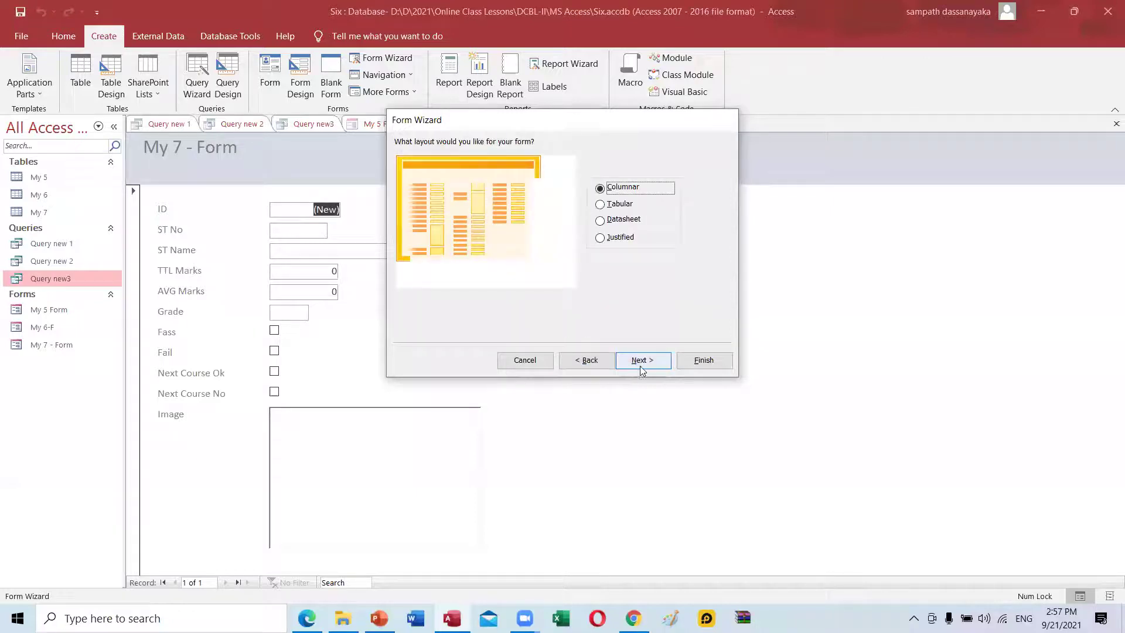
Create the form in Columnar layout with the title Query new3 Form, and close all open objects
left_click(649, 368)
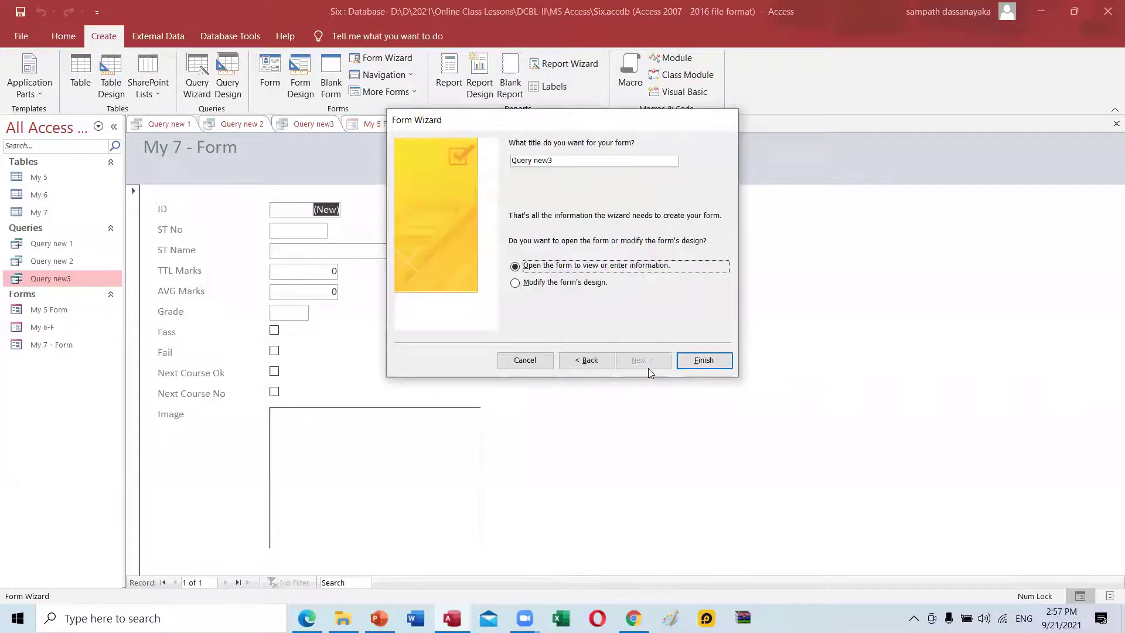
left_click(574, 161)
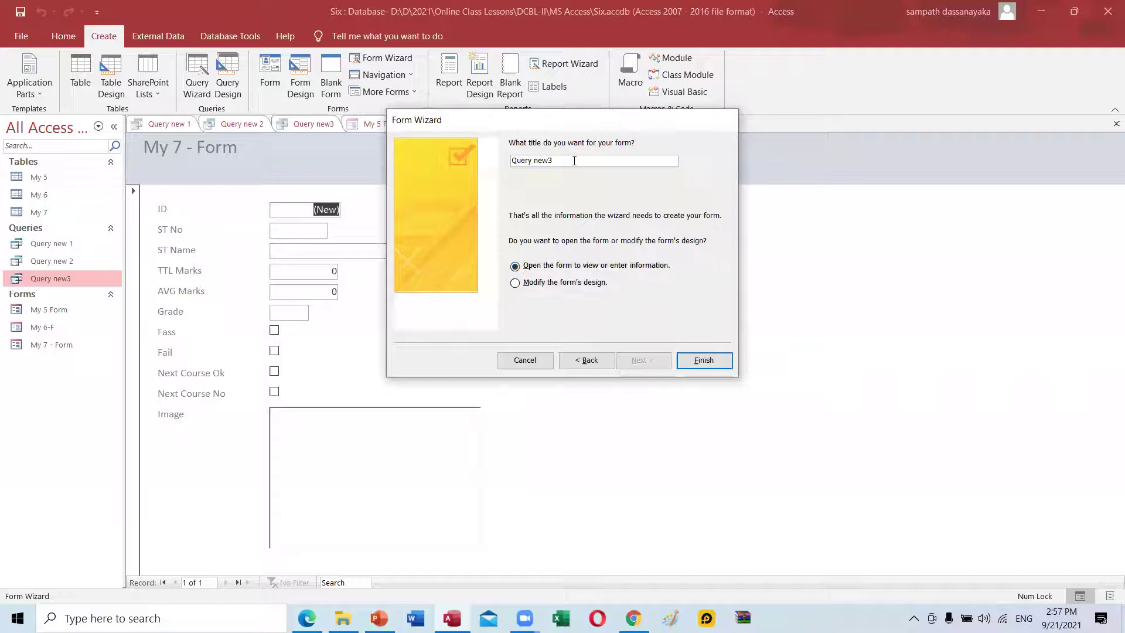
type("Form")
left_click(704, 360)
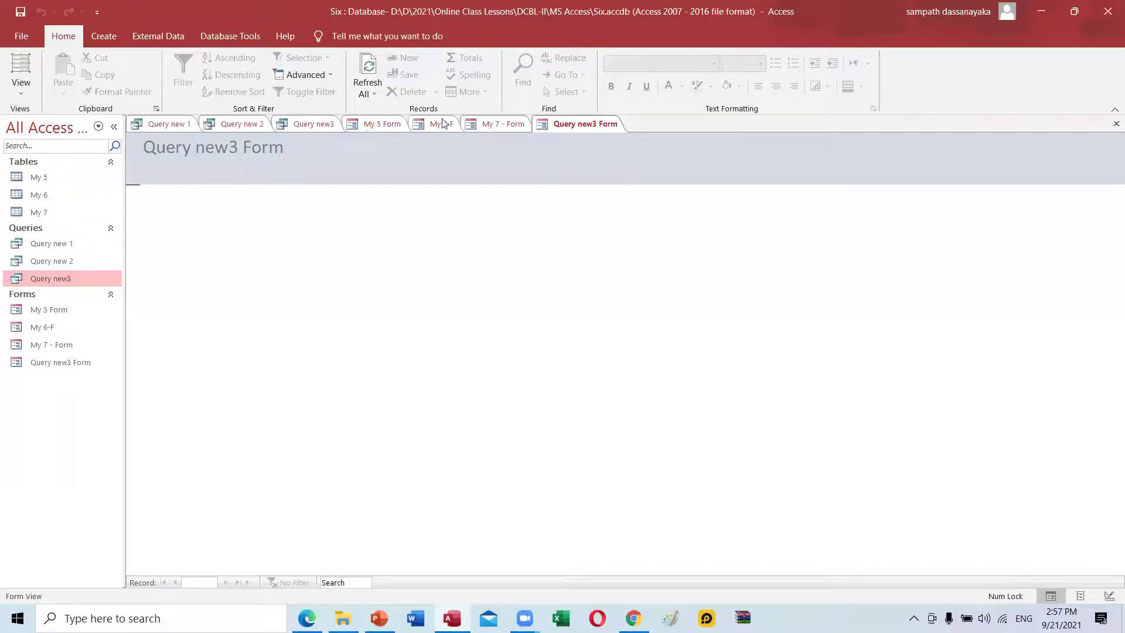
right_click(574, 124)
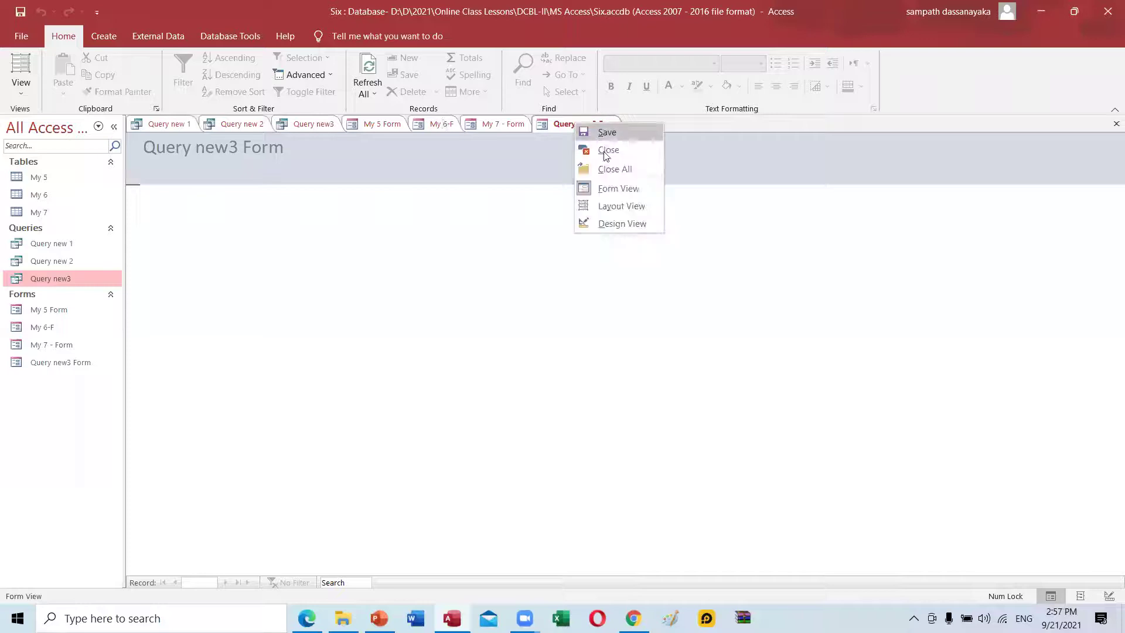
left_click(618, 170)
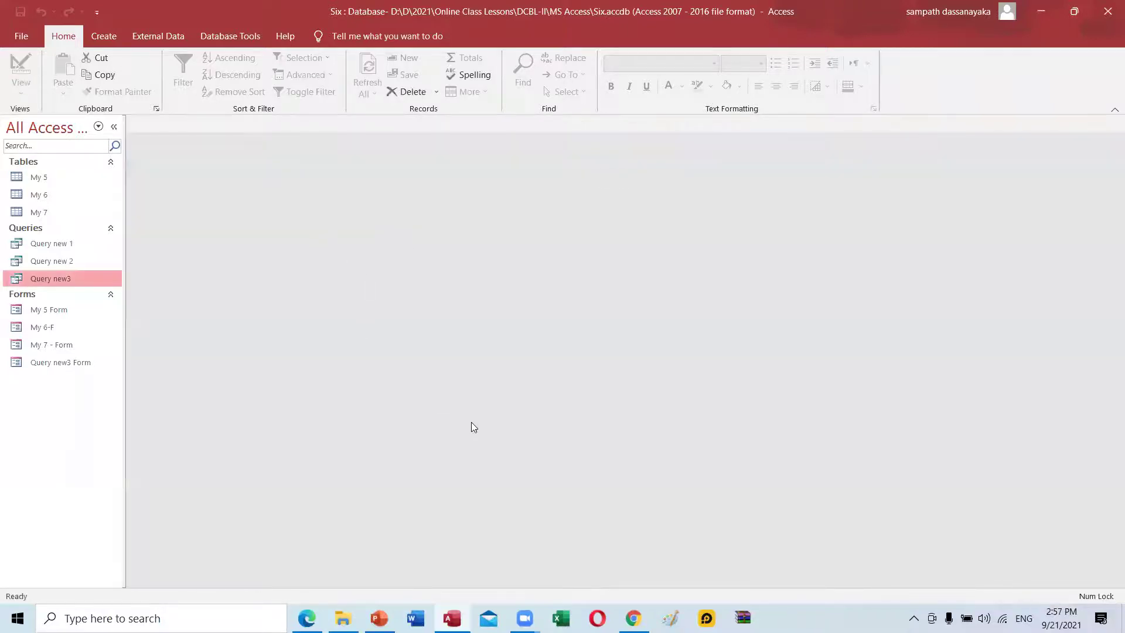
Switch to Access One.pdf in Edge, examine LAB Exercise Nine and select the Report heading in the section that follows
left_click(308, 617)
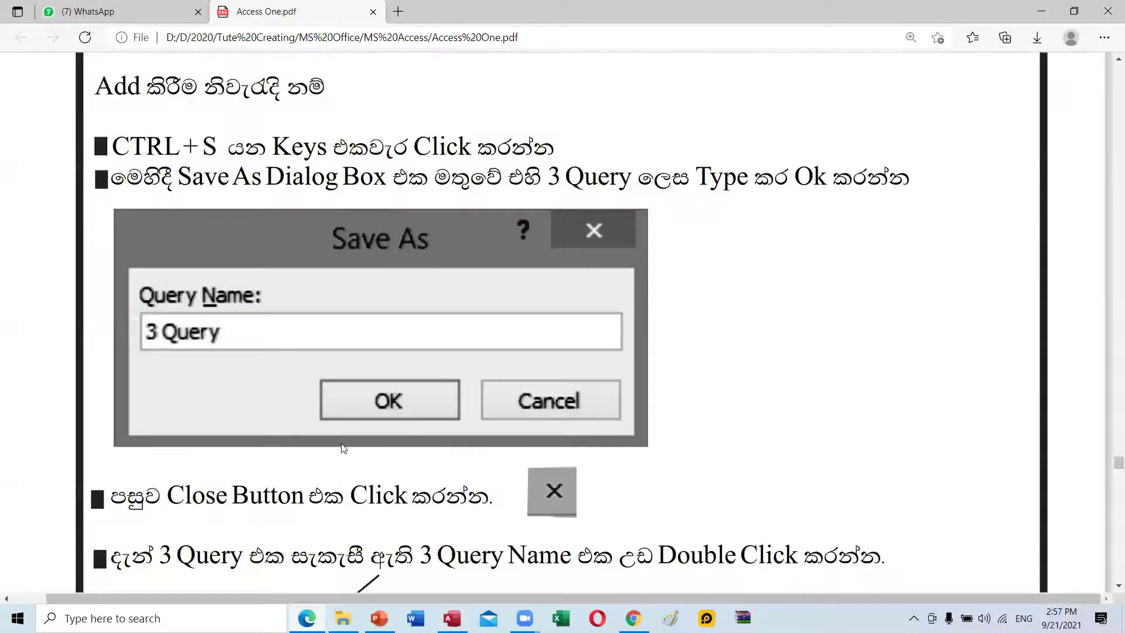
scroll(343, 446, "down", 10)
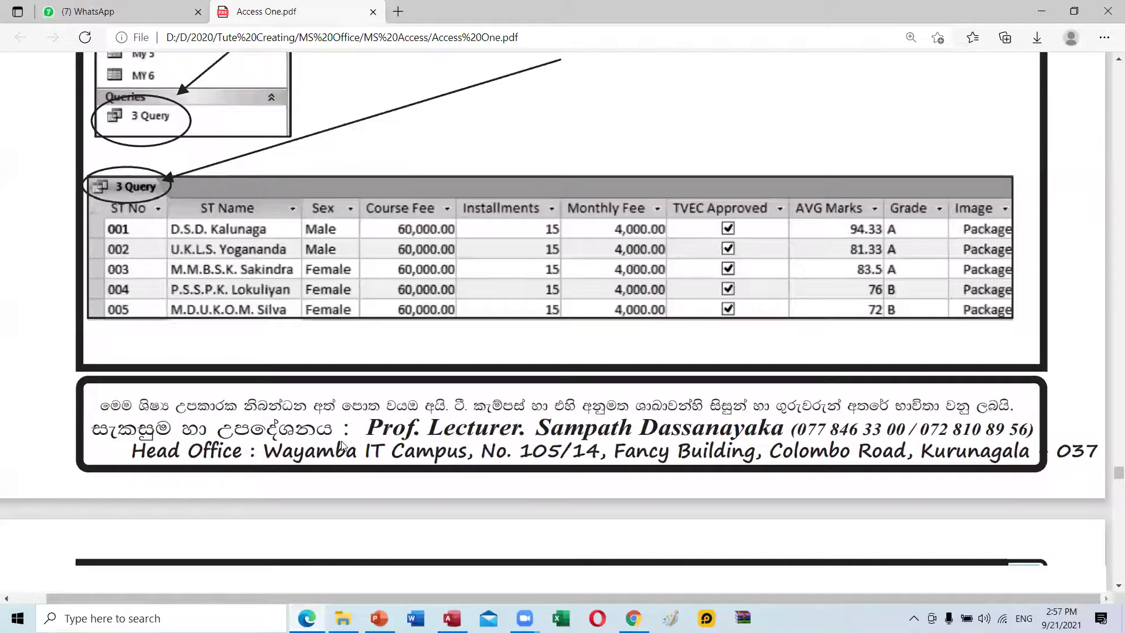
scroll(342, 446, "down", 4)
scroll(340, 404, "down", 4)
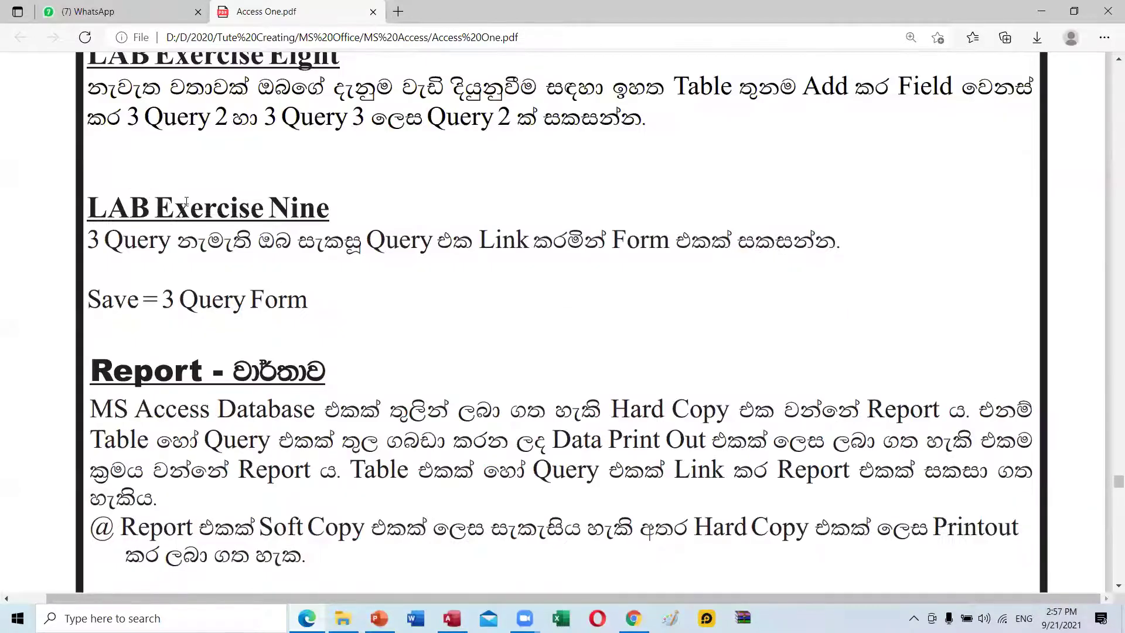
scroll(176, 235, "down", 3)
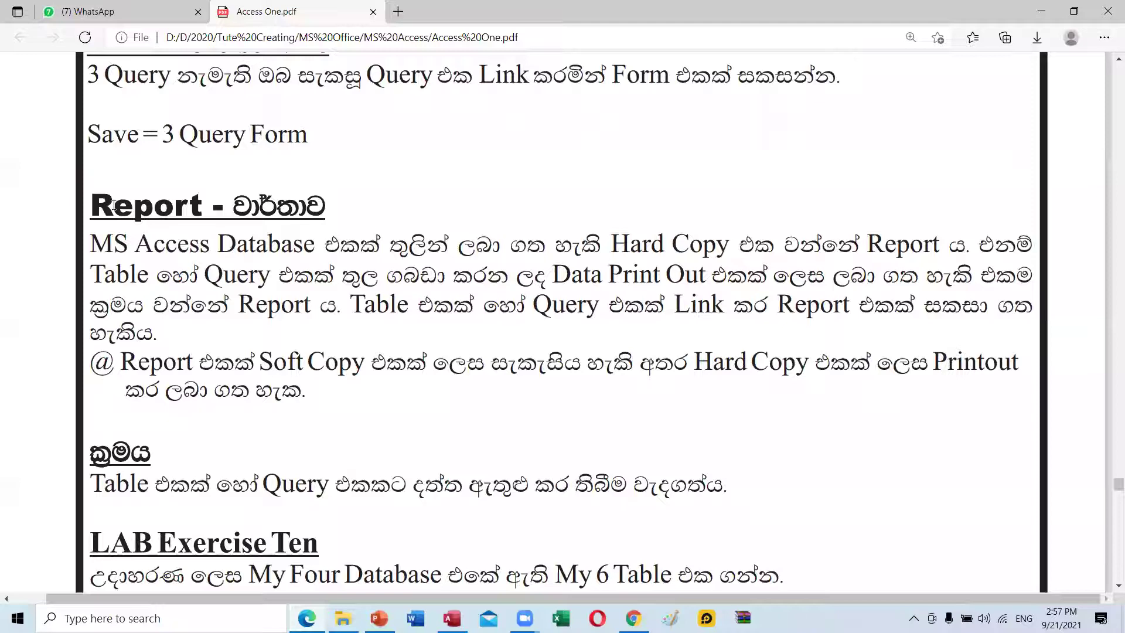
left_click_drag(218, 207, 223, 205)
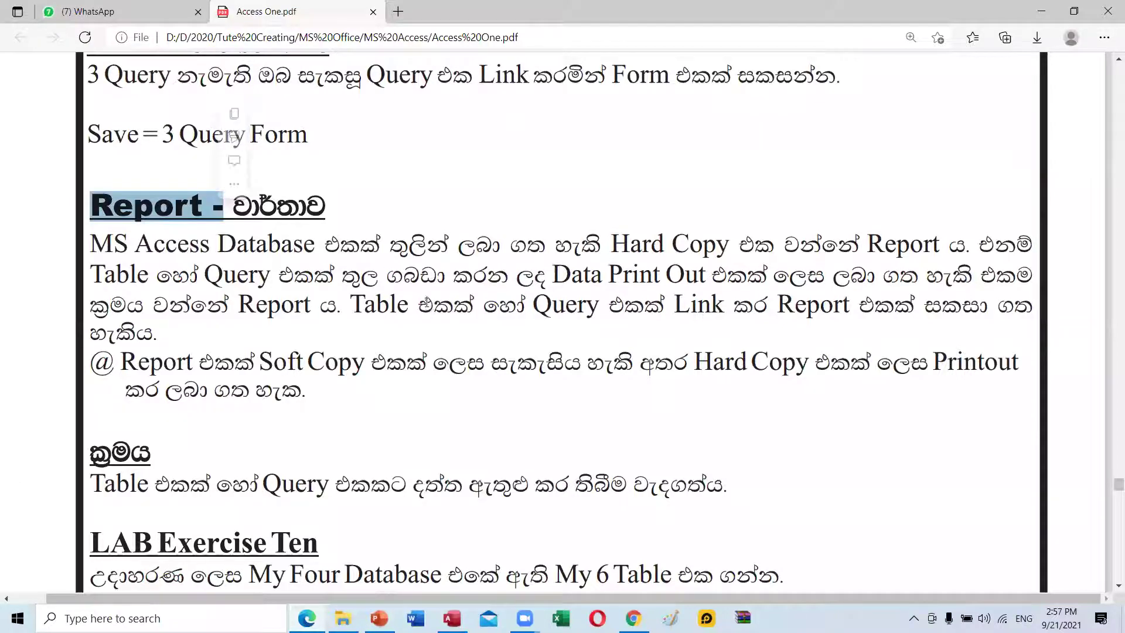
key("ctrl+c")
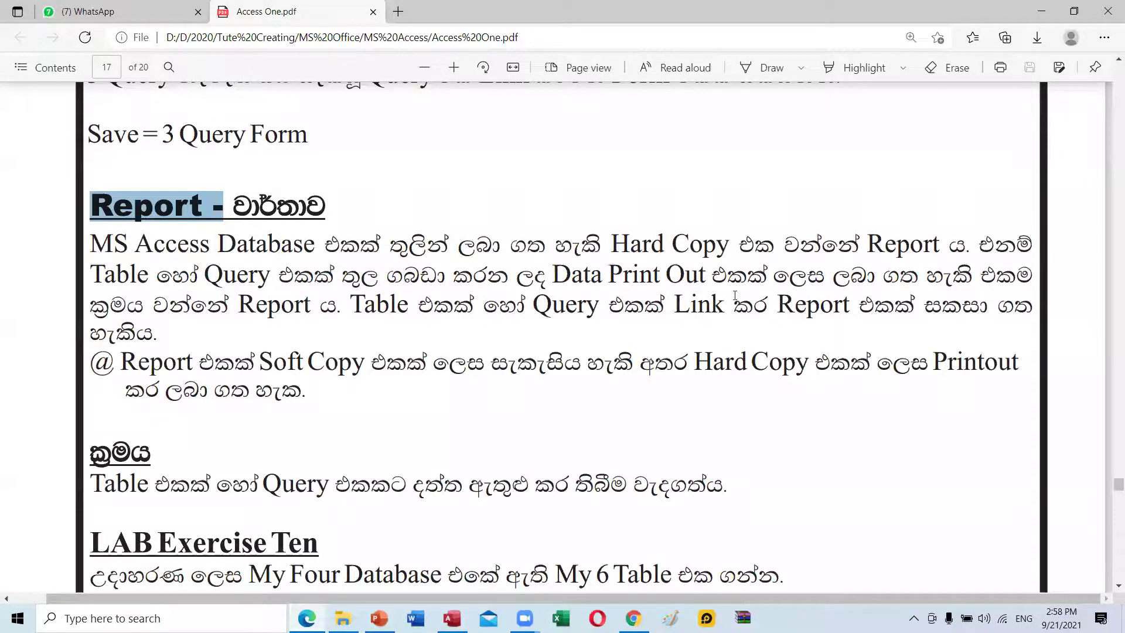
Read the report method and the opening of LAB Exercise Ten, marking the phrases about the source table or query and My 6 Table
scroll(735, 296, "down", 1)
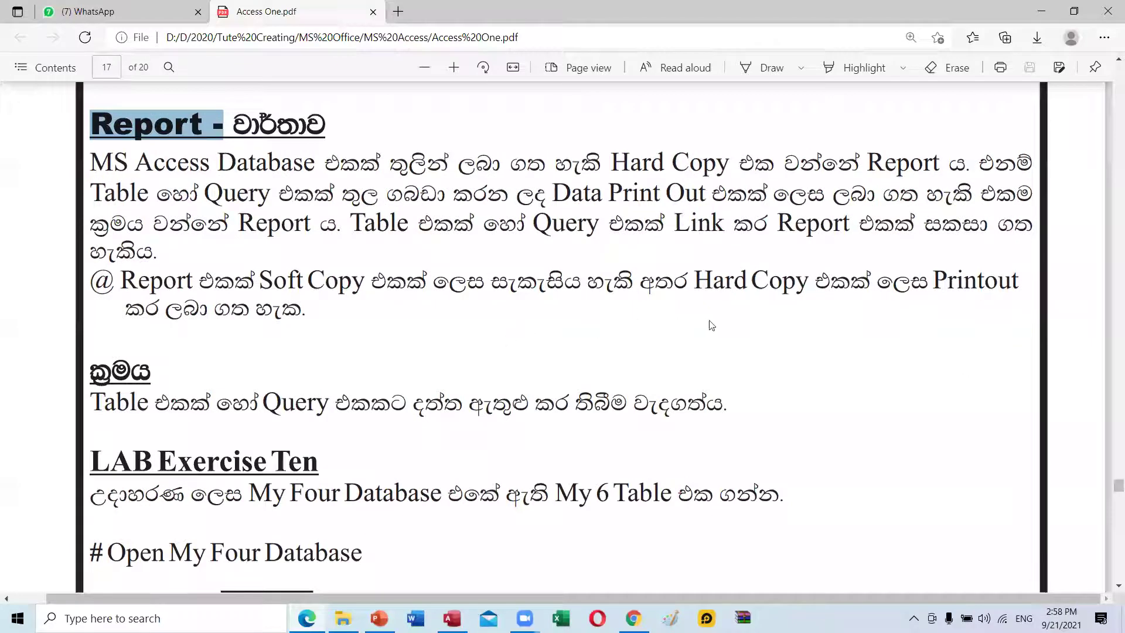
scroll(598, 307, "down", 2)
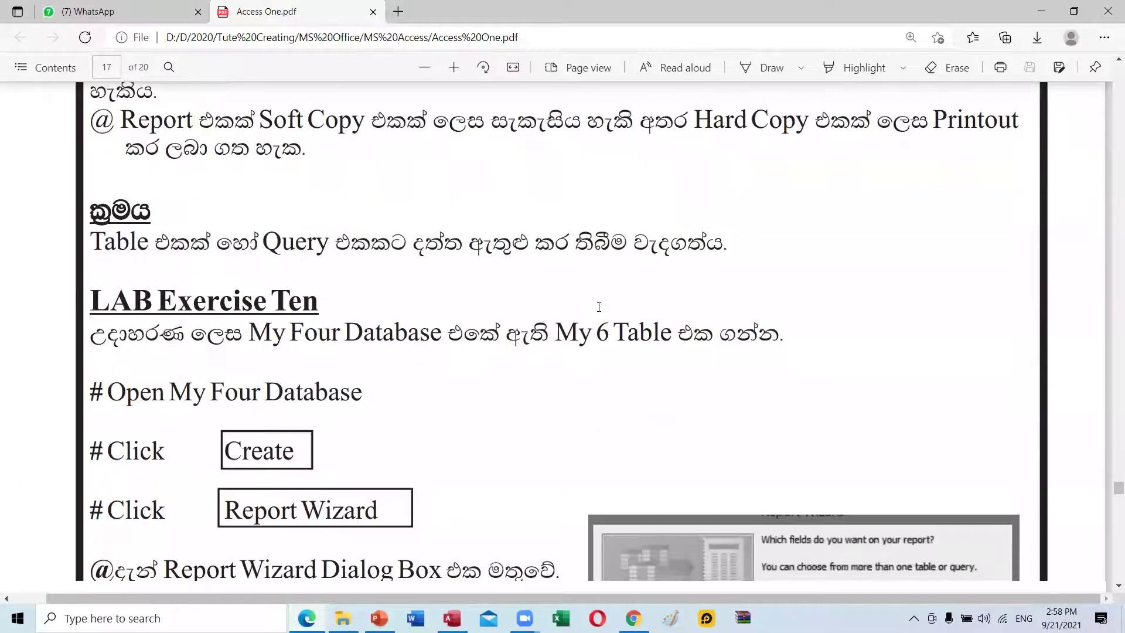
scroll(599, 307, "down", 1)
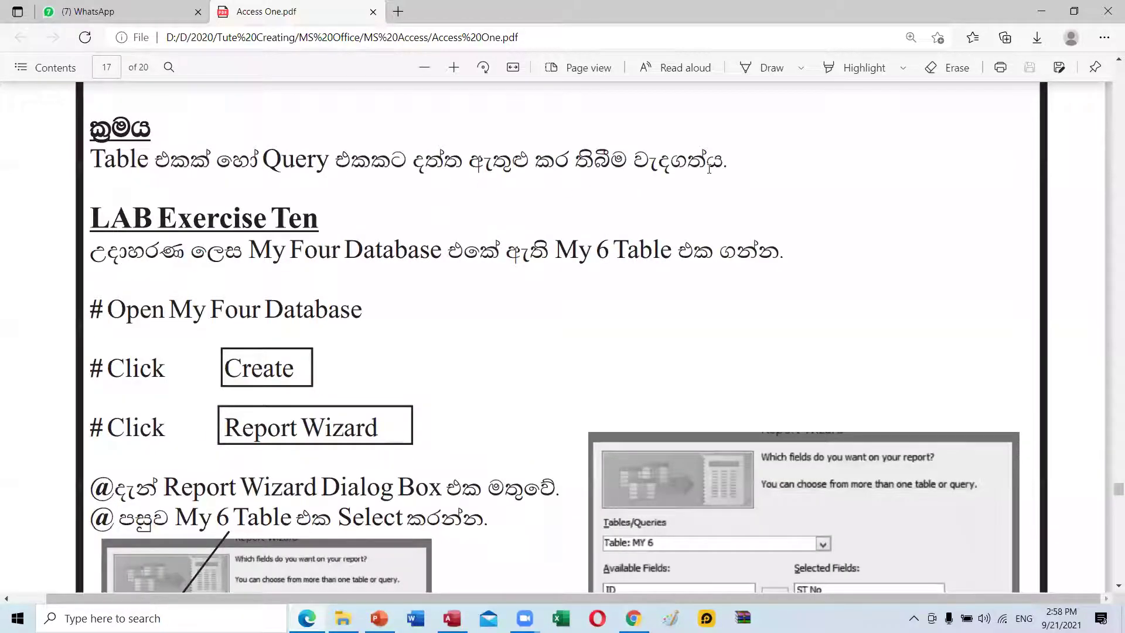
double_click(93, 159)
left_click(340, 164, "shift")
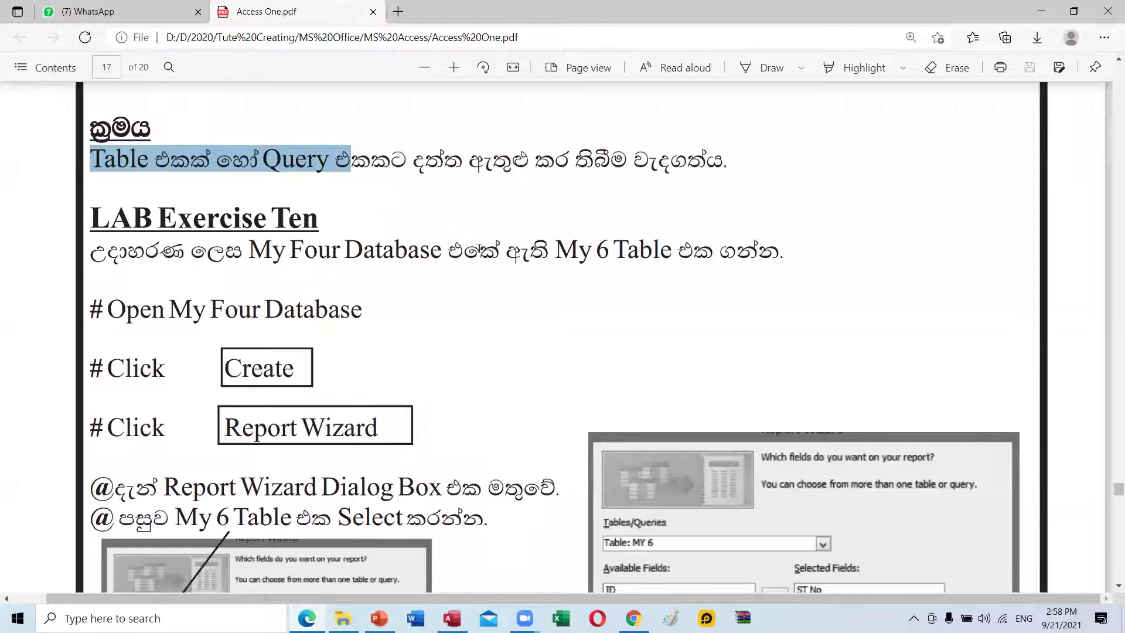
left_click_drag(555, 251, 758, 254)
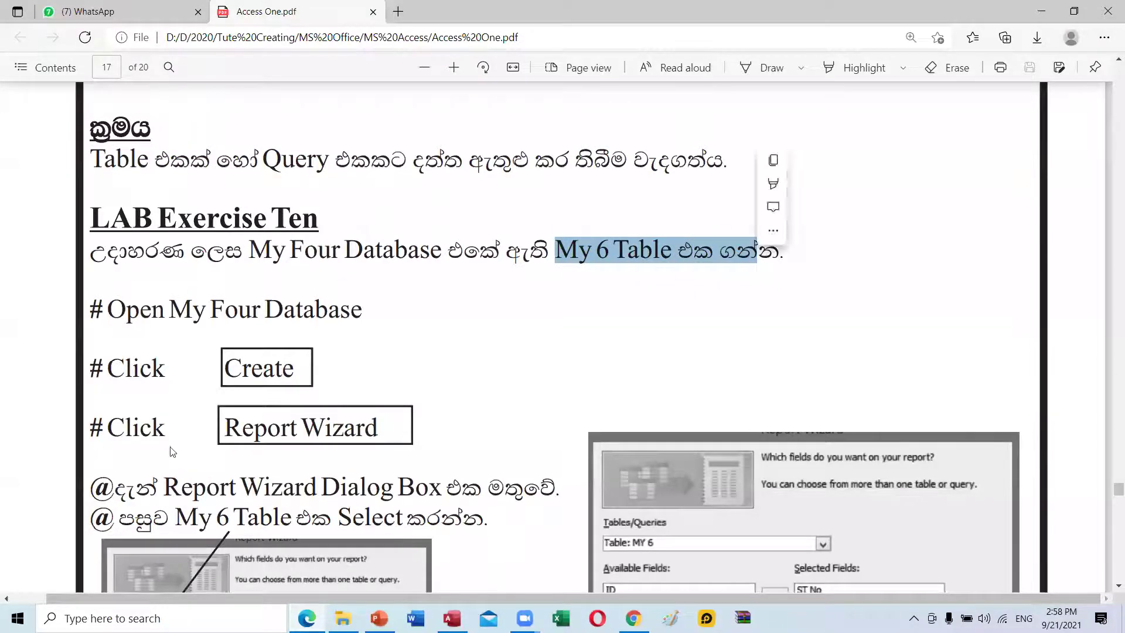
Examine the Report Wizard instructions, the sample MY 6 Report, LAB Exercise Eleven and the start of the Print Report section
scroll(258, 381, "down", 4)
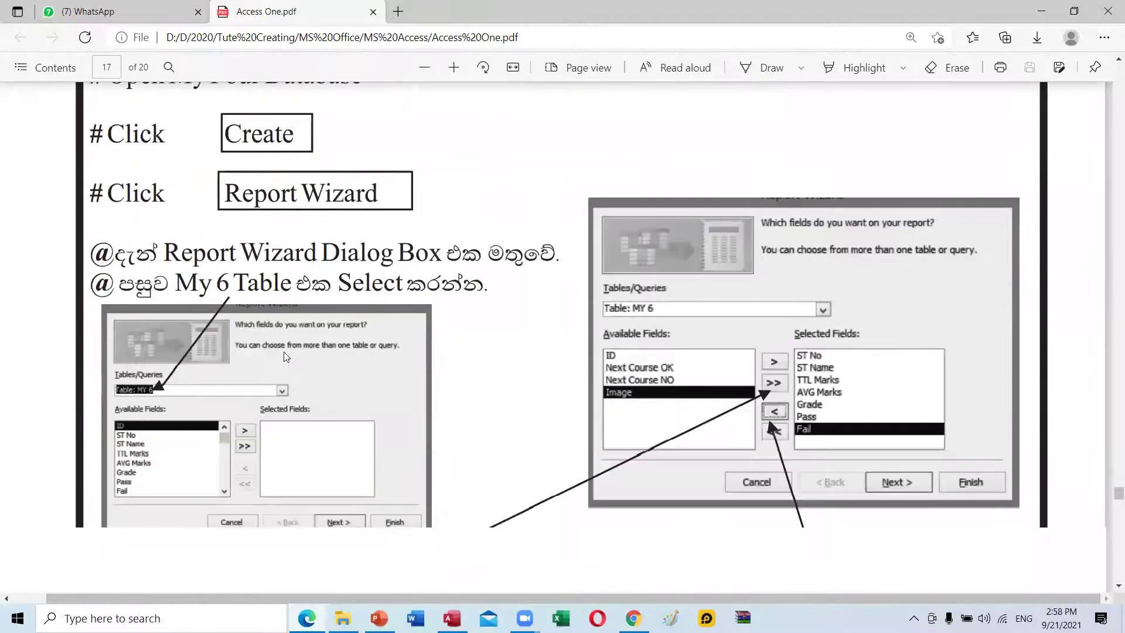
scroll(279, 291, "down", 1)
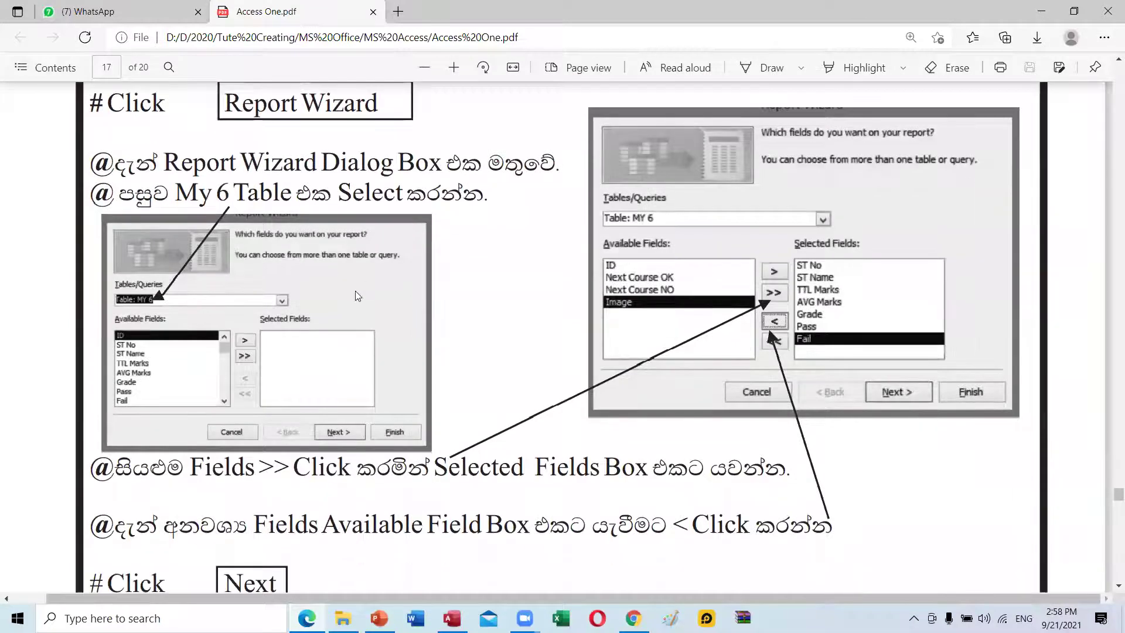
scroll(352, 283, "down", 5)
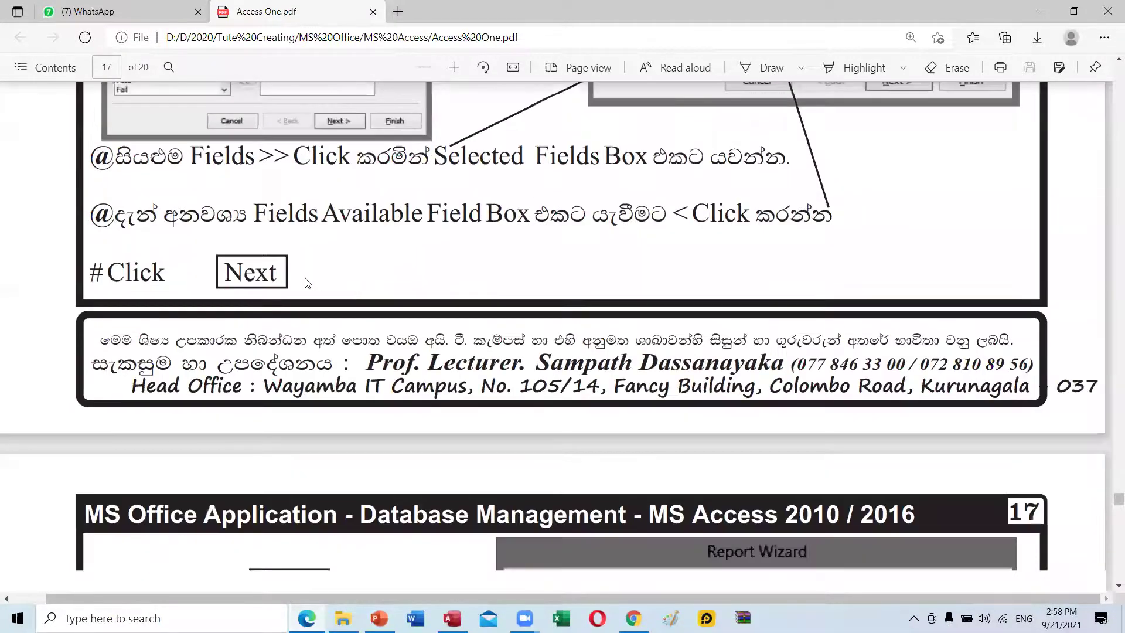
scroll(307, 283, "down", 12)
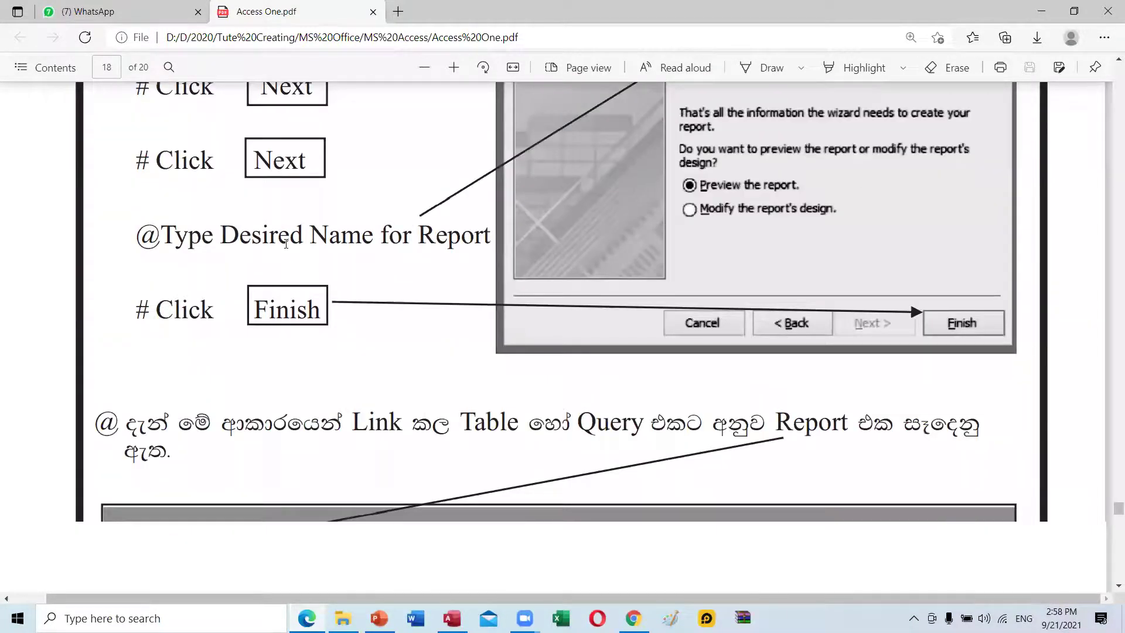
scroll(784, 259, "down", 5)
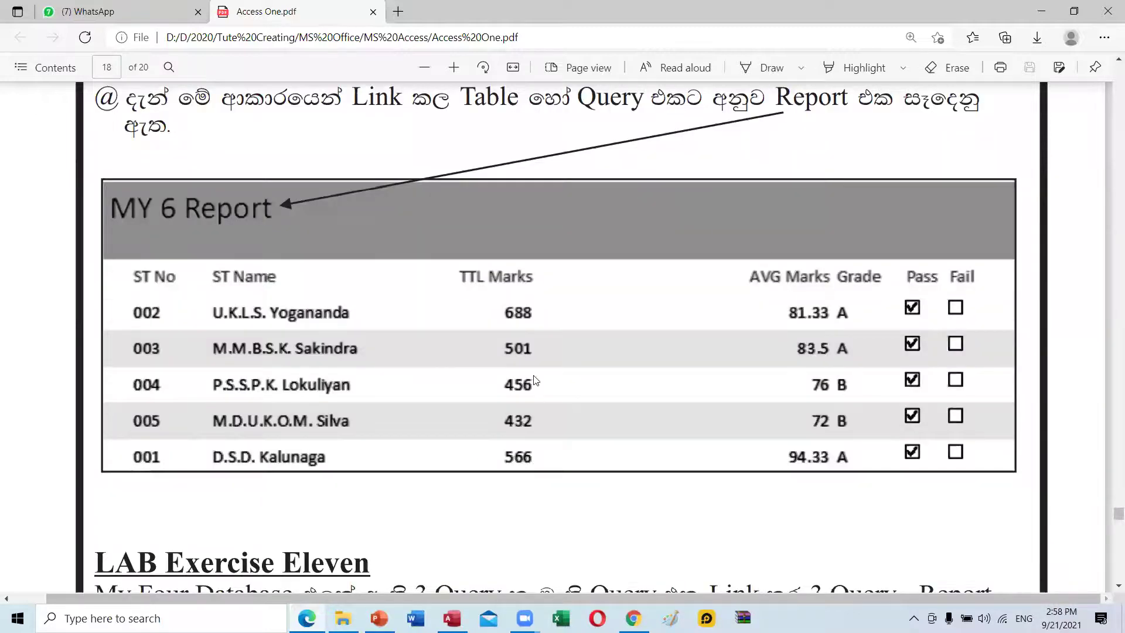
scroll(534, 381, "down", 3)
scroll(435, 357, "down", 3)
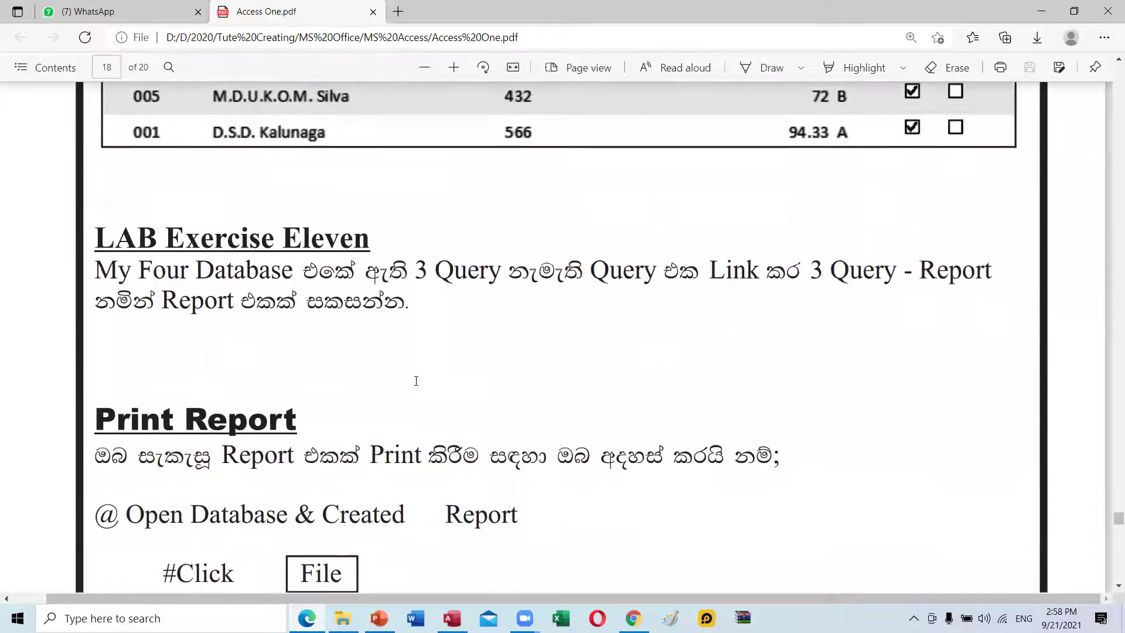
scroll(391, 381, "down", 3)
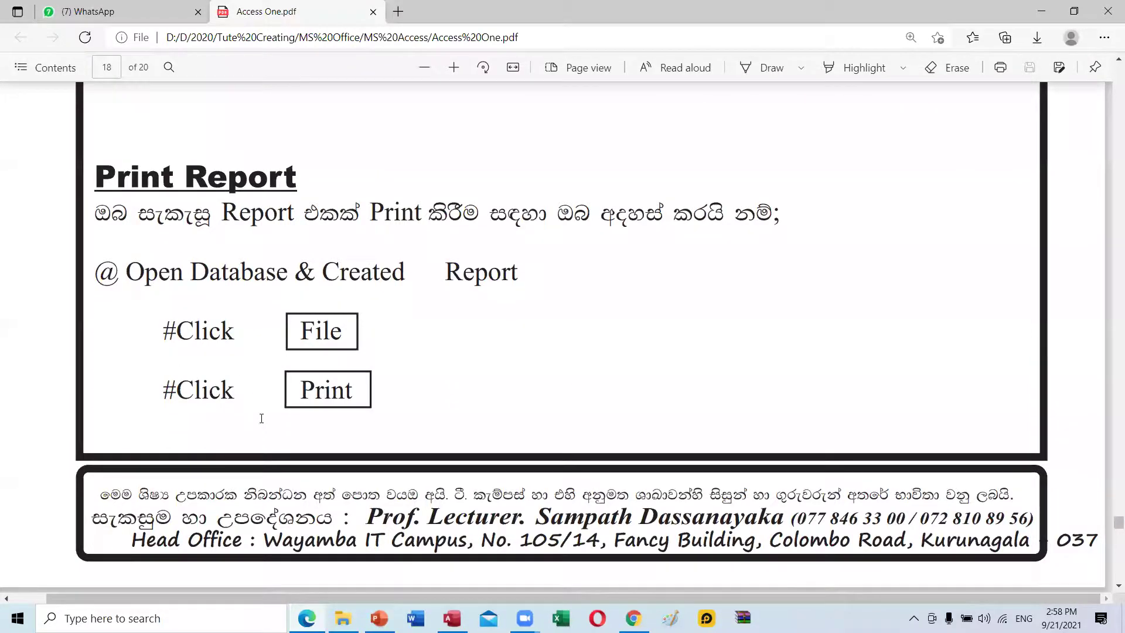
scroll(261, 418, "up", 5)
scroll(226, 397, "up", 6)
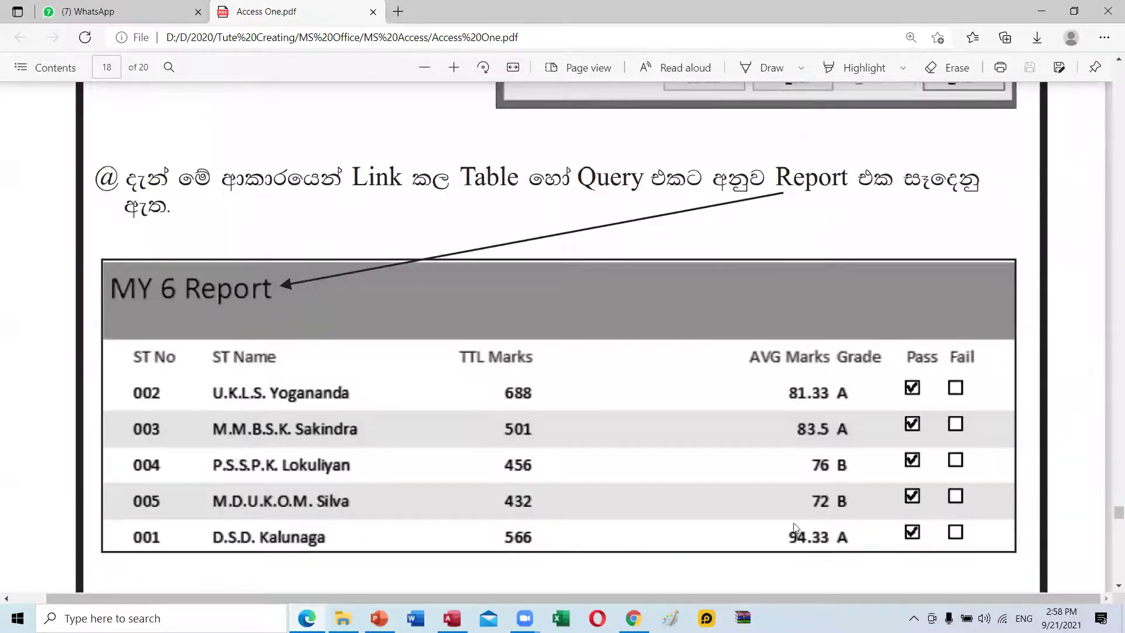
scroll(623, 454, "down", 10)
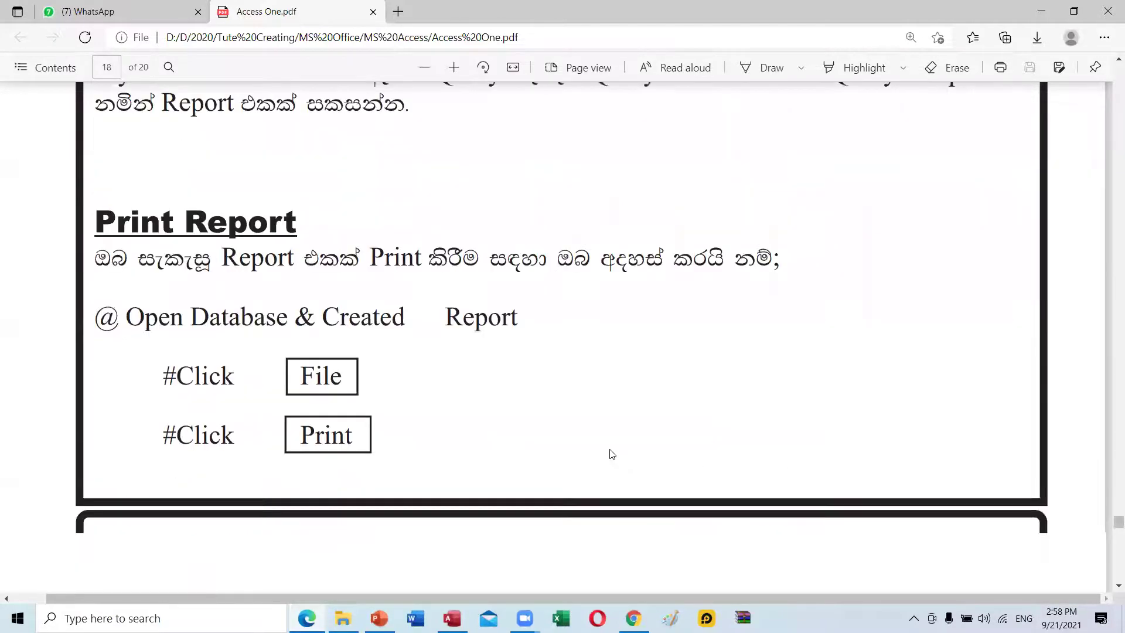
Examine the Print Report instructions, the Print dialog settings, the printer note and LAB Exercise Twelve
scroll(371, 361, "down", 1)
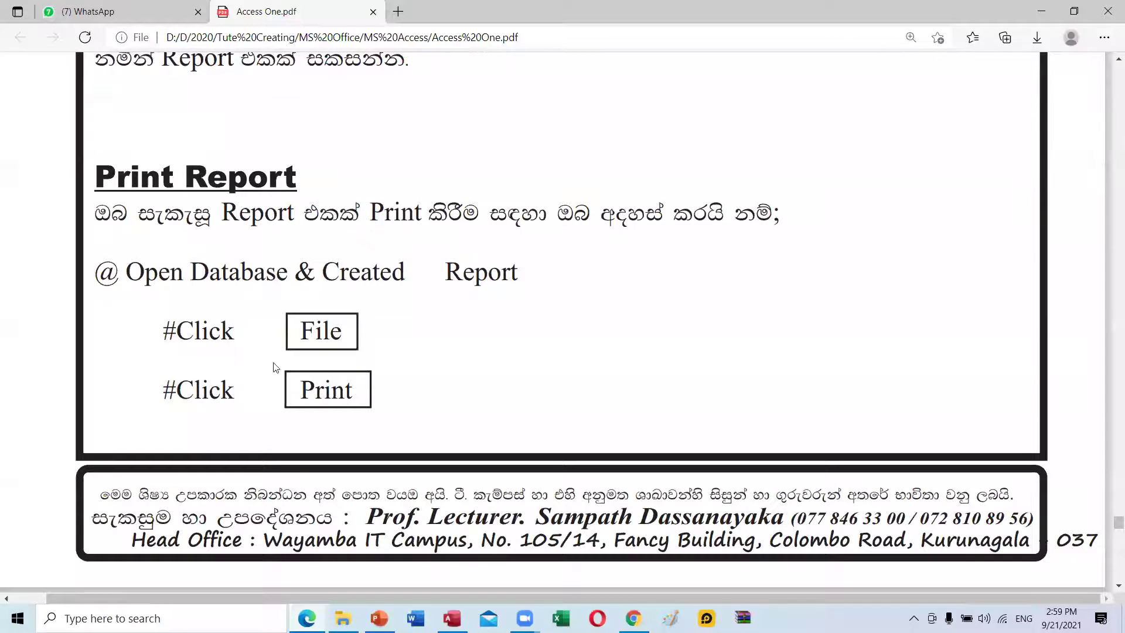
scroll(278, 387, "down", 4)
scroll(210, 459, "down", 4)
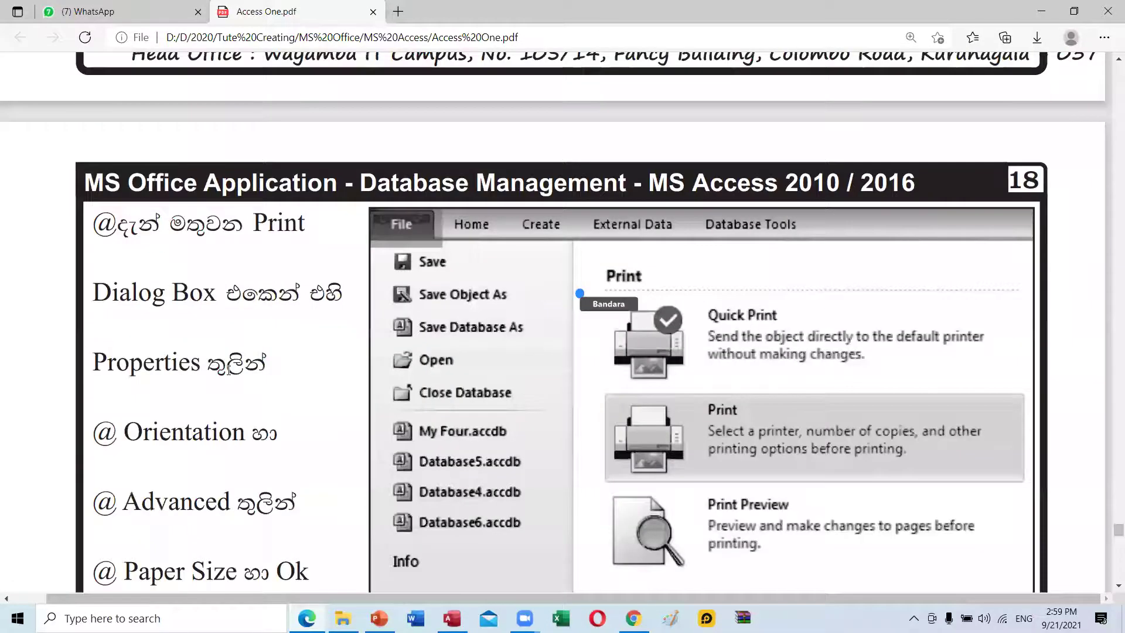
scroll(210, 458, "down", 3)
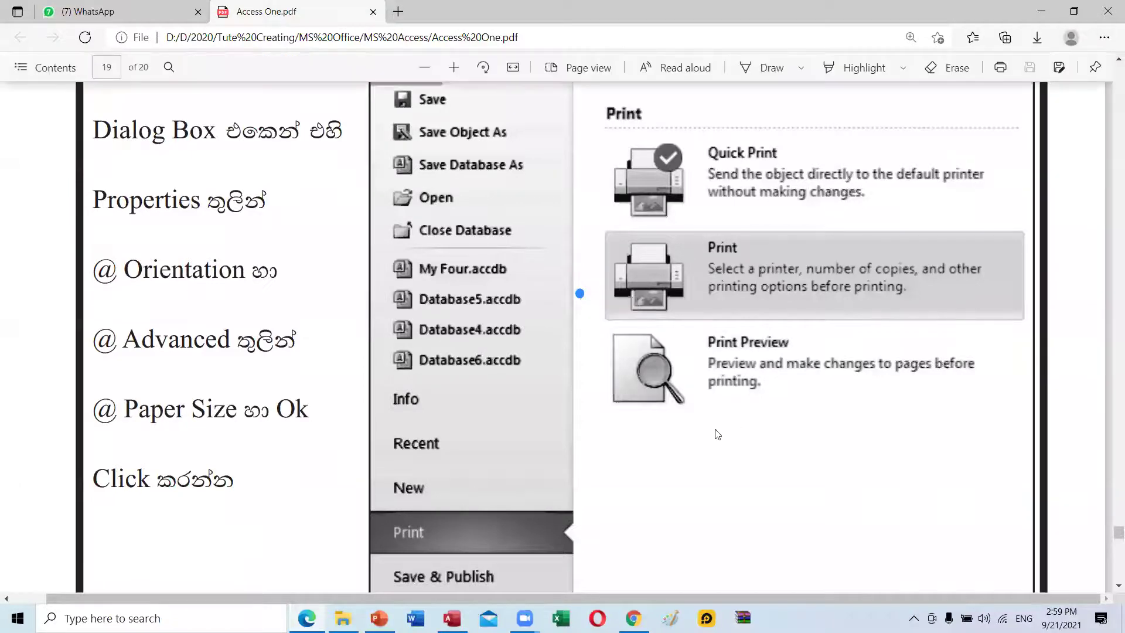
scroll(667, 417, "down", 3)
scroll(668, 402, "down", 6)
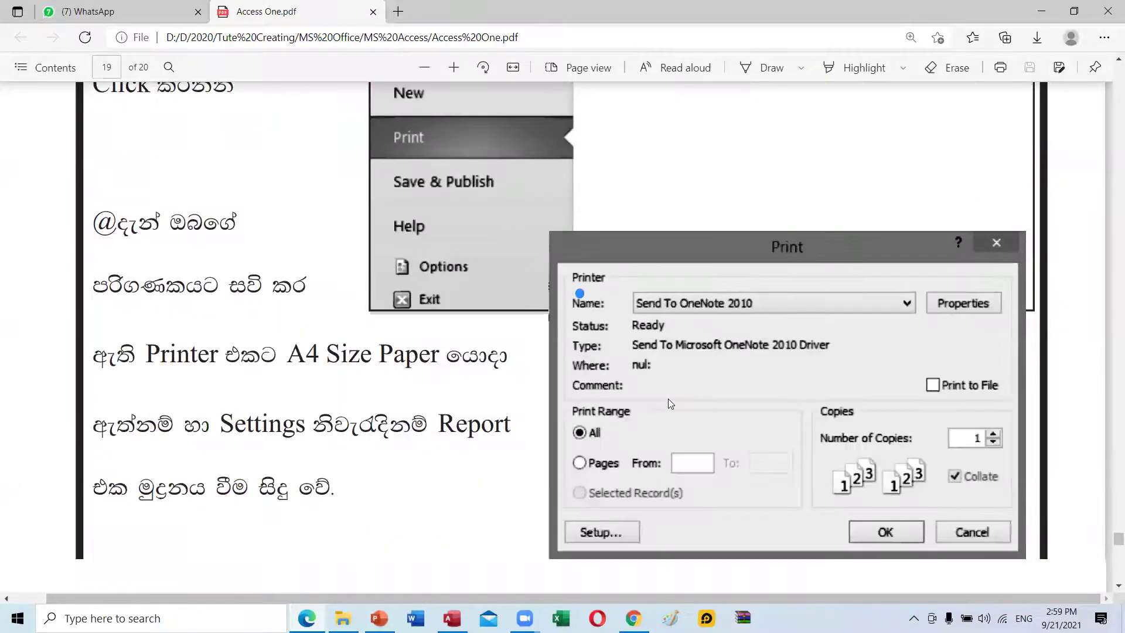
scroll(670, 402, "down", 3)
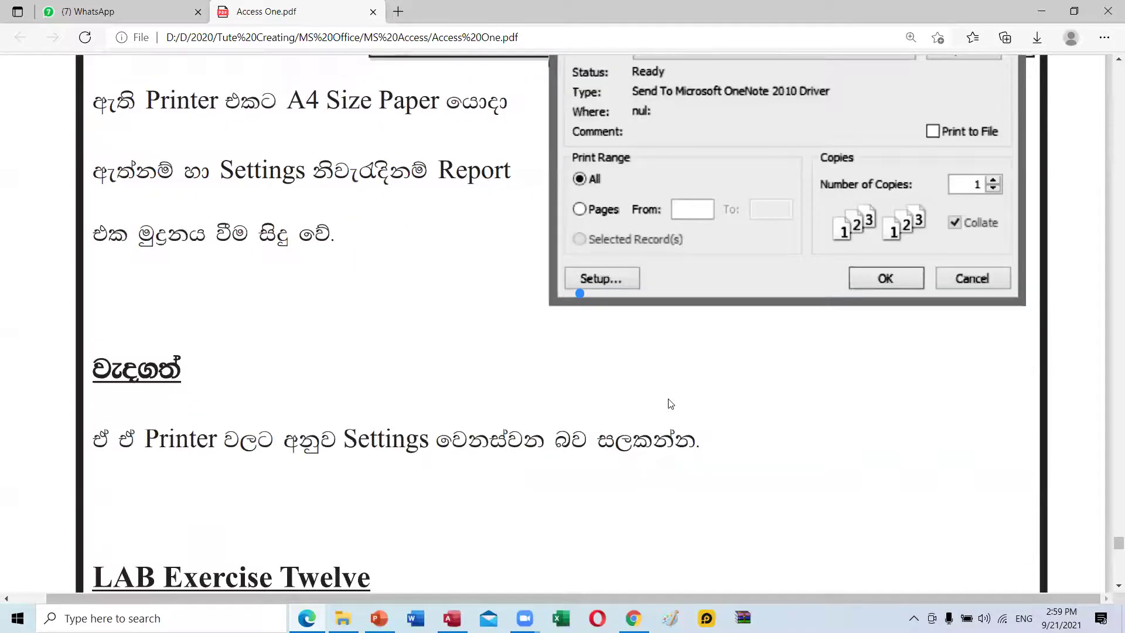
scroll(670, 403, "down", 3)
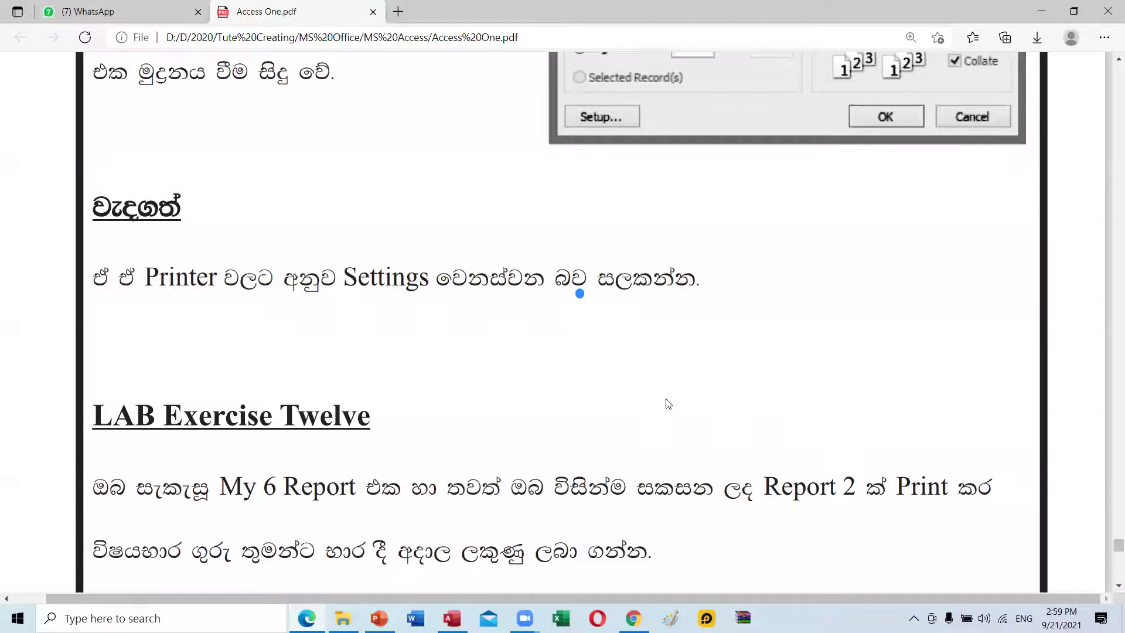
Examine the Print Report page again, covering the Print dialog settings, the printer note and LAB Exercise Twelve
scroll(669, 406, "up", 2)
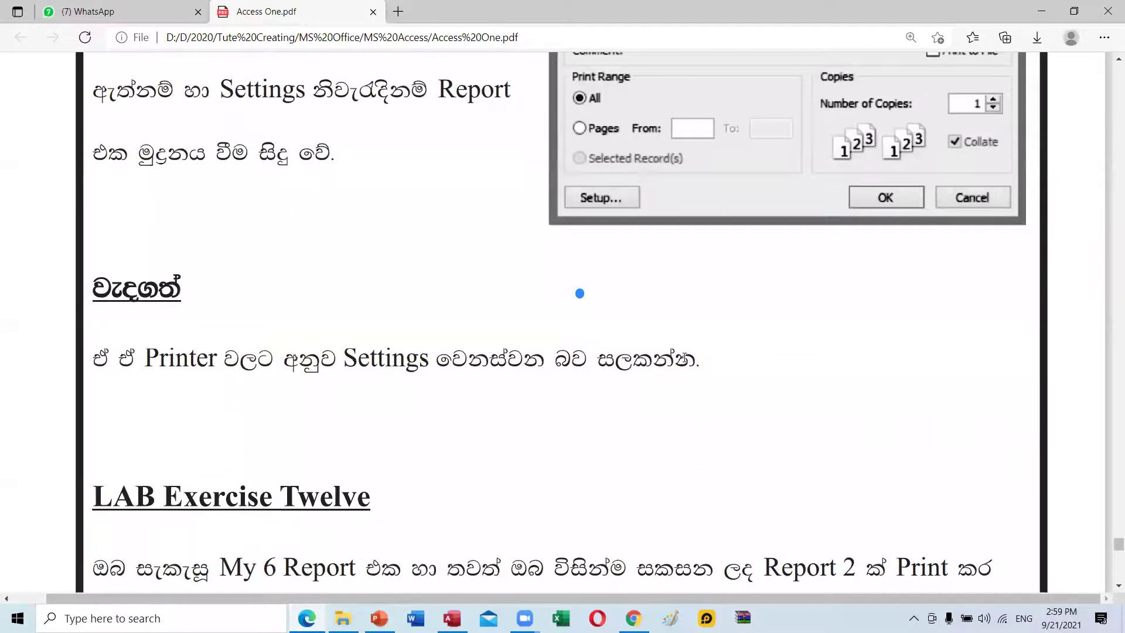
scroll(681, 360, "up", 3)
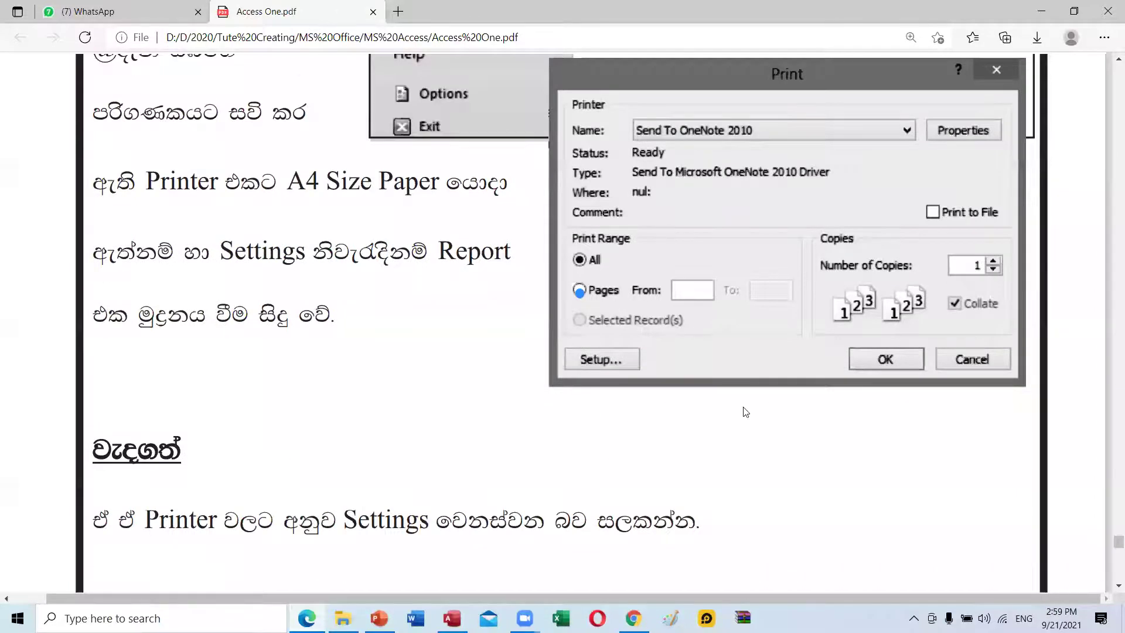
scroll(685, 388, "up", 3)
scroll(744, 376, "down", 3)
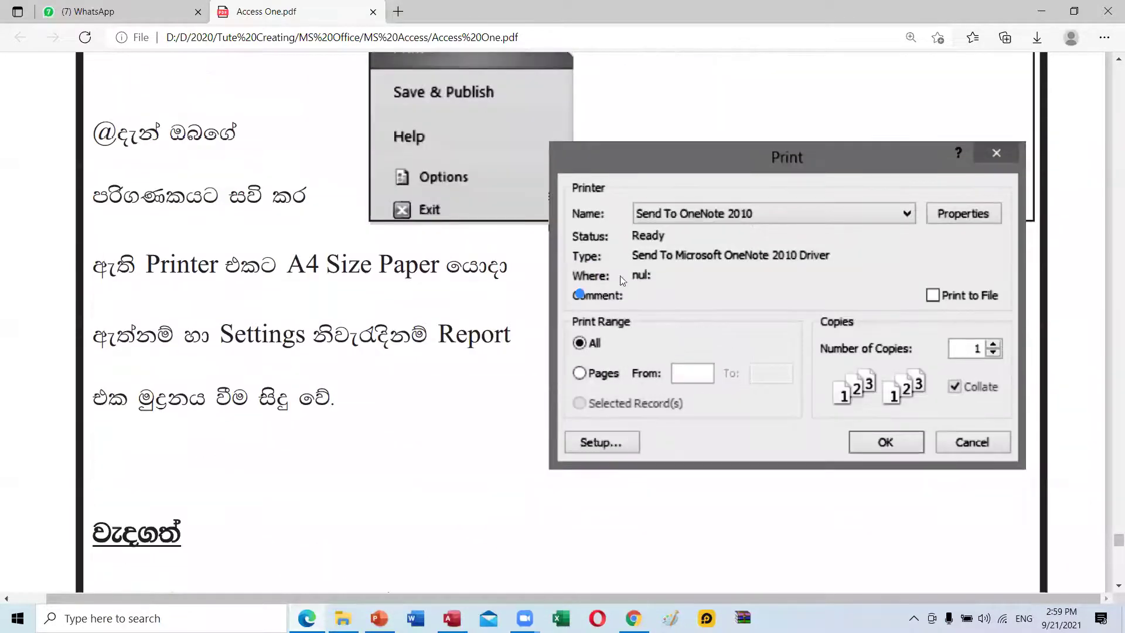
scroll(446, 472, "down", 7)
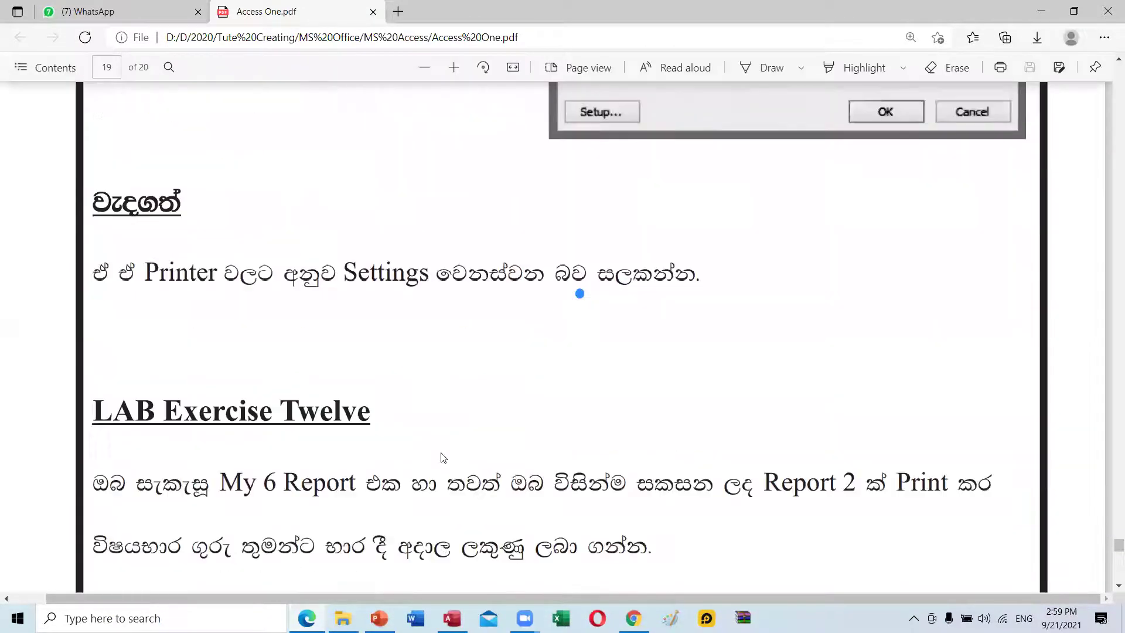
scroll(443, 460, "down", 3)
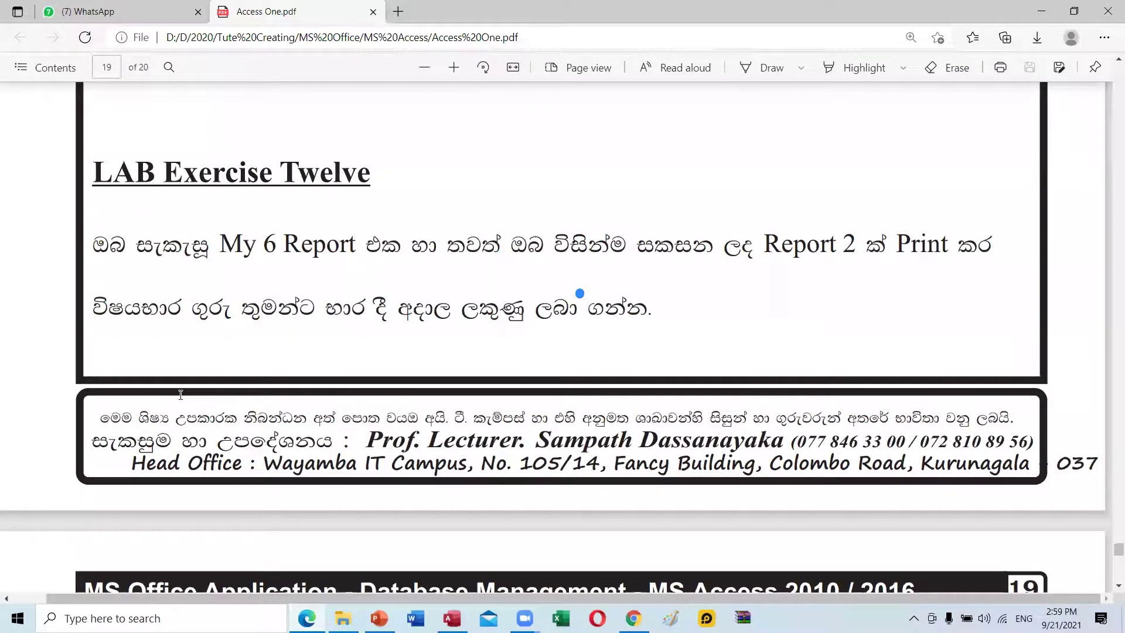
scroll(180, 395, "up", 10)
scroll(180, 395, "up", 10)
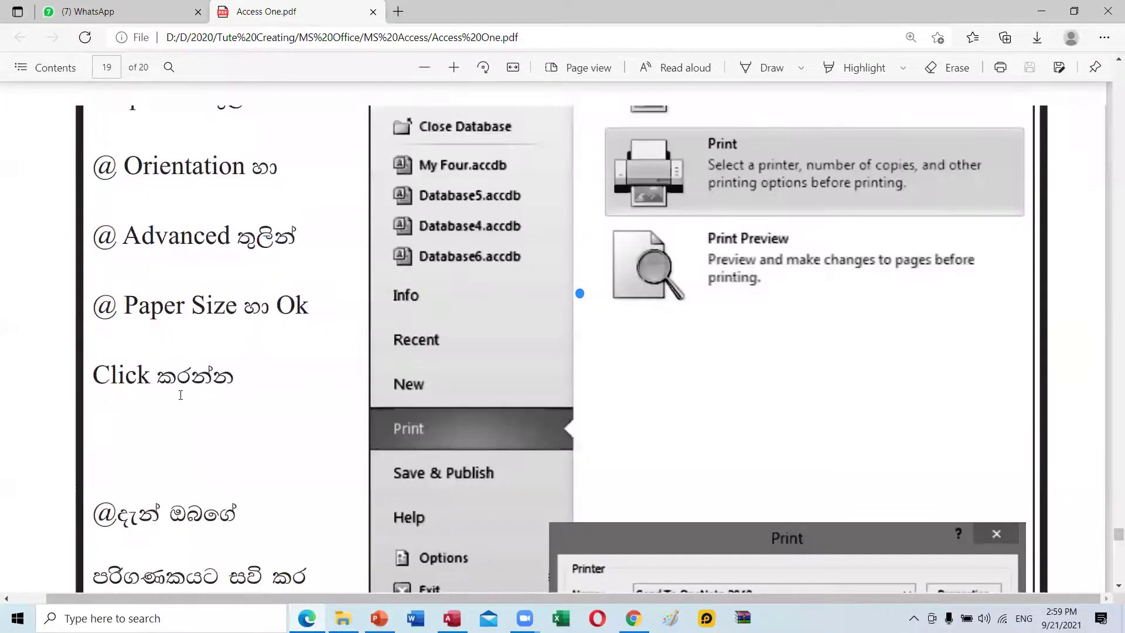
scroll(181, 394, "up", 5)
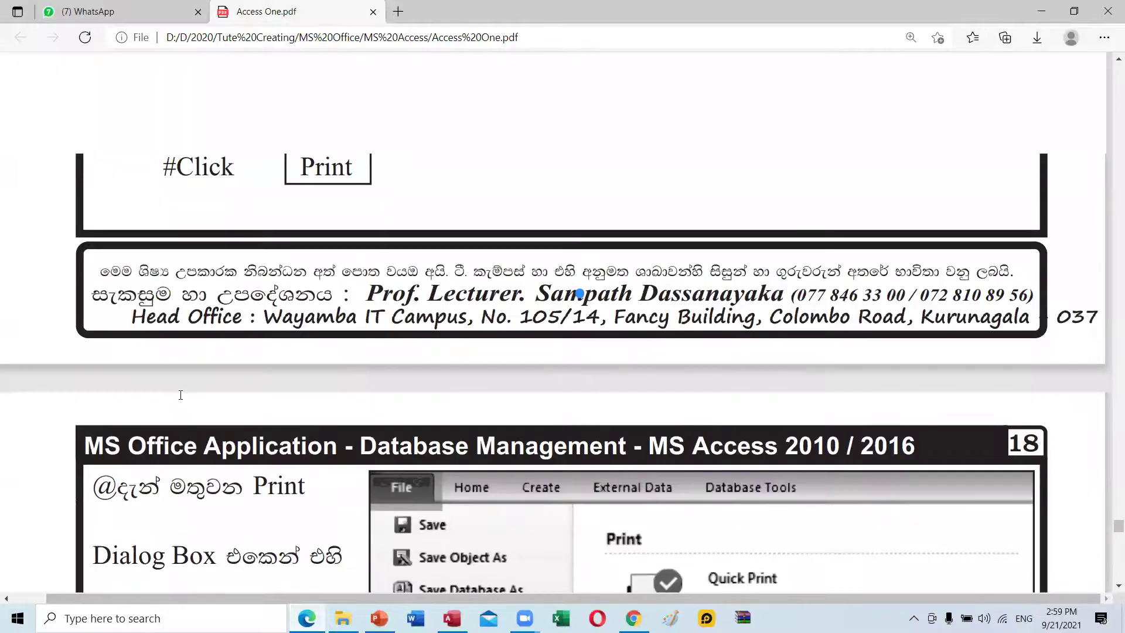
scroll(181, 394, "down", 12)
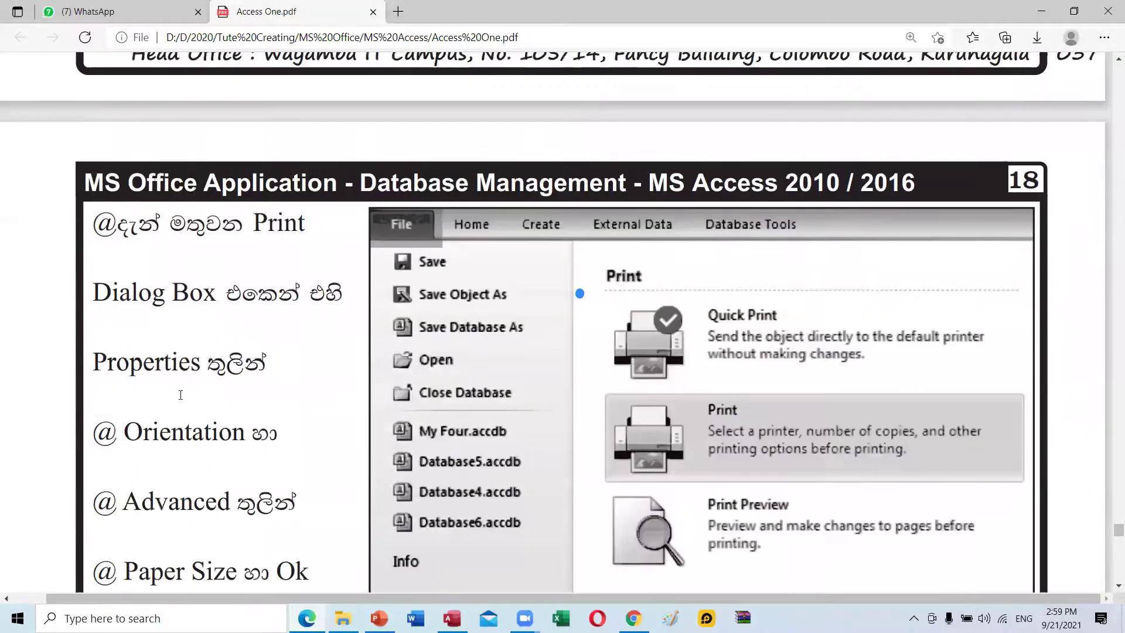
scroll(180, 394, "down", 13)
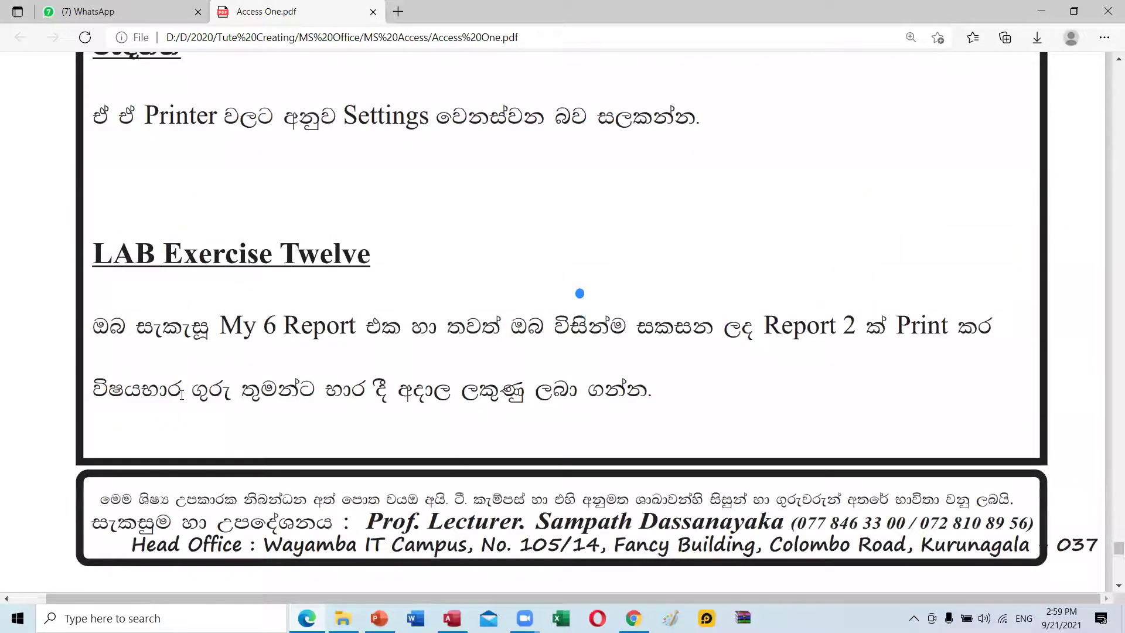
scroll(181, 394, "down", 2)
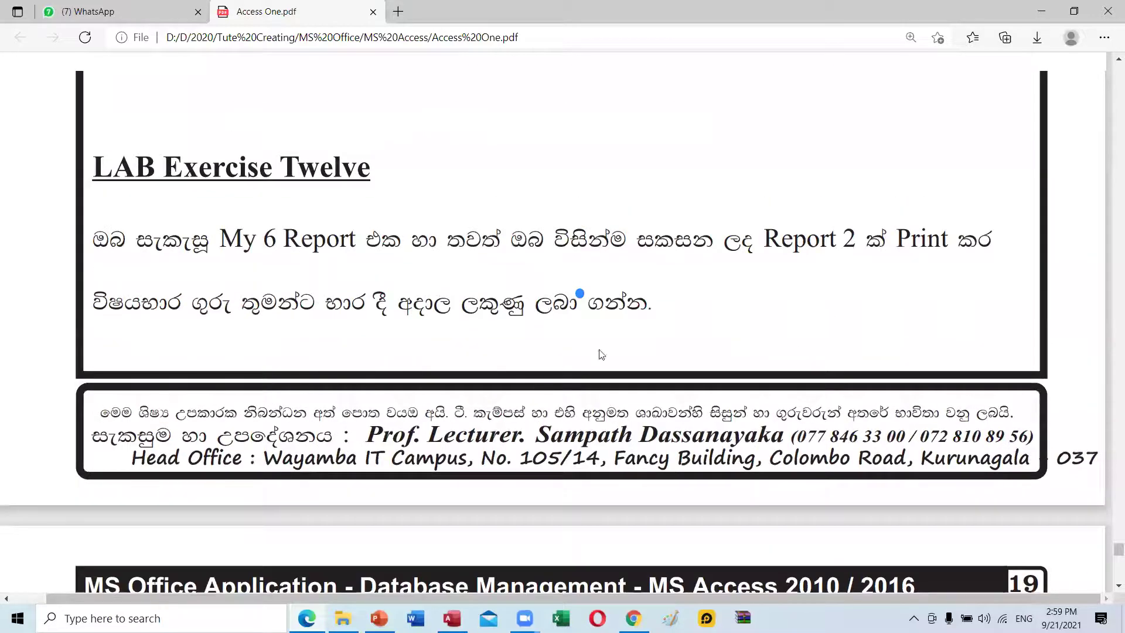
scroll(526, 306, "up", 1)
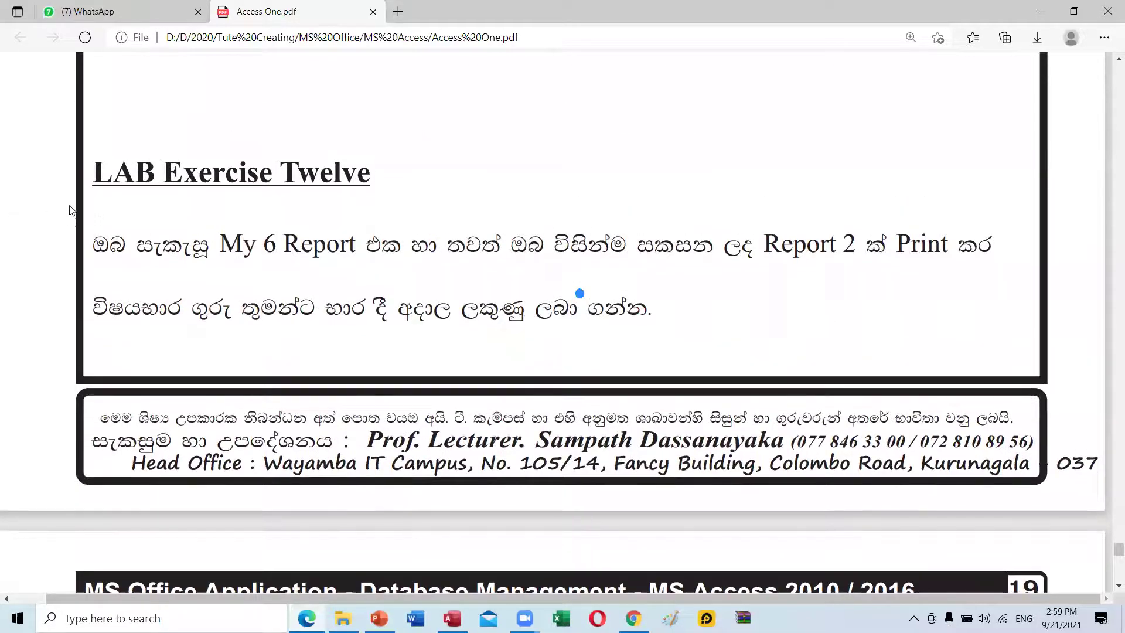
scroll(42, 309, "down", 5)
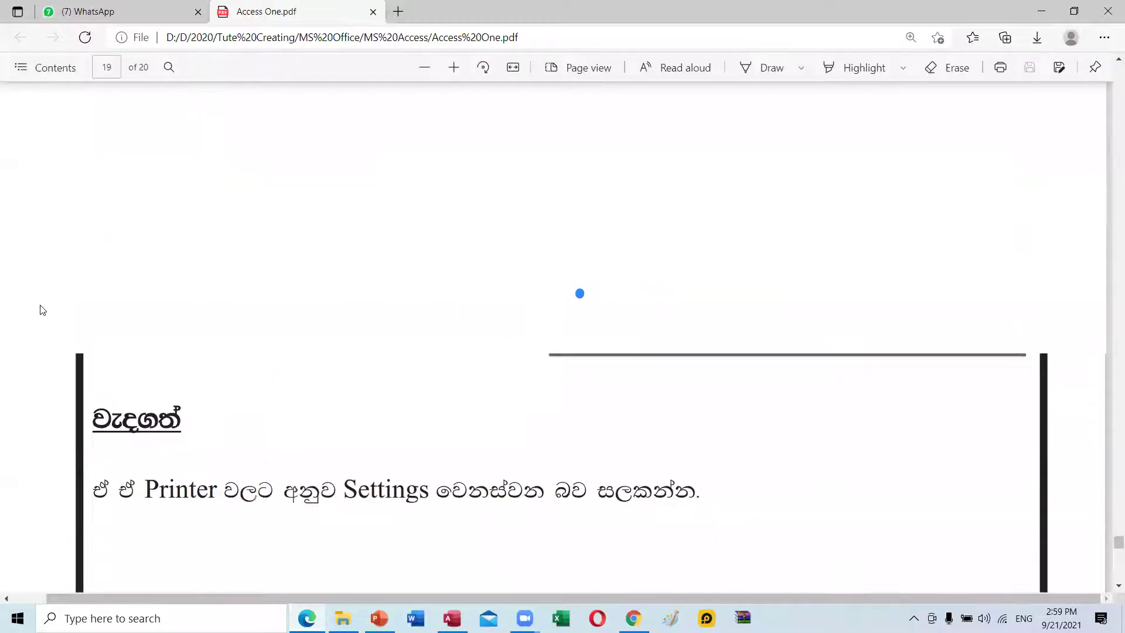
Go back through the Print Report section, LAB Exercise Eleven and the Report Wizard instructions to LAB Exercise Ten
scroll(42, 310, "up", 3)
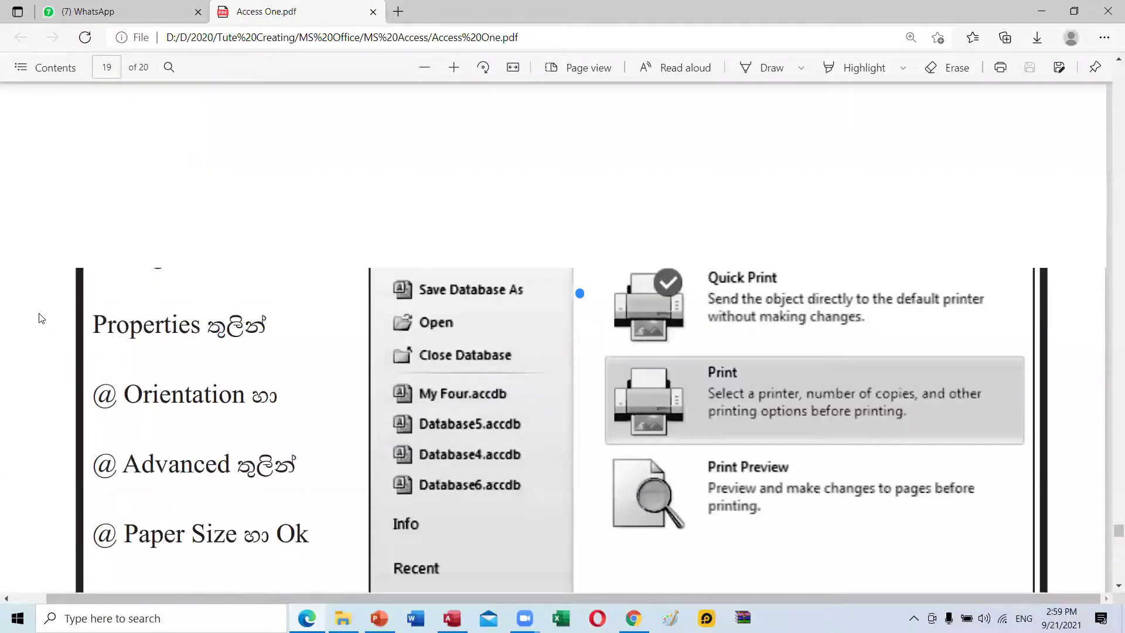
scroll(41, 318, "up", 5)
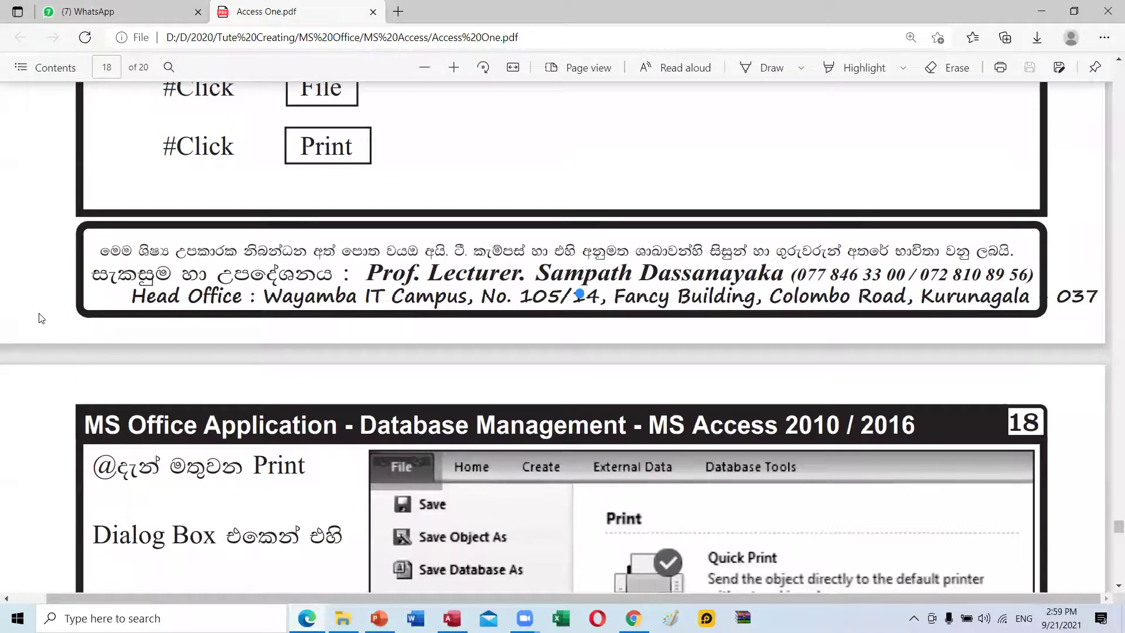
scroll(41, 318, "up", 8)
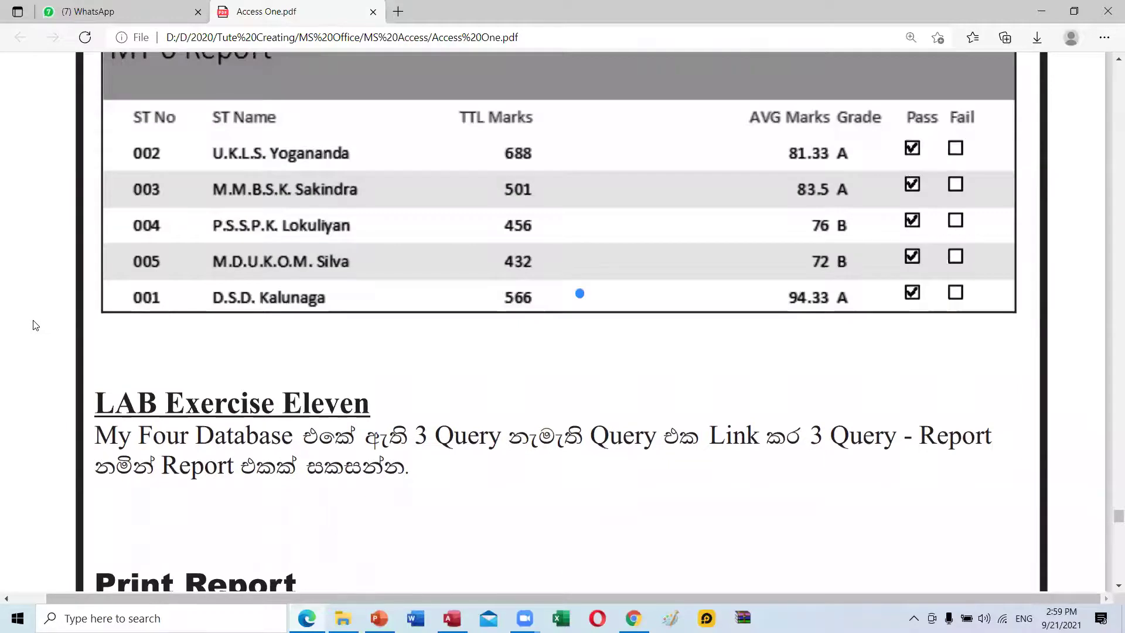
scroll(35, 325, "up", 8)
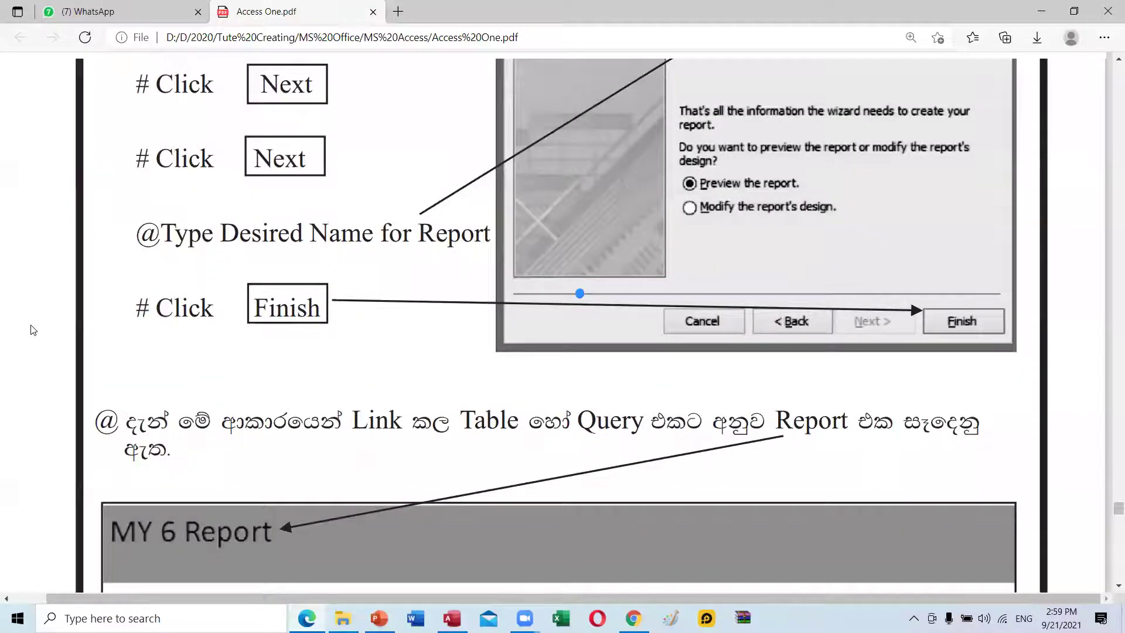
scroll(34, 330, "up", 8)
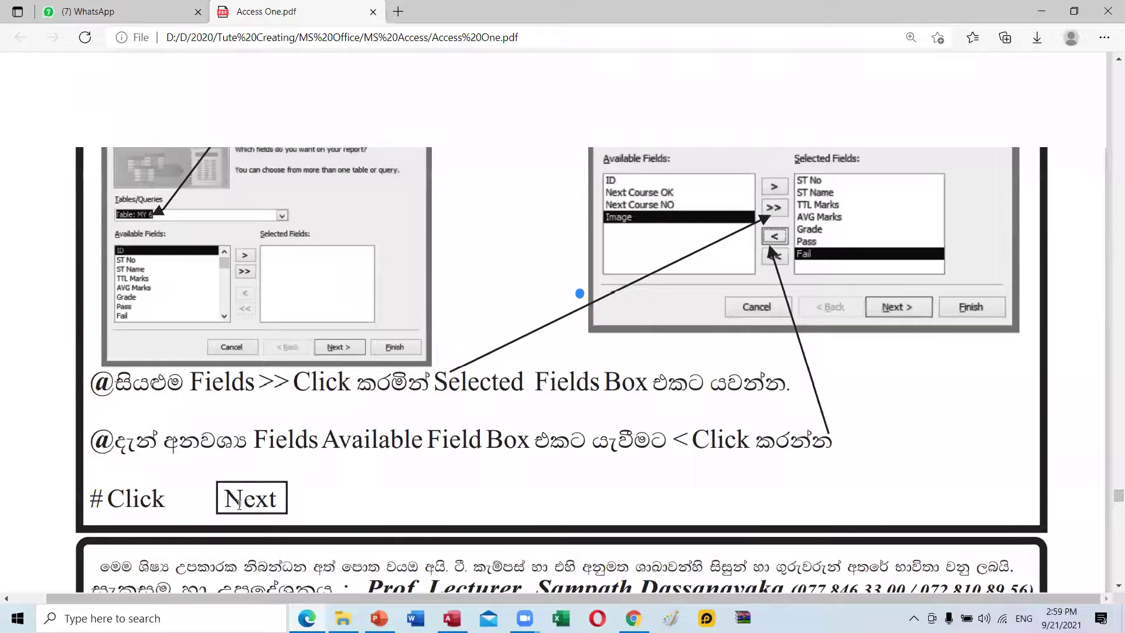
scroll(239, 505, "up", 6)
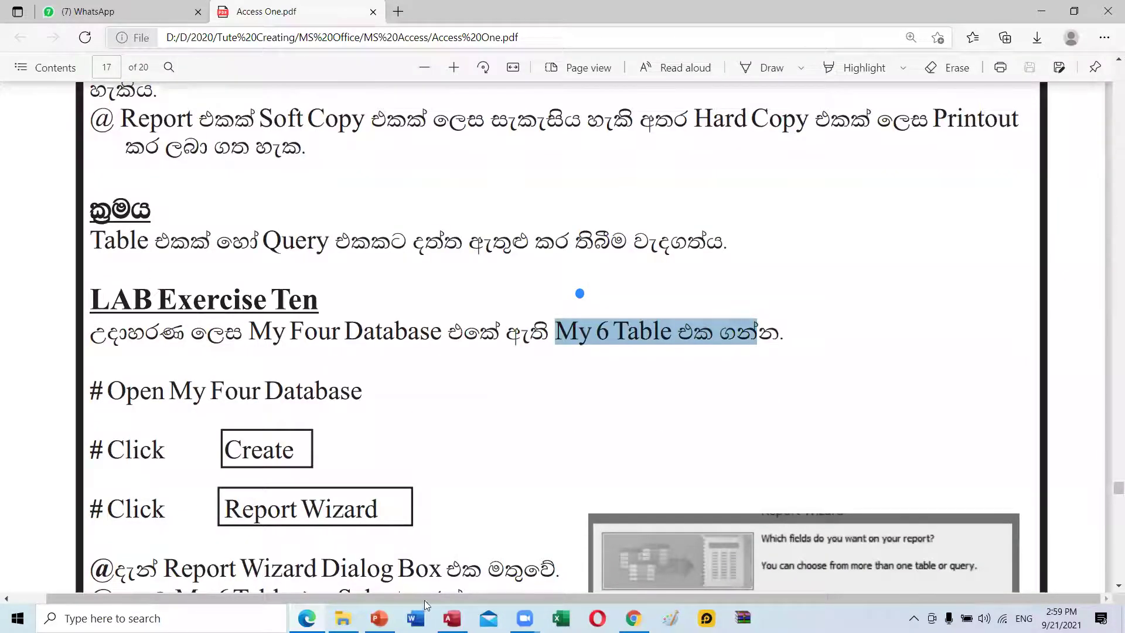
Switch to Access, open the Four database and view its Me 3 table, dismissing the security warning
left_click(452, 618)
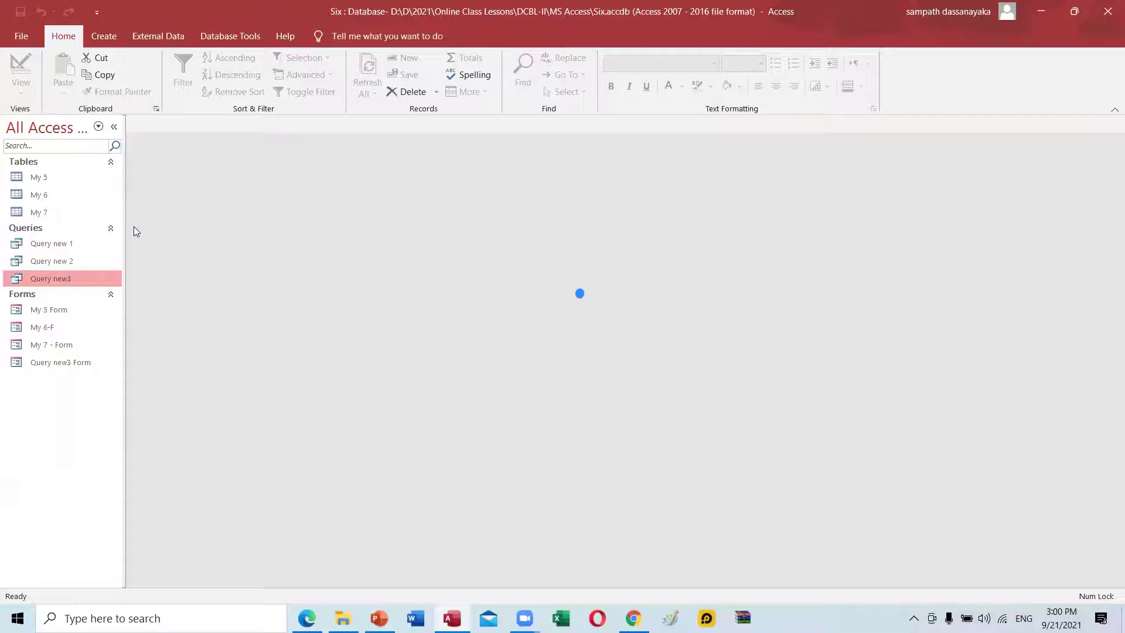
key("ctrl+o")
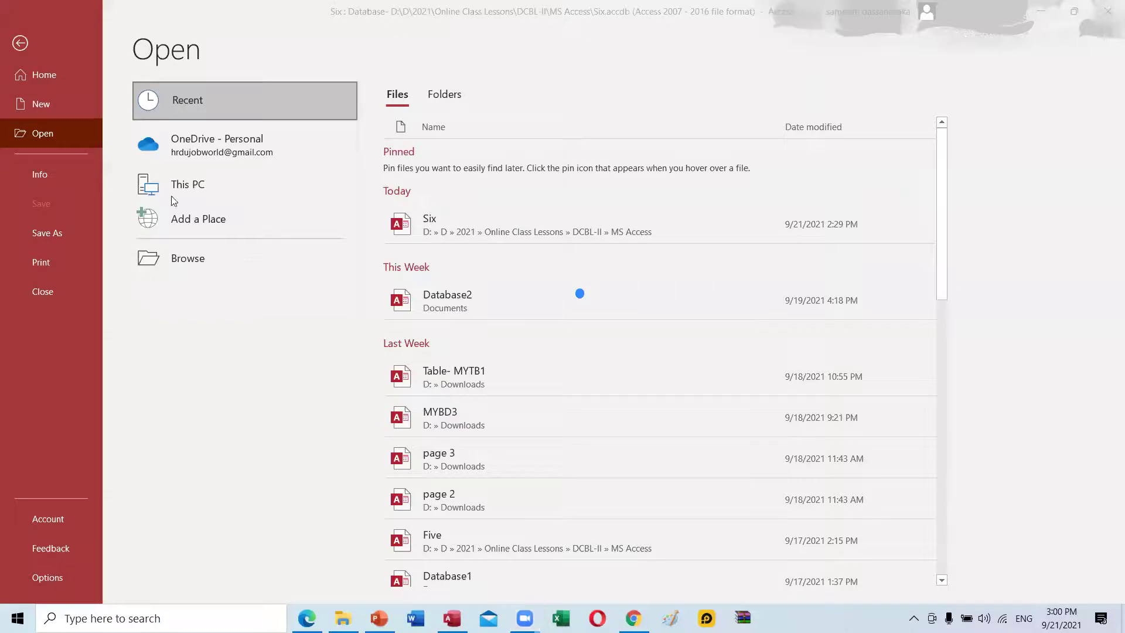
left_click(188, 259)
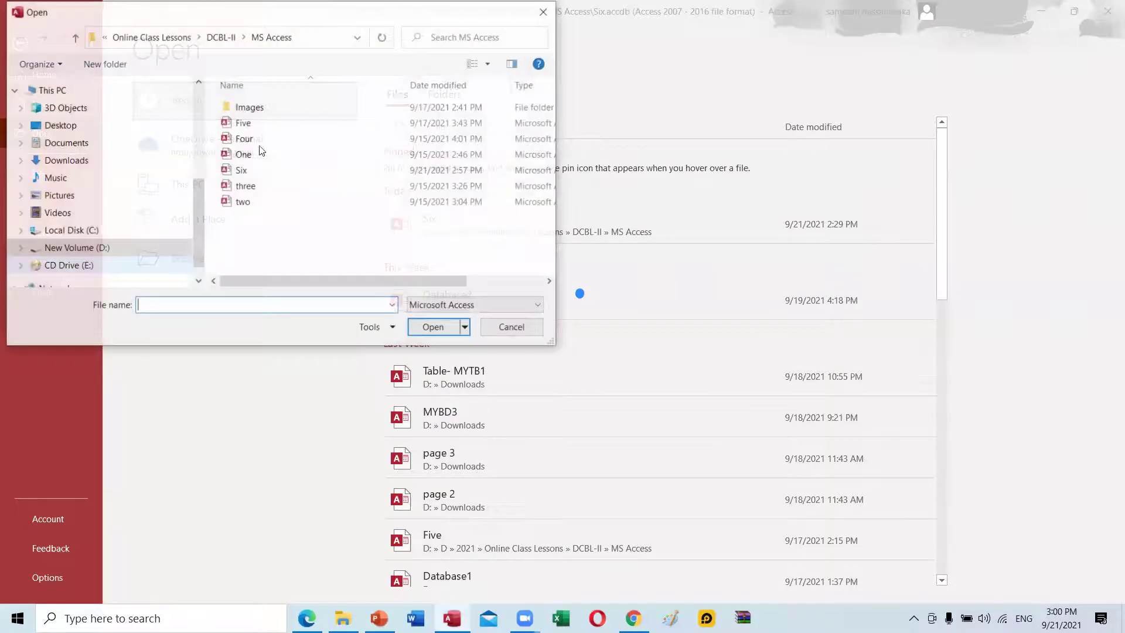
left_click(260, 140)
key("Return")
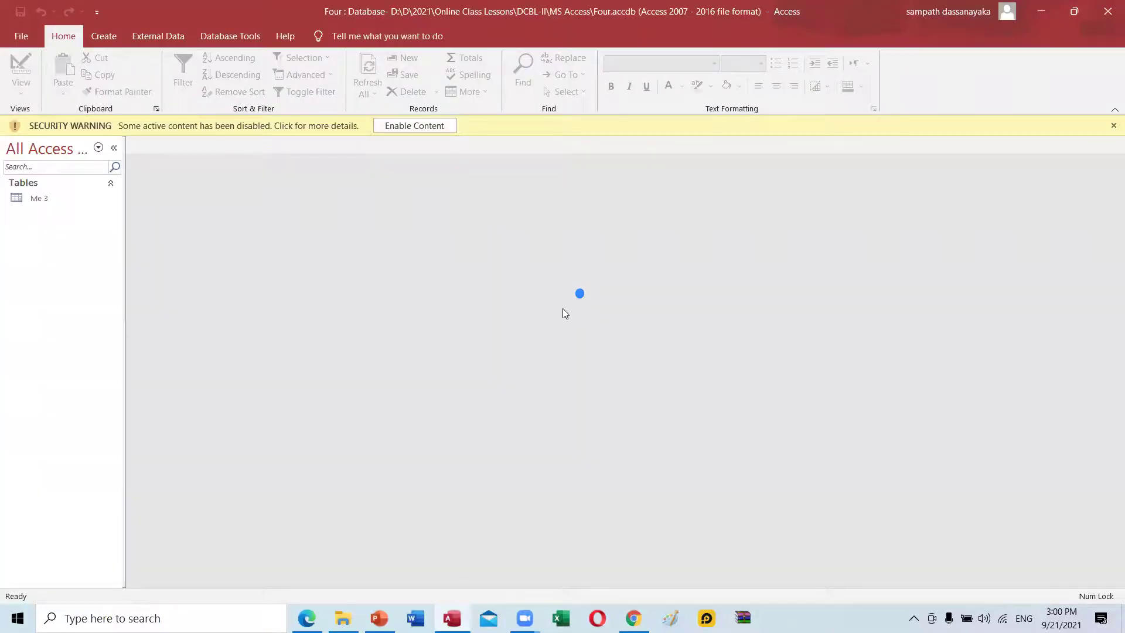
left_click(43, 198)
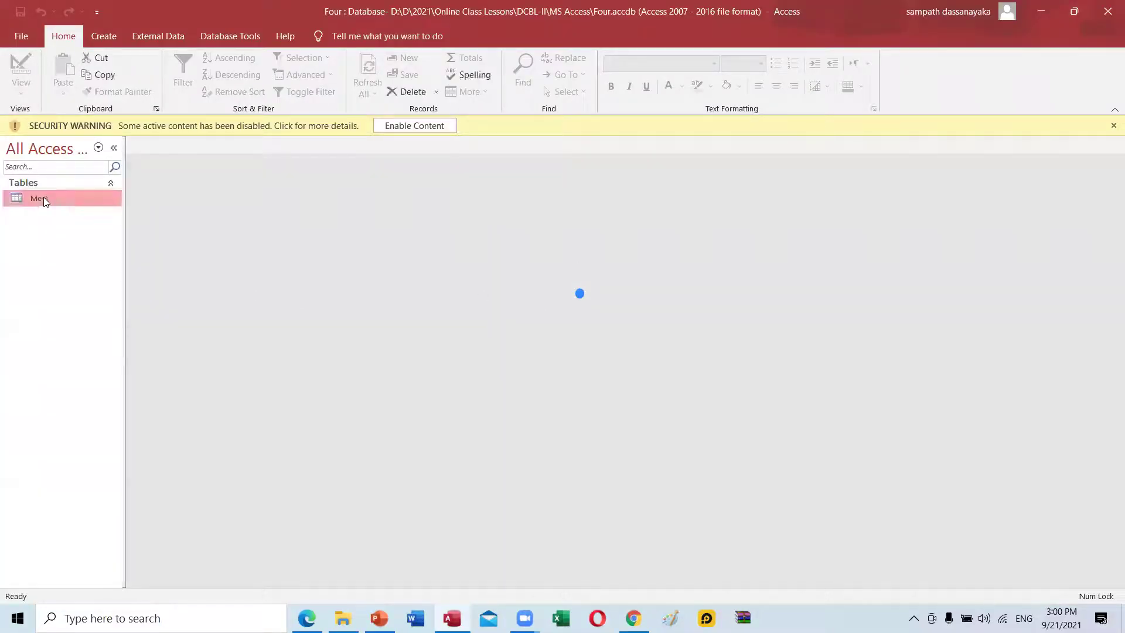
double_click(43, 198)
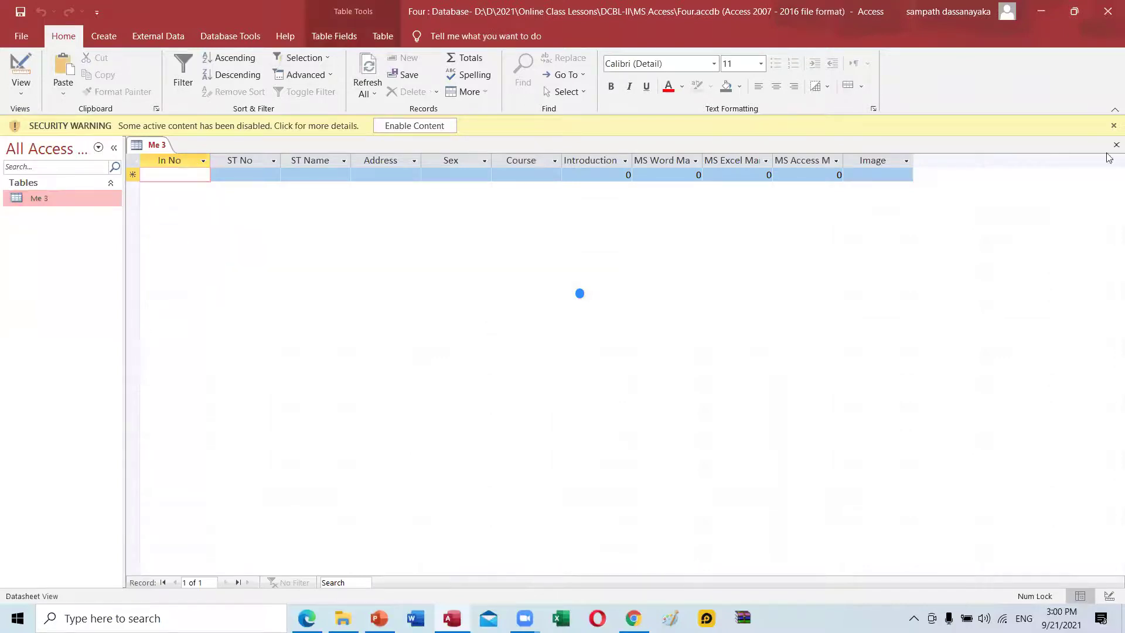
left_click(1113, 126)
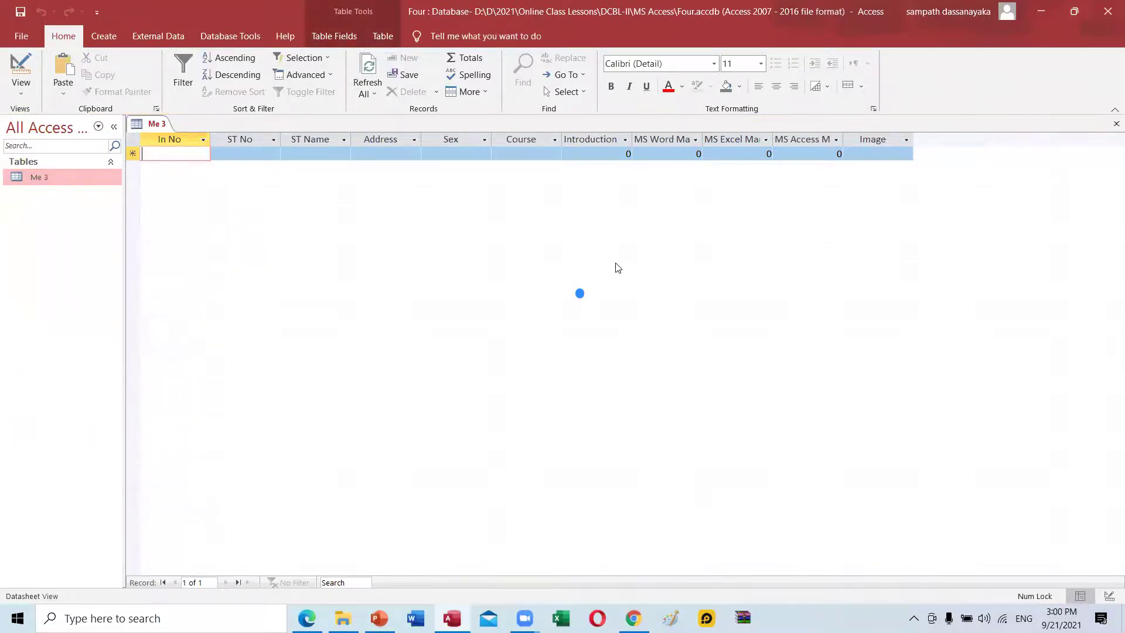
Open the database named three, view its Me 2 table and close the table
key("ctrl+o")
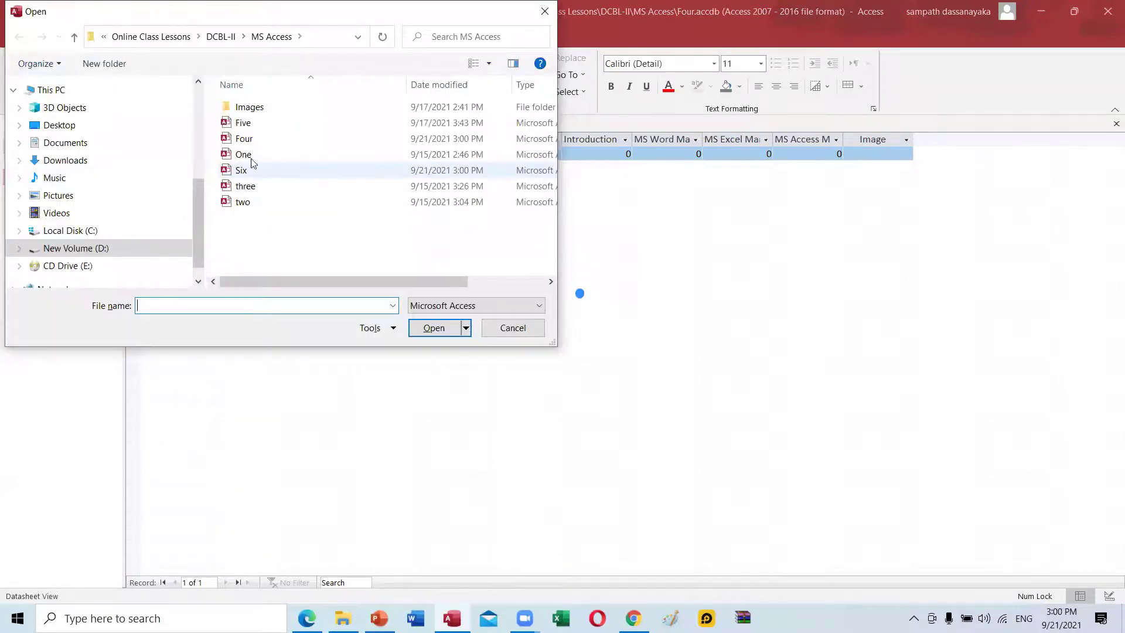
double_click(249, 187)
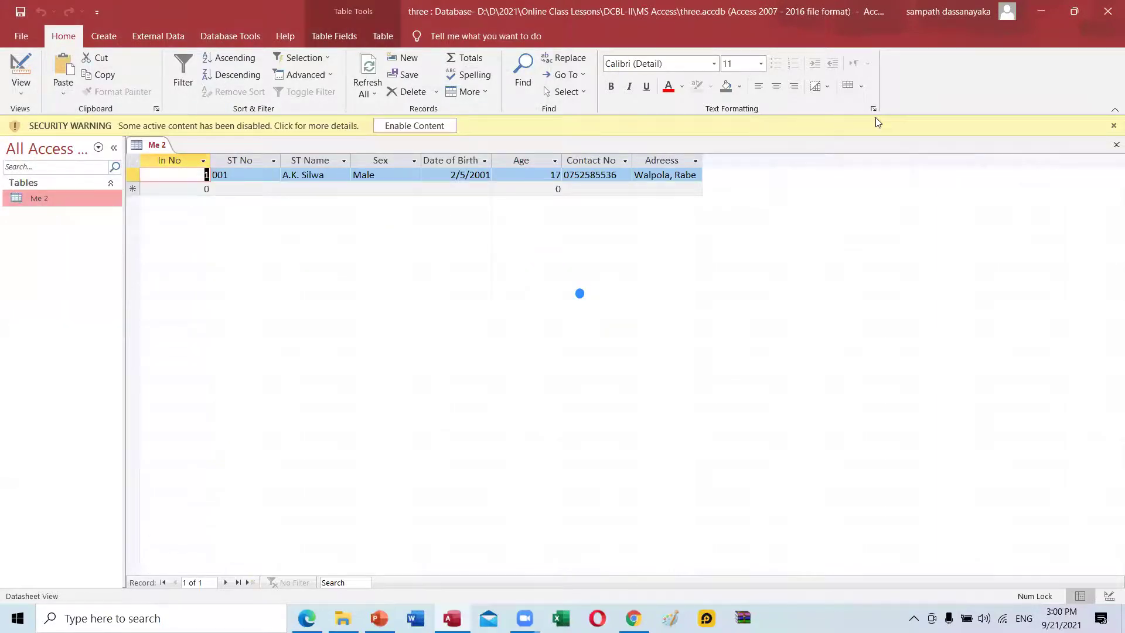
left_click(1109, 147)
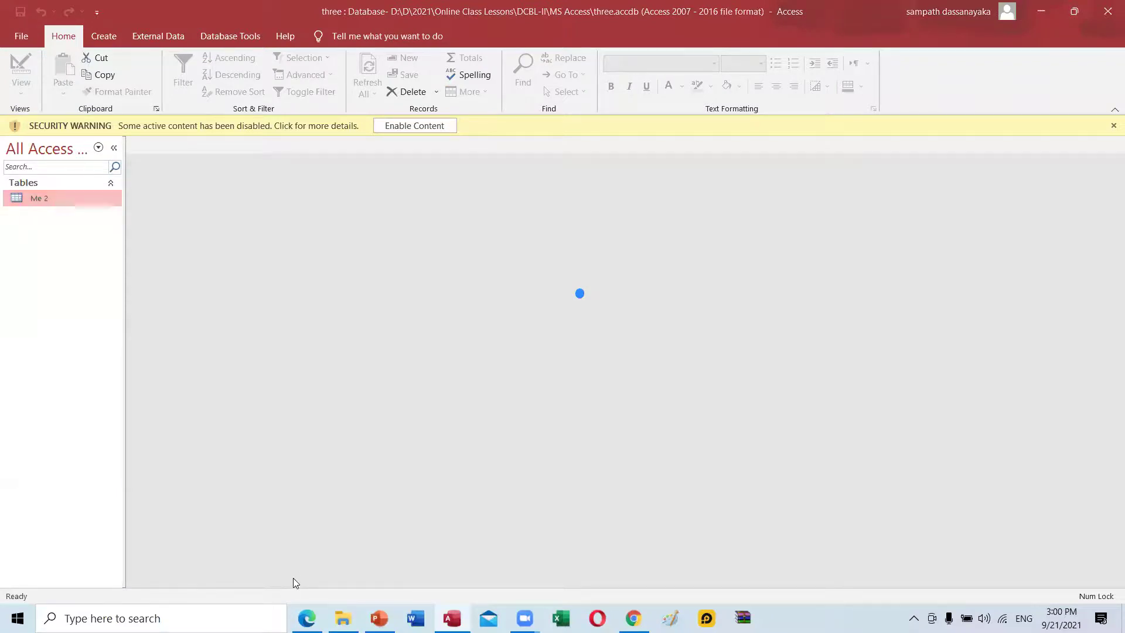
Open the database named two and view the records of its First me table
key("ctrl+o")
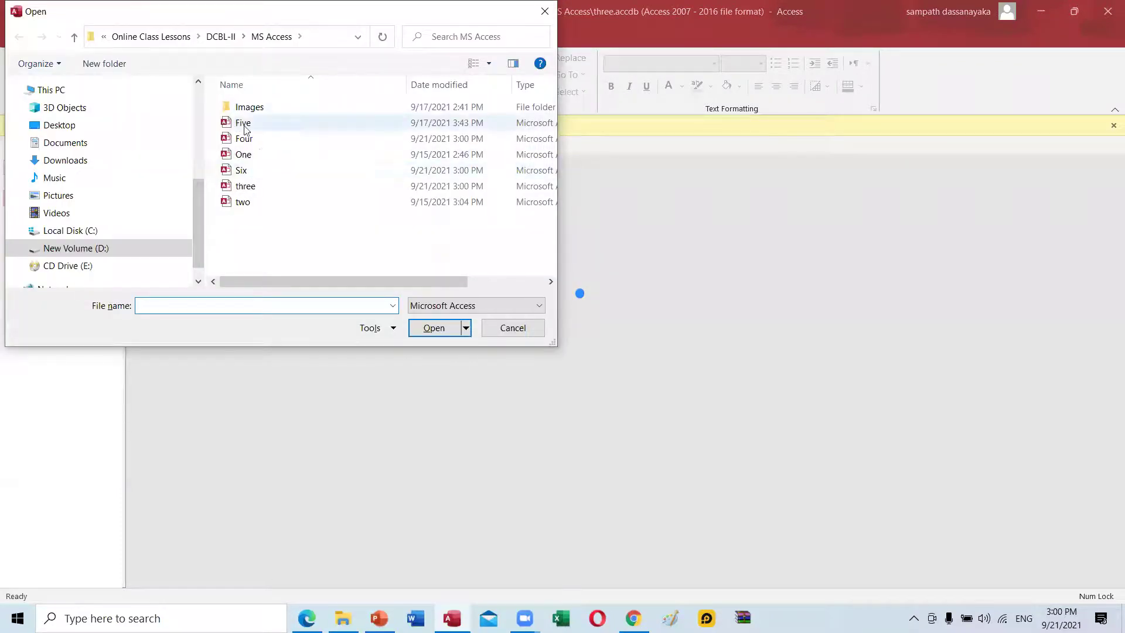
double_click(254, 202)
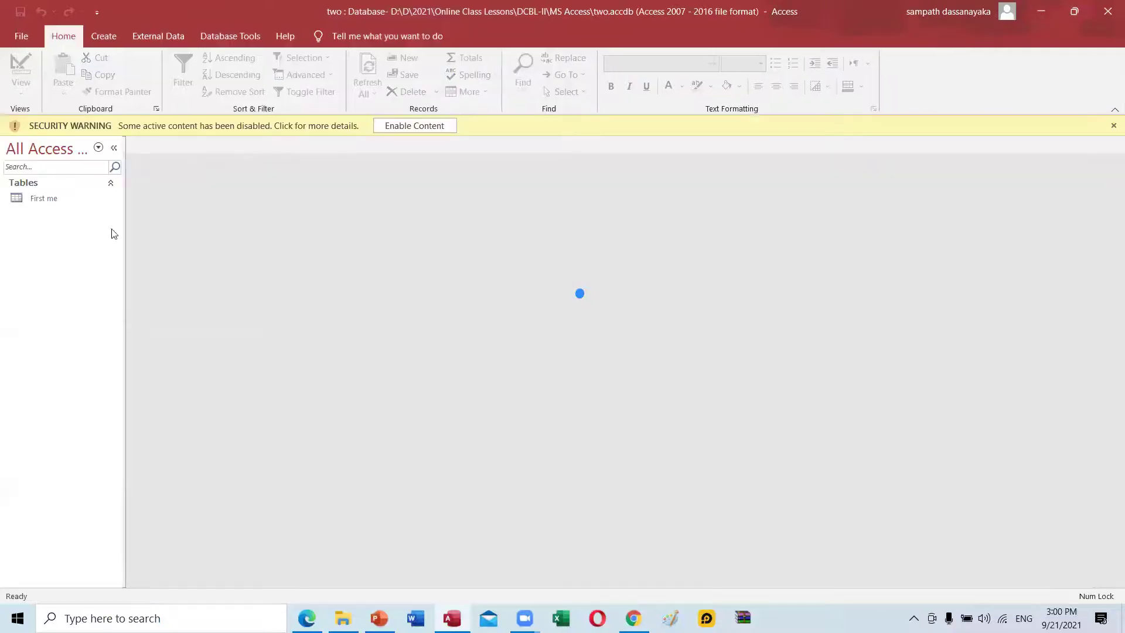
double_click(46, 202)
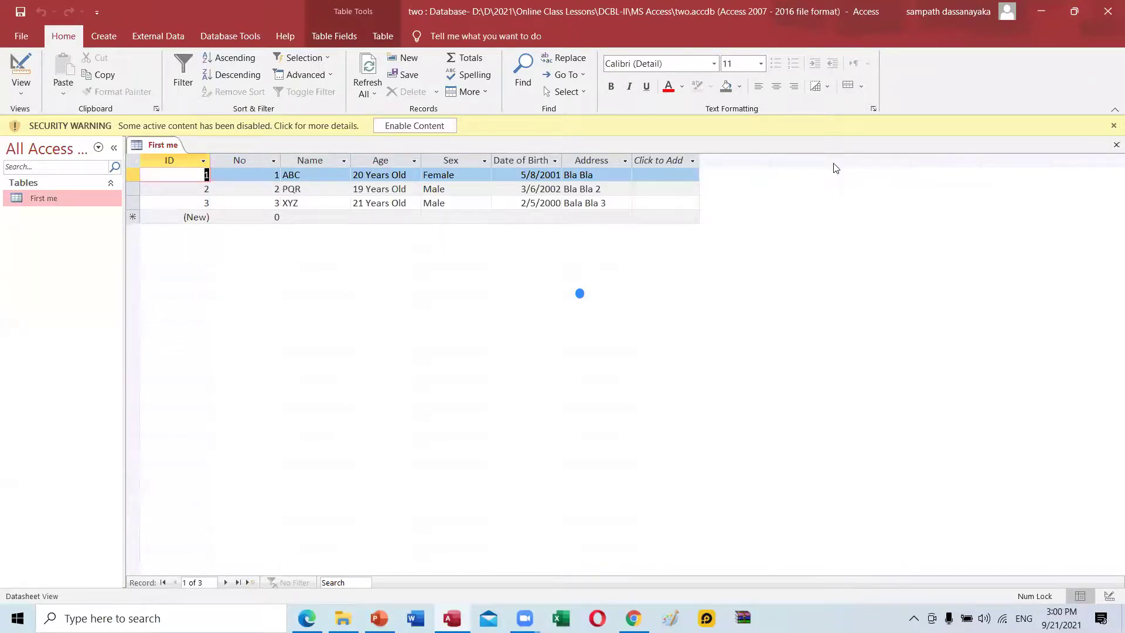
Open the One database to check its contents, close it and reopen the database named two
key("ctrl+o")
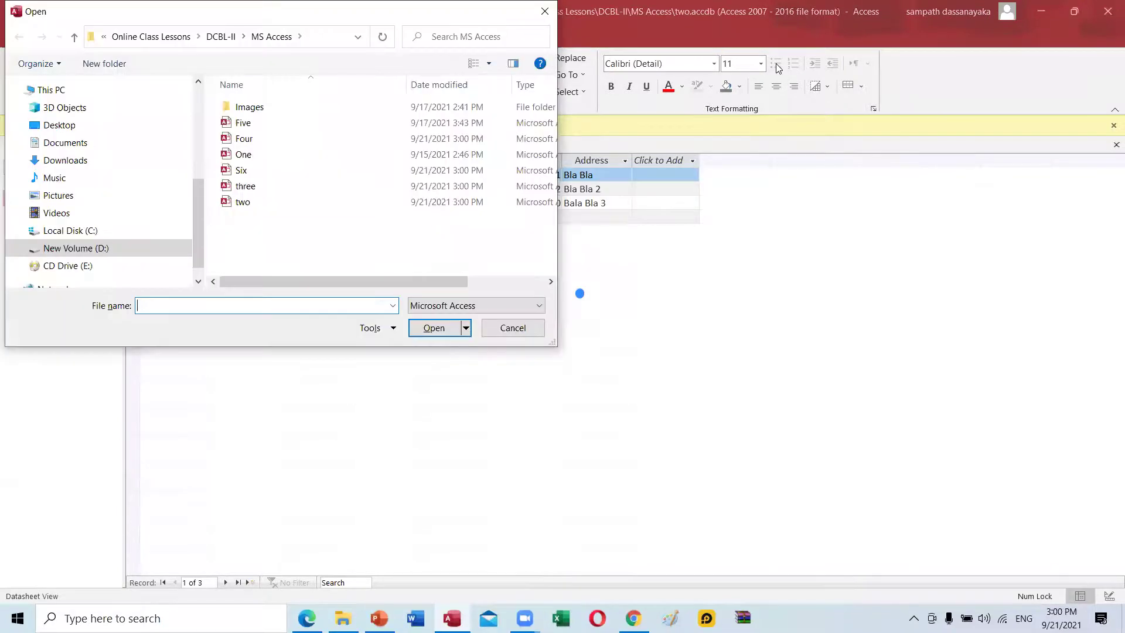
double_click(262, 154)
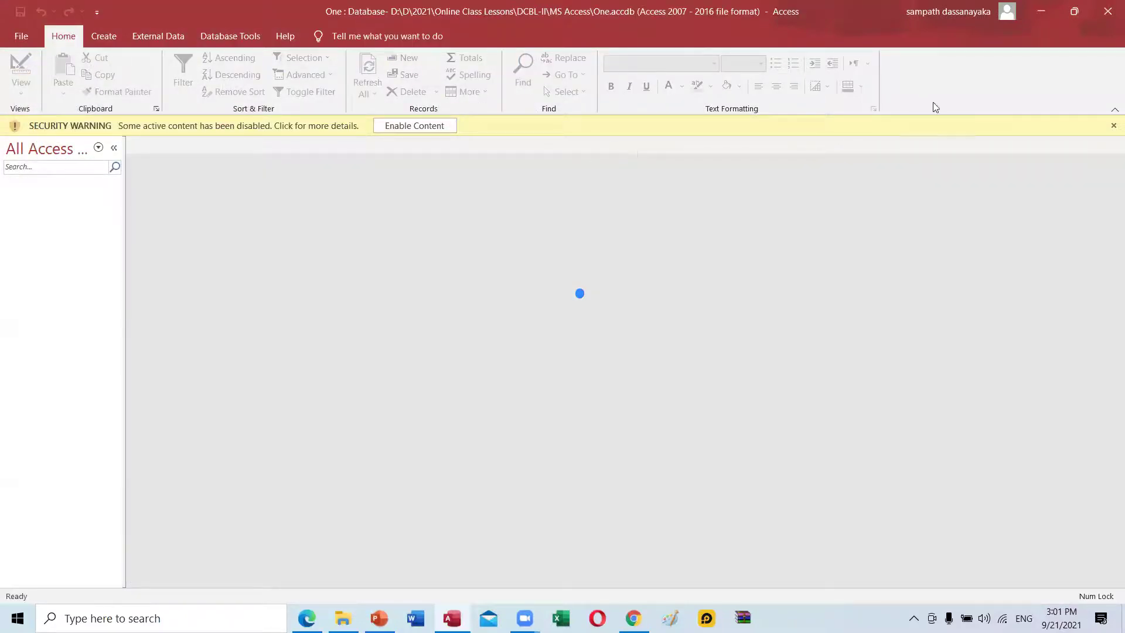
left_click(1109, 13)
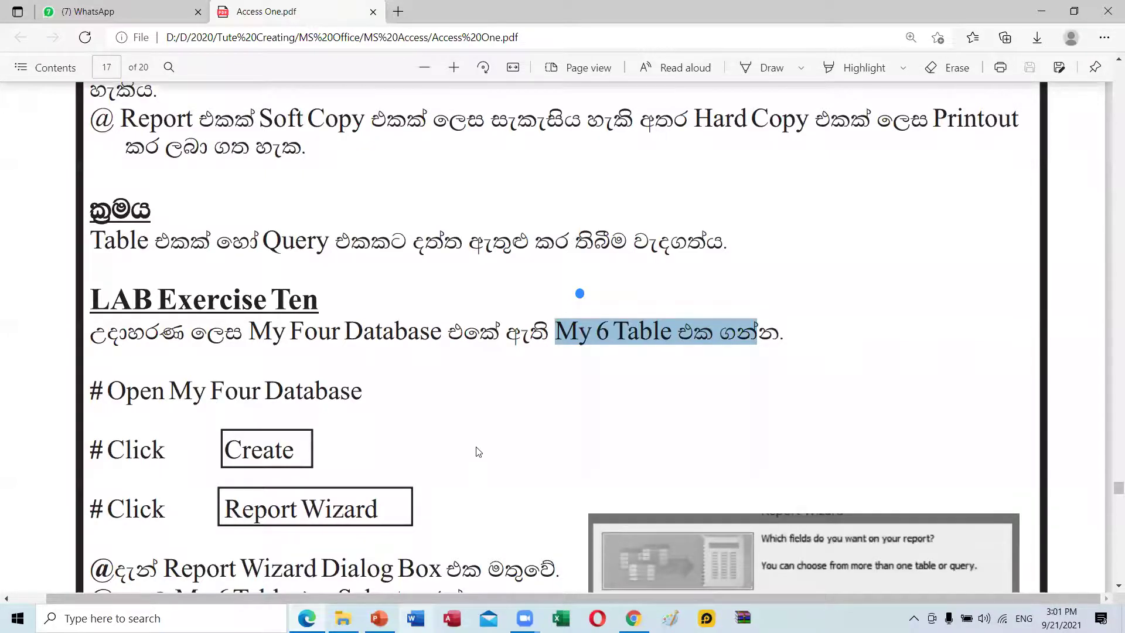
left_click(258, 367)
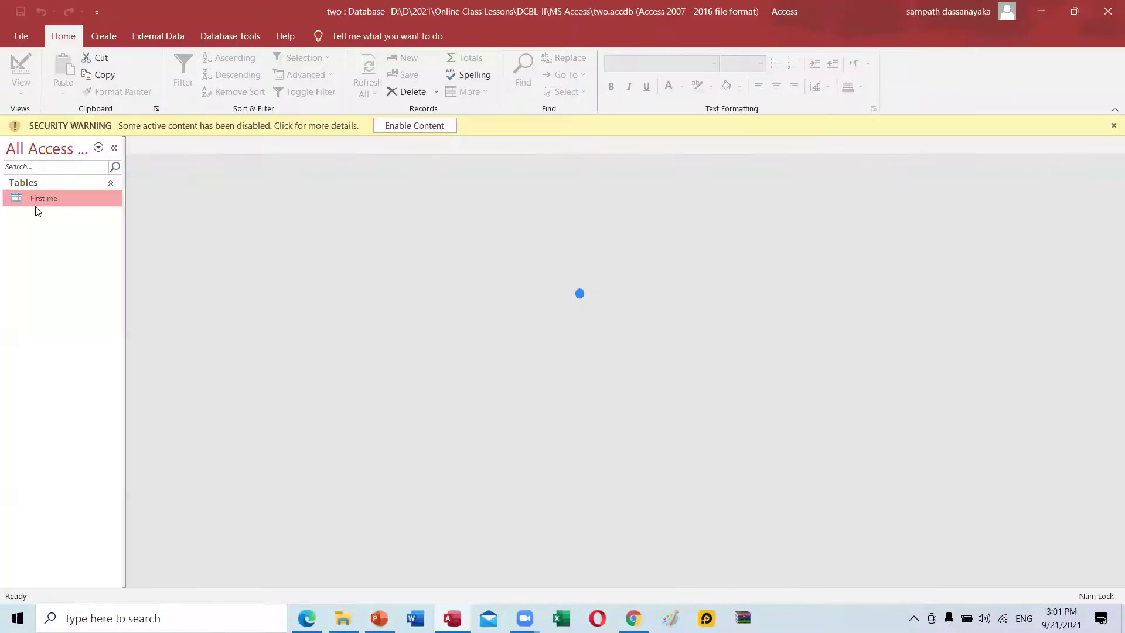
Open the First me table and start the Report Wizard with Table: First me as the record source
double_click(36, 203)
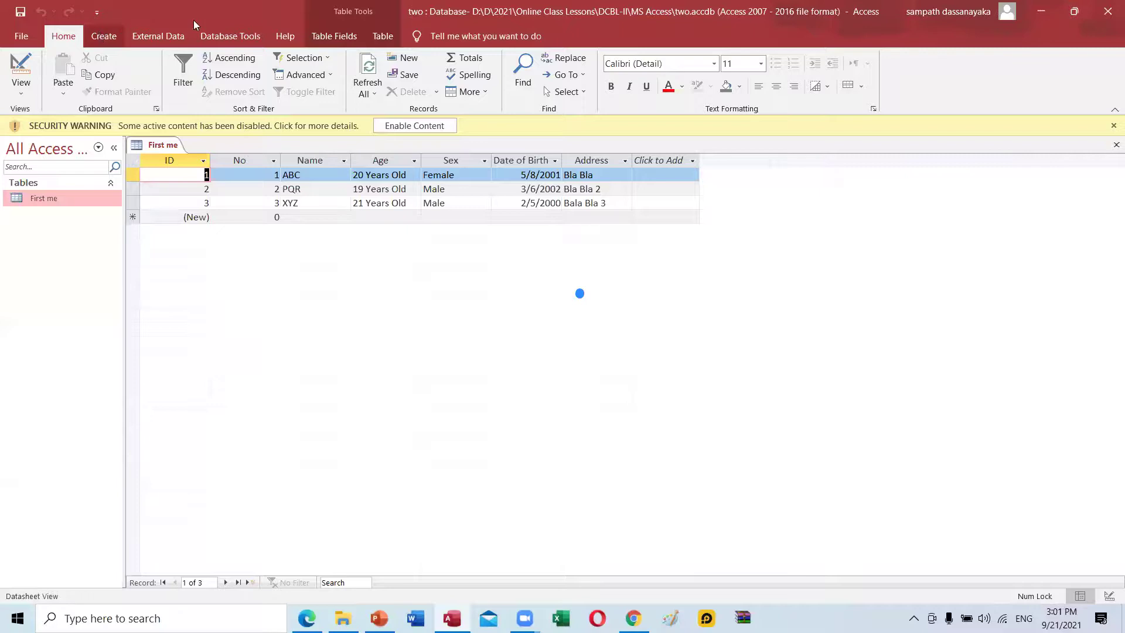
left_click(104, 36)
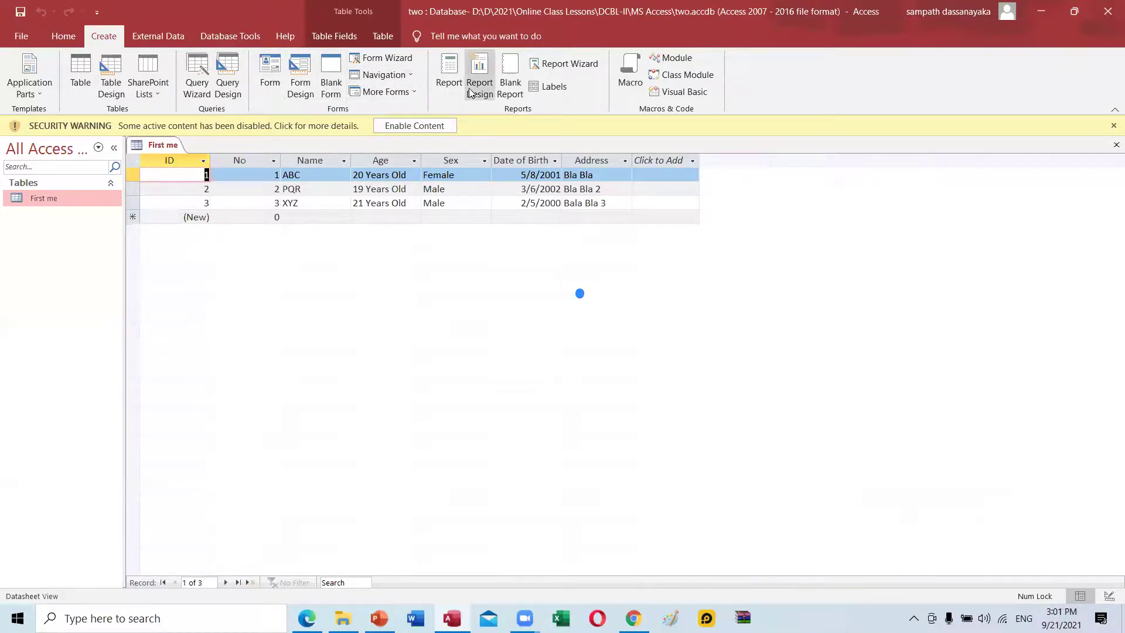
left_click(551, 64)
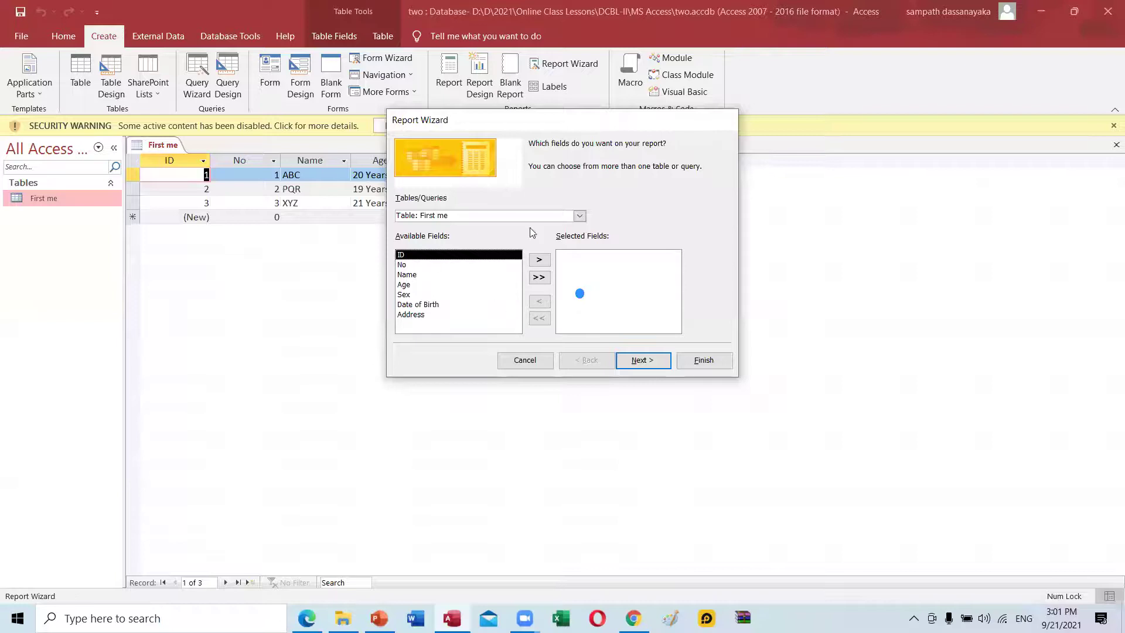
left_click(580, 215)
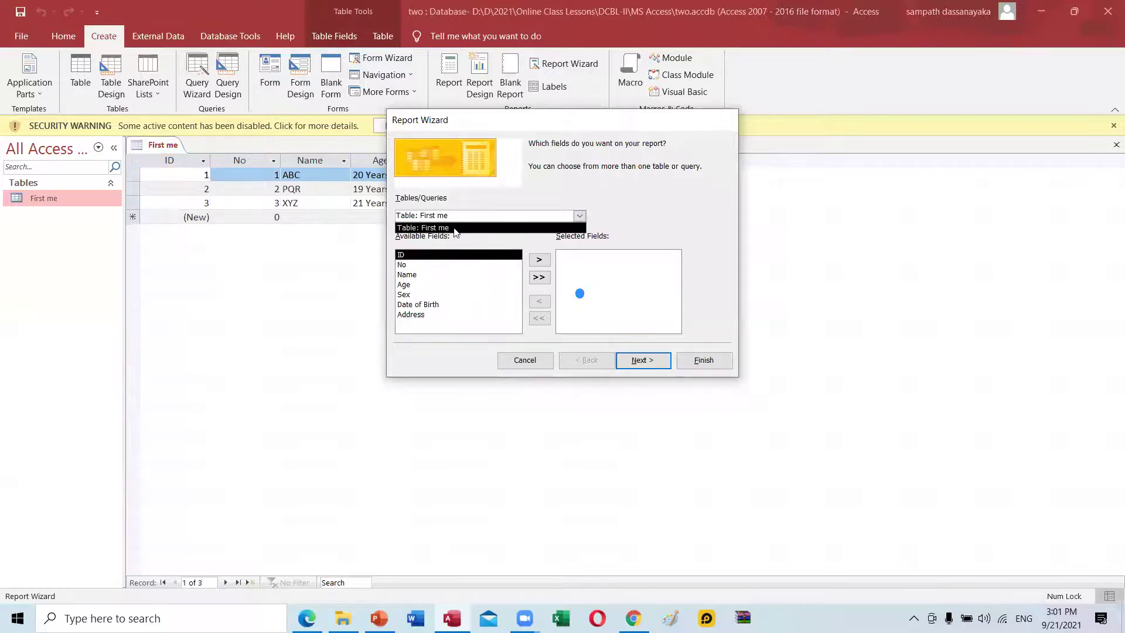
left_click(473, 229)
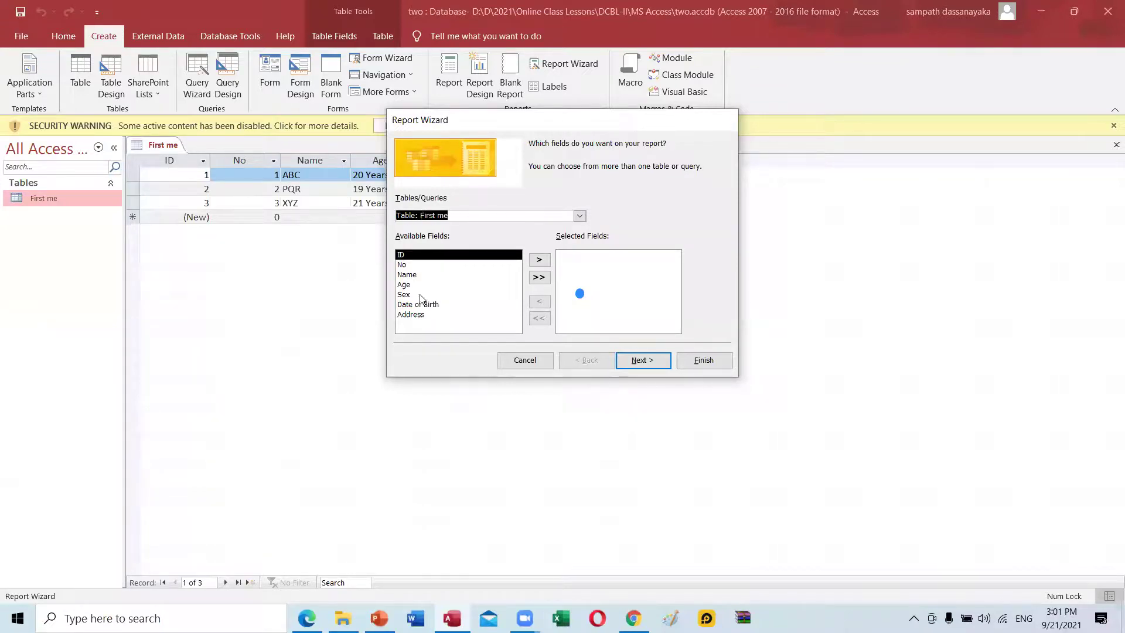
Add the No, Name, Age, Sex, Date of Birth and Address fields to the report, leaving out ID
left_click(403, 265)
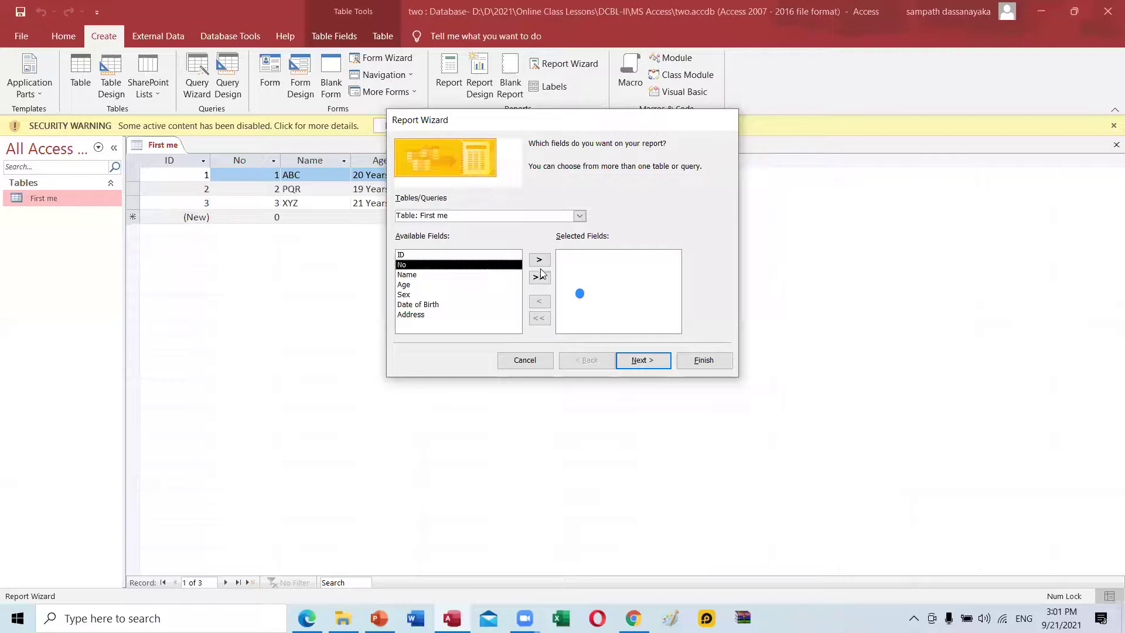
left_click(540, 260)
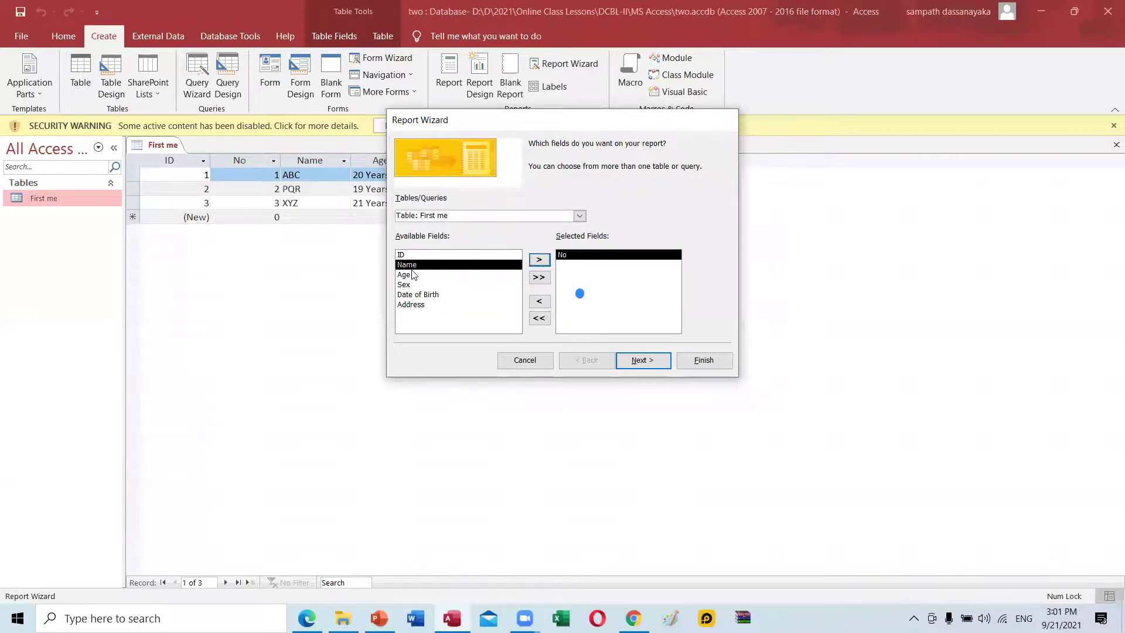
left_click(540, 262)
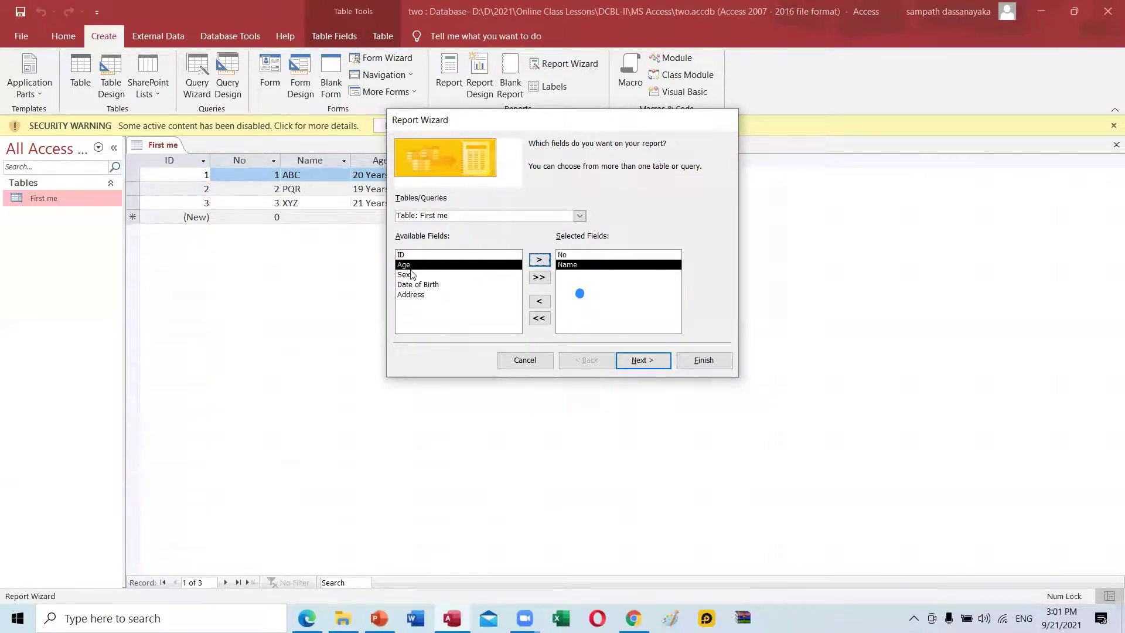
left_click(537, 261)
left_click(537, 262)
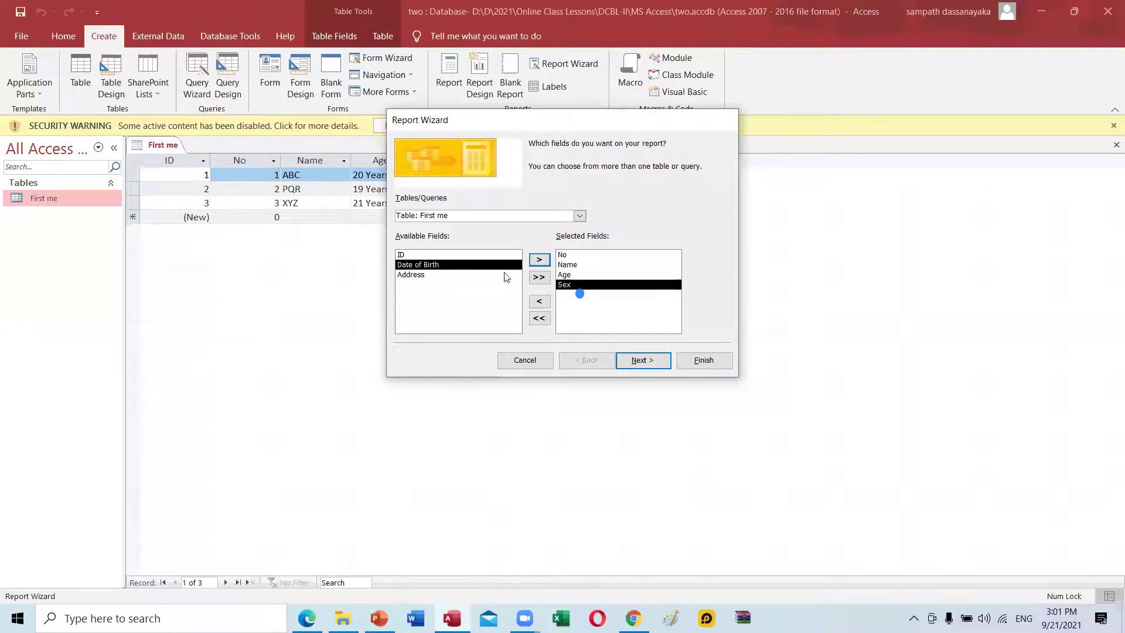
left_click(539, 260)
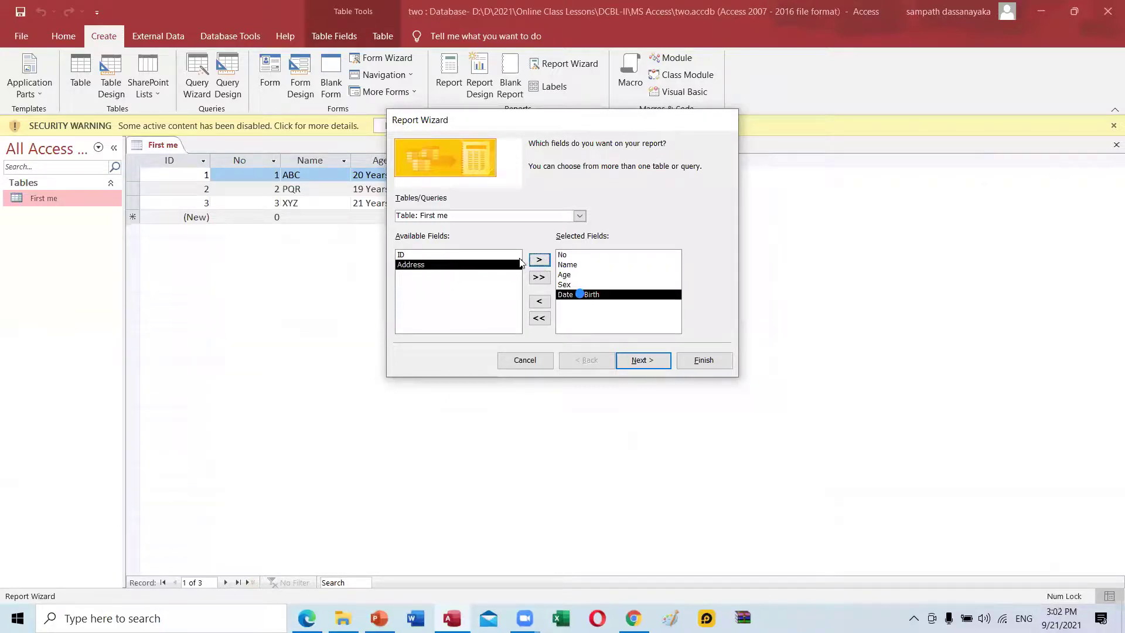
left_click(539, 260)
Complete the wizard without grouping or sorting, in Tabular layout and Portrait orientation, titling the report First me Report and previewing it
left_click(638, 359)
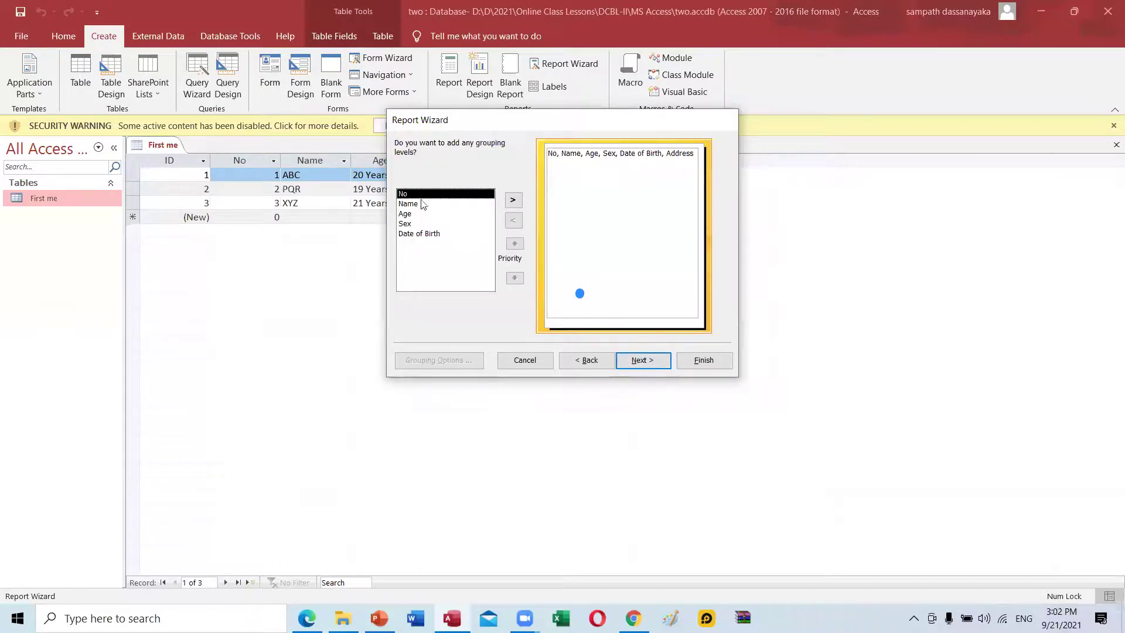
left_click(651, 363)
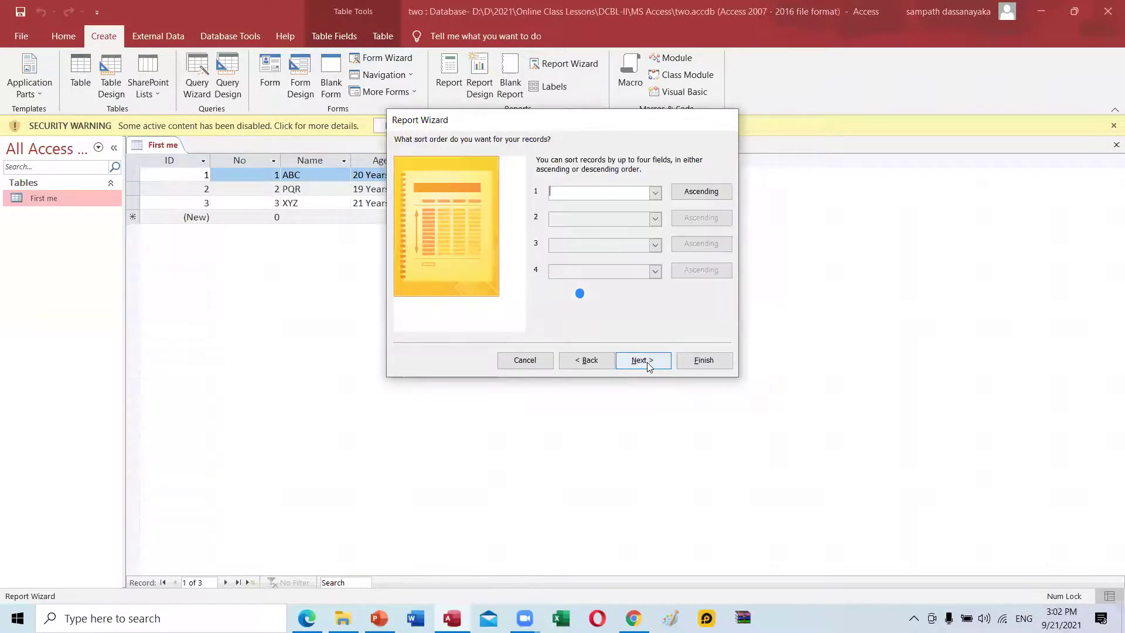
left_click(643, 362)
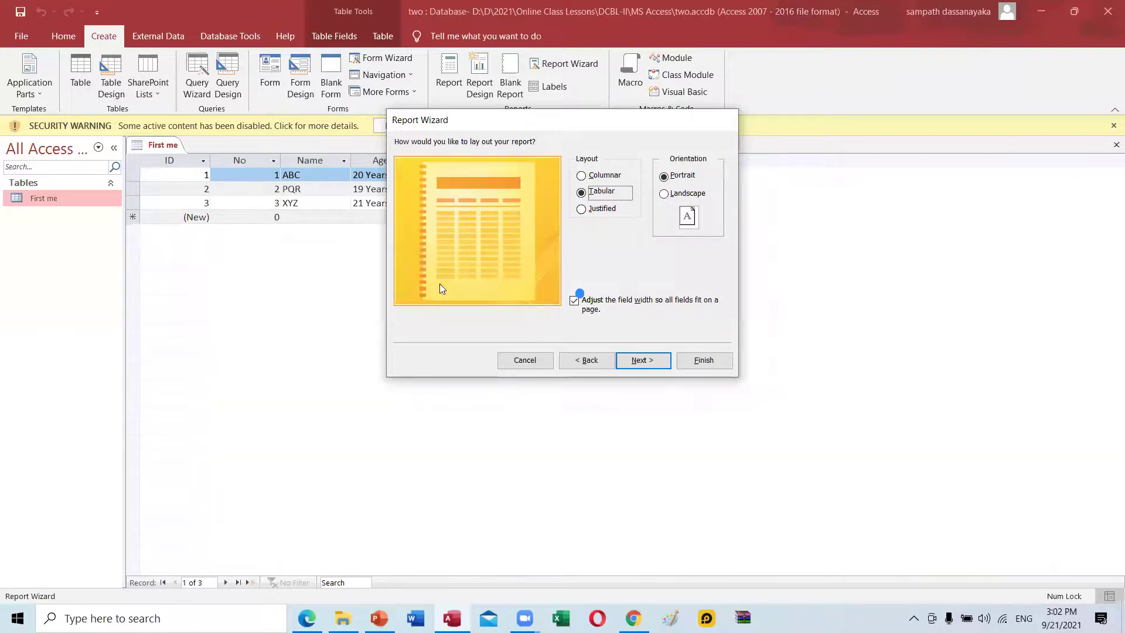
left_click(643, 359)
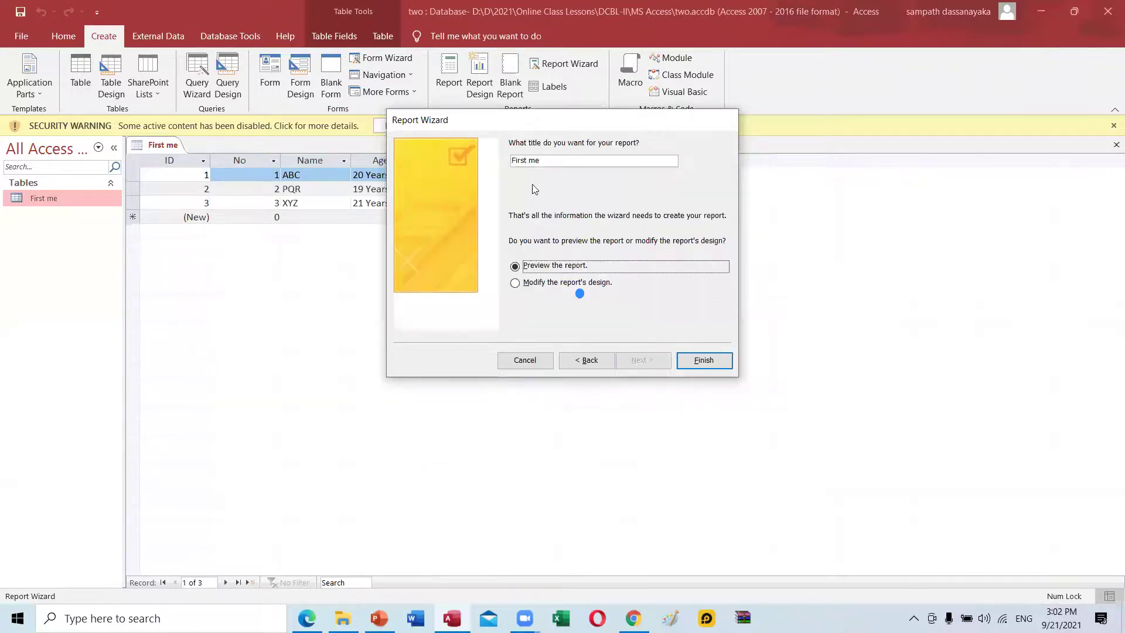
left_click(569, 161)
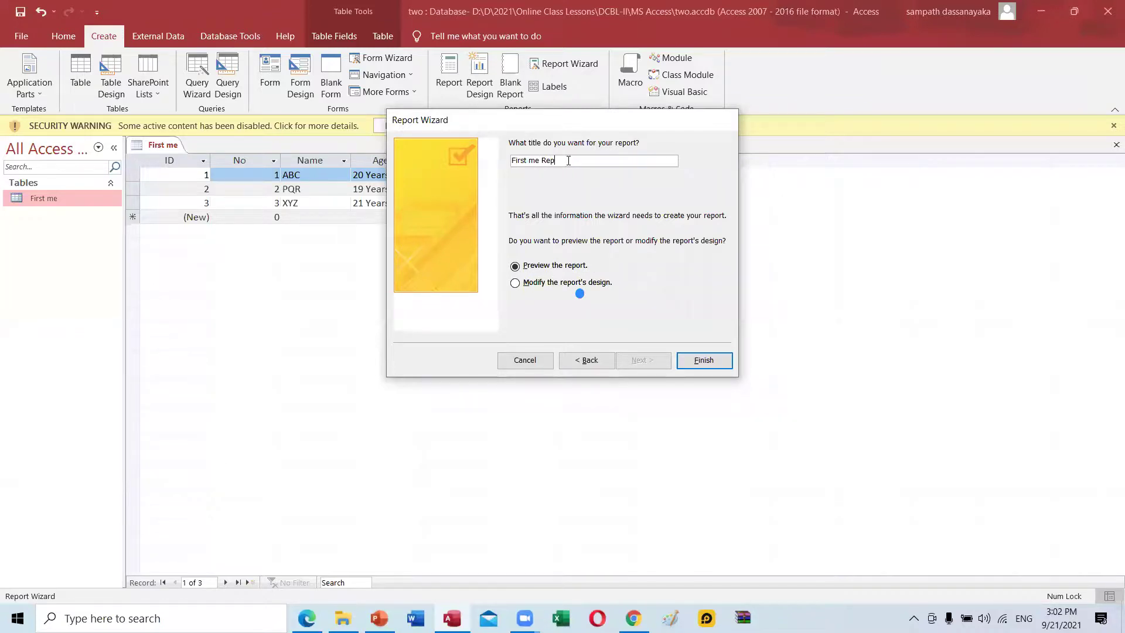
left_click(706, 359)
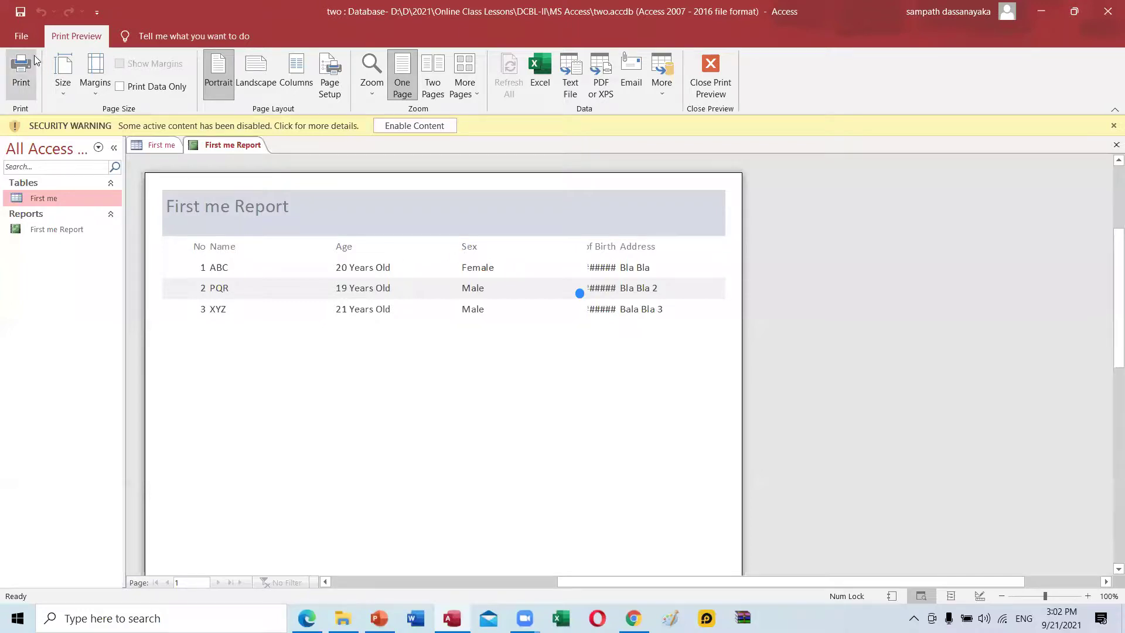
Review the report's print options and the Microsoft Print to PDF printer properties, and cancel printing
left_click(22, 36)
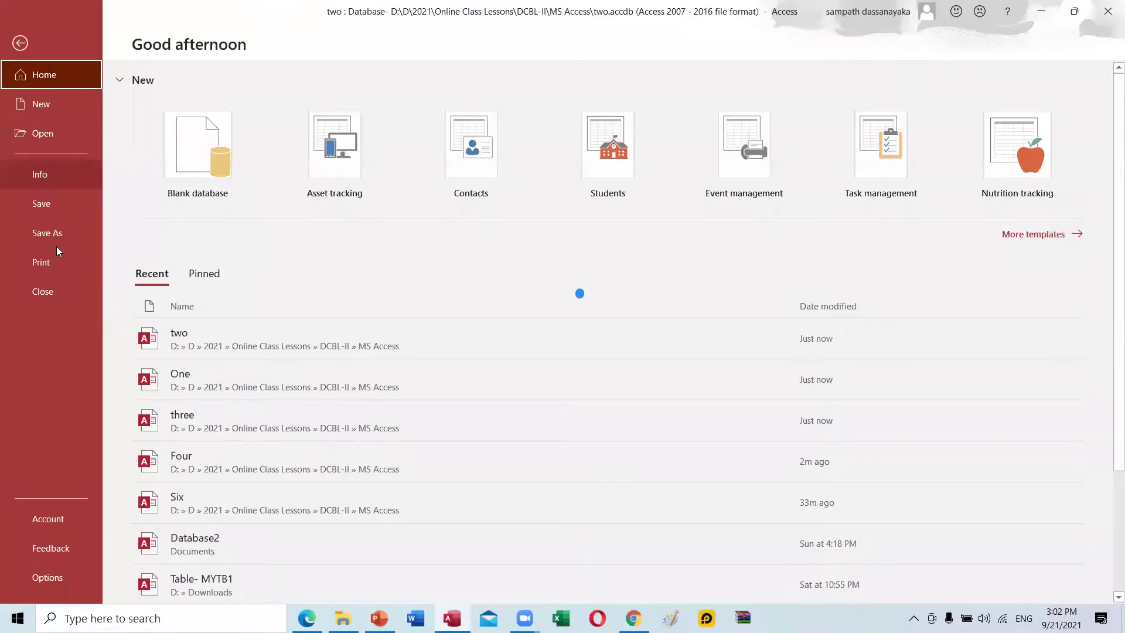
left_click(53, 256)
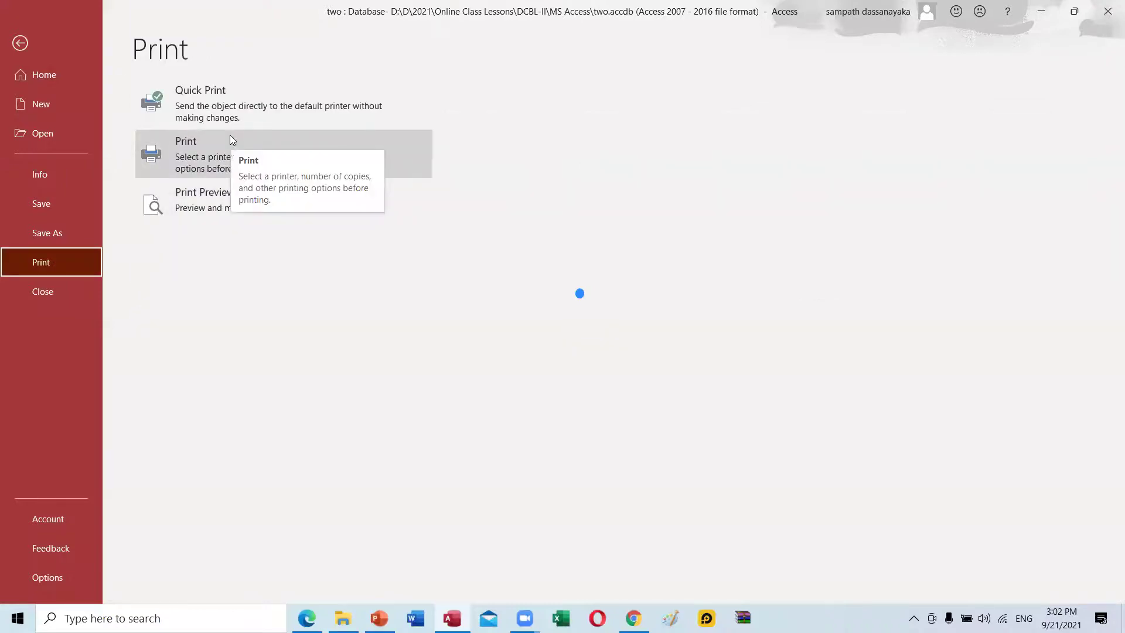
key("Escape")
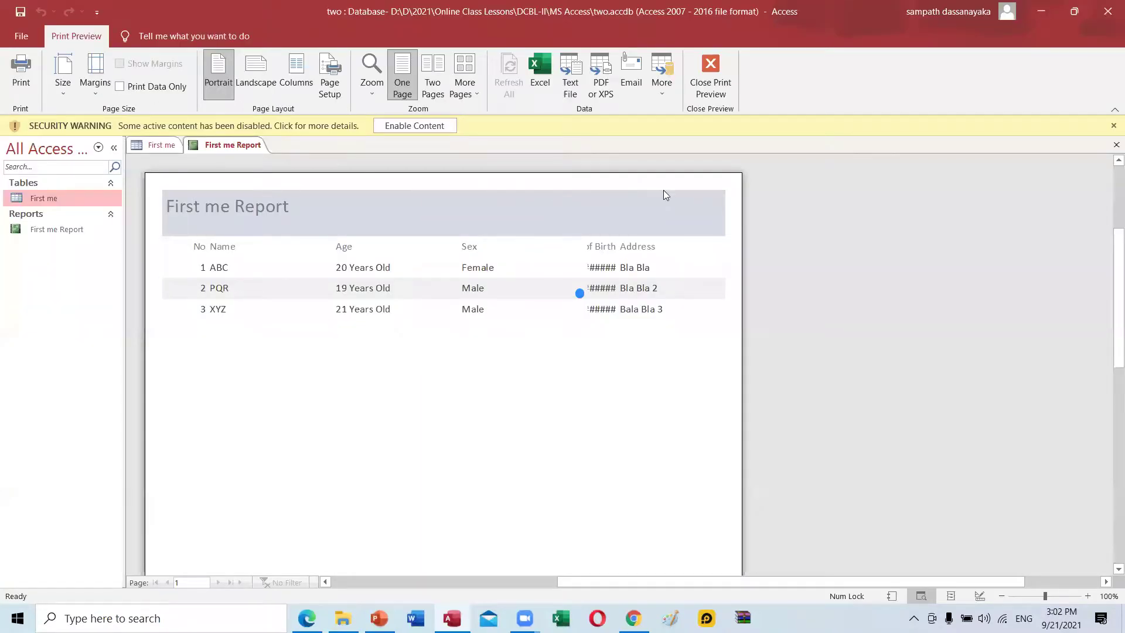
key("ctrl+p")
left_click(684, 173)
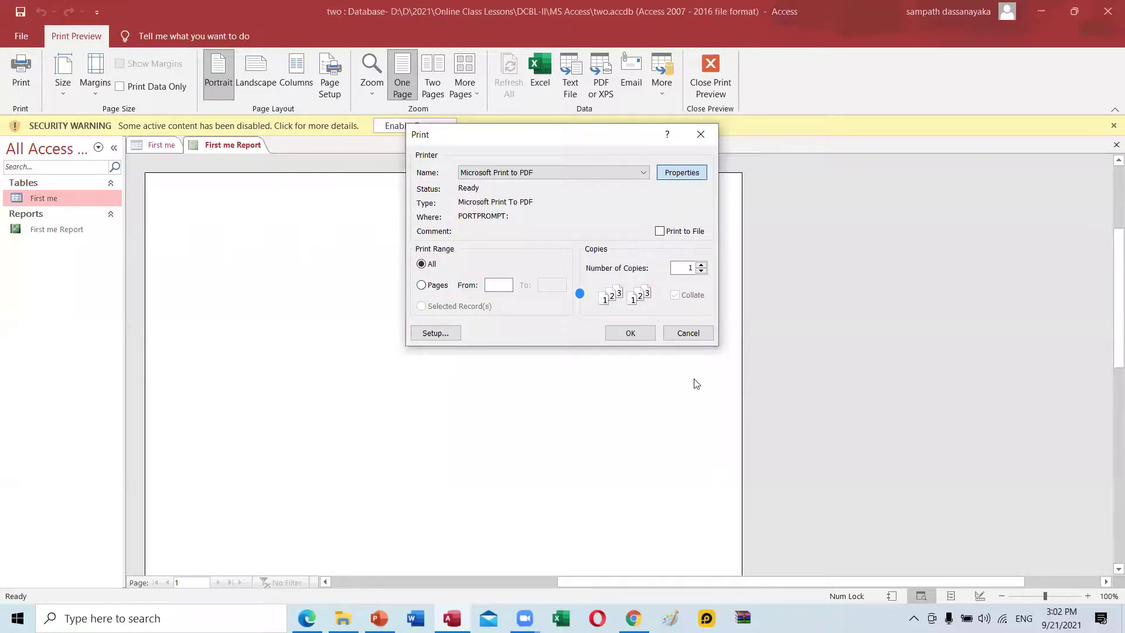
left_click(730, 483)
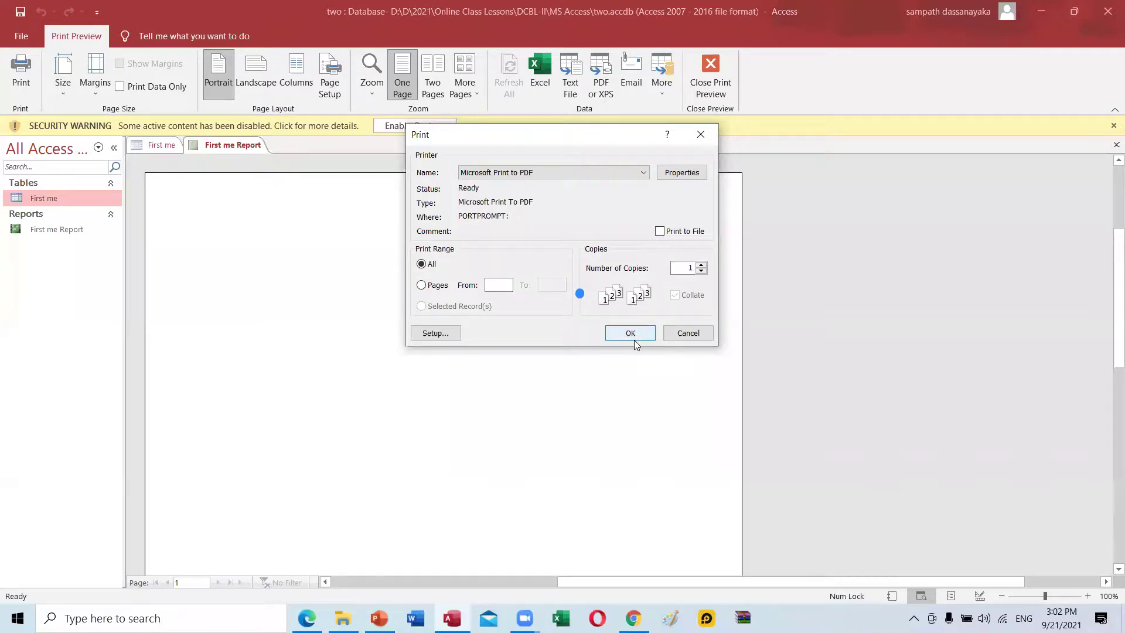
left_click(689, 336)
Close all open objects, including the First me table and First me Report
left_click(19, 38)
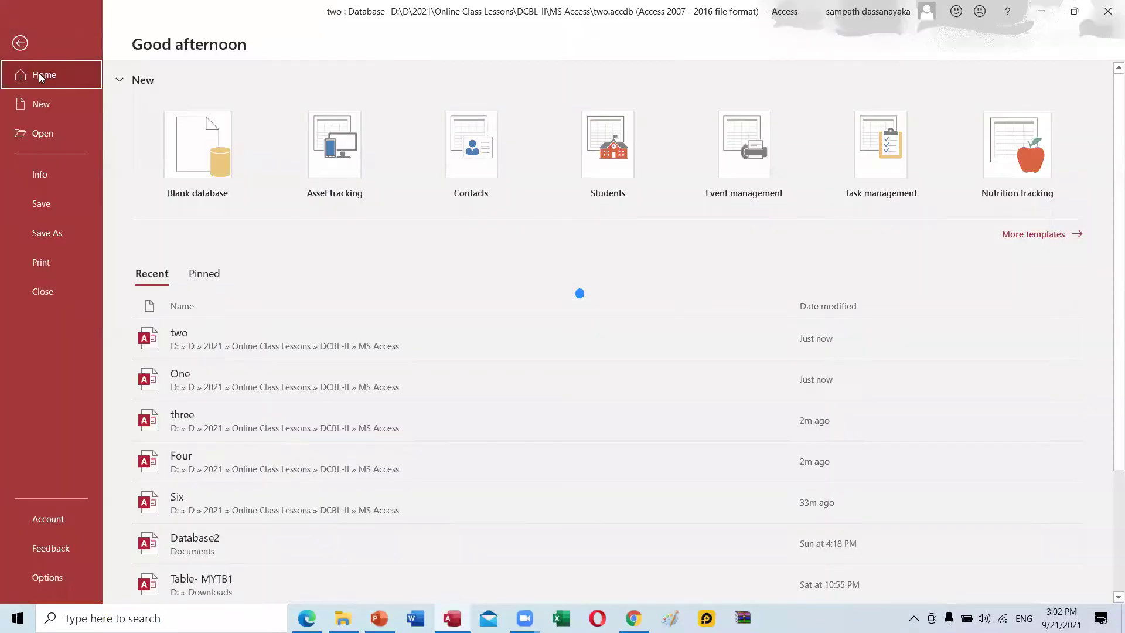
left_click(13, 41)
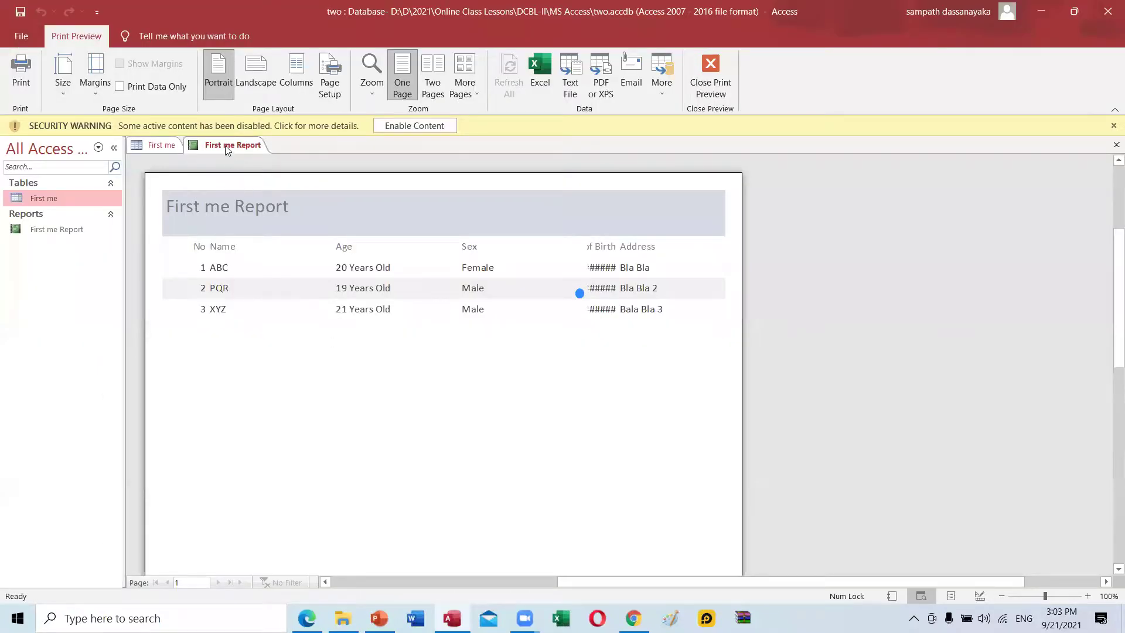
right_click(240, 152)
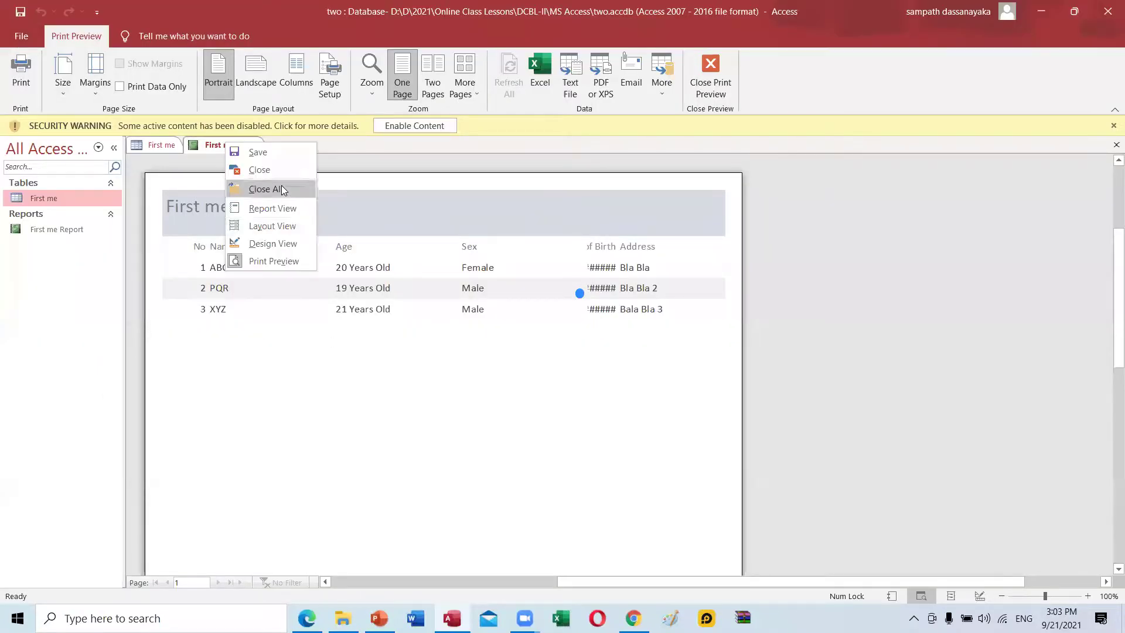
left_click(281, 189)
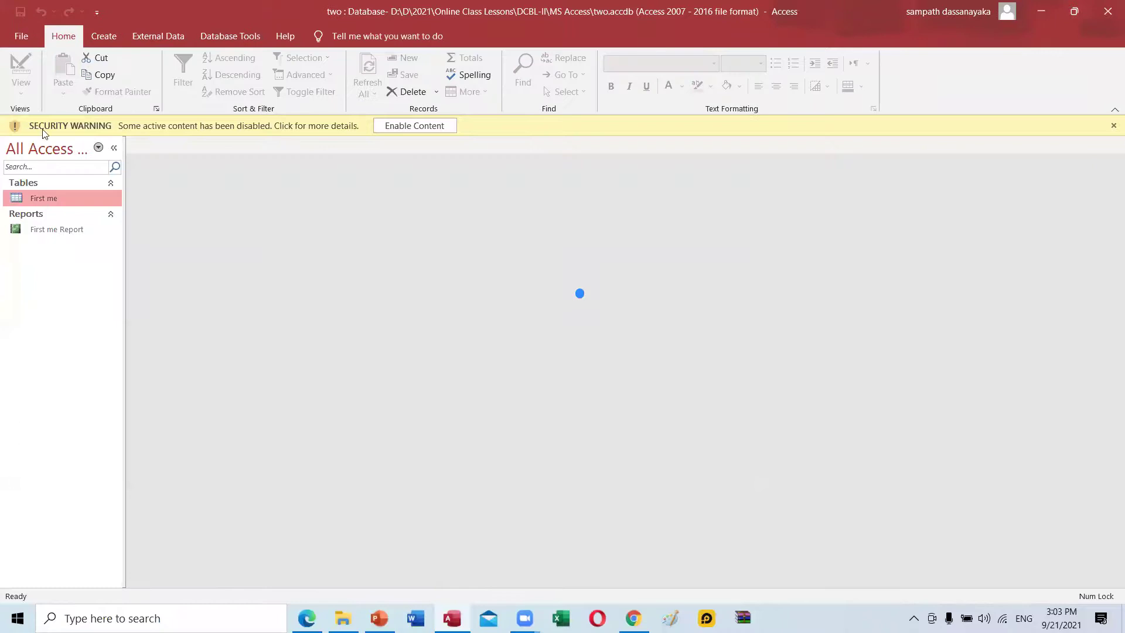
Start another report with the Report Wizard, using the First me table as its source
left_click(103, 40)
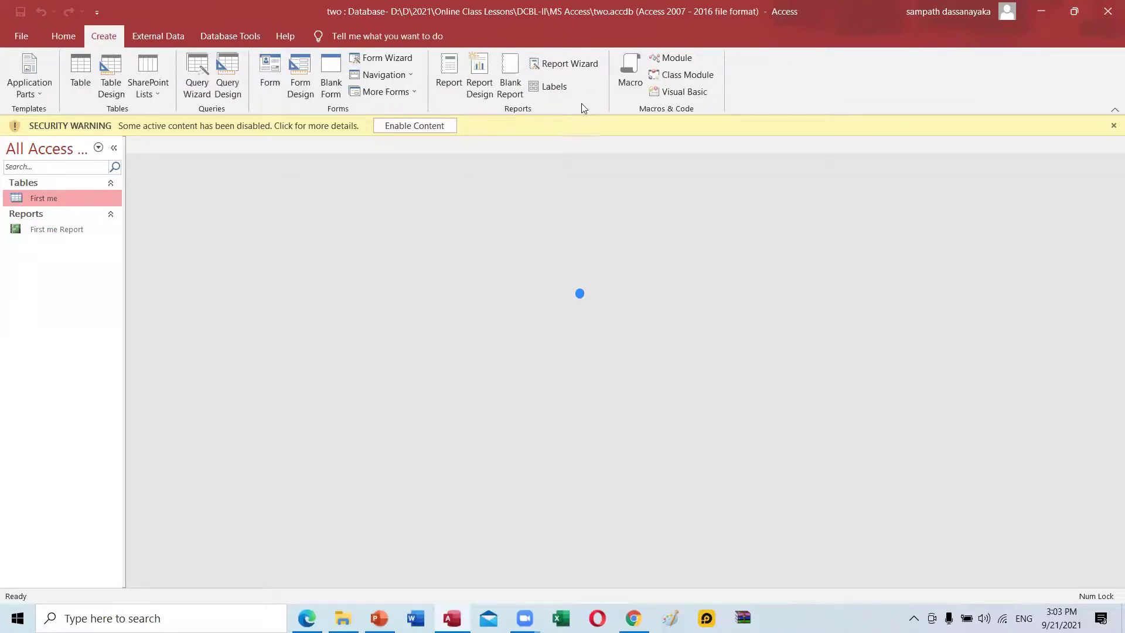
left_click(580, 65)
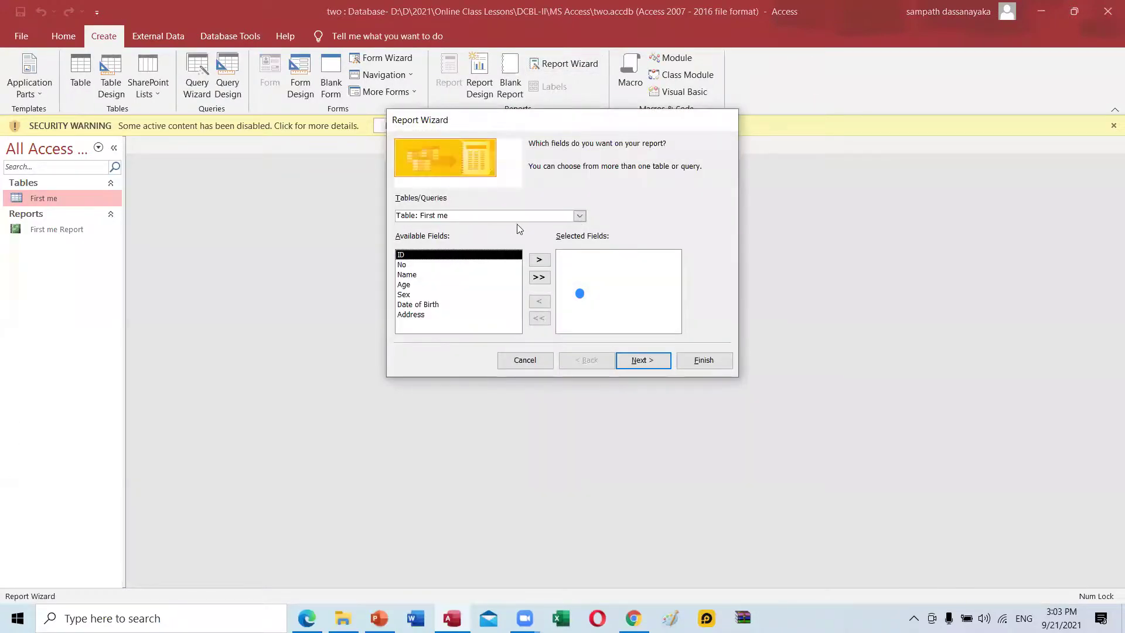
left_click(580, 216)
left_click(497, 228)
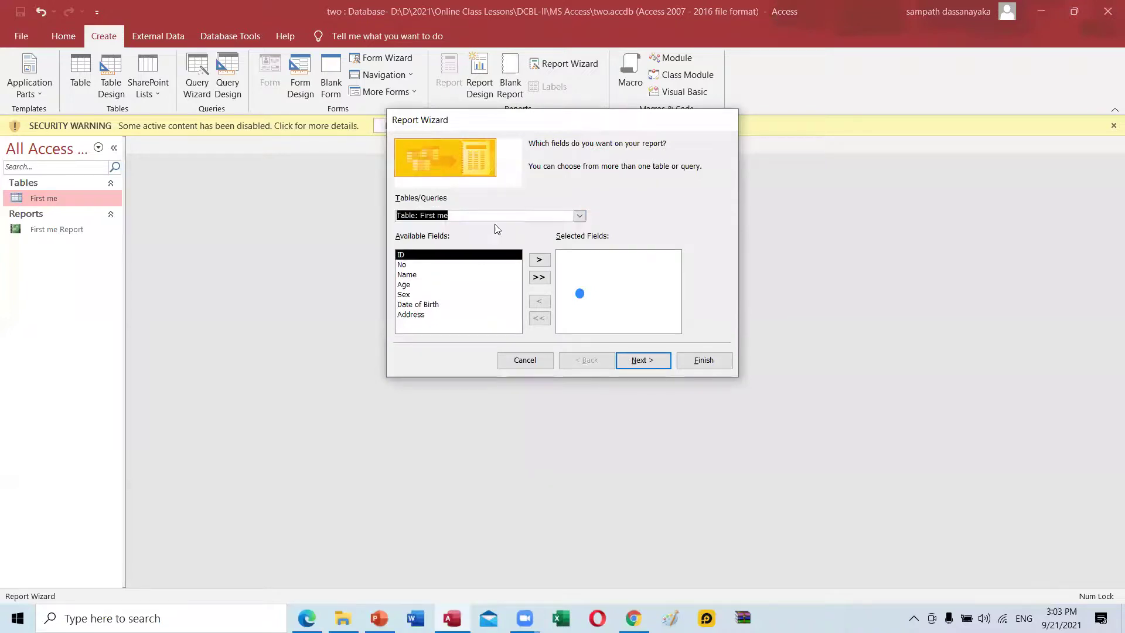
Select No, Name, Age, Sex, Date of Birth and Address as the fields of the second report
left_click(412, 269)
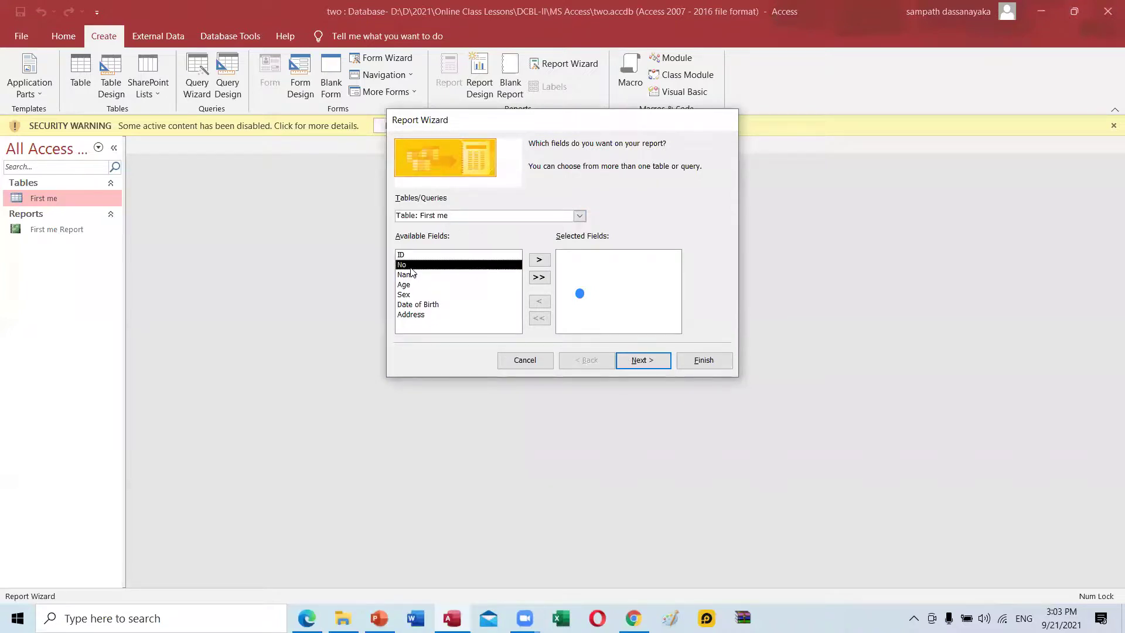
left_click(540, 260)
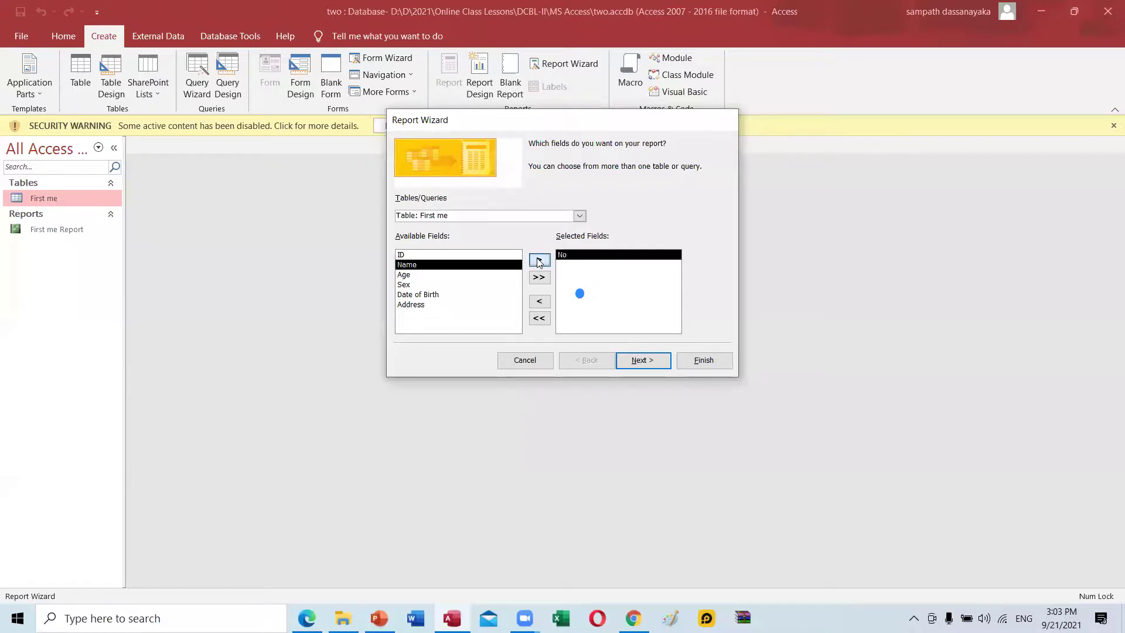
left_click(540, 260)
left_click(540, 260)
left_click(539, 260)
left_click(540, 260)
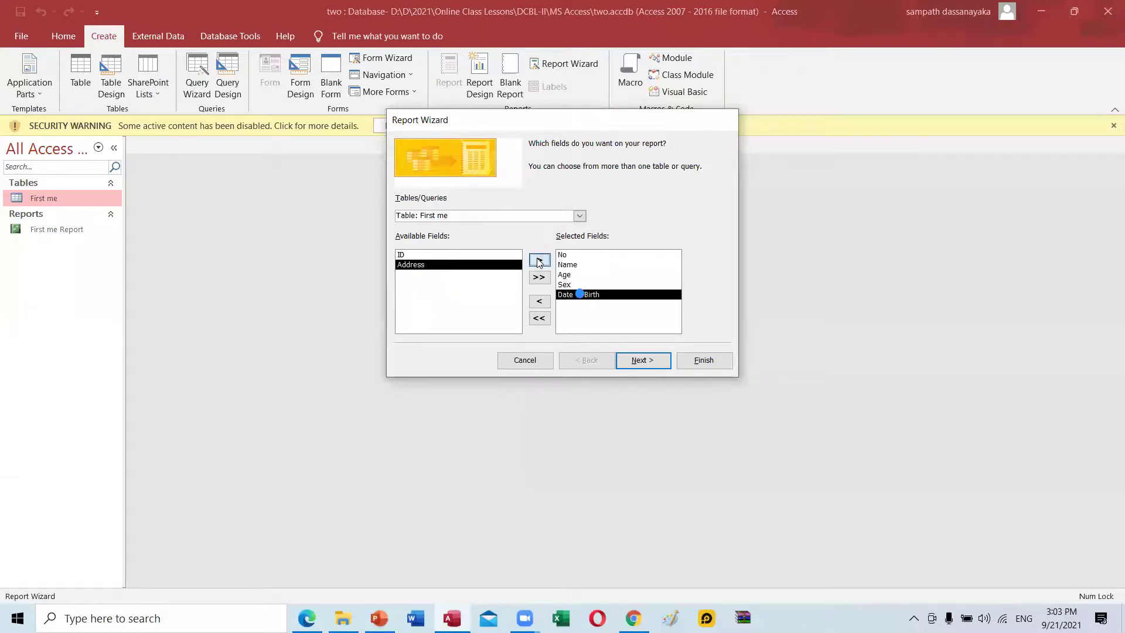
left_click(539, 260)
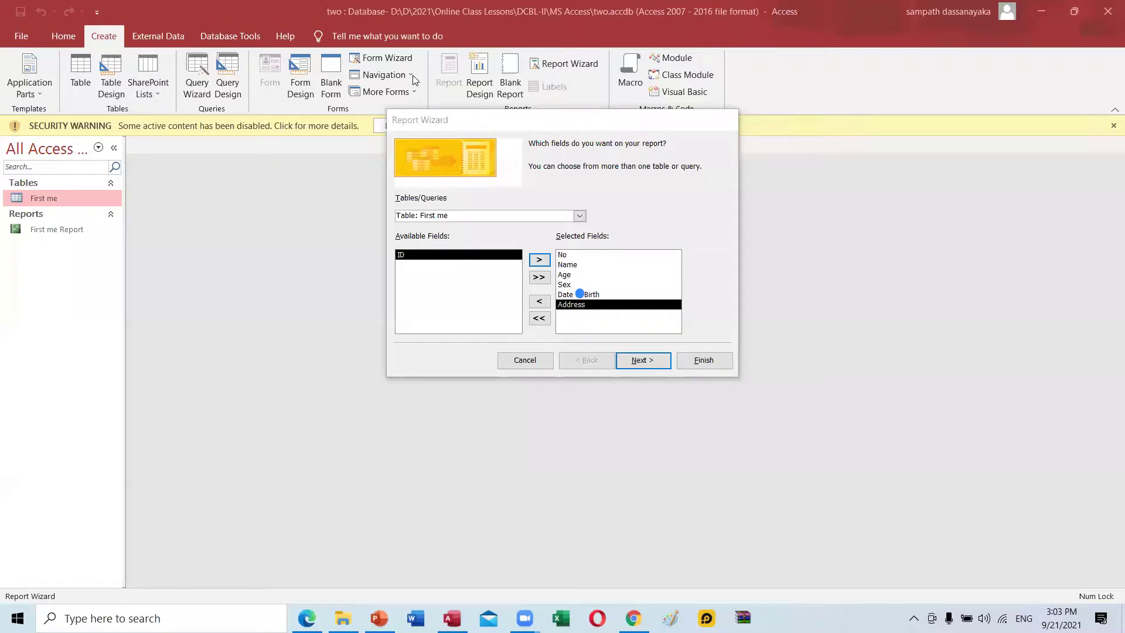
Keep the second report ungrouped and unsorted, with a Tabular layout in Portrait orientation and field widths adjusted to fit the page
left_click(645, 360)
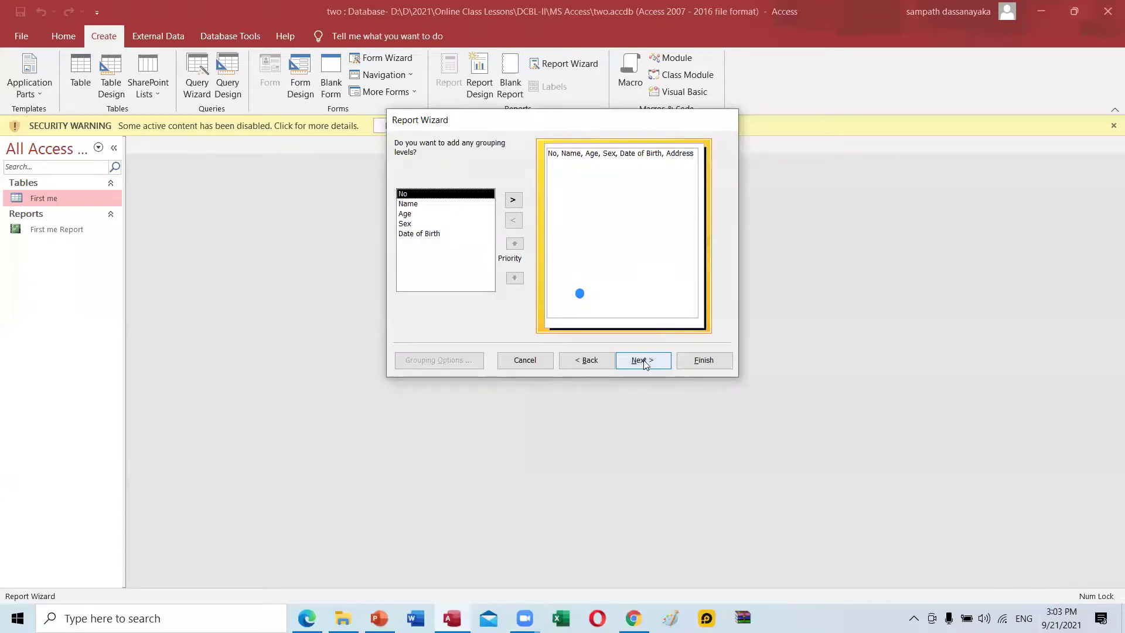
left_click(645, 361)
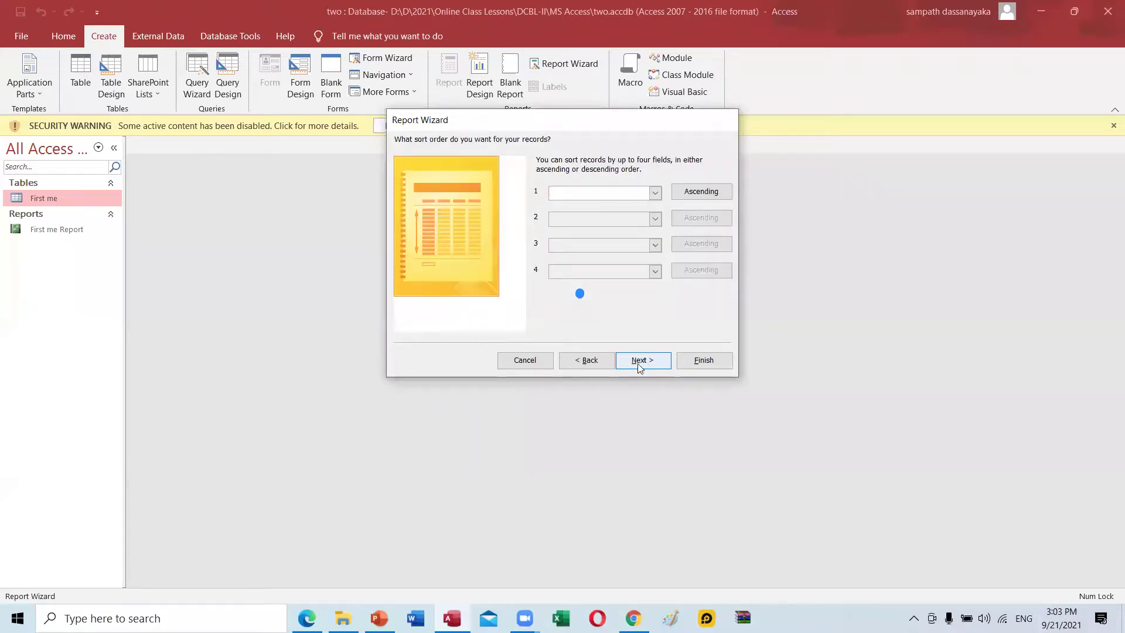
left_click(640, 365)
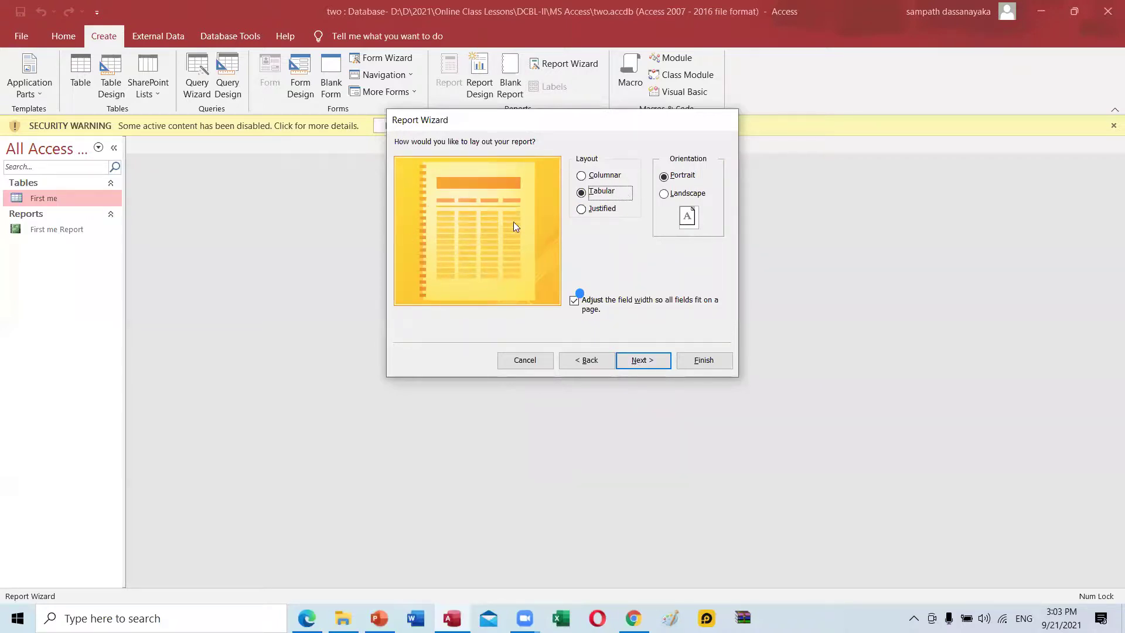
left_click(652, 367)
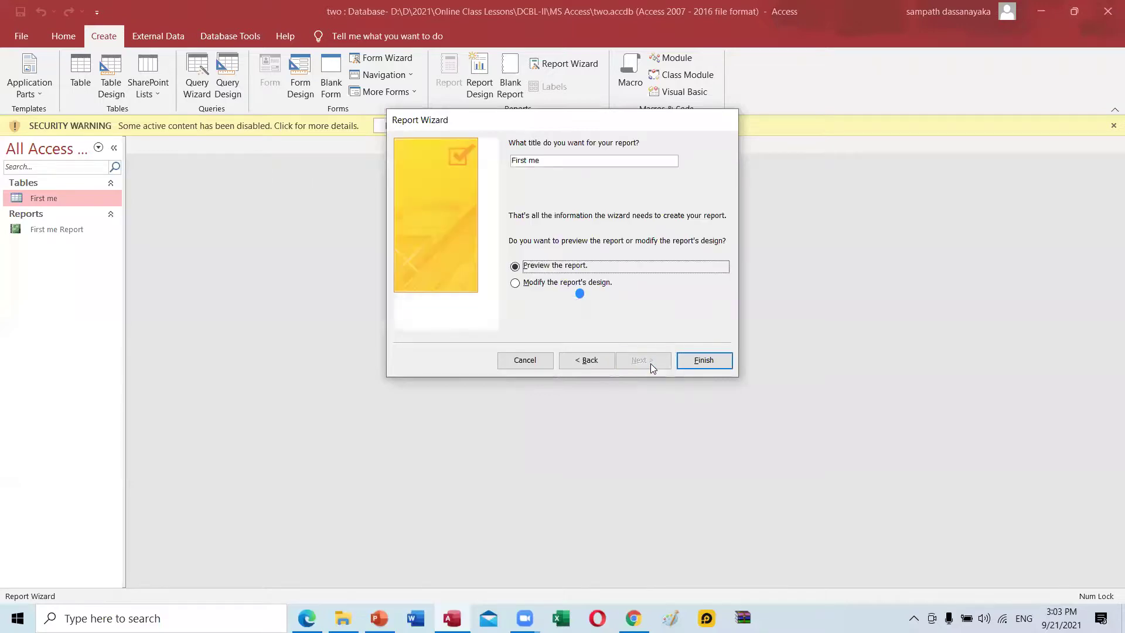
Title the report First me Report 2 and finish the wizard with the option to preview the report
left_click(556, 161)
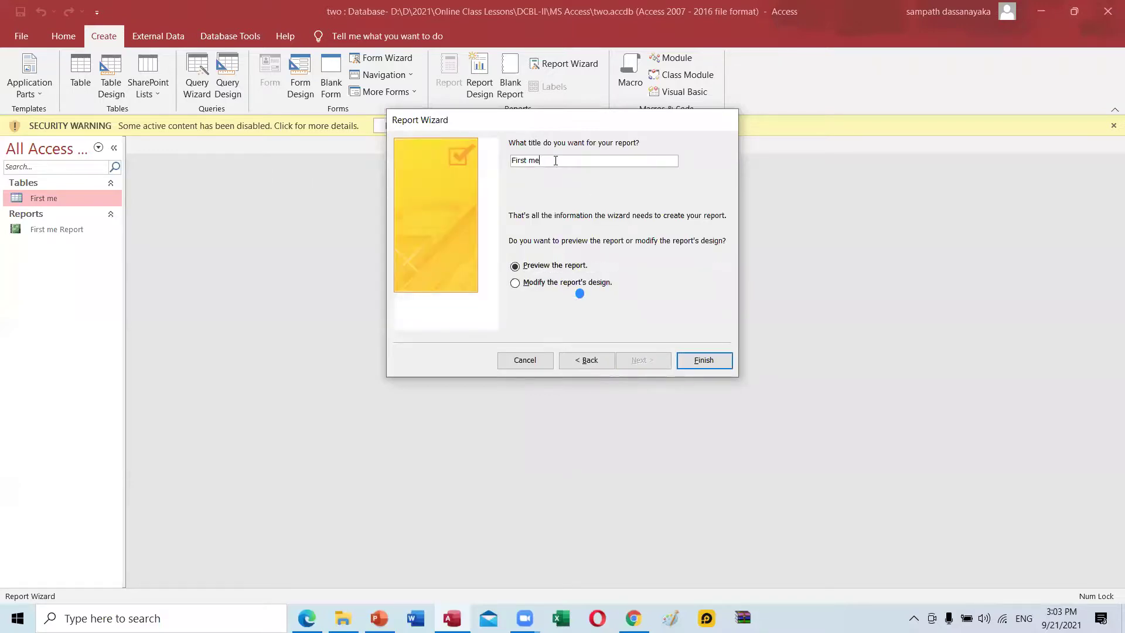
type("Report 2")
left_click(711, 362)
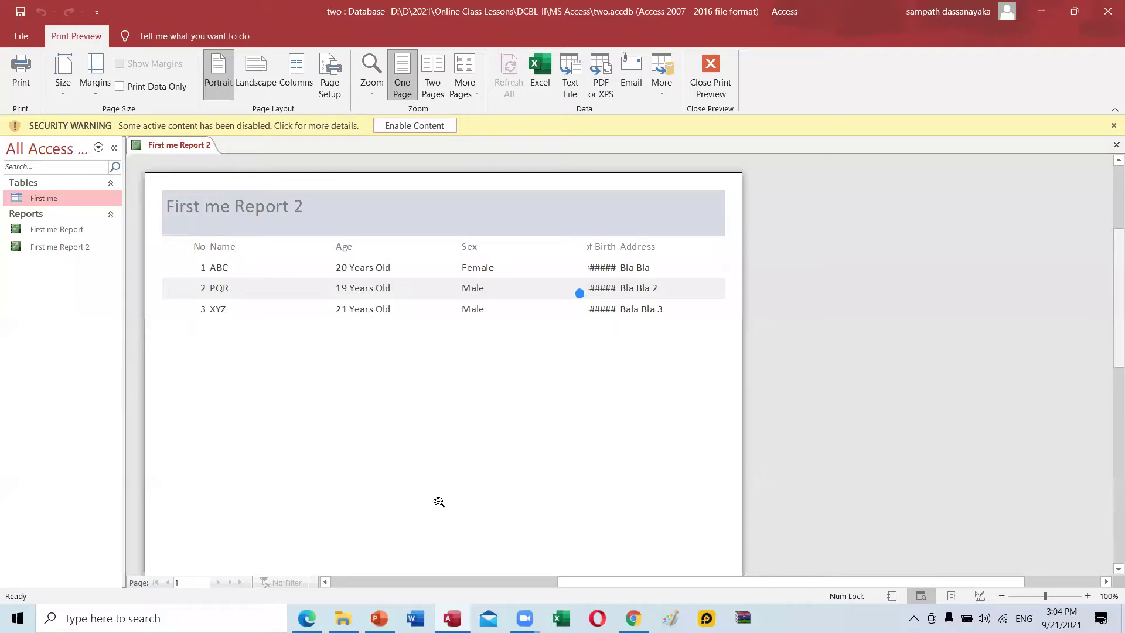
Dismiss the security warning, leave the report's print preview, and close the database program
left_click(1113, 126)
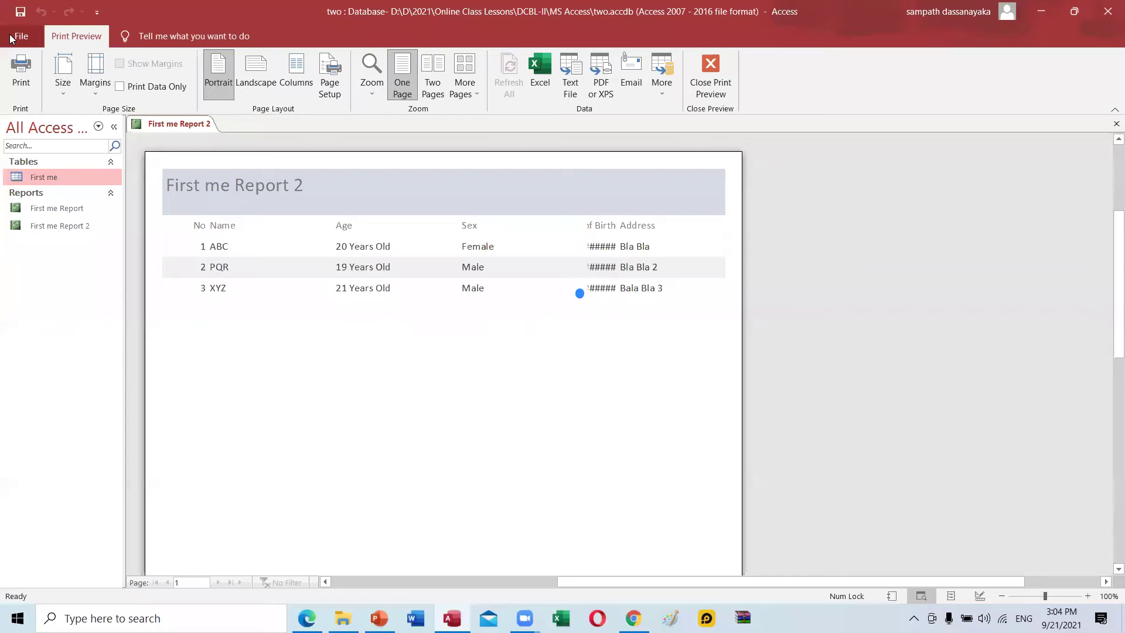
left_click(700, 93)
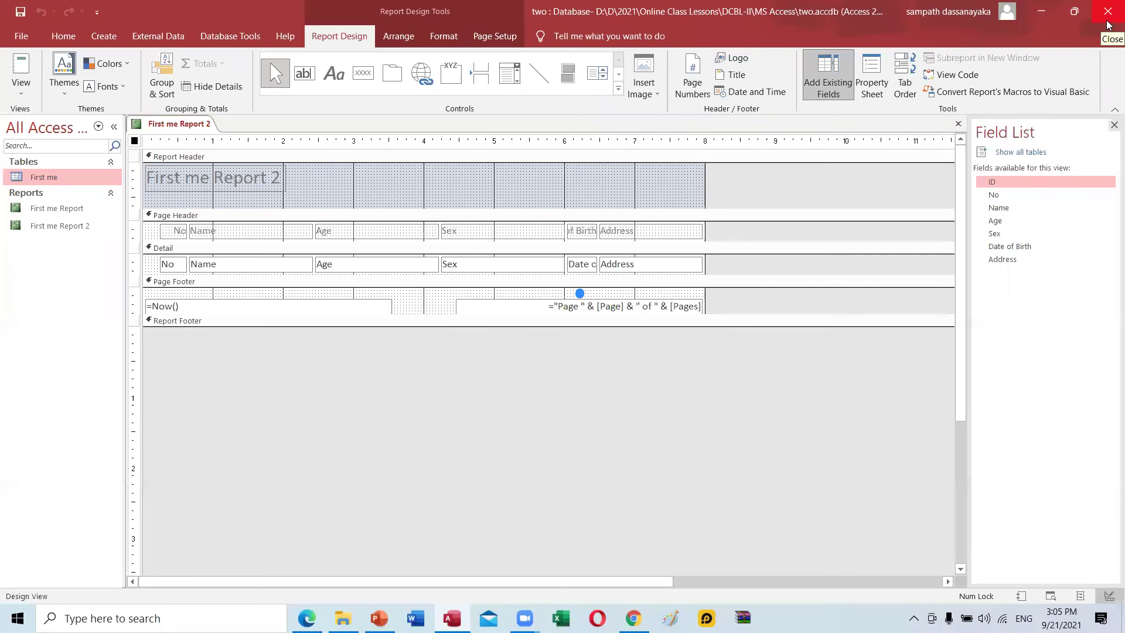
left_click(1107, 22)
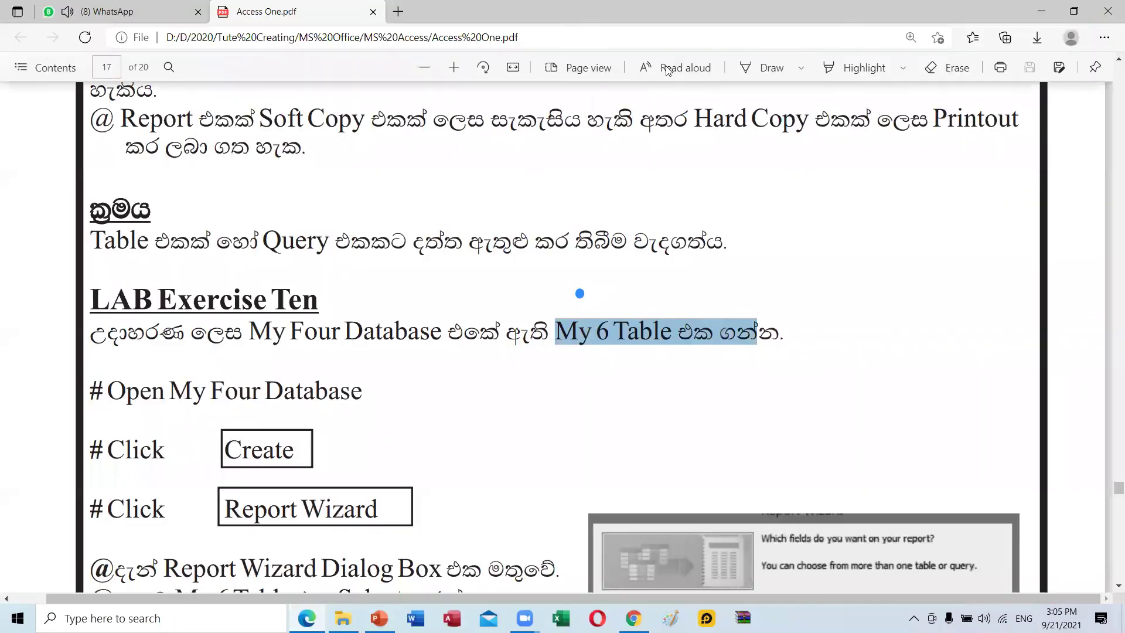